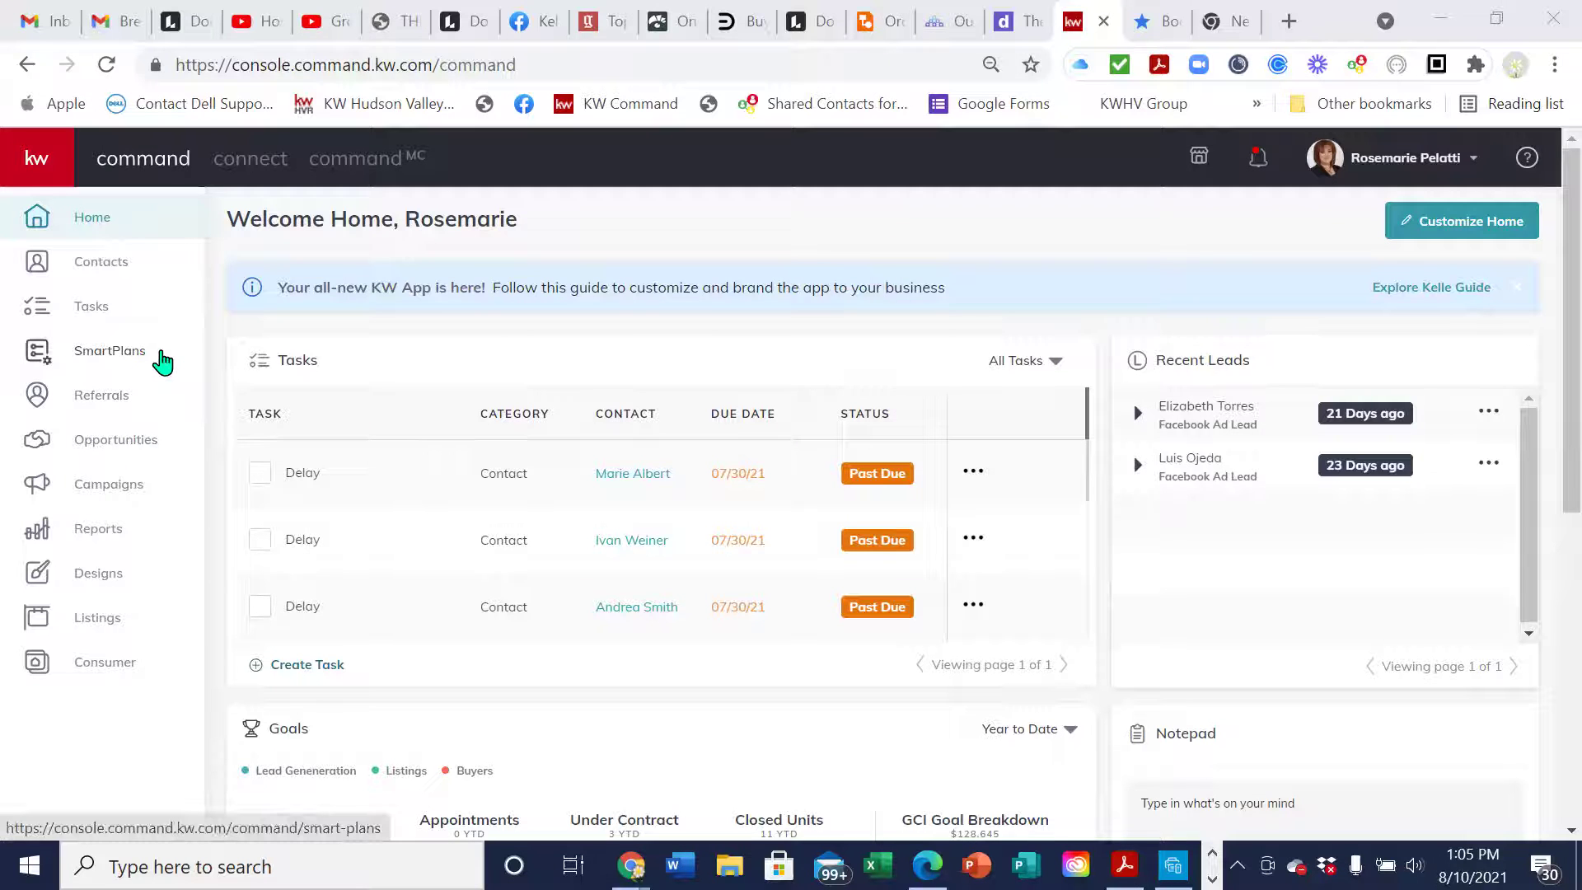
# - Show the Paid Ads campaign list with spend and leads, then switch to Facebook
pyautogui.click(132, 489)
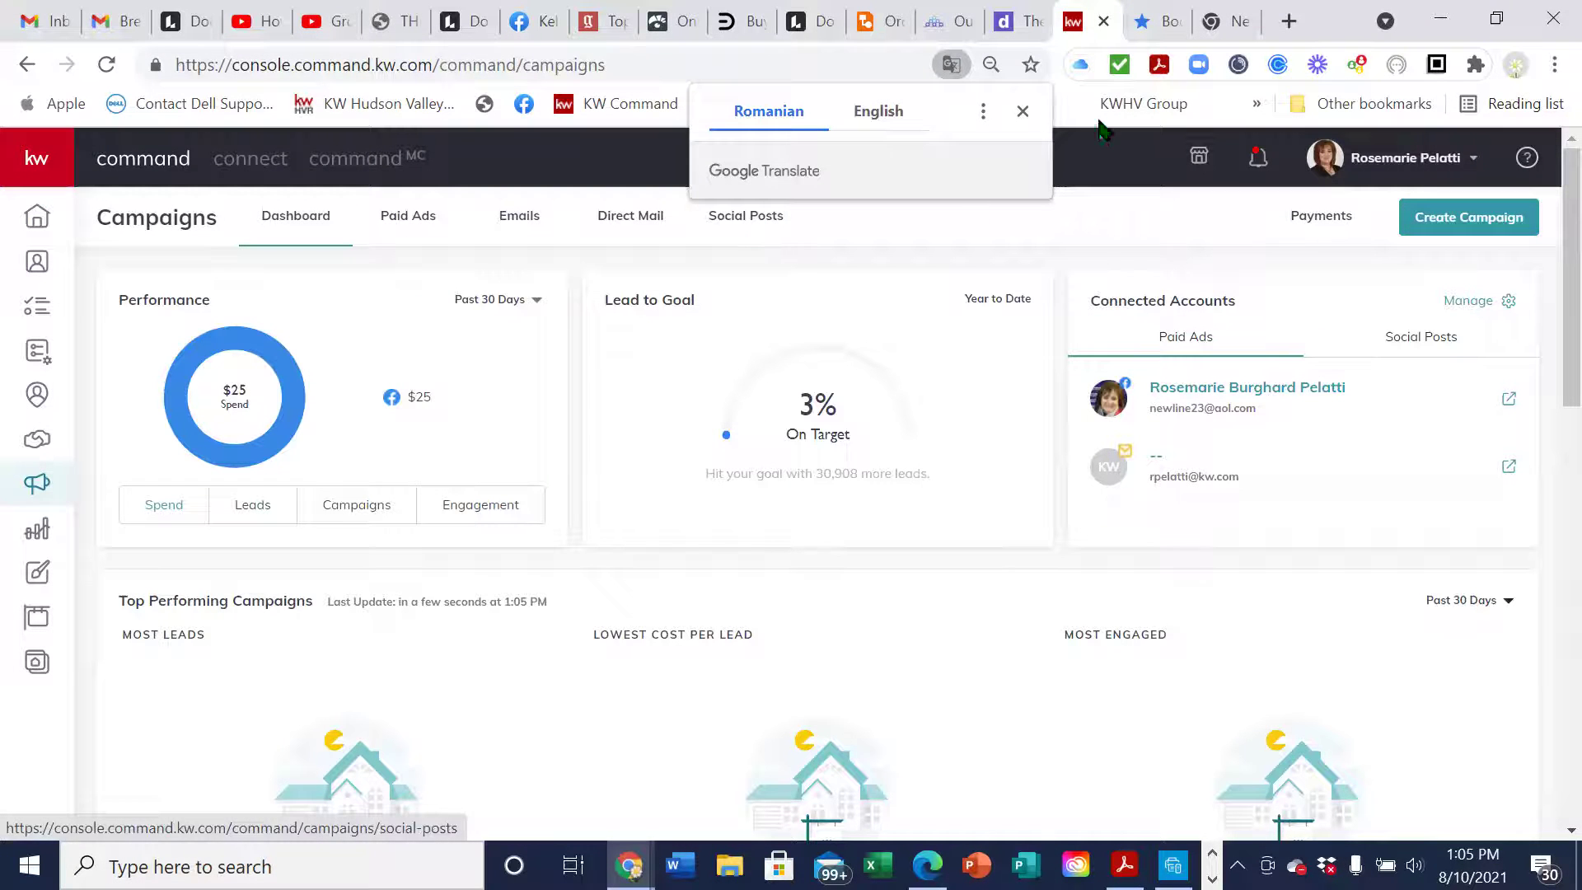
pyautogui.click(1024, 112)
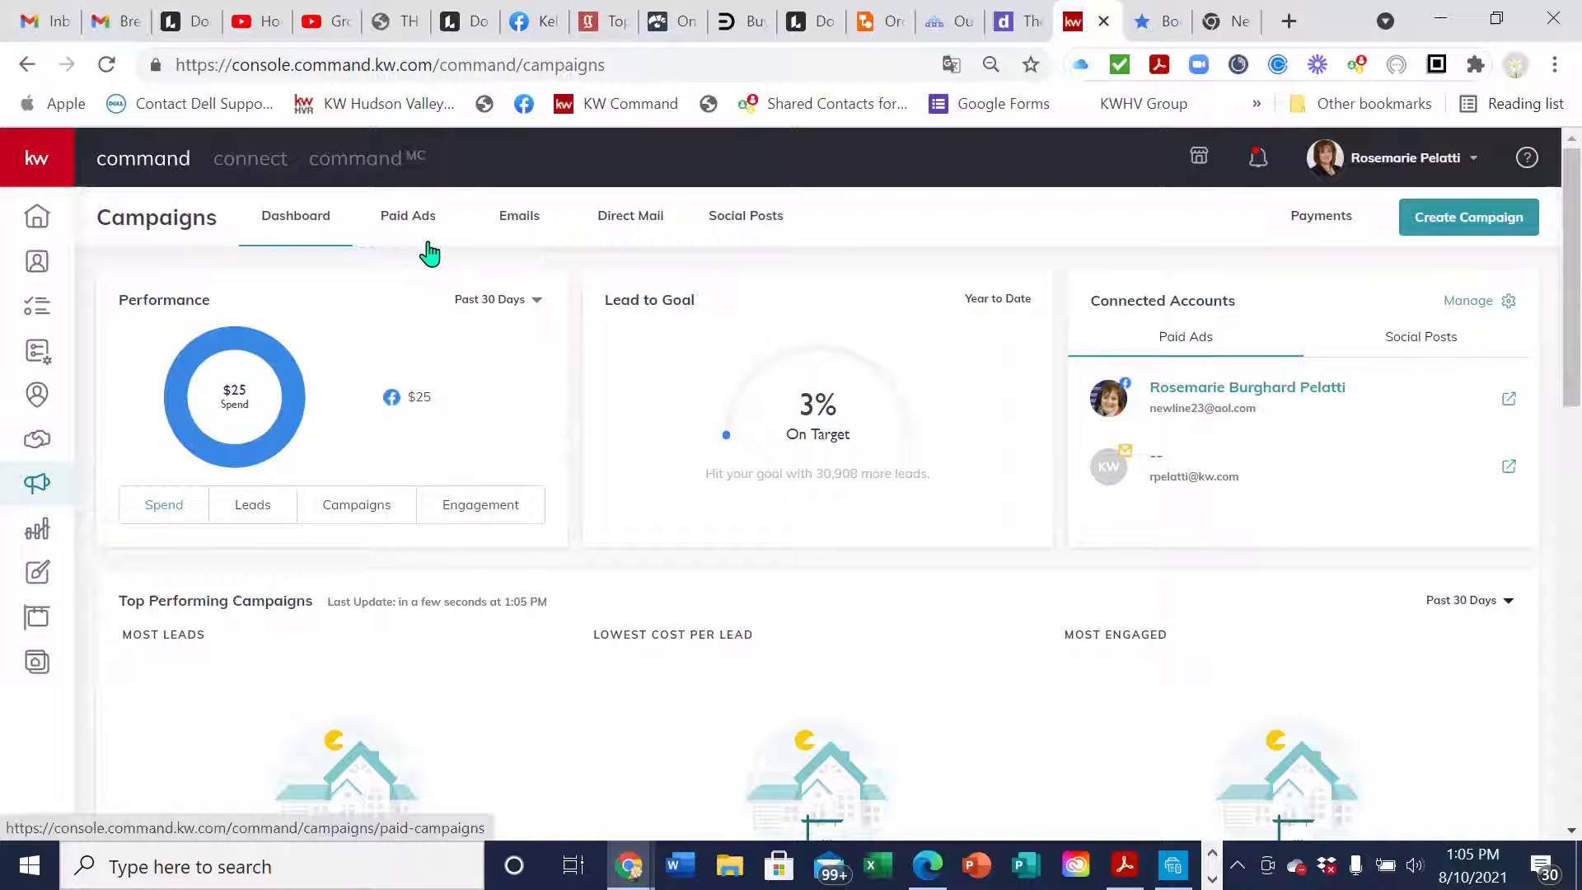
pyautogui.click(409, 224)
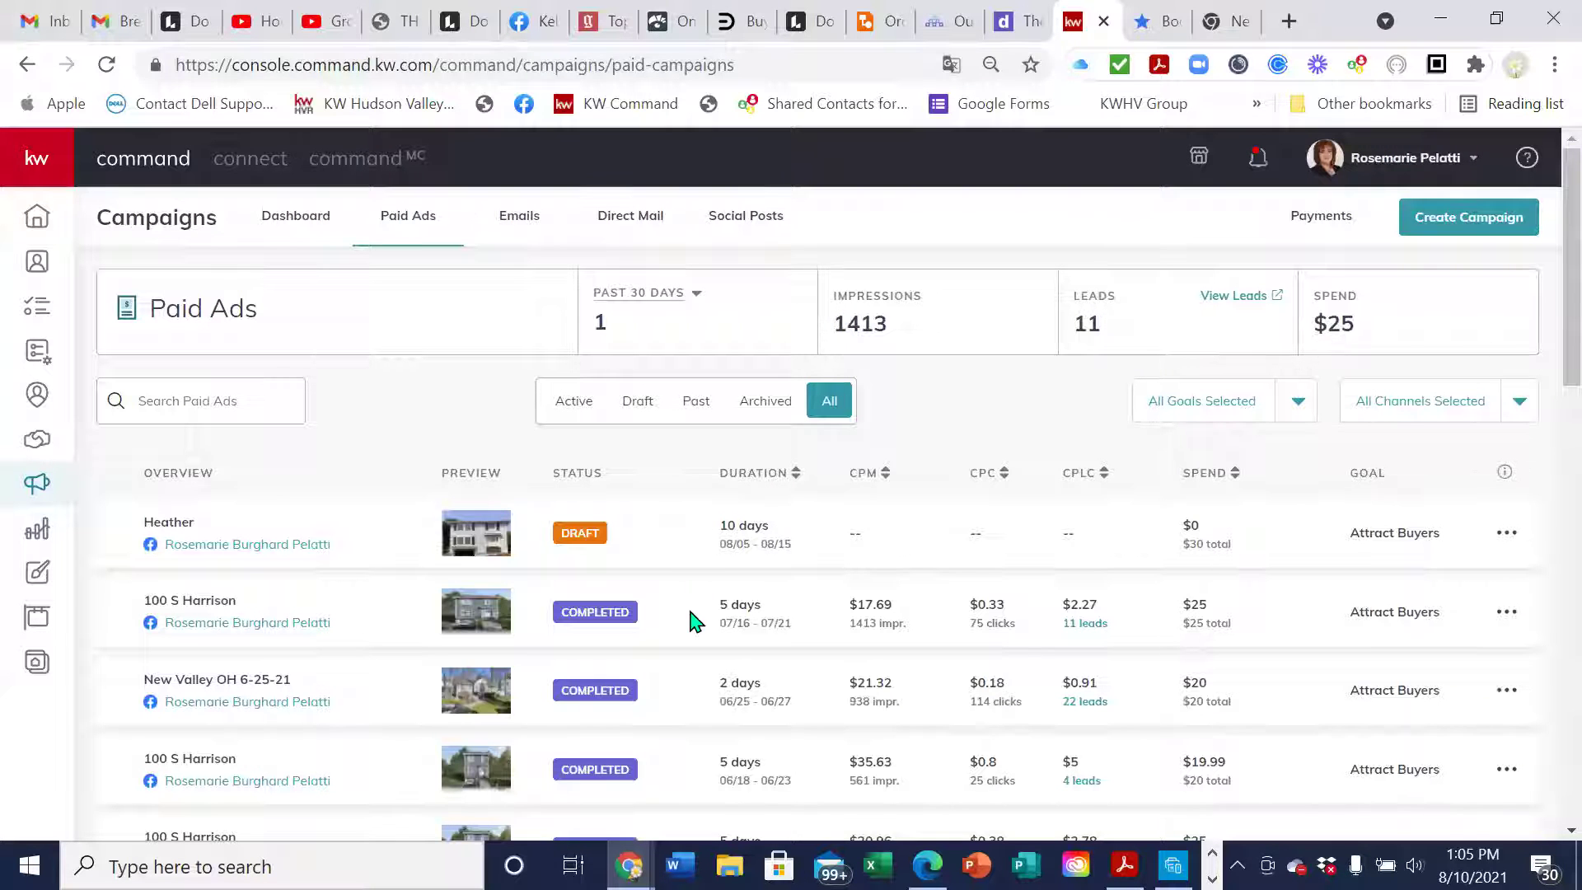
pyautogui.scroll(-1, 803, 669)
pyautogui.scroll(-2, 388, 615)
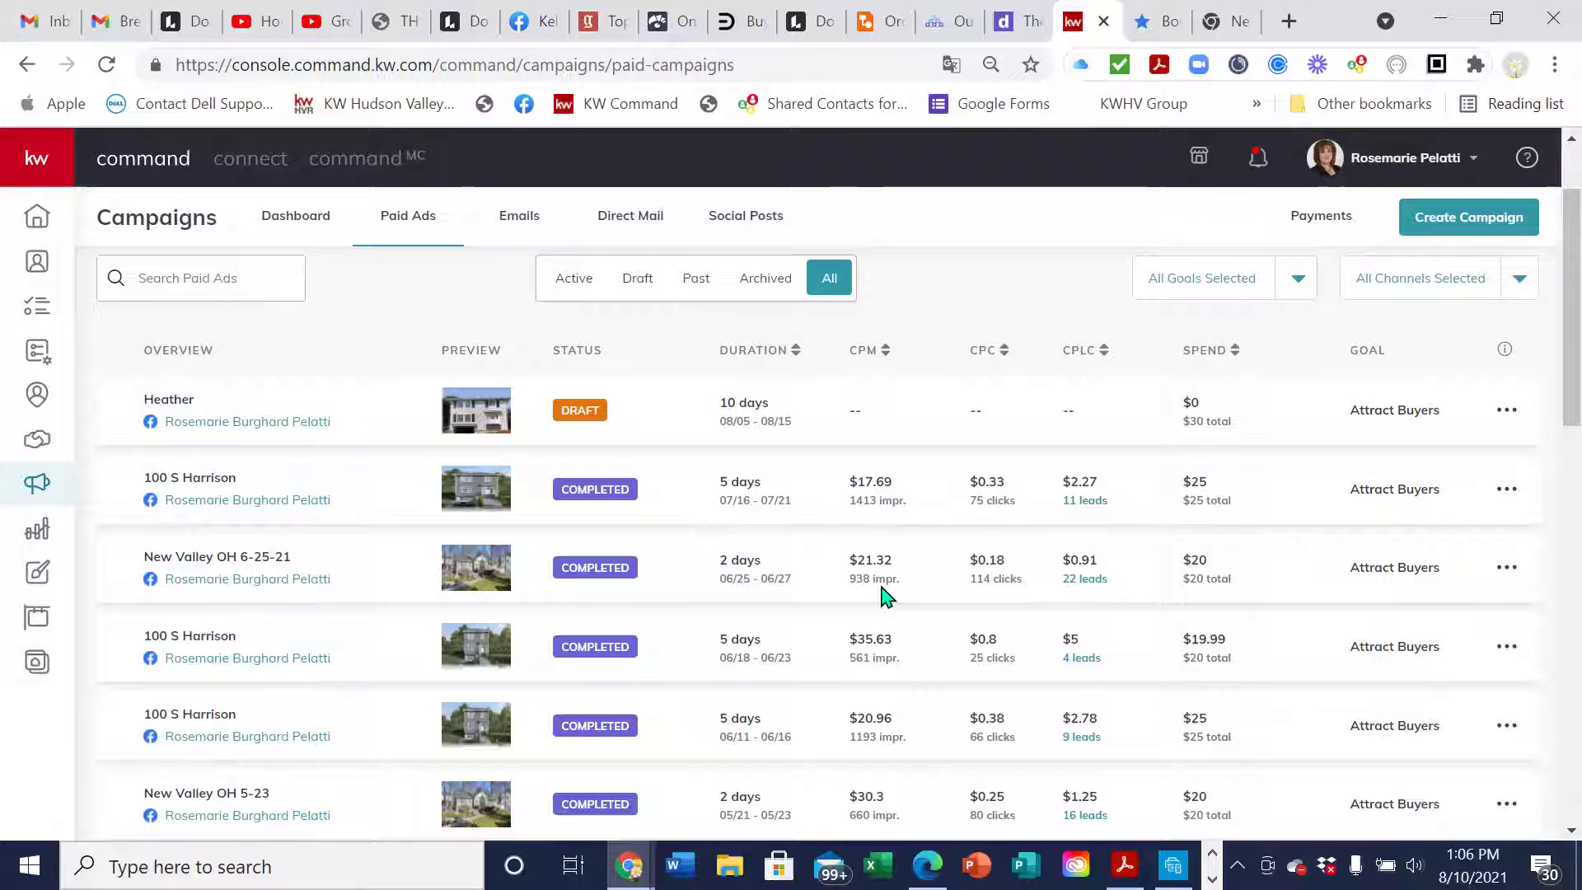
pyautogui.click(531, 41)
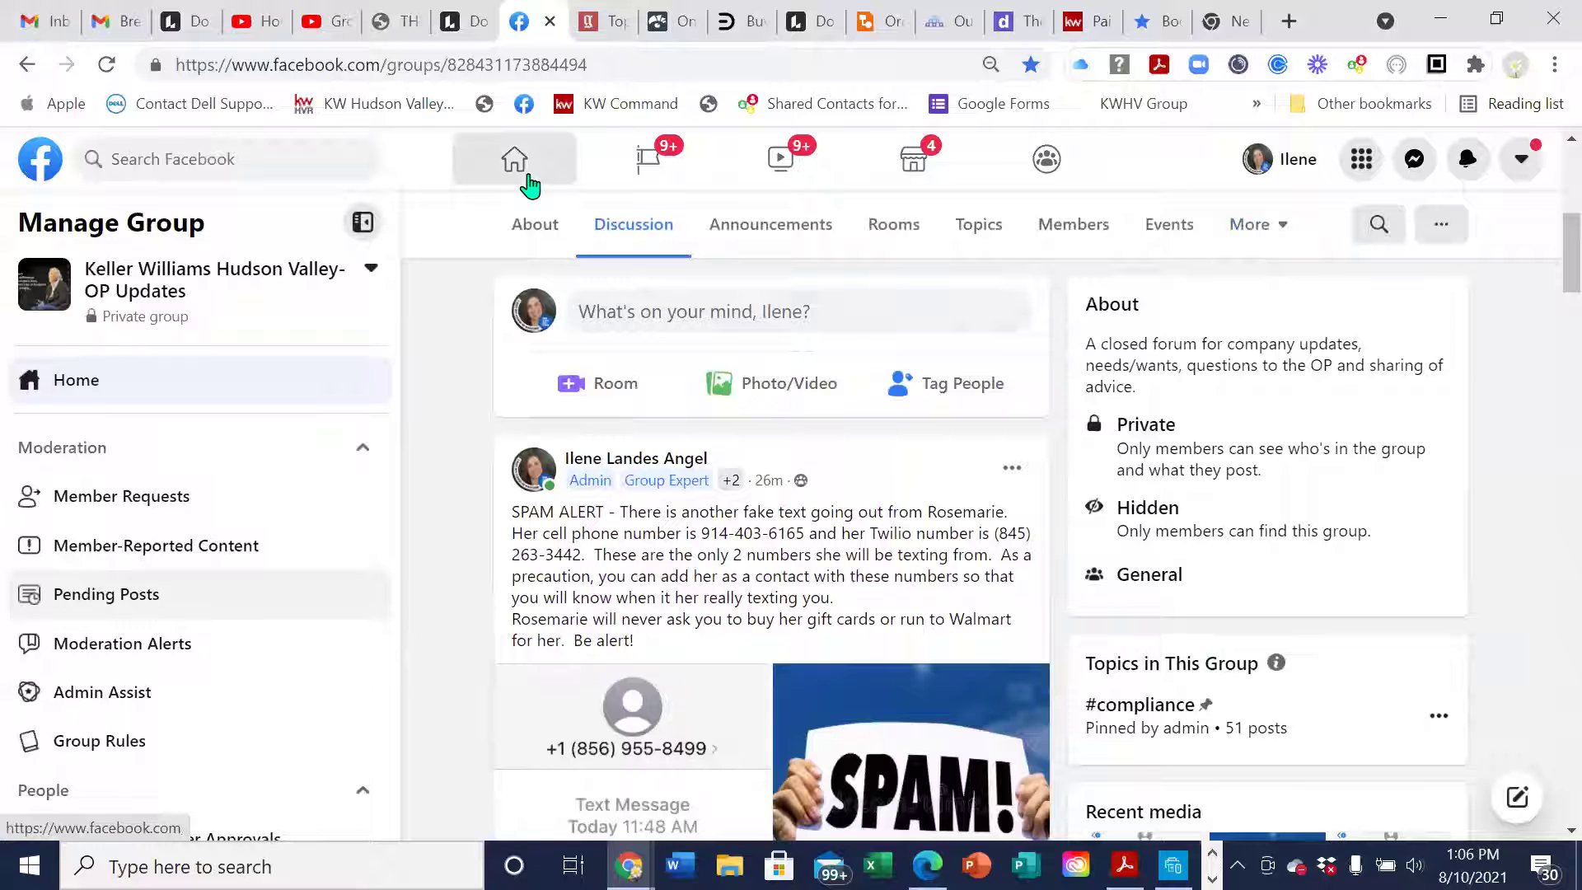
# - Go to the Facebook home feed, scroll through recent posts, and start a new tab
pyautogui.click(523, 175)
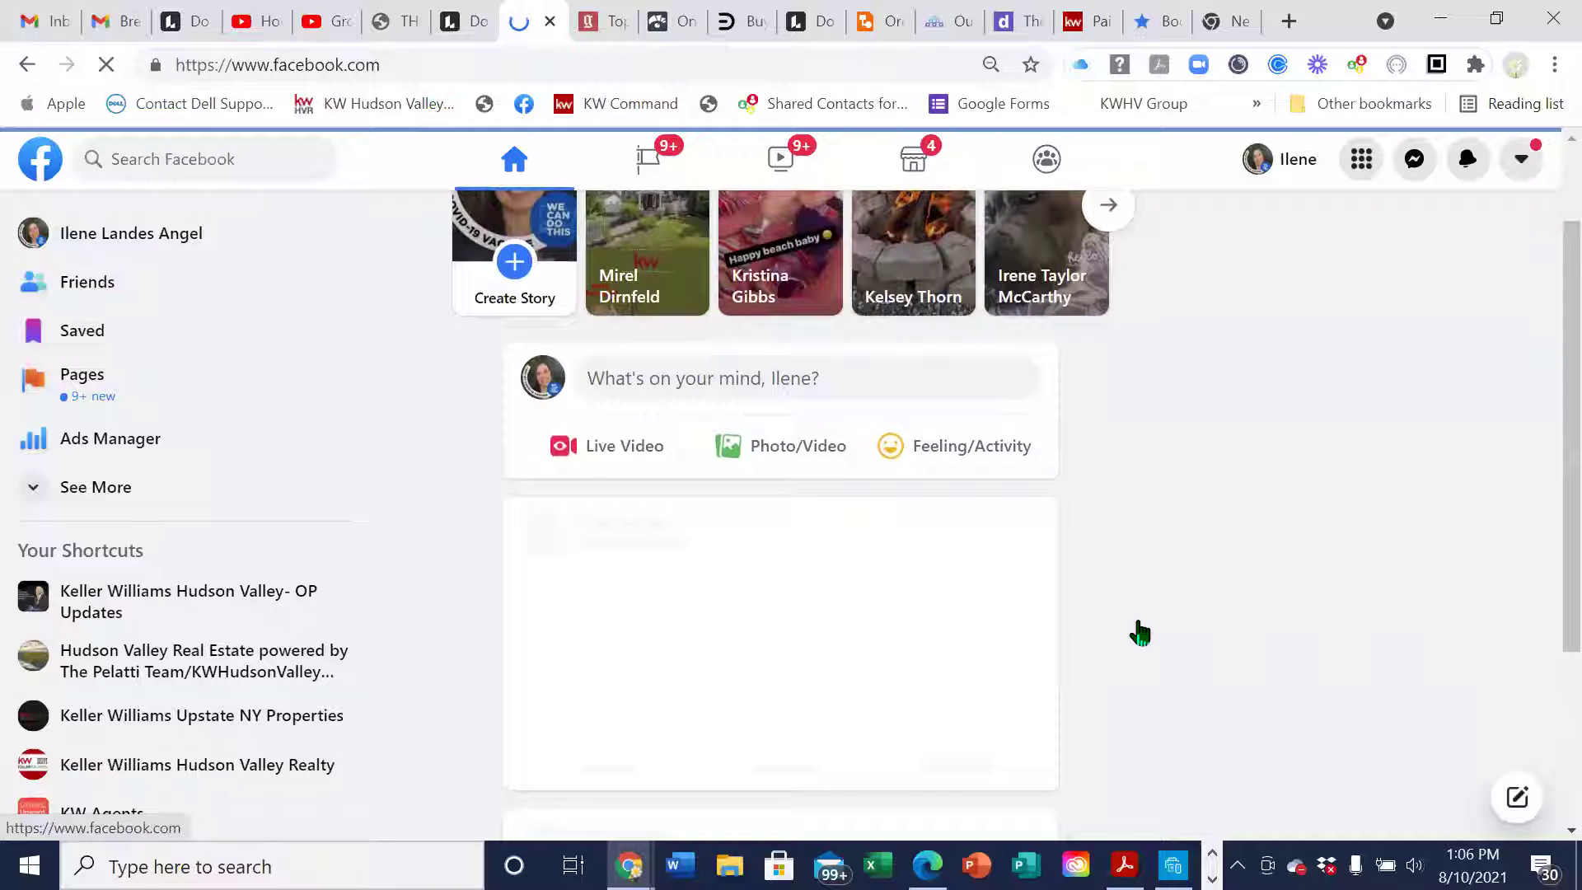
pyautogui.scroll(-1, 1140, 633)
pyautogui.scroll(-1, 1140, 633)
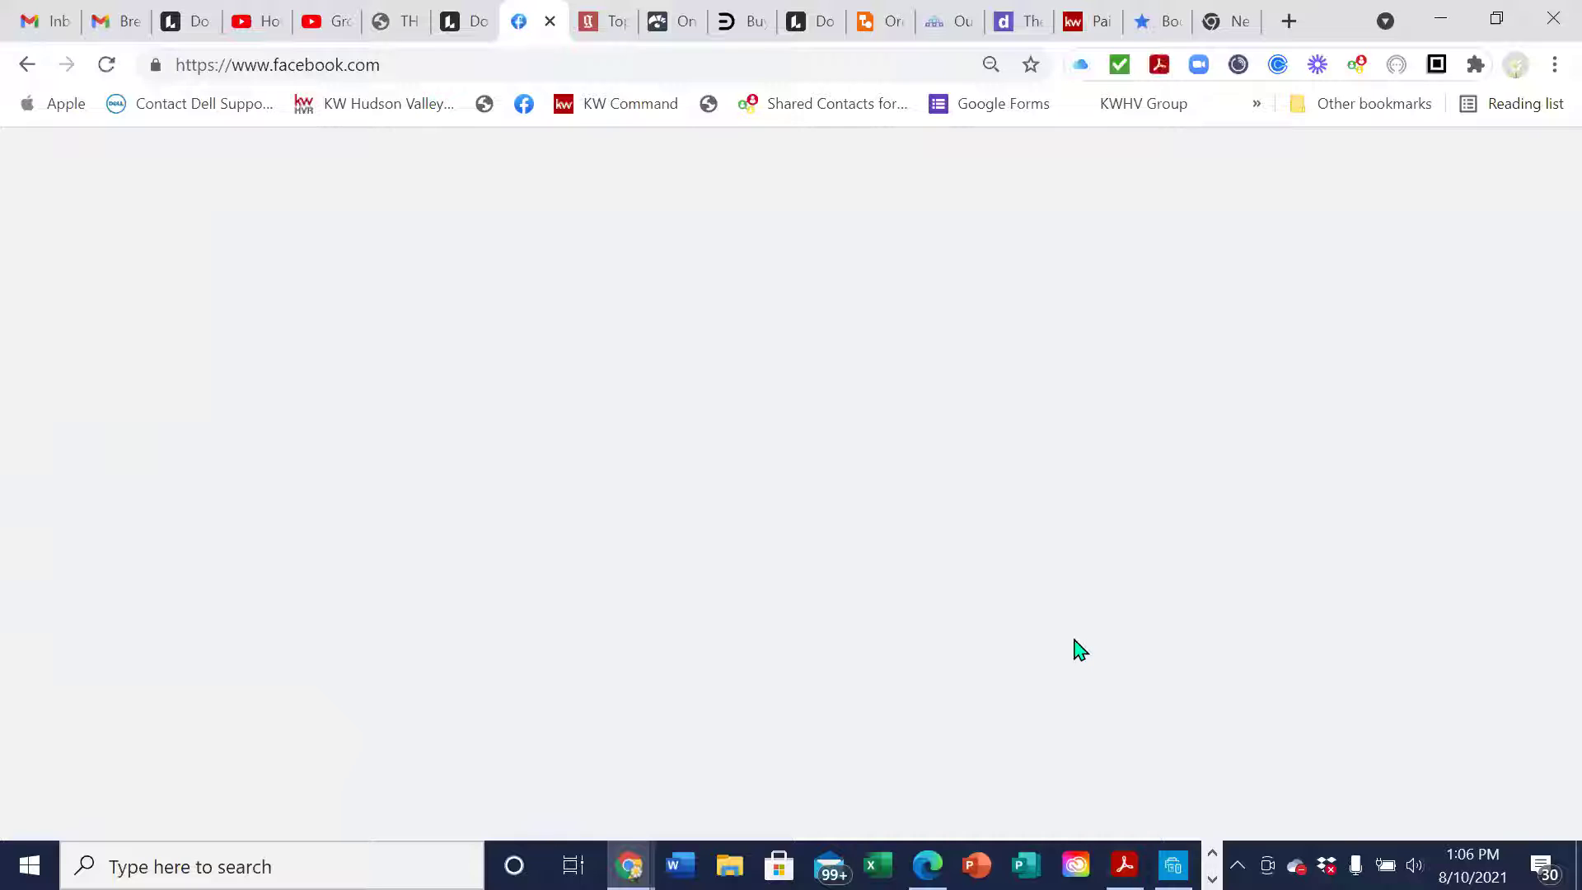
pyautogui.scroll(-10, 1082, 651)
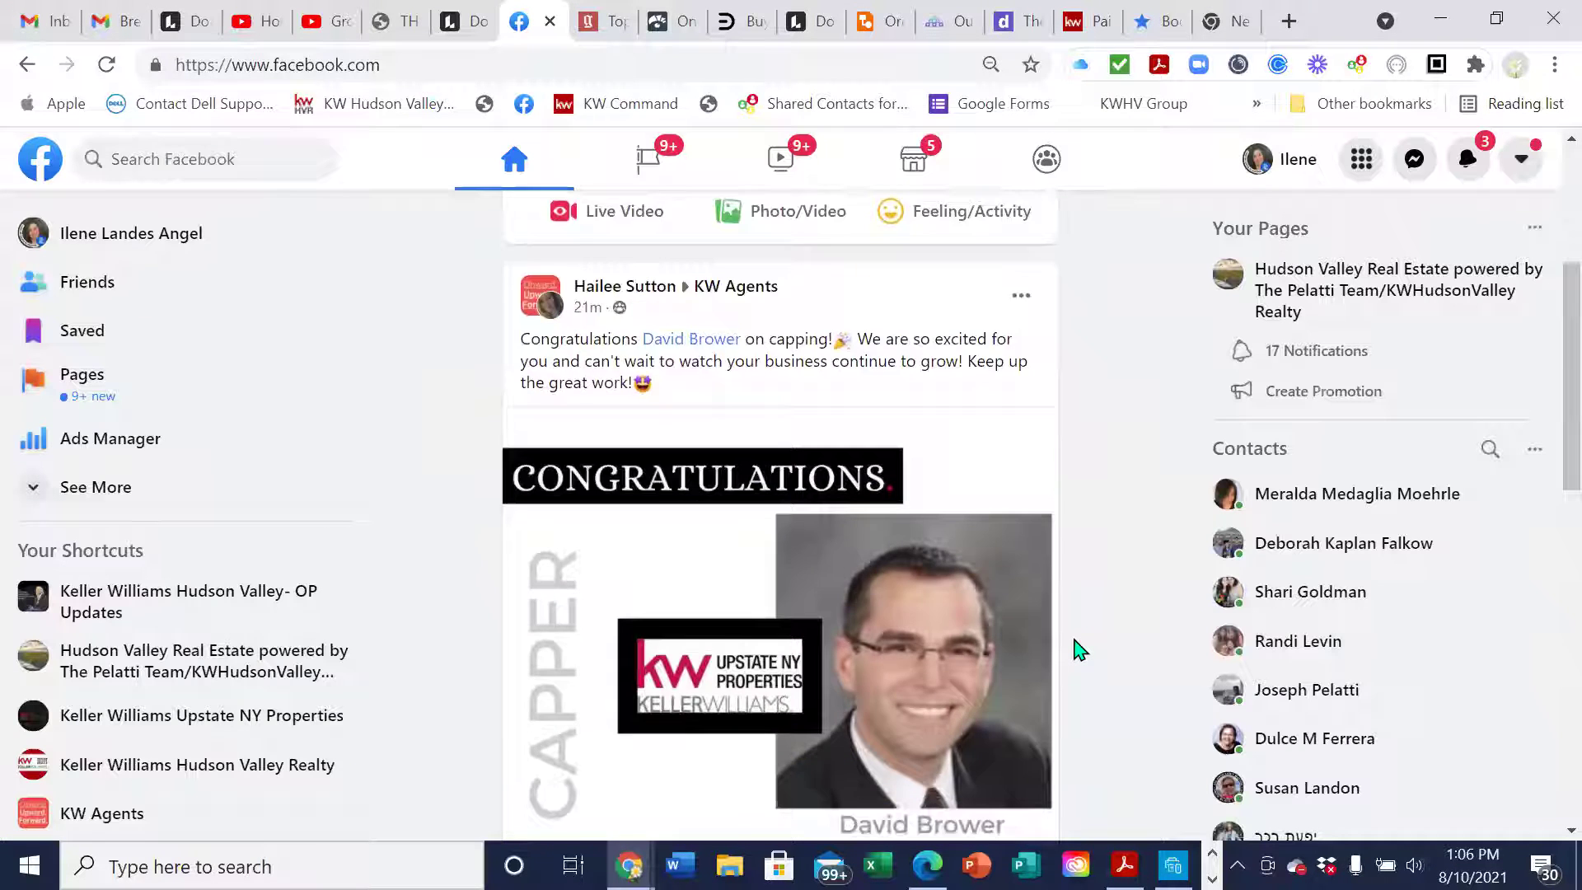
pyautogui.scroll(-7, 1081, 651)
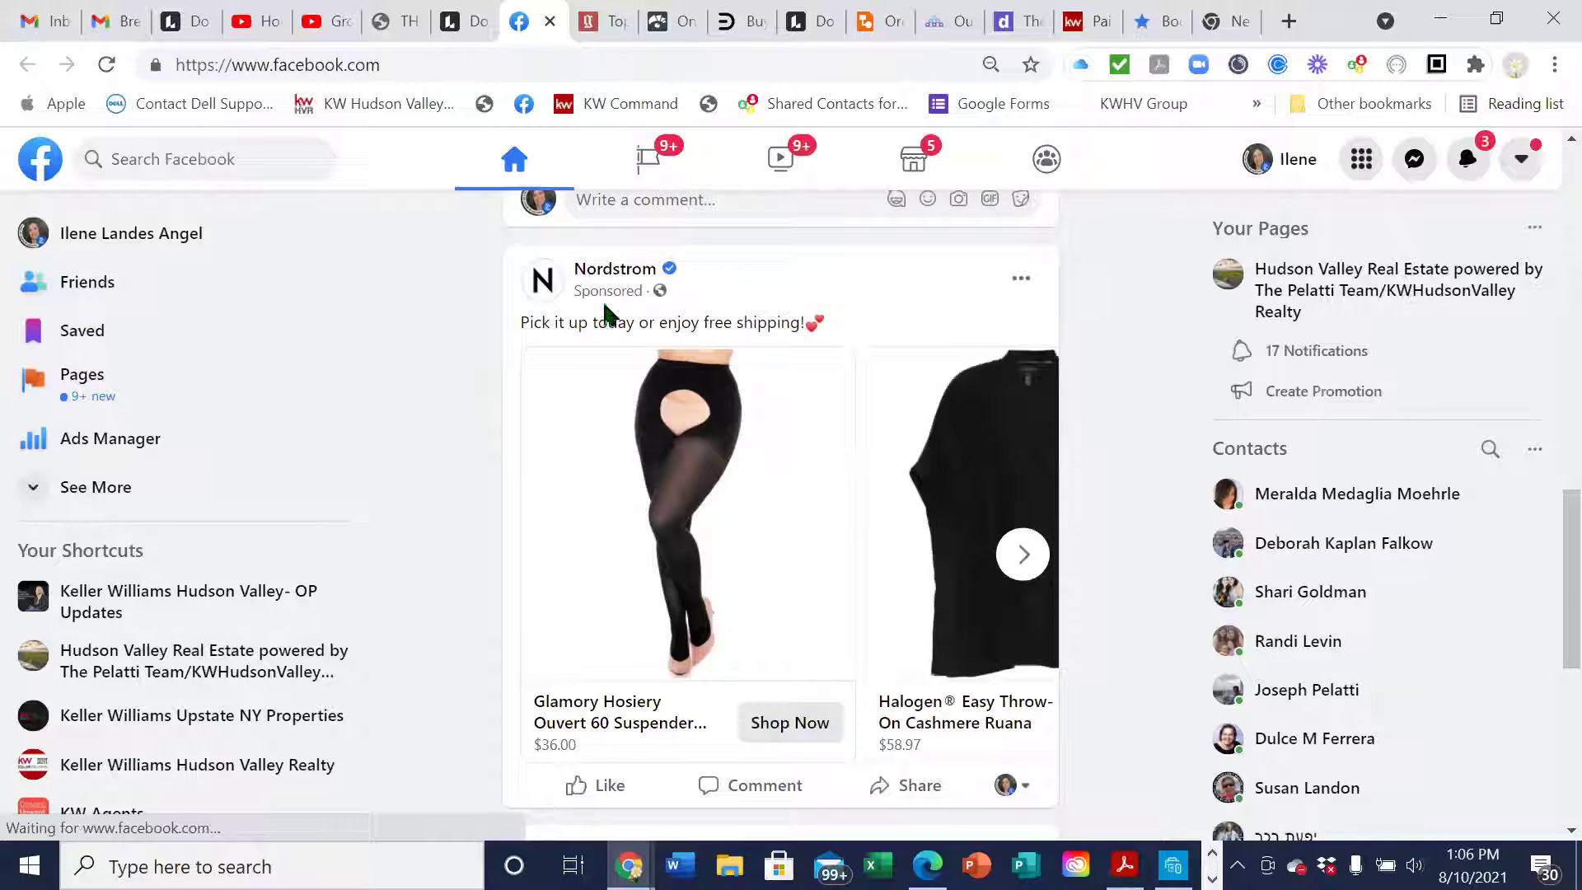
pyautogui.scroll(-6, 629, 437)
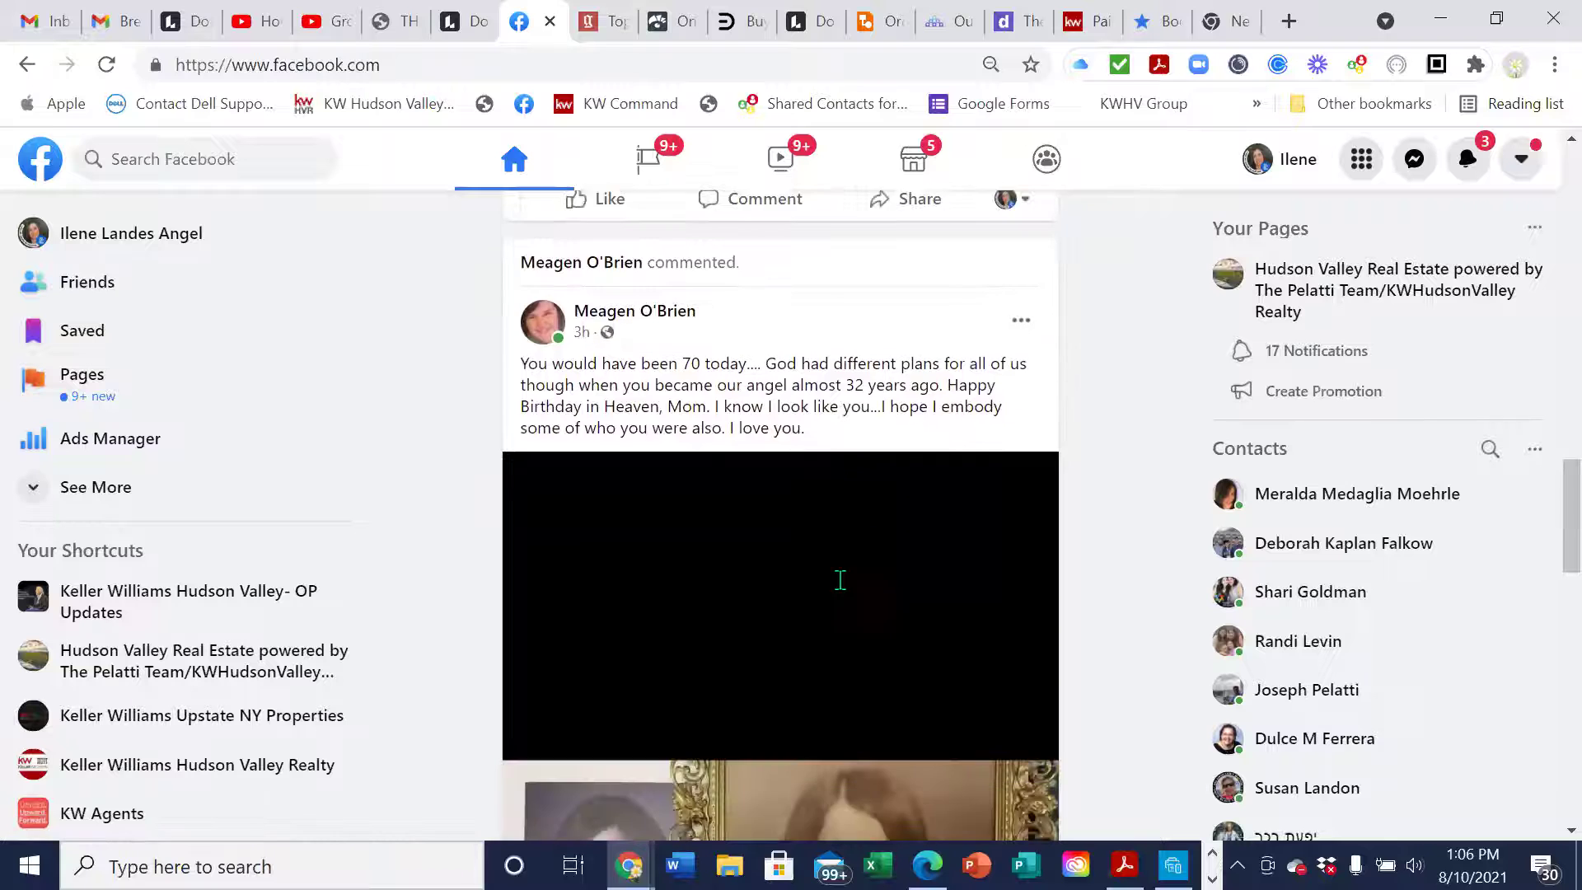
pyautogui.scroll(-12, 841, 589)
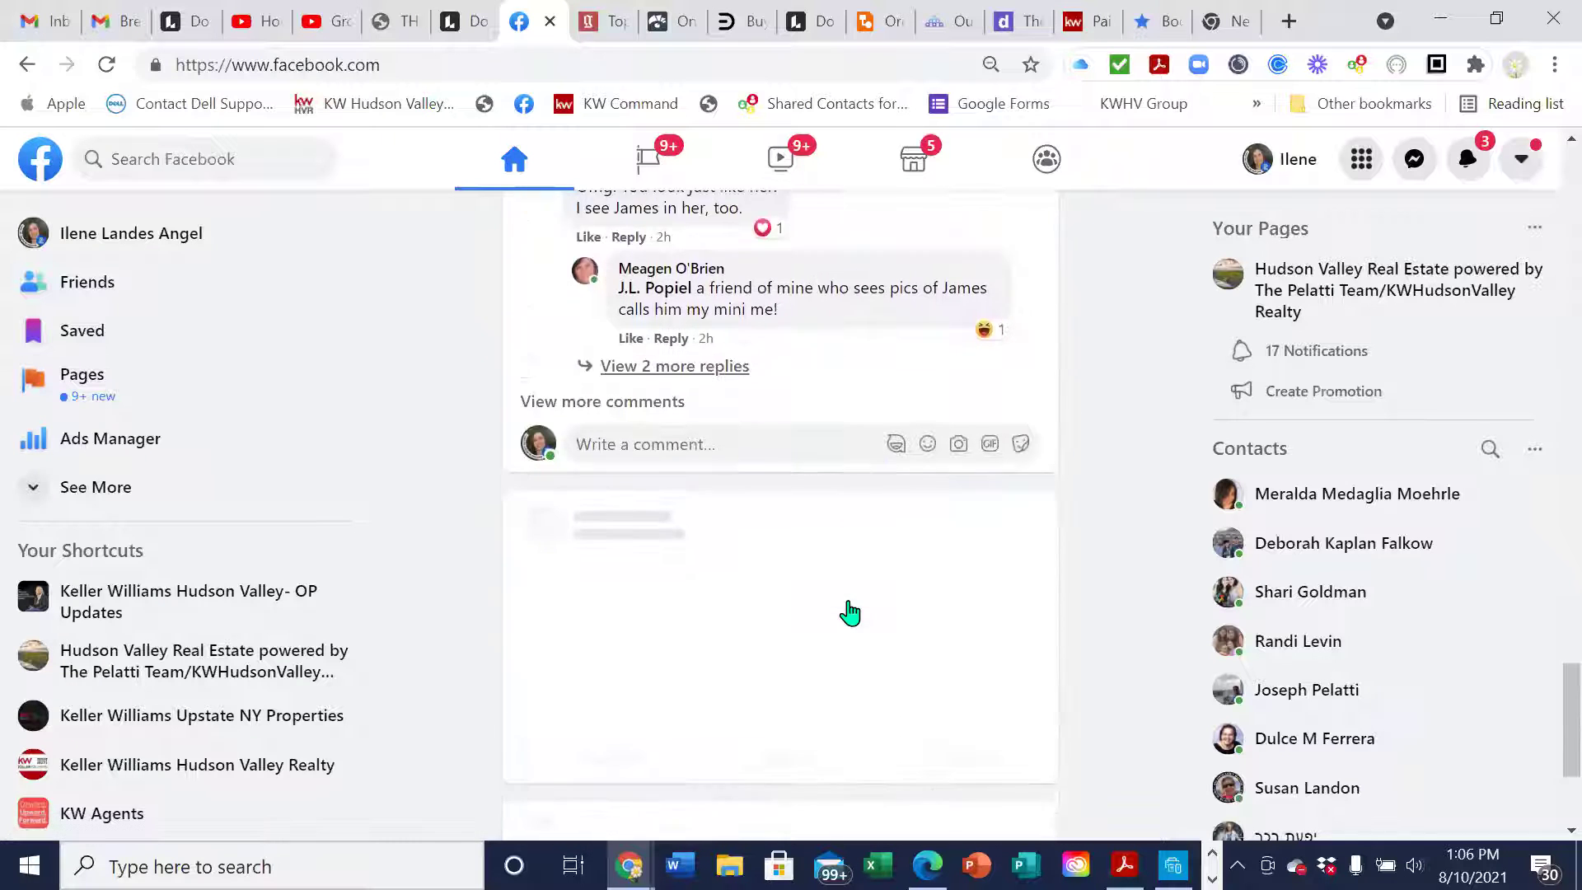
pyautogui.scroll(-3, 850, 613)
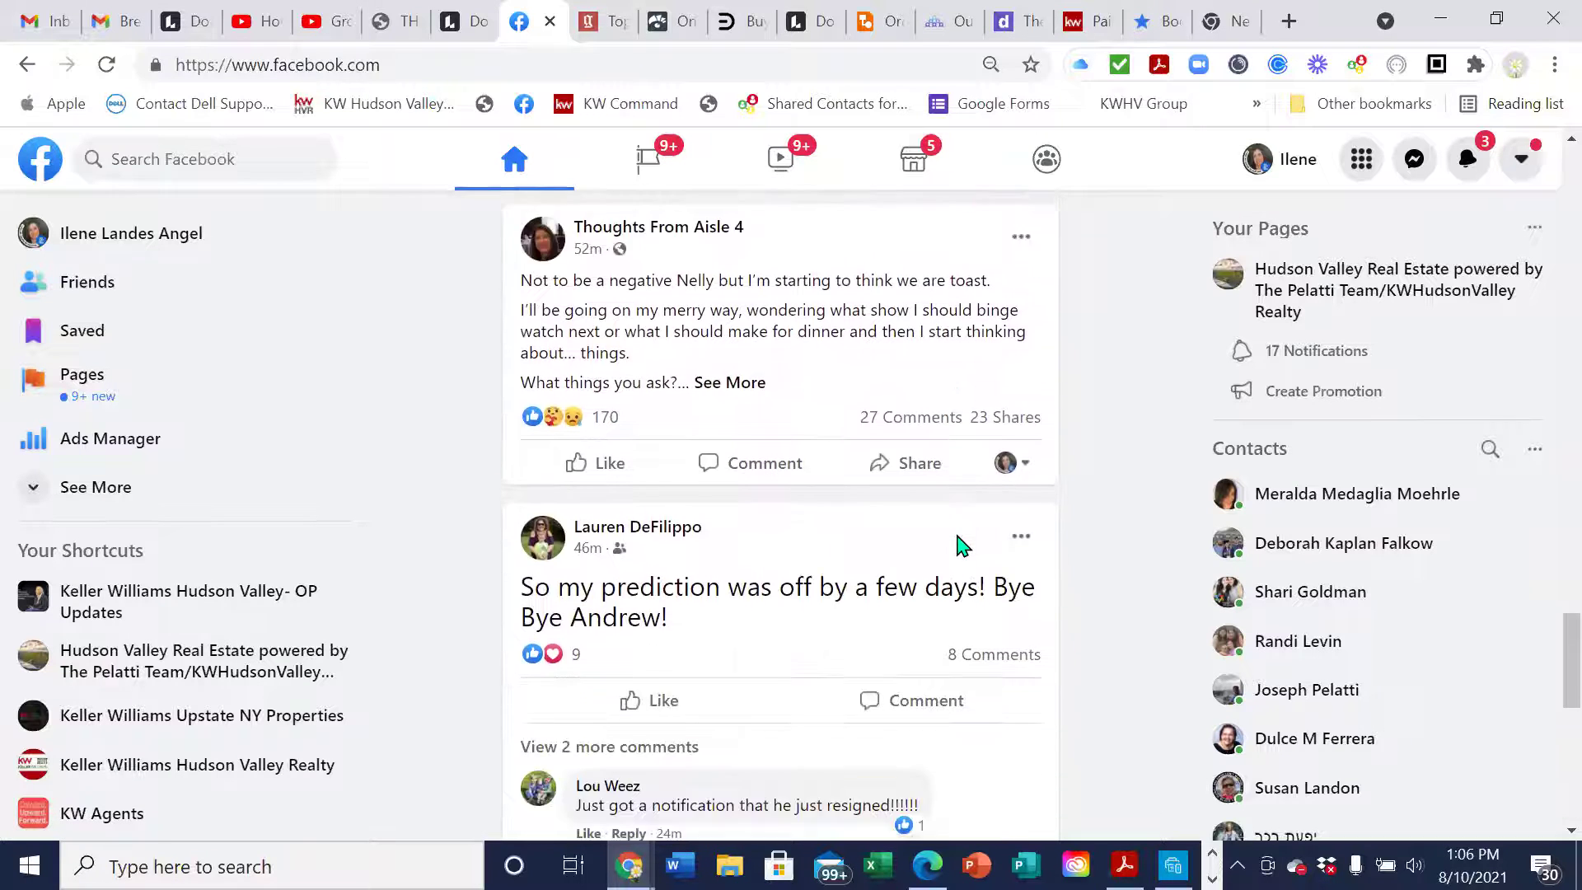
pyautogui.scroll(-8, 963, 546)
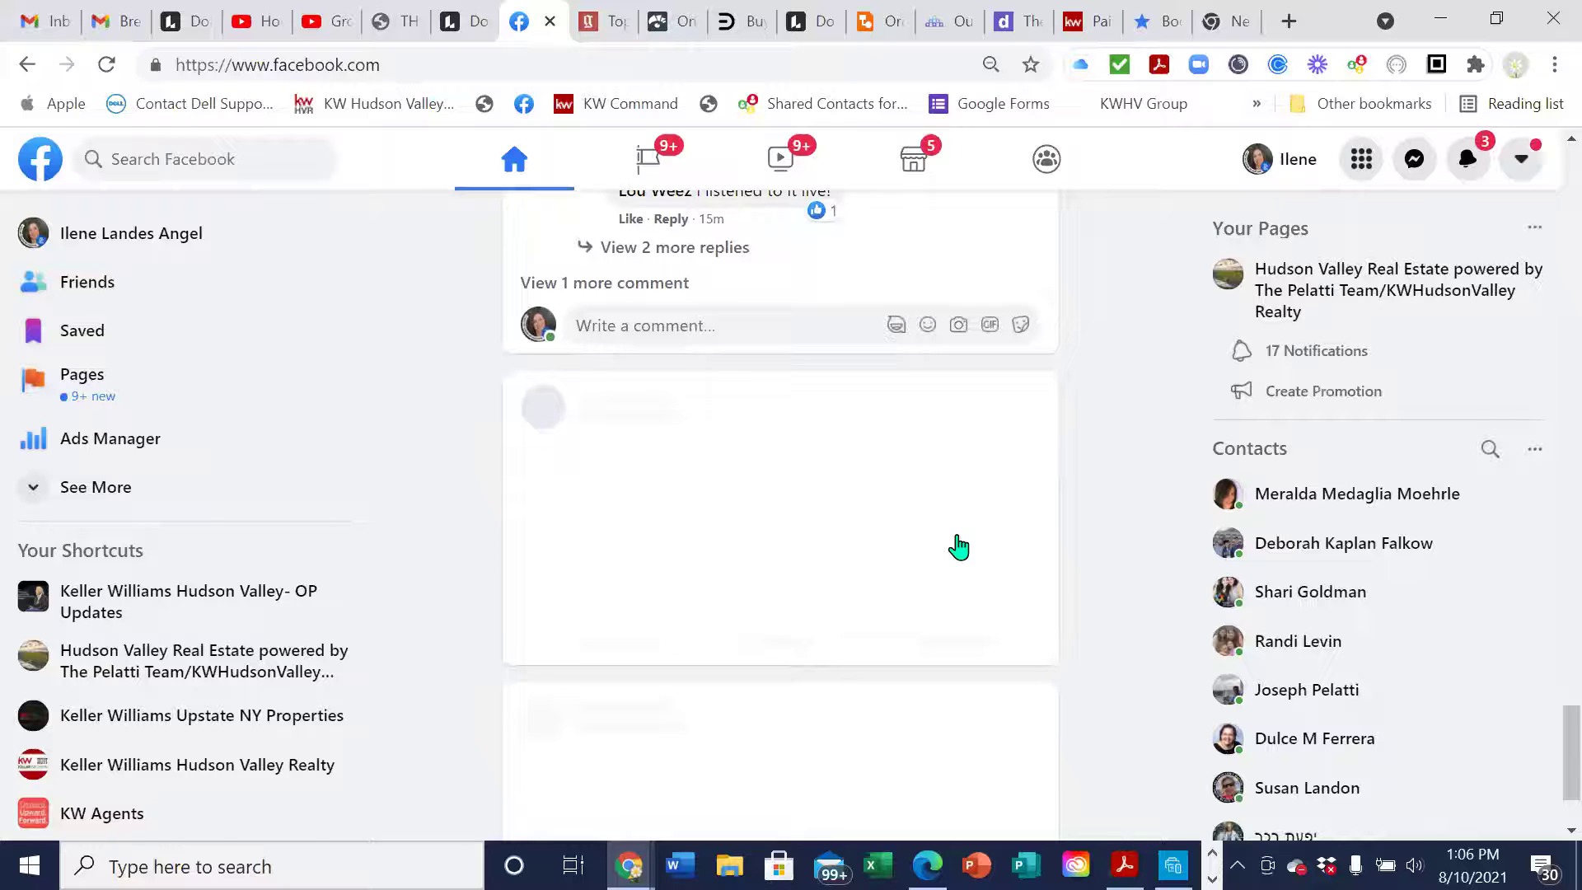
pyautogui.scroll(-8, 959, 546)
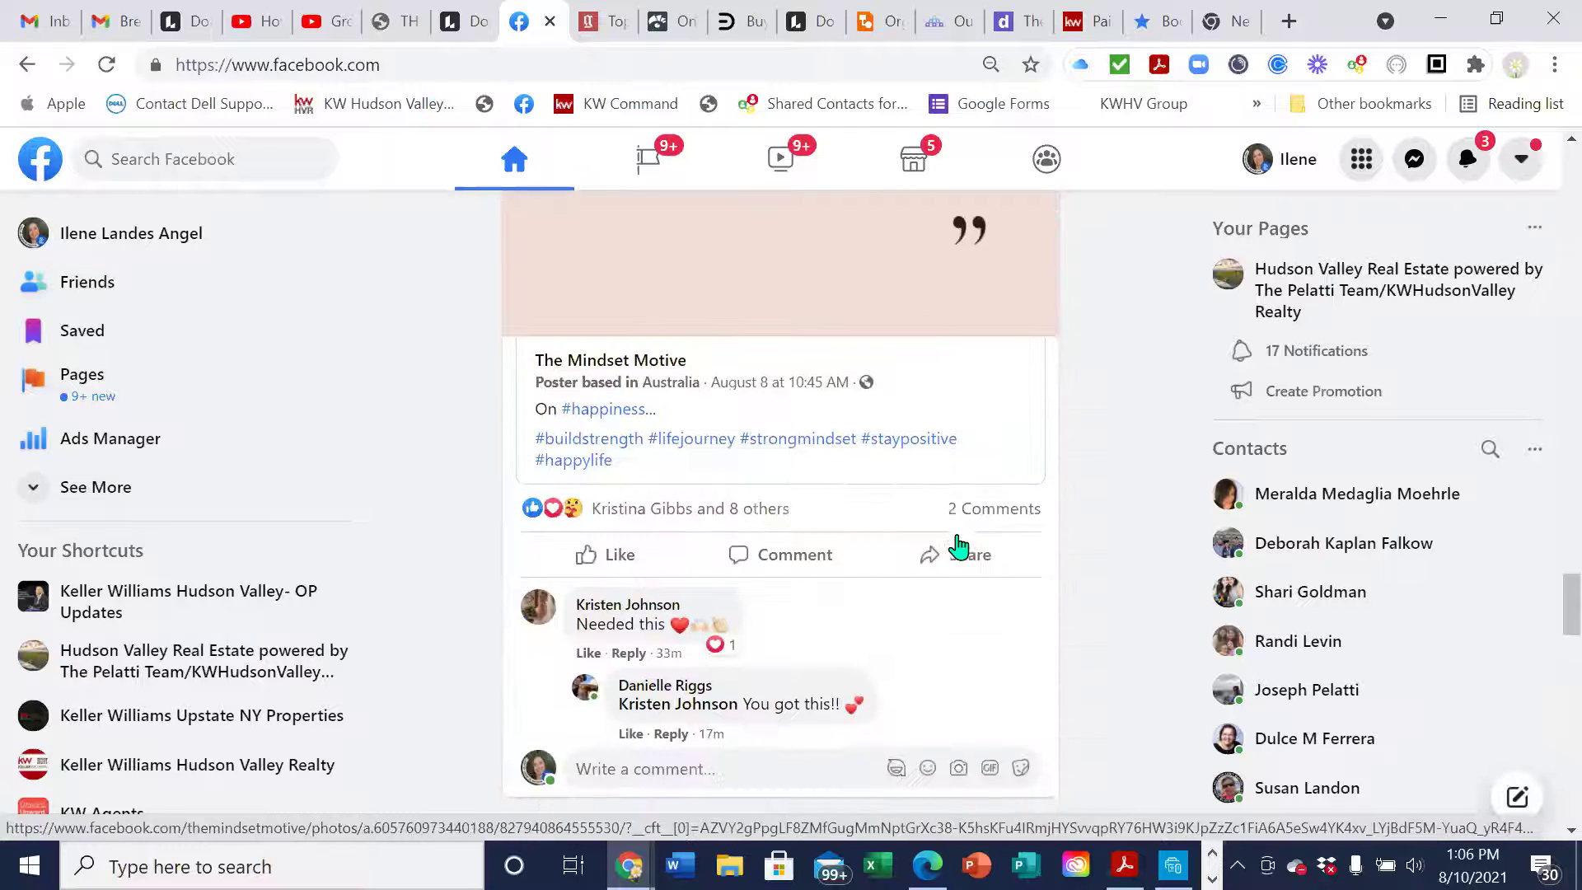
pyautogui.scroll(-7, 956, 544)
pyautogui.scroll(1, 886, 517)
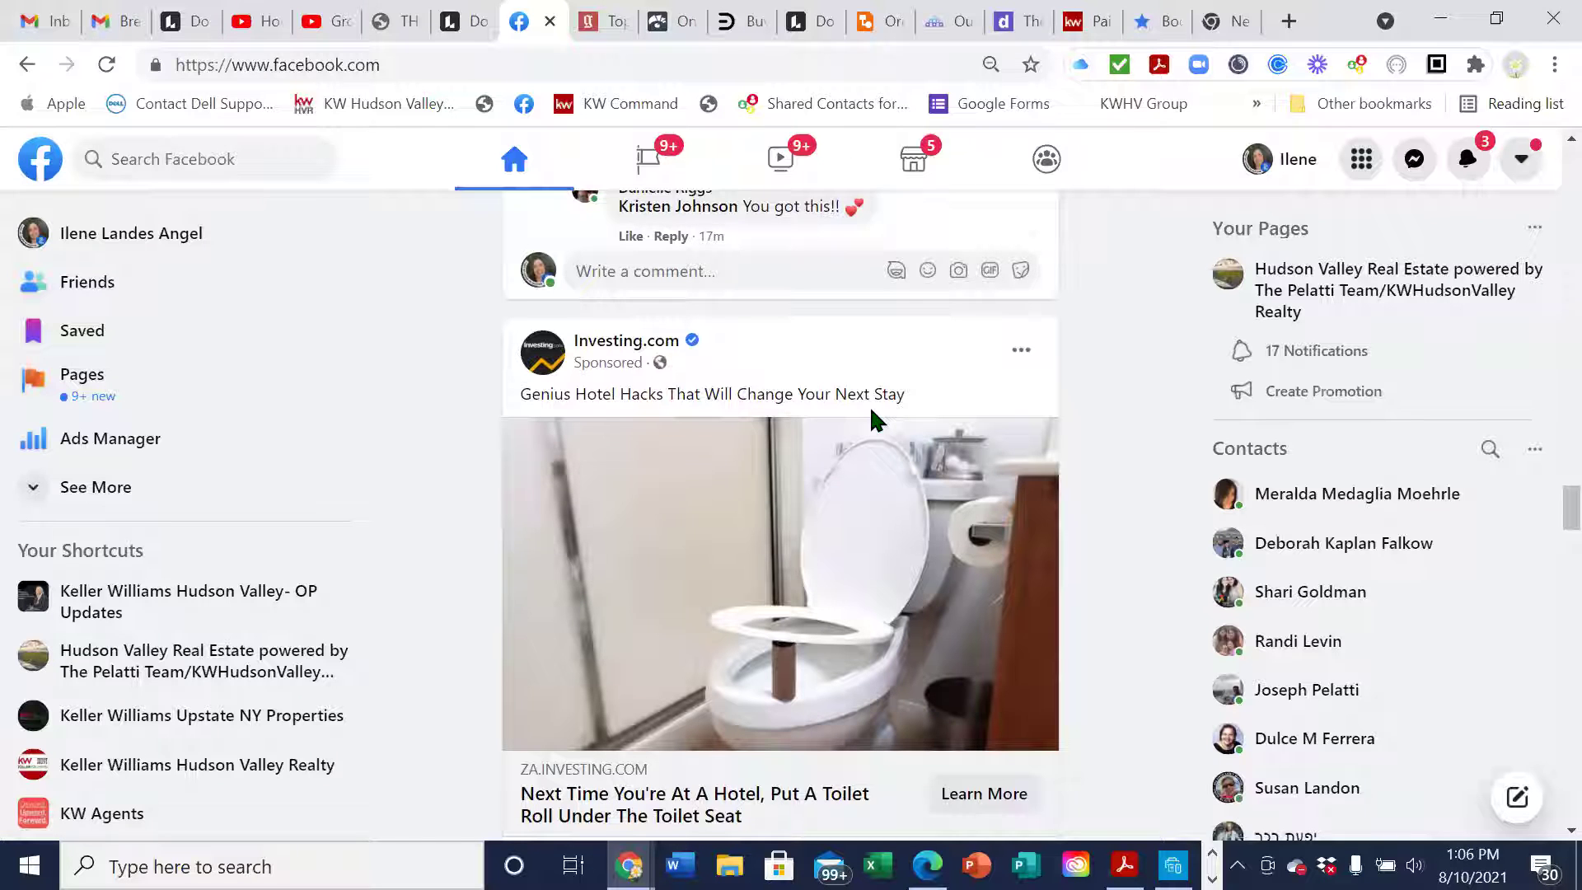
pyautogui.scroll(-2, 874, 419)
pyautogui.scroll(-2, 873, 419)
pyautogui.scroll(3, 870, 412)
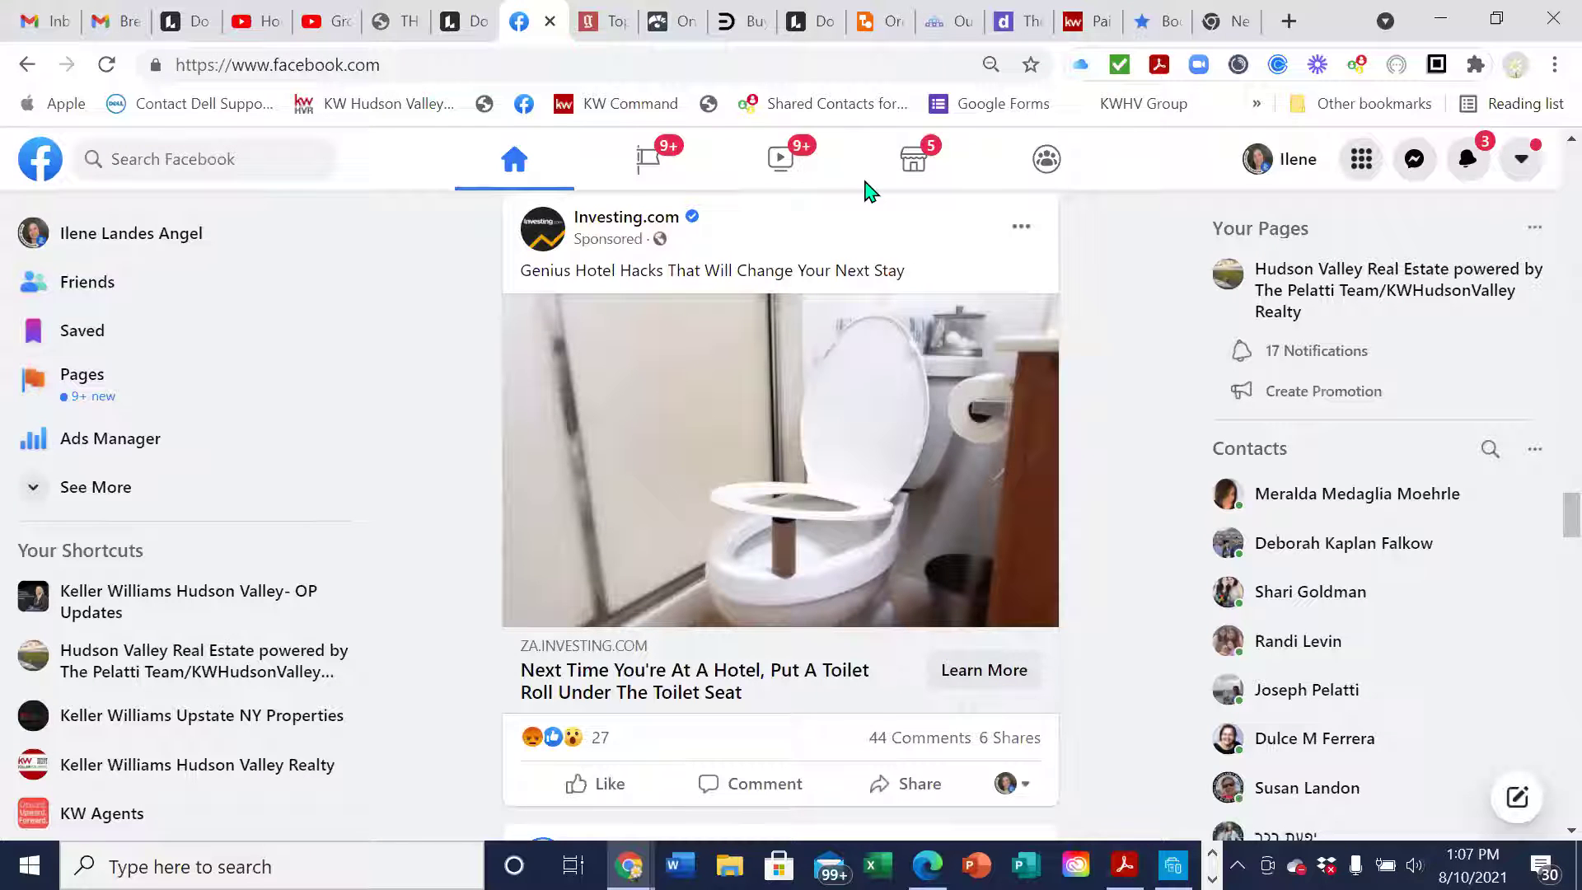
pyautogui.click(1221, 23)
pyautogui.write('facebook.com')
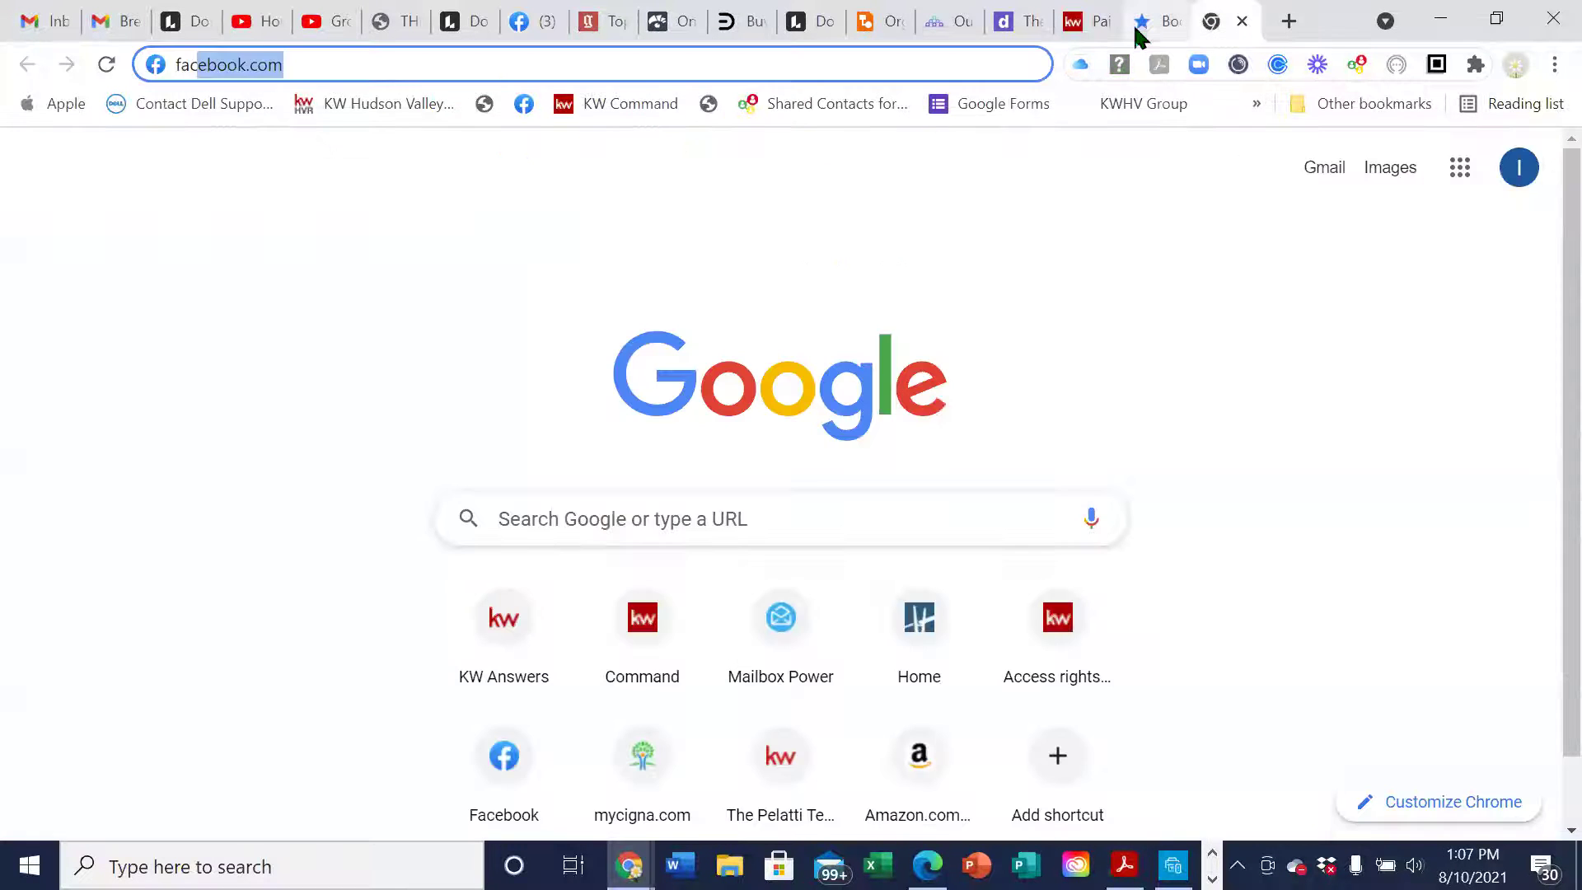
pyautogui.click(1079, 26)
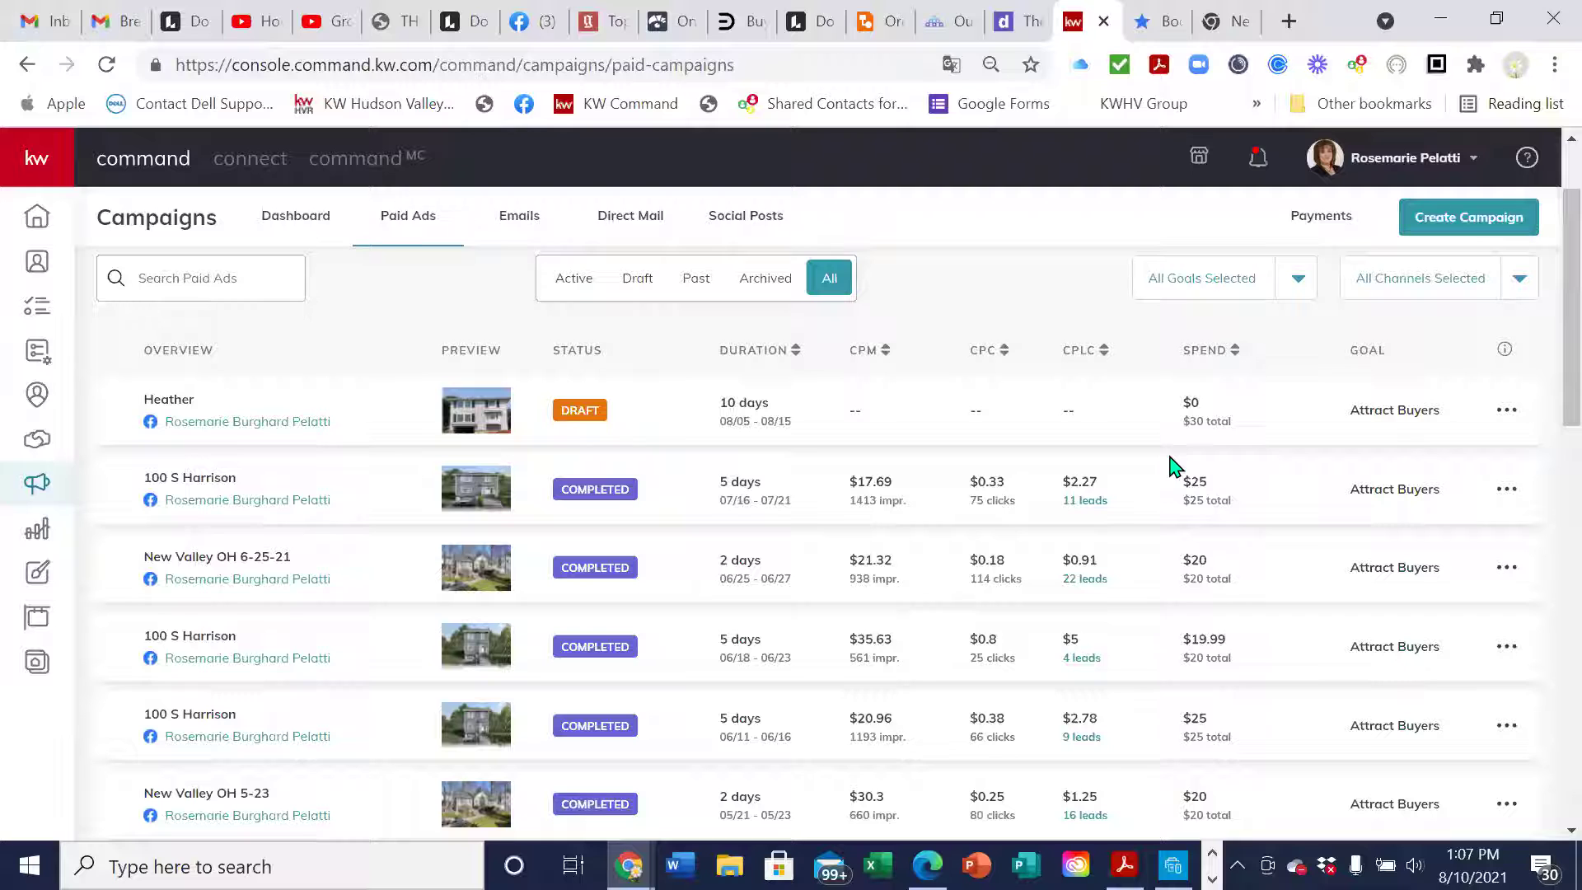
pyautogui.click(1092, 501)
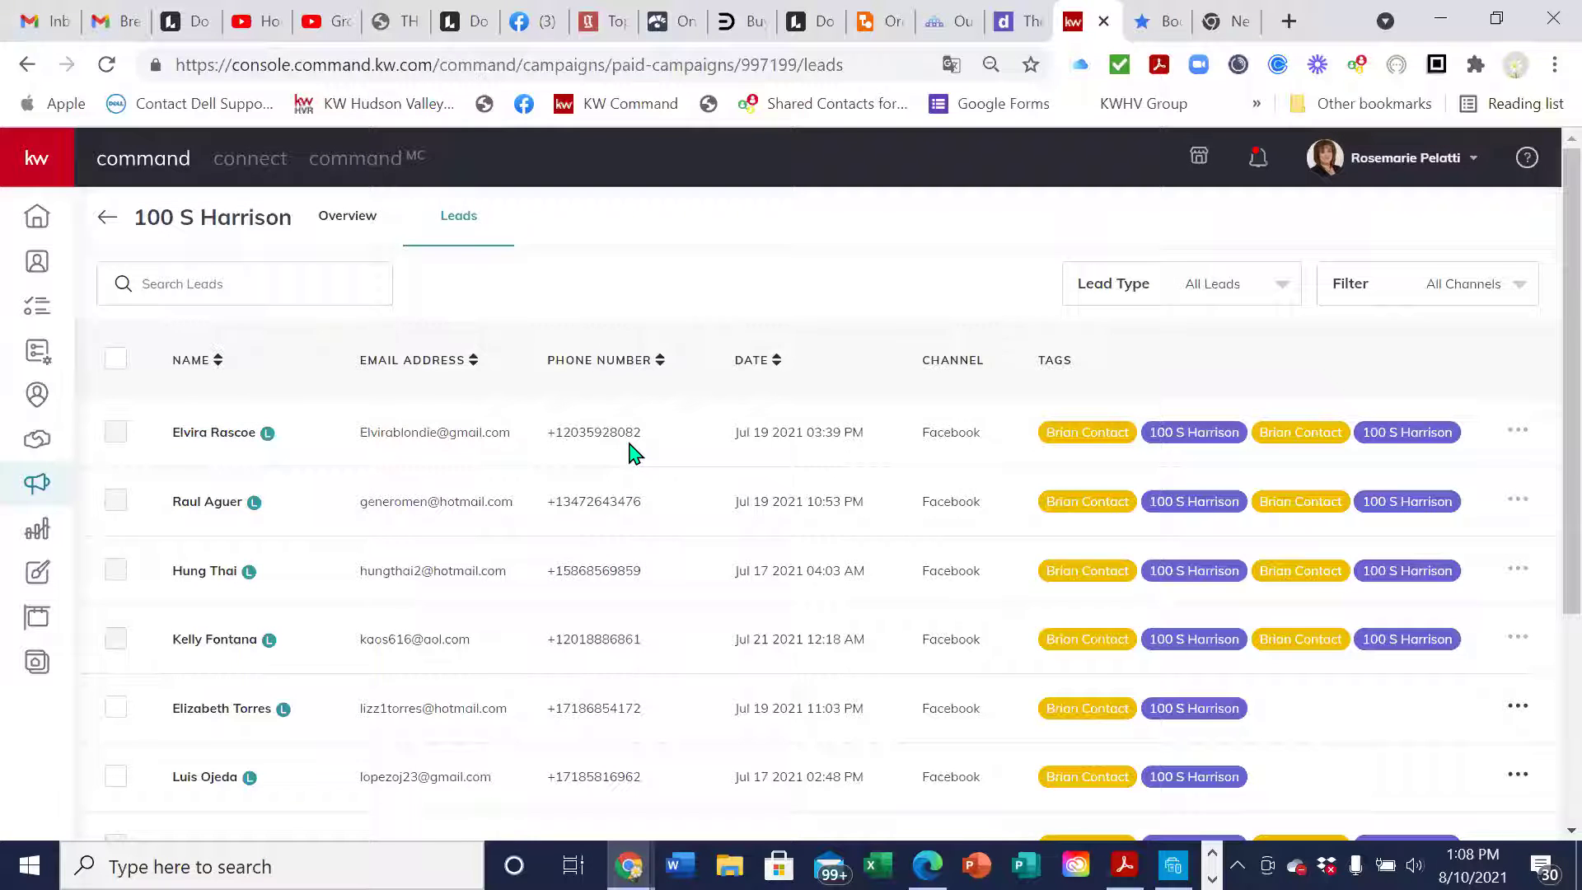
pyautogui.click(107, 217)
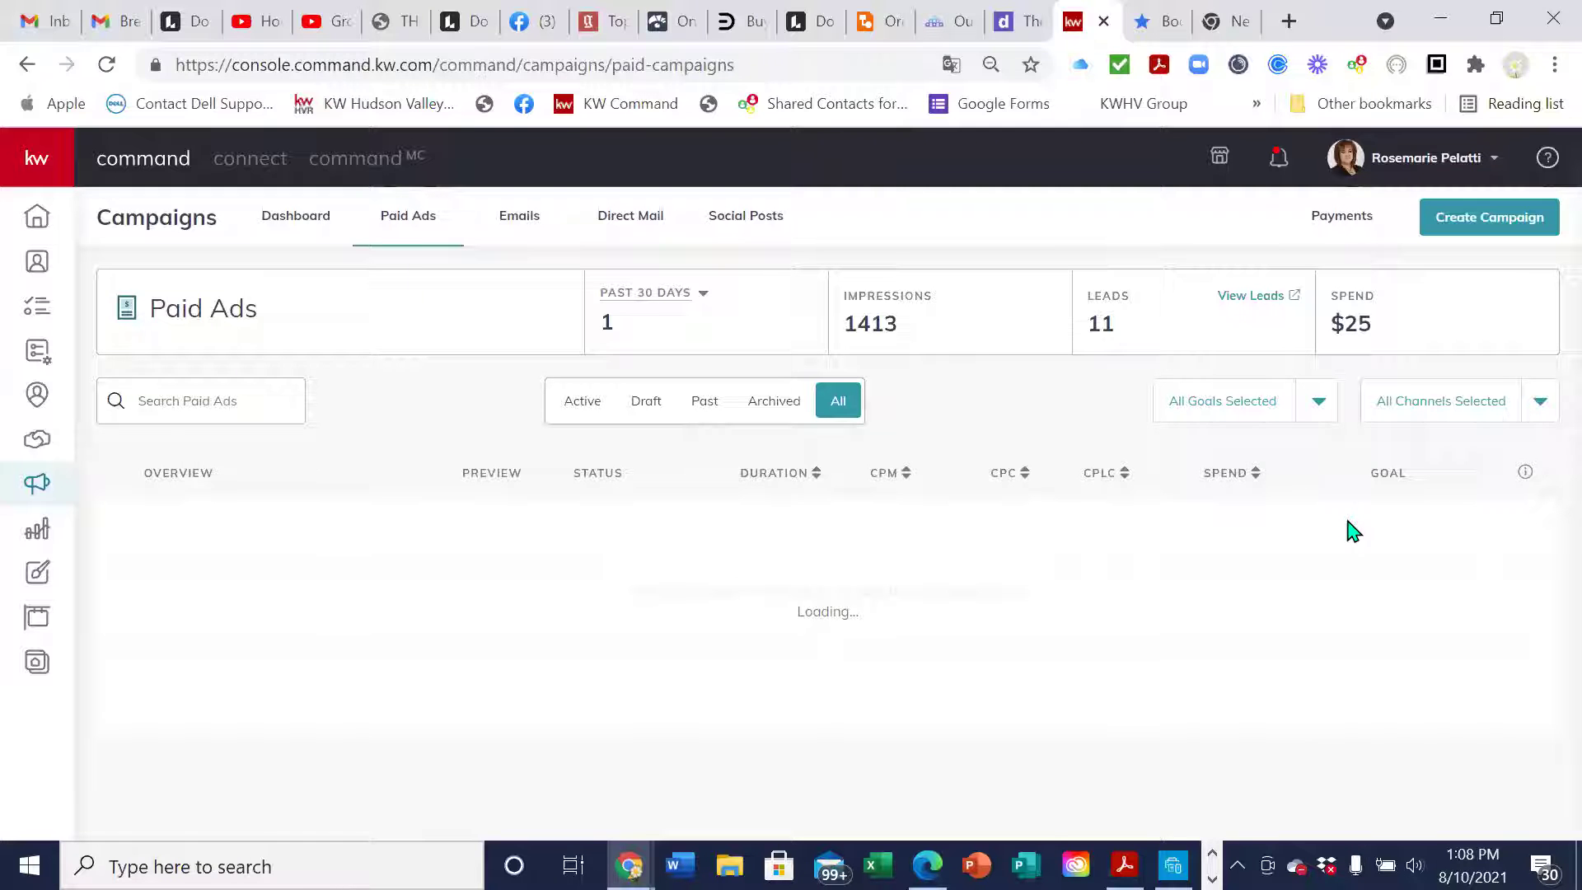
pyautogui.scroll(-1, 1339, 558)
pyautogui.scroll(-1, 1319, 560)
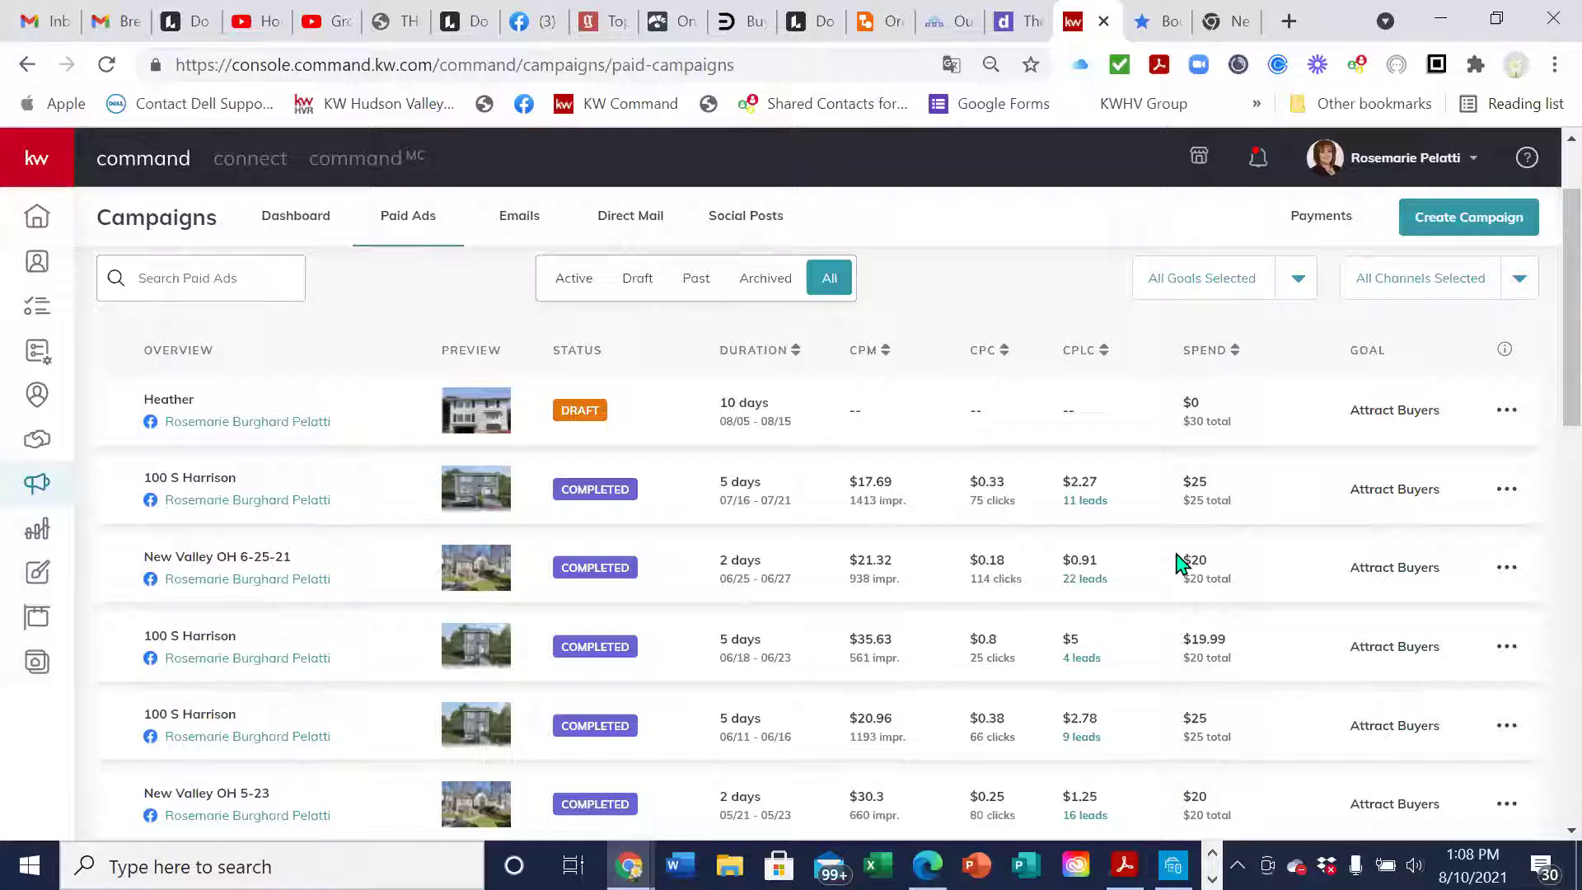
pyautogui.scroll(-1, 1175, 574)
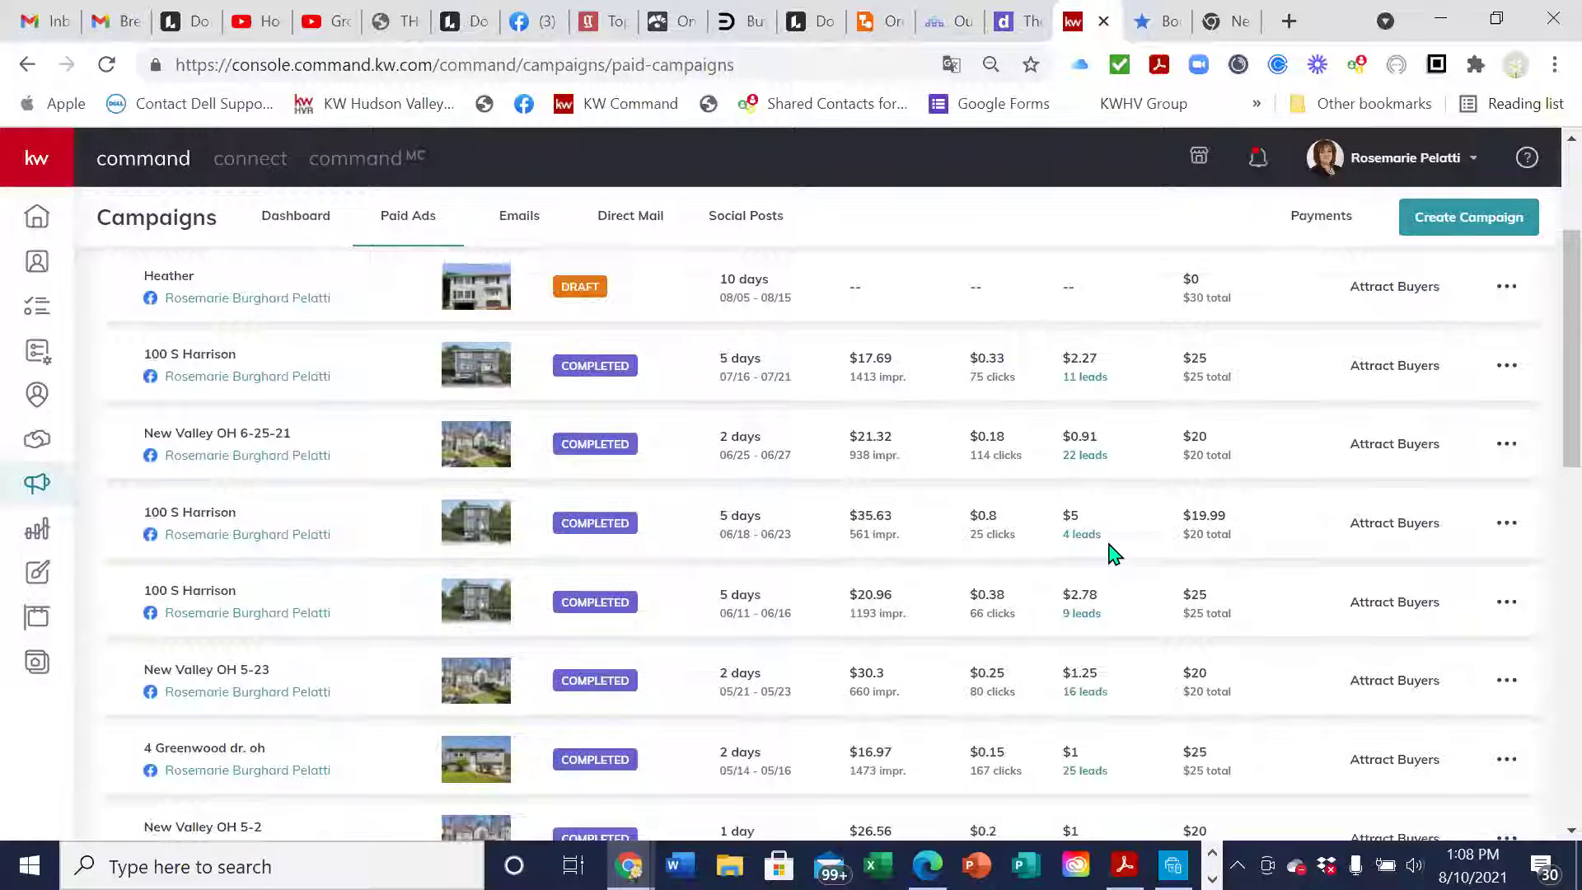
pyautogui.scroll(-2, 1114, 554)
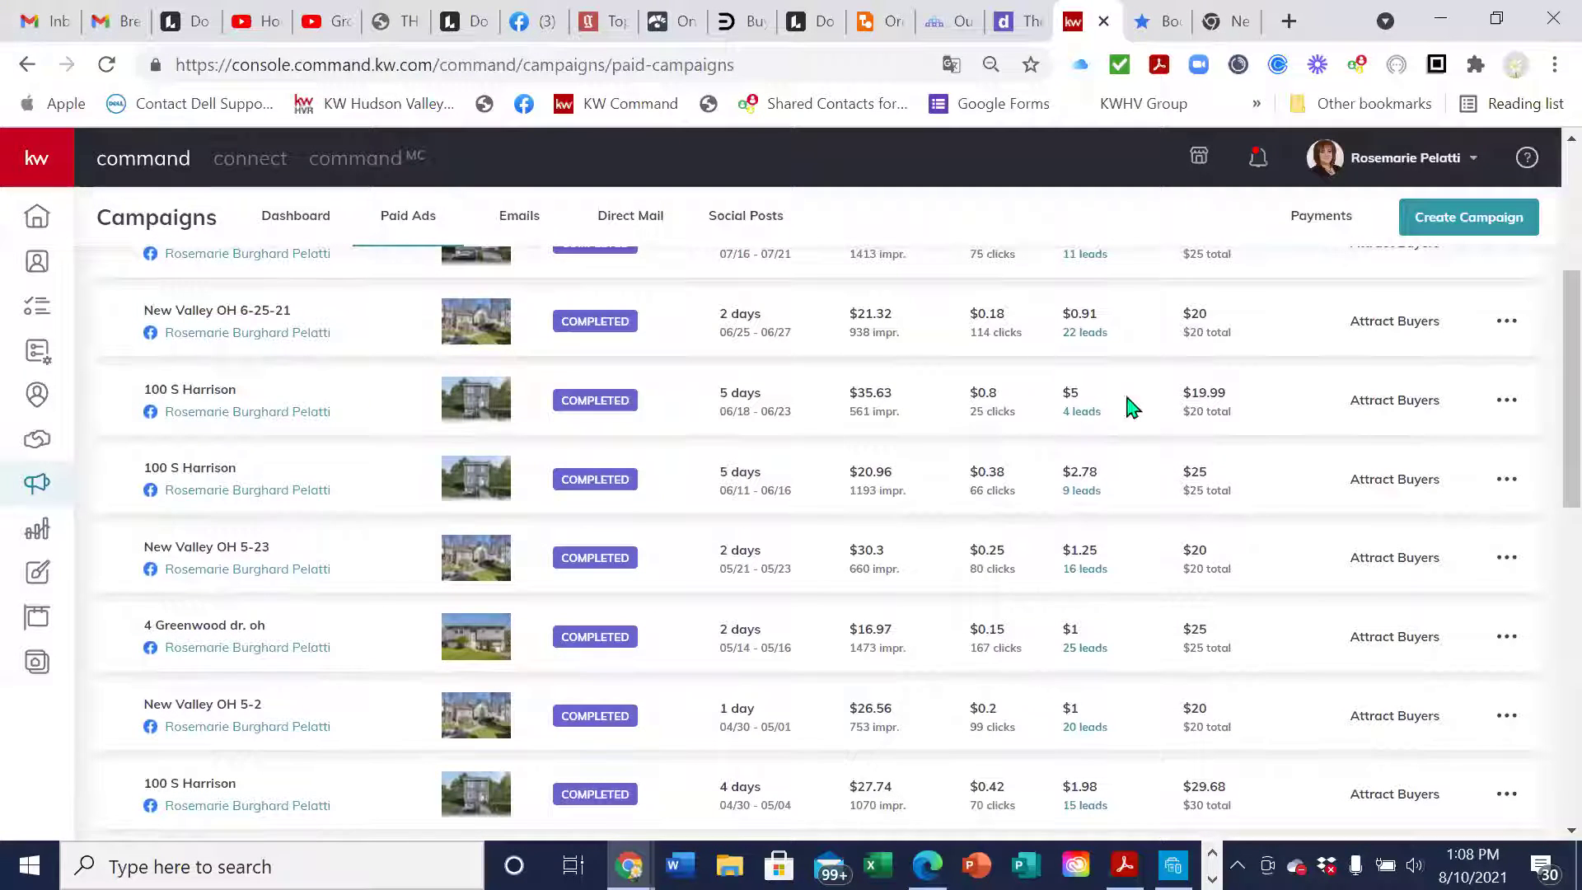
pyautogui.scroll(-2, 1137, 476)
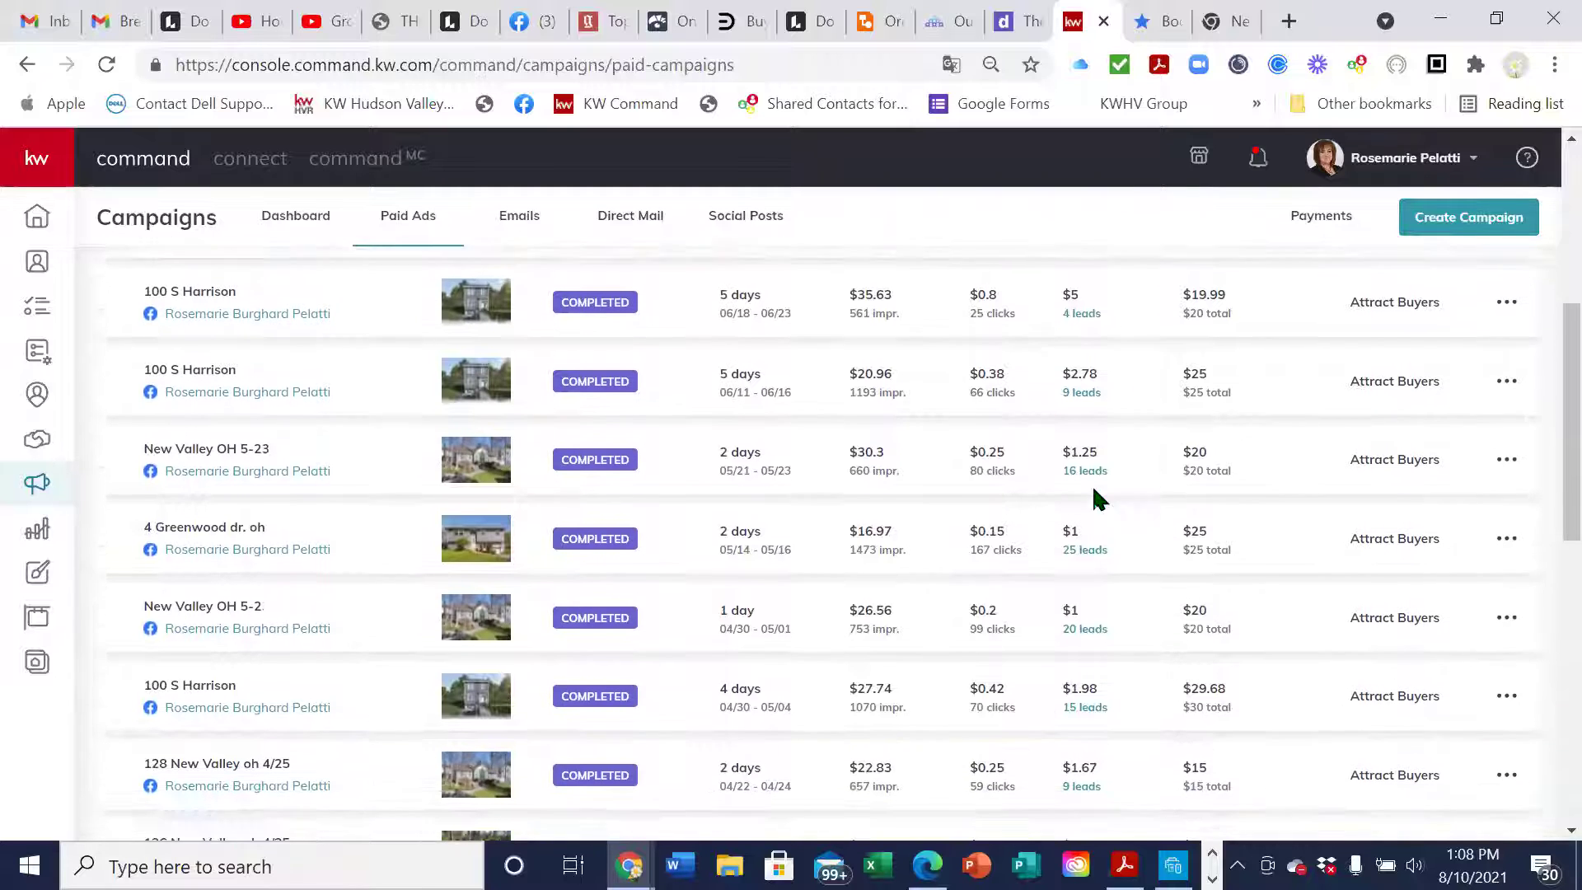
pyautogui.scroll(-2, 1088, 461)
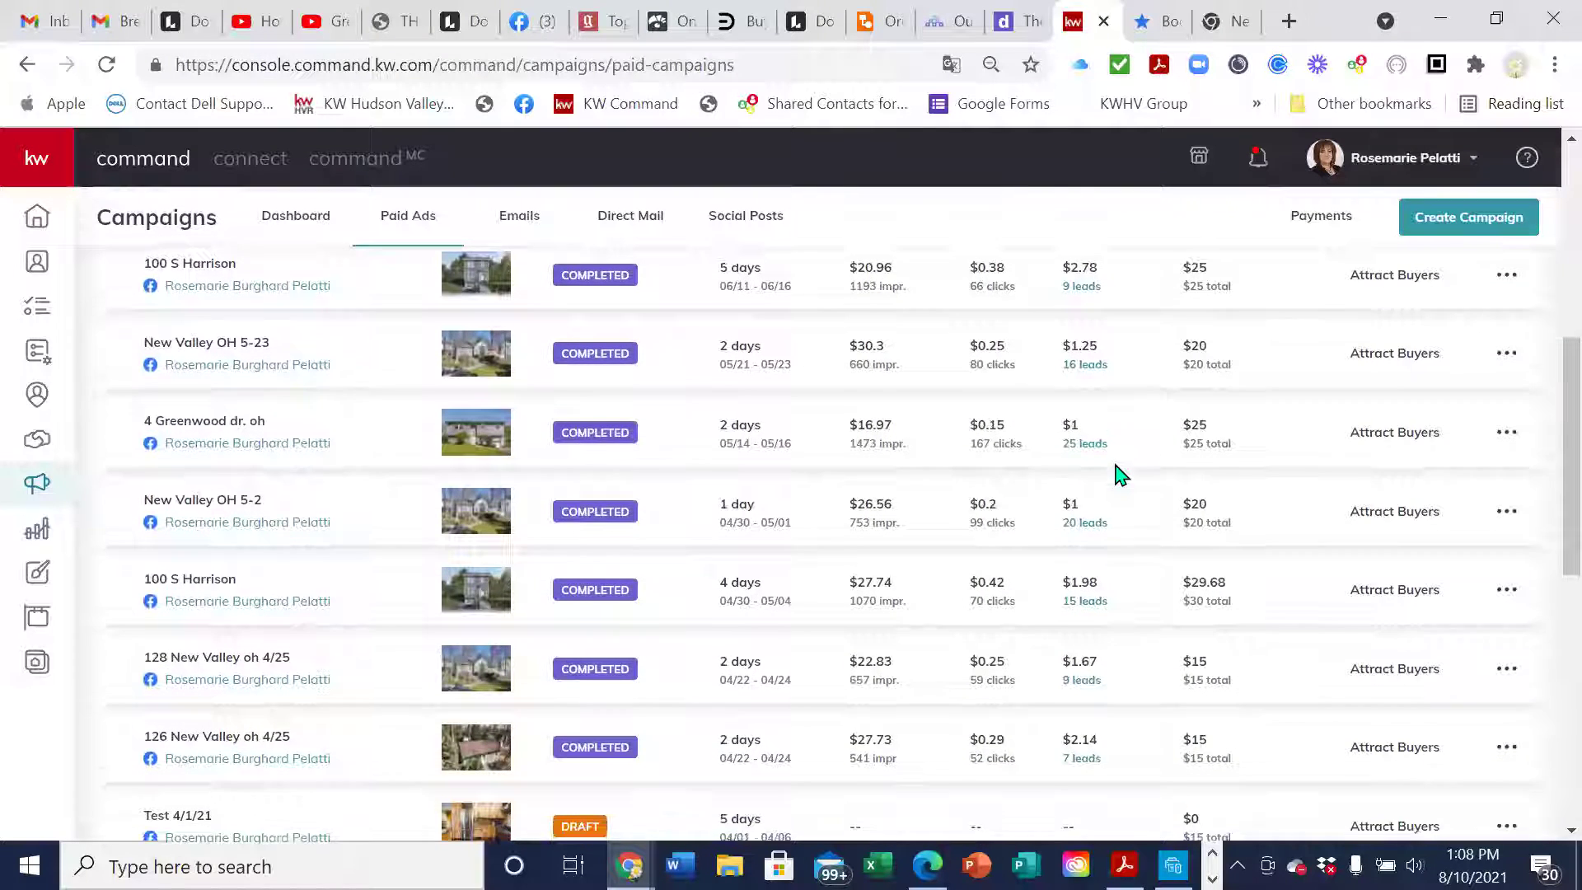
pyautogui.scroll(-5, 1109, 636)
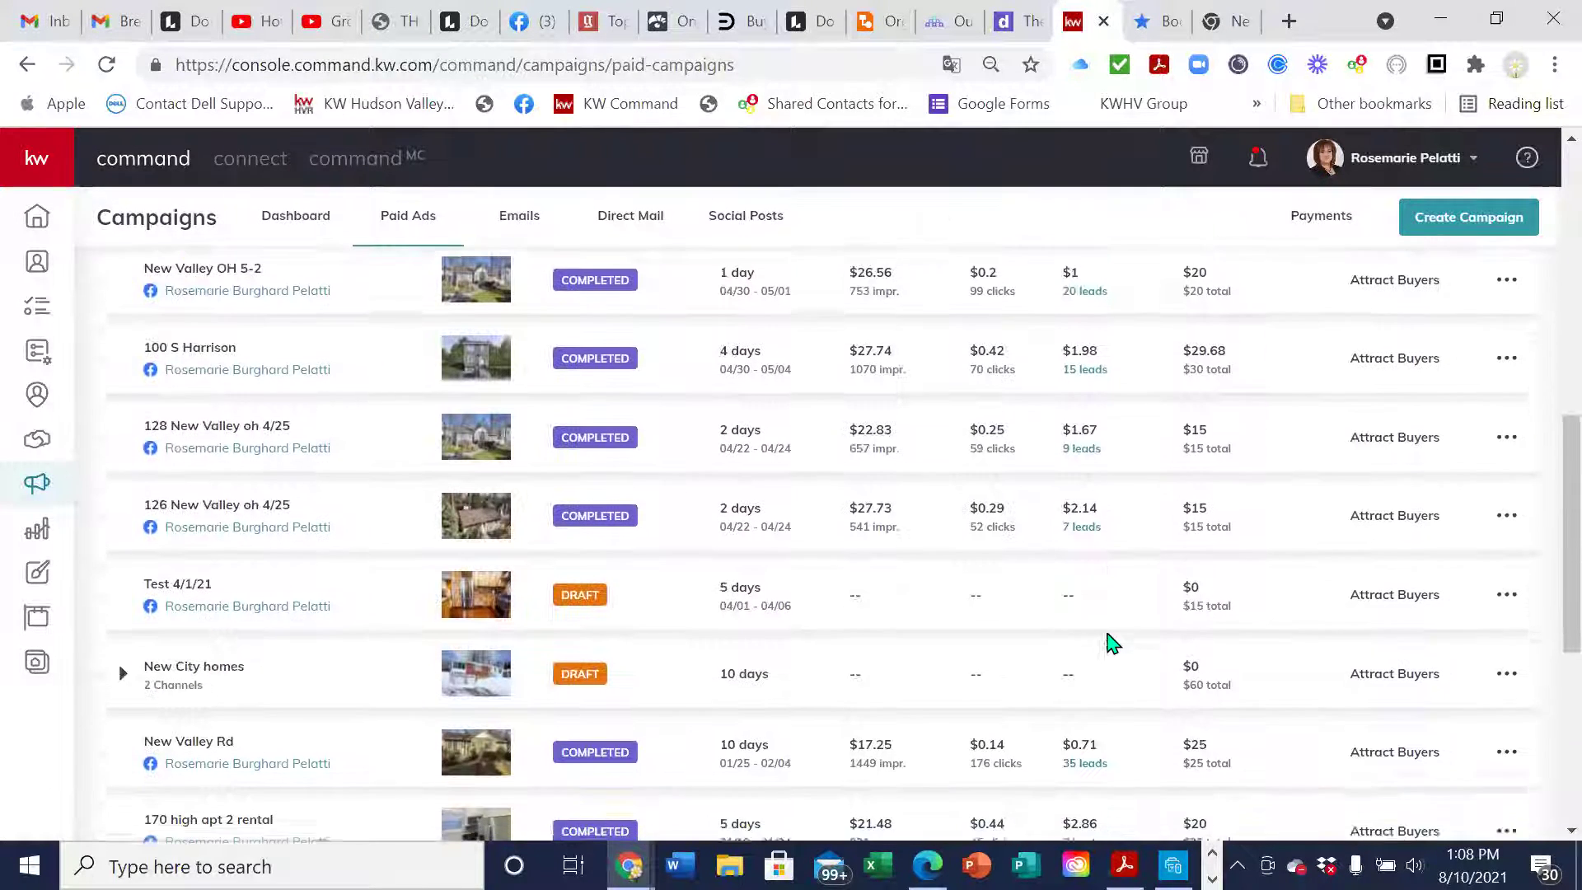
pyautogui.scroll(-2, 1109, 643)
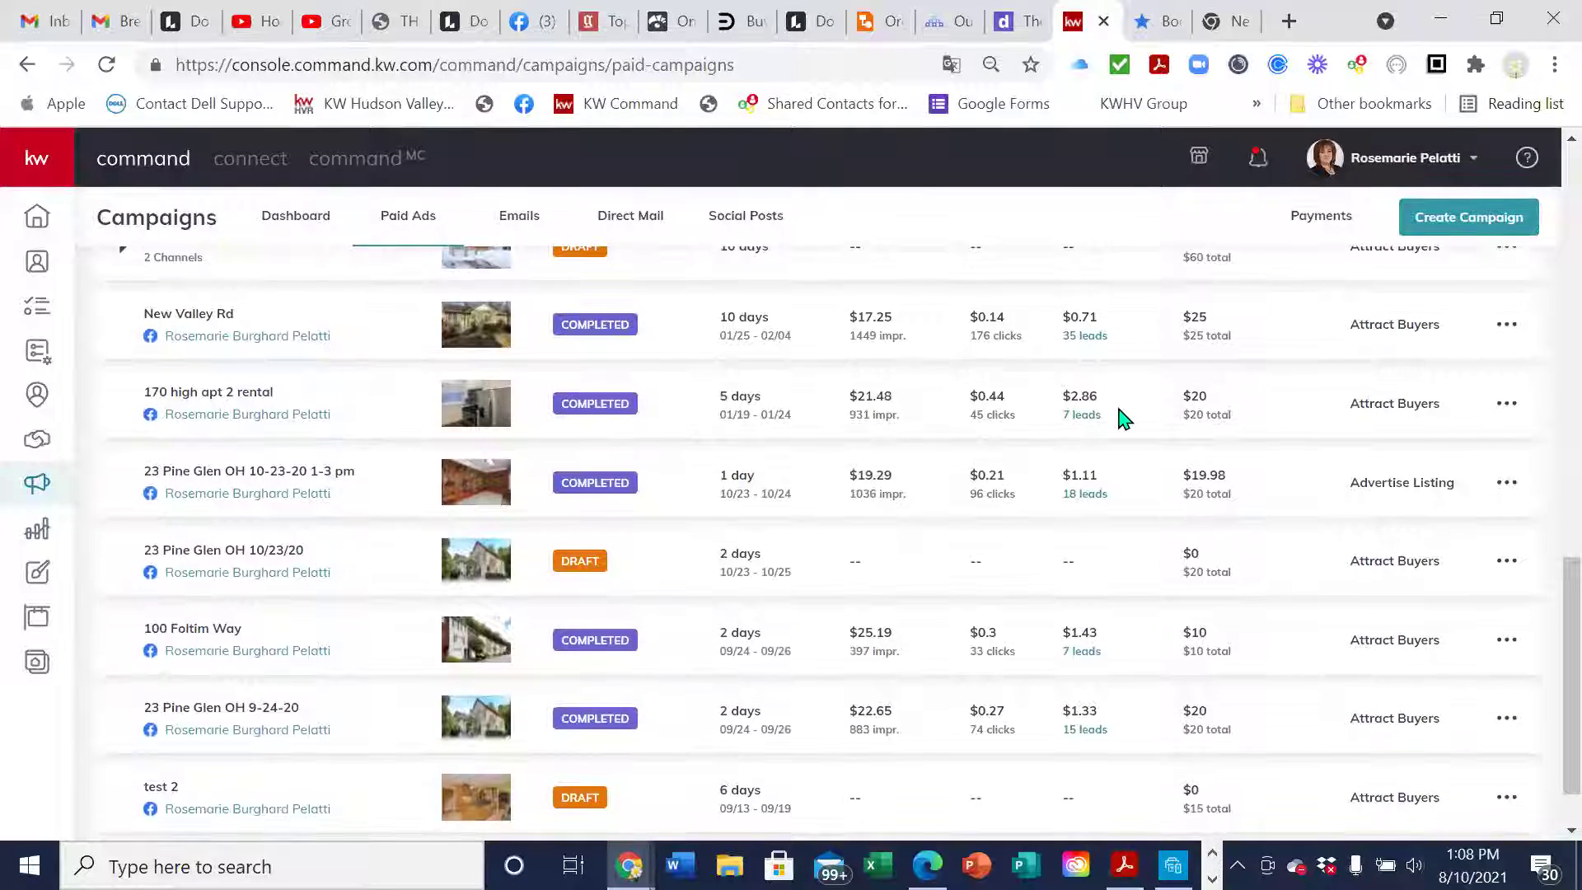
pyautogui.scroll(1, 1121, 414)
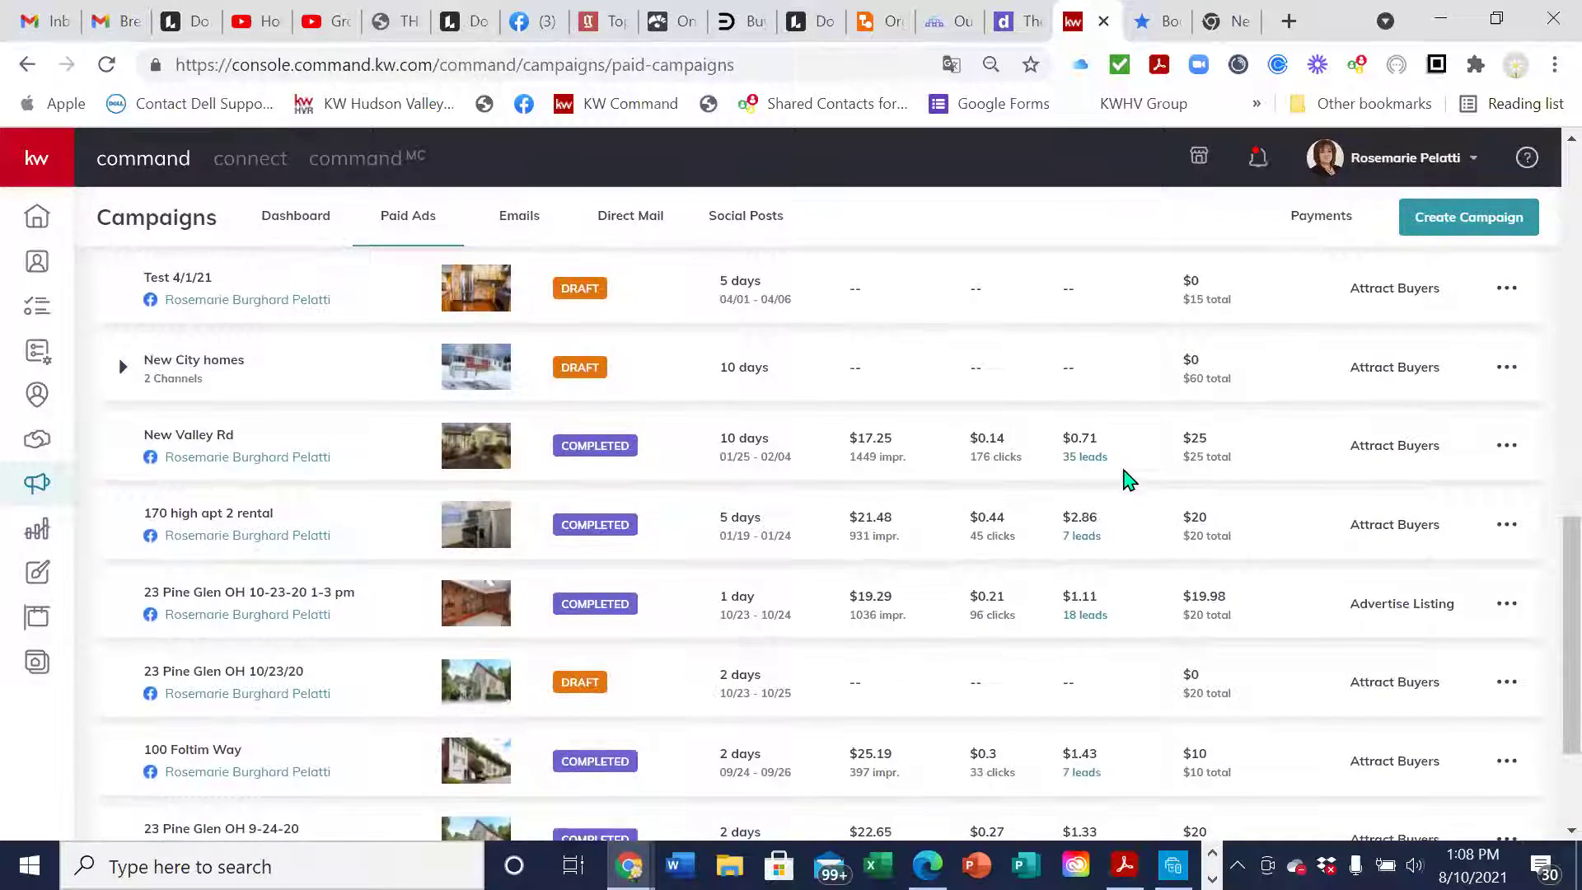
pyautogui.scroll(5, 1120, 494)
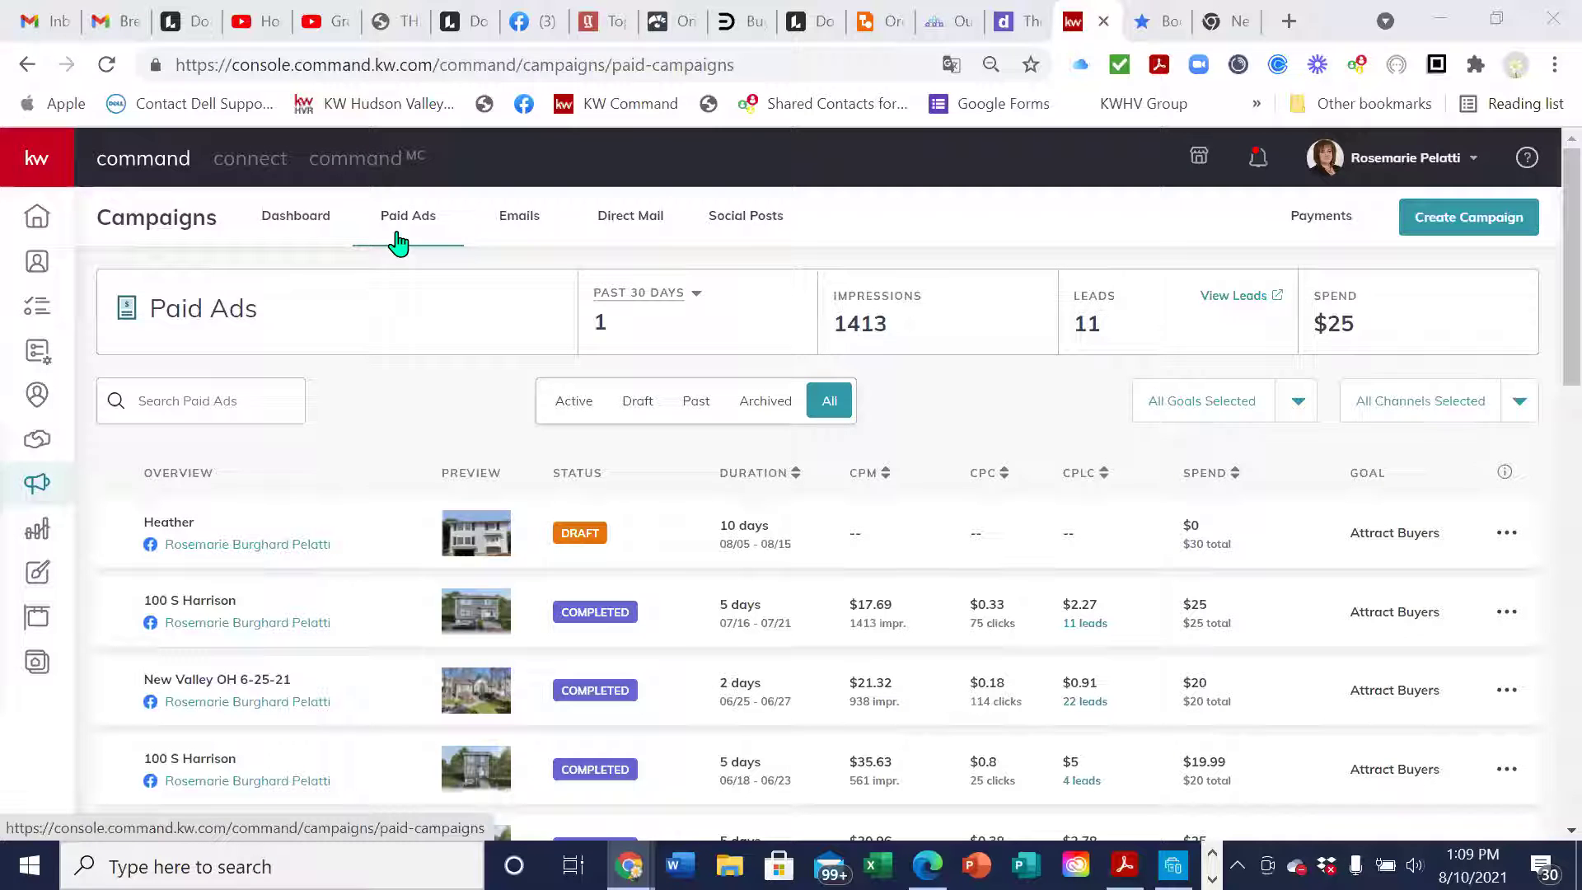
# - From the home page, go to Campaigns > Paid Ads and start creating a campaign
pyautogui.click(37, 220)
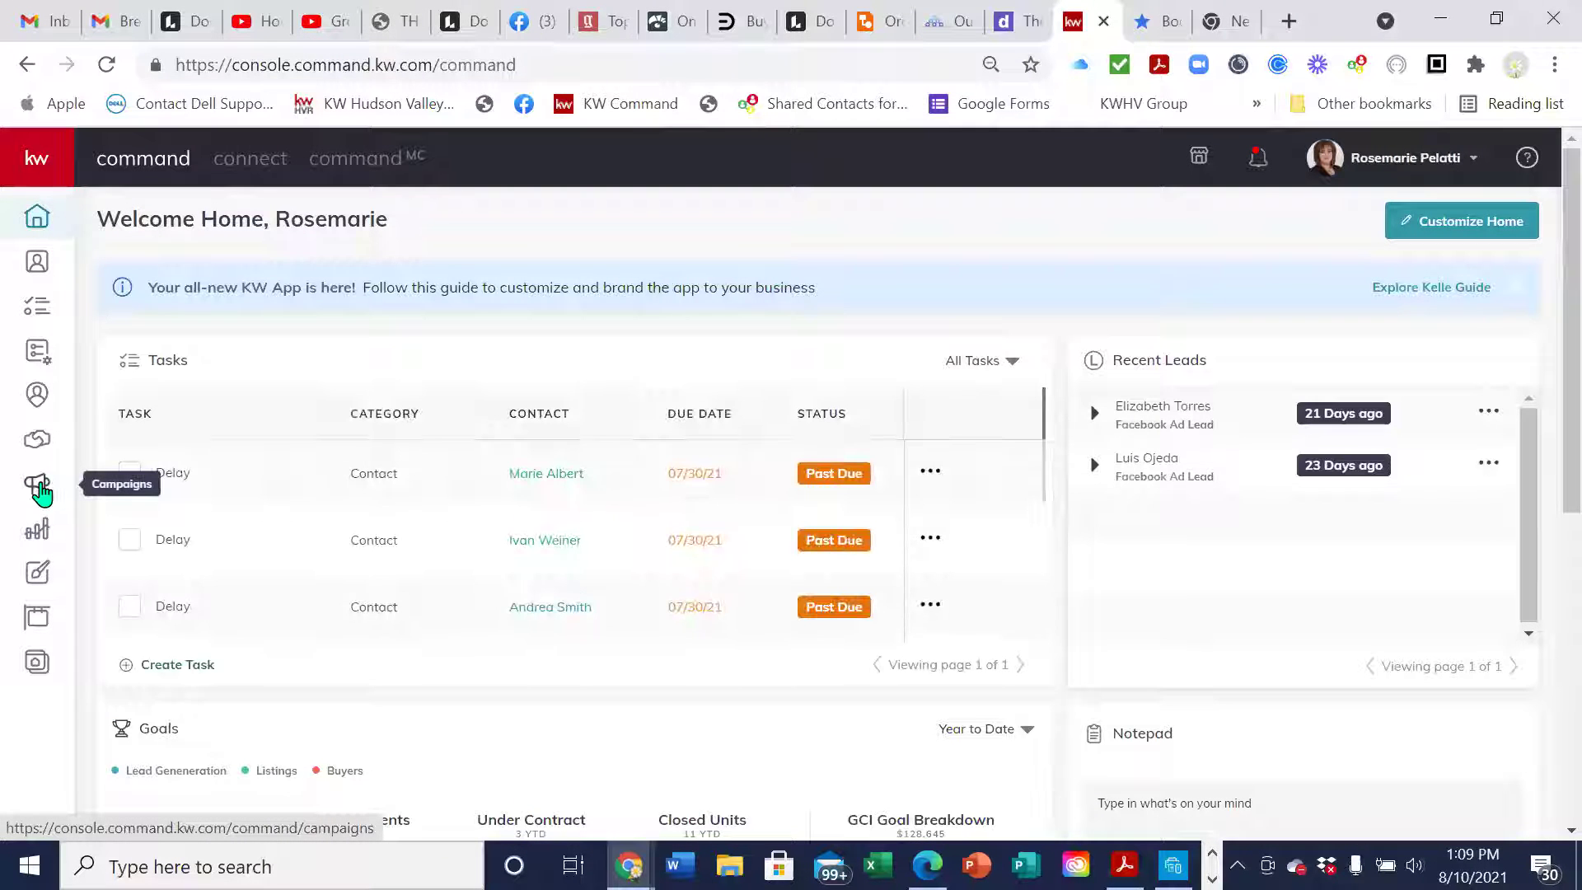
pyautogui.click(41, 492)
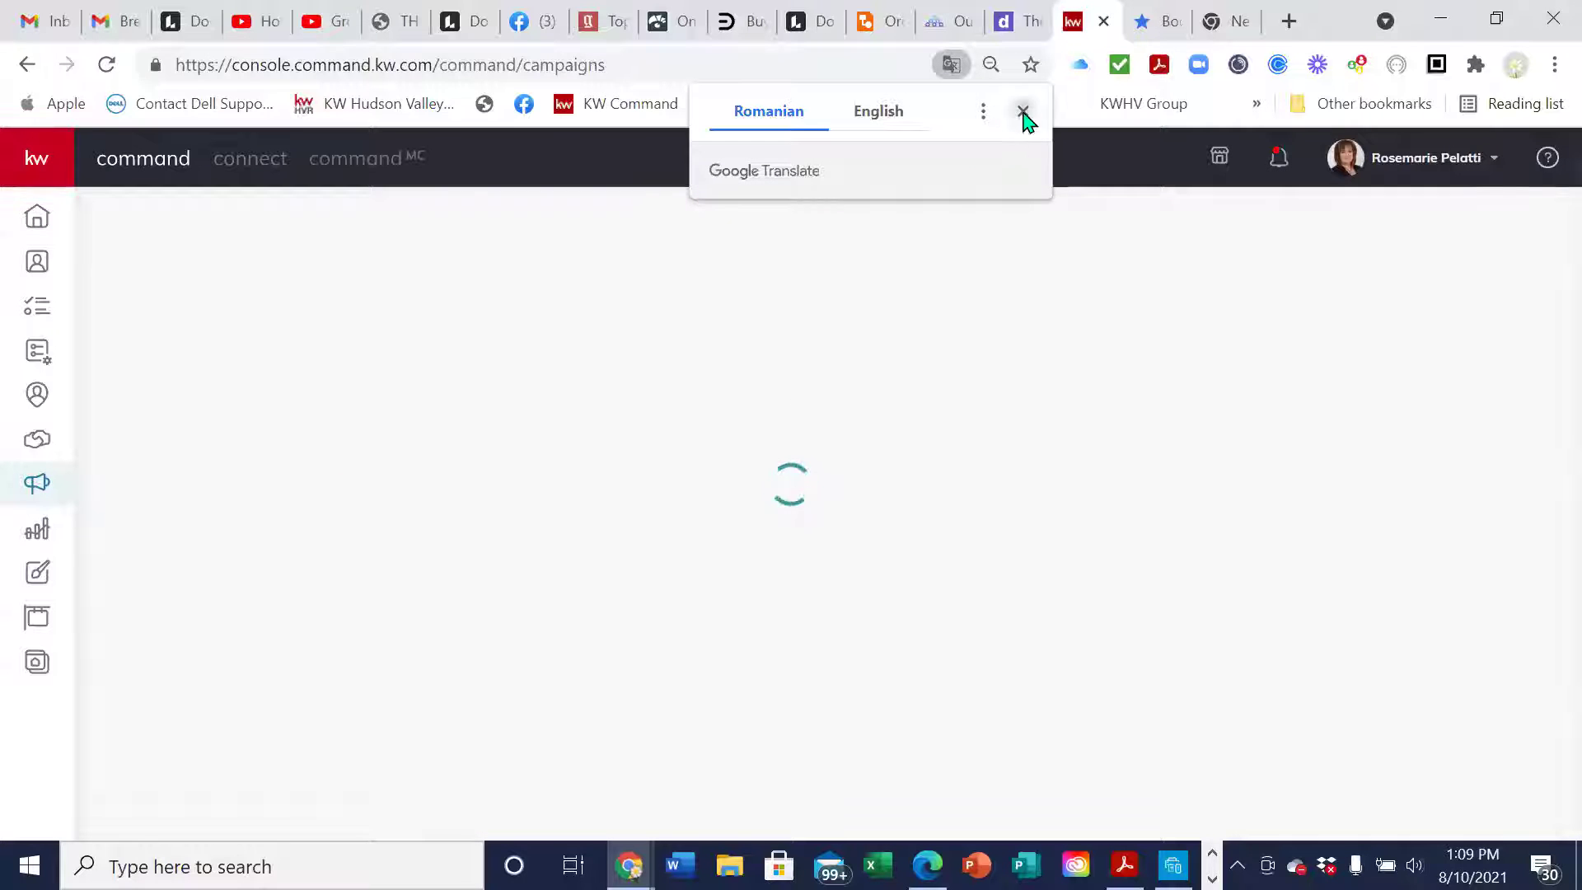
pyautogui.click(1022, 112)
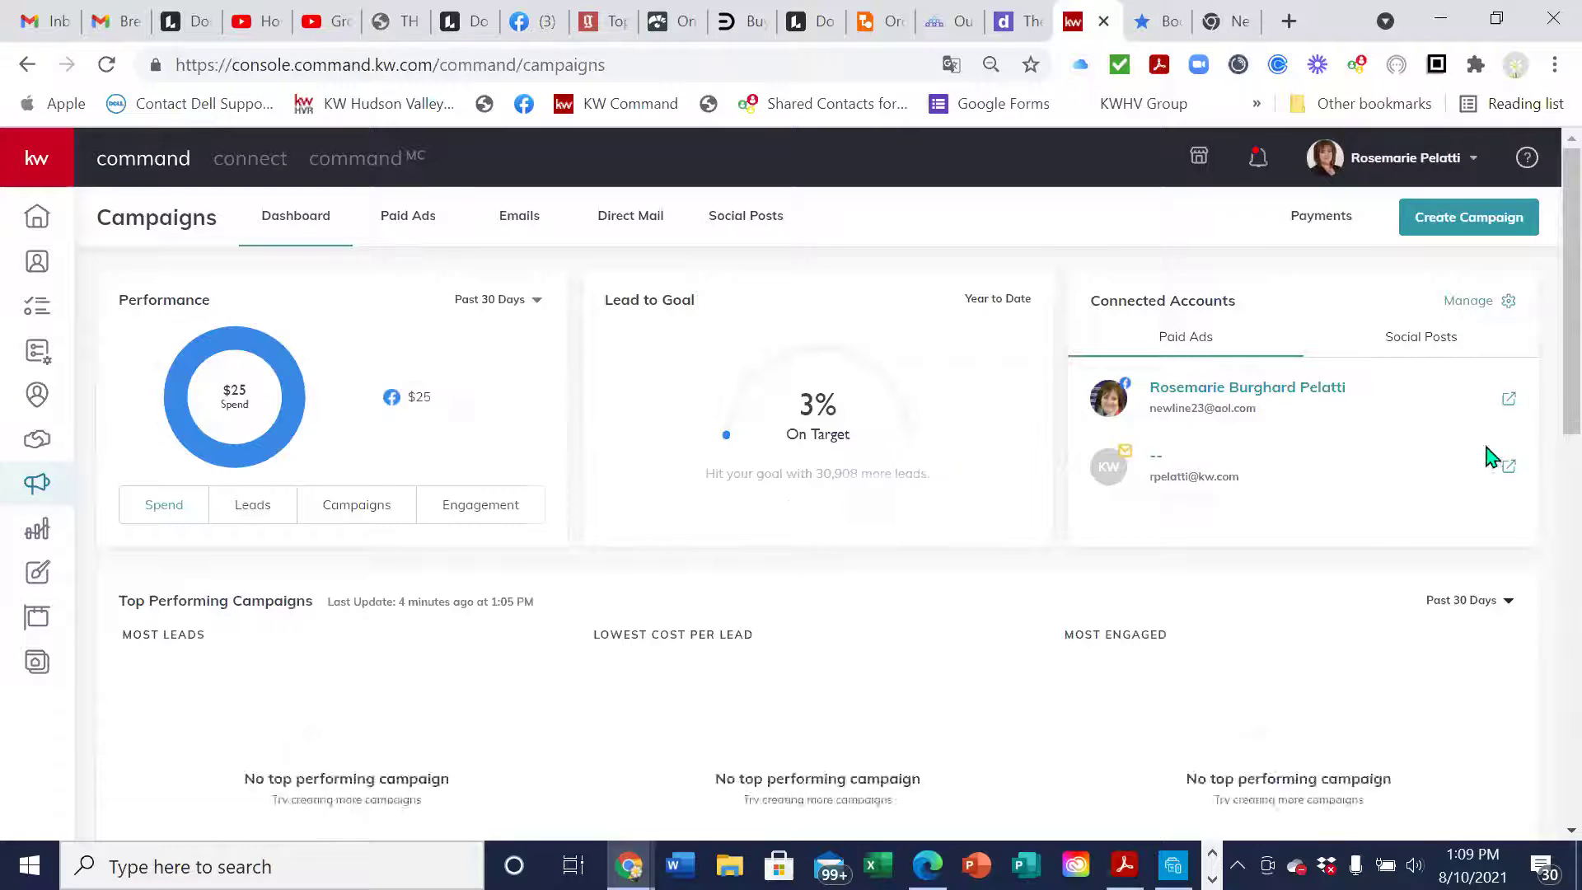
pyautogui.click(421, 225)
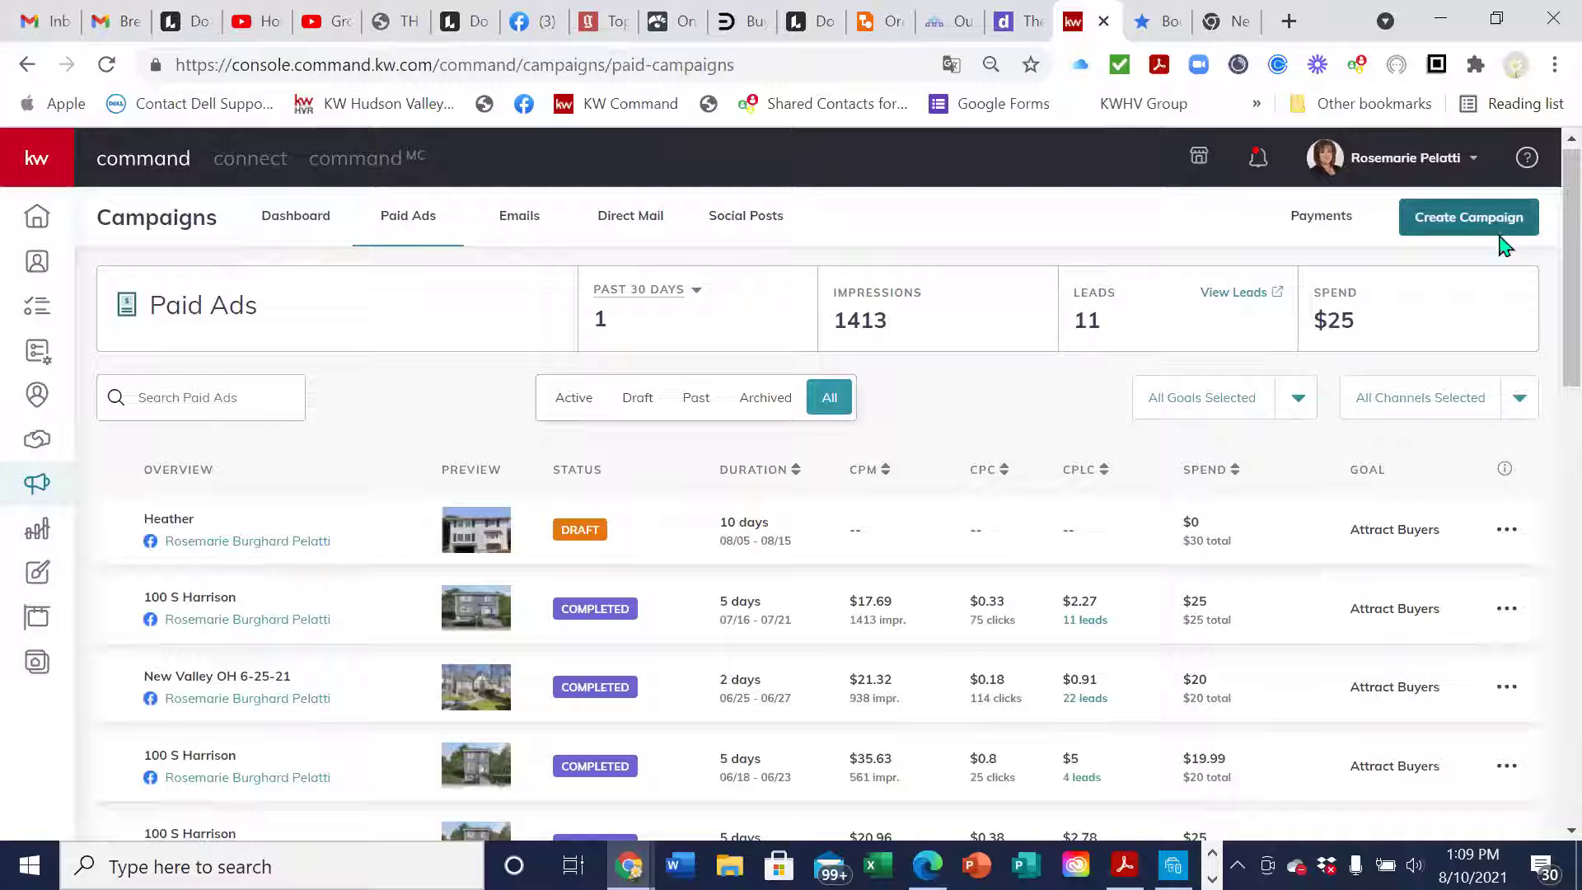
pyautogui.click(1474, 235)
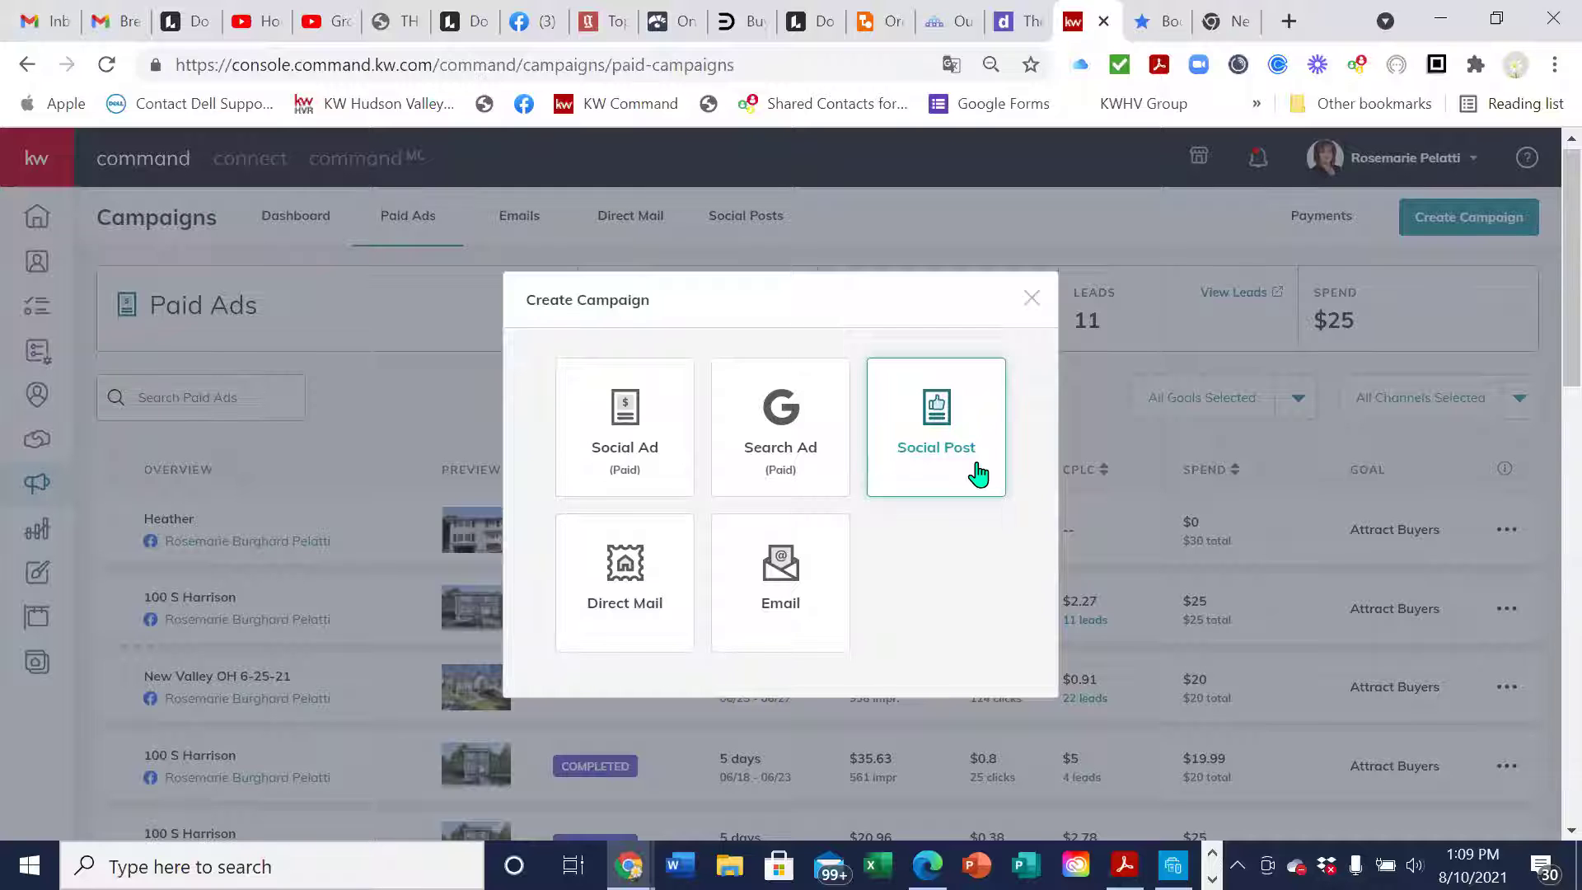
# - Create a Facebook Social Ad campaign named 'Class Aug.10' with the Attract Buyers goal
pyautogui.click(631, 478)
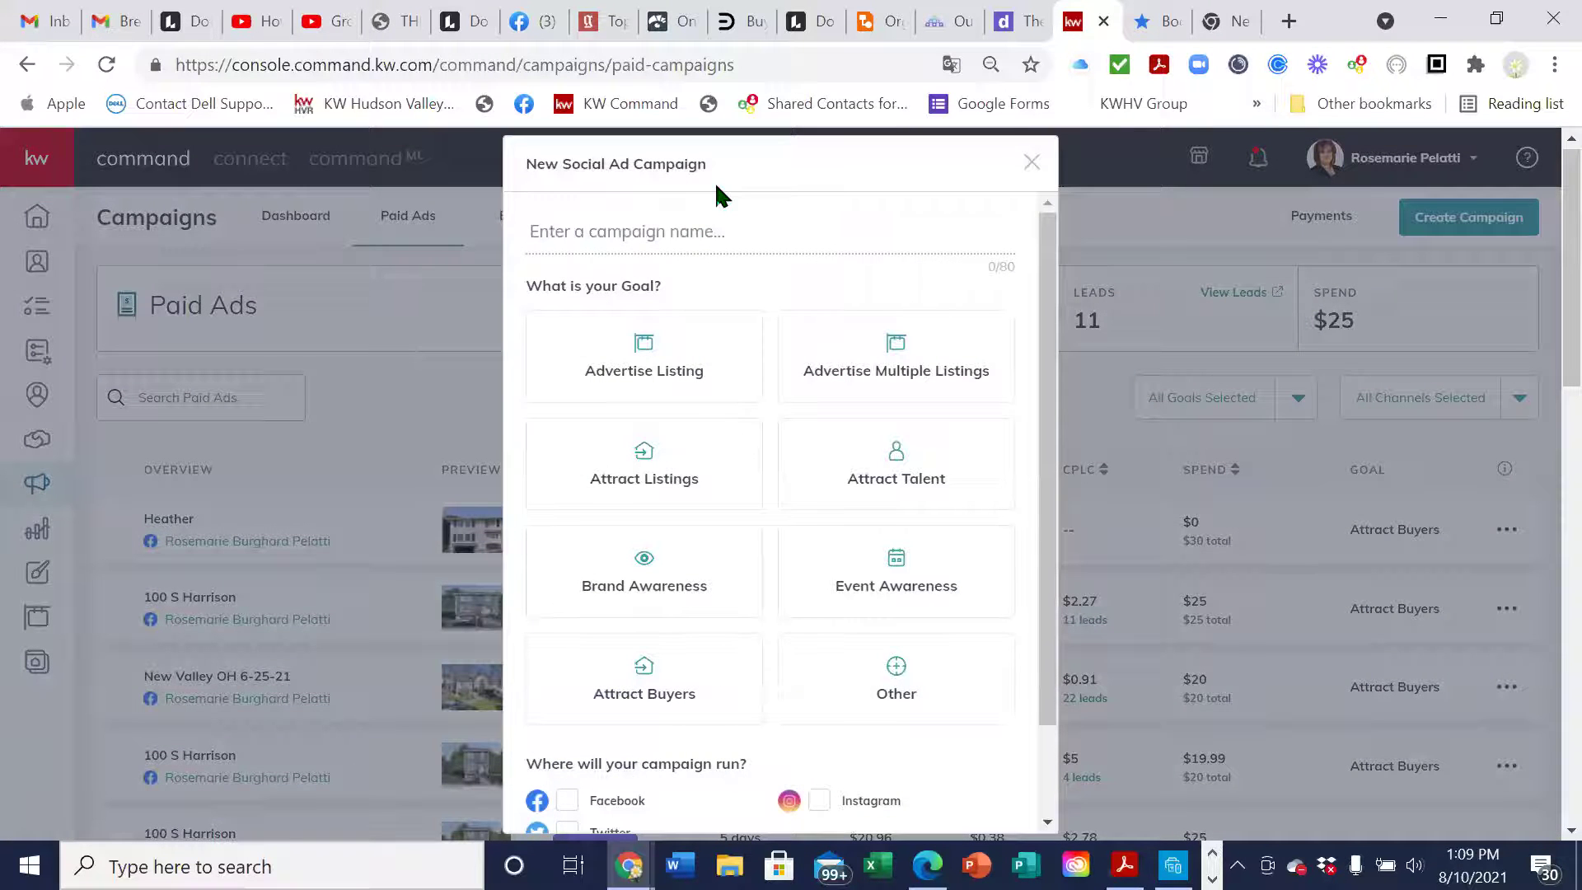
pyautogui.write('Class ')
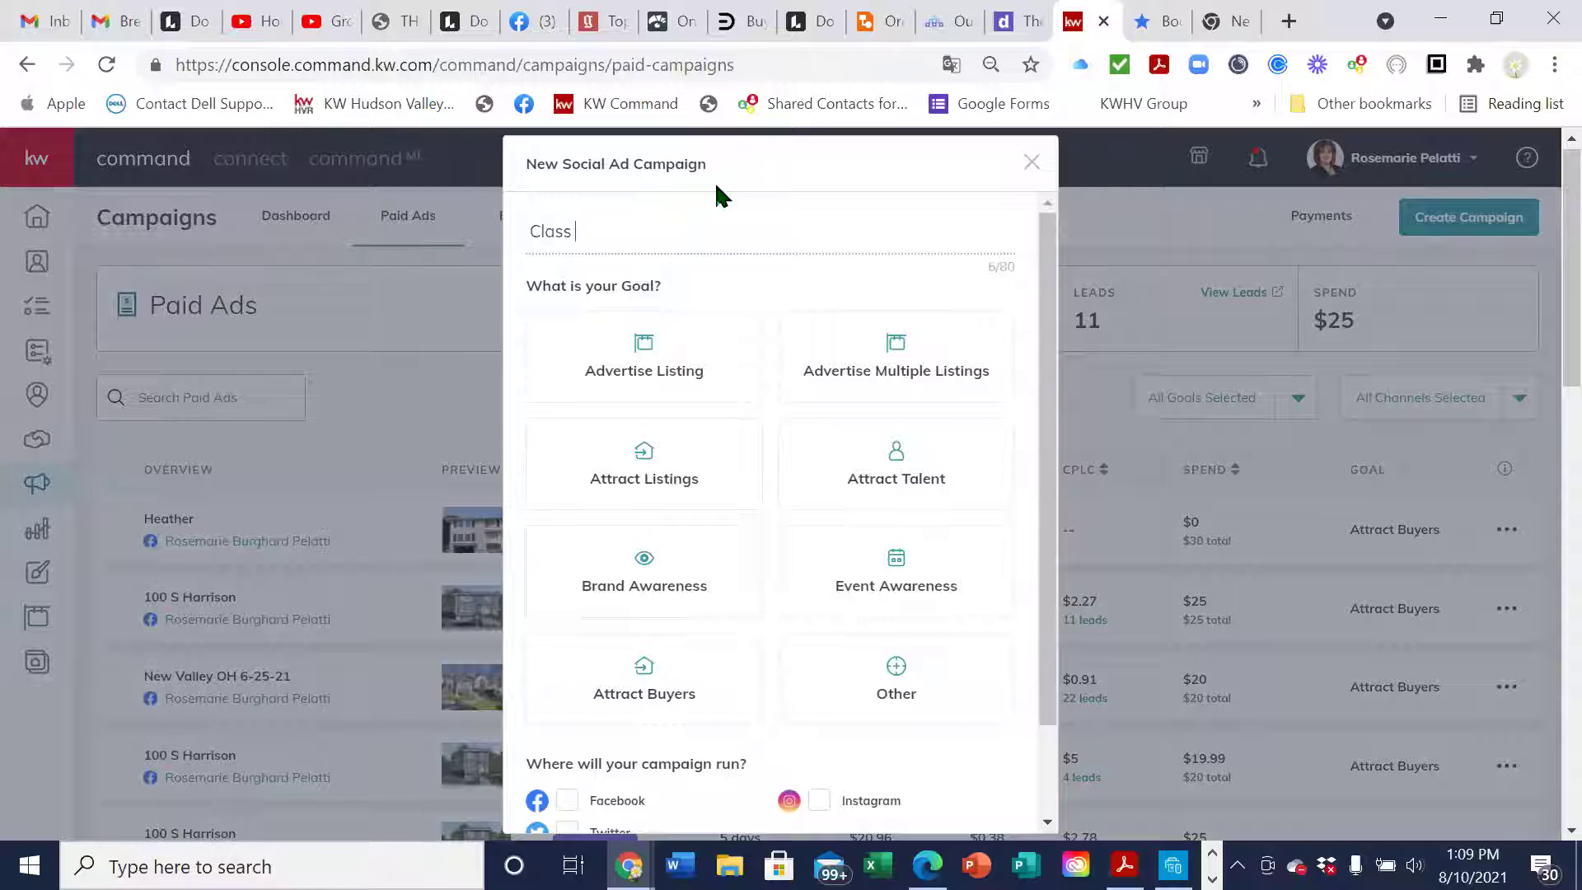
pyautogui.write('Aug.10')
pyautogui.scroll(-2, 882, 646)
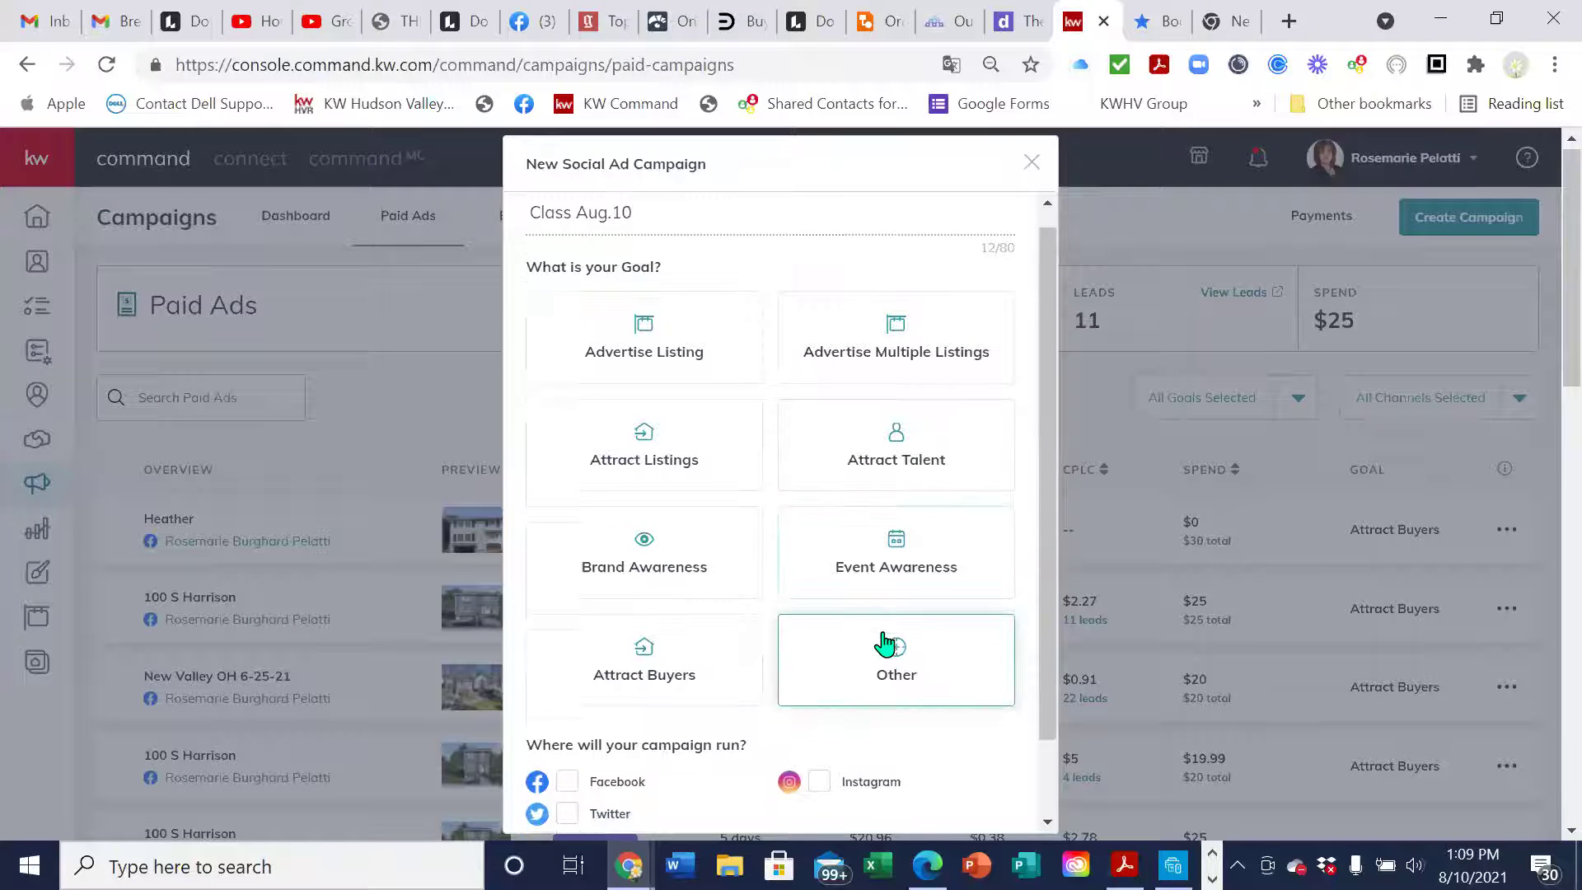
pyautogui.scroll(2, 874, 647)
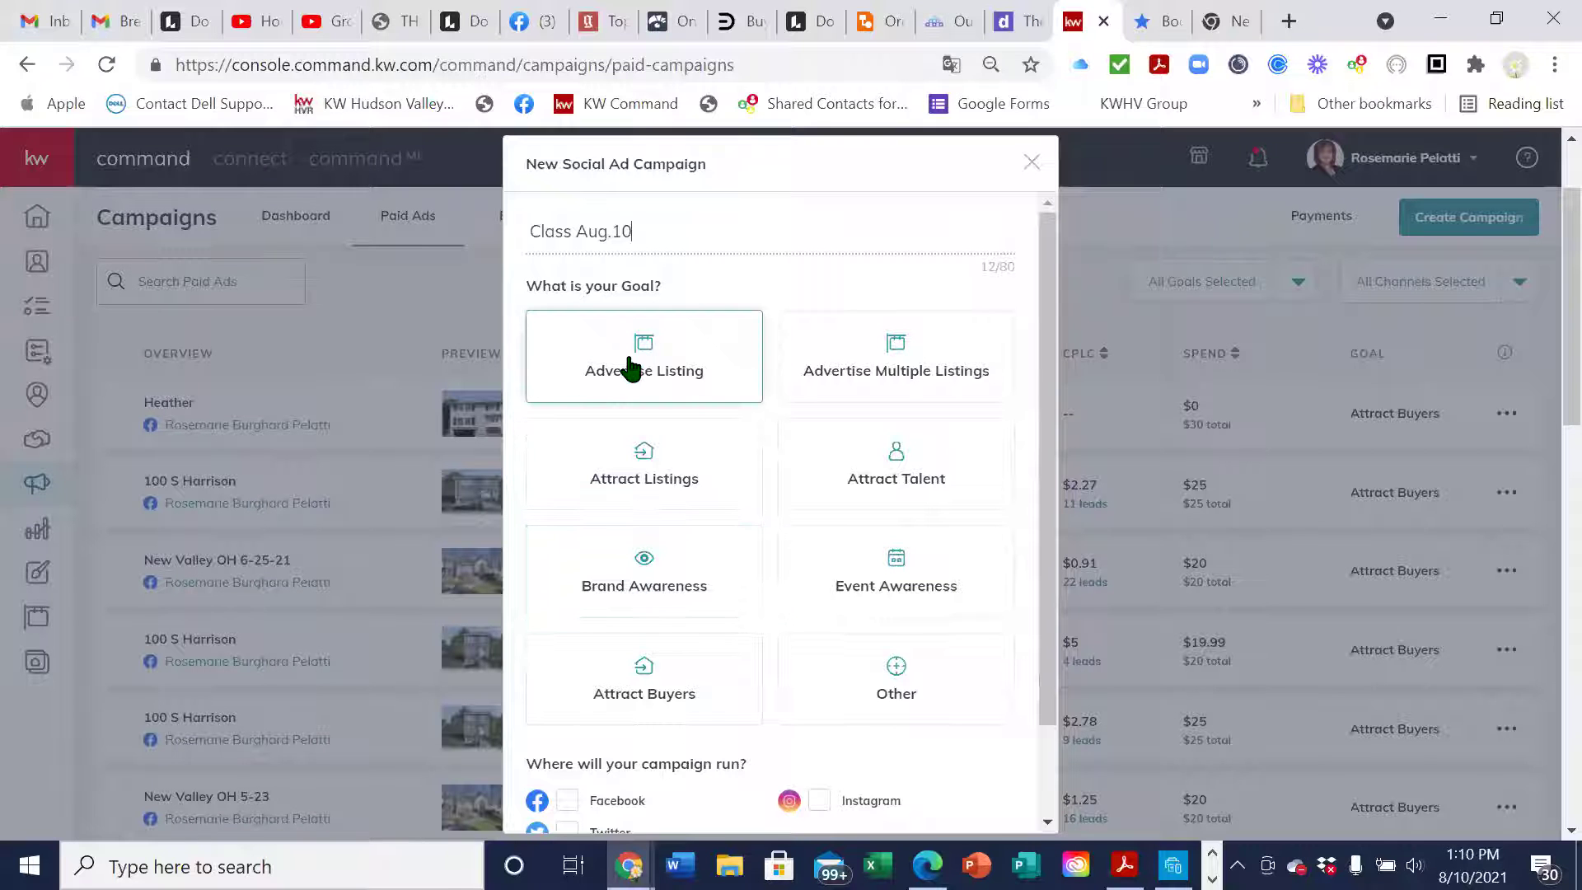
pyautogui.scroll(-1, 757, 409)
pyautogui.scroll(-1, 757, 409)
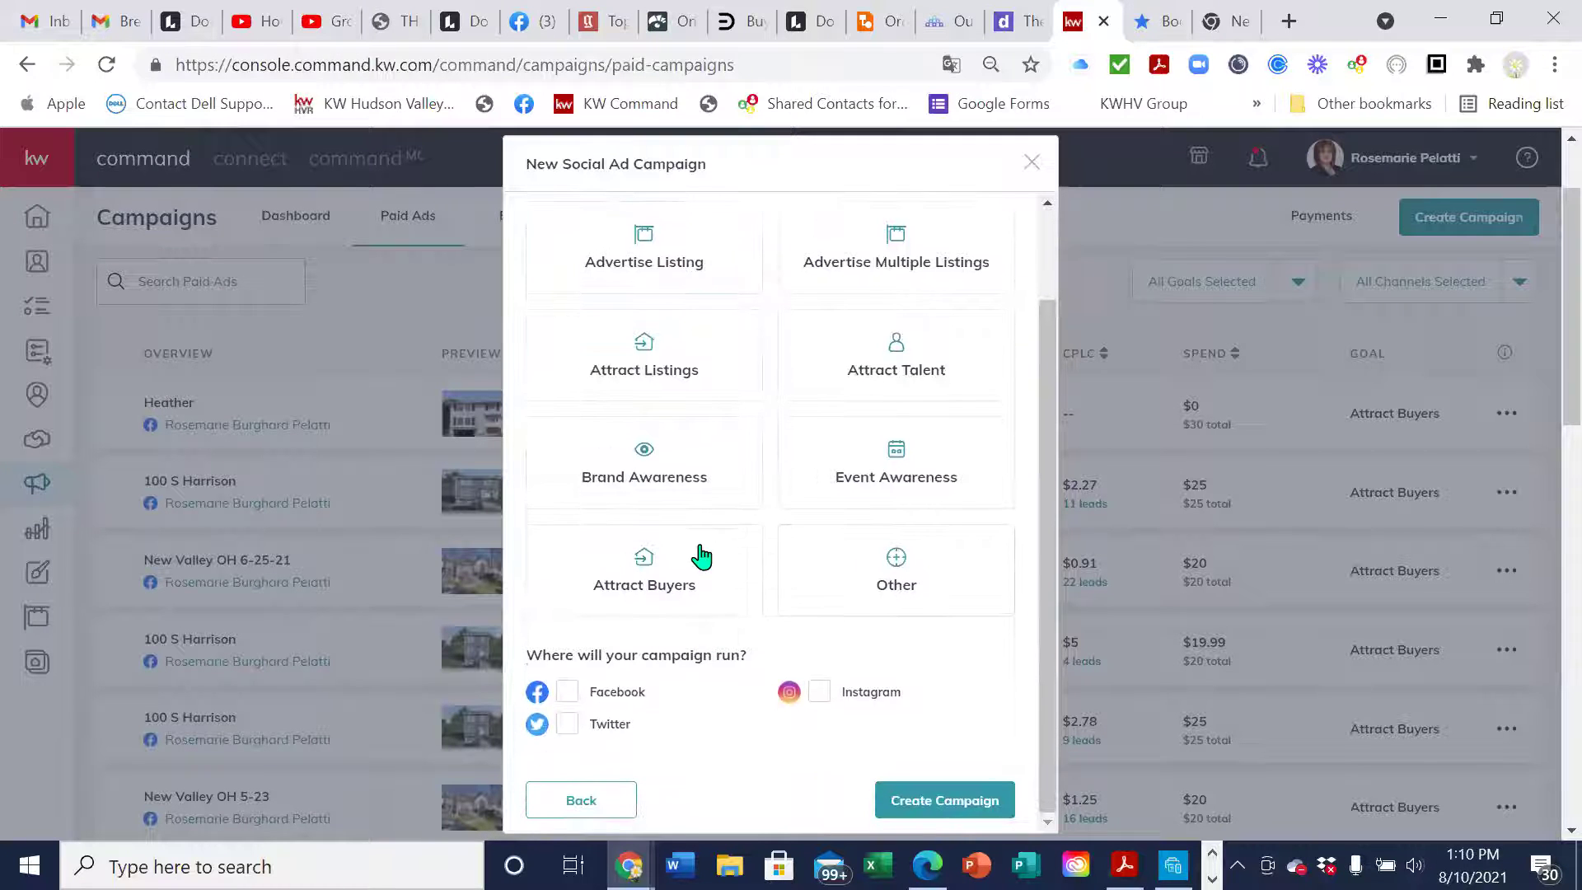
pyautogui.click(670, 594)
pyautogui.scroll(-3, 861, 559)
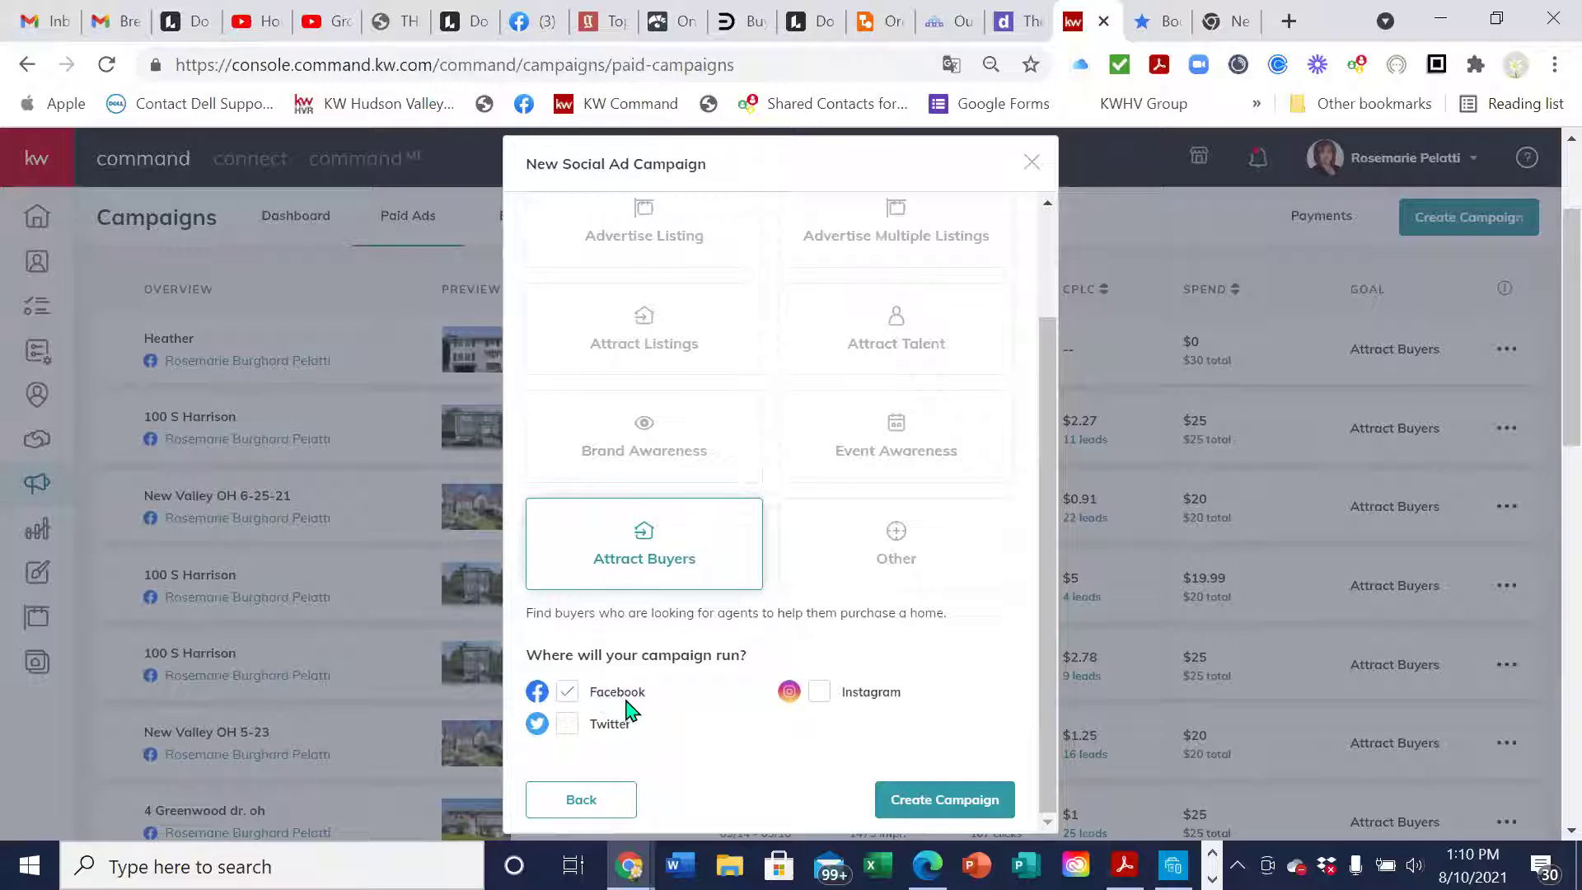
pyautogui.click(934, 803)
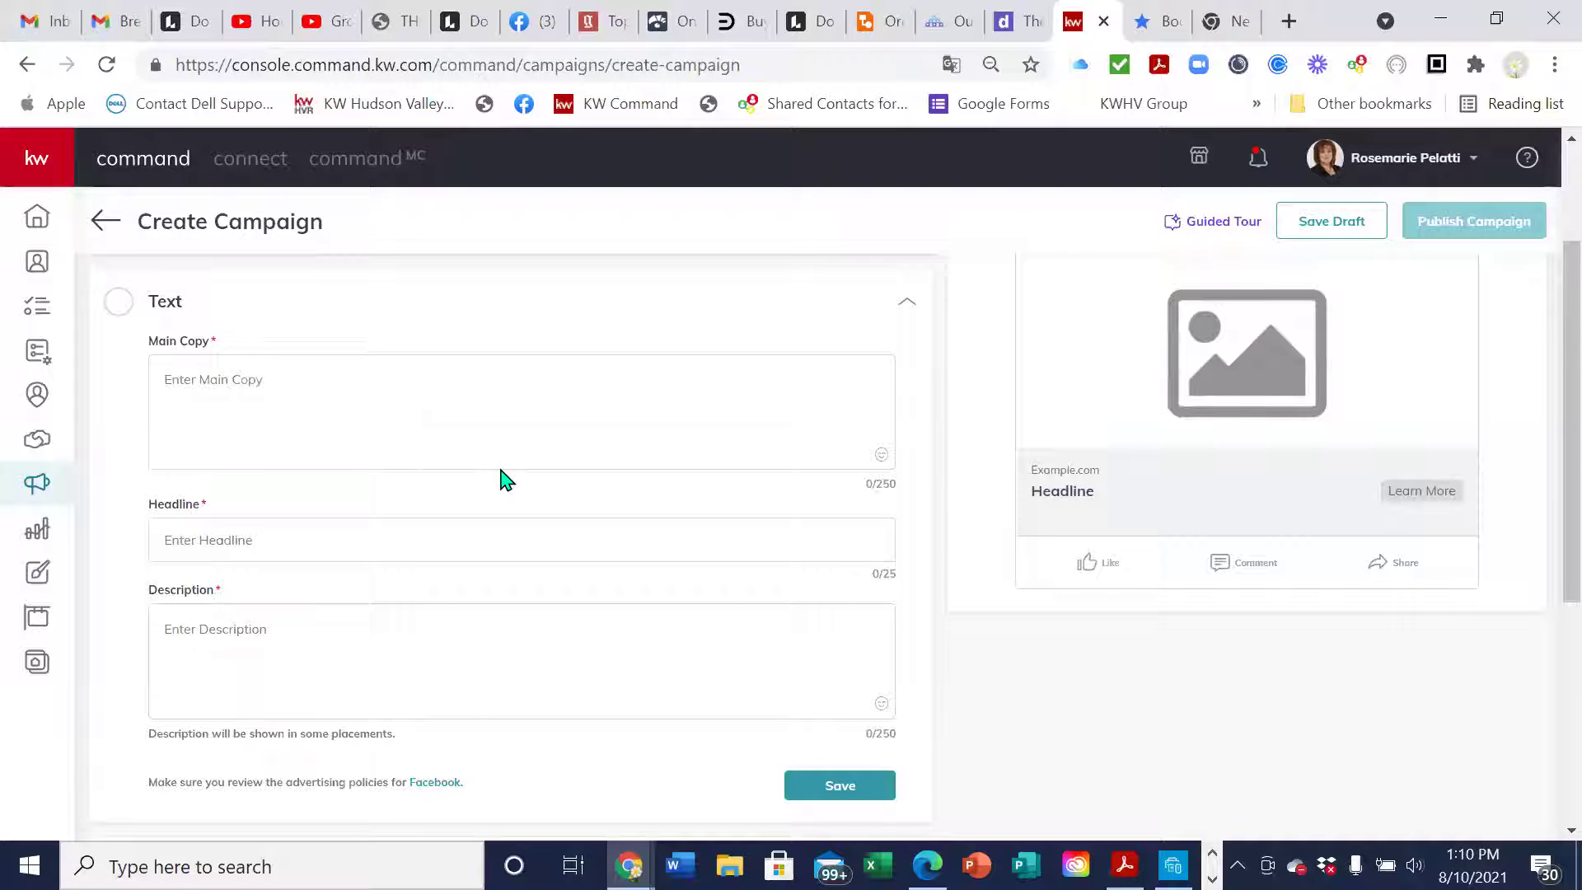
# - Save the Class Aug.10 name and goal section and bring up the listing search
pyautogui.scroll(-3, 502, 478)
pyautogui.scroll(5, 502, 478)
pyautogui.scroll(-5, 513, 495)
pyautogui.scroll(5, 512, 494)
pyautogui.click(839, 330)
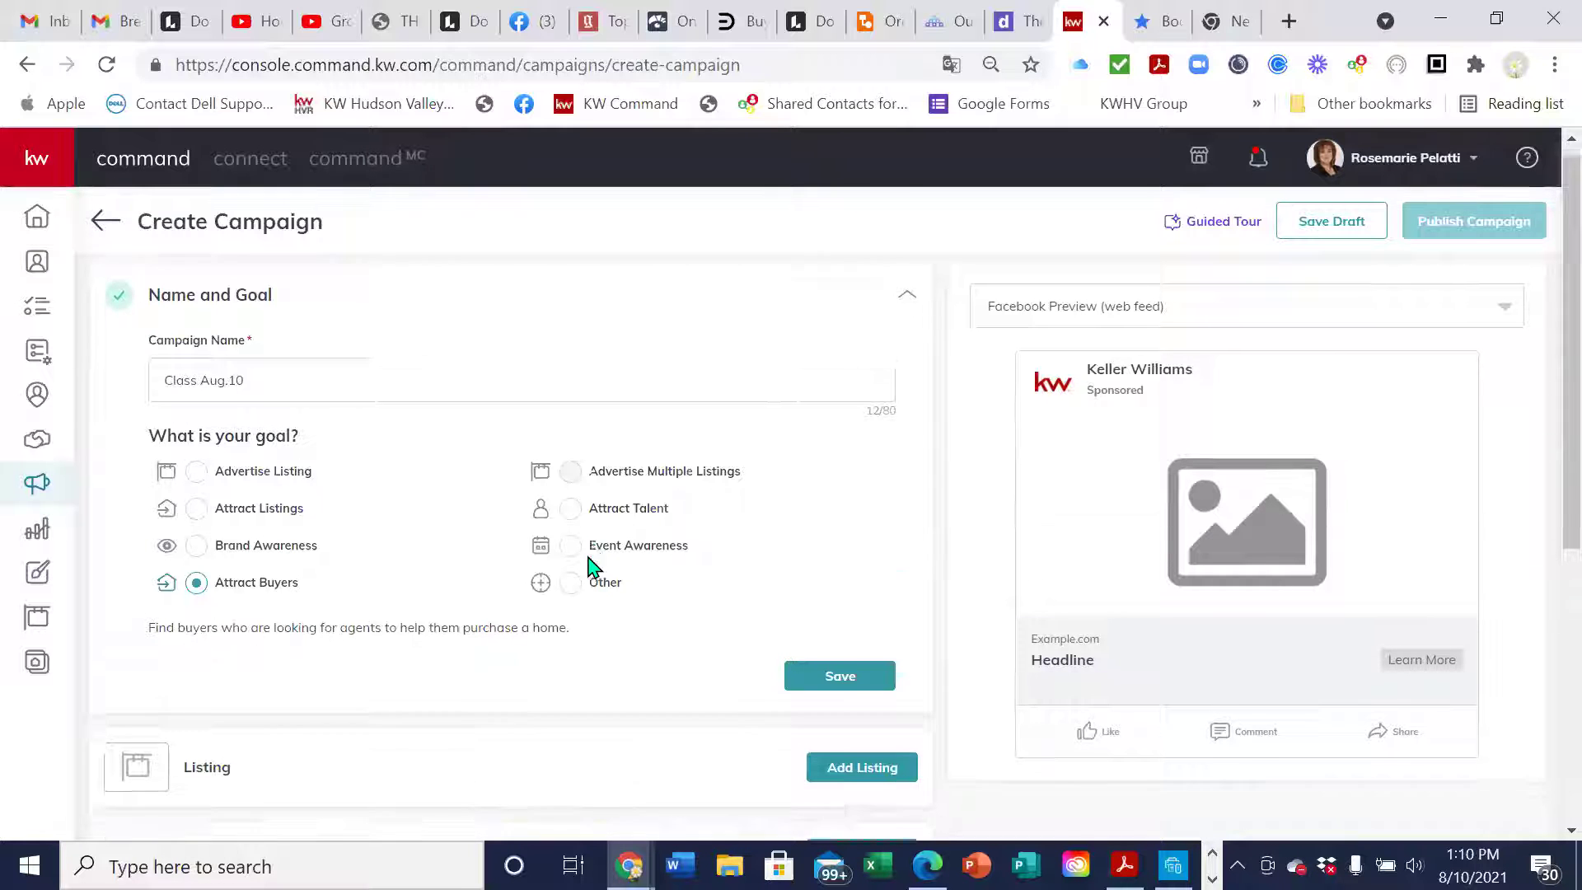
pyautogui.scroll(-2, 593, 565)
pyautogui.click(841, 567)
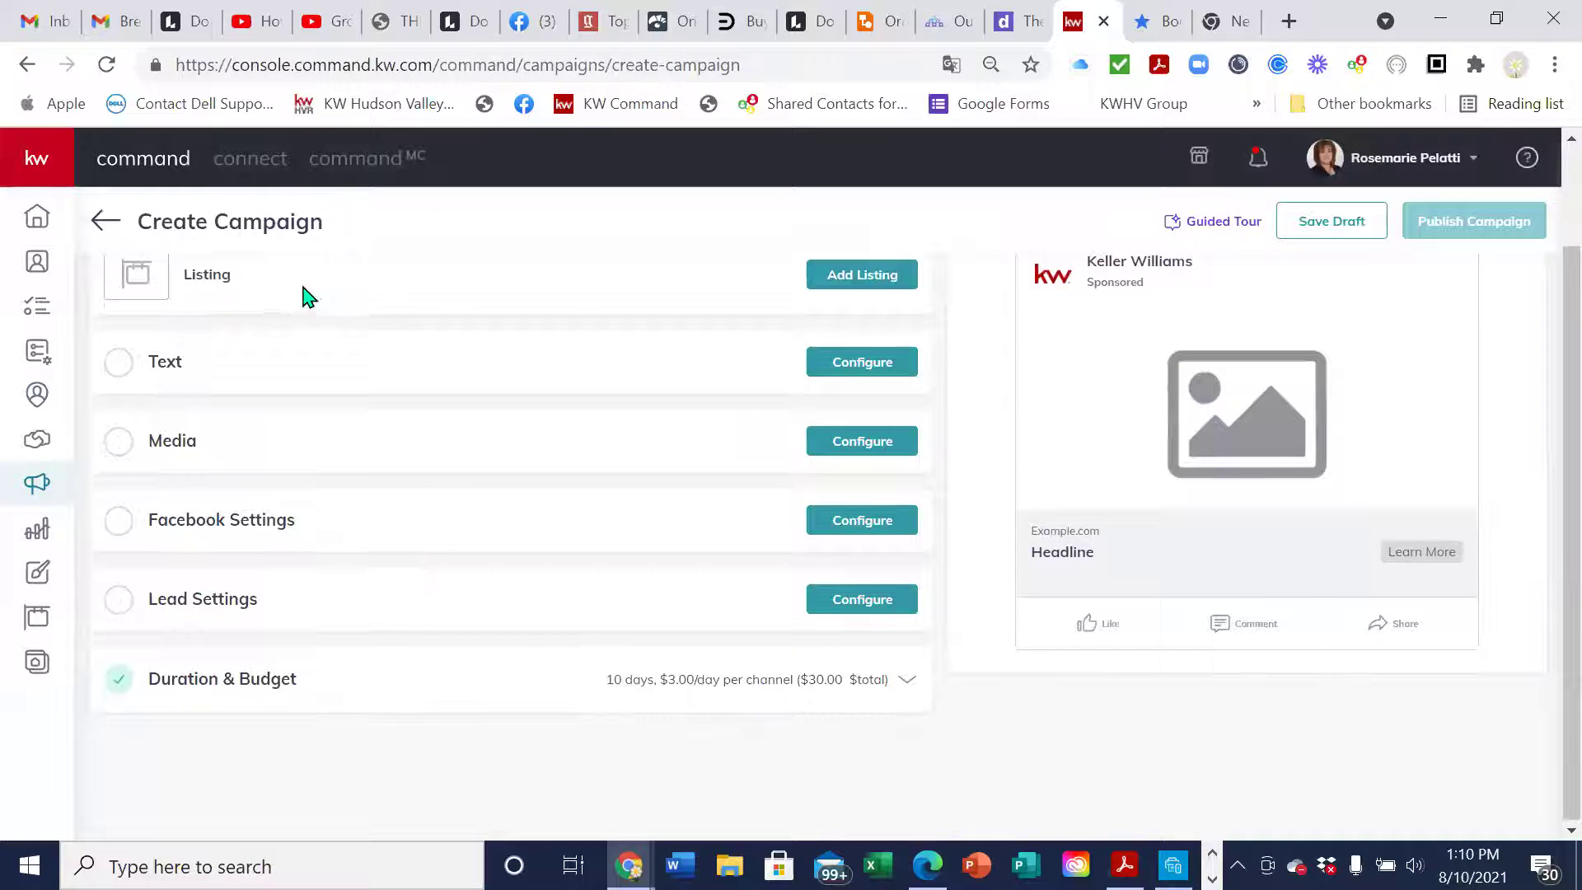
pyautogui.scroll(2, 745, 415)
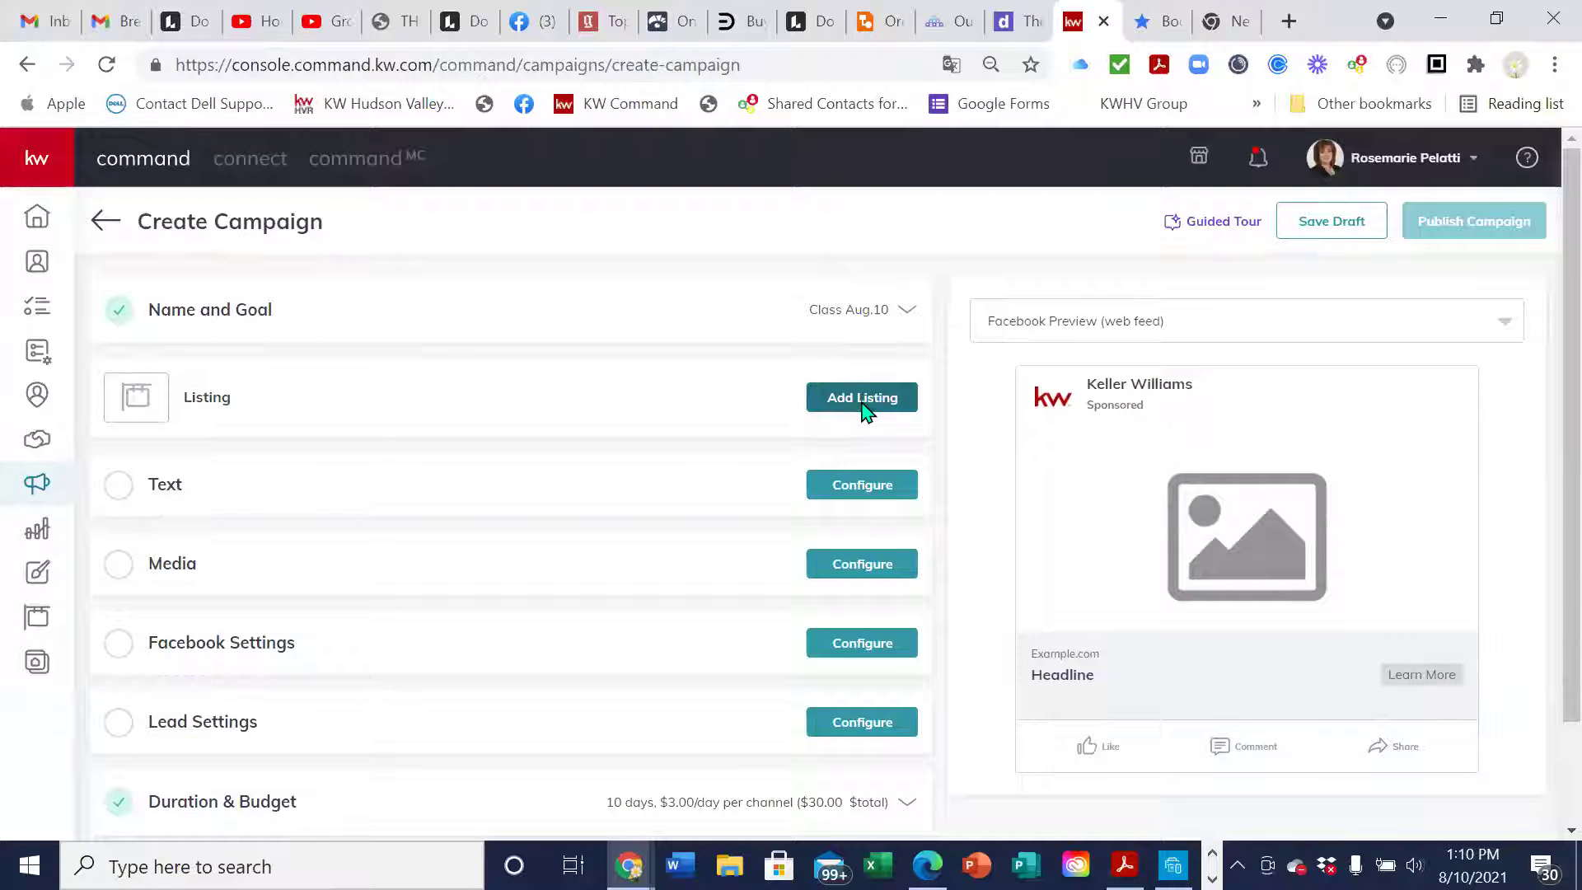
pyautogui.click(865, 411)
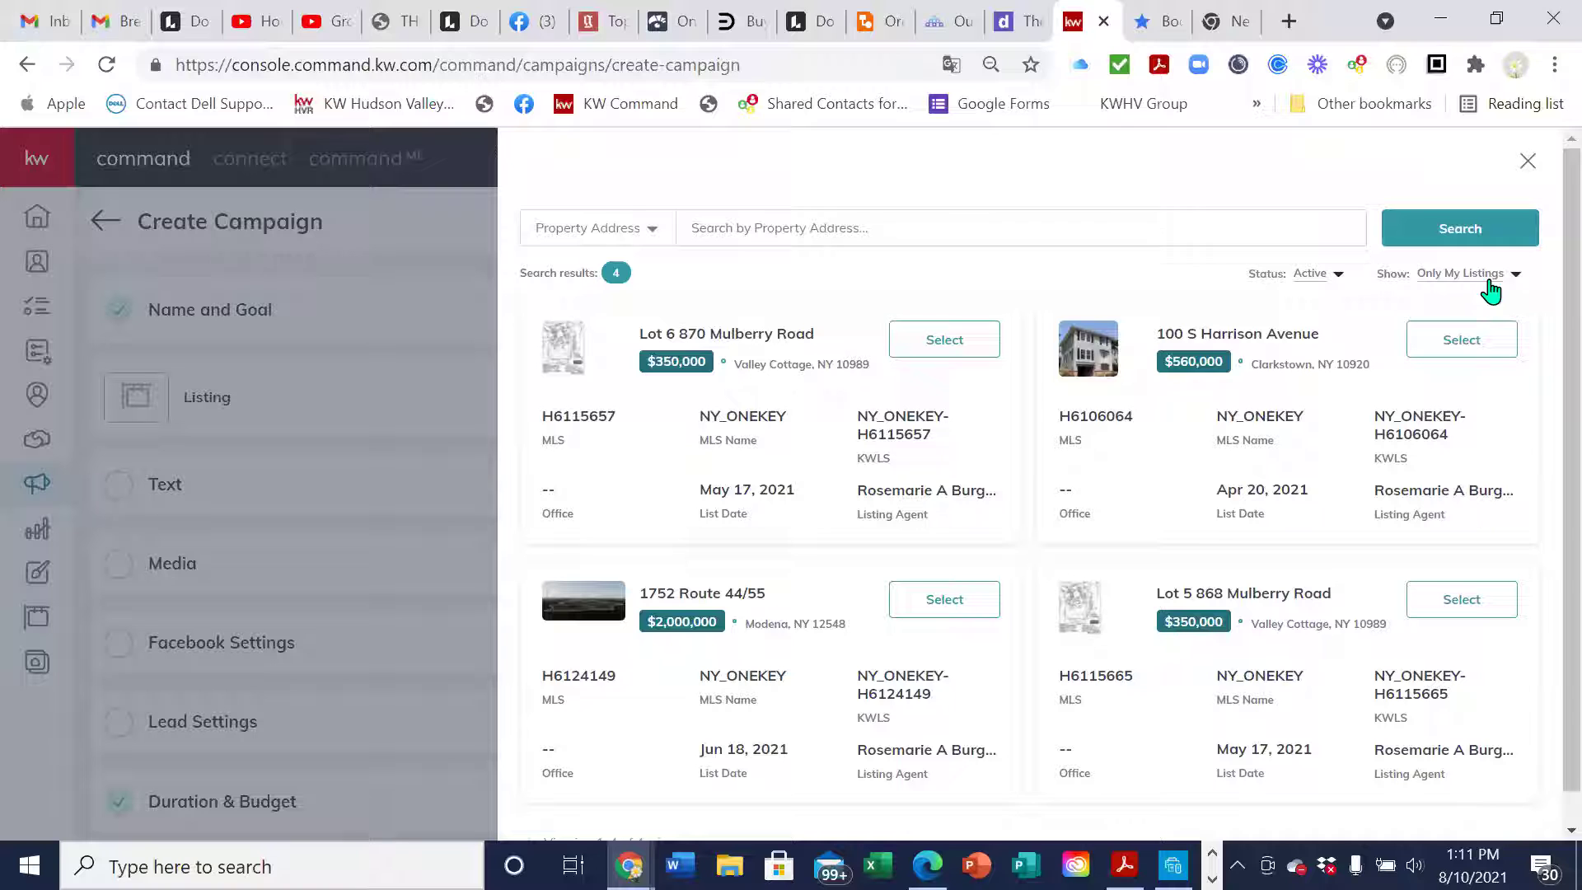
pyautogui.click(1492, 289)
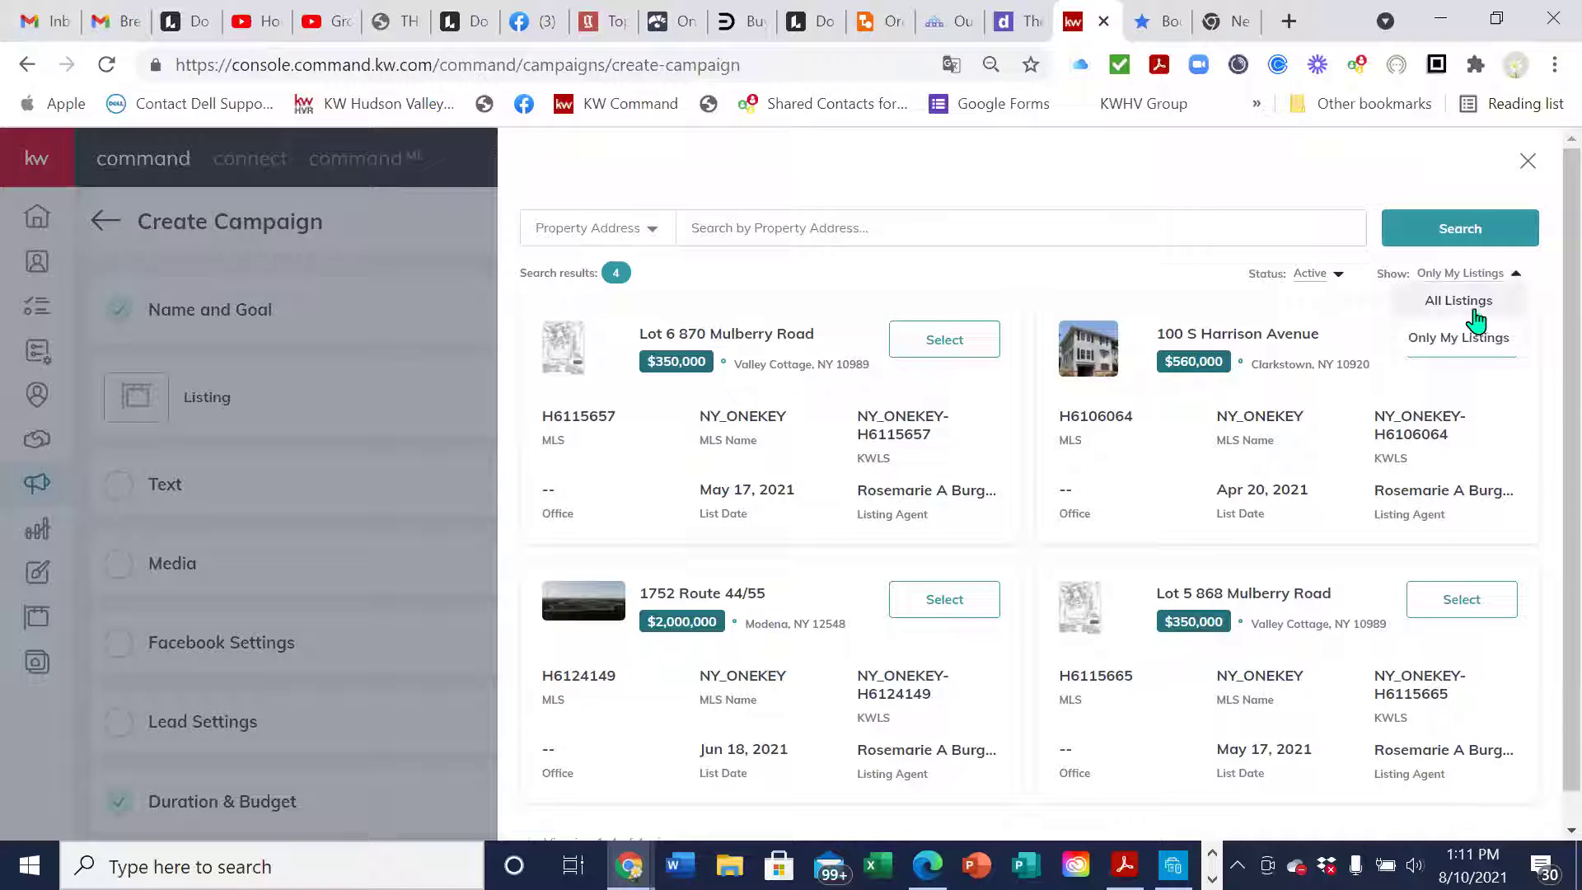
pyautogui.click(1475, 305)
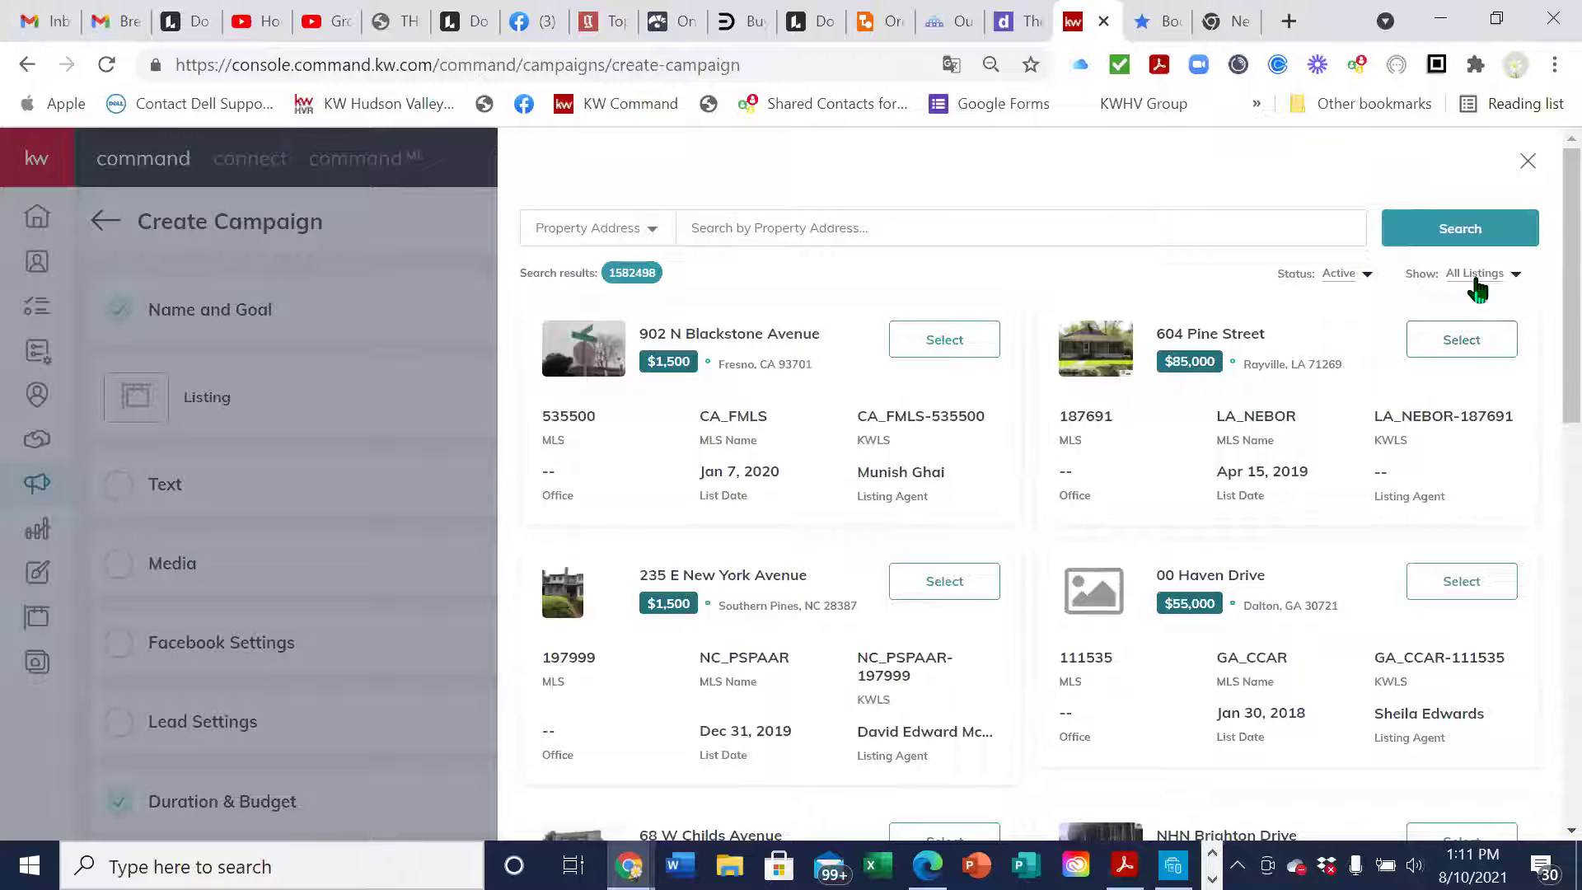
pyautogui.click(1478, 288)
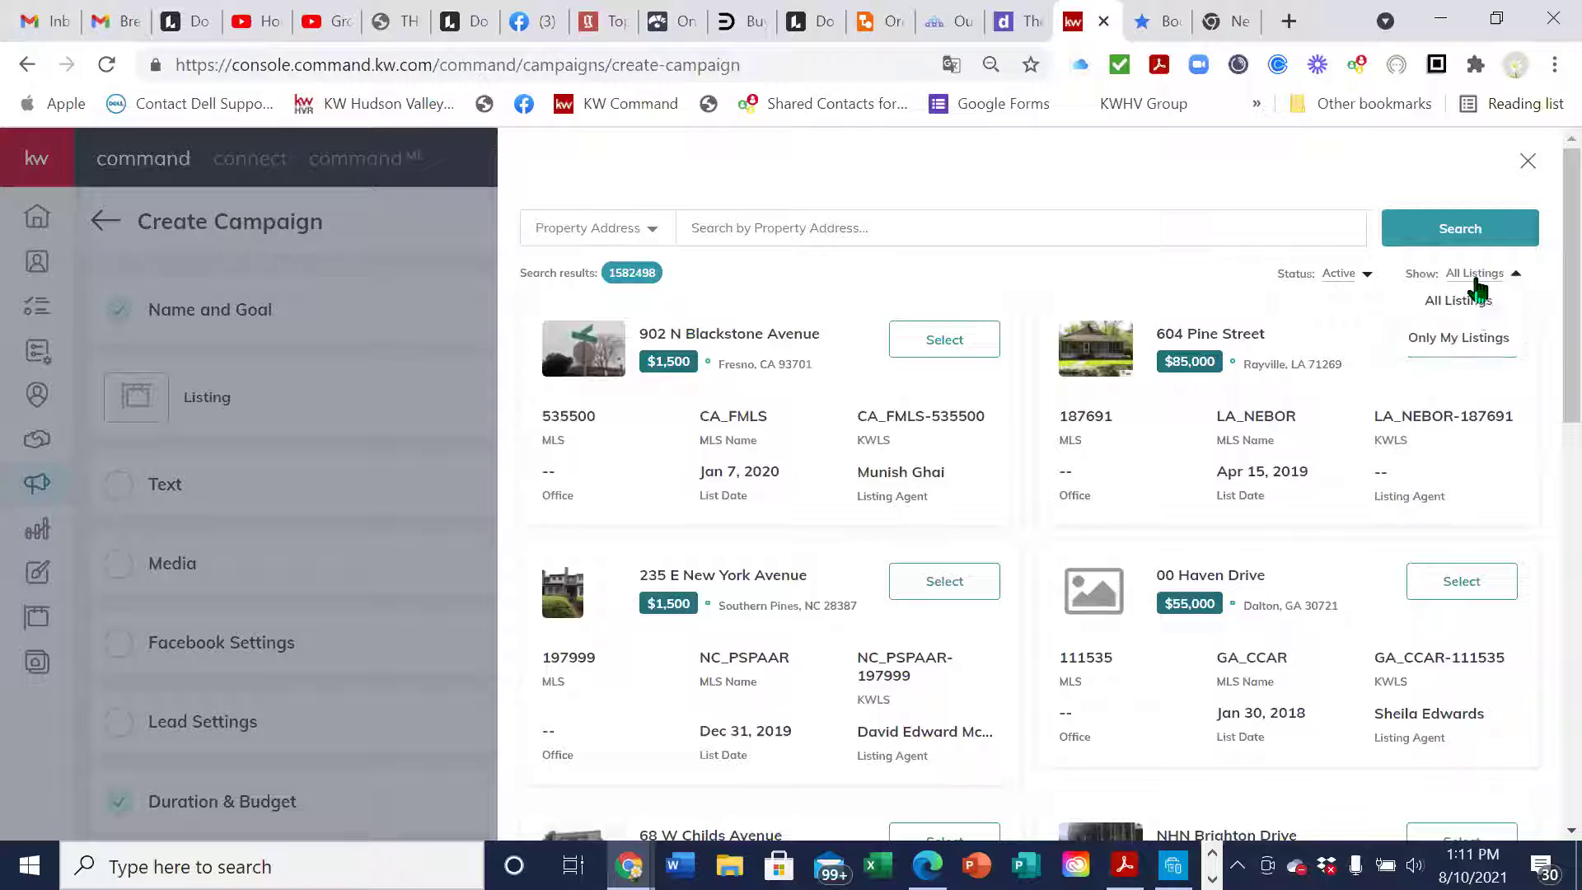
pyautogui.click(1471, 338)
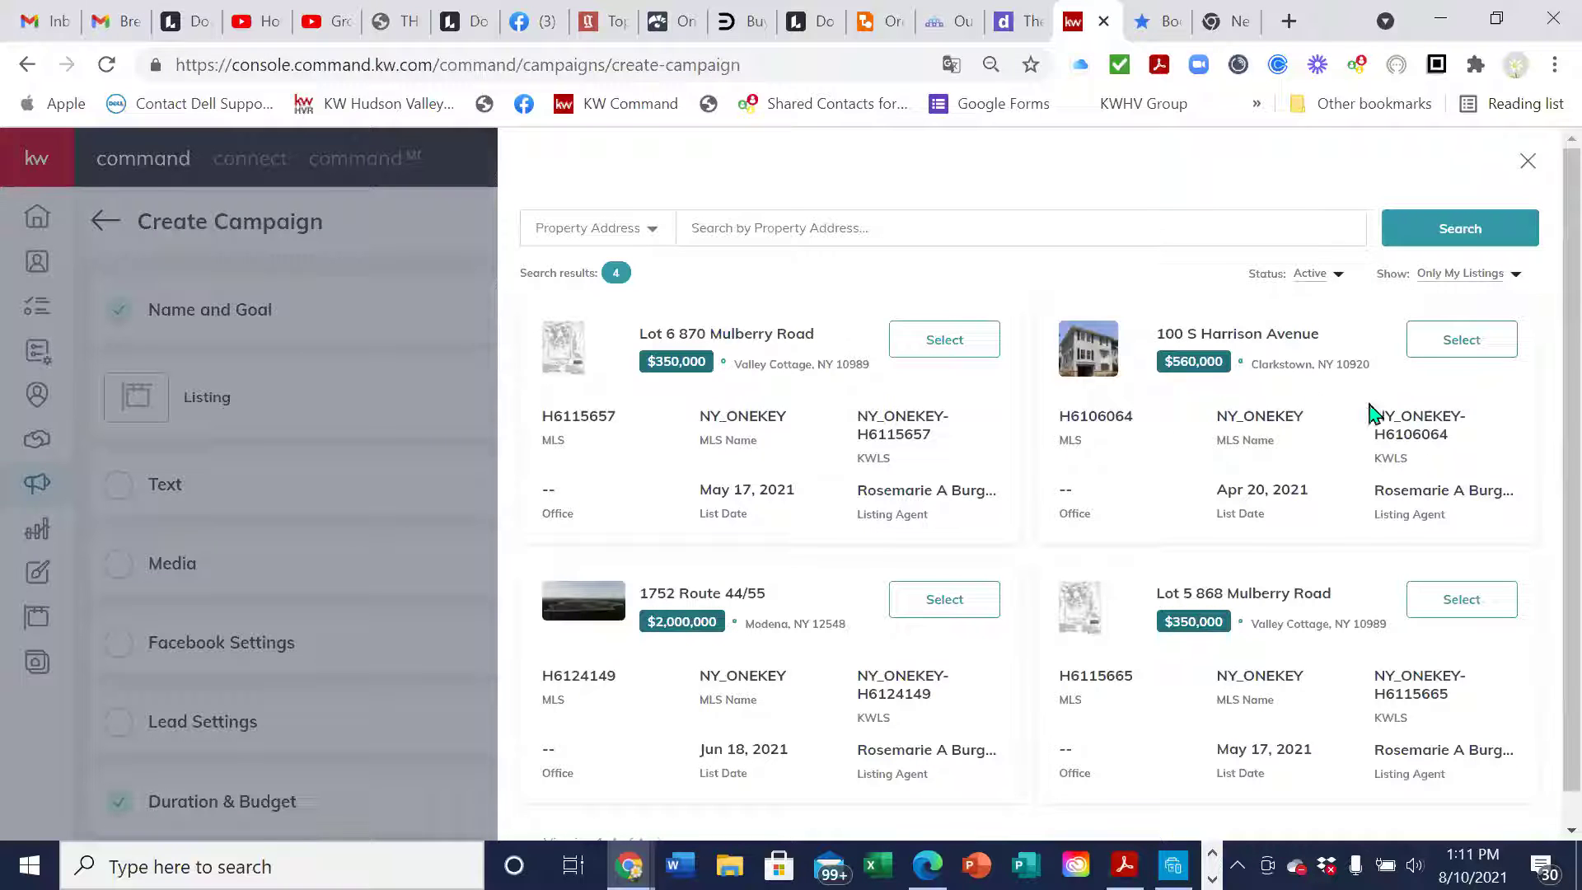
pyautogui.click(1456, 354)
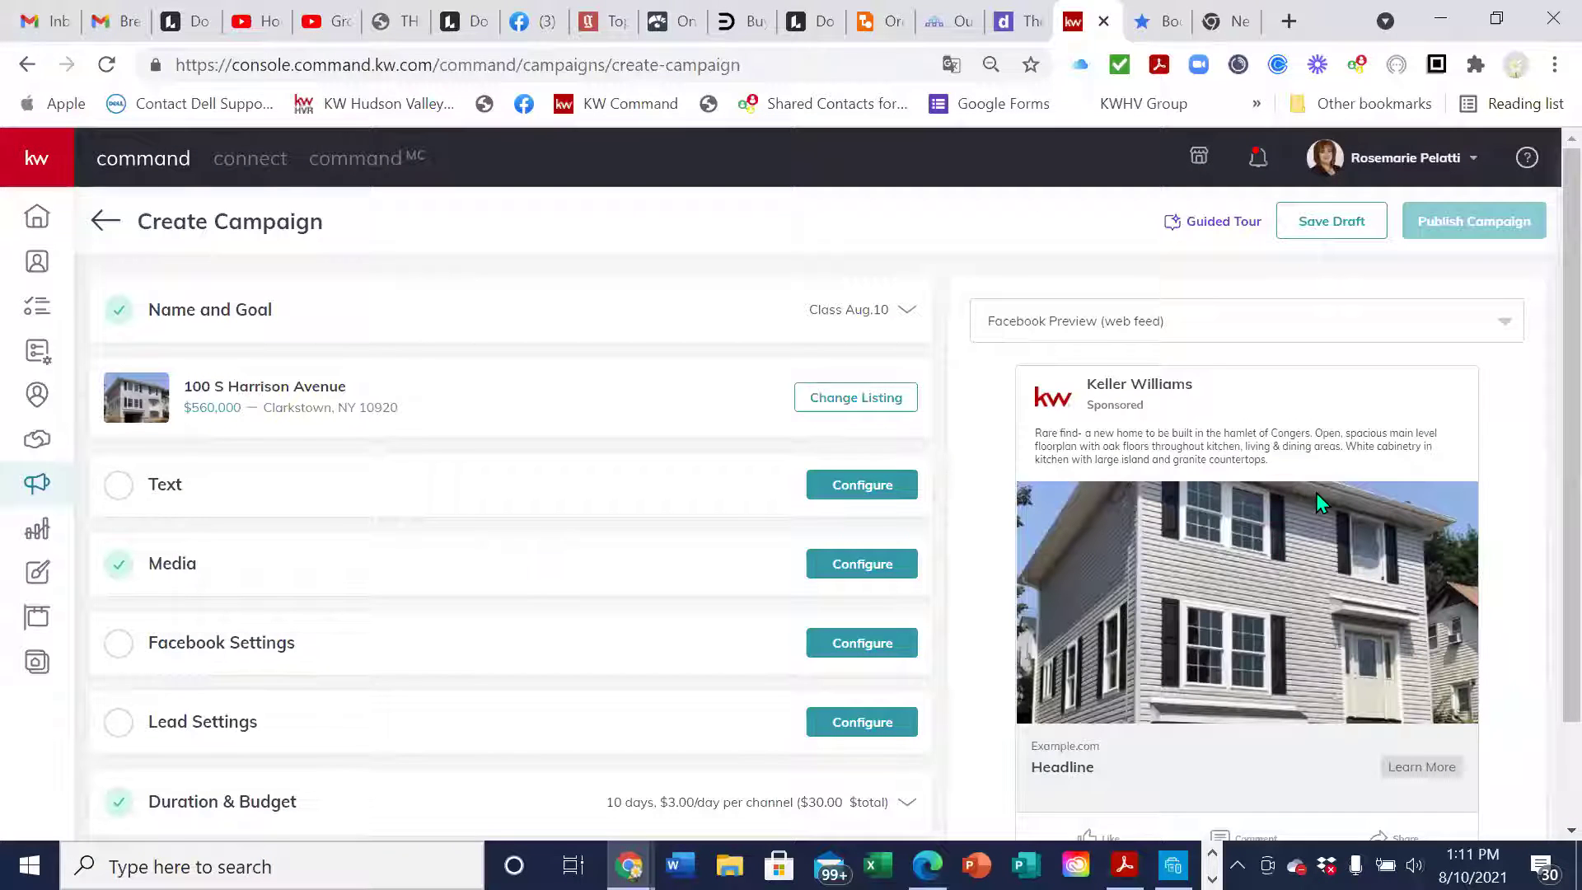
pyautogui.scroll(-2, 1316, 493)
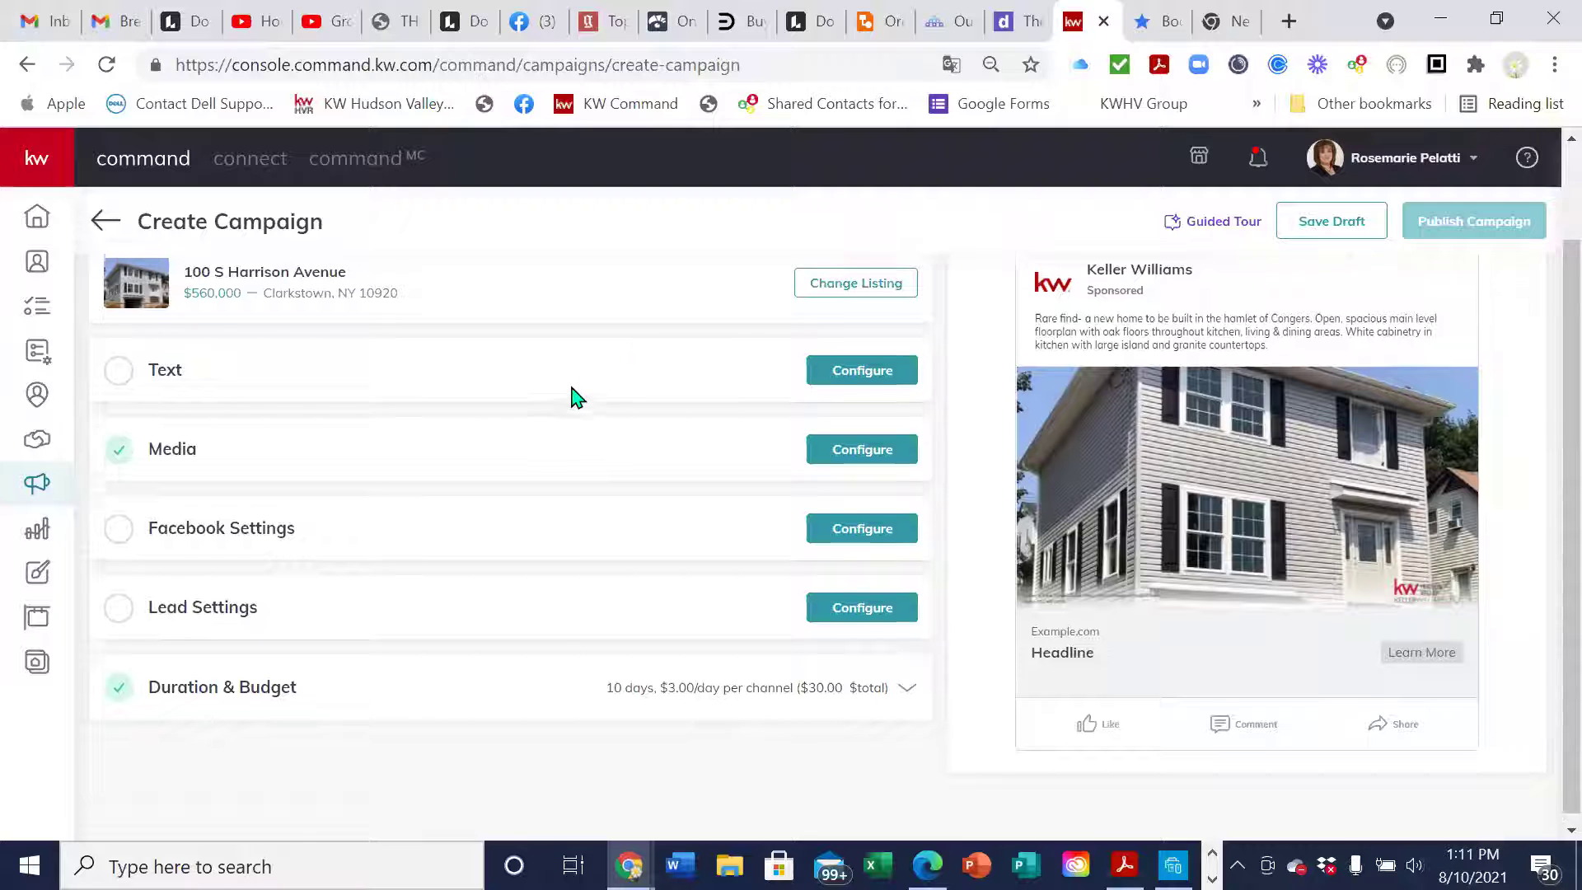
pyautogui.scroll(2, 572, 396)
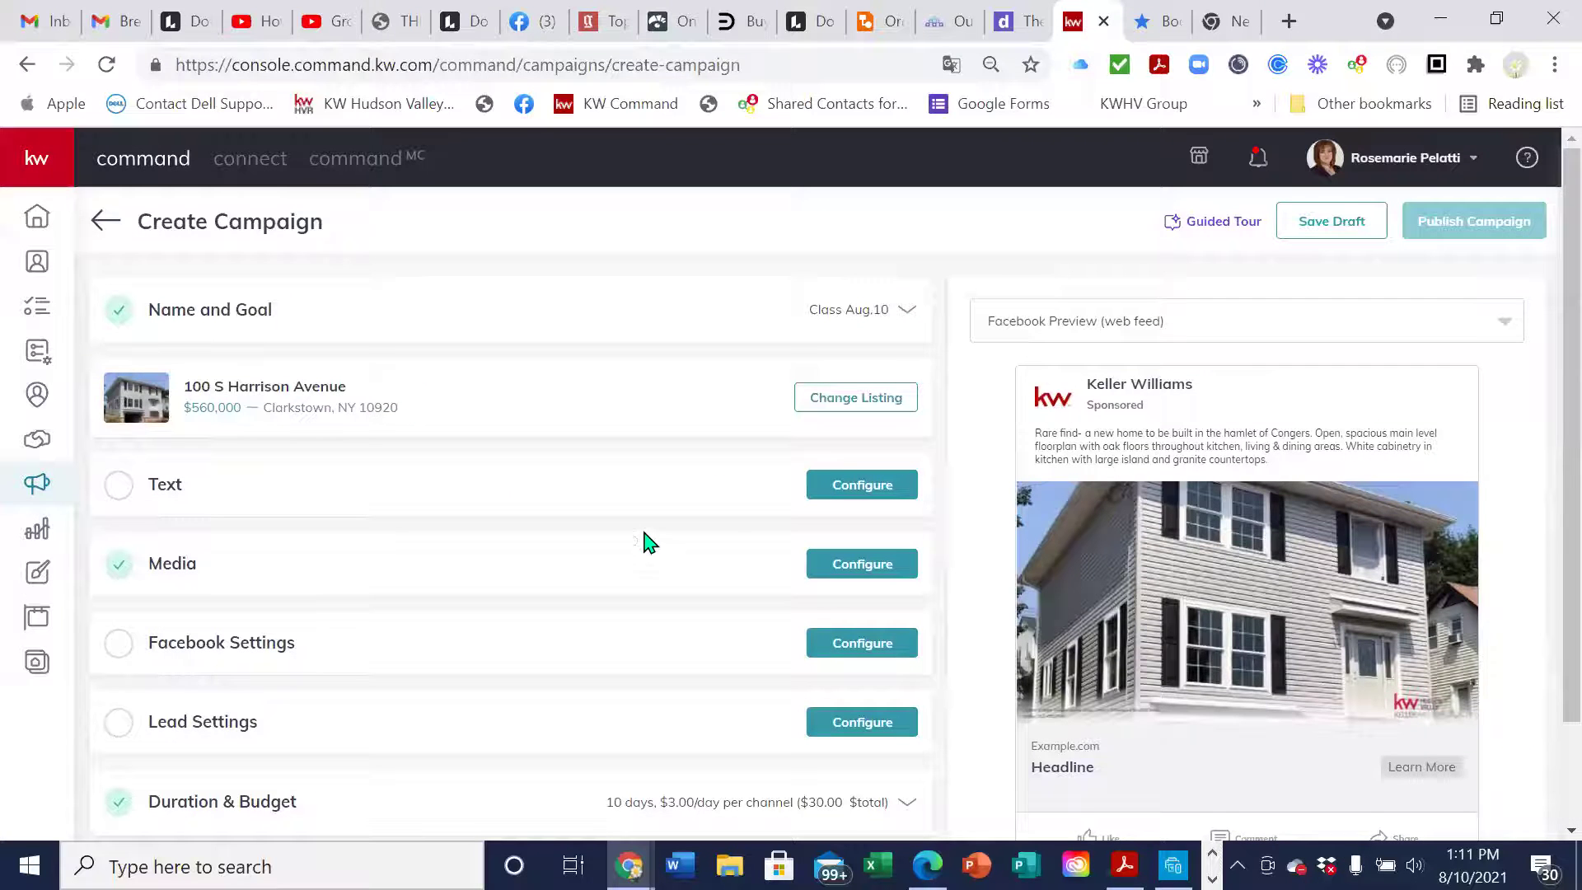
pyautogui.click(853, 494)
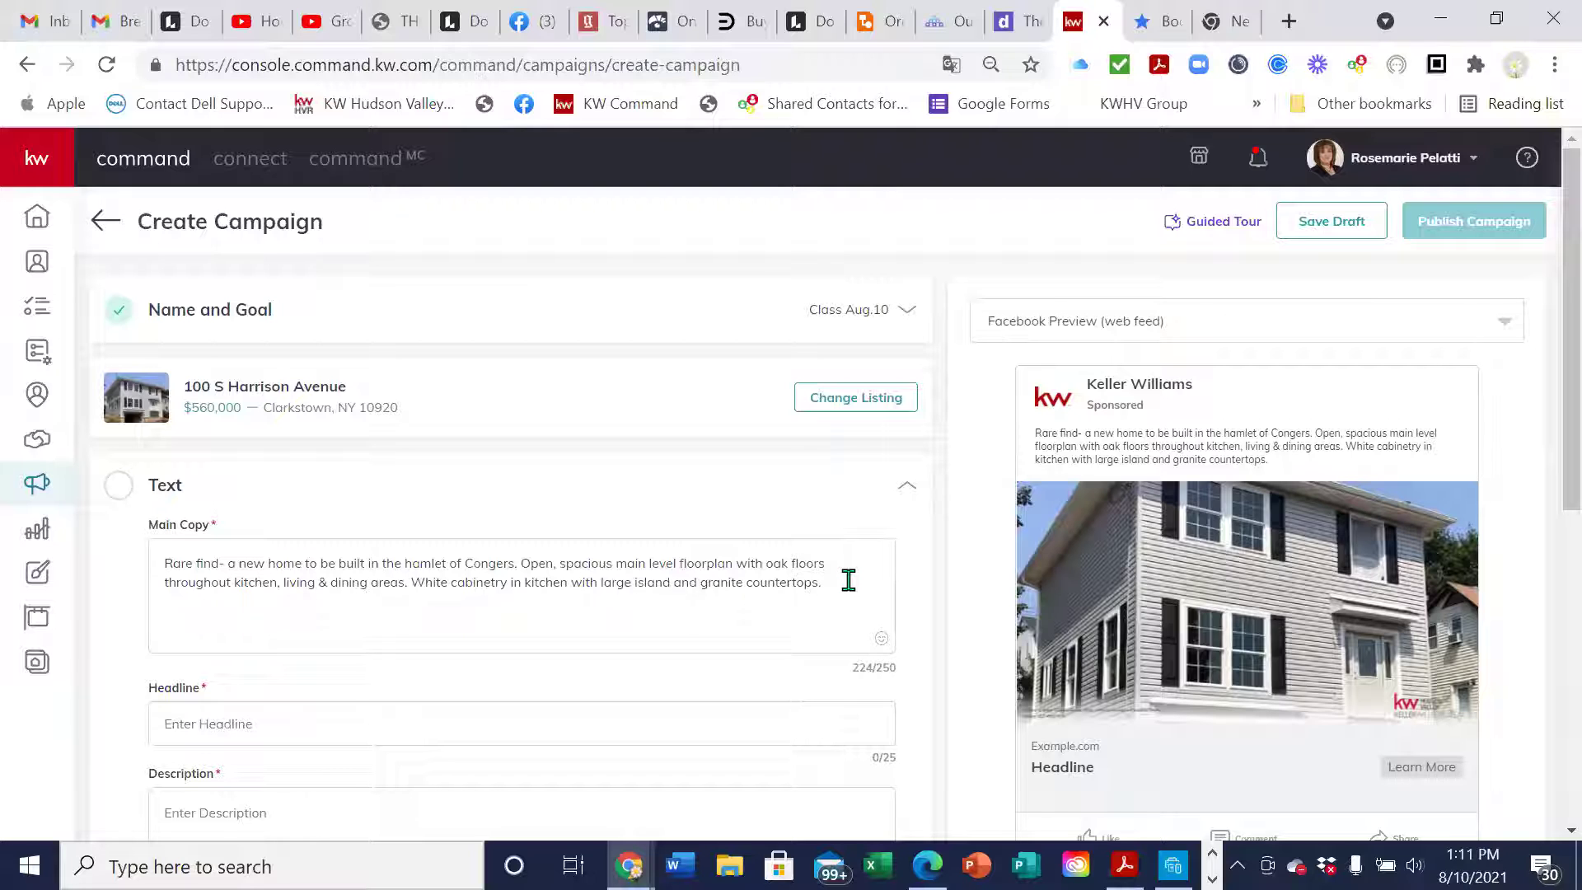
# - Replace the copy from 'Open' onward with '3 Bedroom, 2.5 bath... Clarkstown School District. Only 30 miles to NYC'
pyautogui.moveTo(849, 580); pyautogui.dragTo(528, 567)
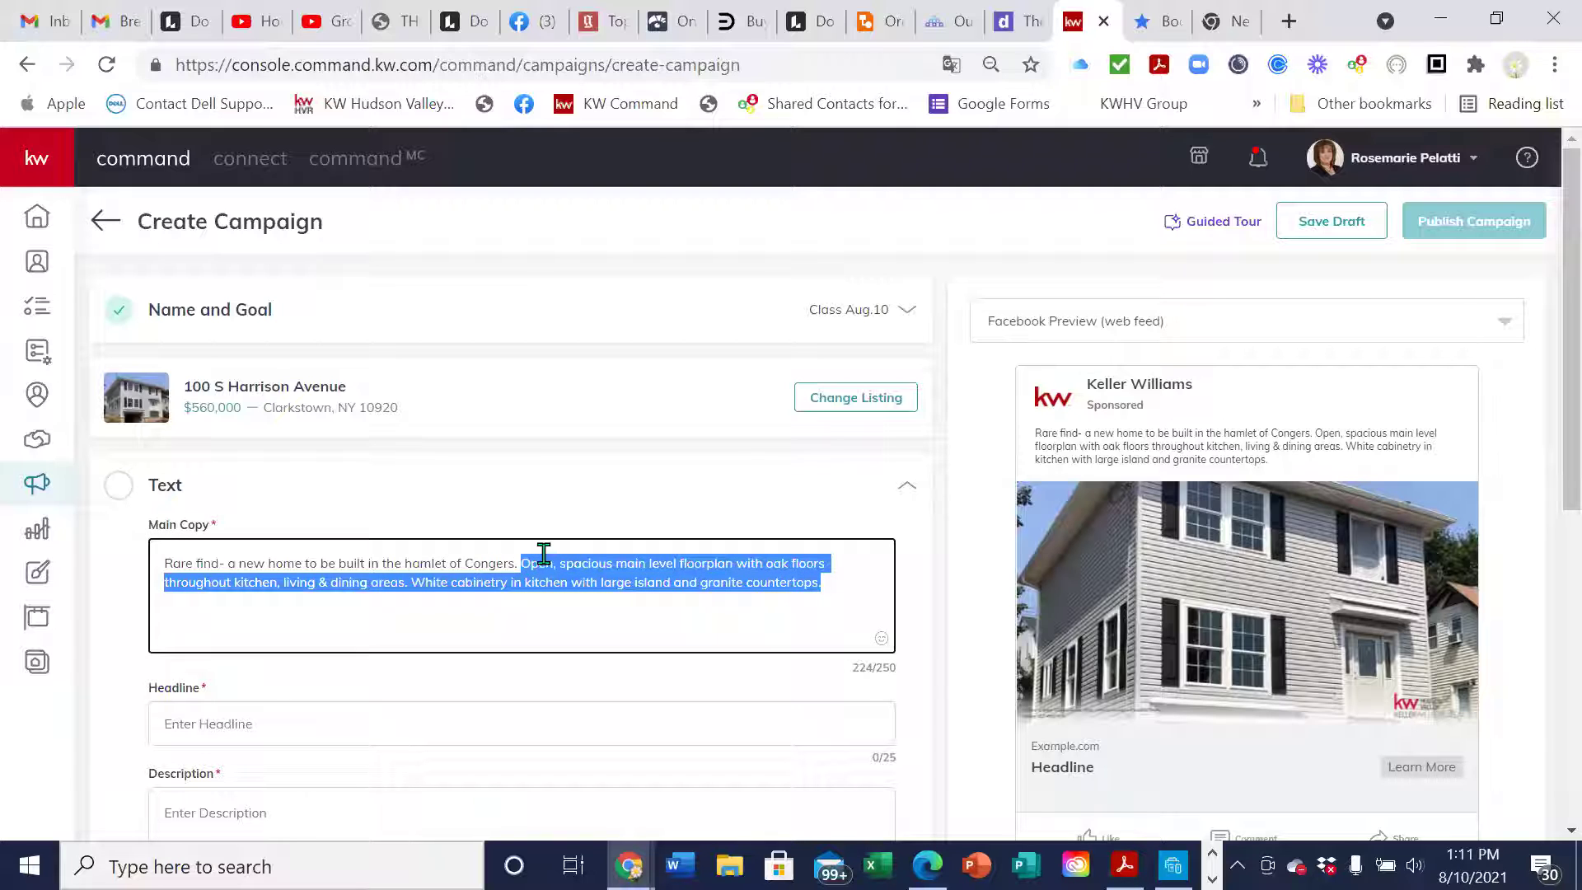
pyautogui.press('BackSpace')
pyautogui.write('3Bedroom, 2 bath')
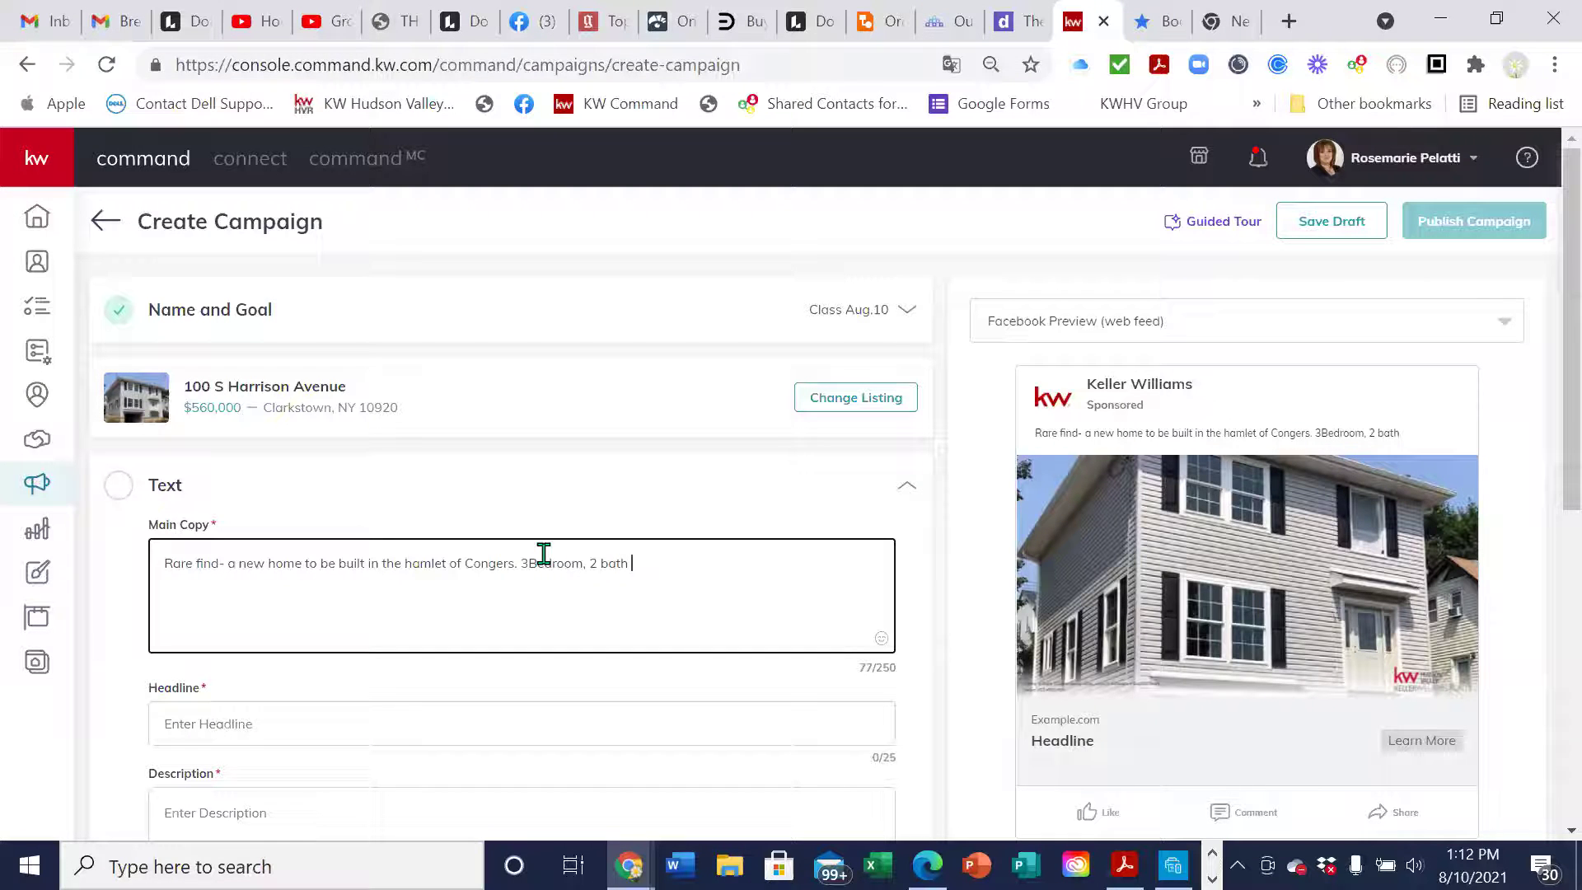
pyautogui.press('BackSpace')
pyautogui.press('BackSpace')
pyautogui.press('BackSpace')
pyautogui.press('BackSpace')
pyautogui.write('.5 bath home in award win')
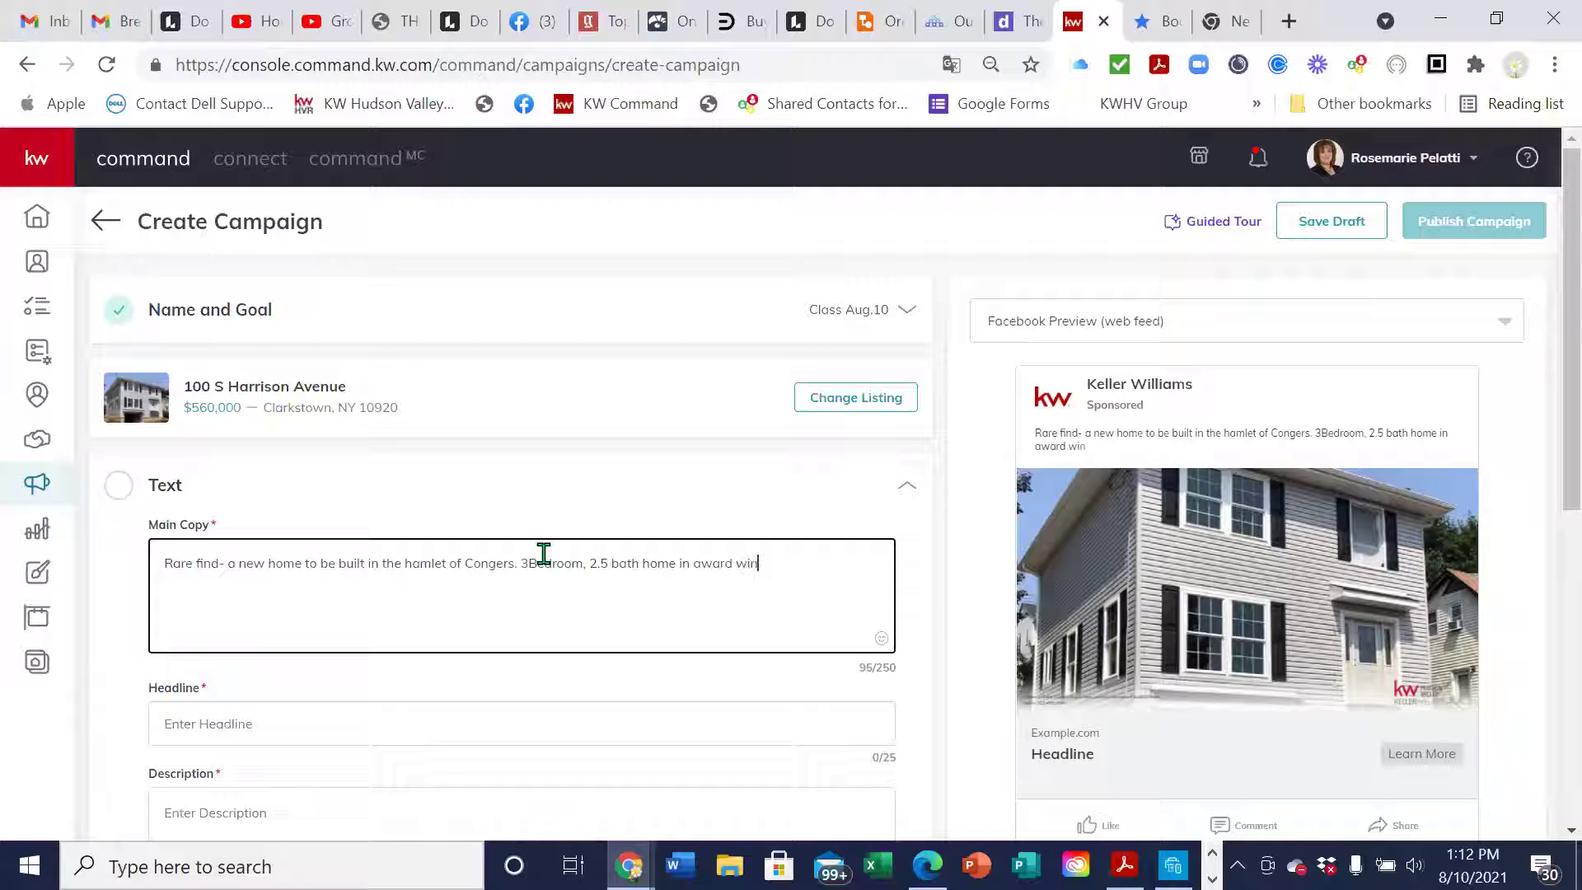
pyautogui.write('ning clark')
pyautogui.write('larksg')
pyautogui.press('BackSpace')
pyautogui.write('town S')
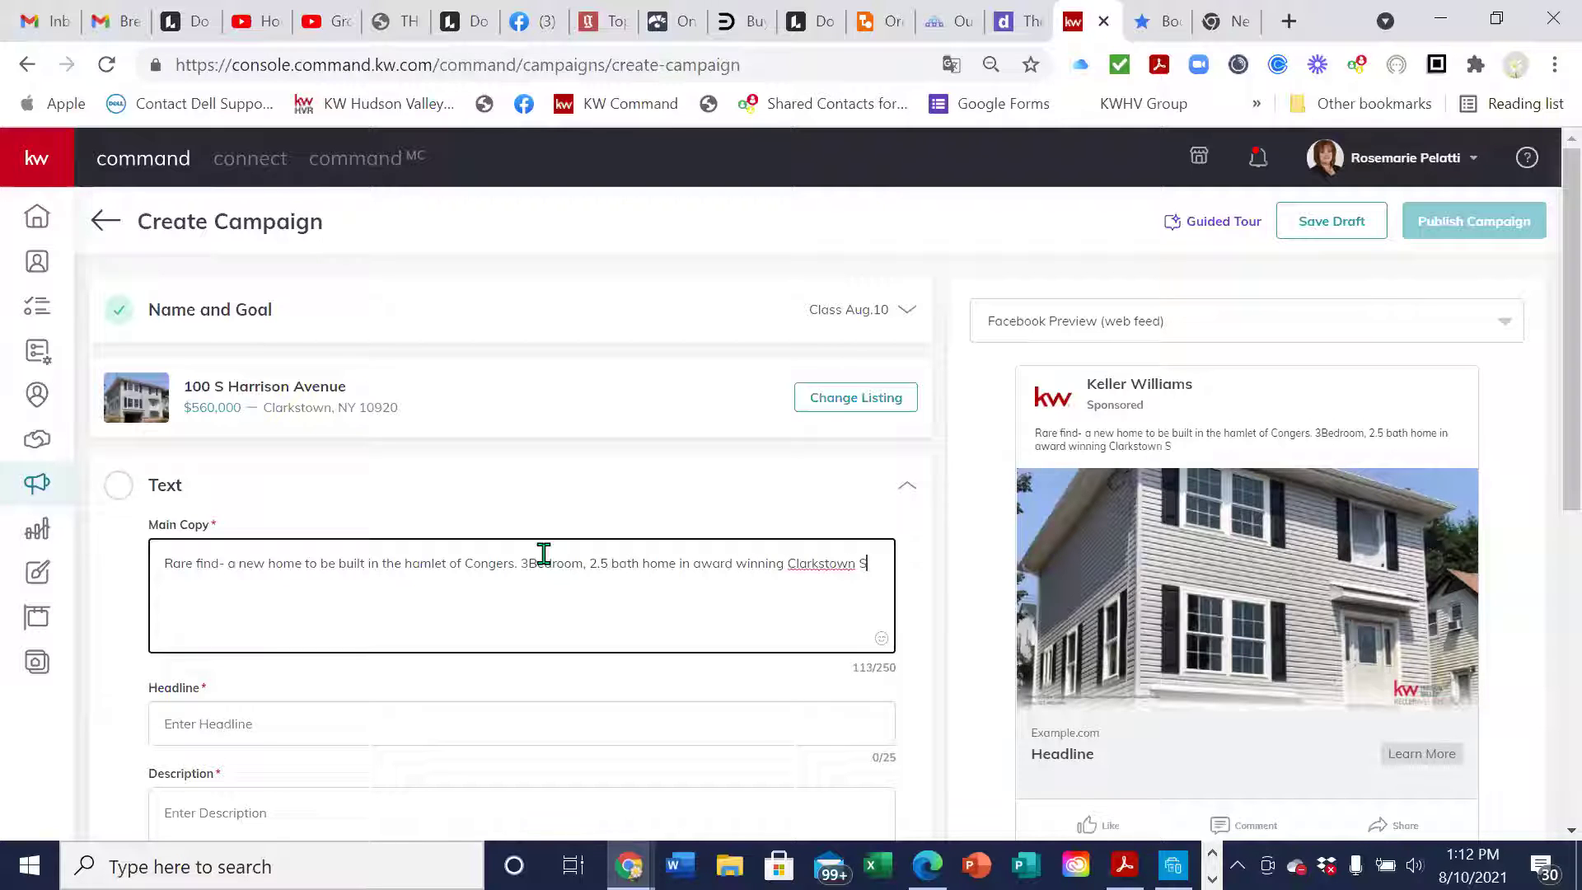
pyautogui.write('choo ')
pyautogui.write(' District')
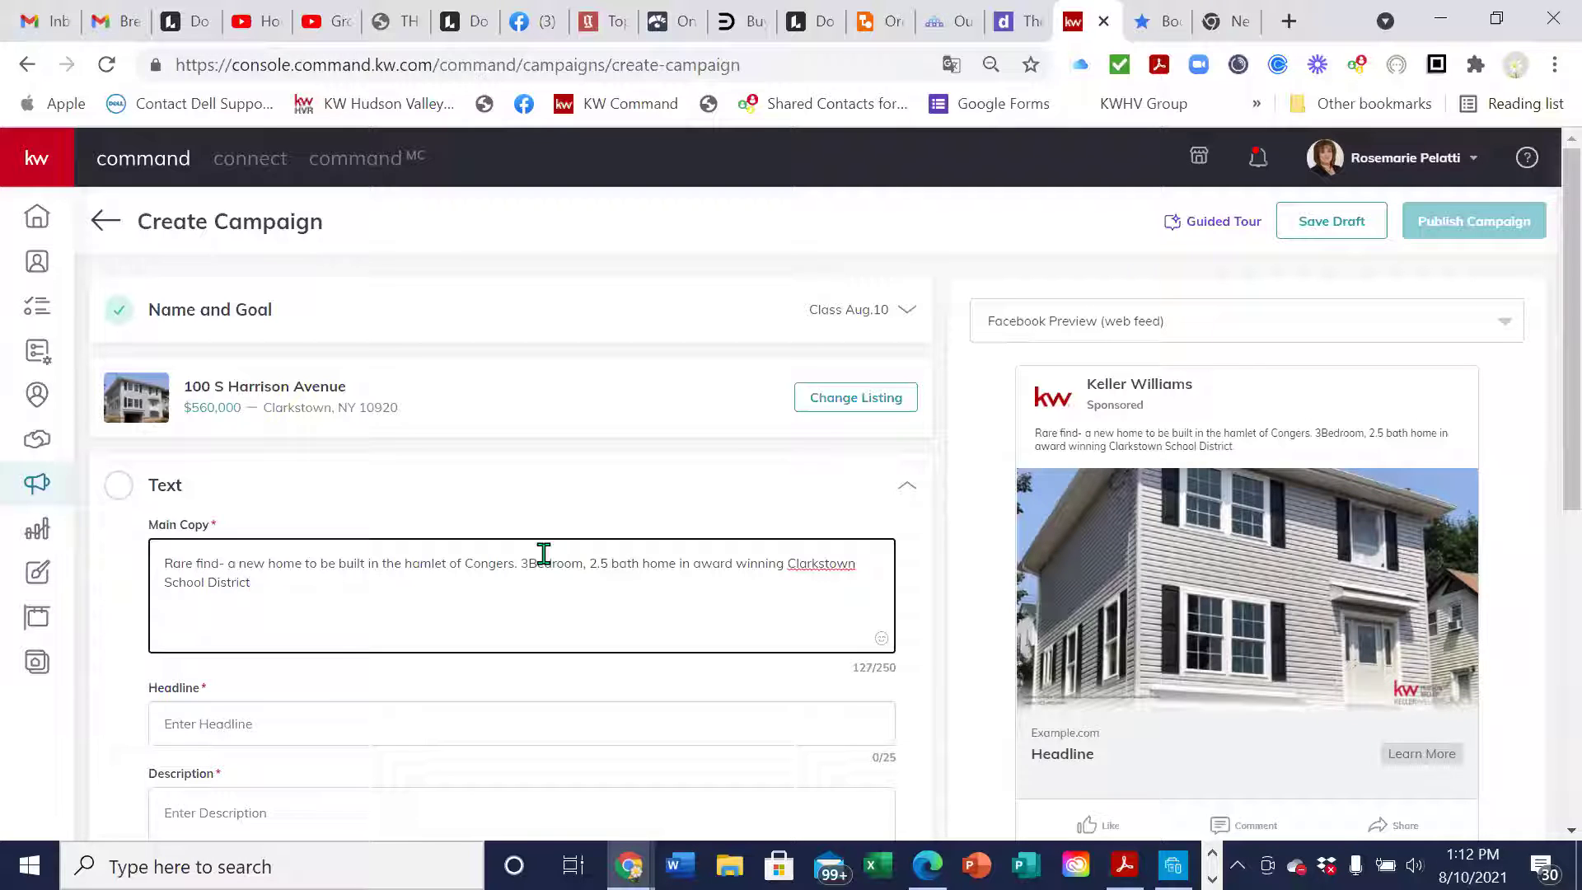
pyautogui.write('.  Only 30 miles to NYC>')
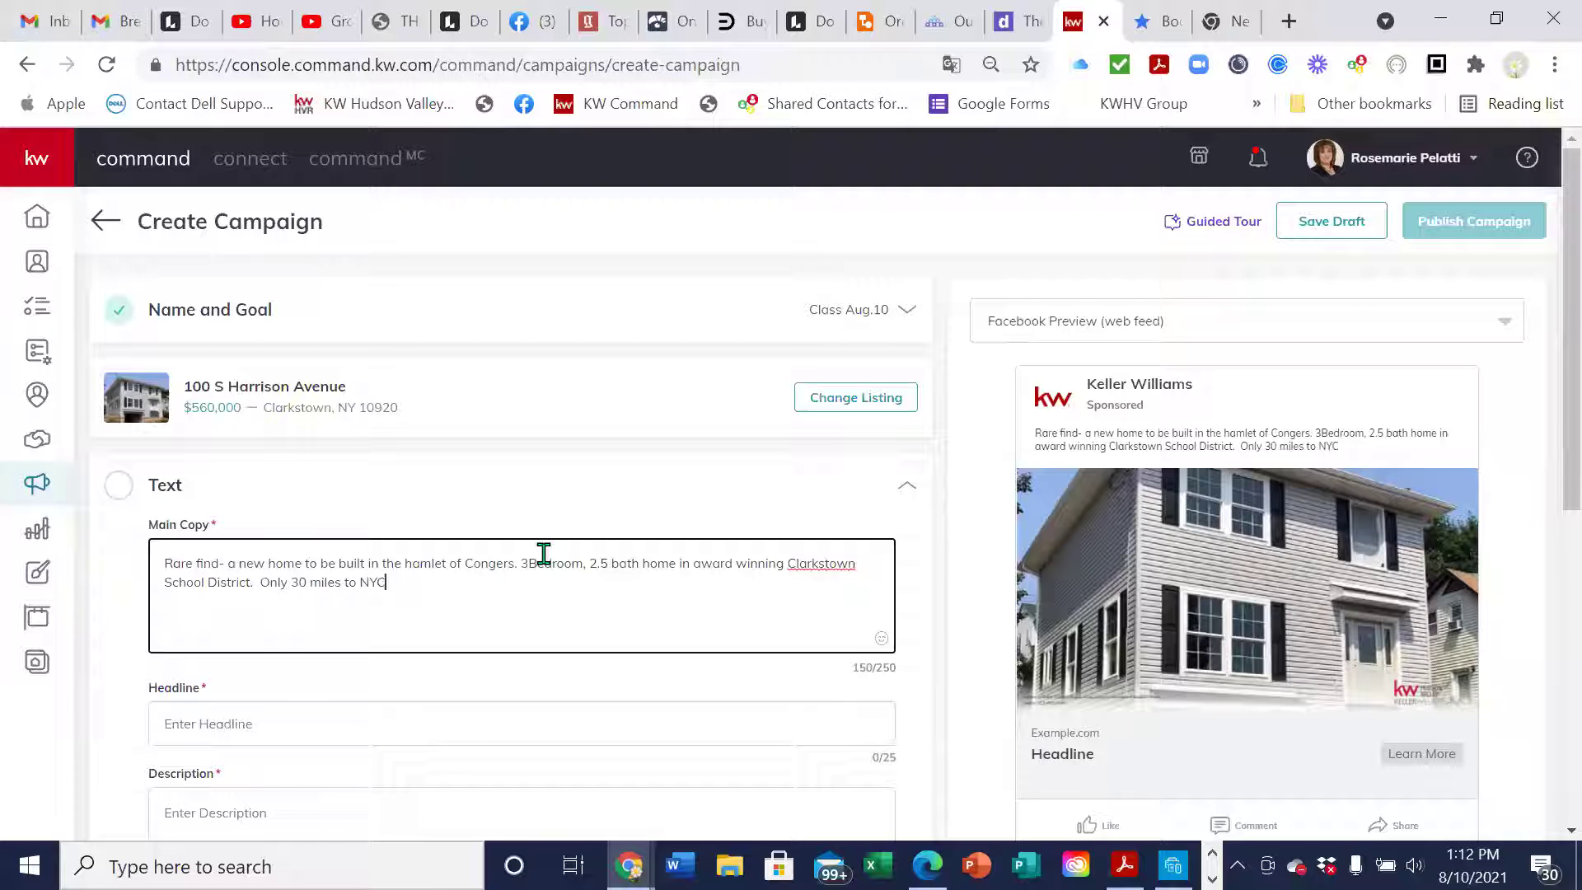
# - Put a house emoji at the start of the main copy
pyautogui.click(881, 639)
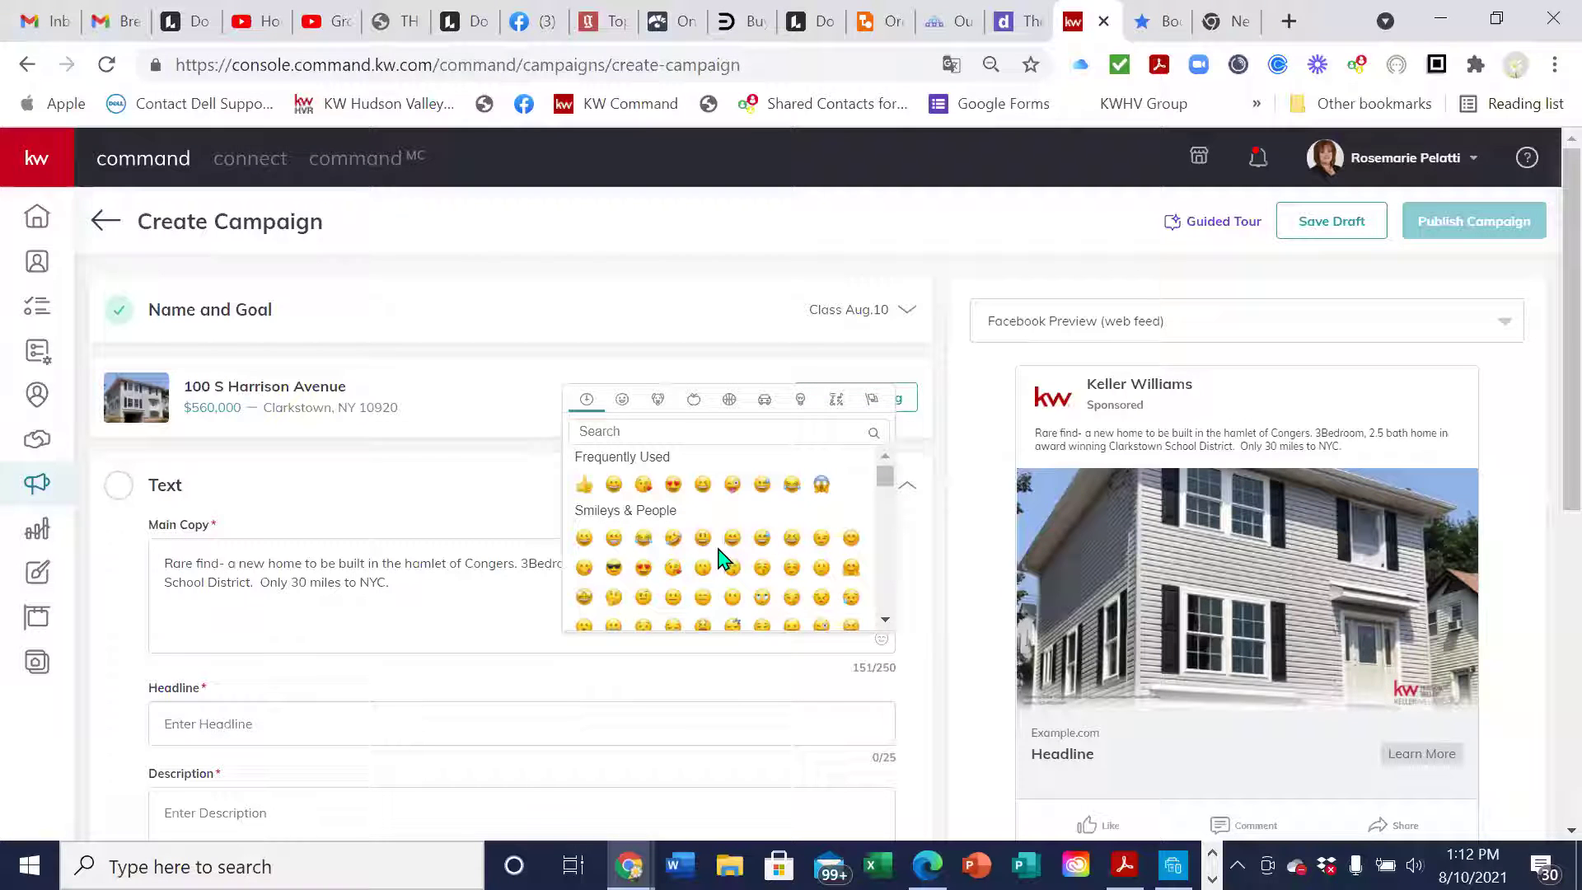
pyautogui.click(727, 435)
pyautogui.write('house')
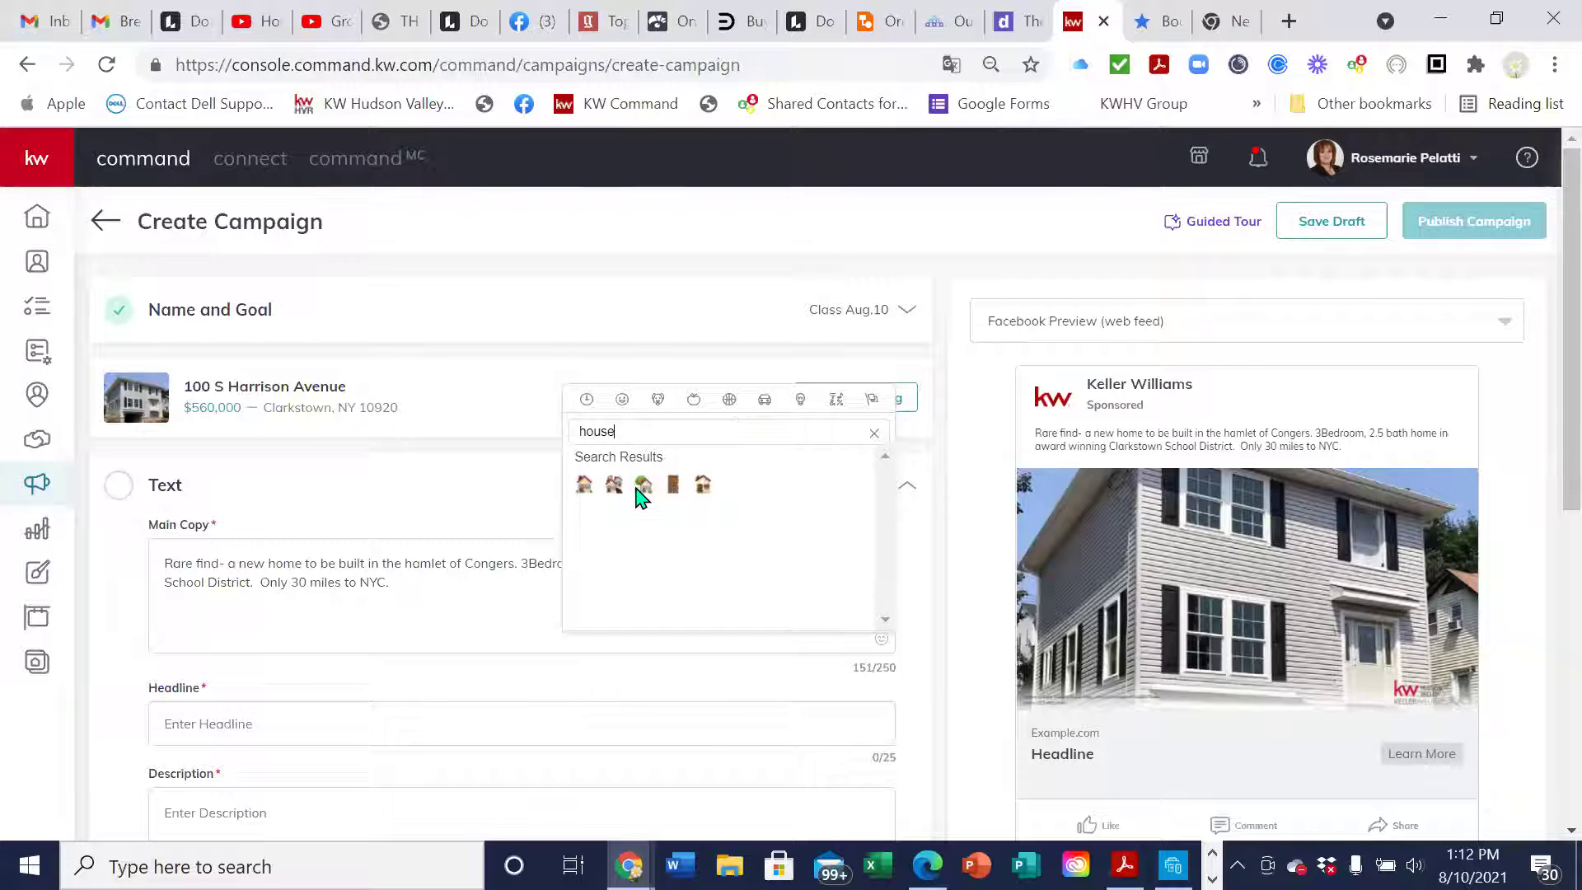
pyautogui.click(643, 484)
pyautogui.click(398, 583)
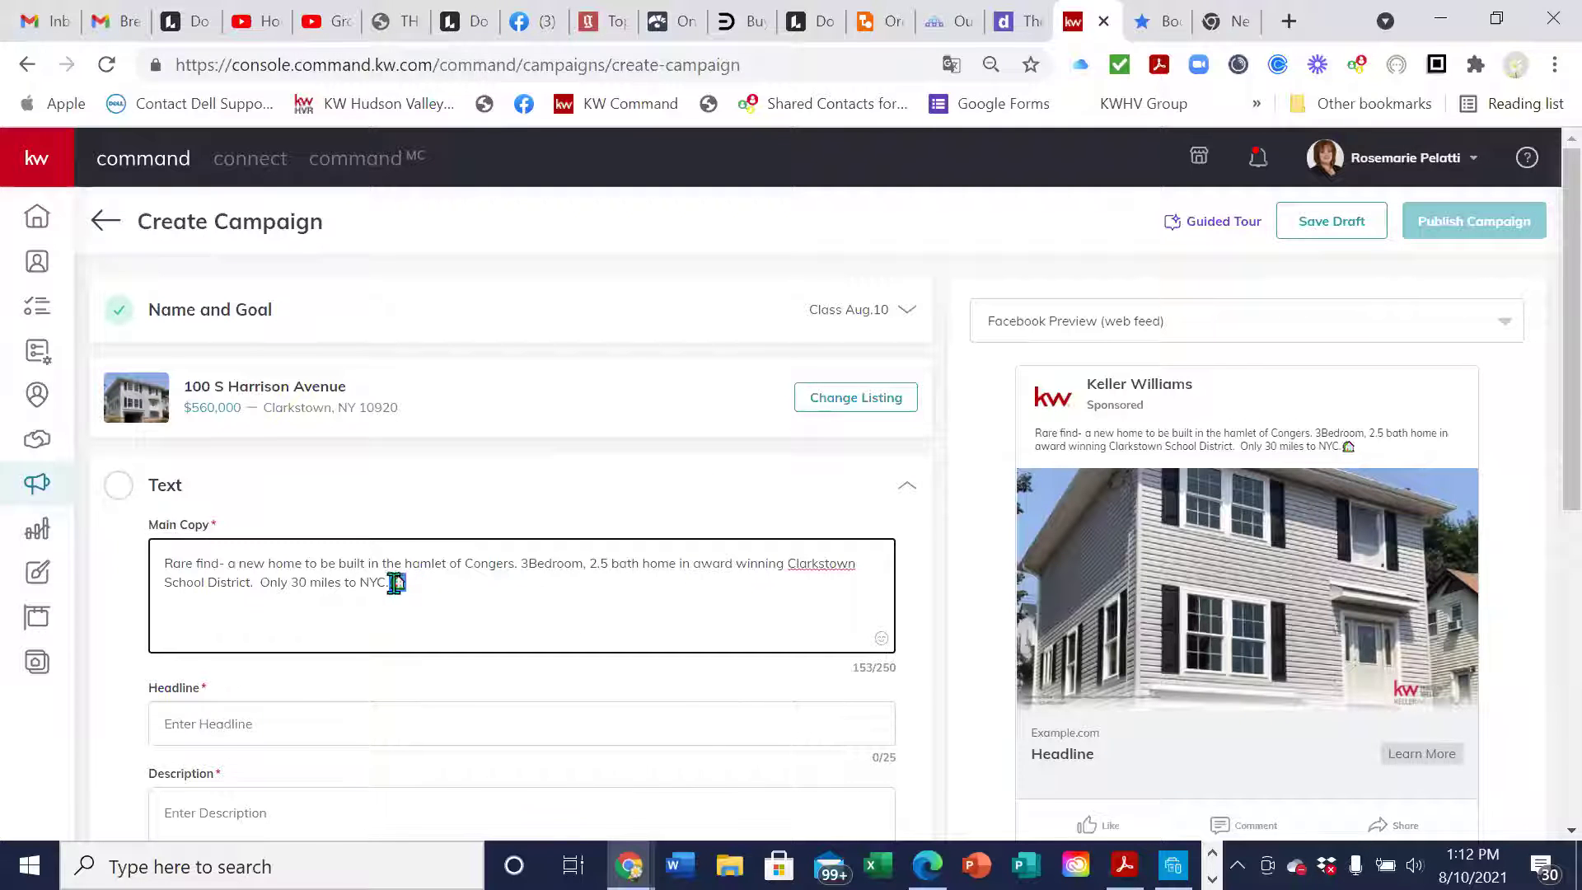
pyautogui.press('BackSpace')
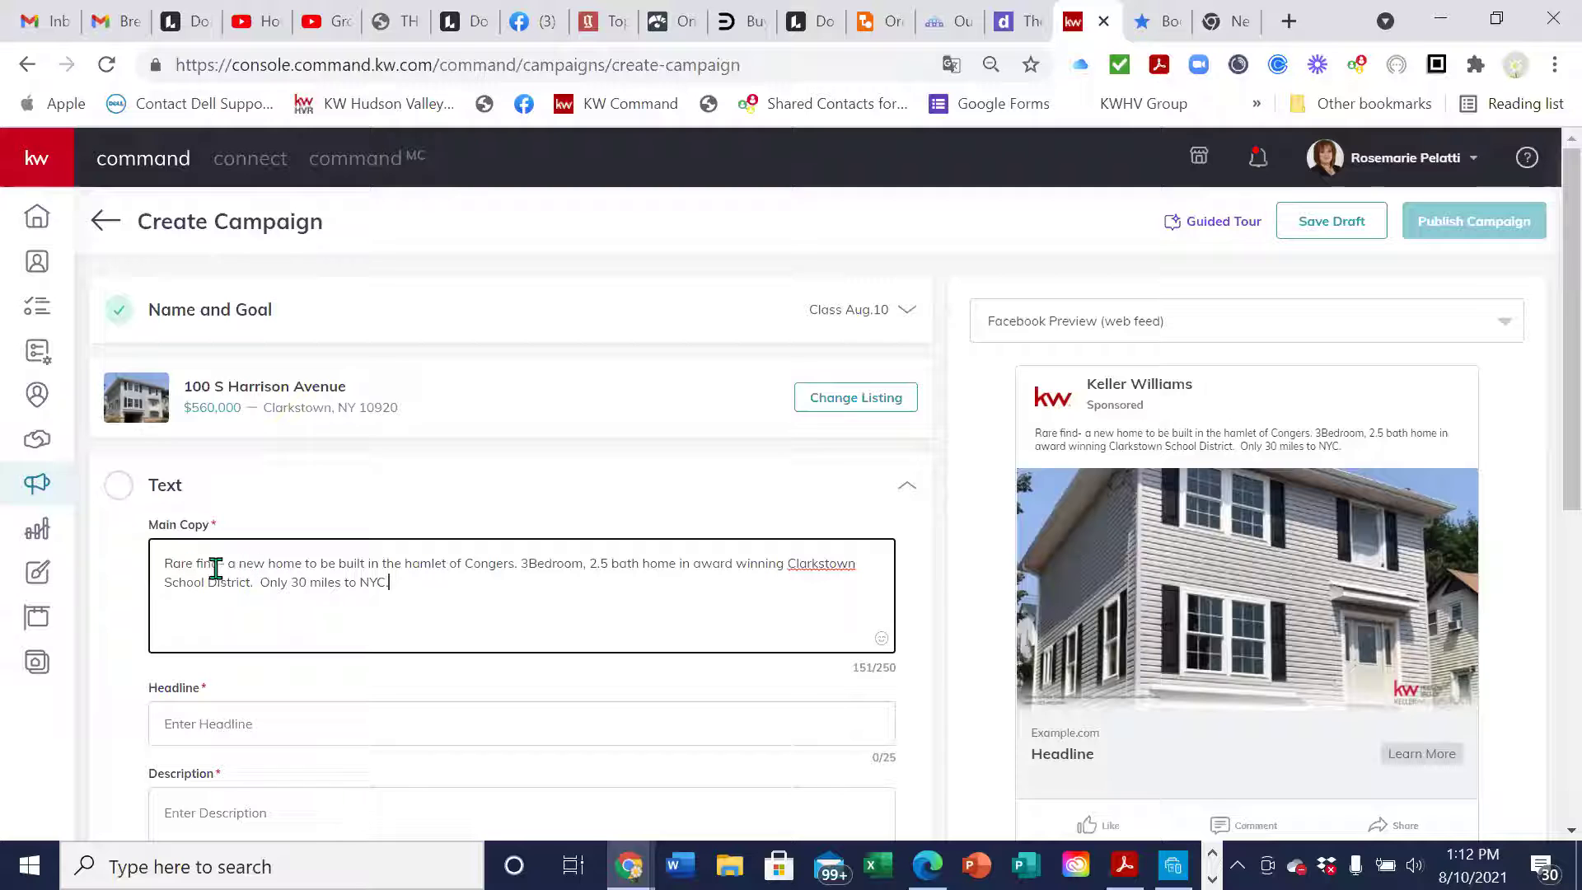
pyautogui.click(164, 562)
pyautogui.write('🏡')
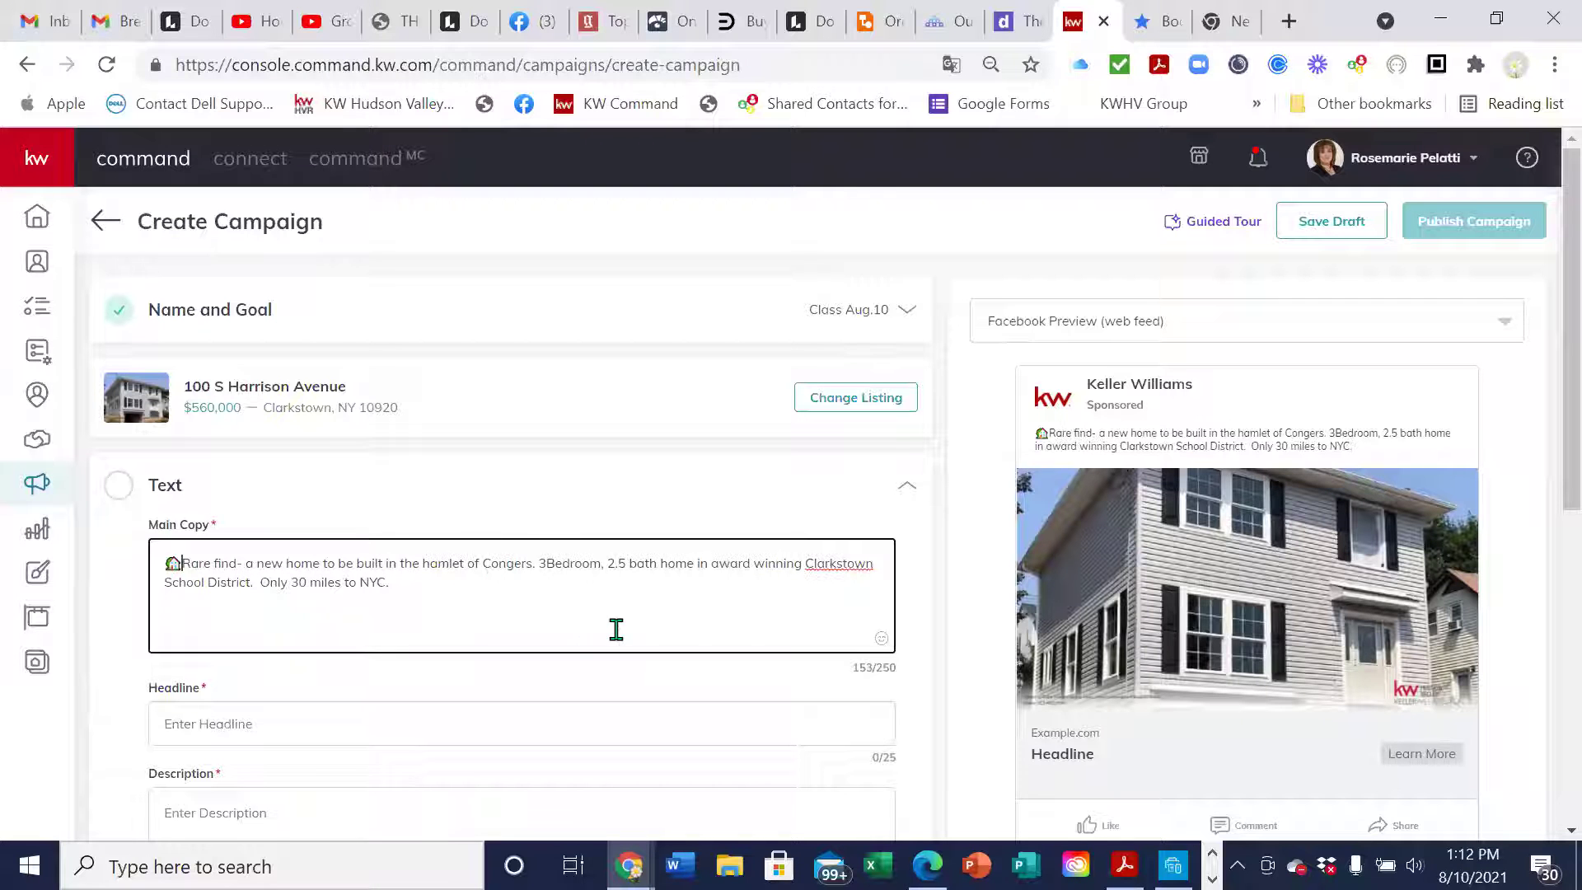
pyautogui.click(409, 582)
# - Place a pushpin emoji just before 'Only 30 miles'
pyautogui.click(260, 582)
pyautogui.click(881, 640)
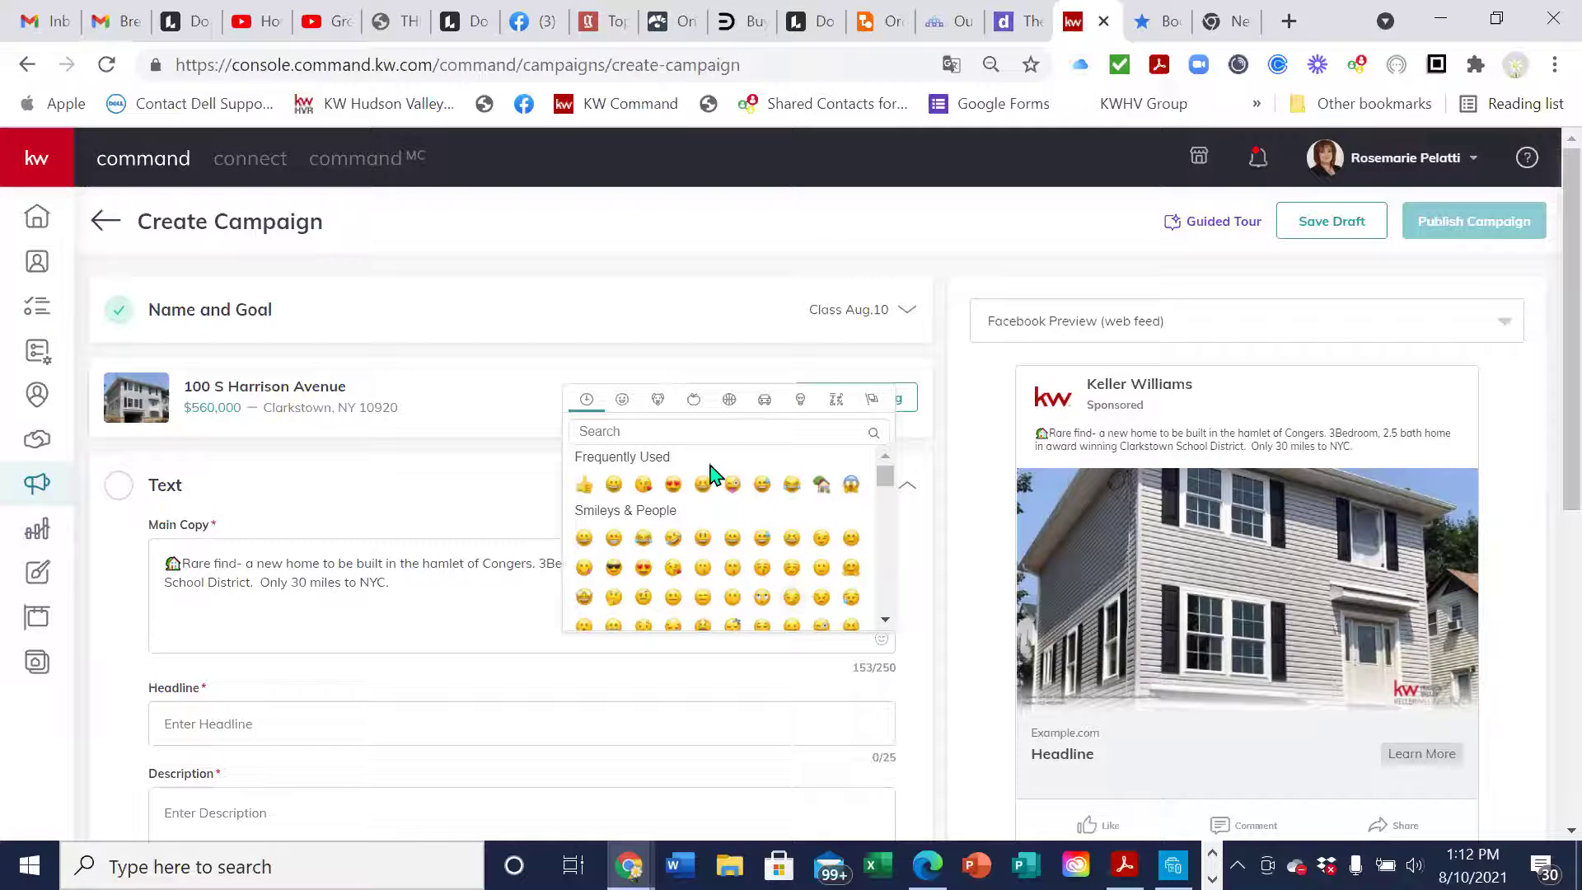
pyautogui.write('pin')
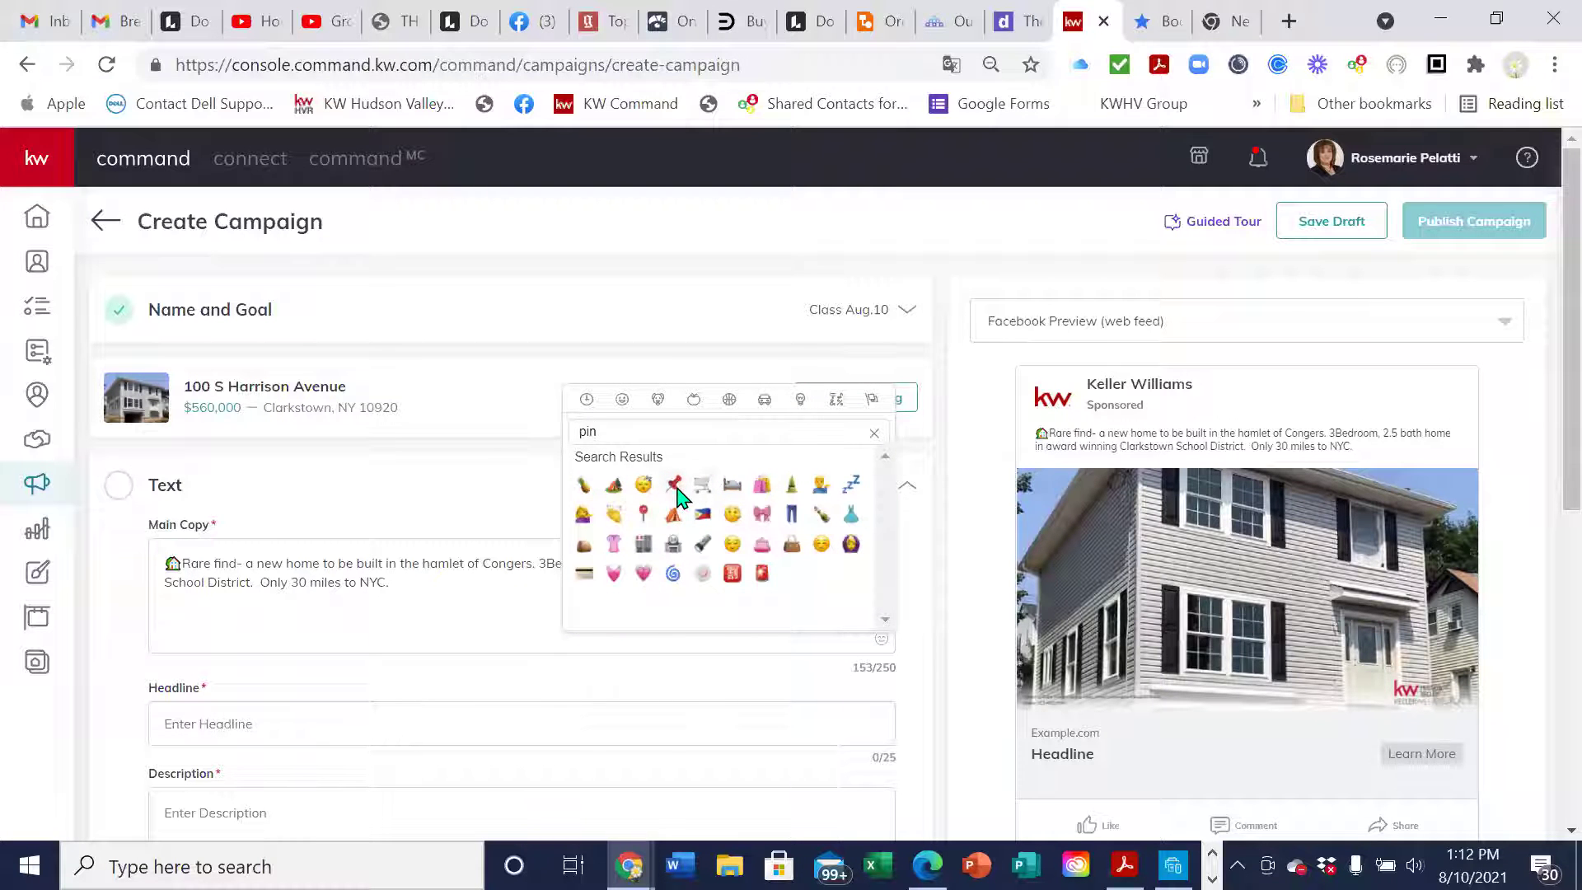
pyautogui.click(673, 485)
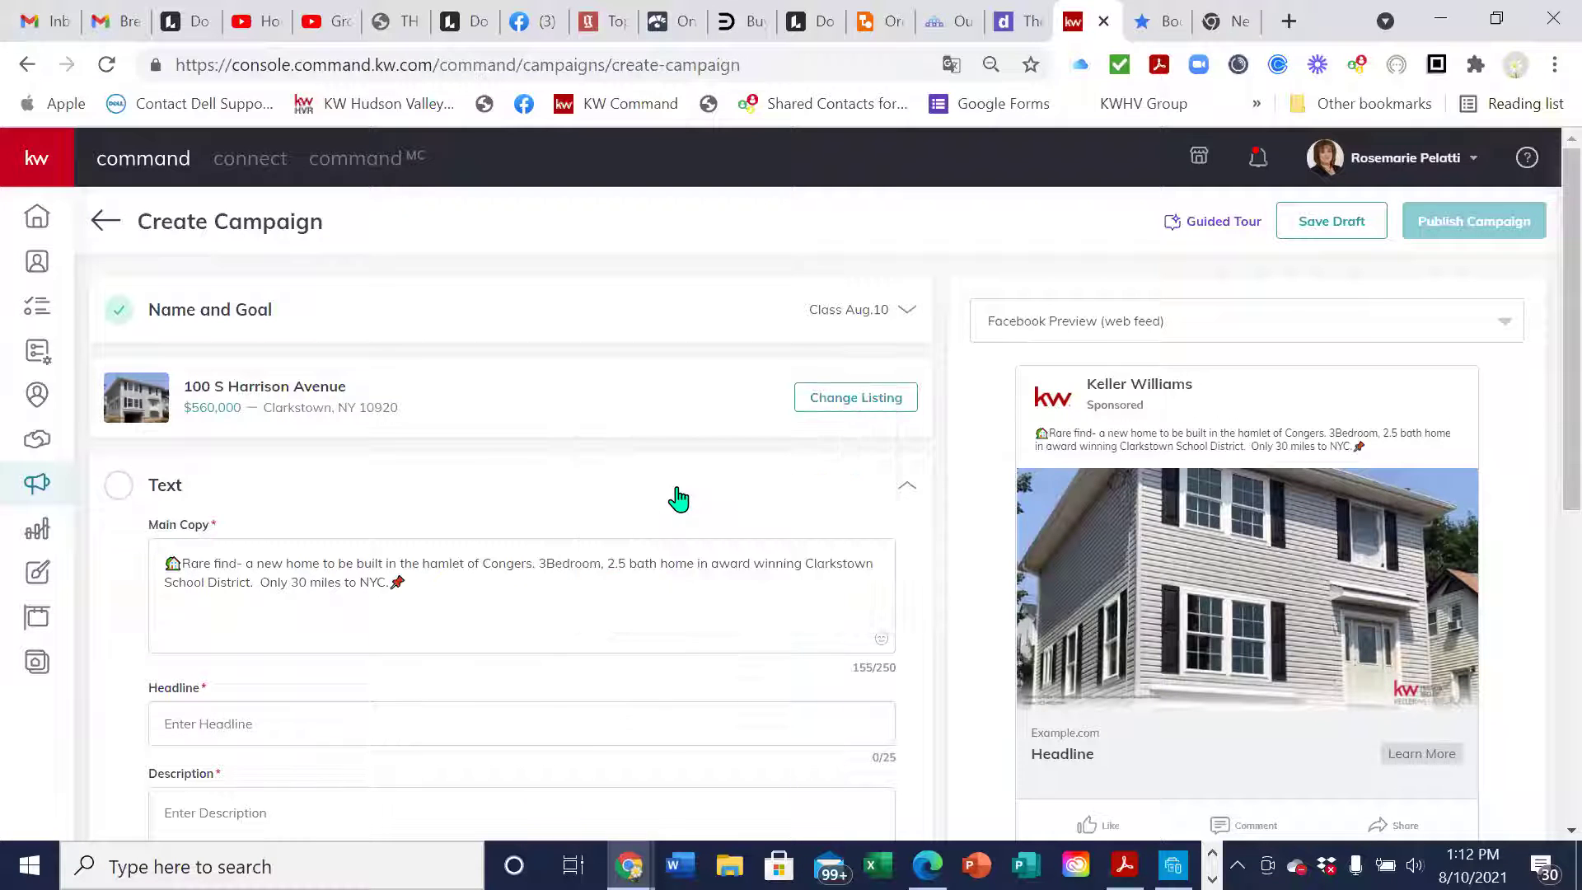
pyautogui.doubleClick(398, 580)
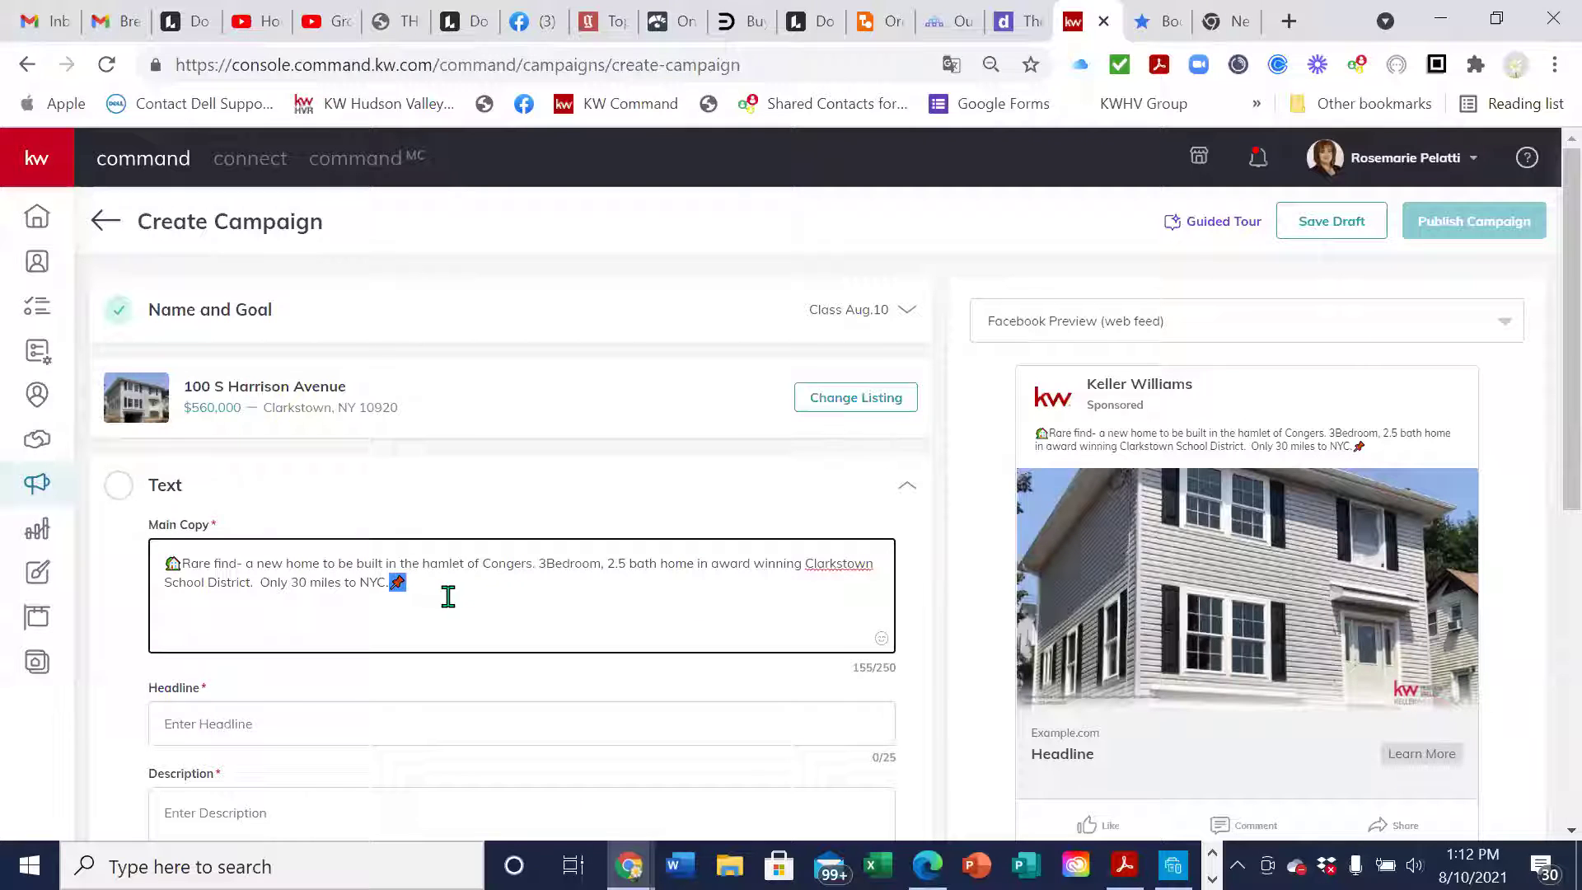
pyautogui.hotkey('ctrl', 'x')
pyautogui.click(257, 582)
pyautogui.hotkey('ctrl', 'v')
# - Append a sunglasses emoji after 'NYC.' at the end of the copy
pyautogui.click(706, 587)
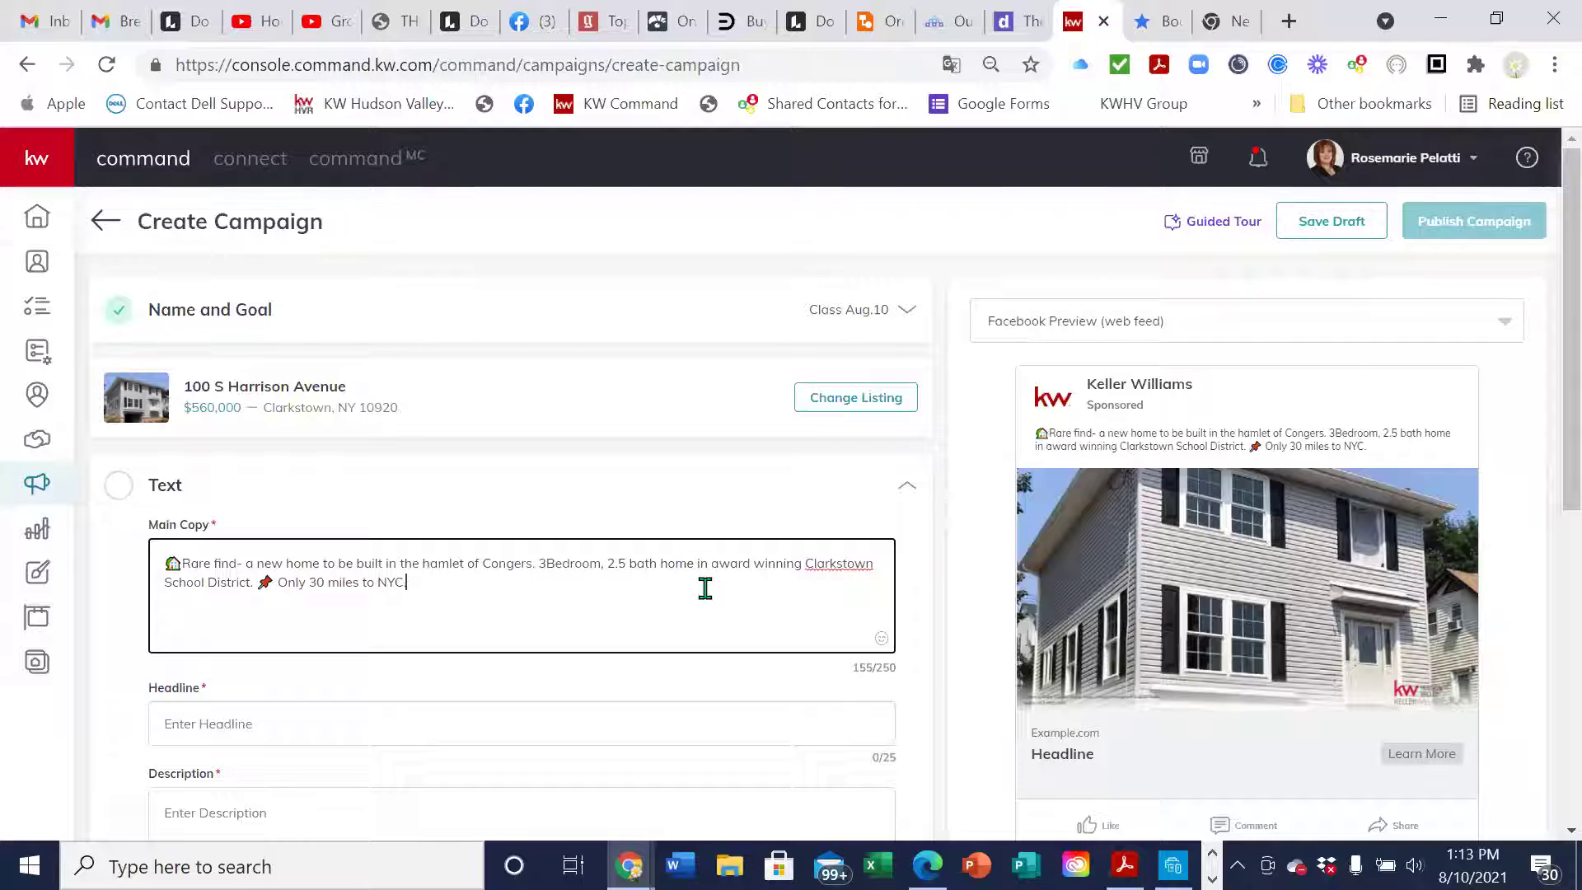
pyautogui.click(880, 641)
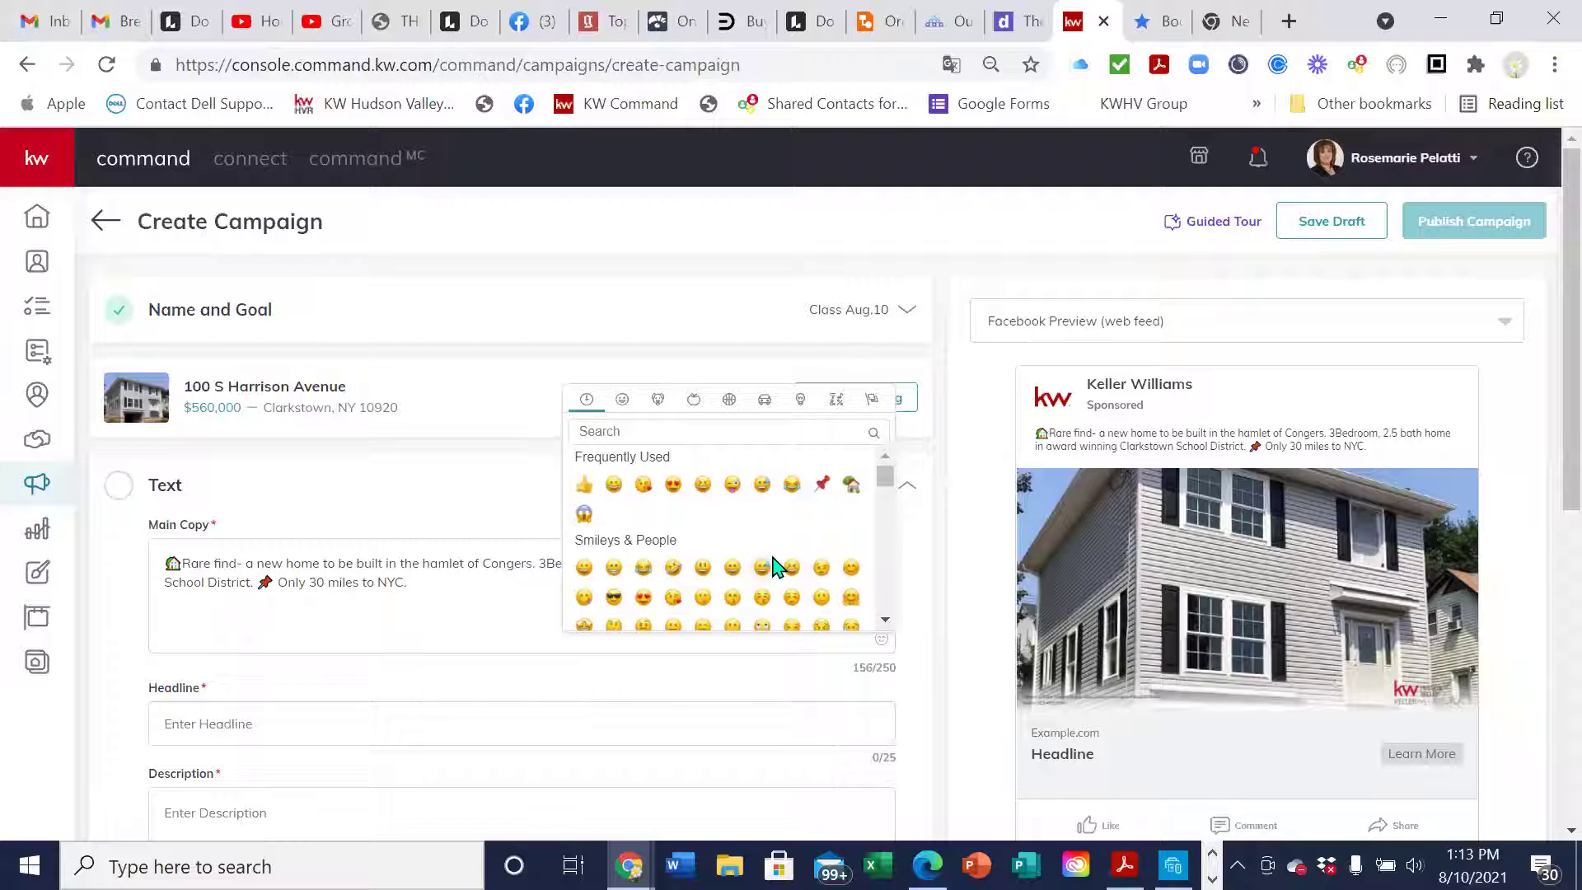
pyautogui.click(614, 597)
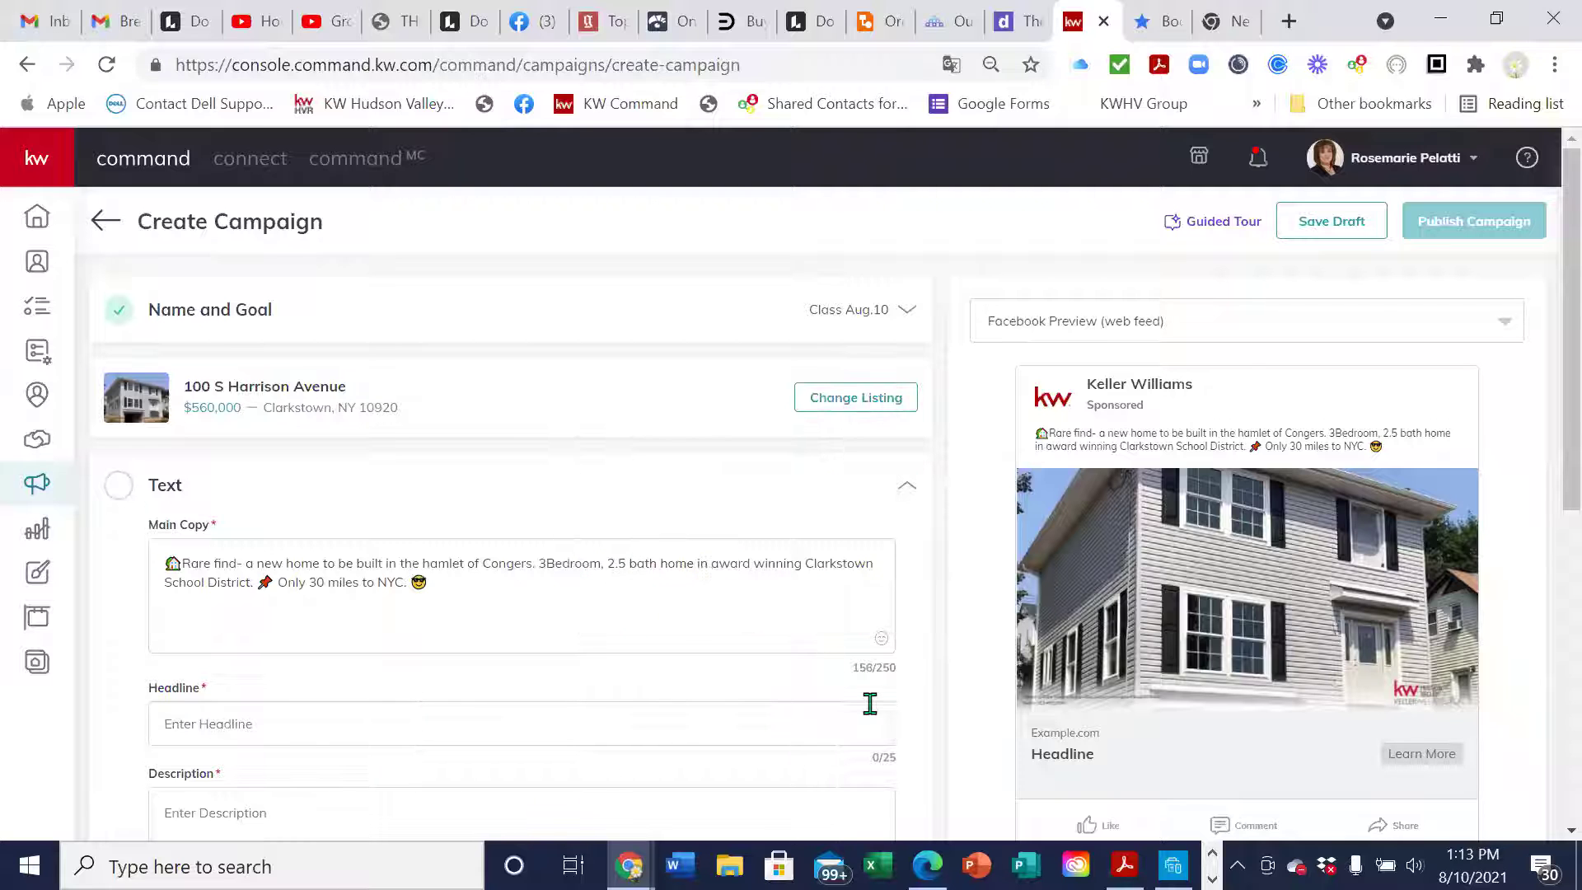
pyautogui.scroll(-2, 775, 659)
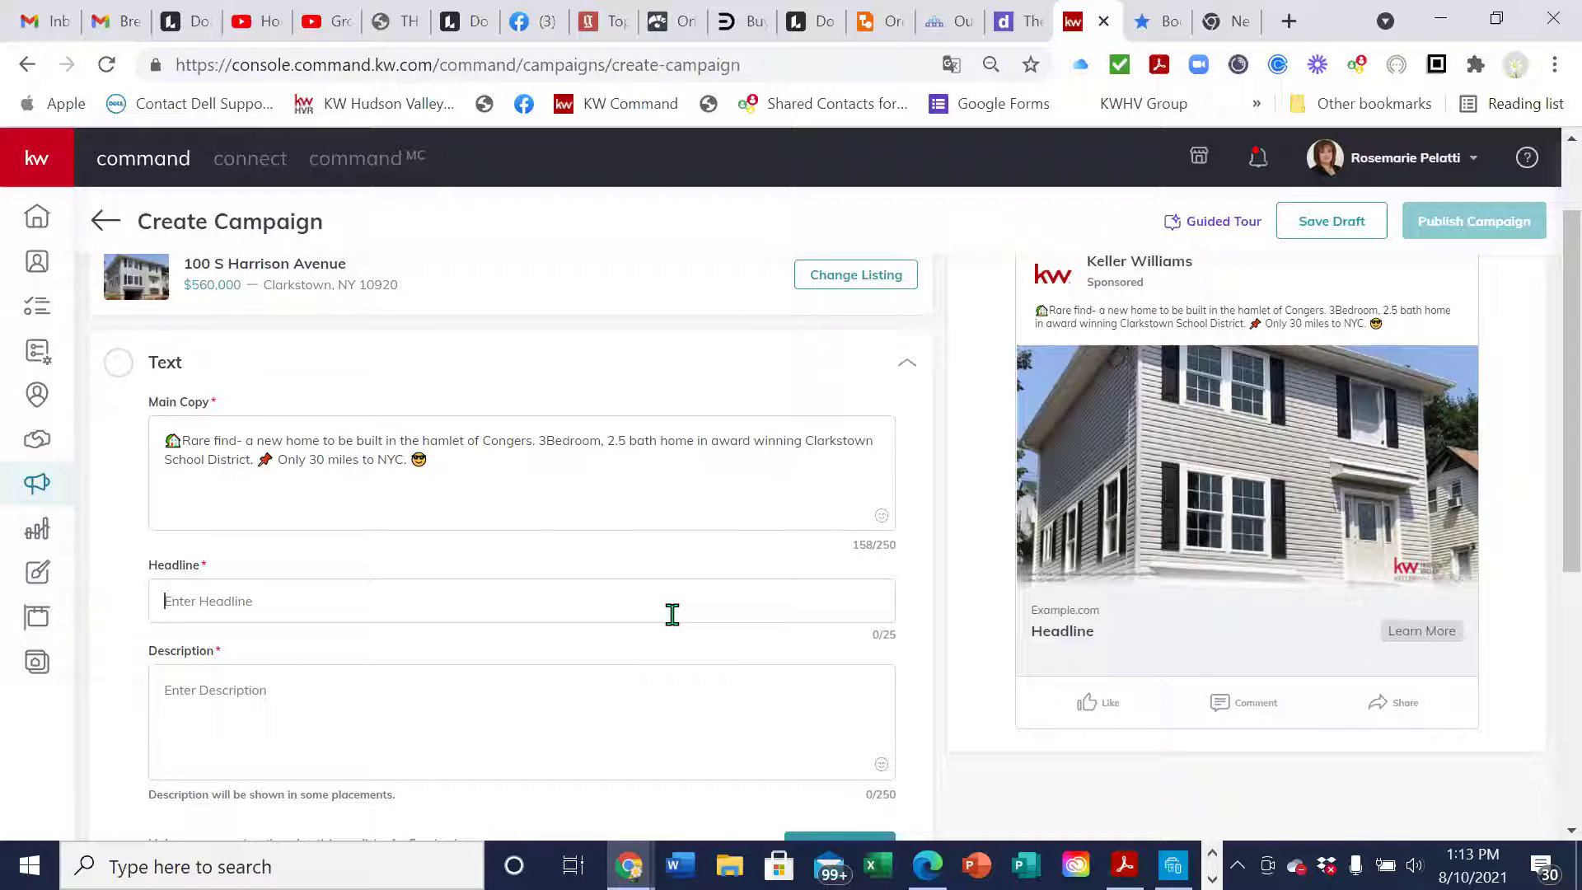
# - Enter the headline 'Open House Sun 8/15, 2-4', discarding the 'Click Here for pictures' draft
pyautogui.write('Clic')
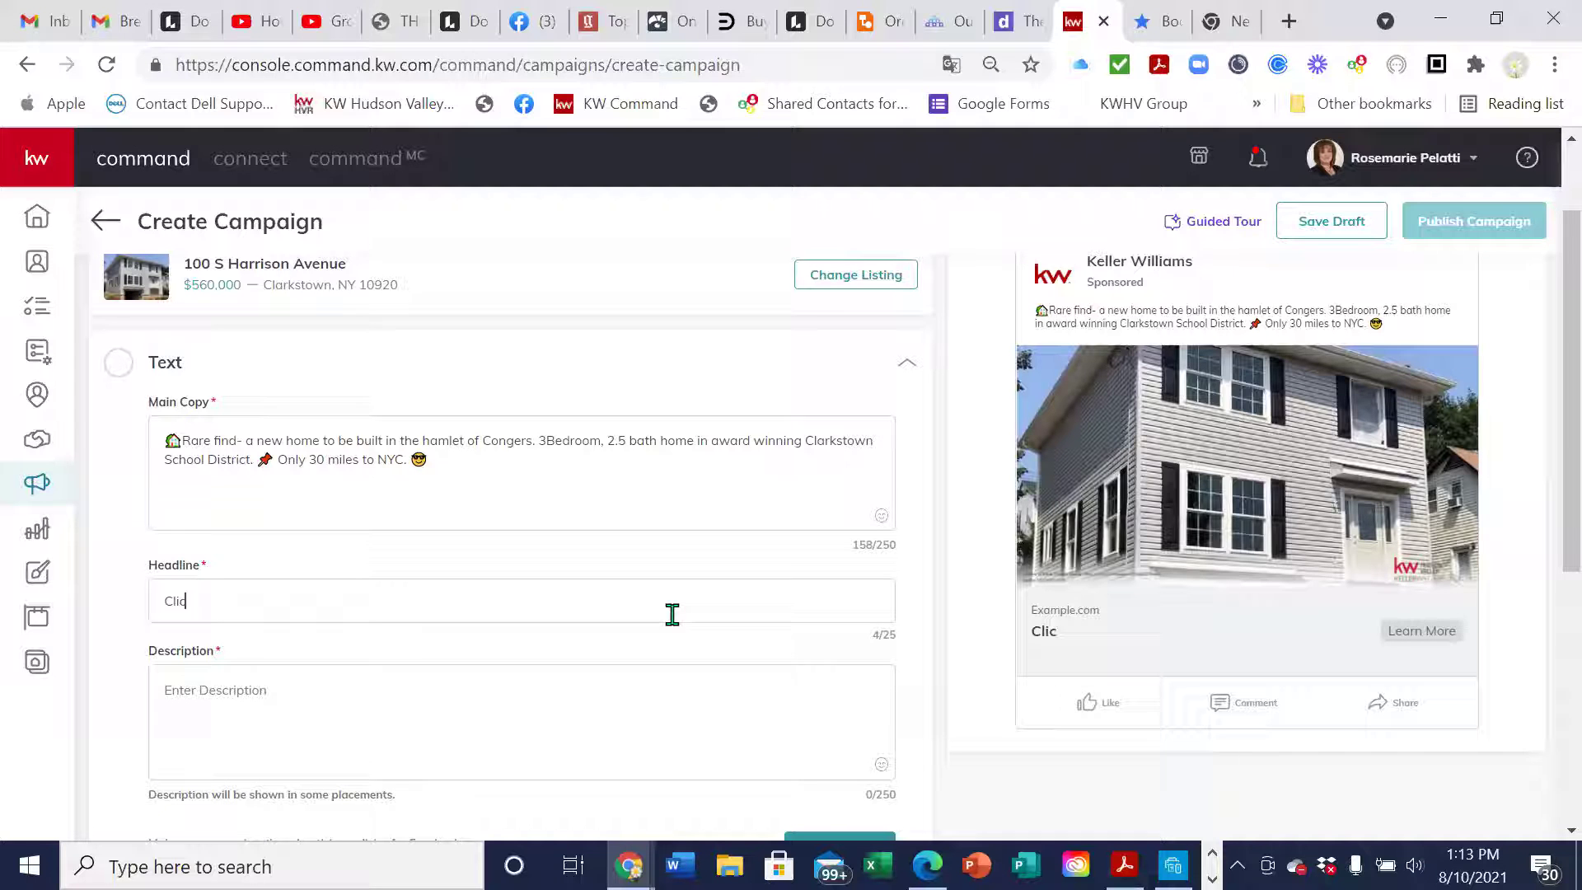
pyautogui.write('k Here for d')
pyautogui.press('BackSpace')
pyautogui.write('pictures,')
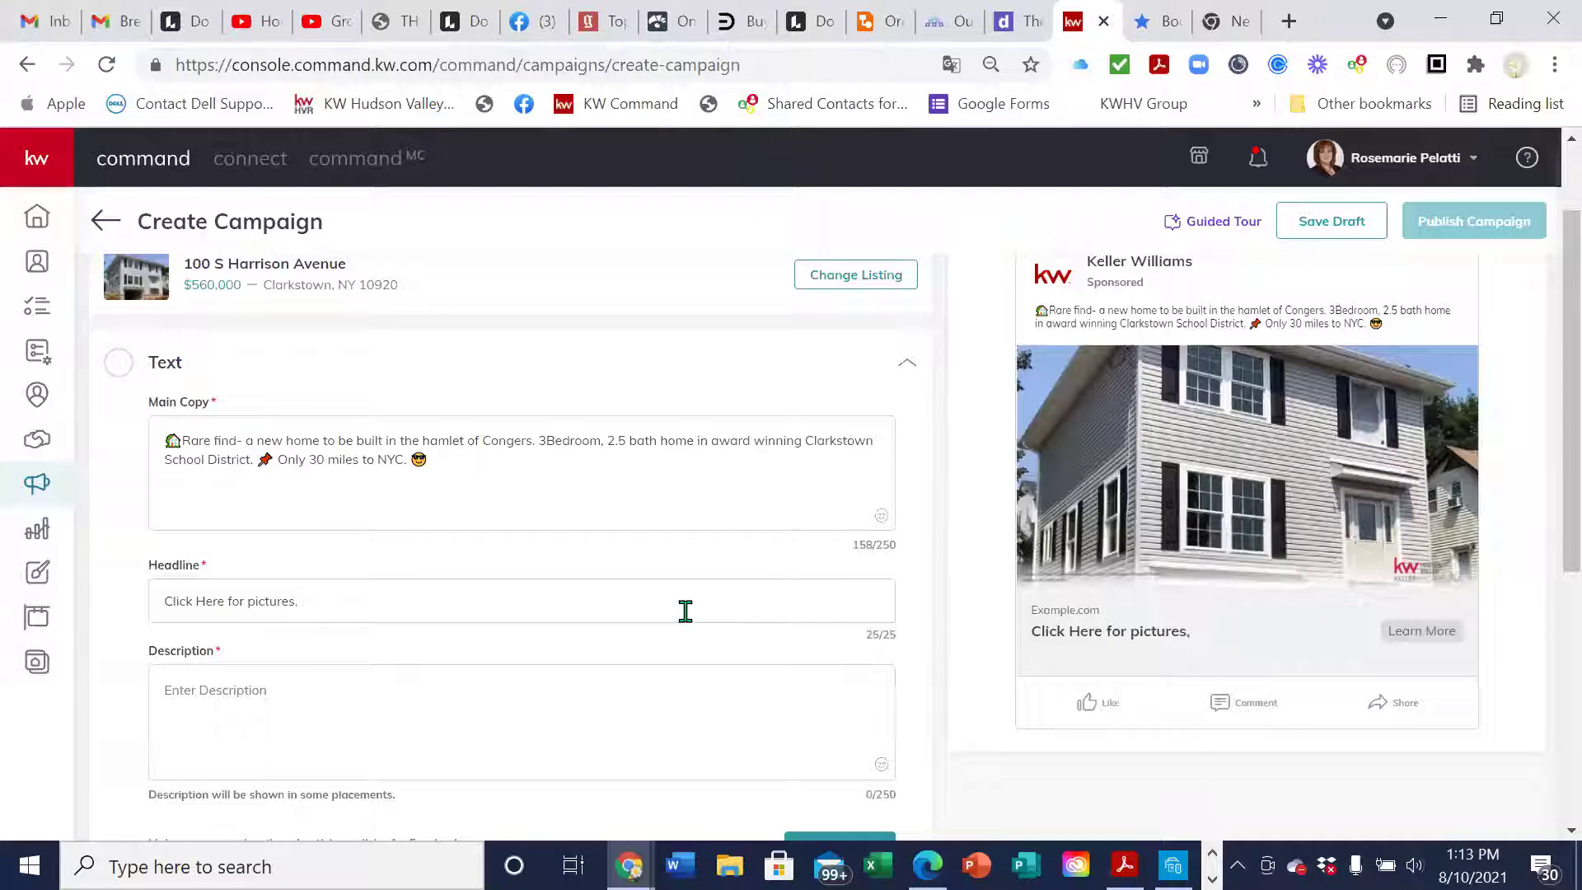
pyautogui.press('BackSpace')
pyautogui.press('BackSpace')
pyautogui.press('BackSpace')
pyautogui.press('BackSpace')
pyautogui.press('BackSpace')
pyautogui.press('BackSpace')
pyautogui.press('BackSpace')
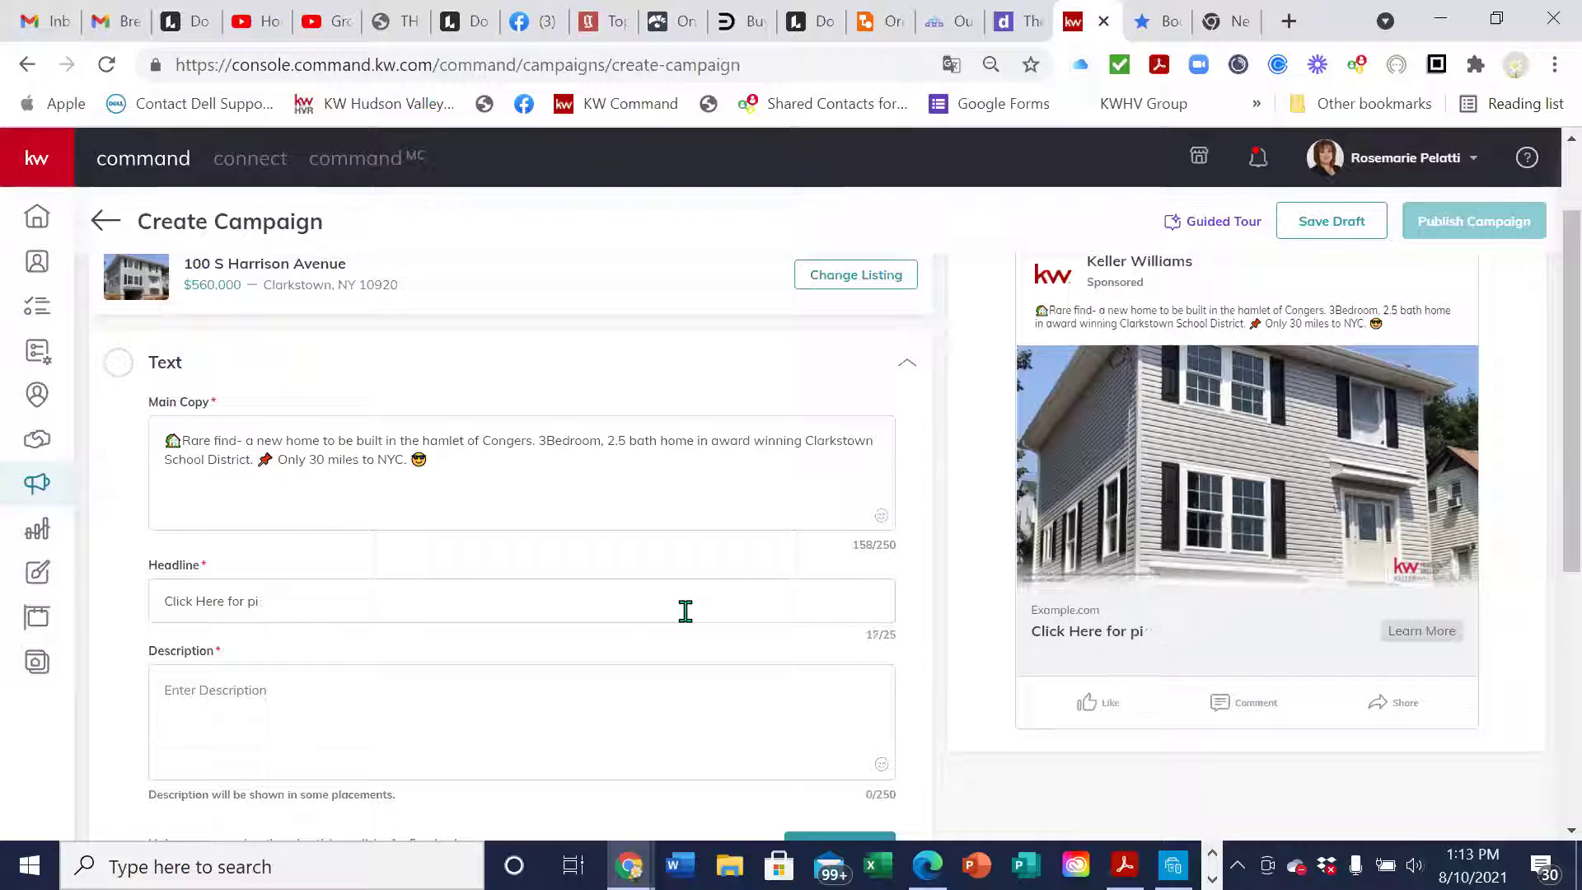
pyautogui.press('BackSpace')
pyautogui.press('BackSpace')
pyautogui.press('BackSpace')
pyautogui.press('BackSpace')
pyautogui.press('BackSpace')
pyautogui.press('BackSpace')
pyautogui.press('BackSpace')
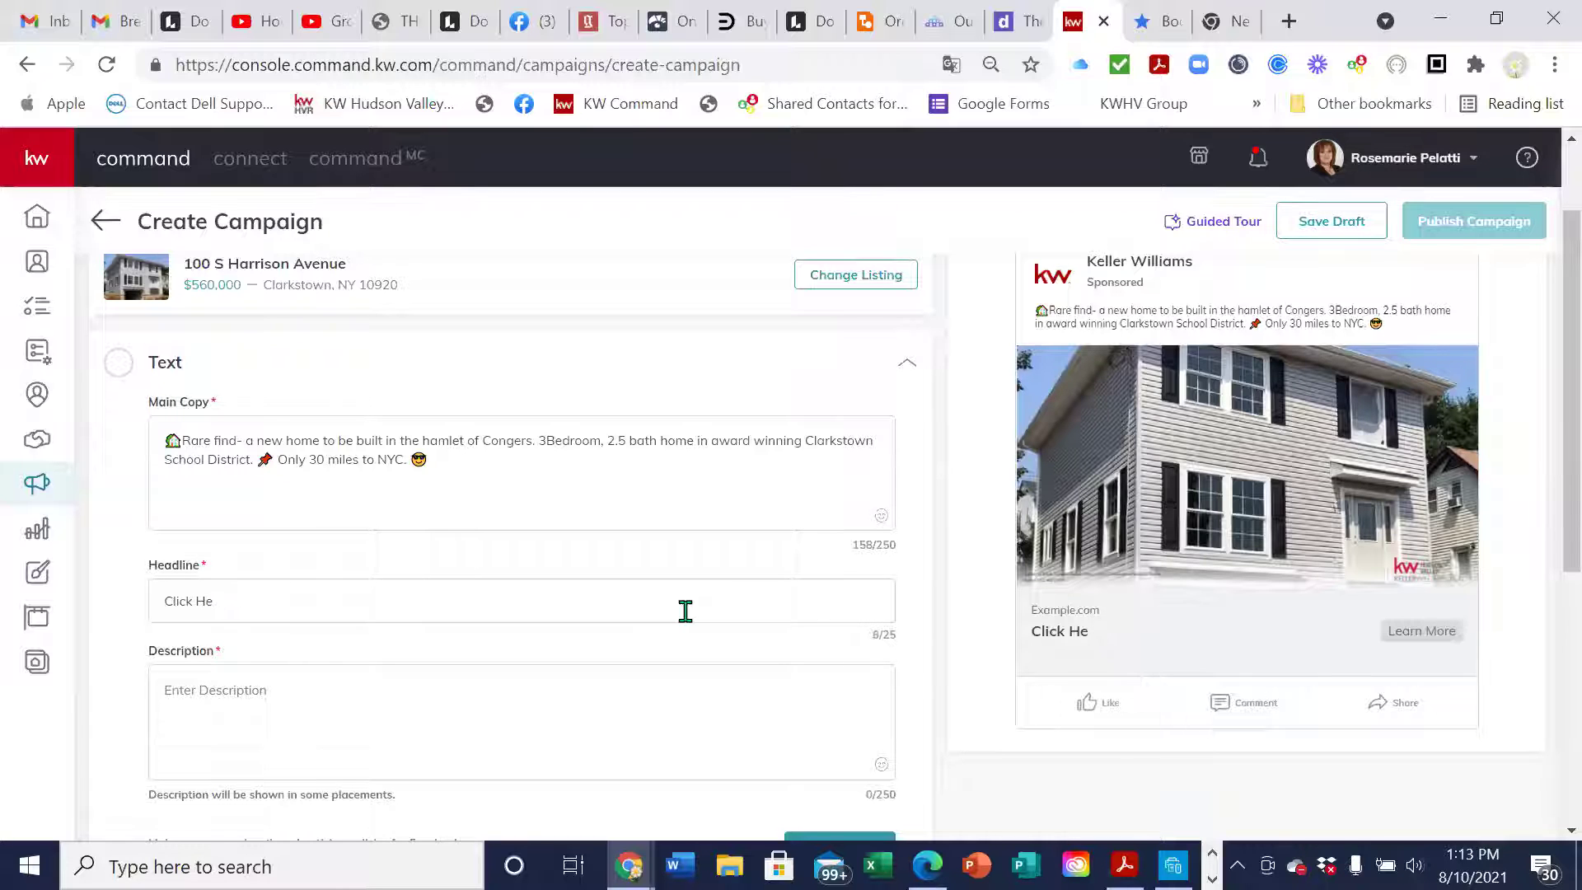
pyautogui.press('BackSpace')
pyautogui.press('BackSpace')
pyautogui.press('BackSpace')
pyautogui.press('BackSpace')
pyautogui.press('BackSpace')
pyautogui.press('BackSpace')
pyautogui.write('Open House Sun 8/15')
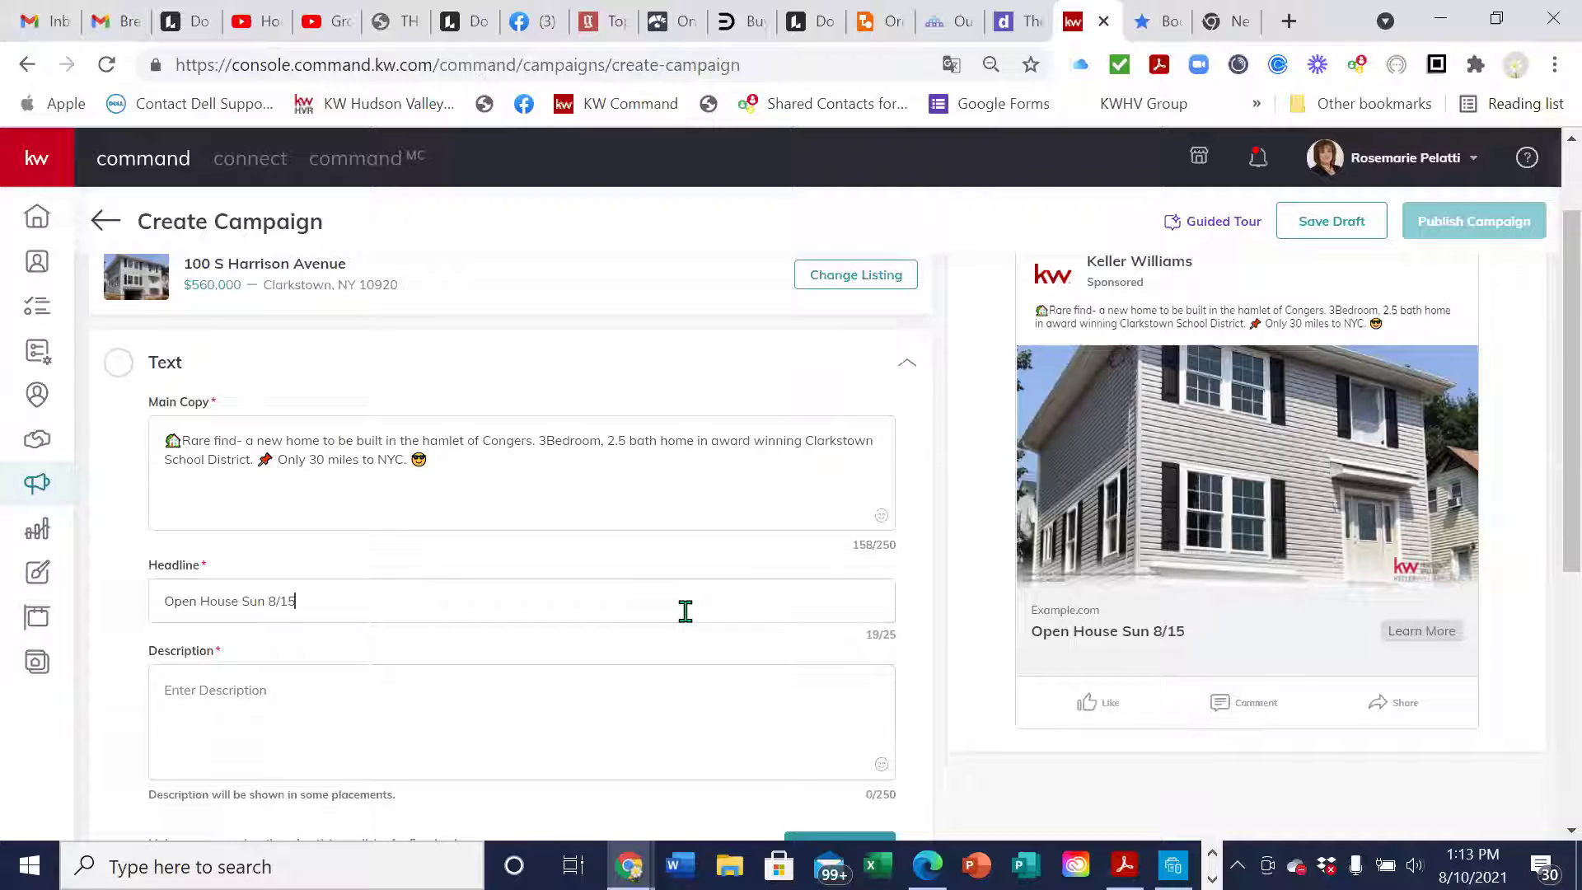
pyautogui.write('2')
# - End the main copy with 'Click below for pictures, details and price' plus a pointing-down emoji
pyautogui.click(632, 458)
pyautogui.rightClick(581, 474)
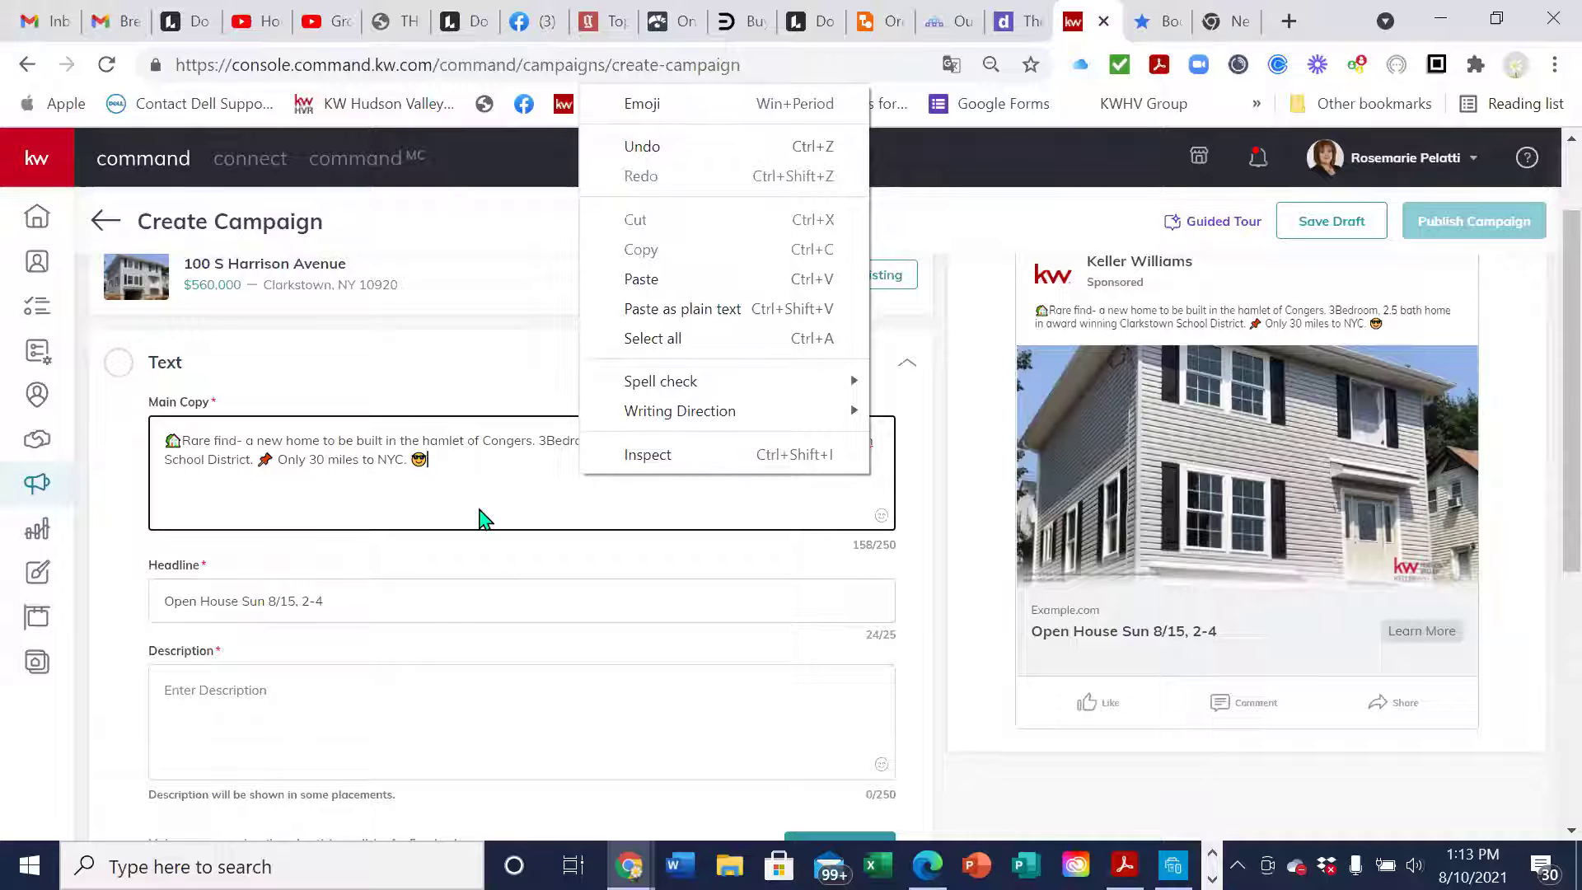
pyautogui.click(440, 667)
pyautogui.write('Cl')
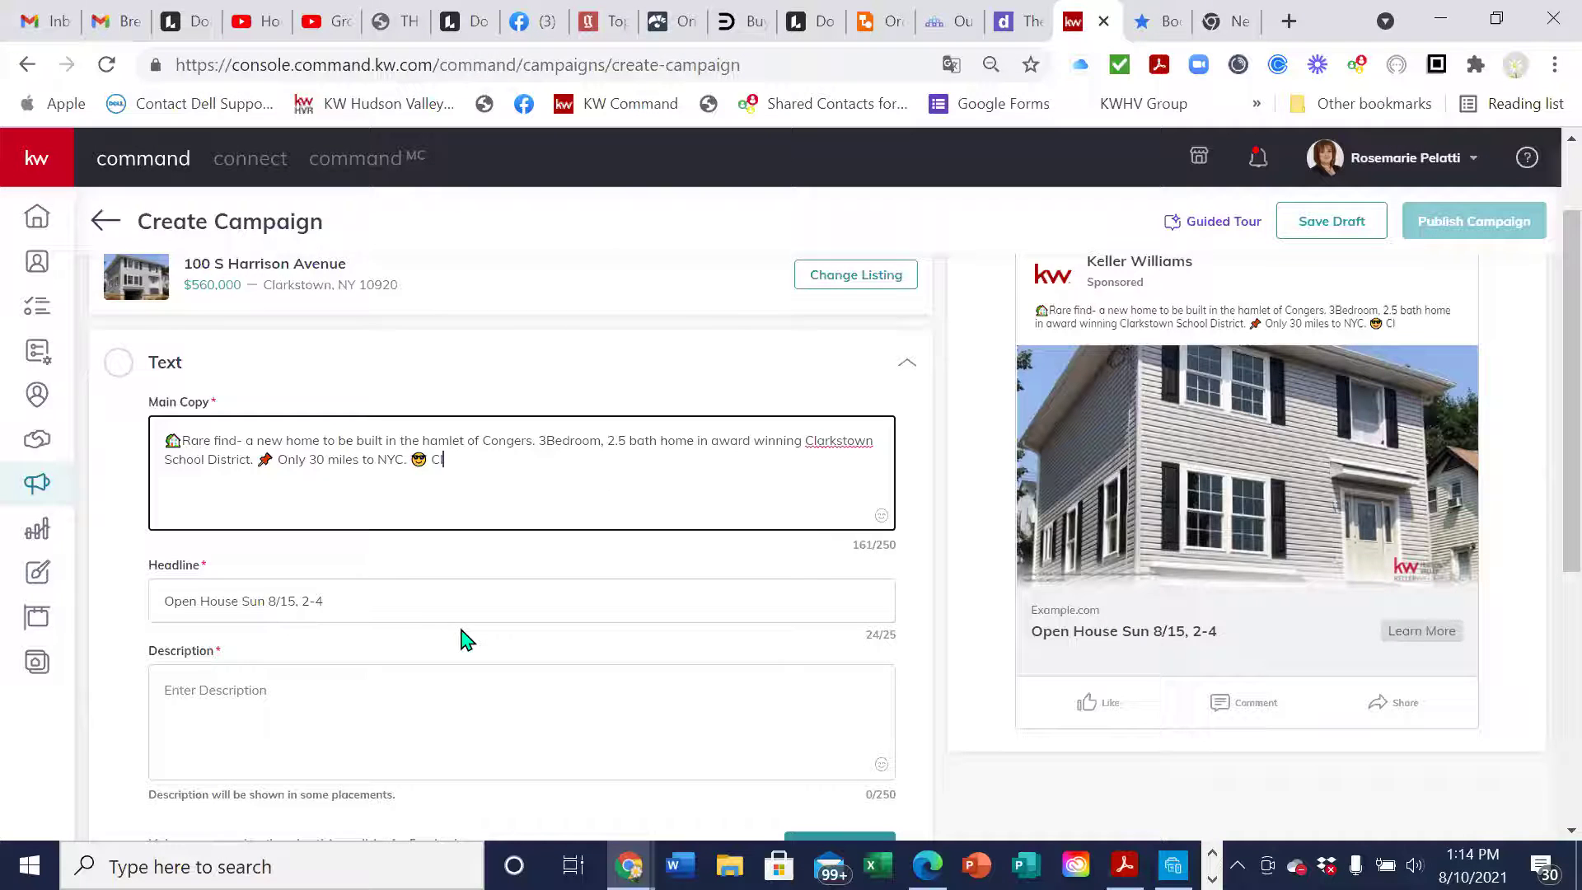
pyautogui.write('ick below for ')
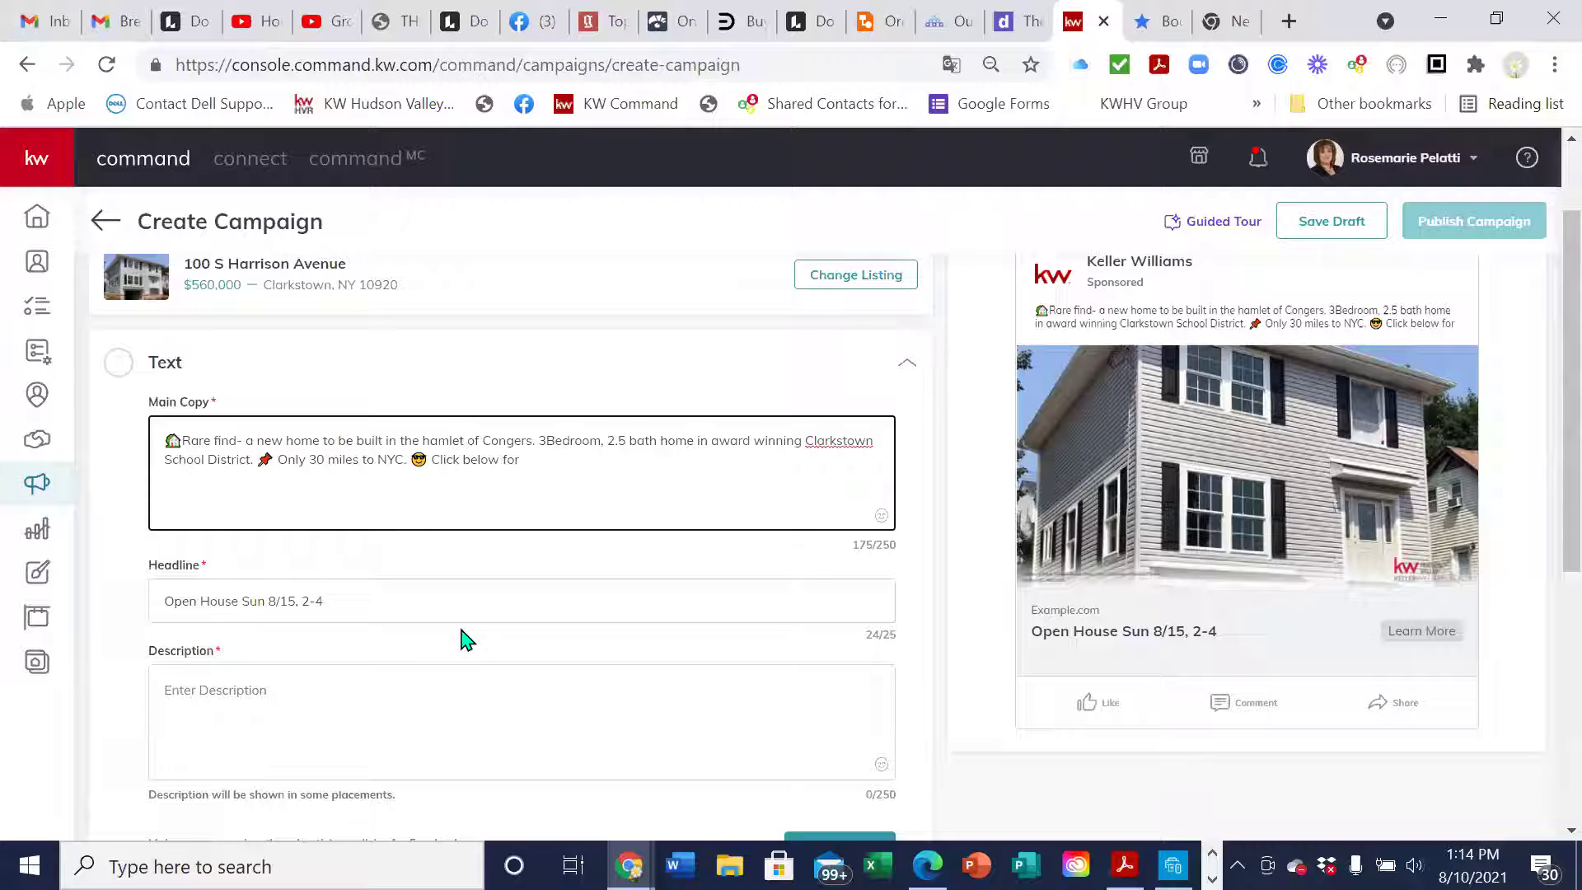
pyautogui.write('pictures.')
pyautogui.write(' details and price')
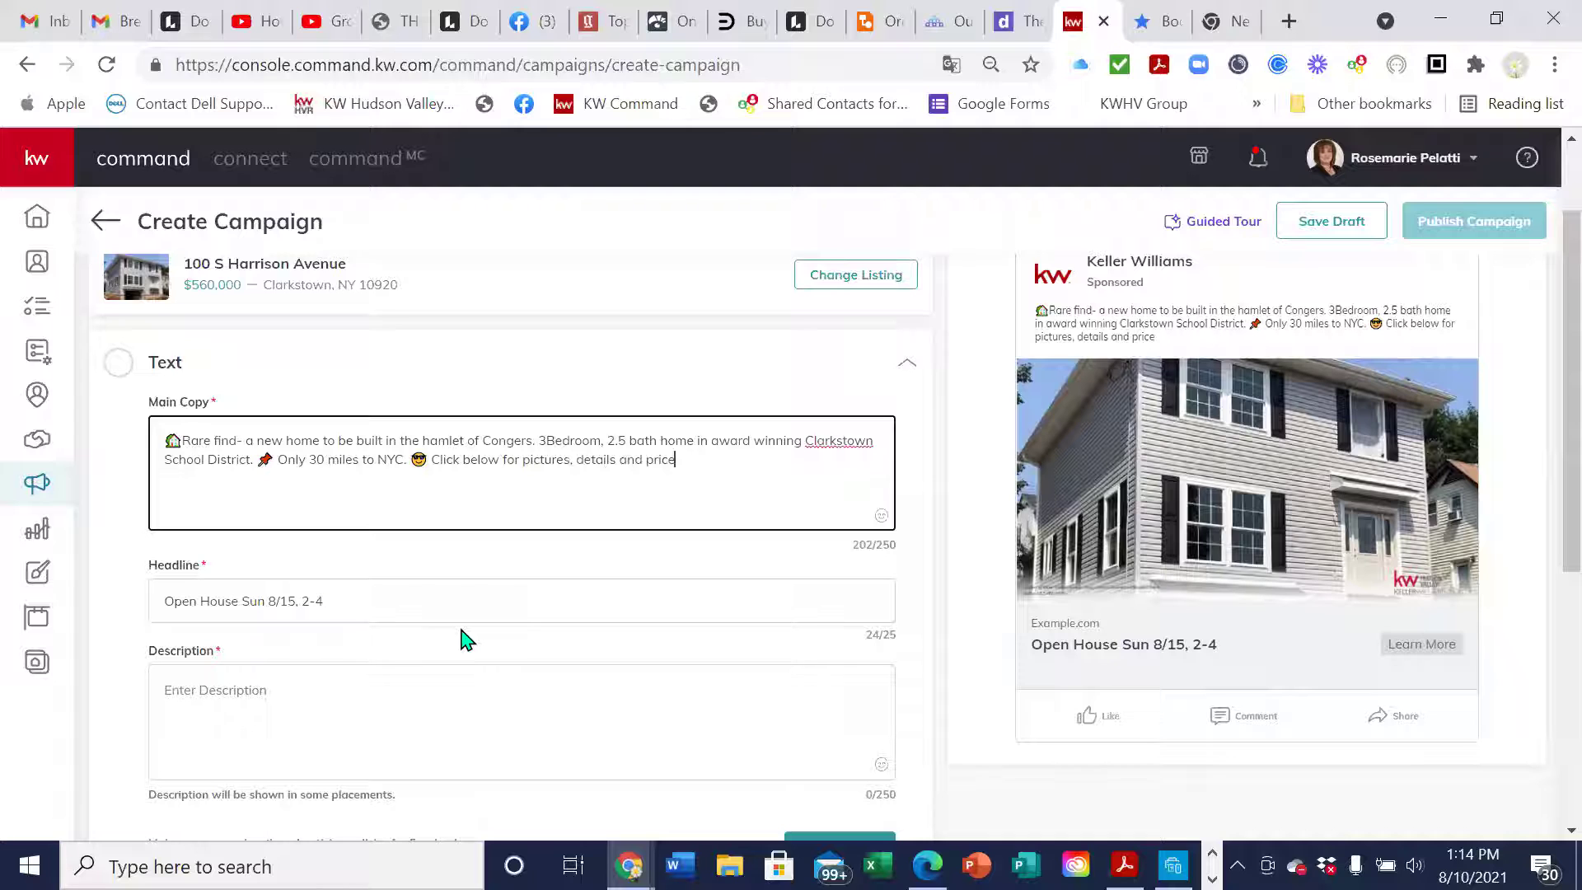
pyautogui.click(881, 519)
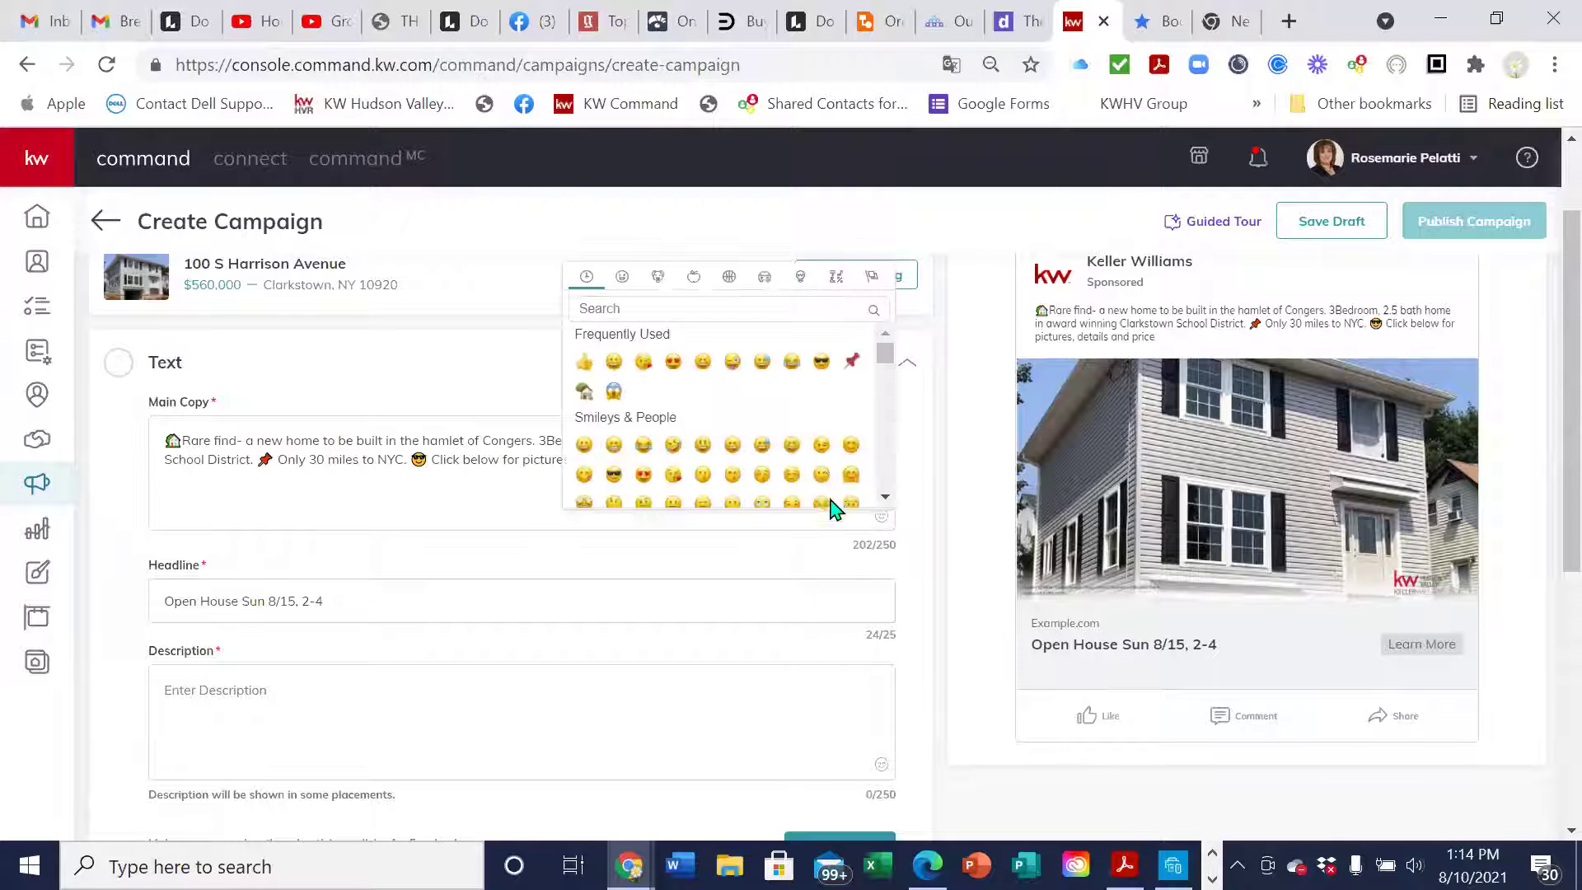
pyautogui.click(726, 307)
pyautogui.write('point ')
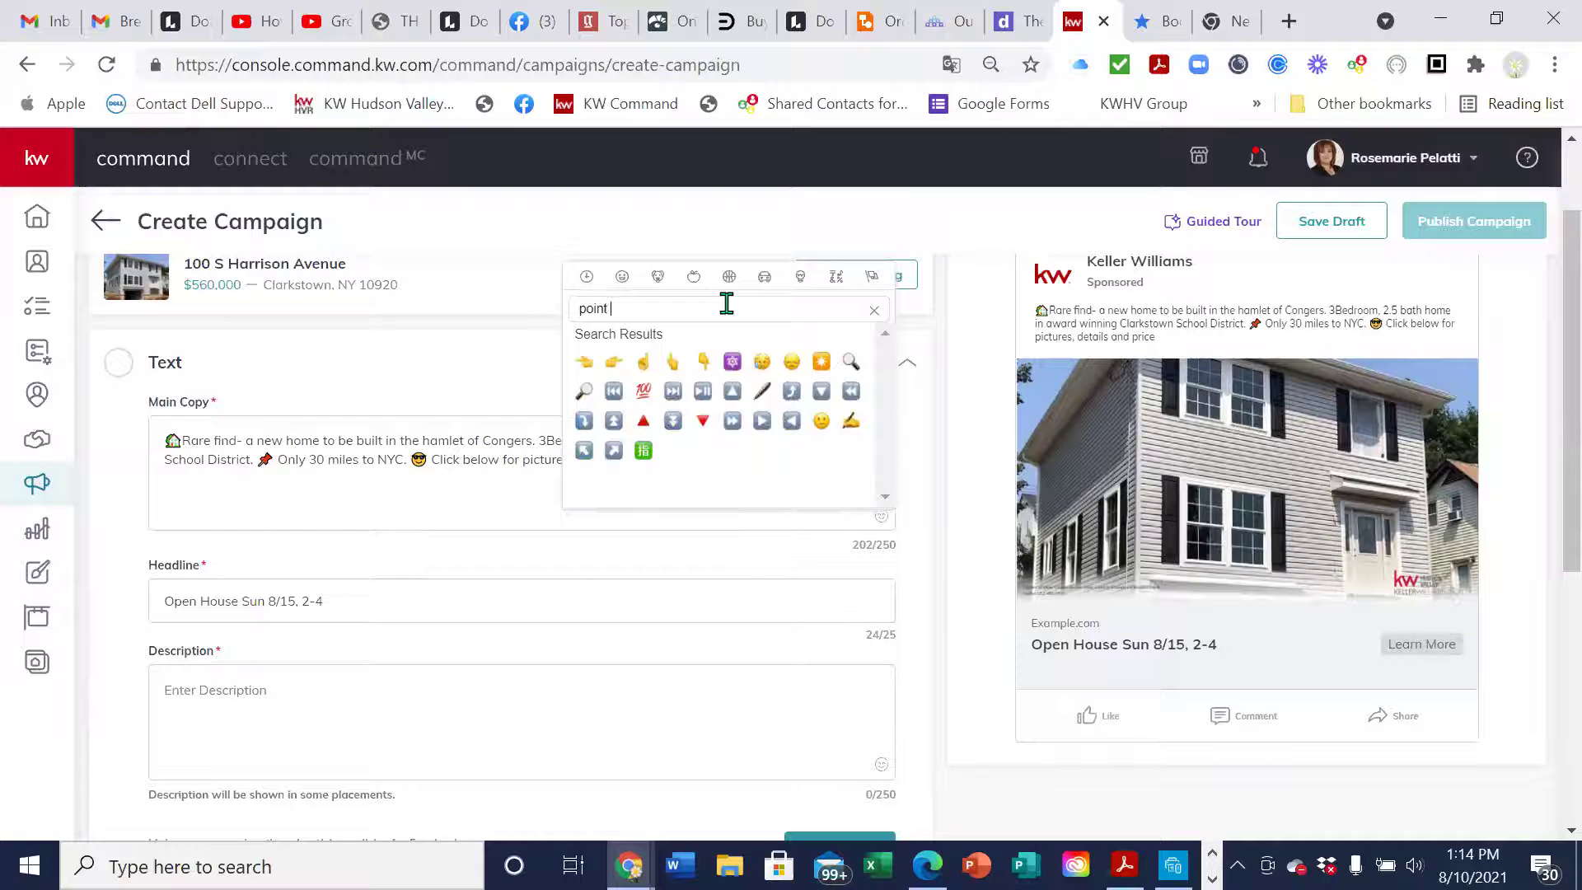
pyautogui.write('down')
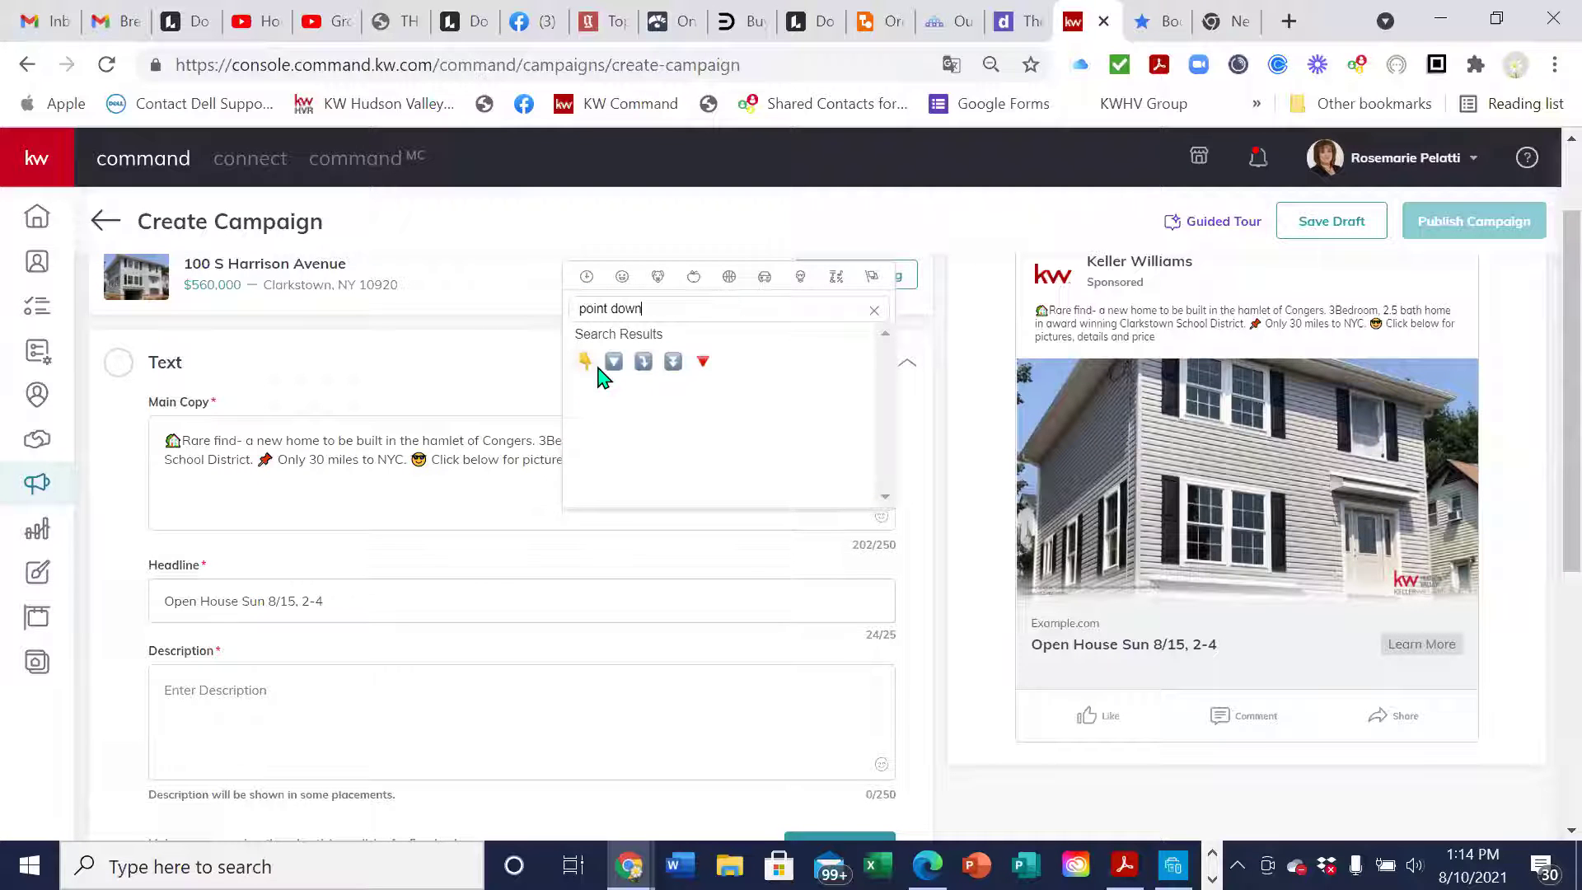
pyautogui.click(587, 363)
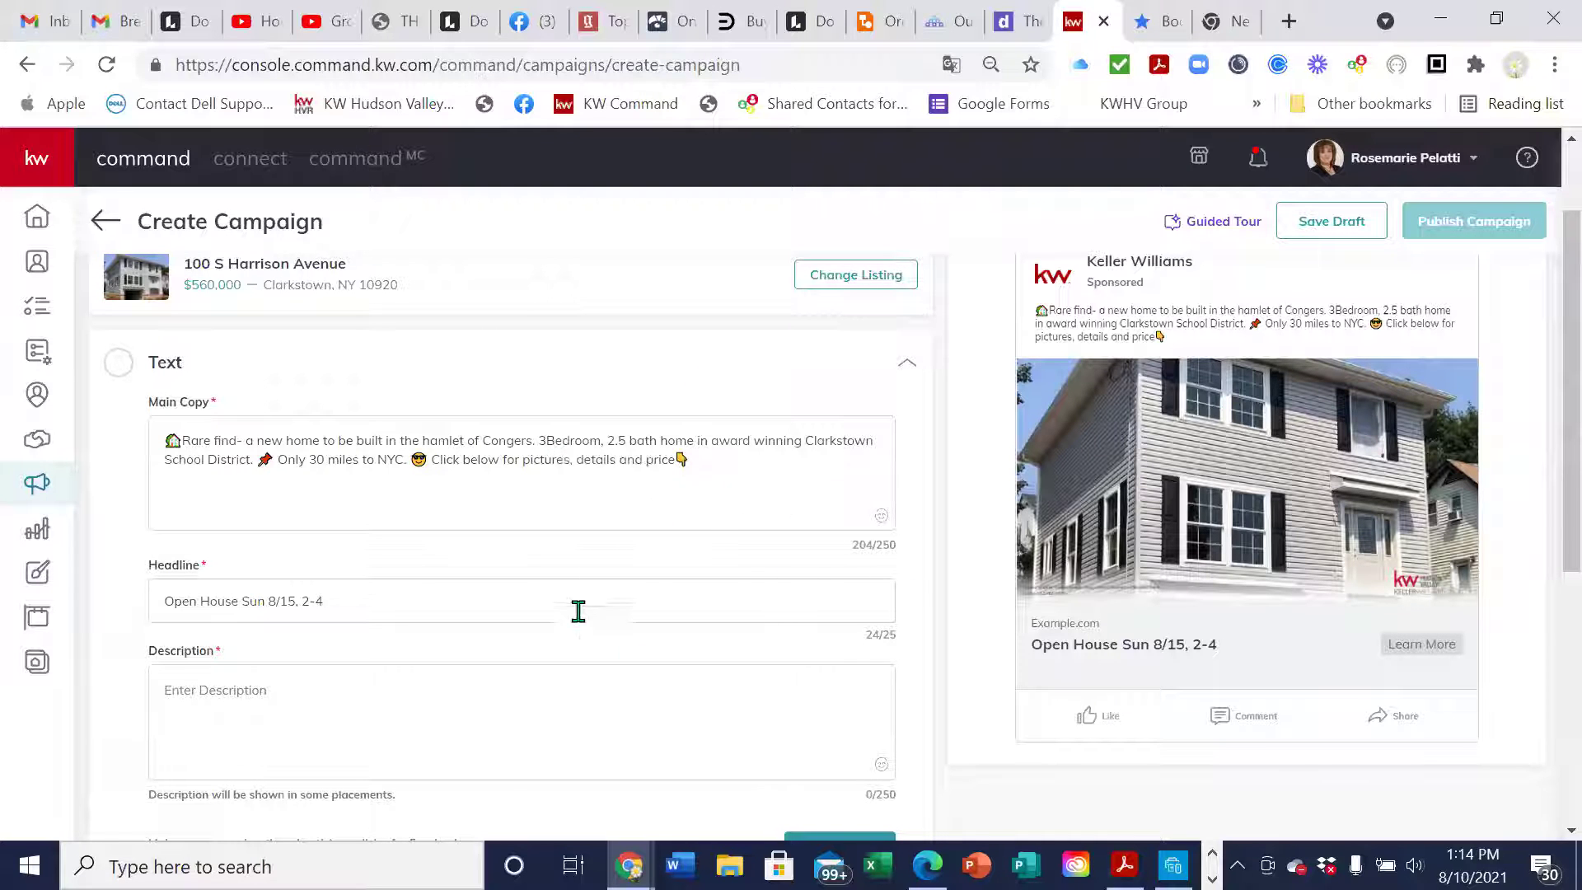
# - Switch the ad preview to Facebook Preview (web feed) and move into the Description box
pyautogui.scroll(2, 1325, 639)
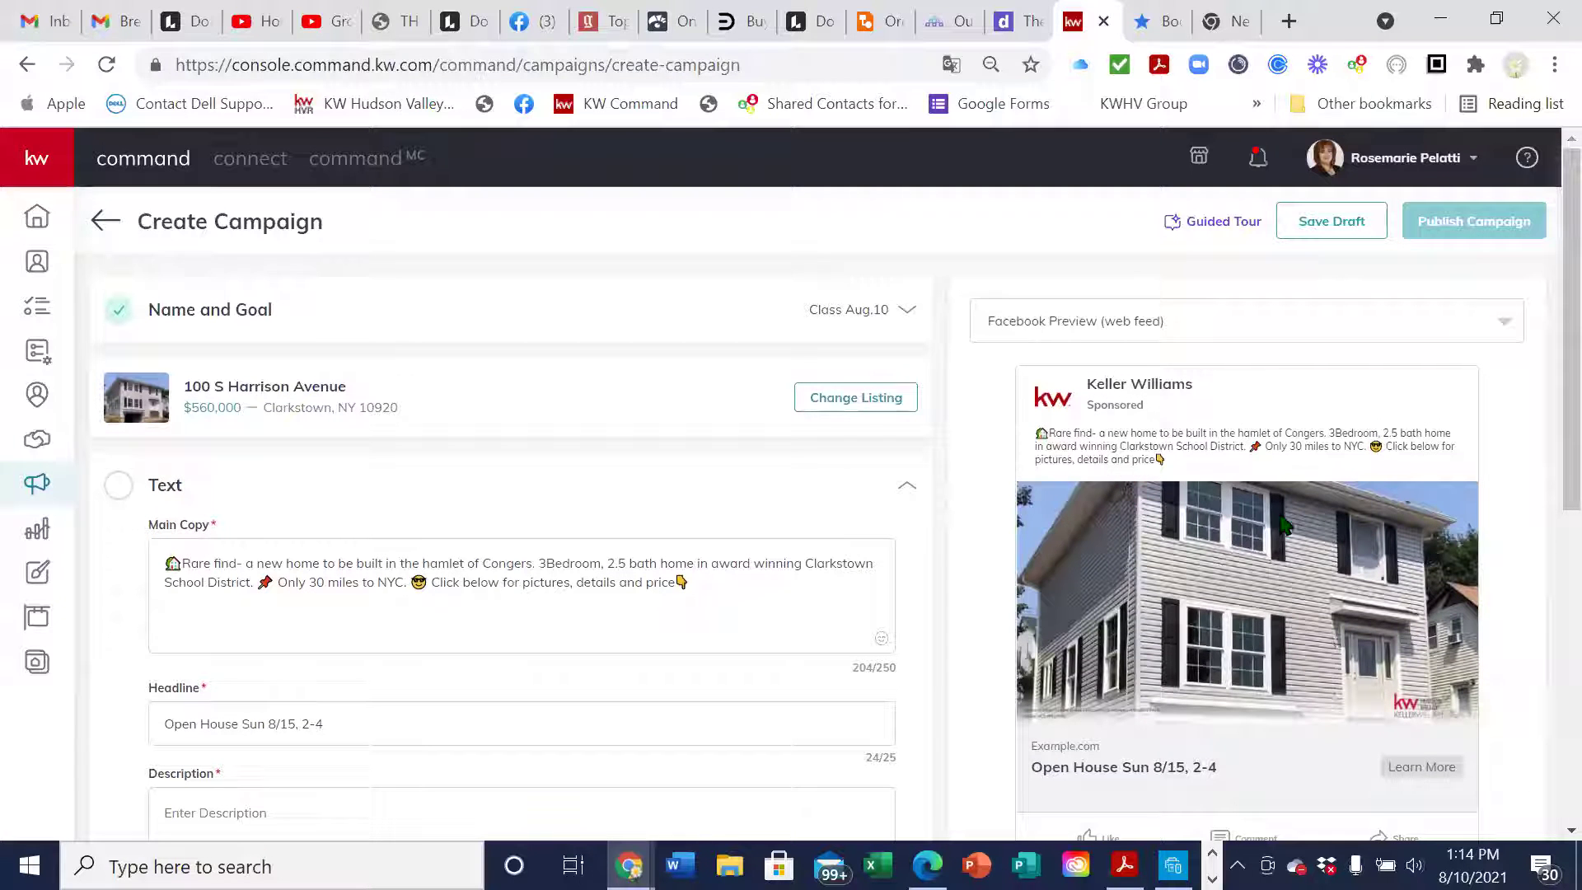
pyautogui.click(1225, 334)
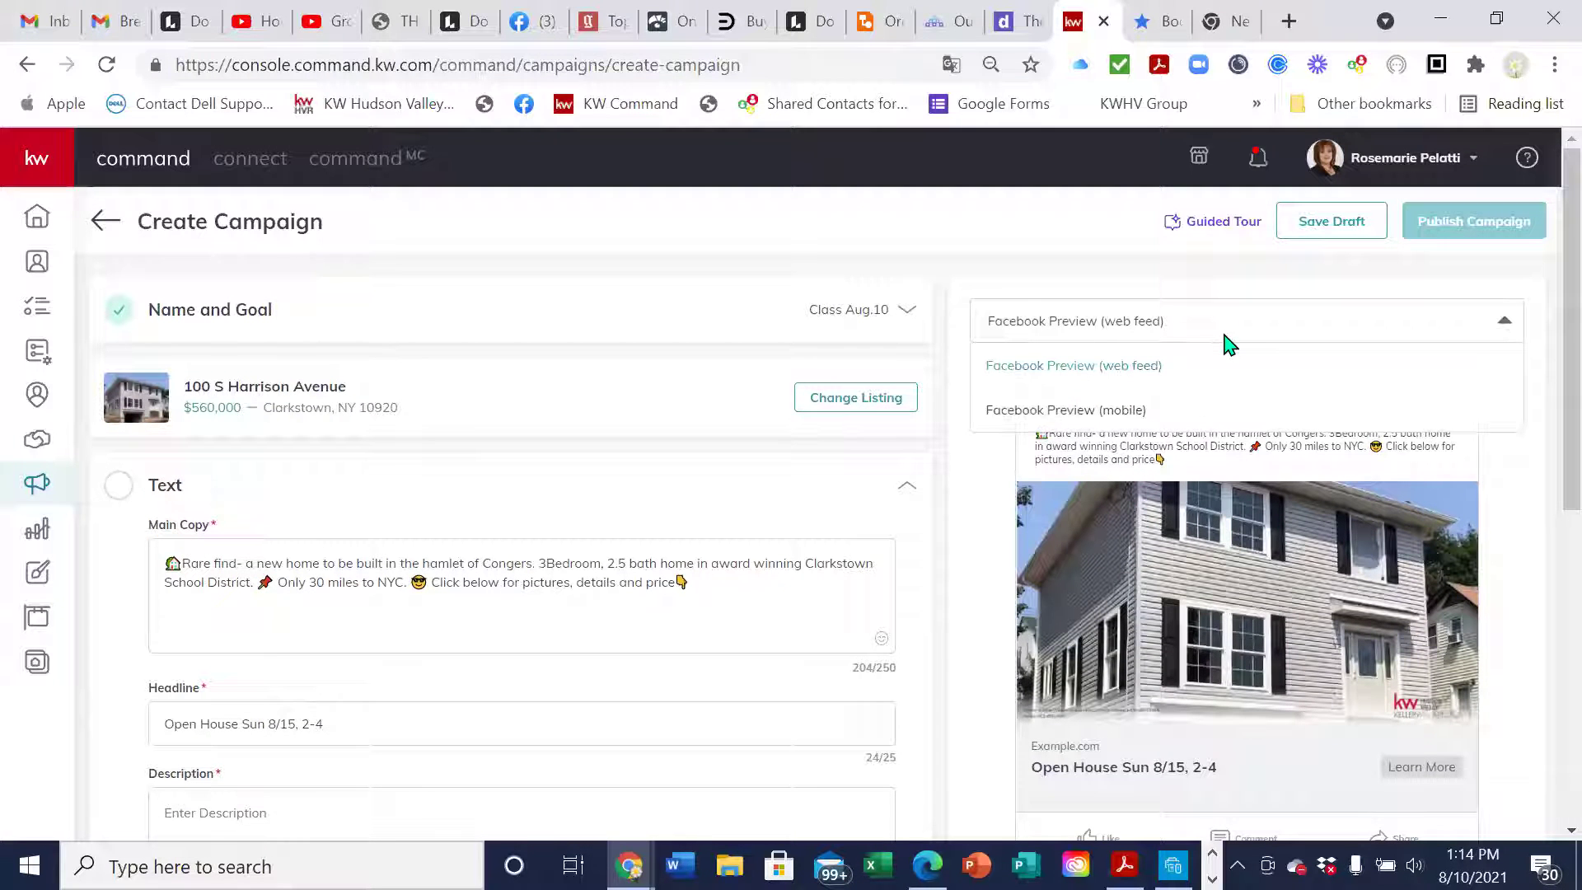
pyautogui.click(1207, 410)
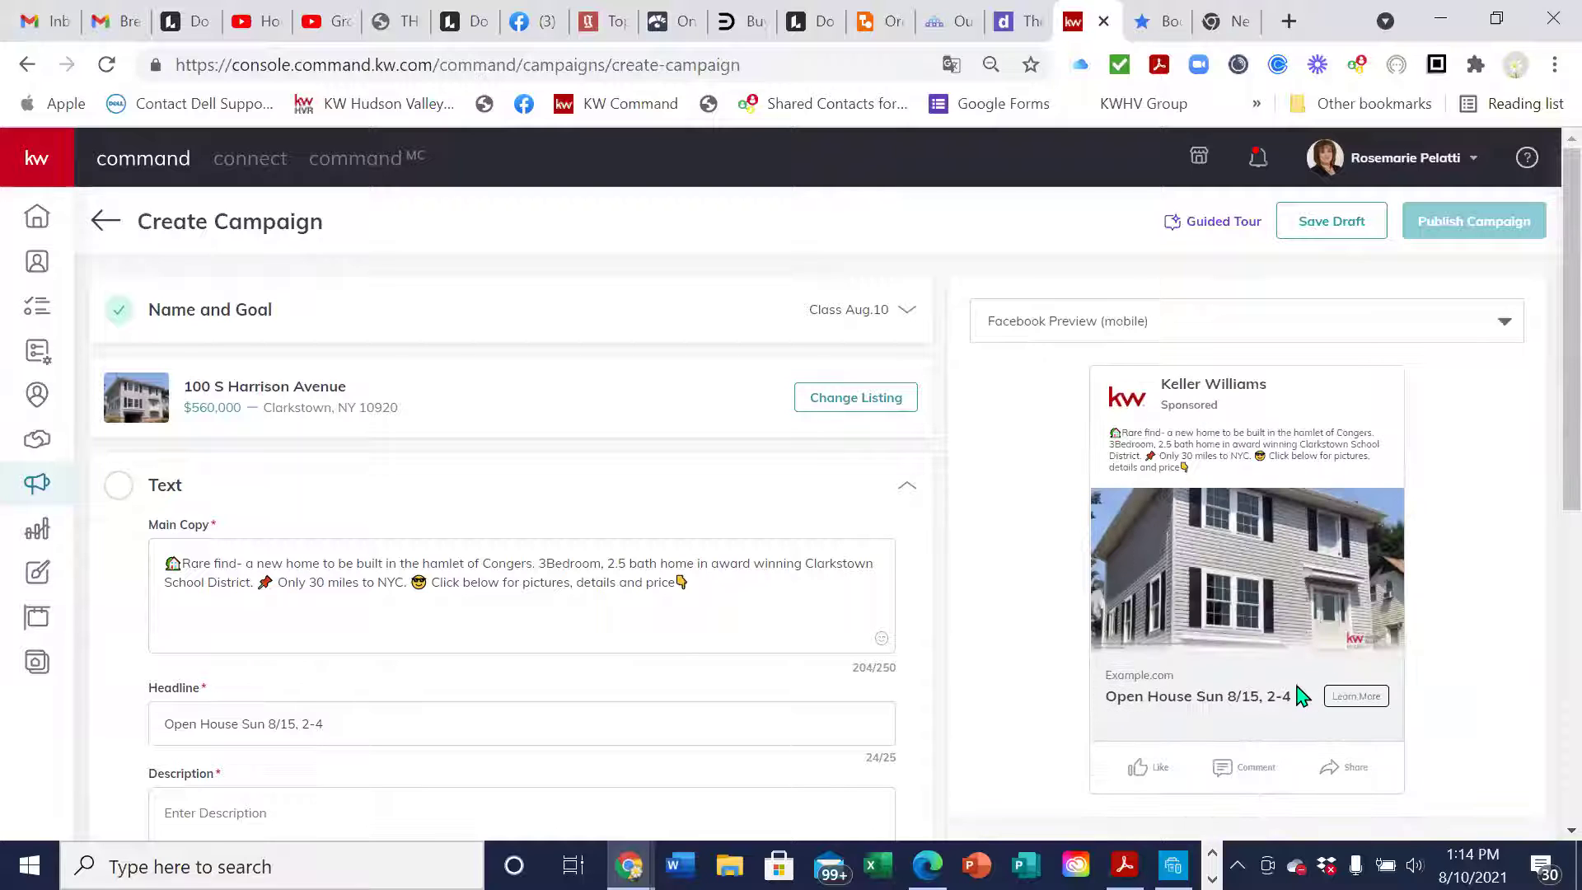
pyautogui.click(1368, 334)
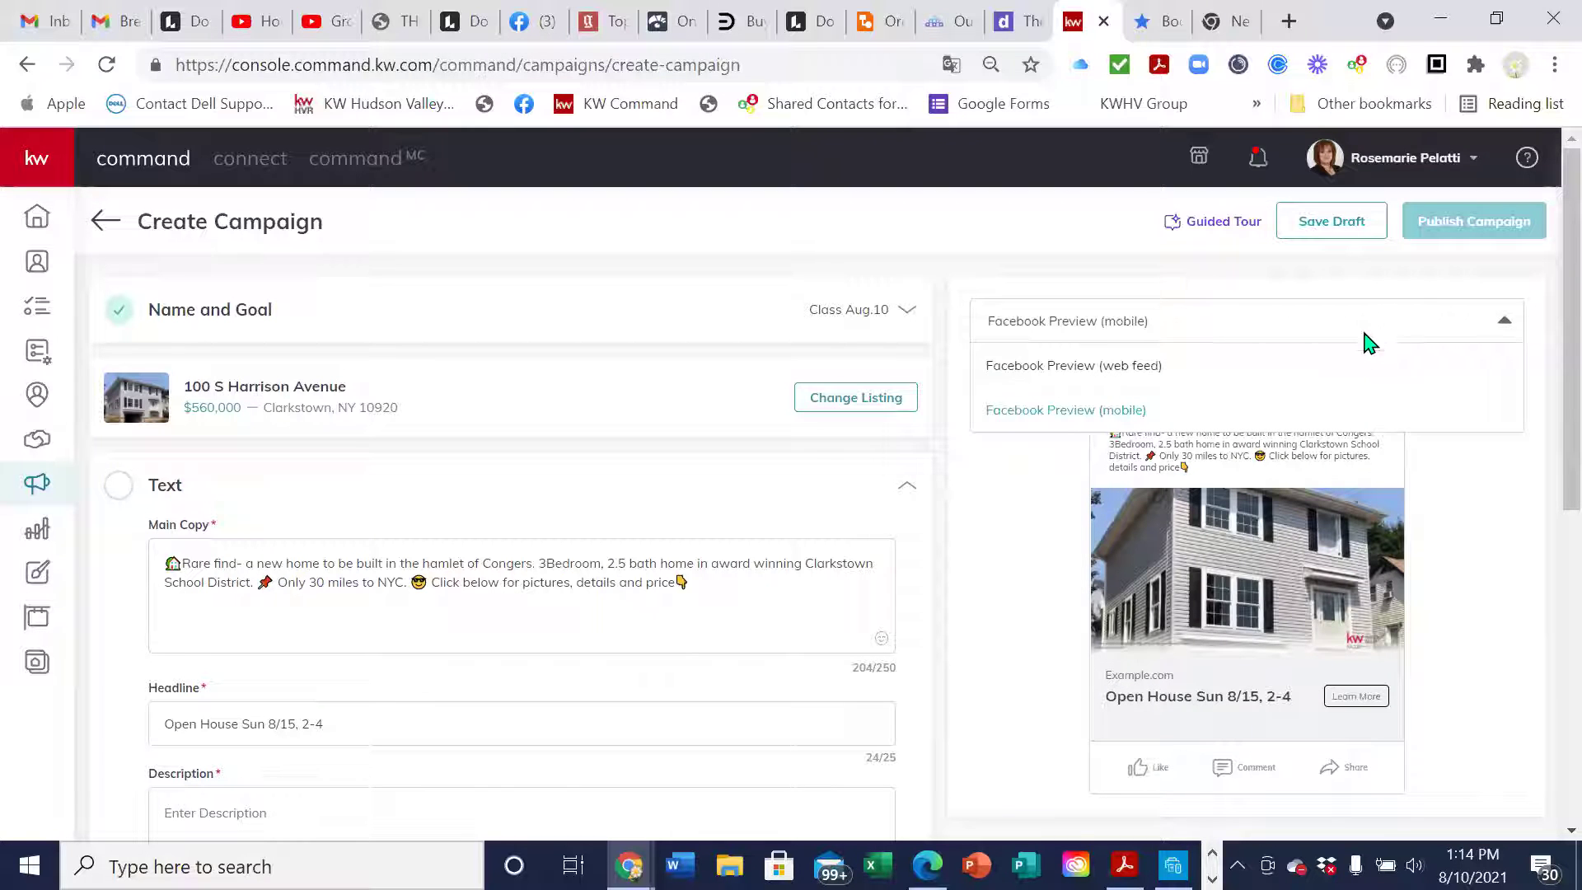
pyautogui.click(1354, 369)
pyautogui.scroll(-2, 854, 657)
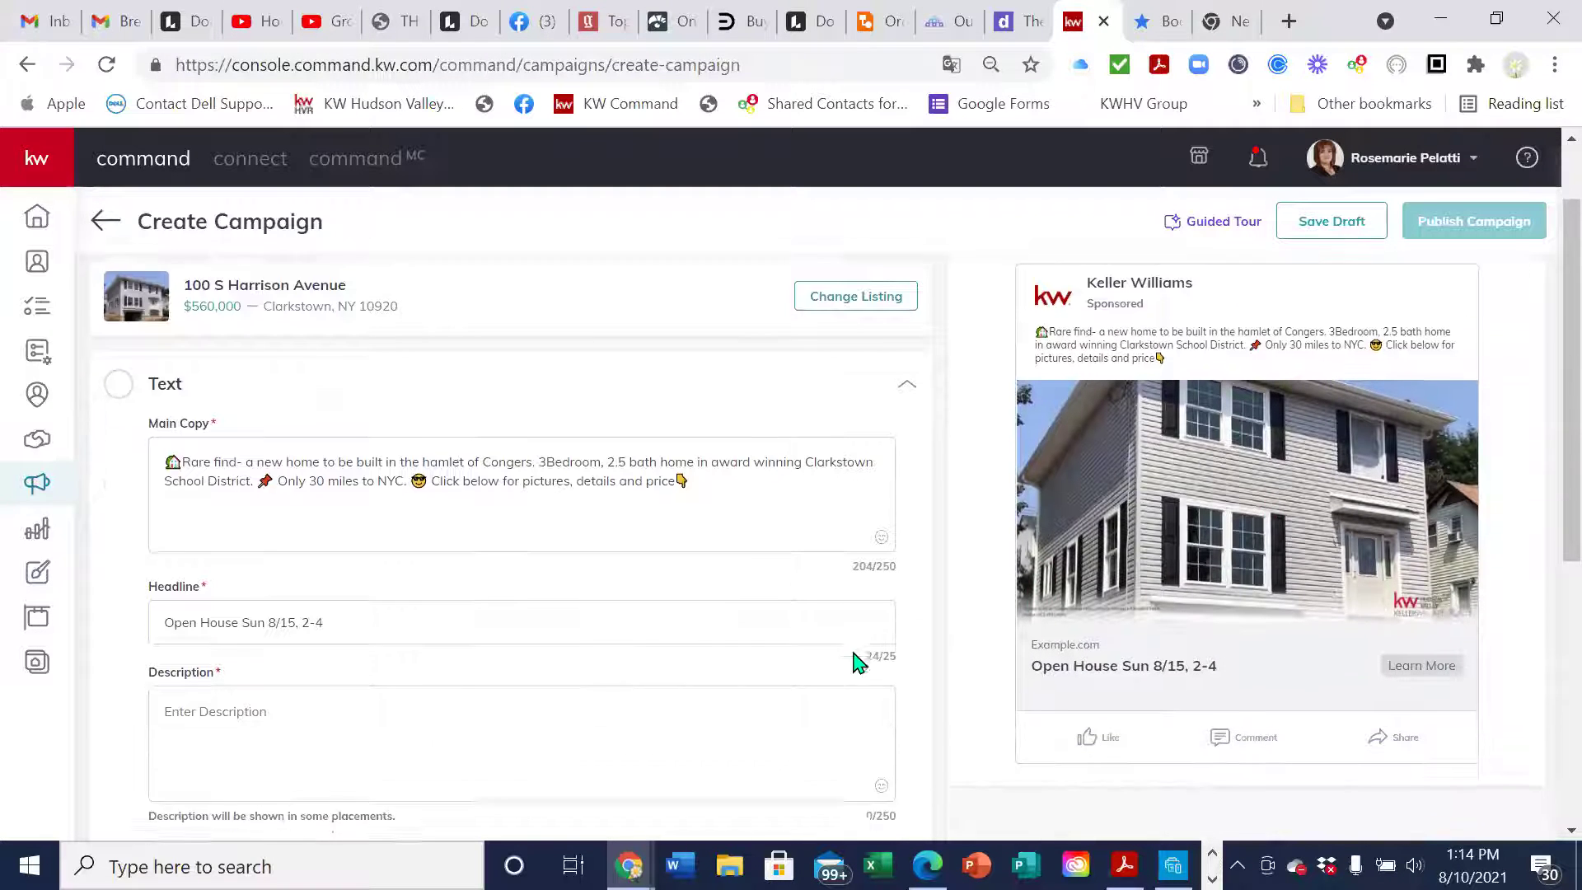
pyautogui.scroll(-2, 646, 622)
pyautogui.click(651, 583)
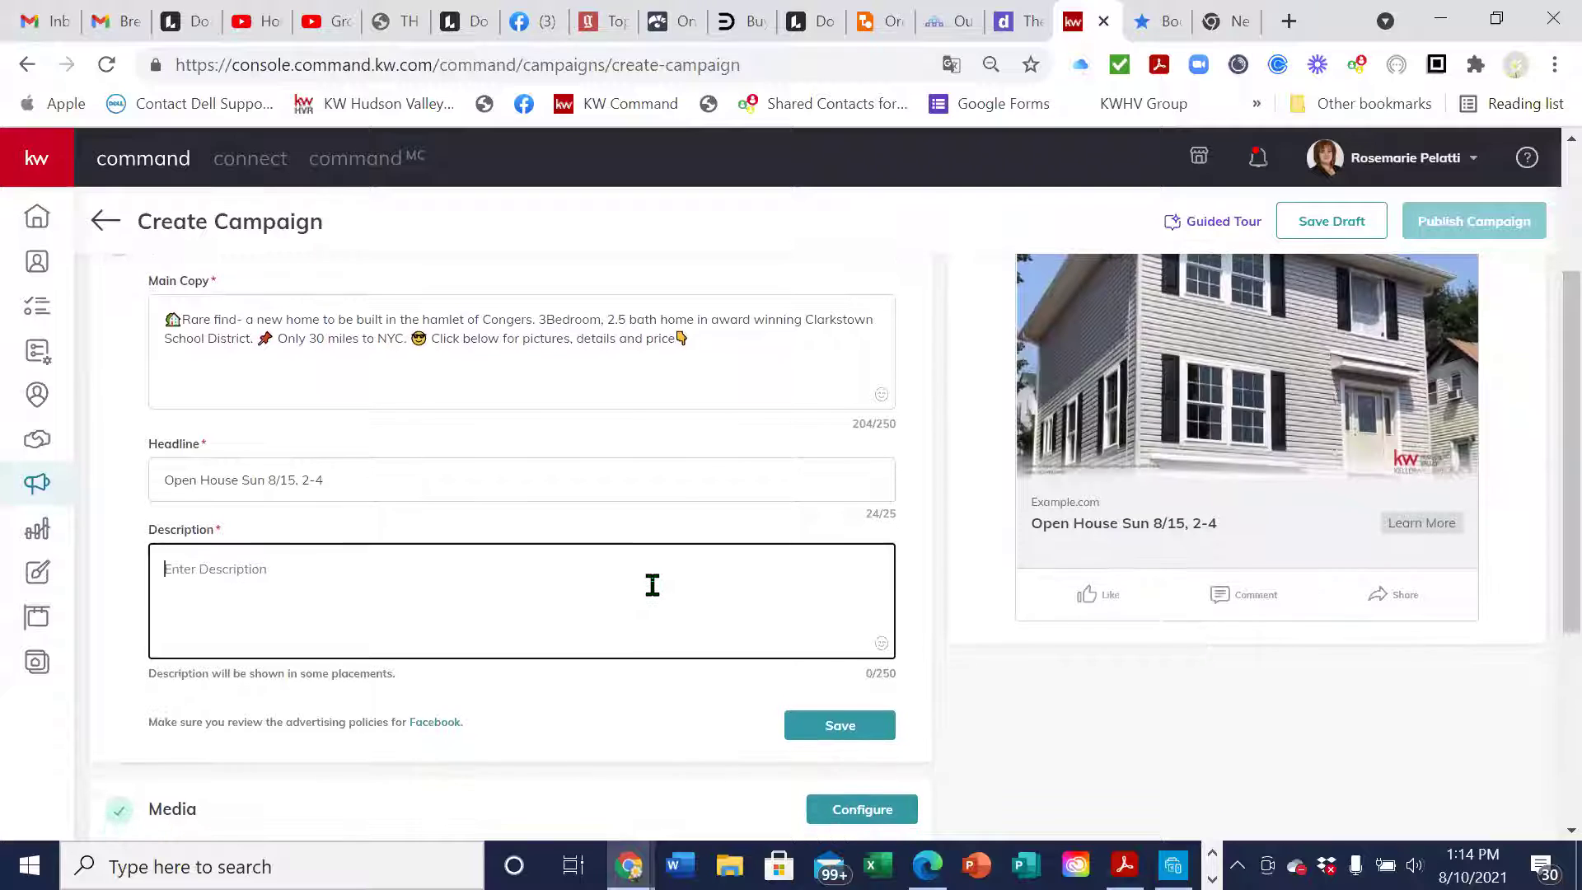
# - Enter the description 'Great new build in the heart of town. Don't miss out.' and save Text
pyautogui.write('Great ')
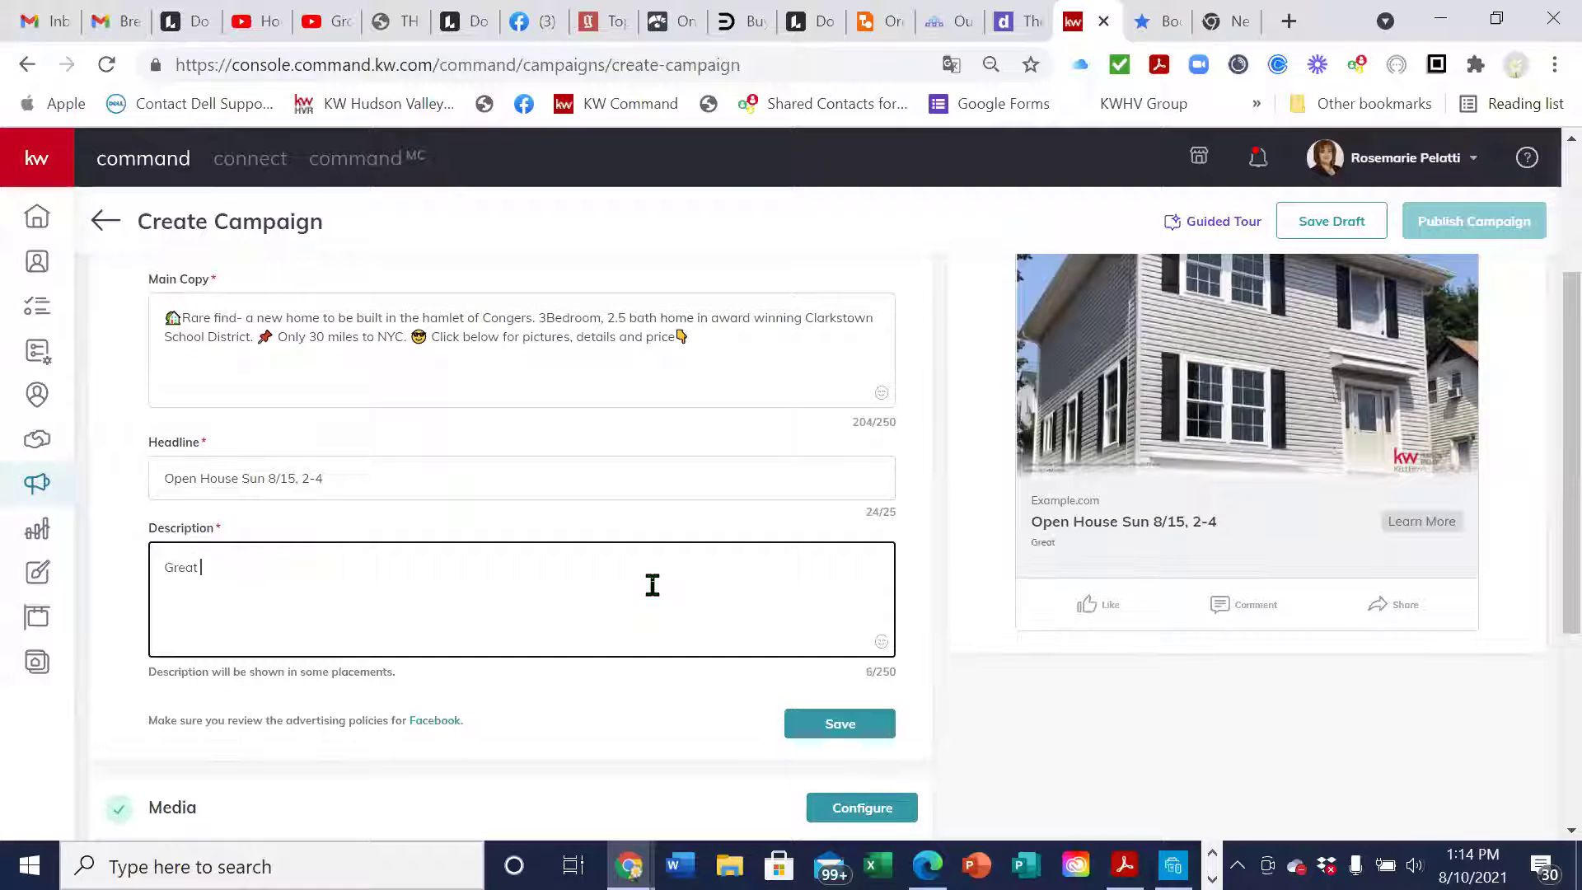
pyautogui.write('new build ')
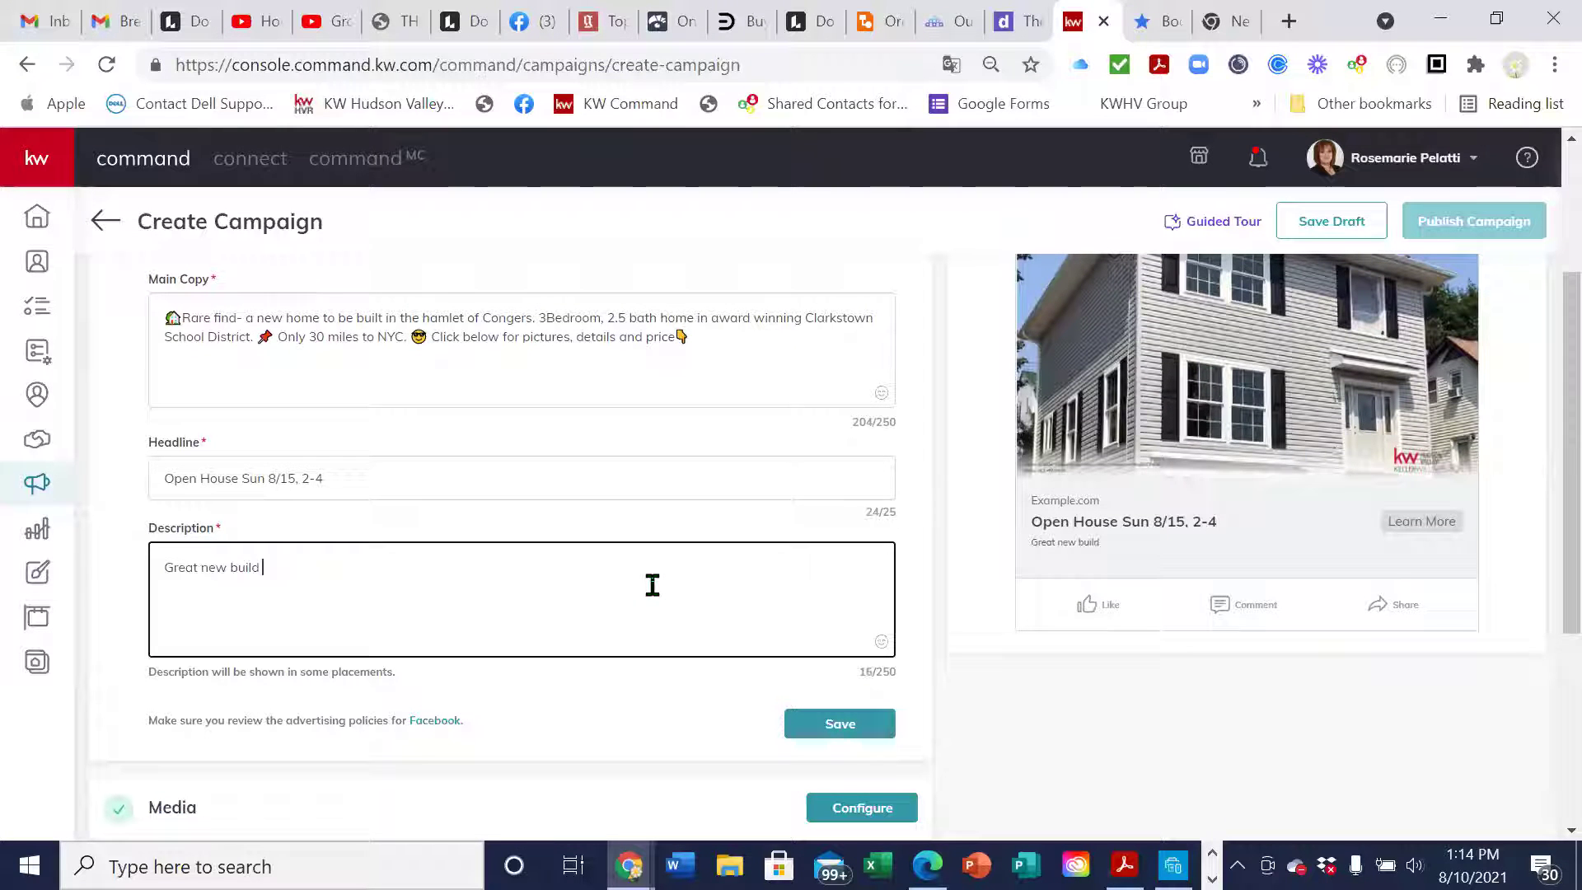
pyautogui.write("in the hoart of town.  Don'tmiss out.")
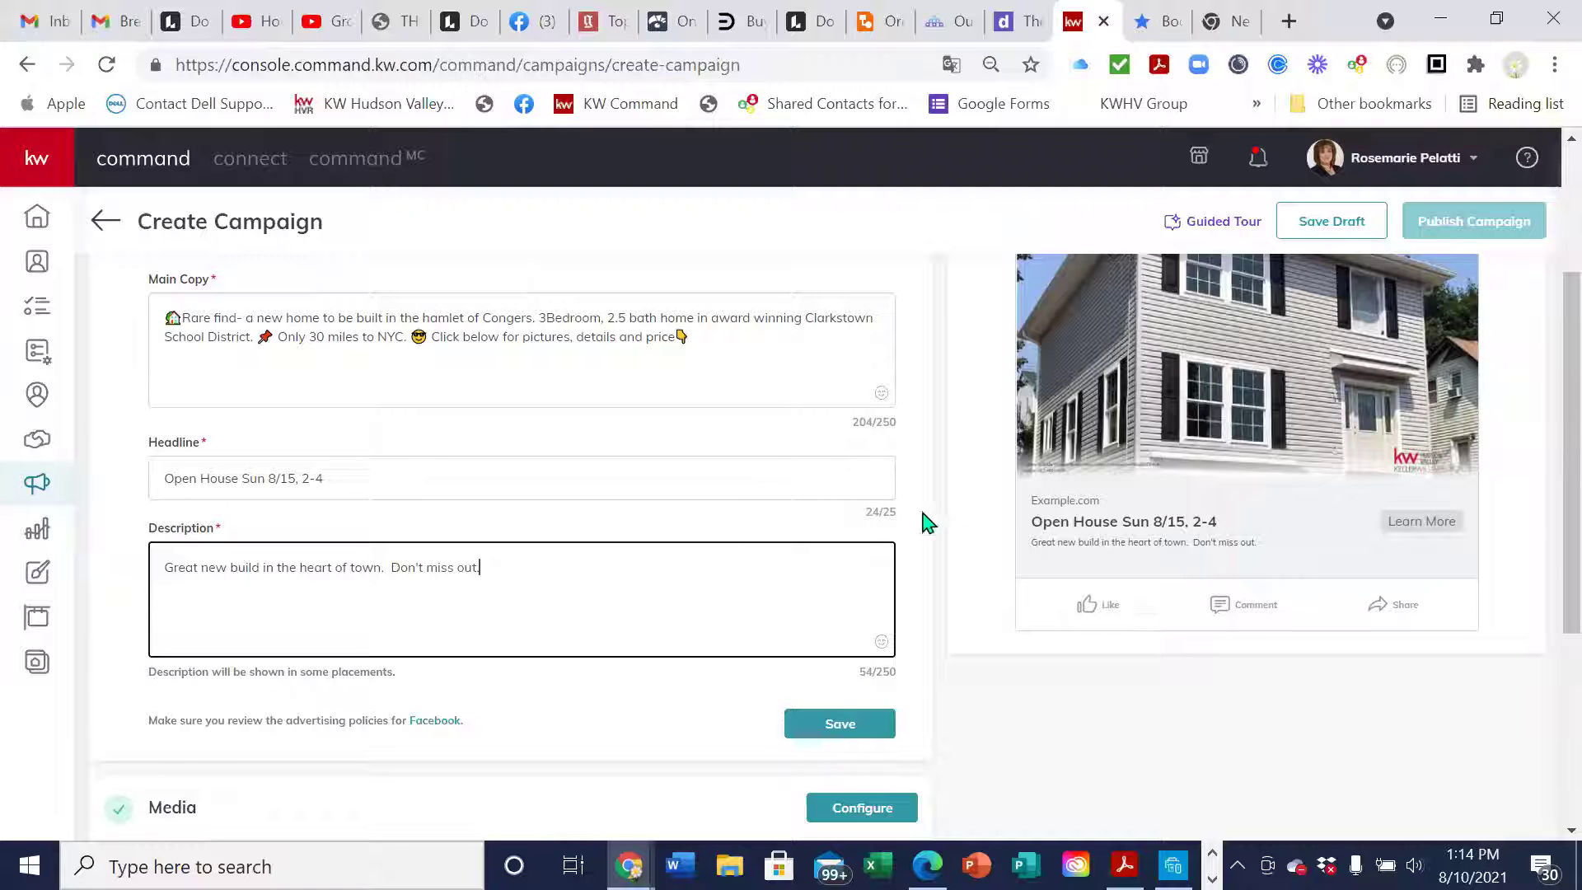
pyautogui.scroll(1, 1312, 428)
pyautogui.scroll(1, 1313, 429)
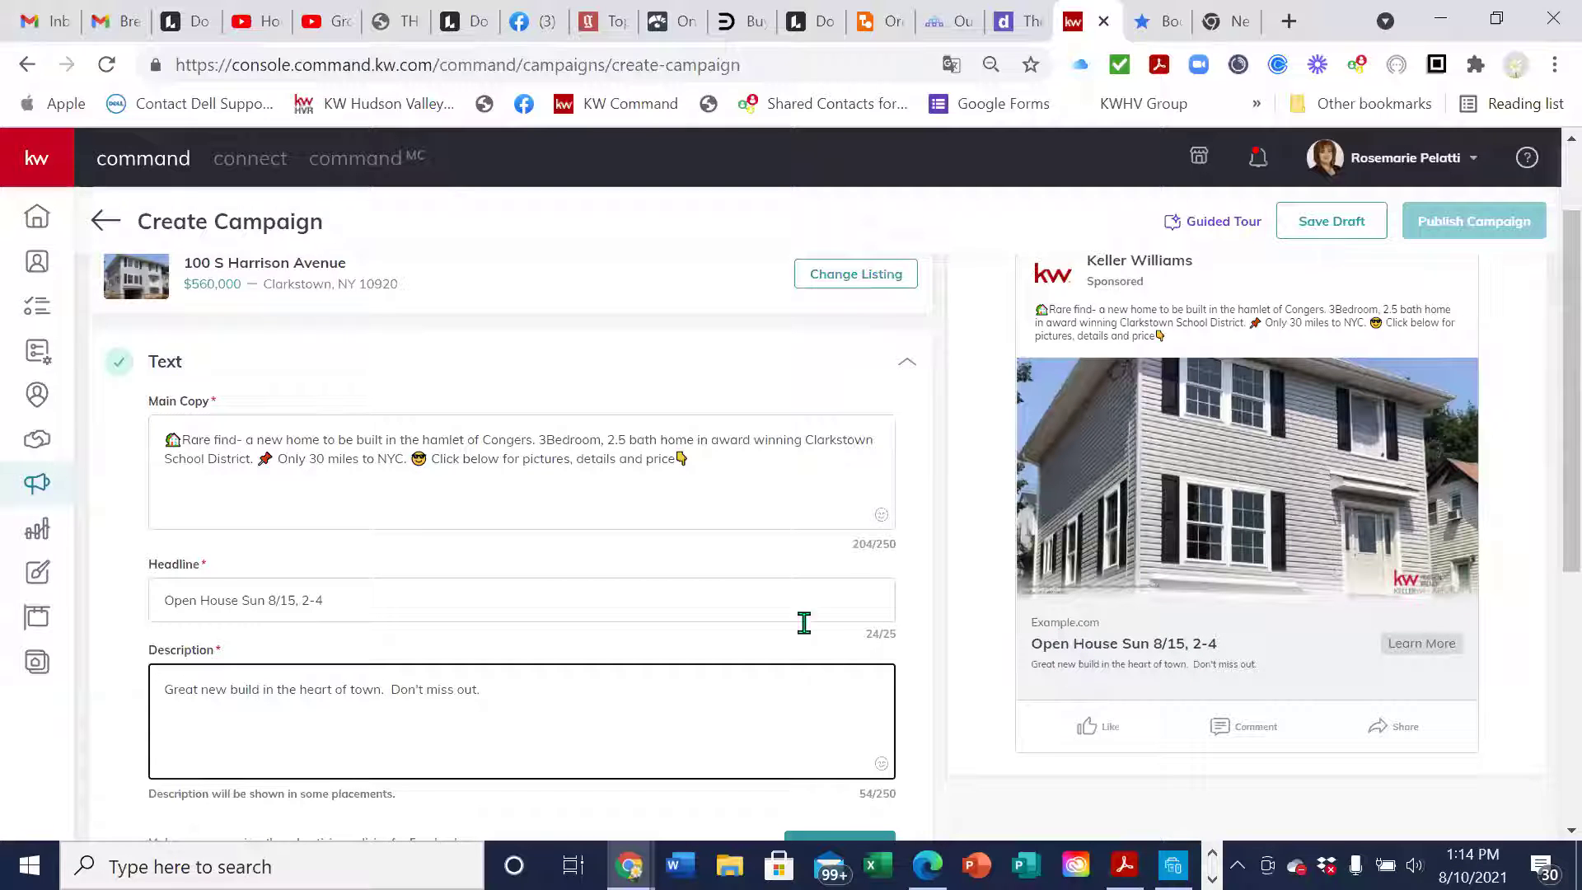
pyautogui.scroll(-3, 647, 635)
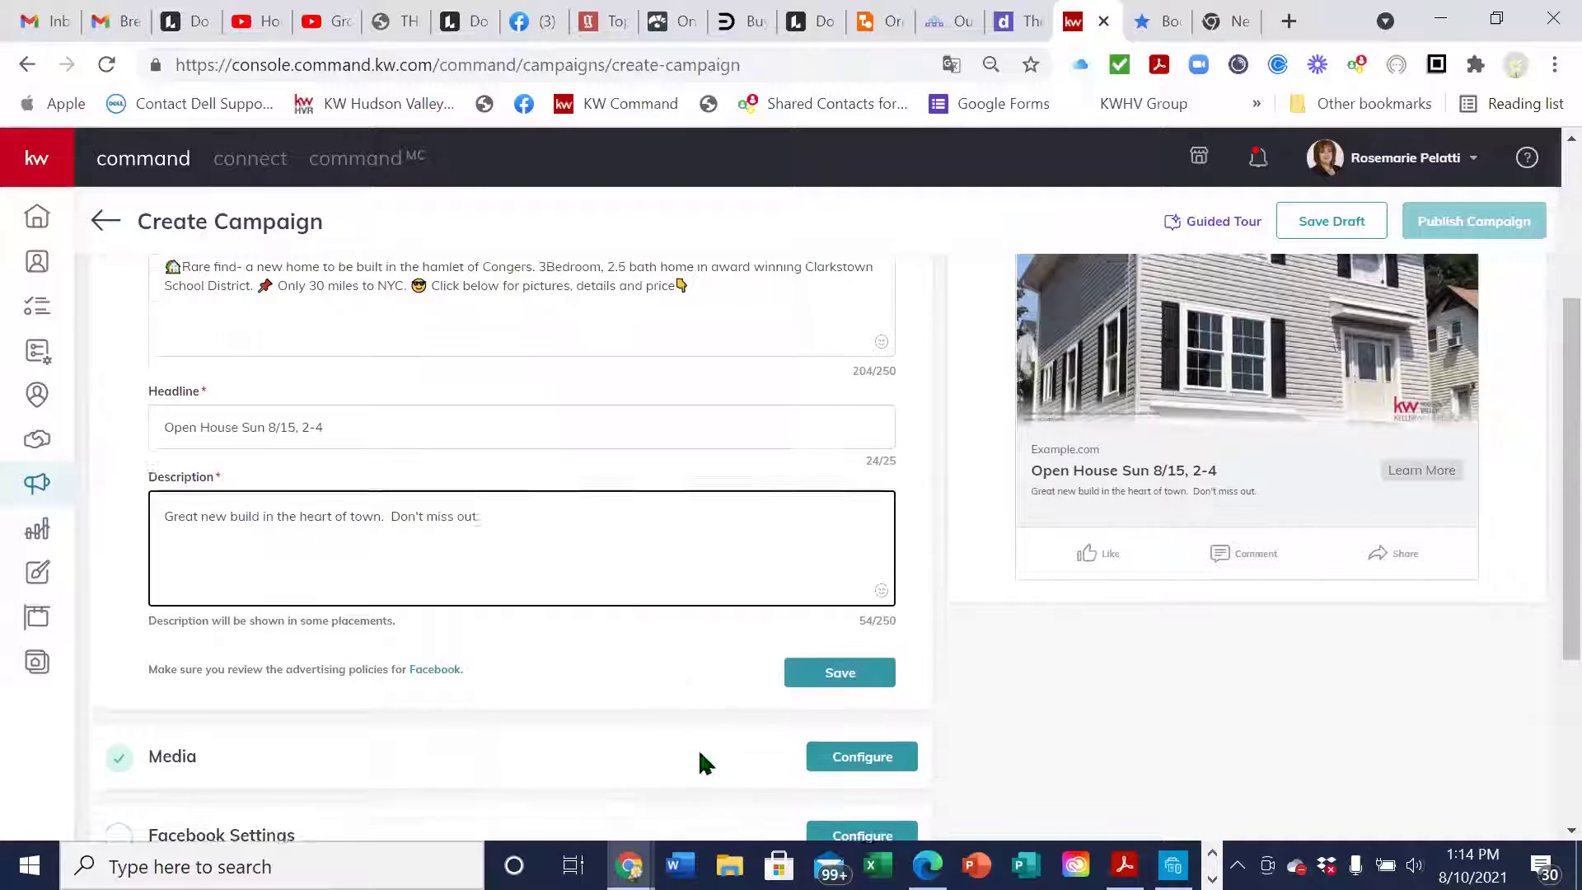
pyautogui.click(837, 610)
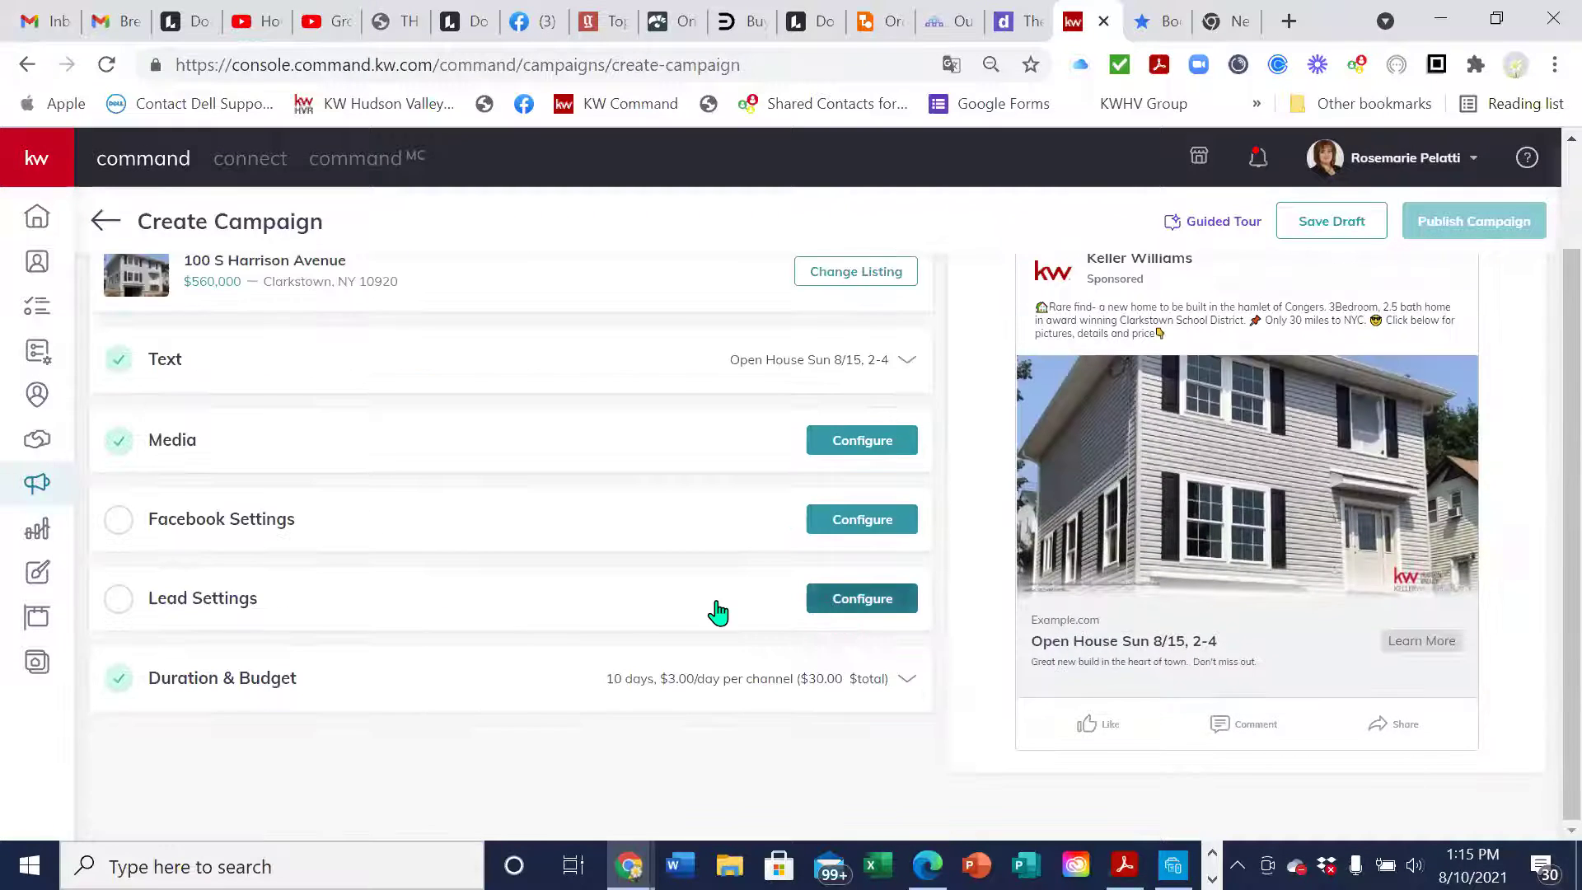
# - Add the second listing photo as an extra image in the ad's Media
pyautogui.click(857, 445)
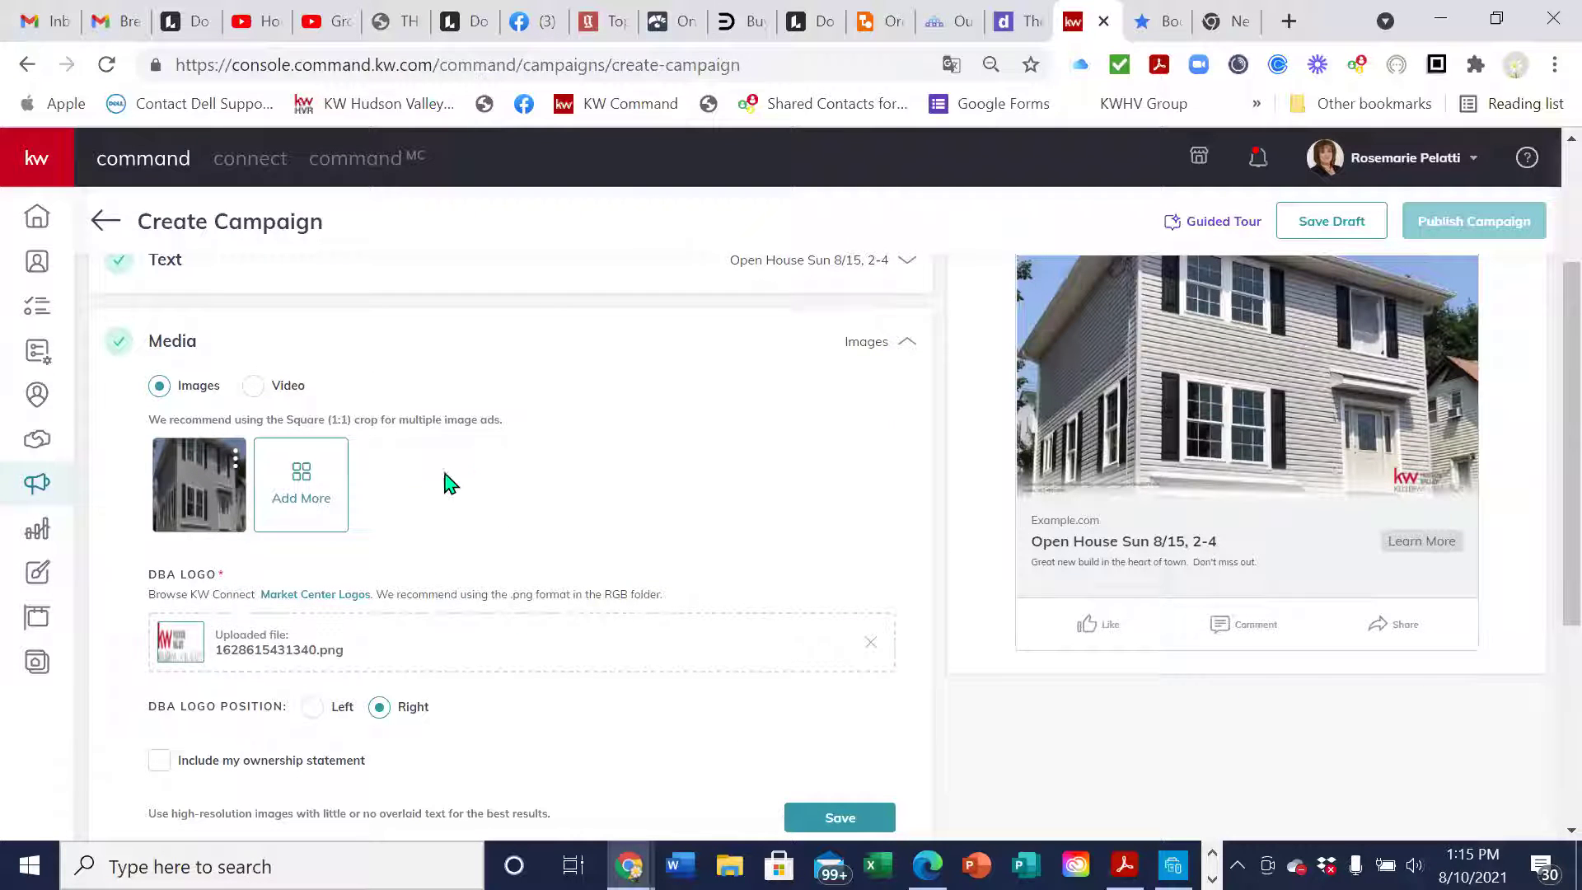
pyautogui.click(320, 500)
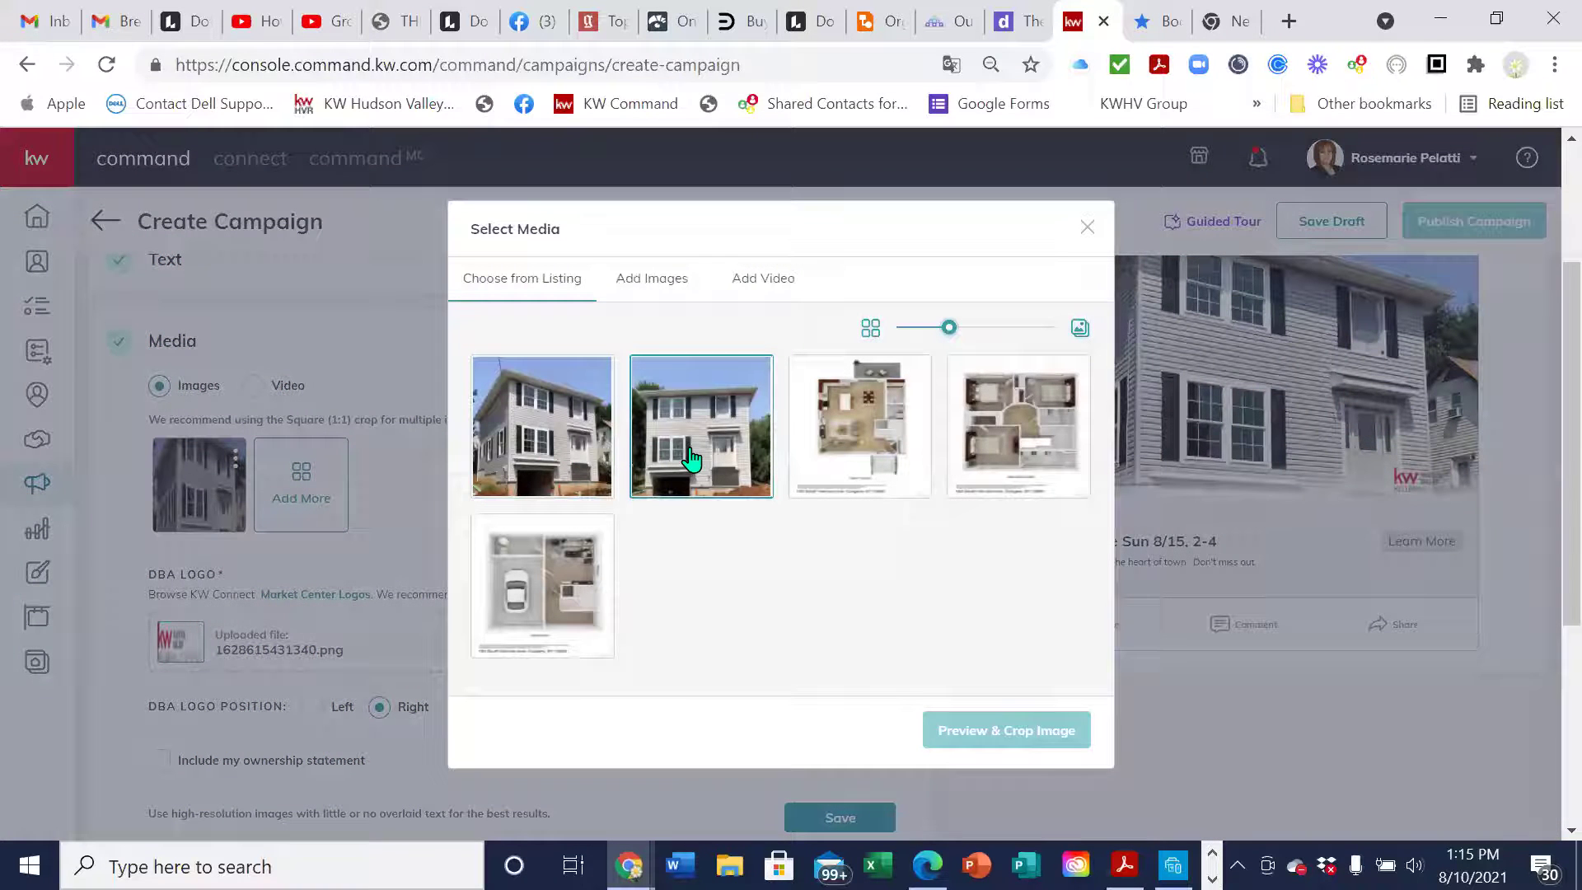
pyautogui.click(692, 460)
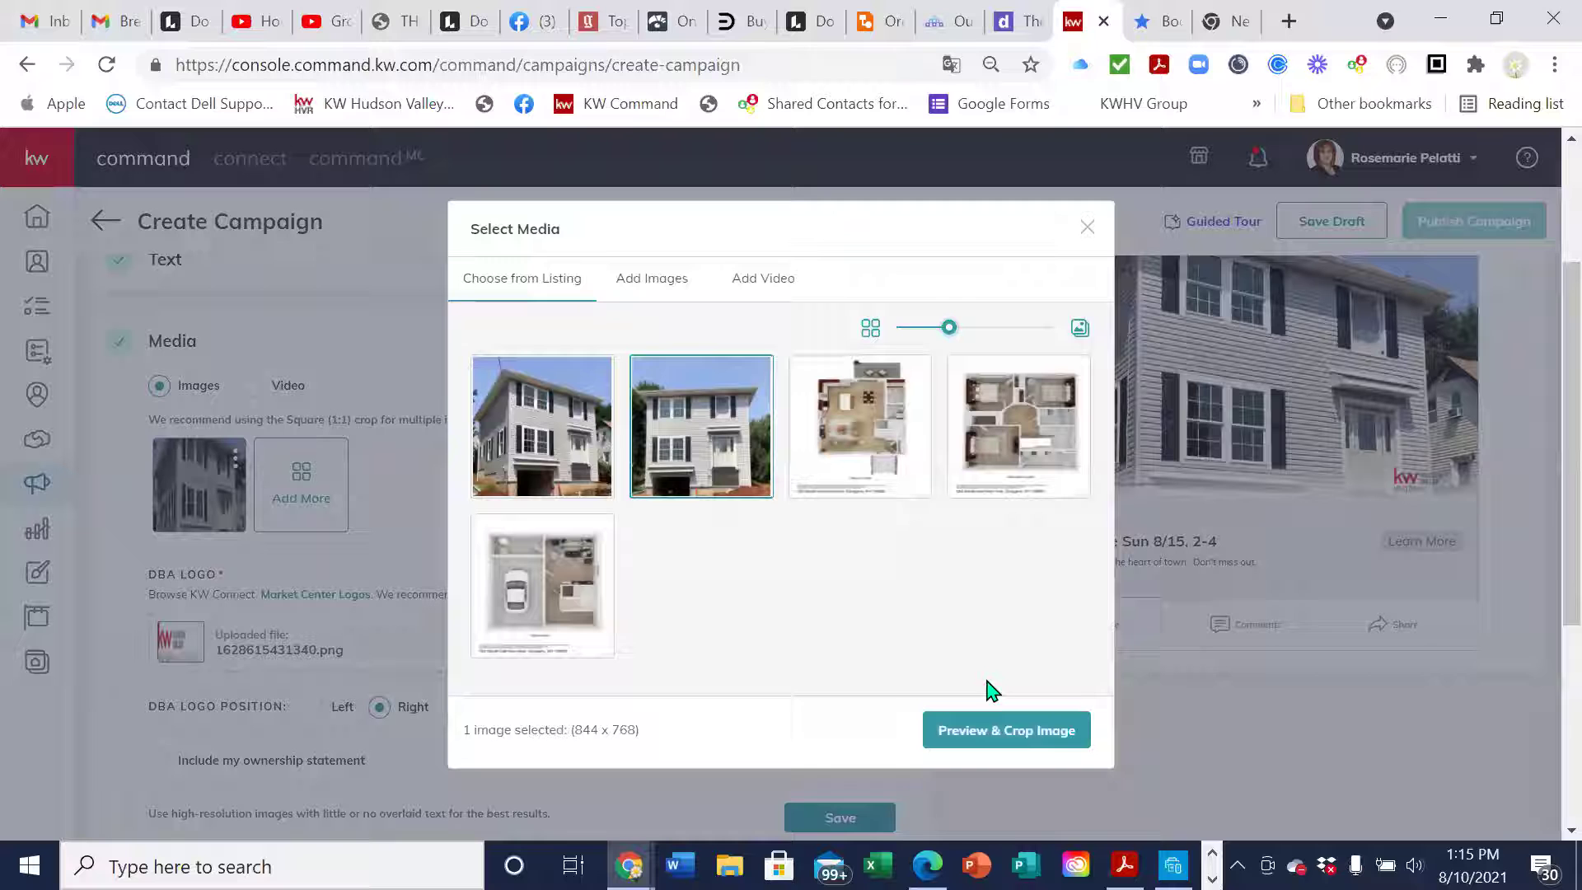
# - Crop the second photo square, zoomed in slightly, and save the image
pyautogui.click(988, 742)
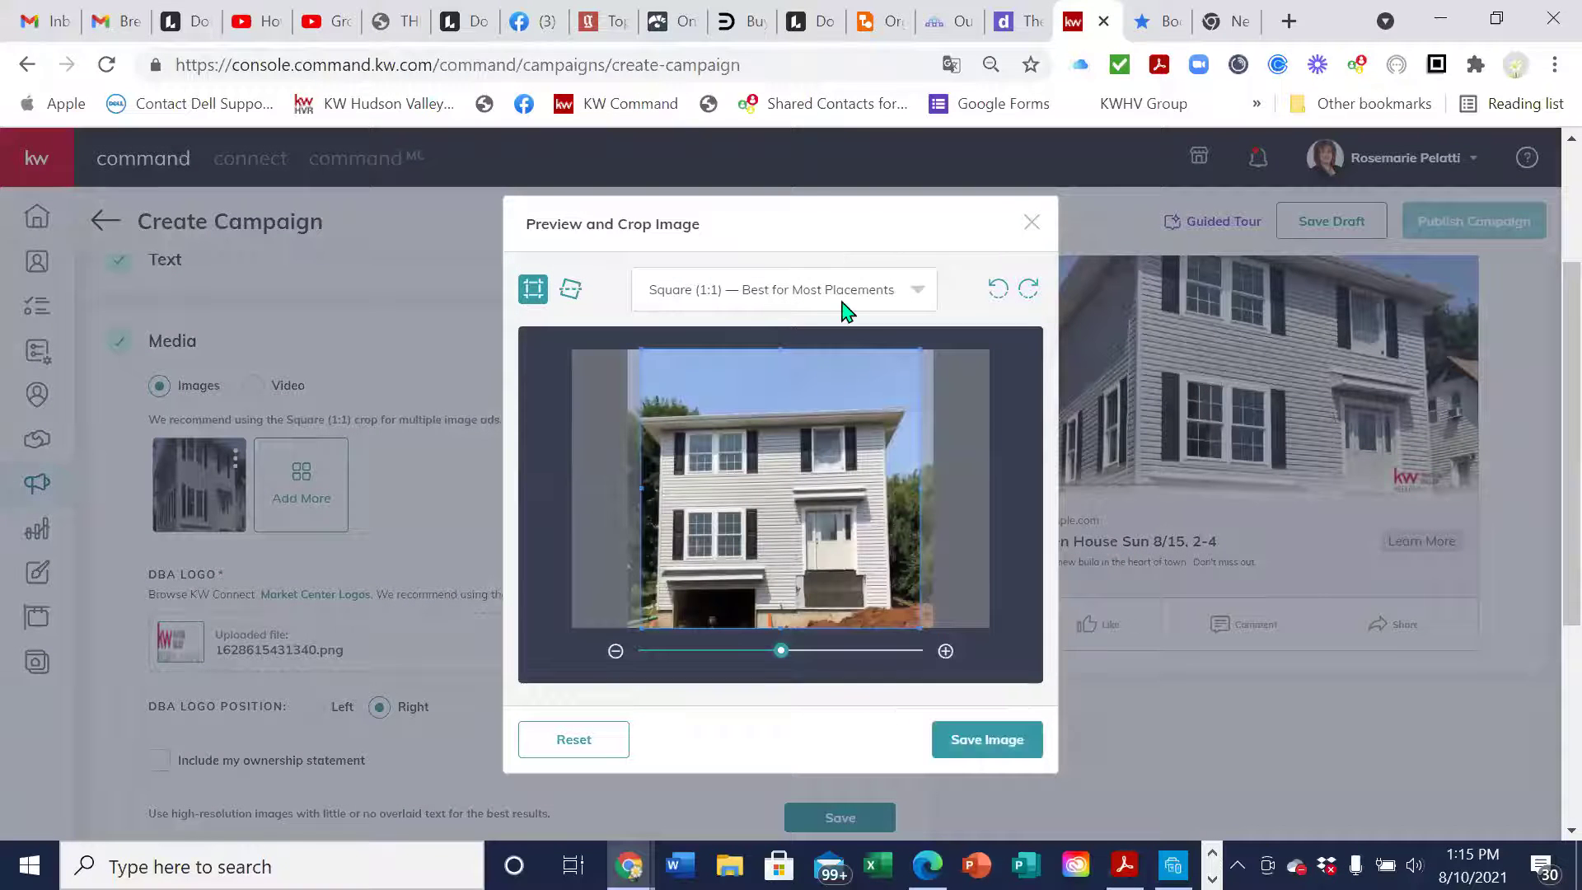
pyautogui.moveTo(844, 470); pyautogui.dragTo(840, 480)
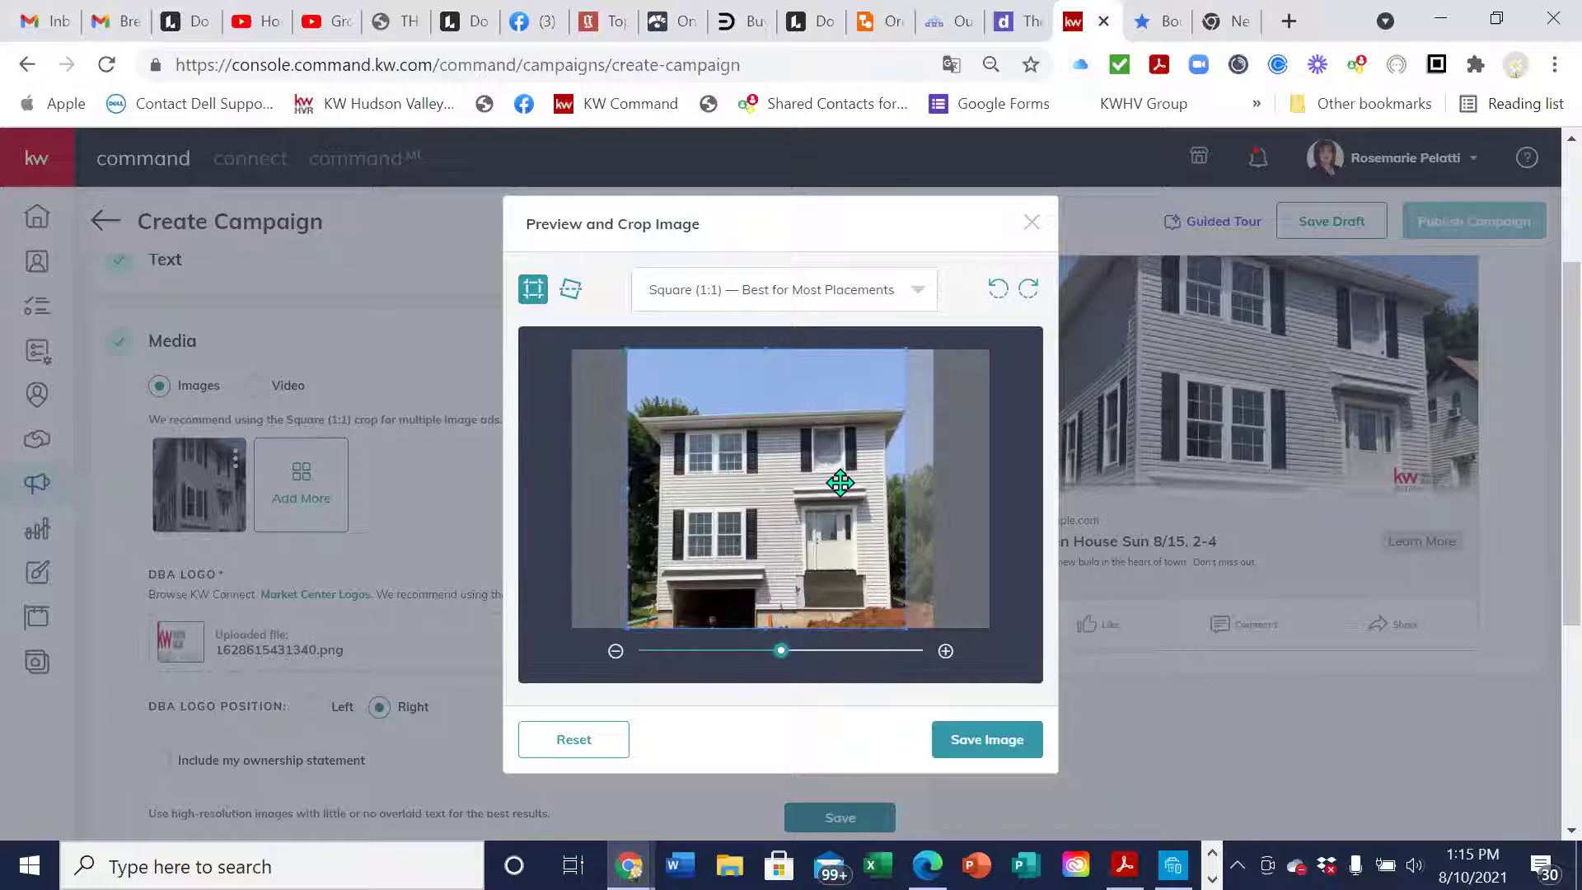
pyautogui.click(946, 651)
pyautogui.click(946, 651)
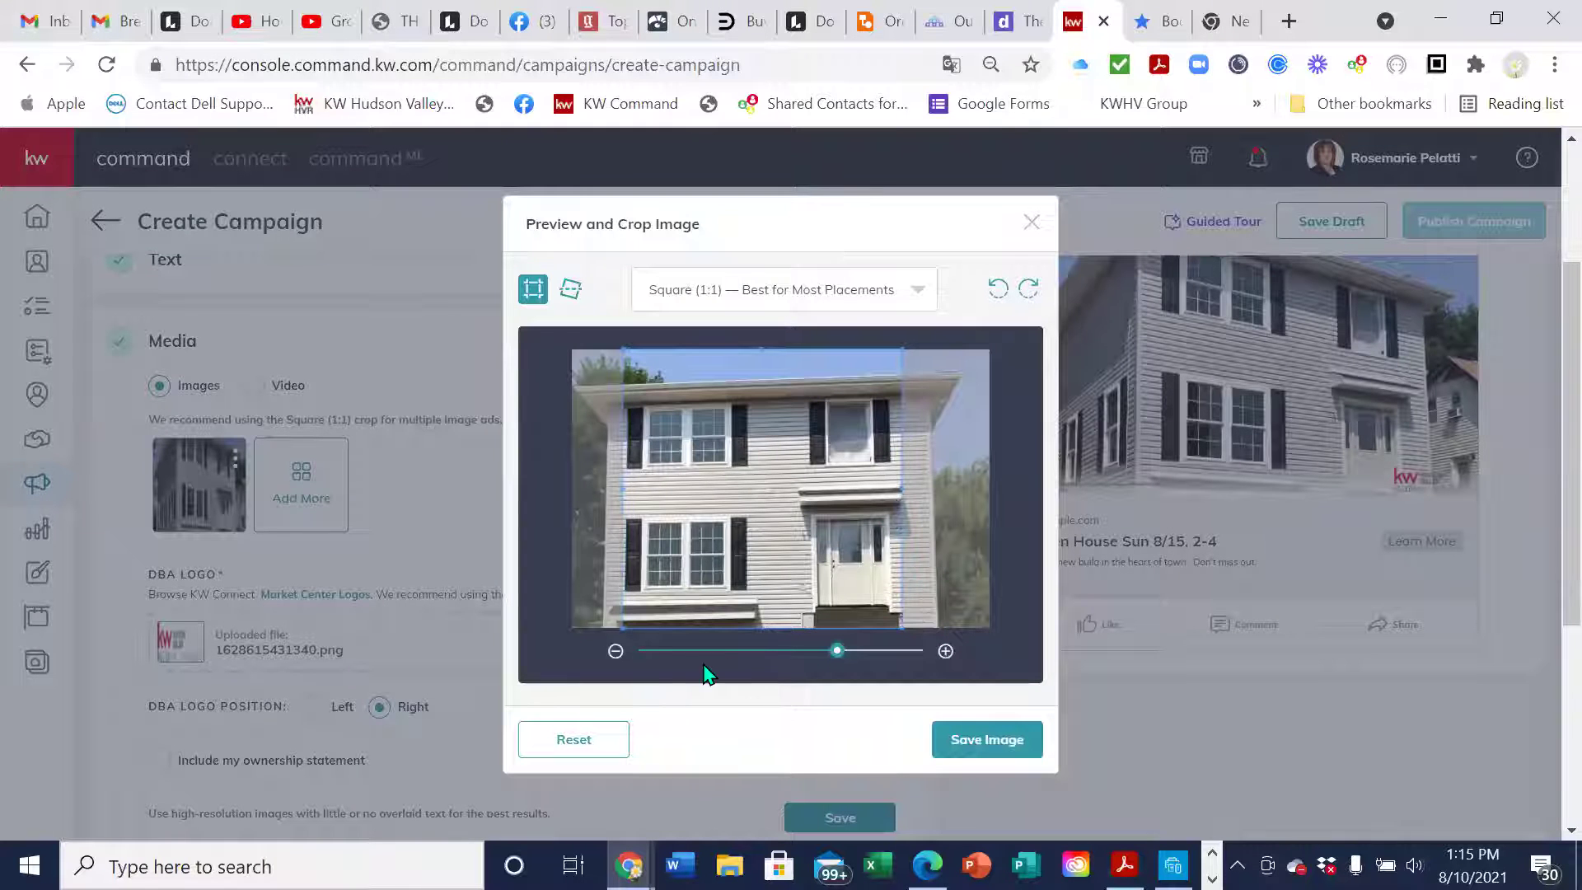
pyautogui.click(616, 652)
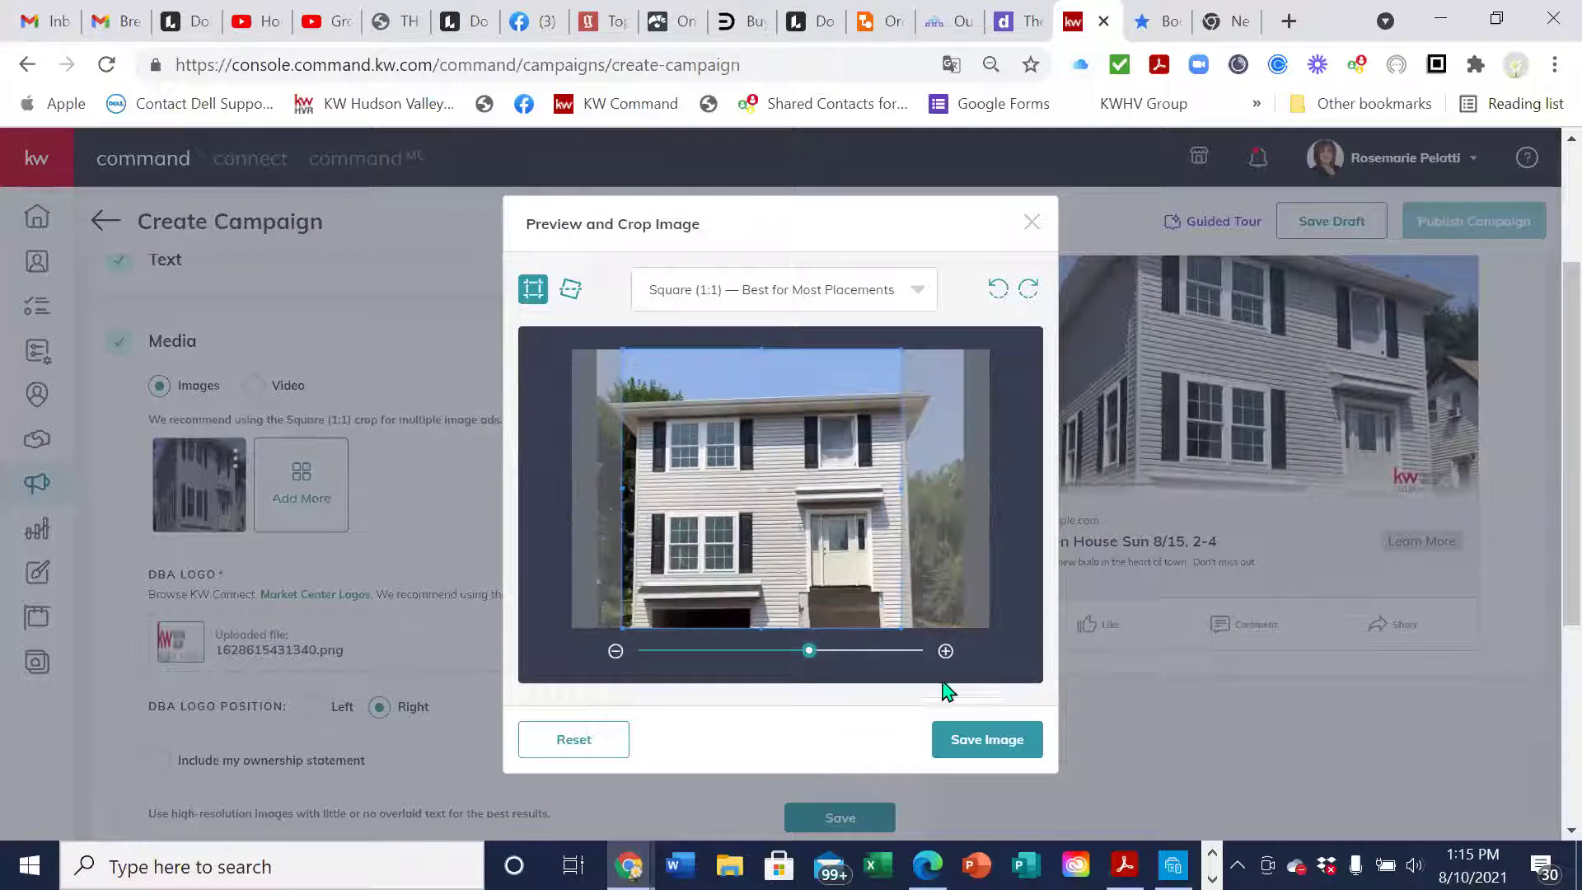
pyautogui.click(986, 746)
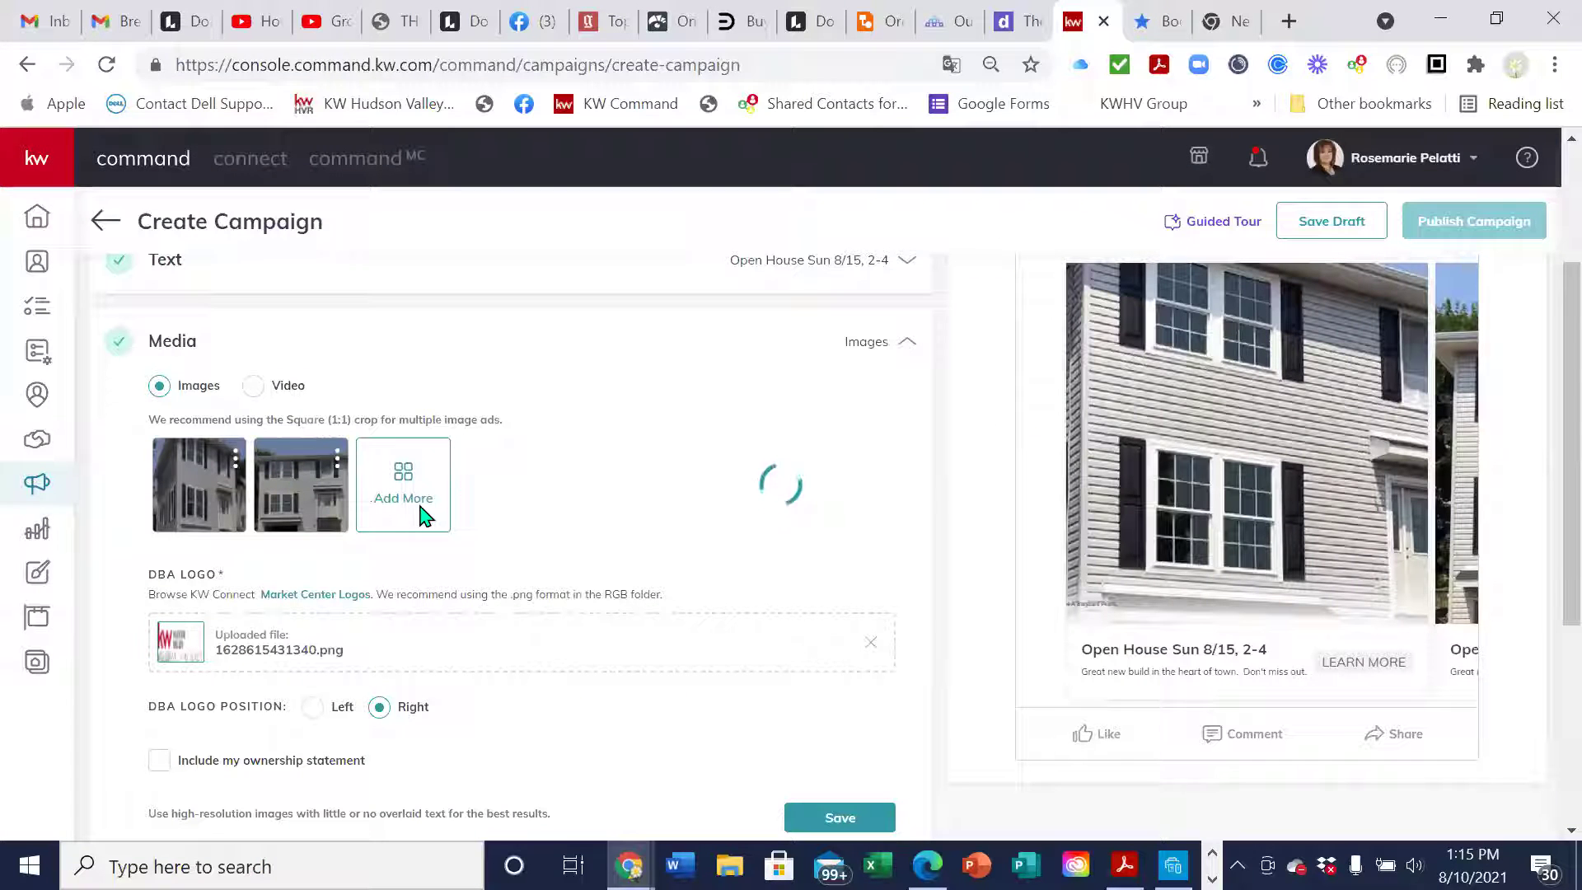
pyautogui.click(415, 488)
pyautogui.click(672, 286)
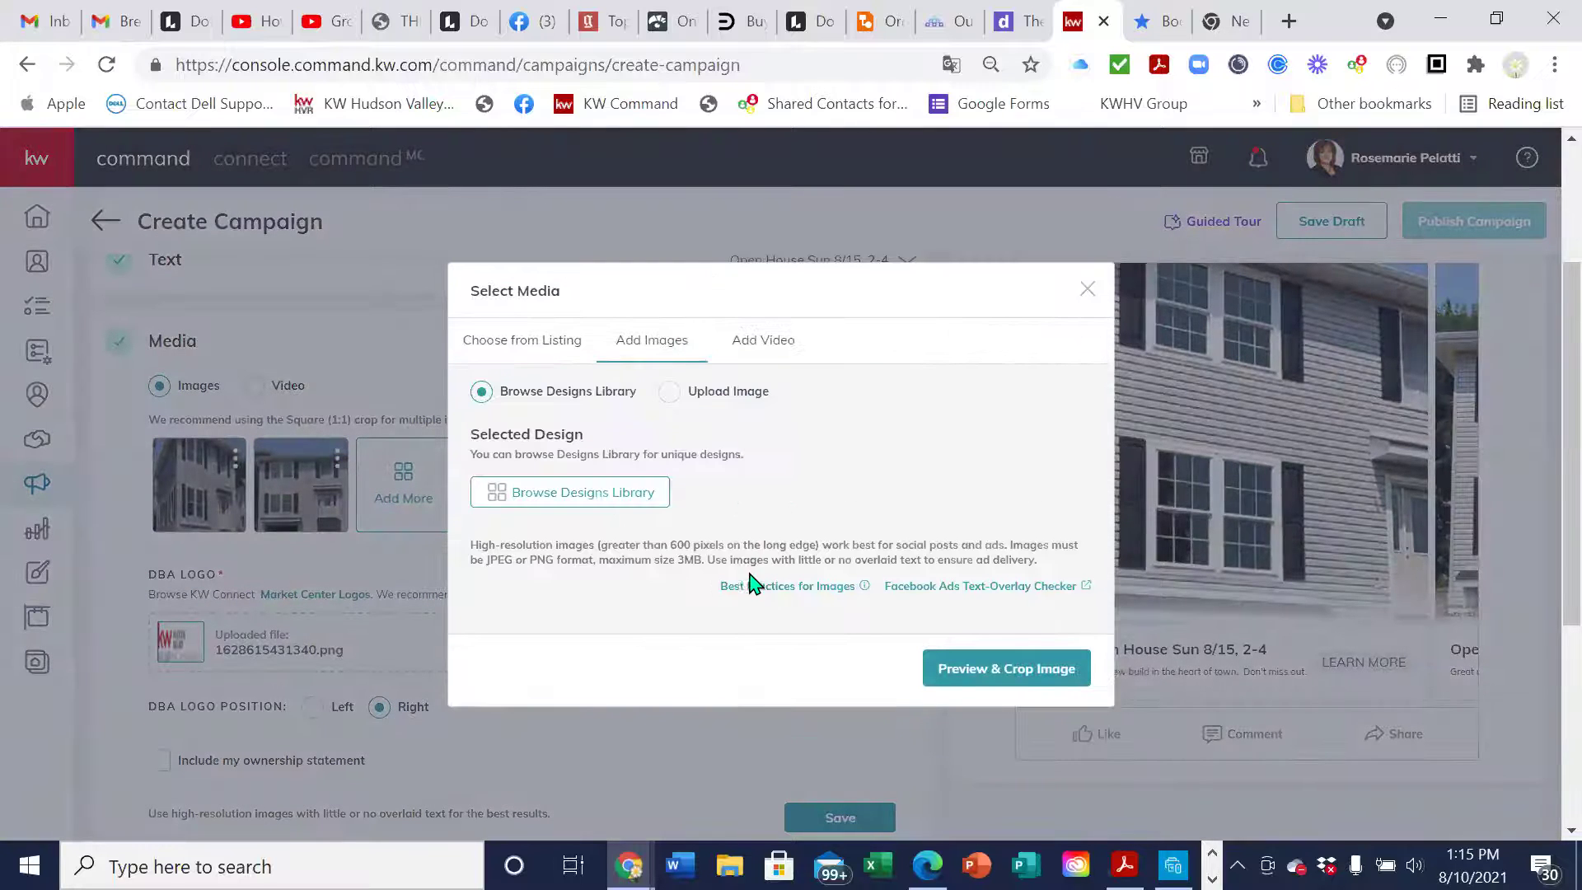
pyautogui.click(714, 394)
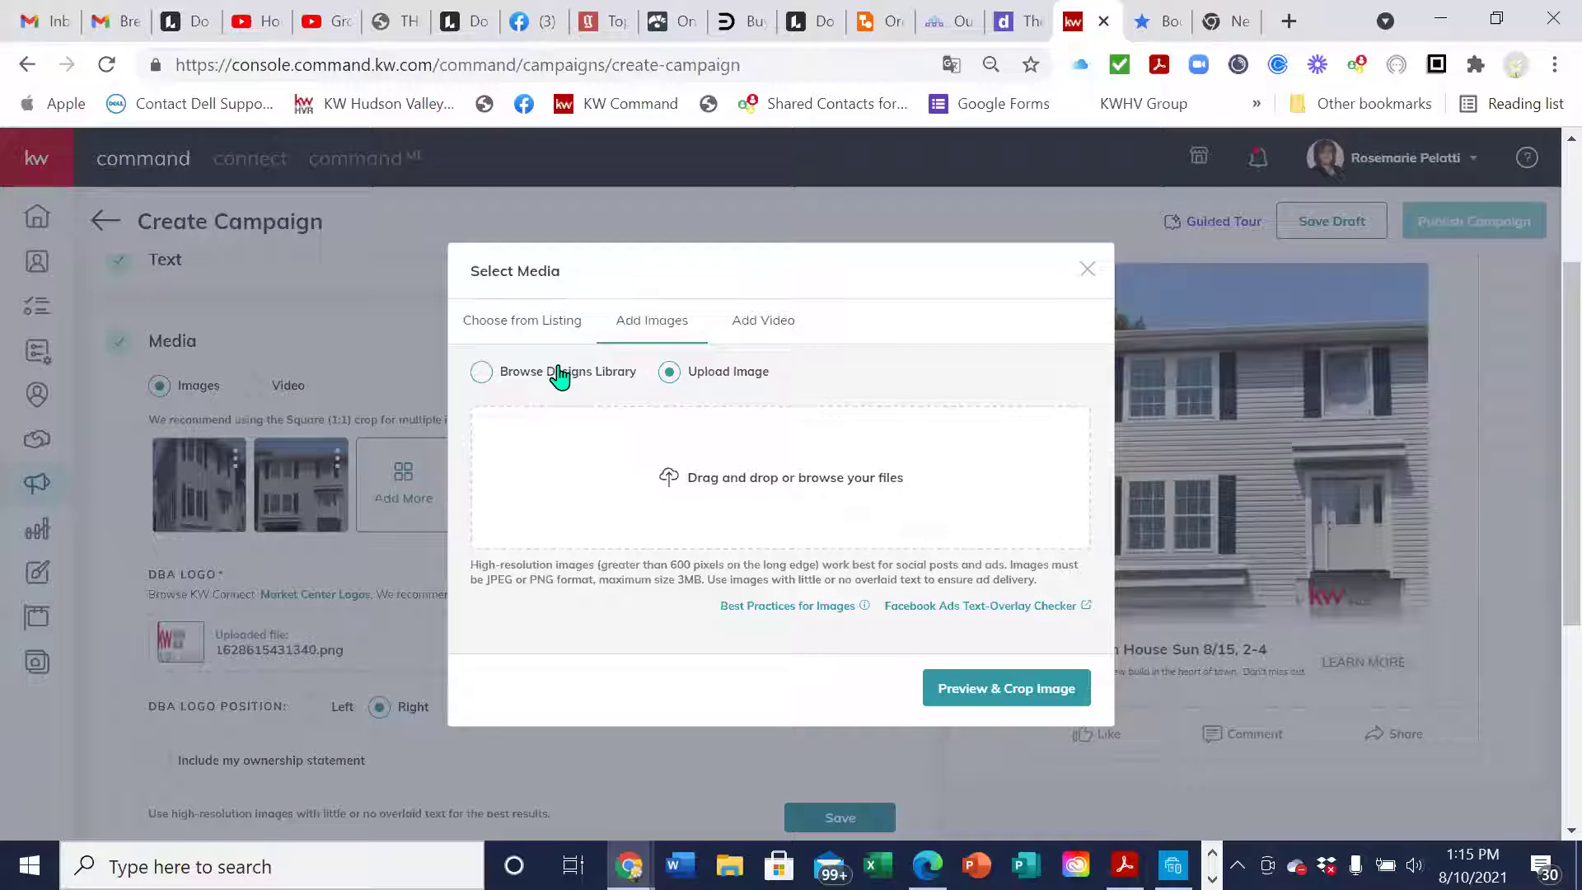
pyautogui.click(557, 372)
pyautogui.click(582, 494)
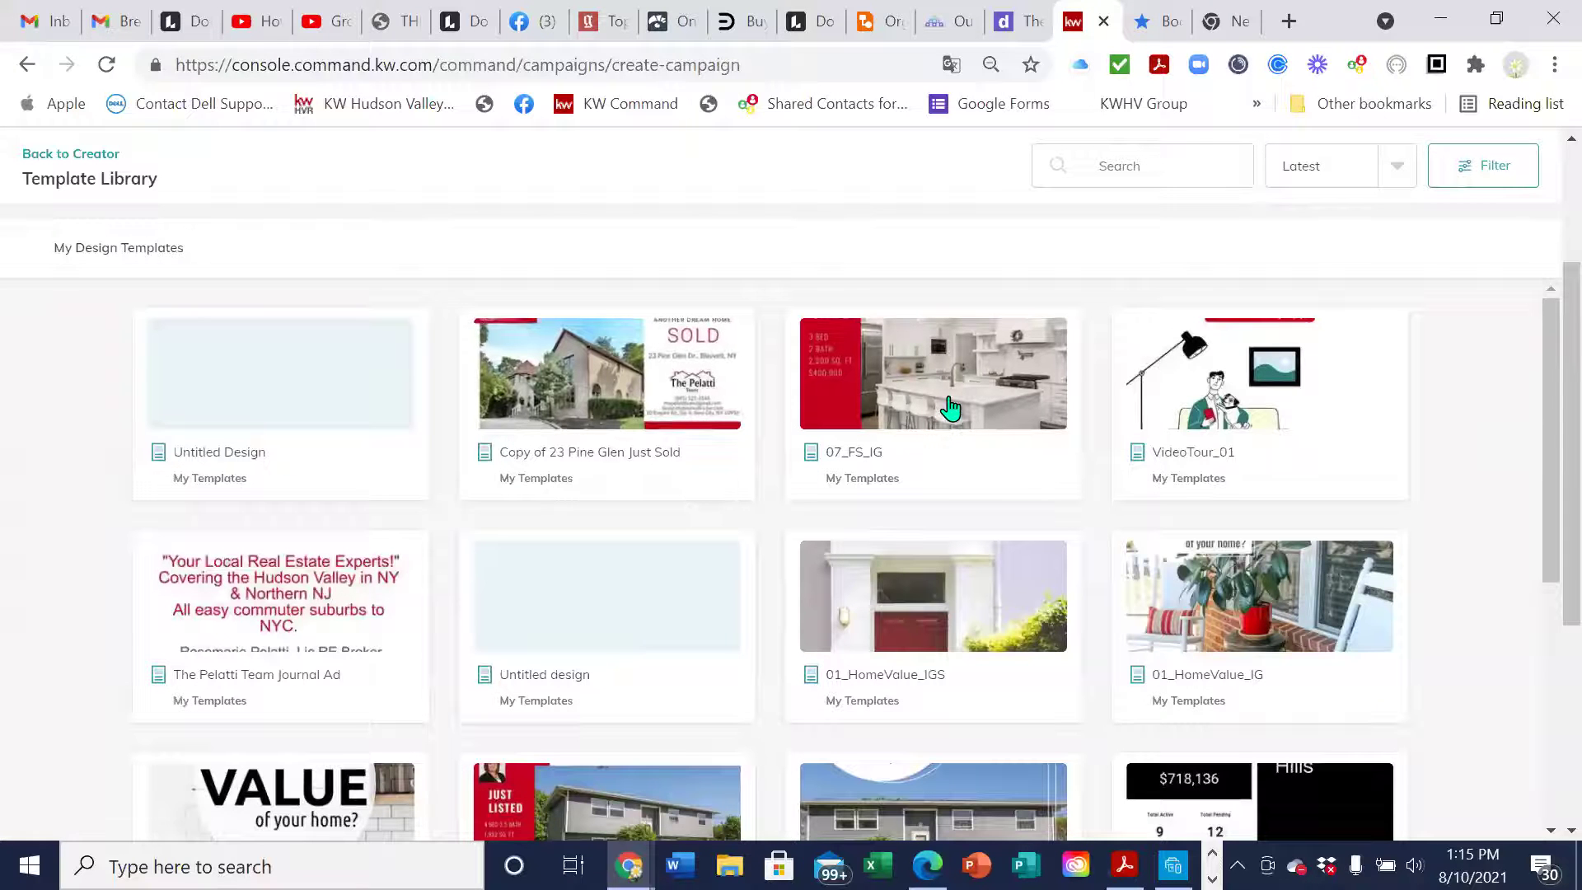
pyautogui.scroll(-3, 956, 445)
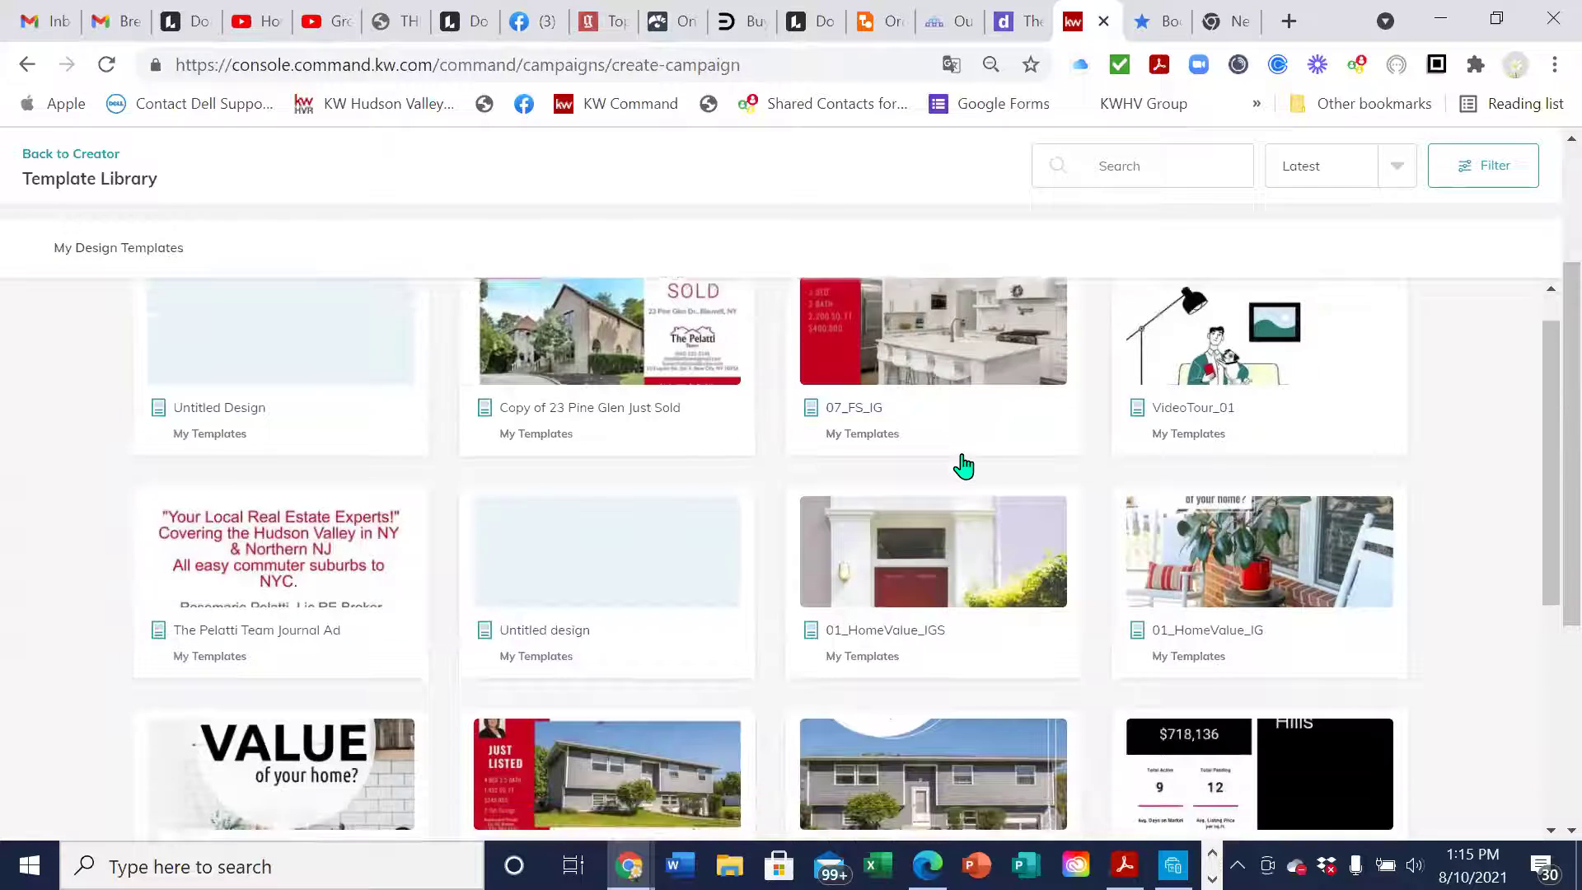
pyautogui.scroll(2, 960, 461)
pyautogui.scroll(-2, 960, 478)
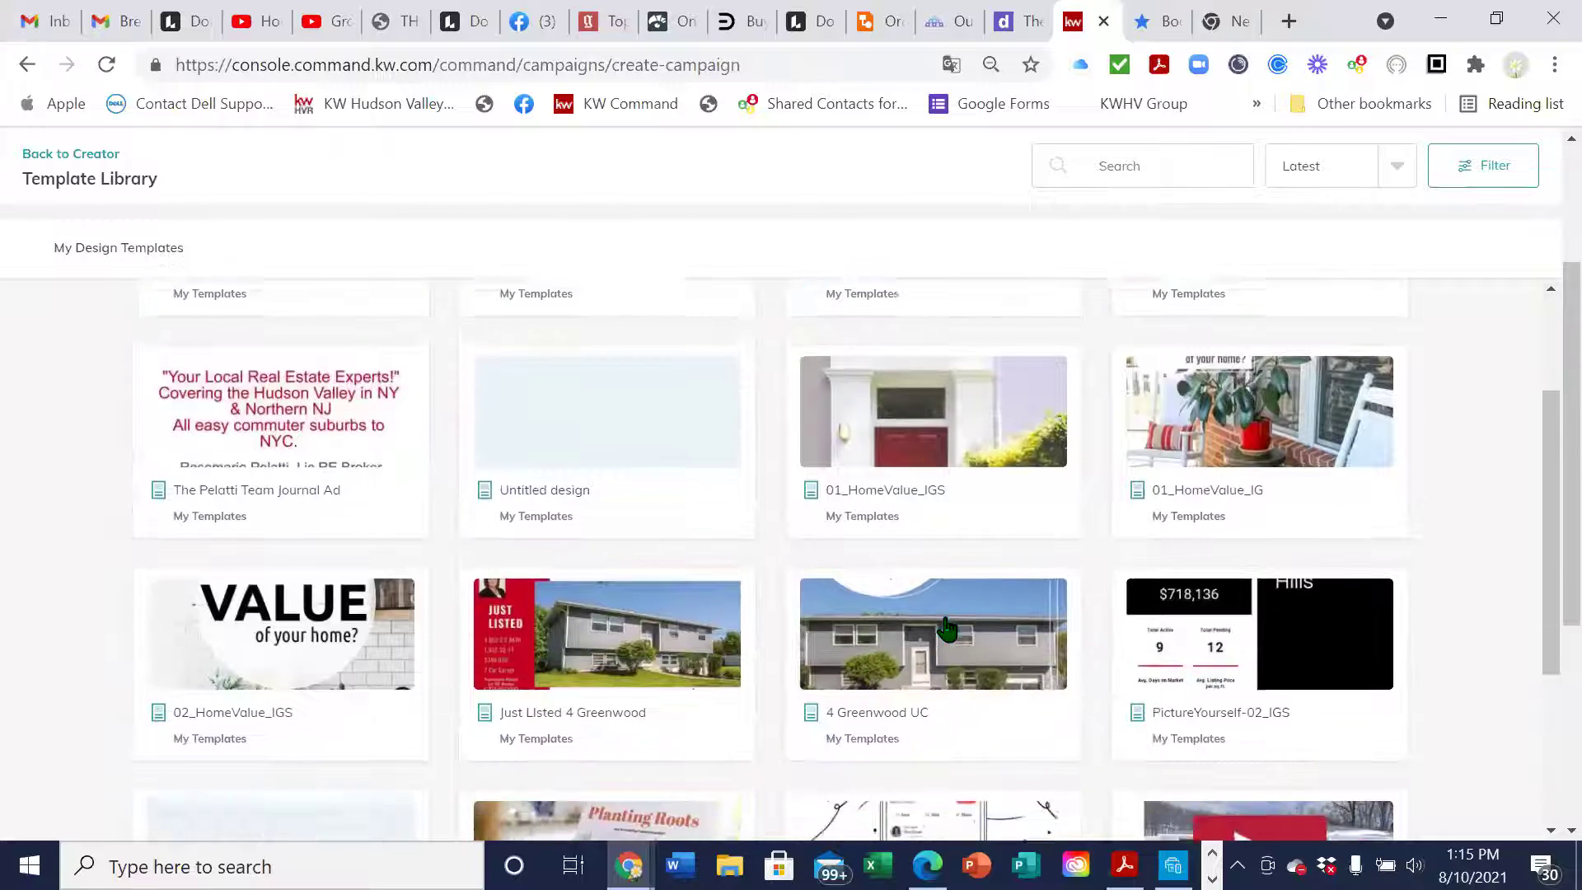
pyautogui.scroll(3, 948, 637)
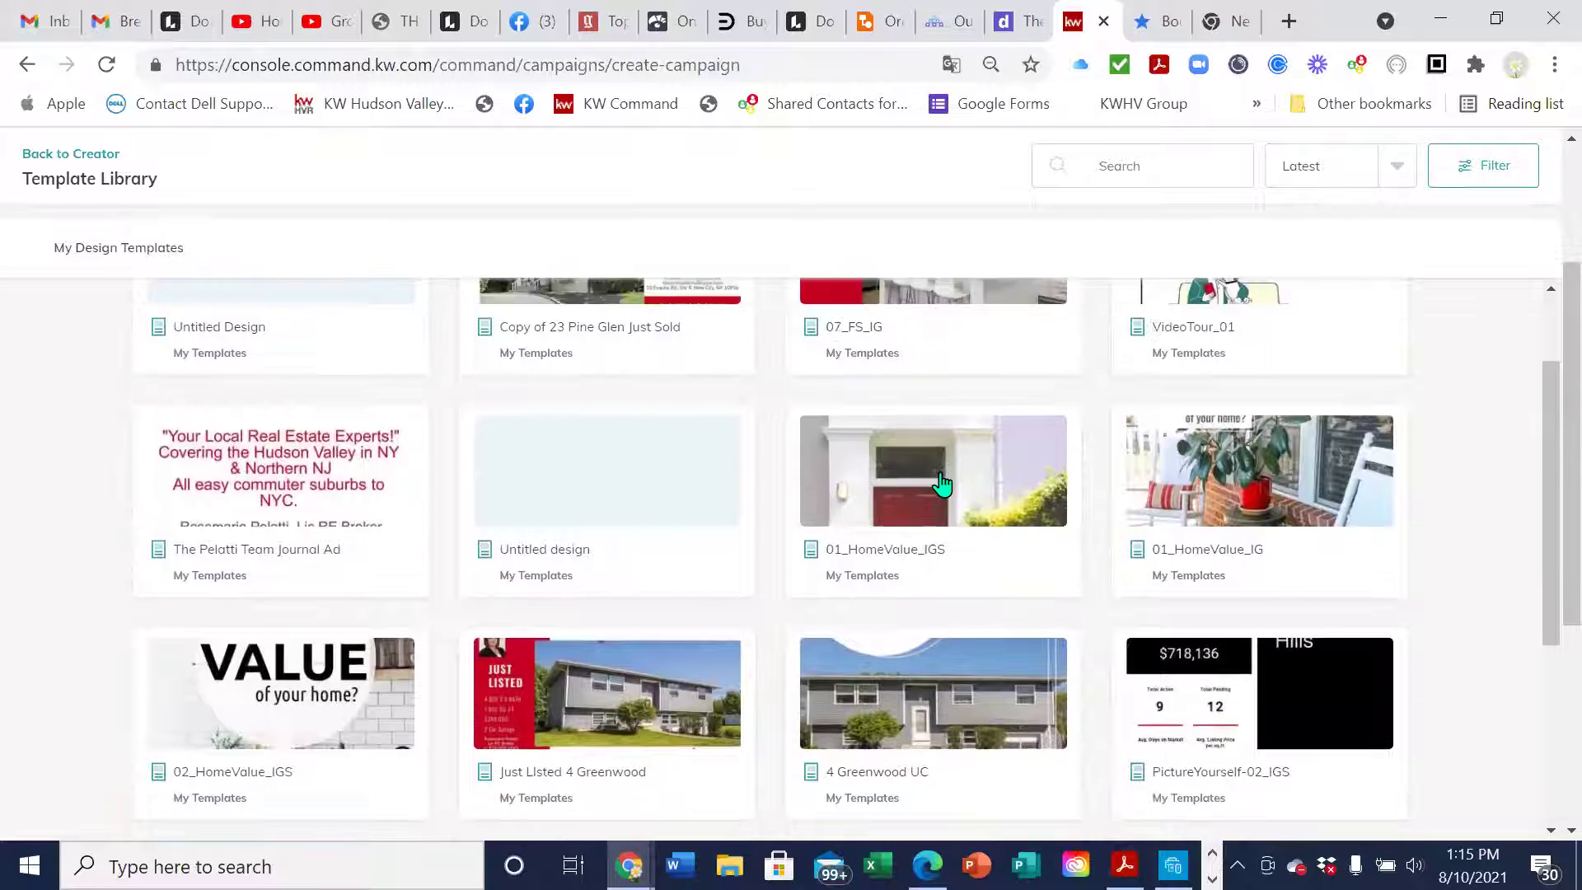
pyautogui.click(948, 434)
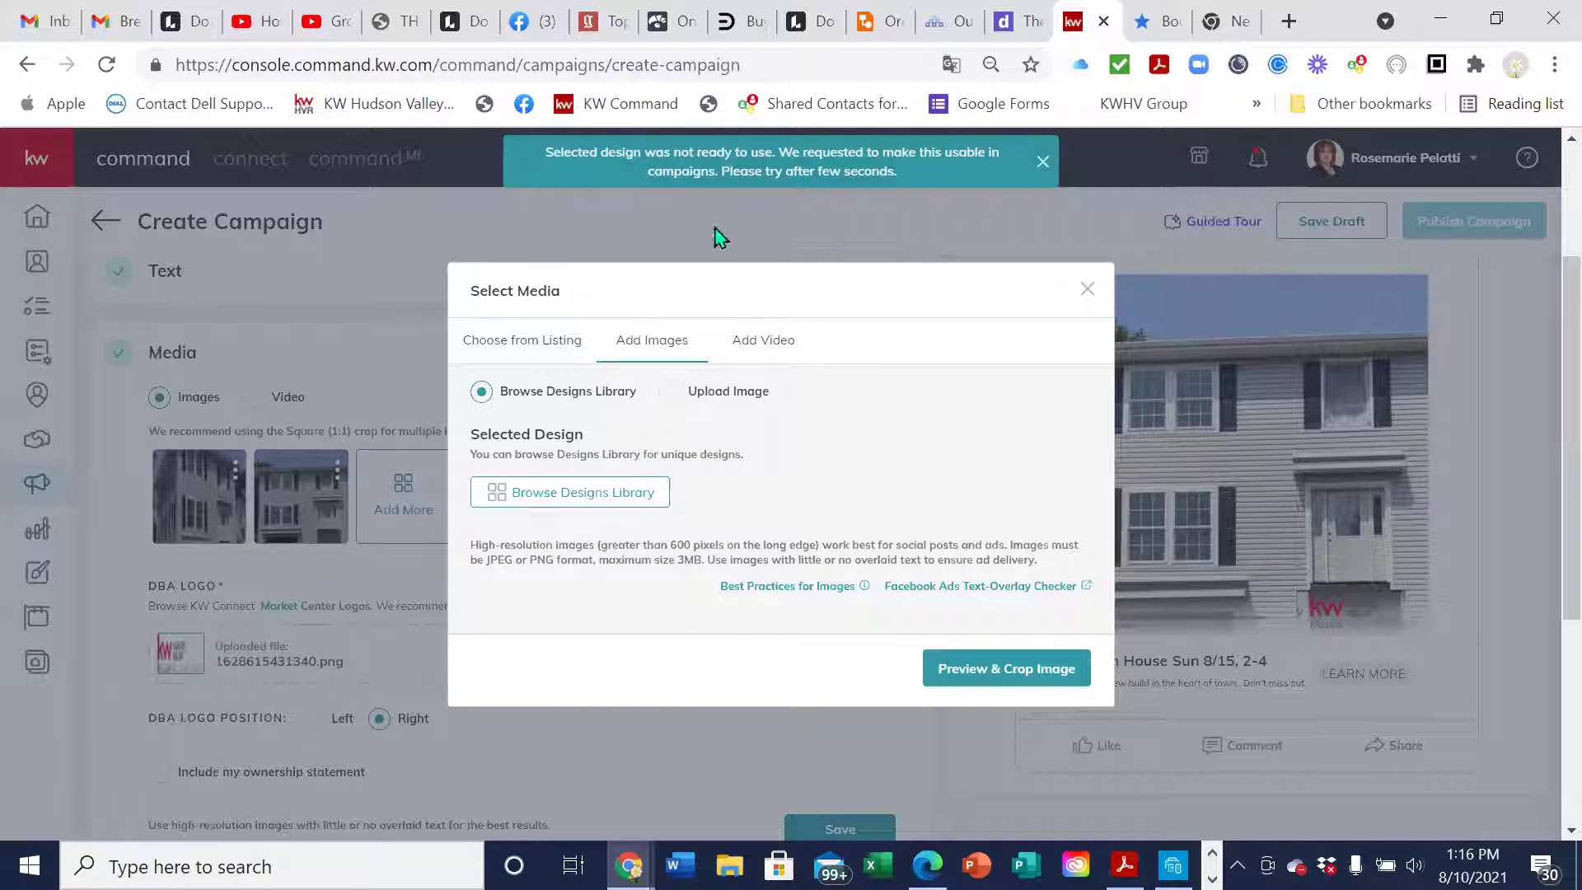
pyautogui.click(1087, 290)
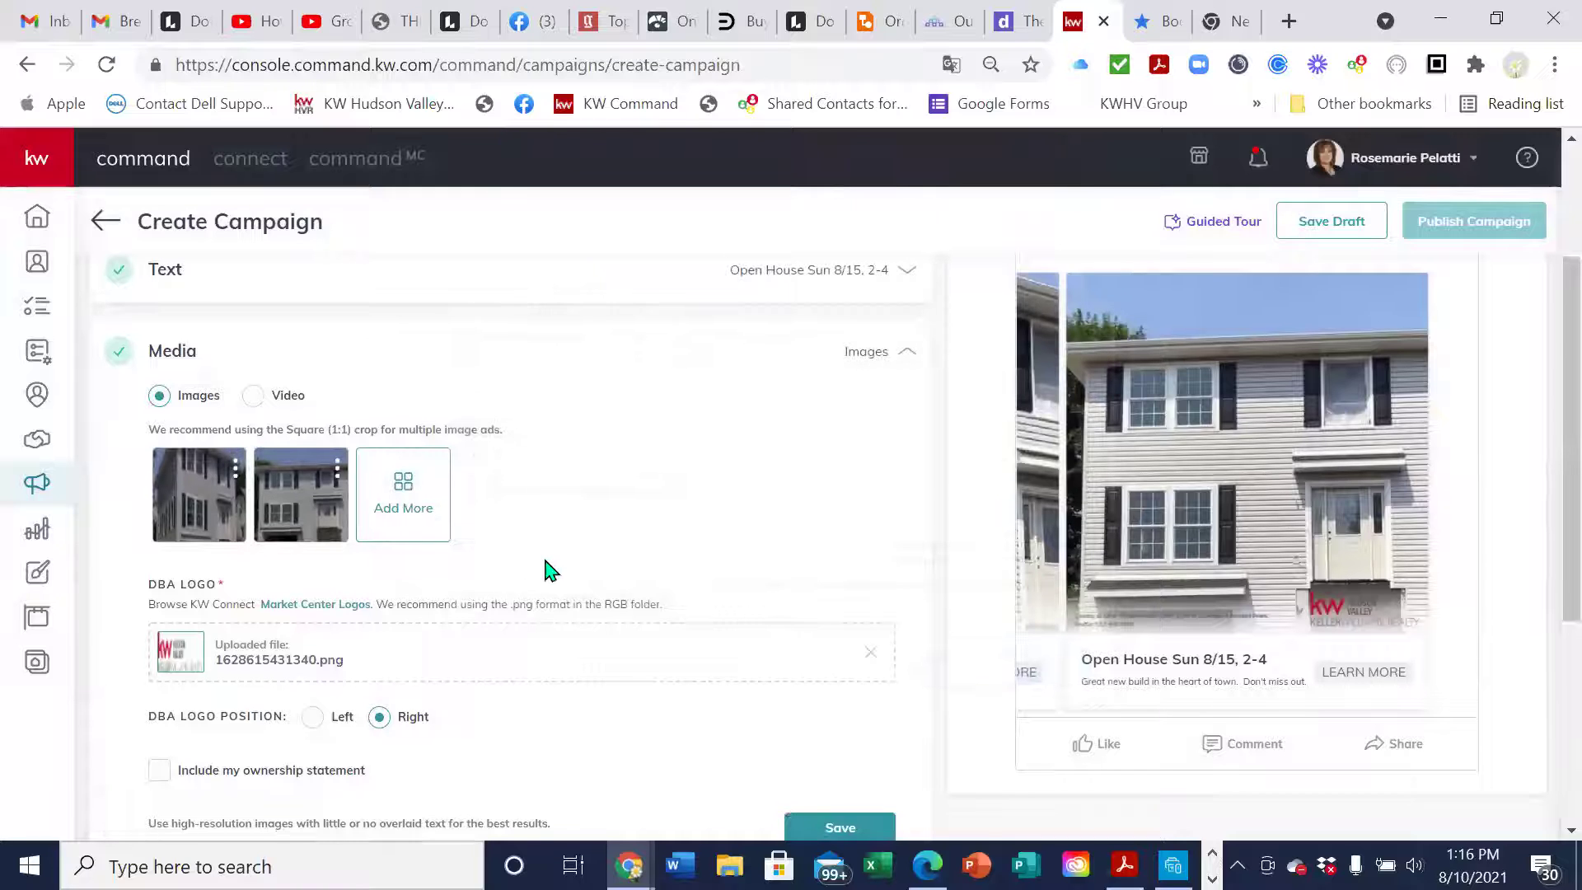
# - Include the ownership statement with the ad images and save the Media section
pyautogui.scroll(-1, 544, 569)
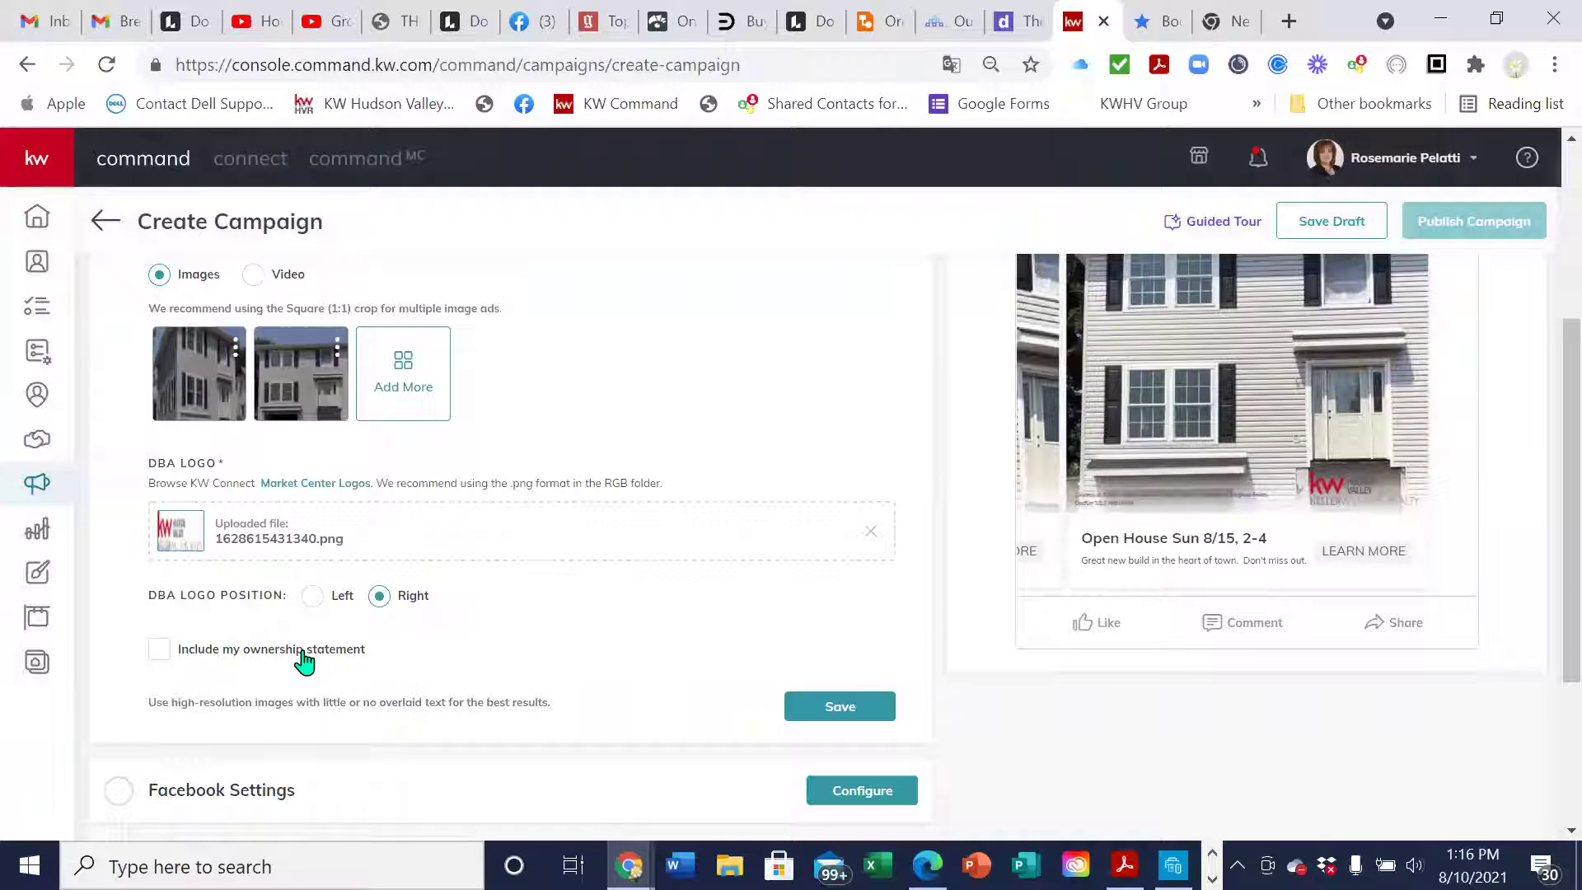
pyautogui.click(304, 655)
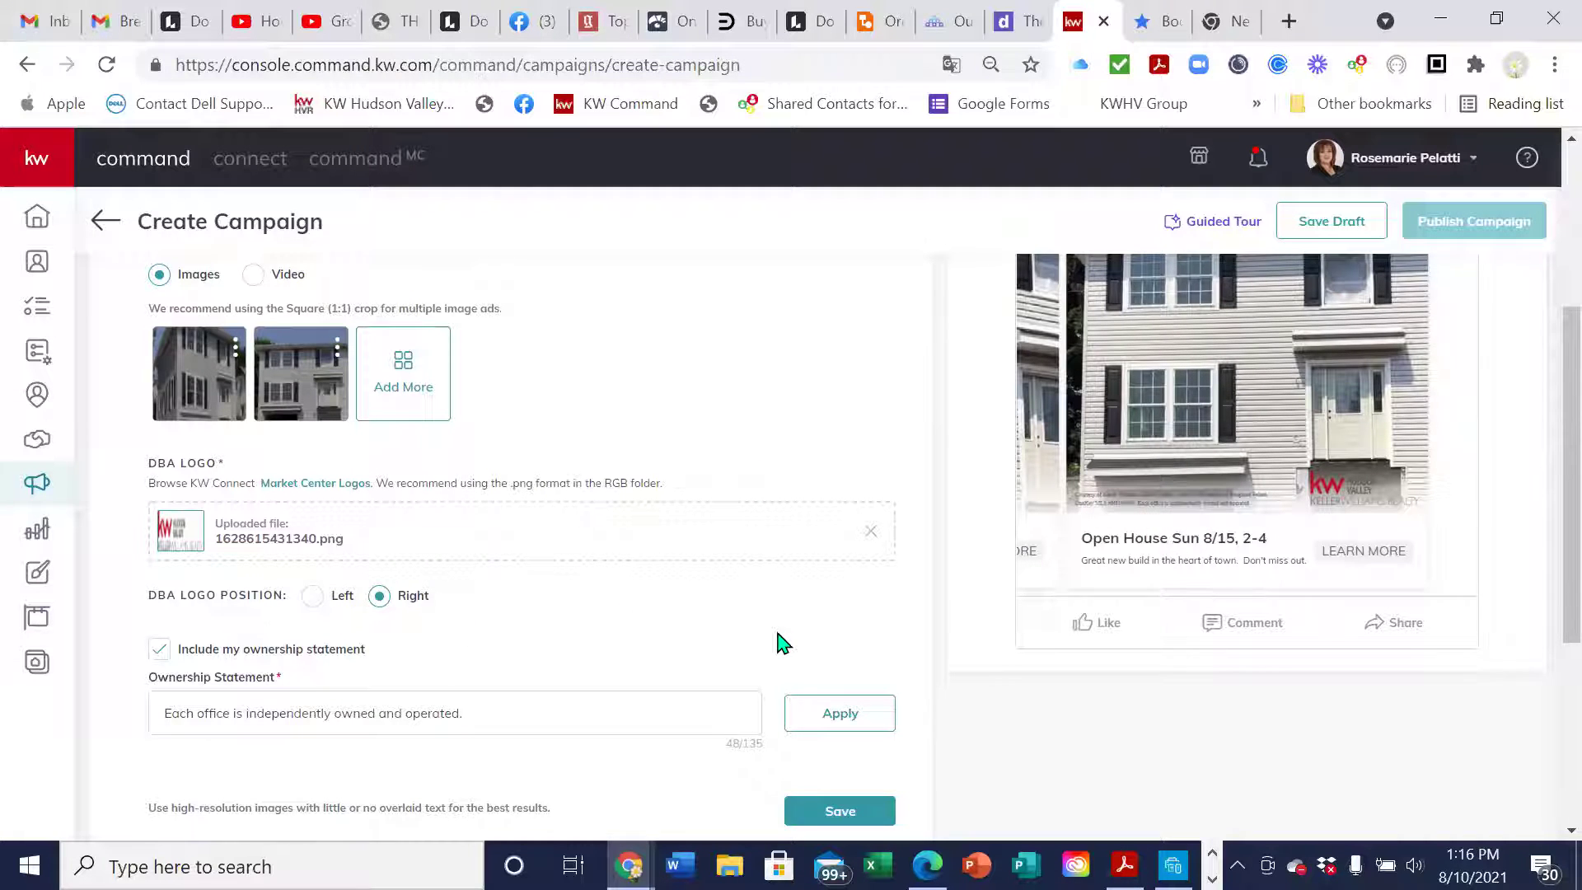
pyautogui.scroll(-2, 783, 643)
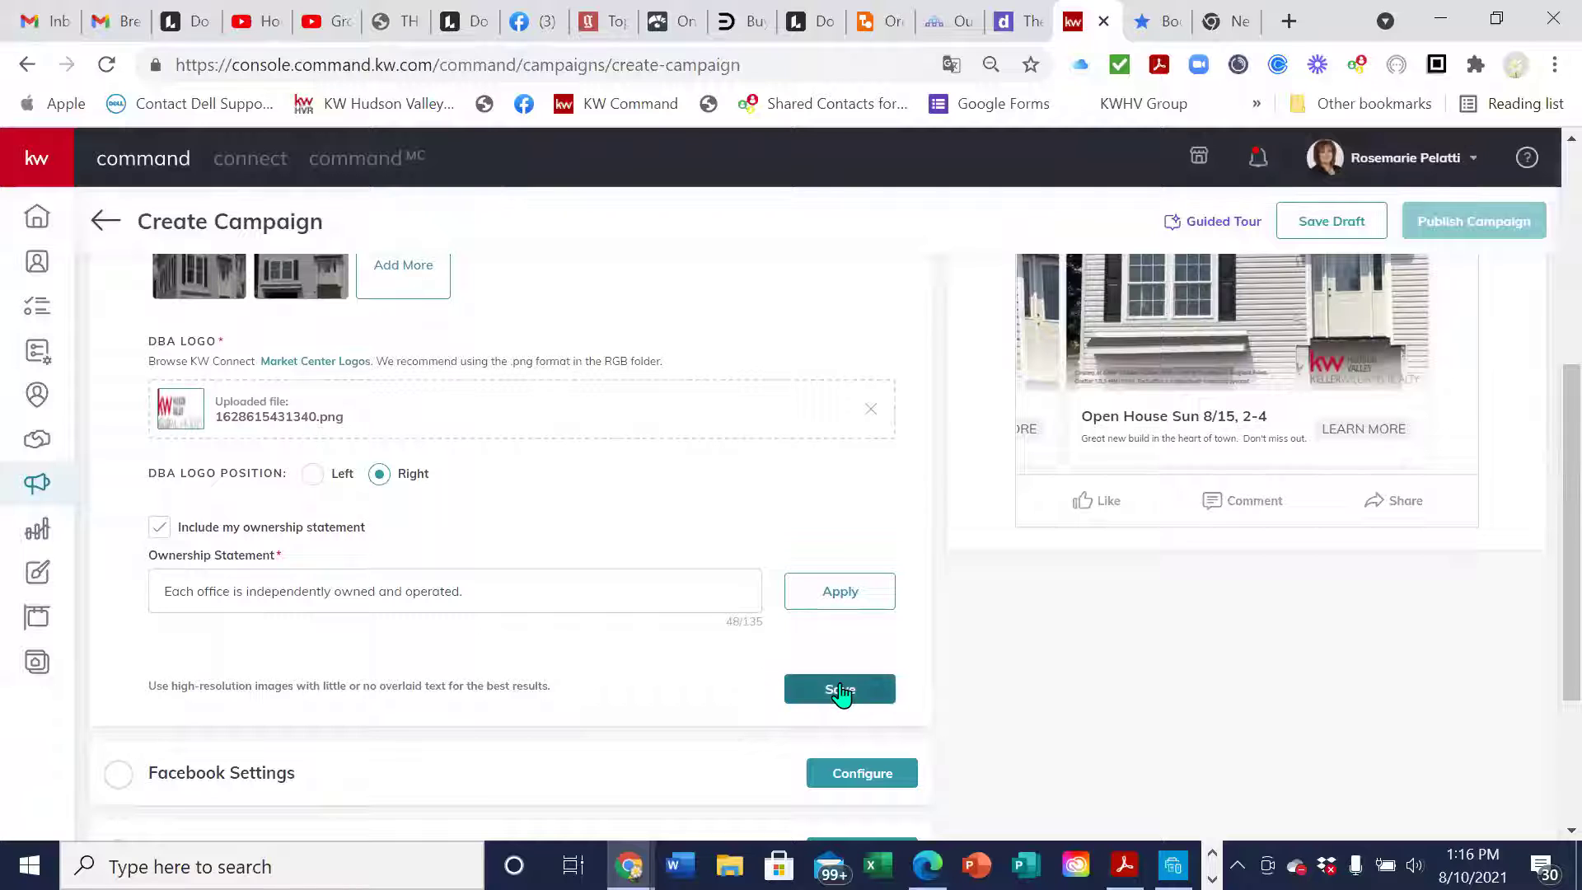
pyautogui.click(841, 691)
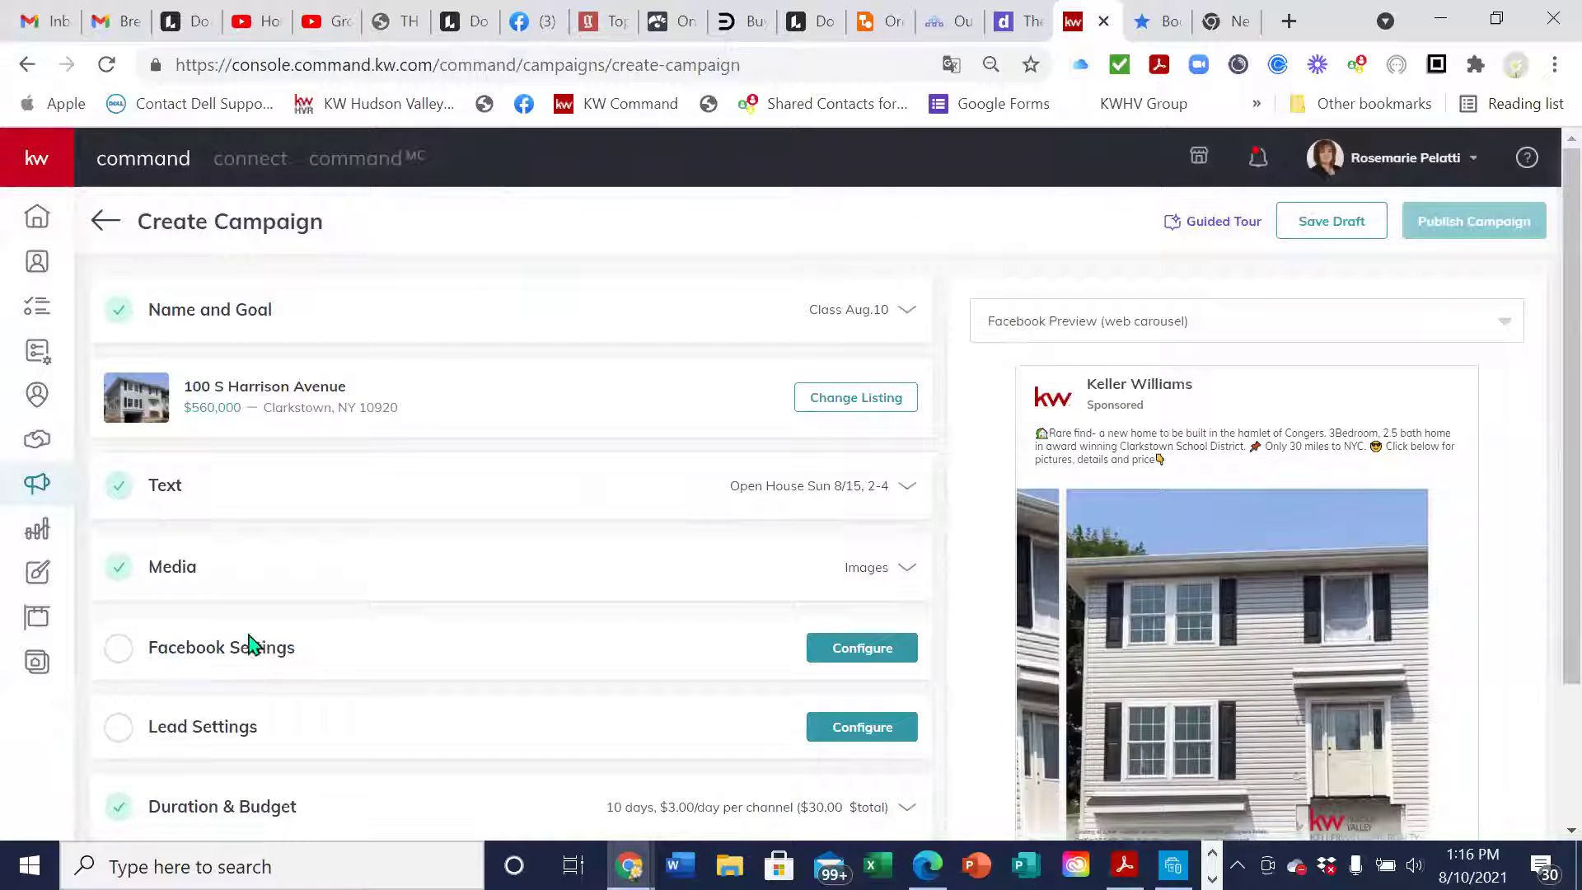
# - Open the campaign's Facebook settings, then start a new blank browser tab
pyautogui.scroll(-1, 400, 643)
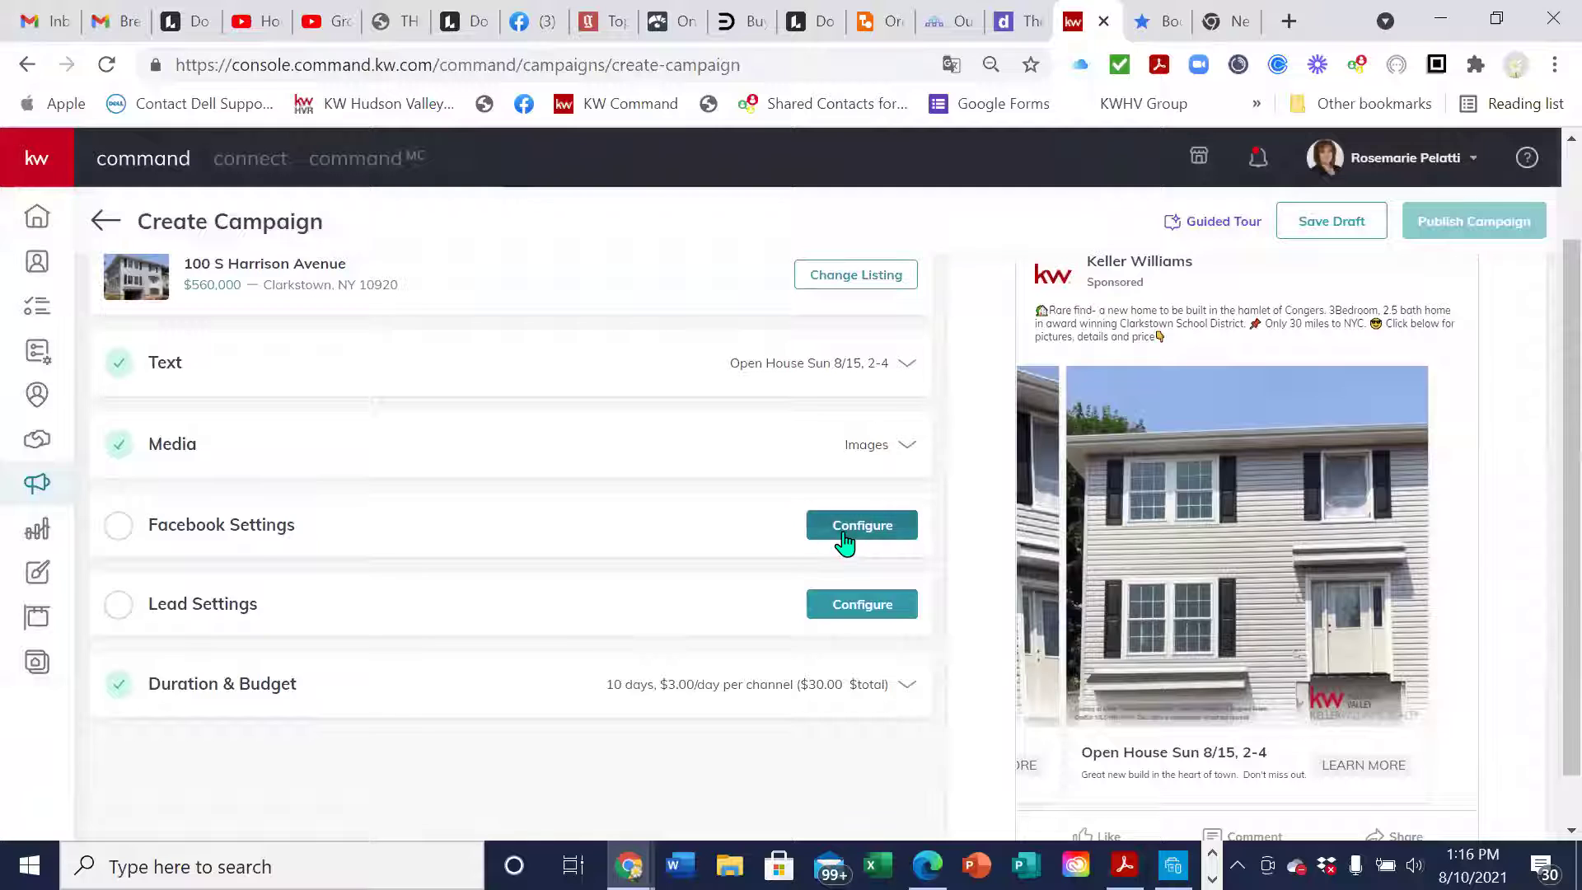
pyautogui.click(849, 536)
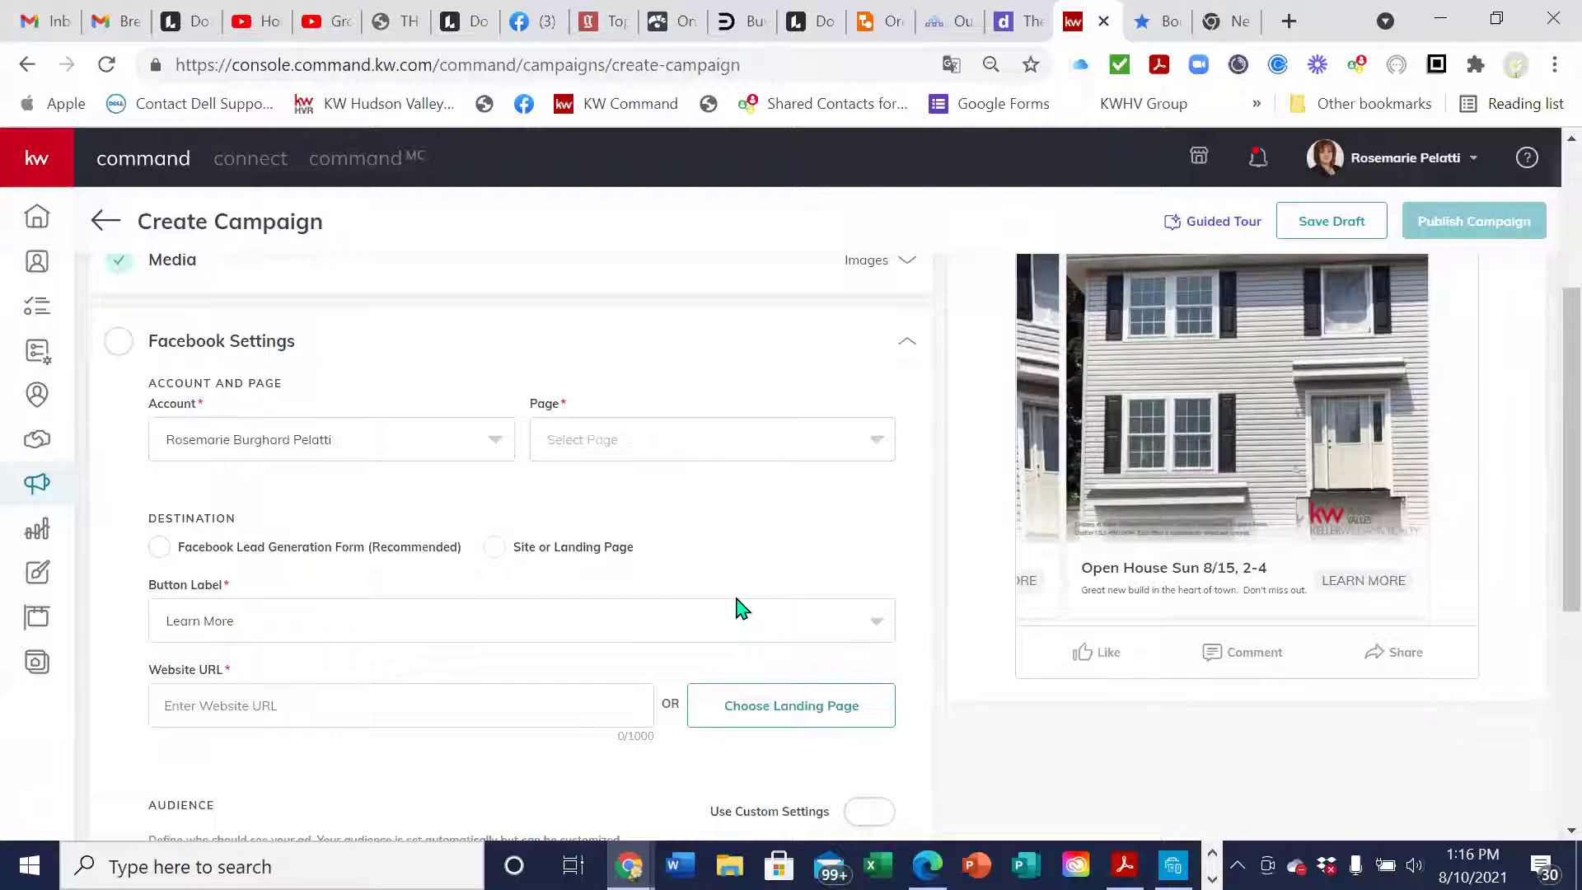
pyautogui.scroll(3, 737, 605)
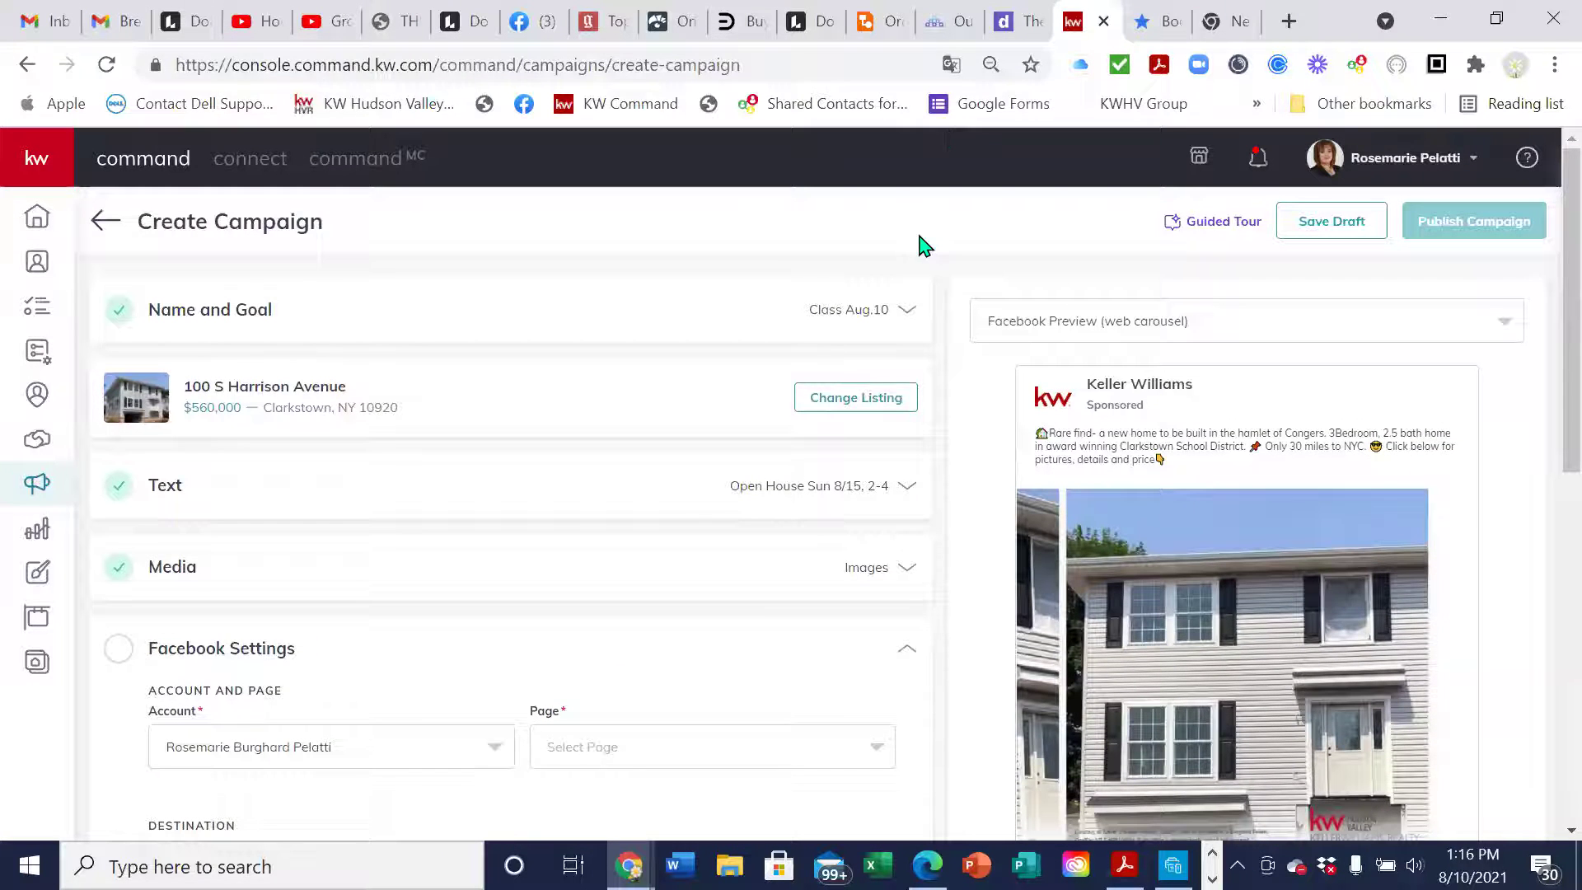
pyautogui.click(1289, 21)
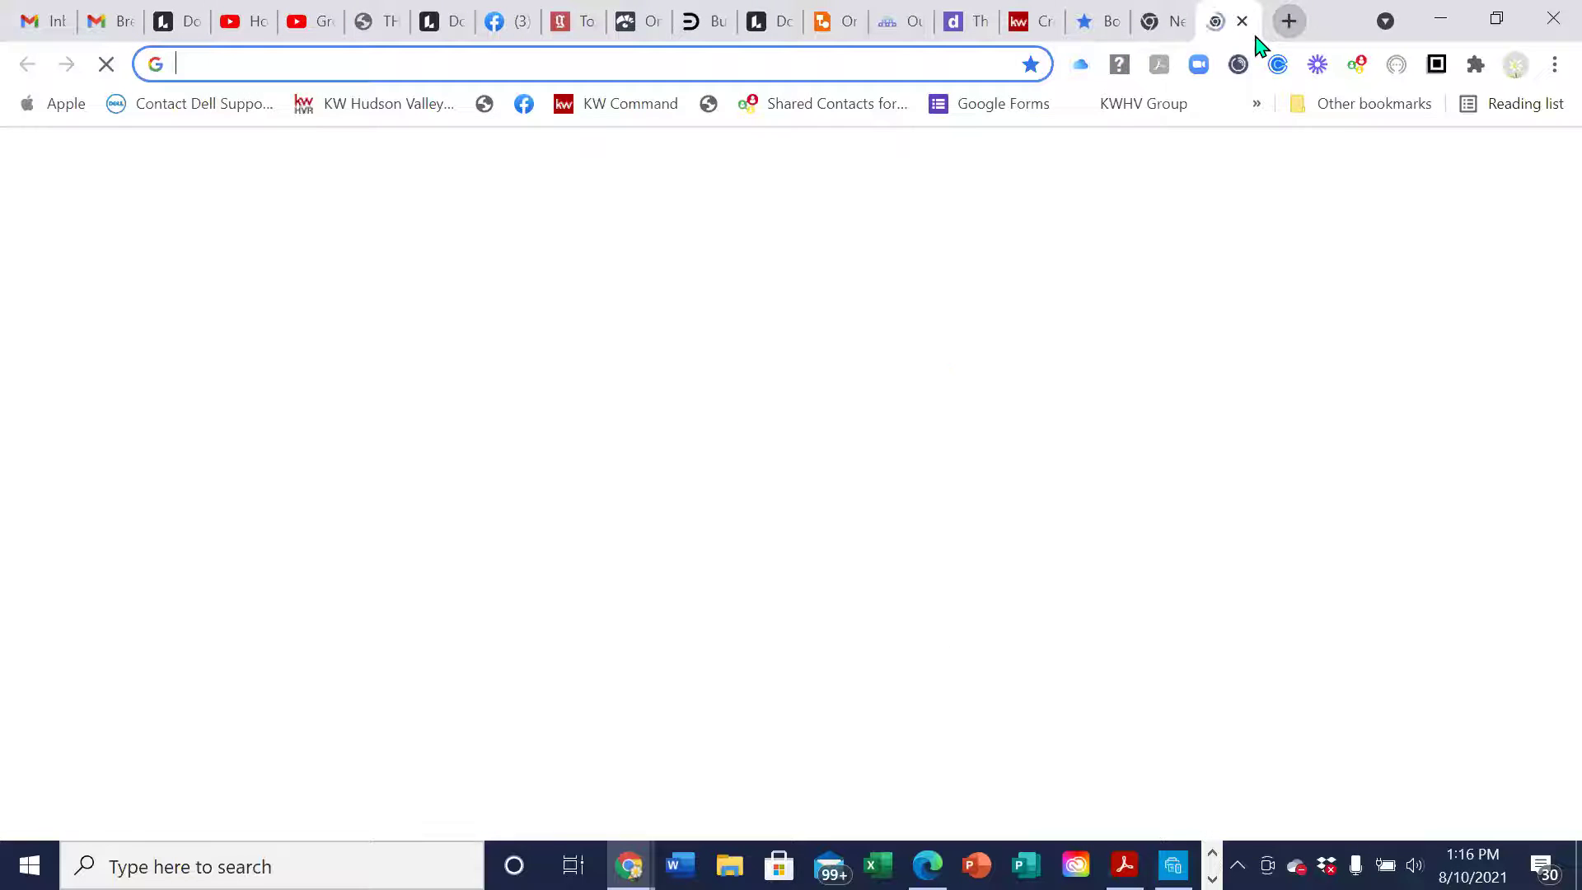
# - Open Settings on agent.kw.com and review the connected Facebook pages
pyautogui.write('agent.kw.com')
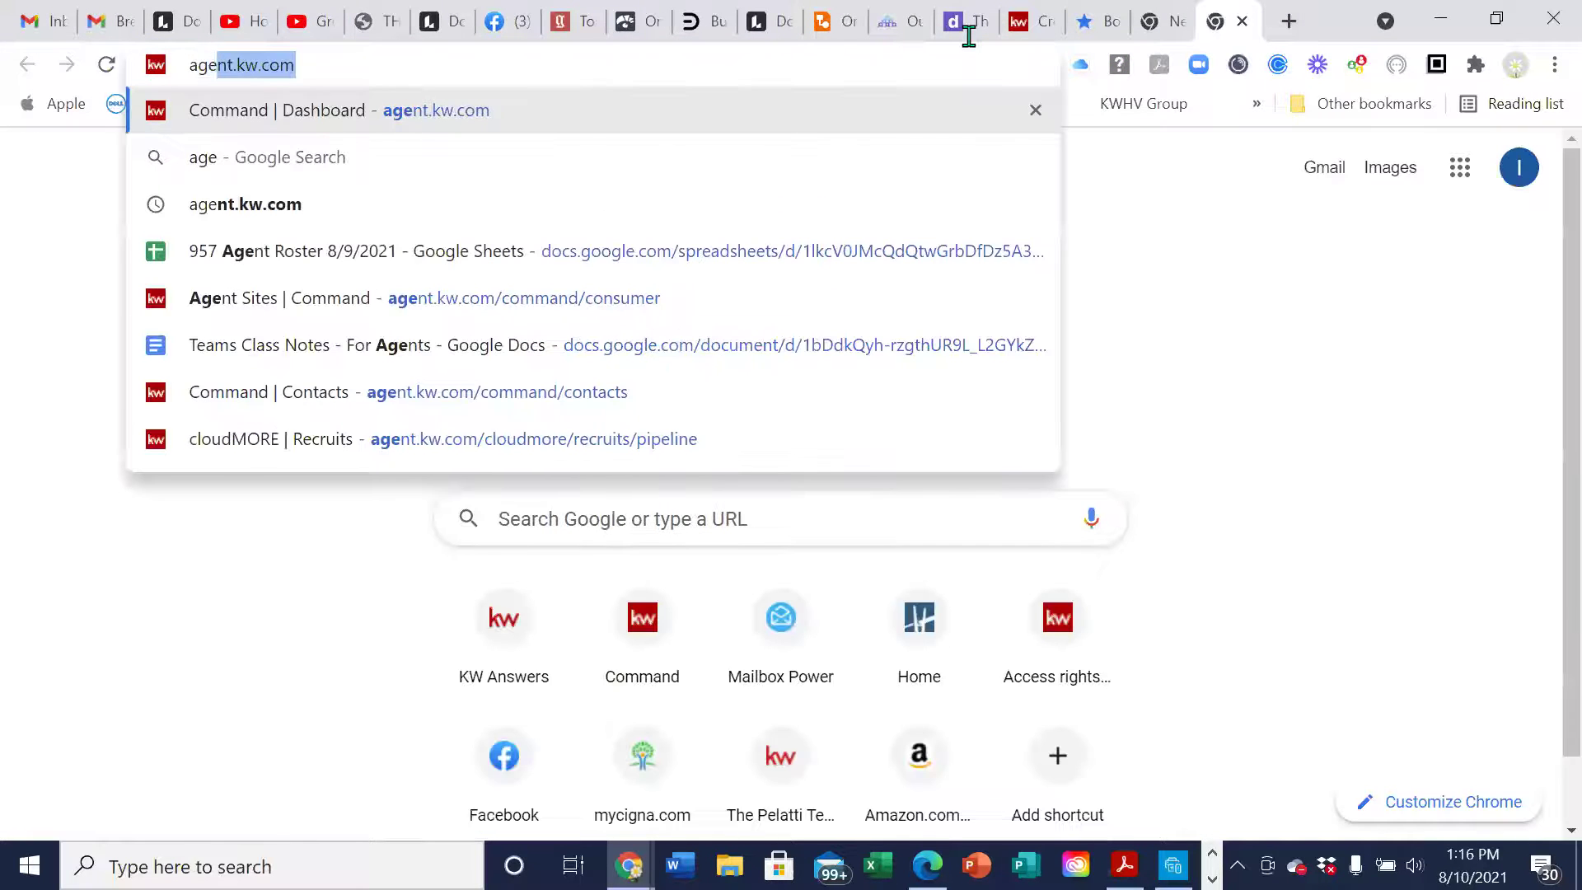
pyautogui.press('Return')
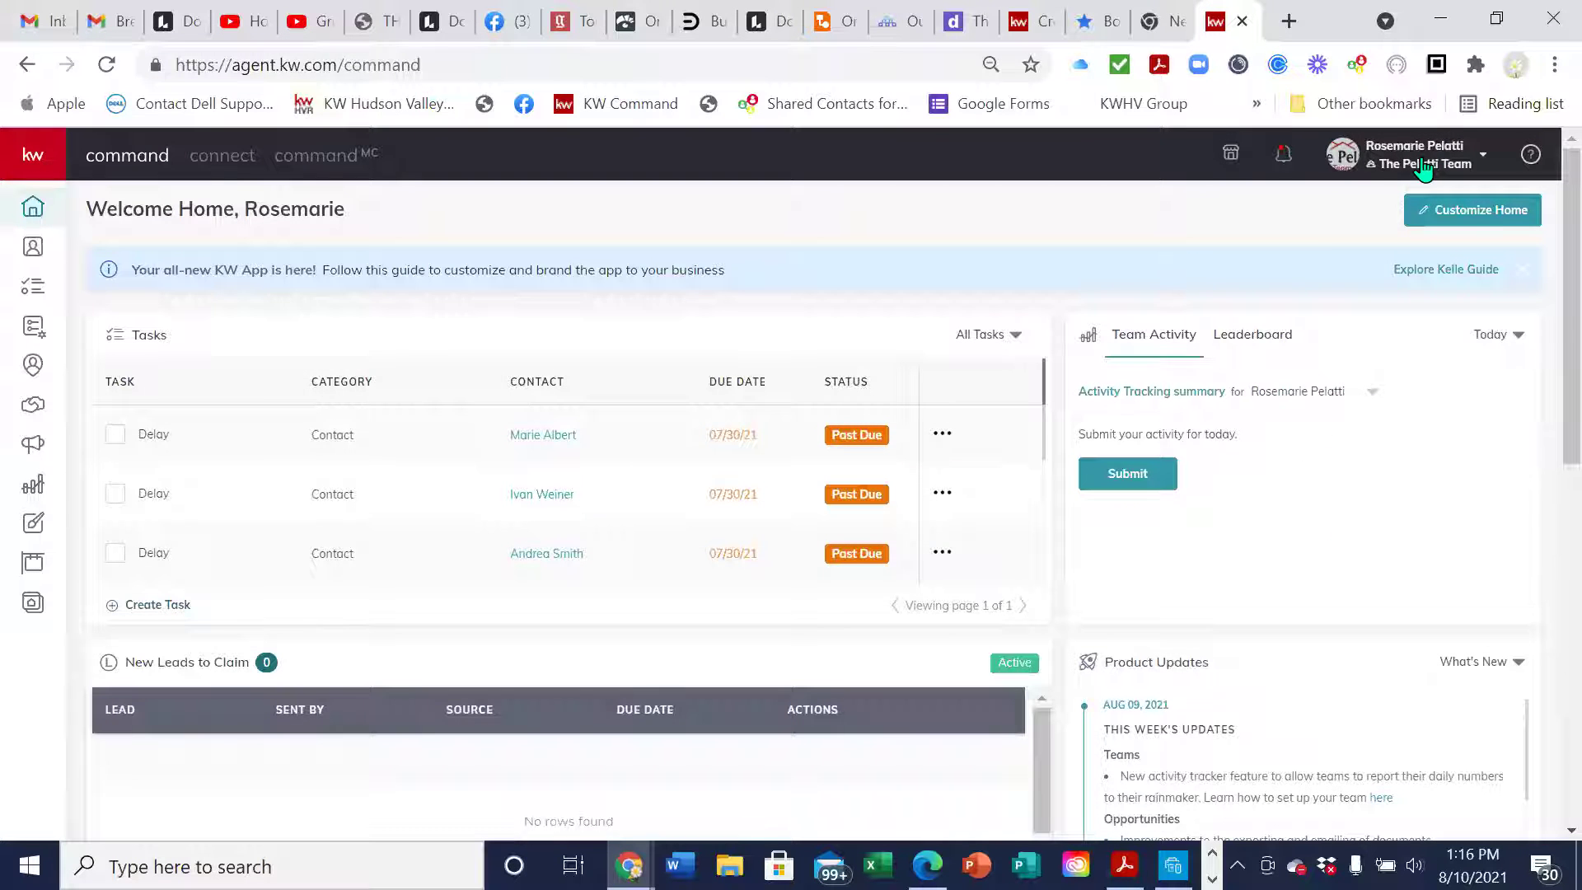
pyautogui.click(1416, 162)
pyautogui.click(1360, 480)
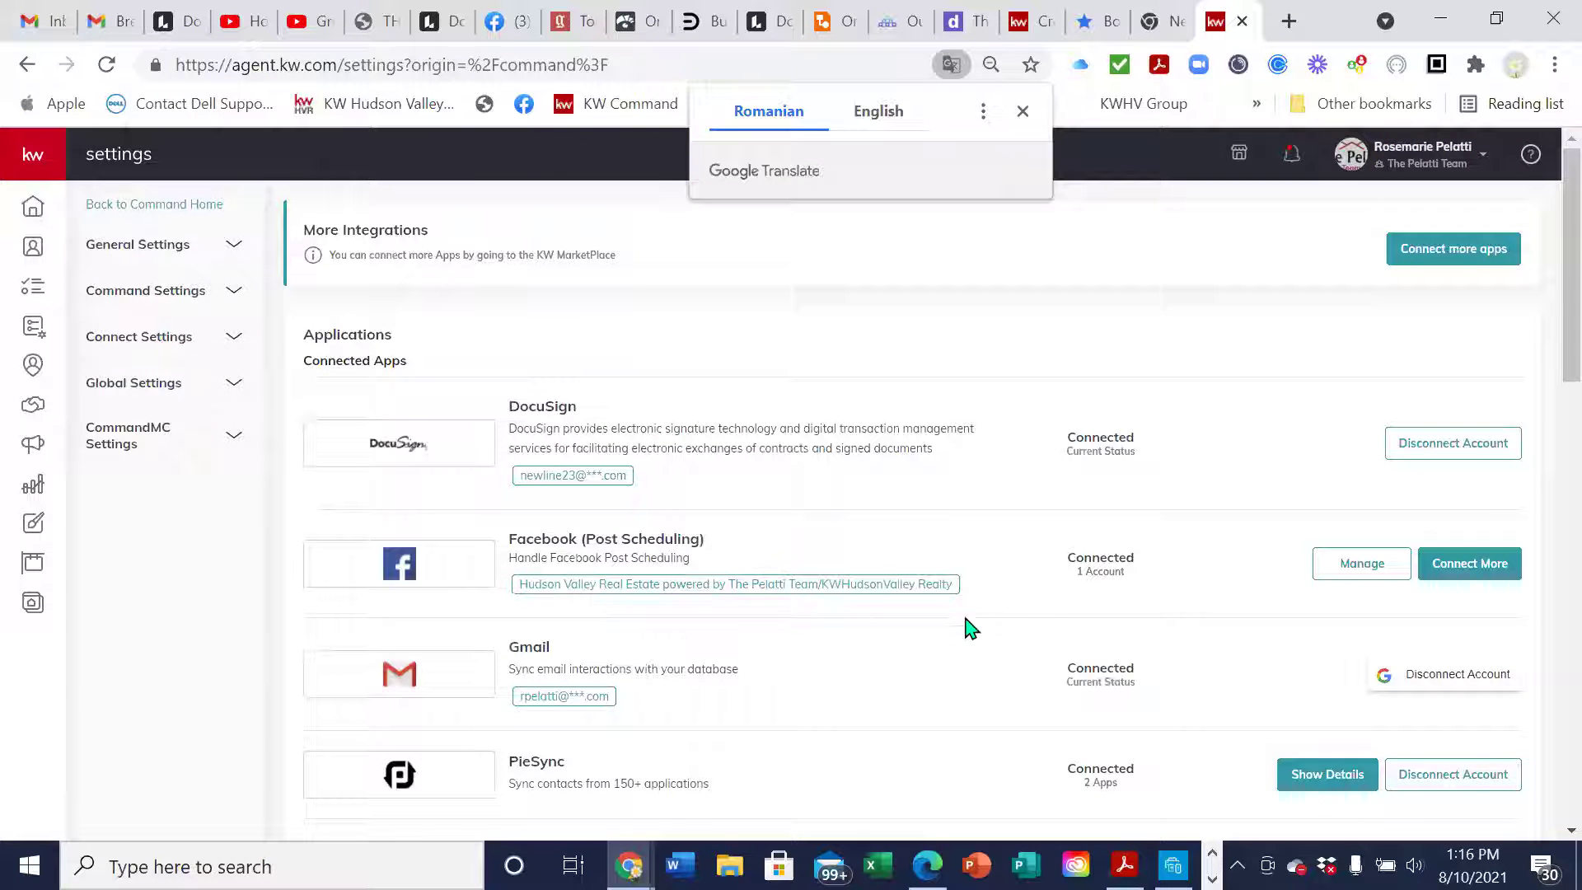
pyautogui.scroll(-2, 577, 610)
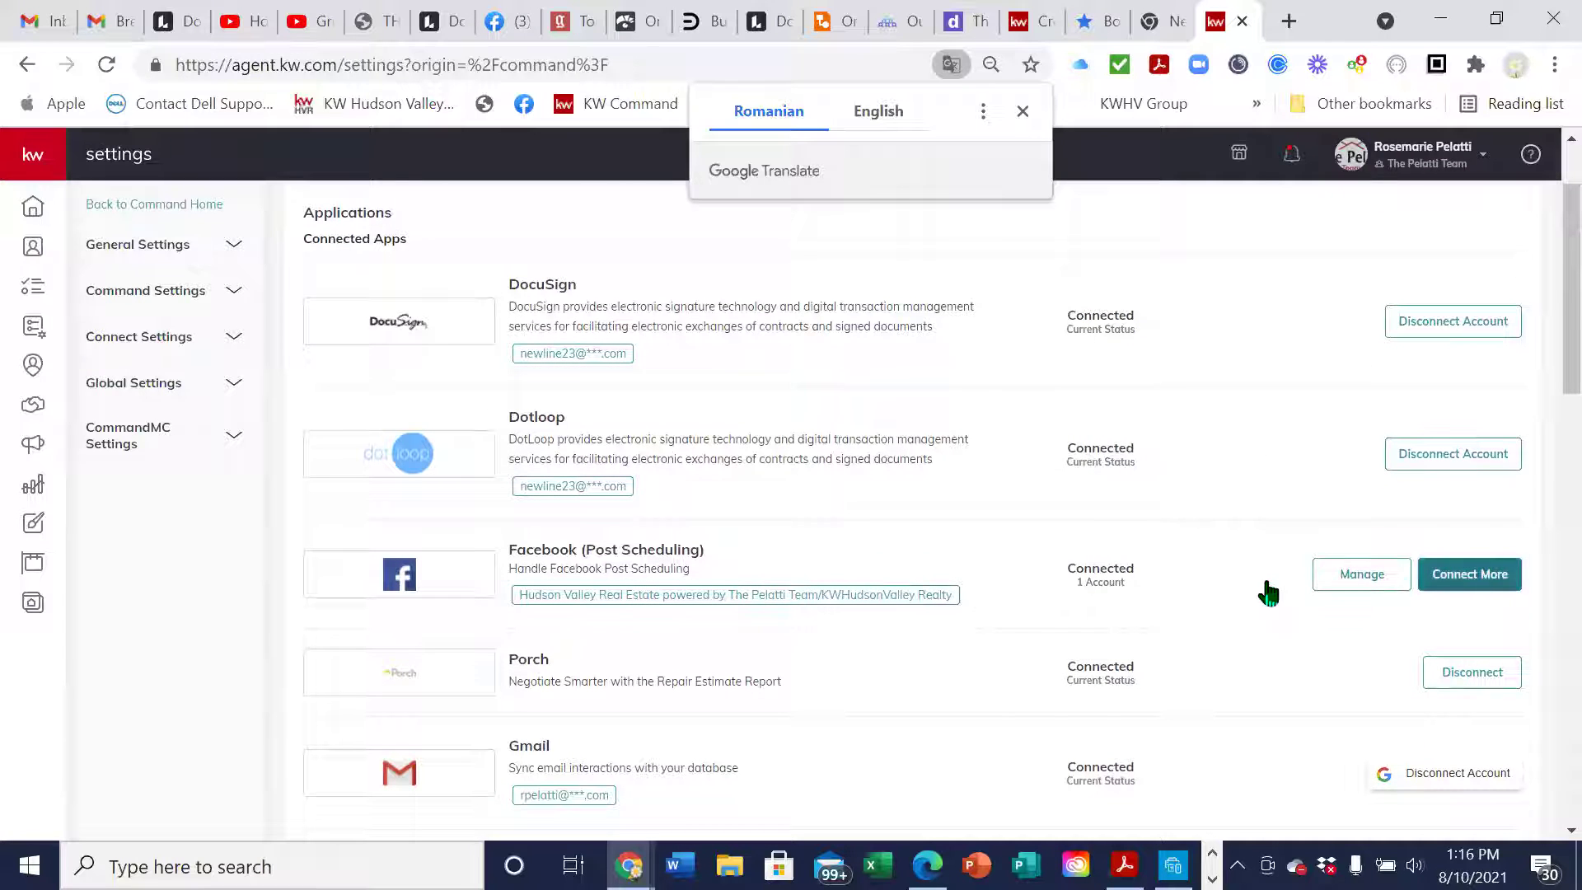
pyautogui.click(1376, 585)
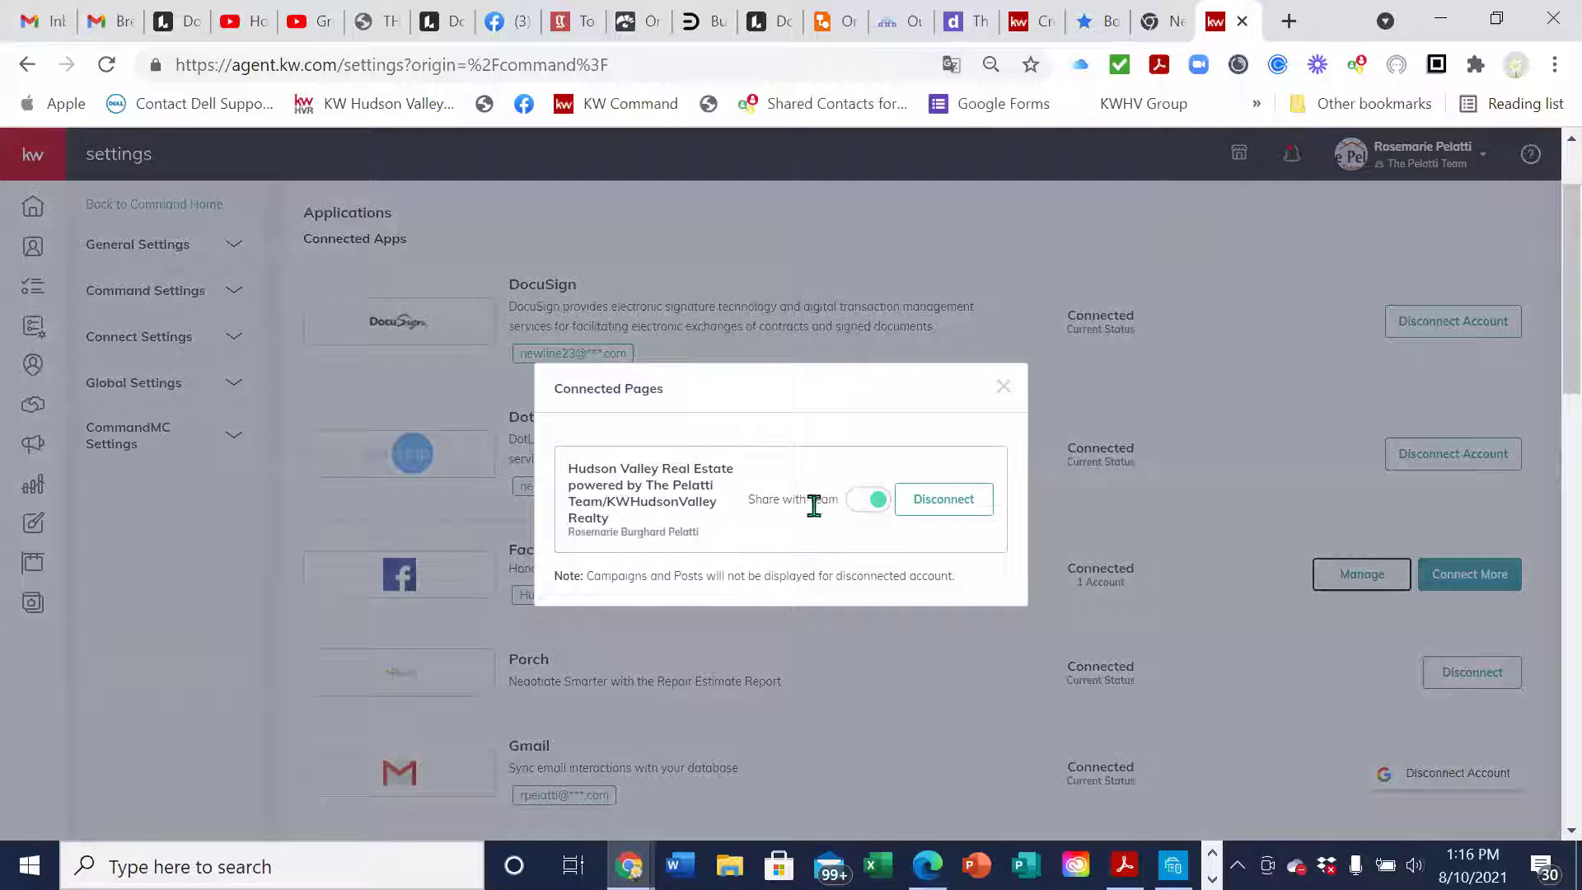
pyautogui.click(1096, 434)
# - Connect the Hudson Valley Real Estate page for ads, shared with the team
pyautogui.scroll(-5, 1204, 537)
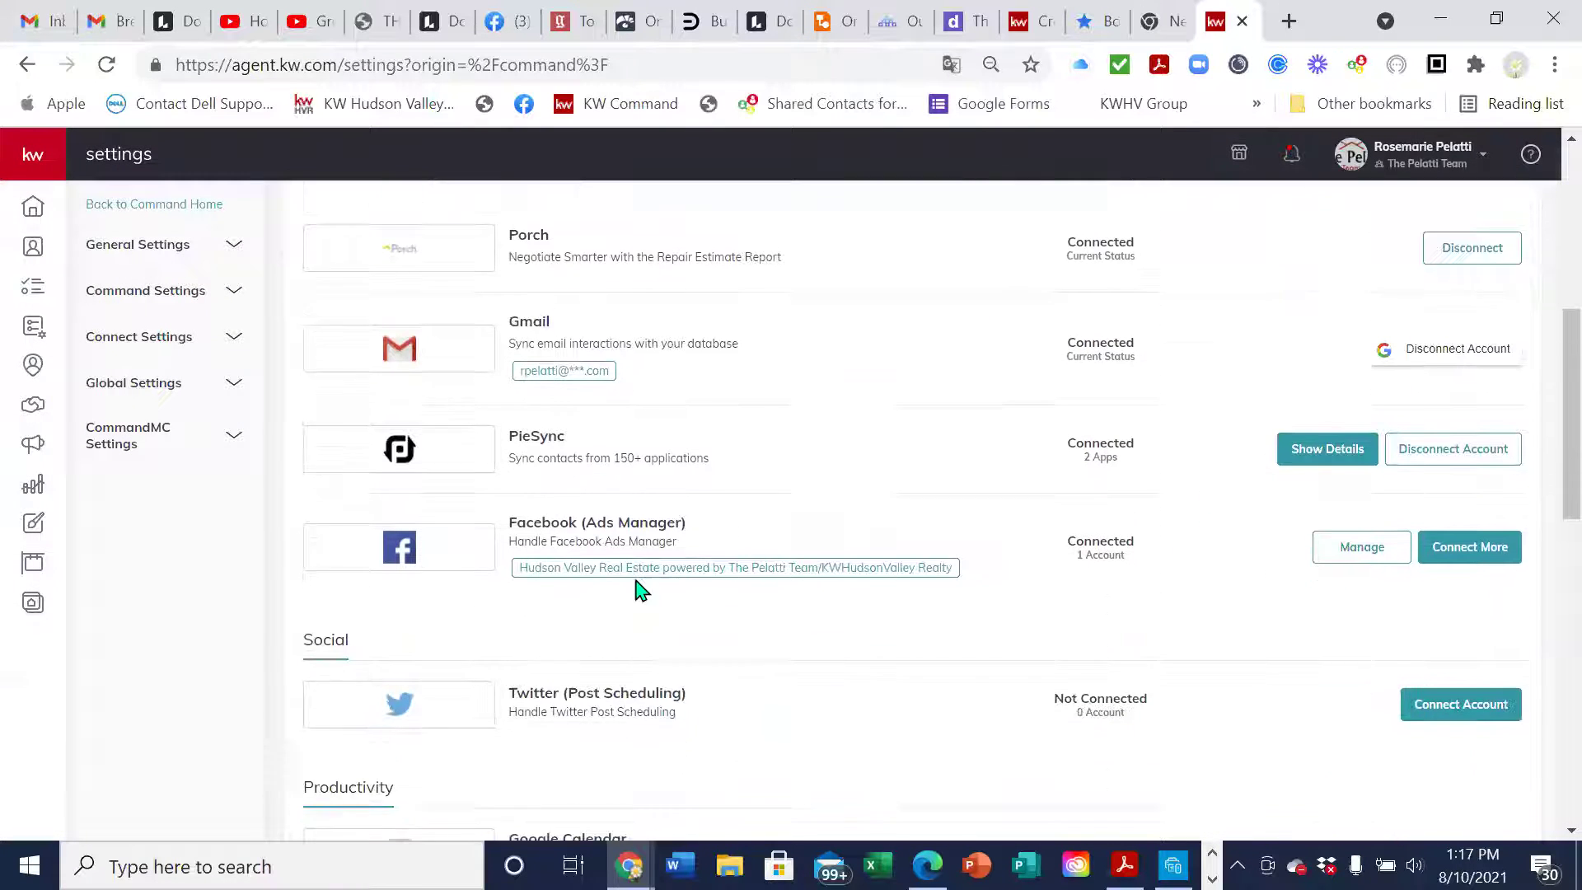
pyautogui.scroll(-1, 642, 590)
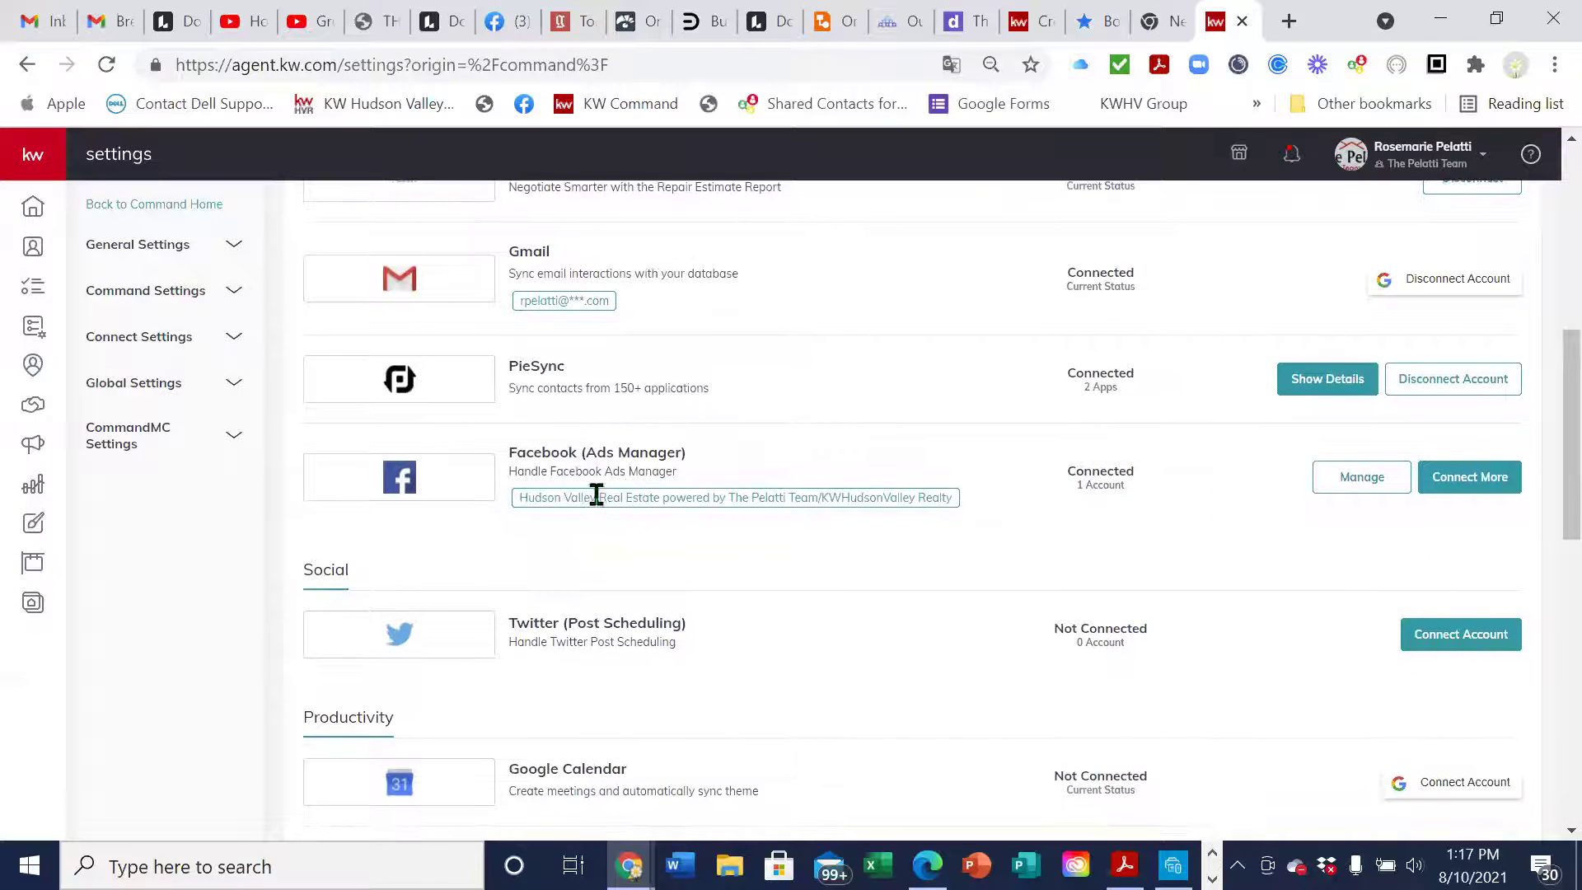
pyautogui.click(1452, 490)
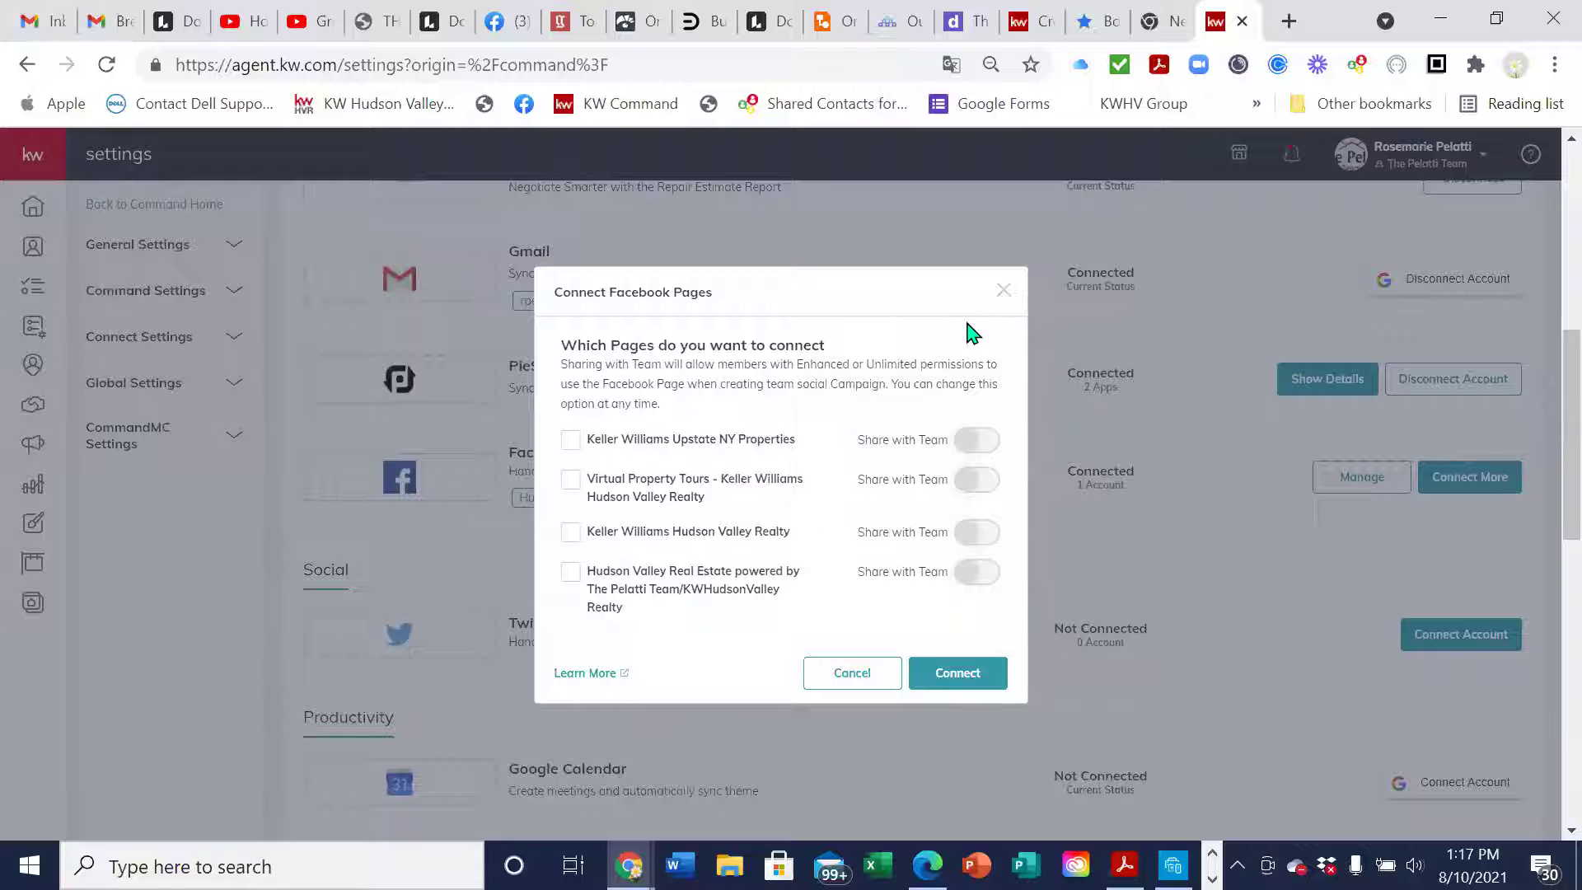
pyautogui.click(571, 577)
pyautogui.click(987, 577)
pyautogui.click(956, 675)
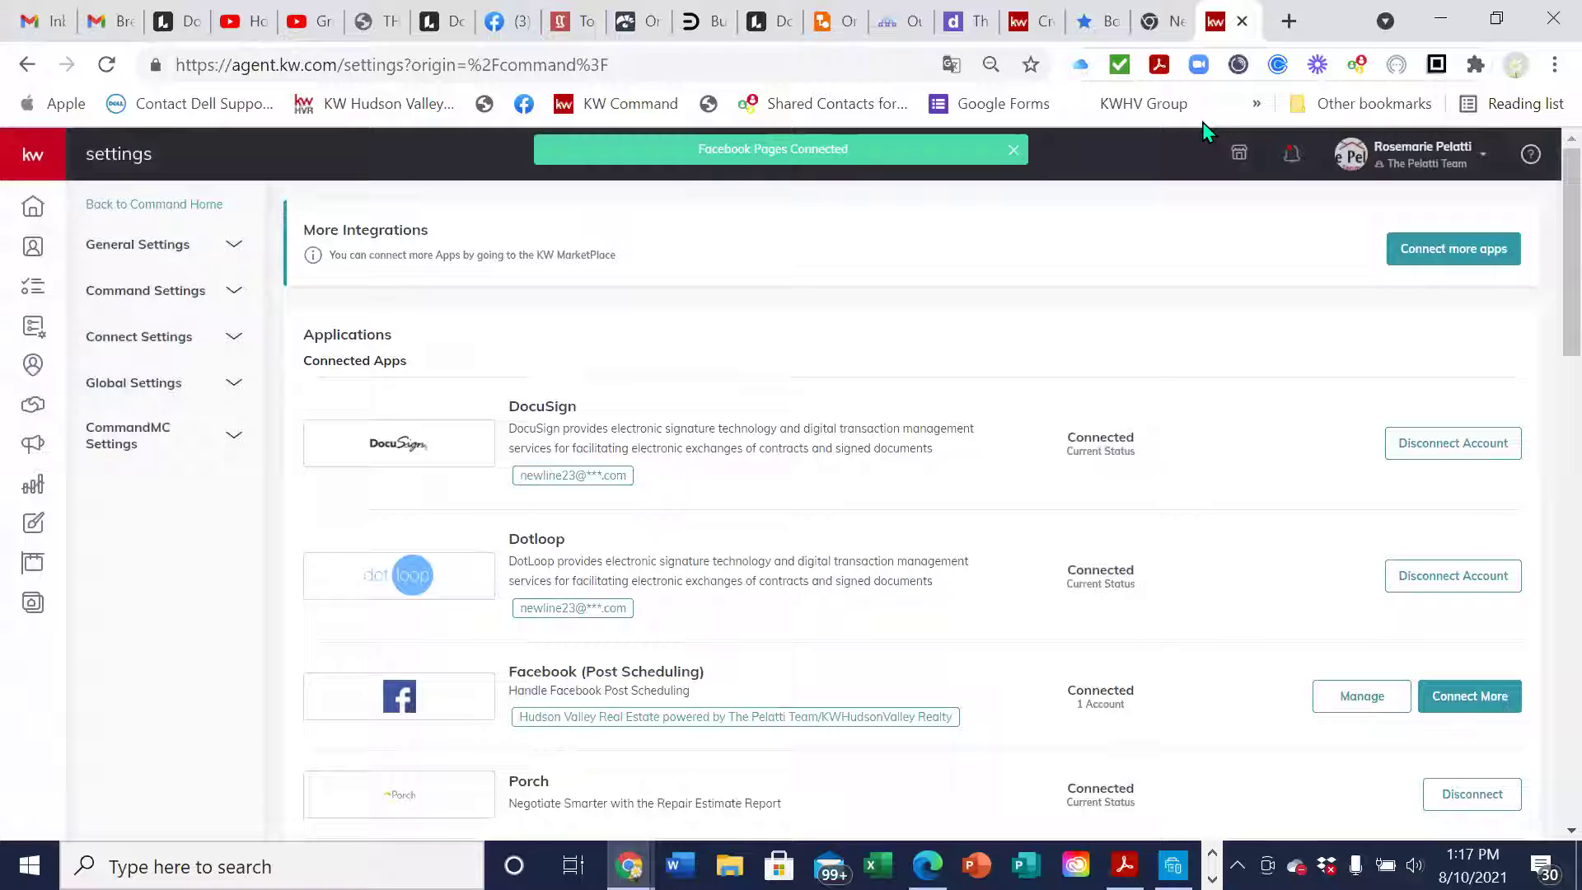
pyautogui.click(1040, 23)
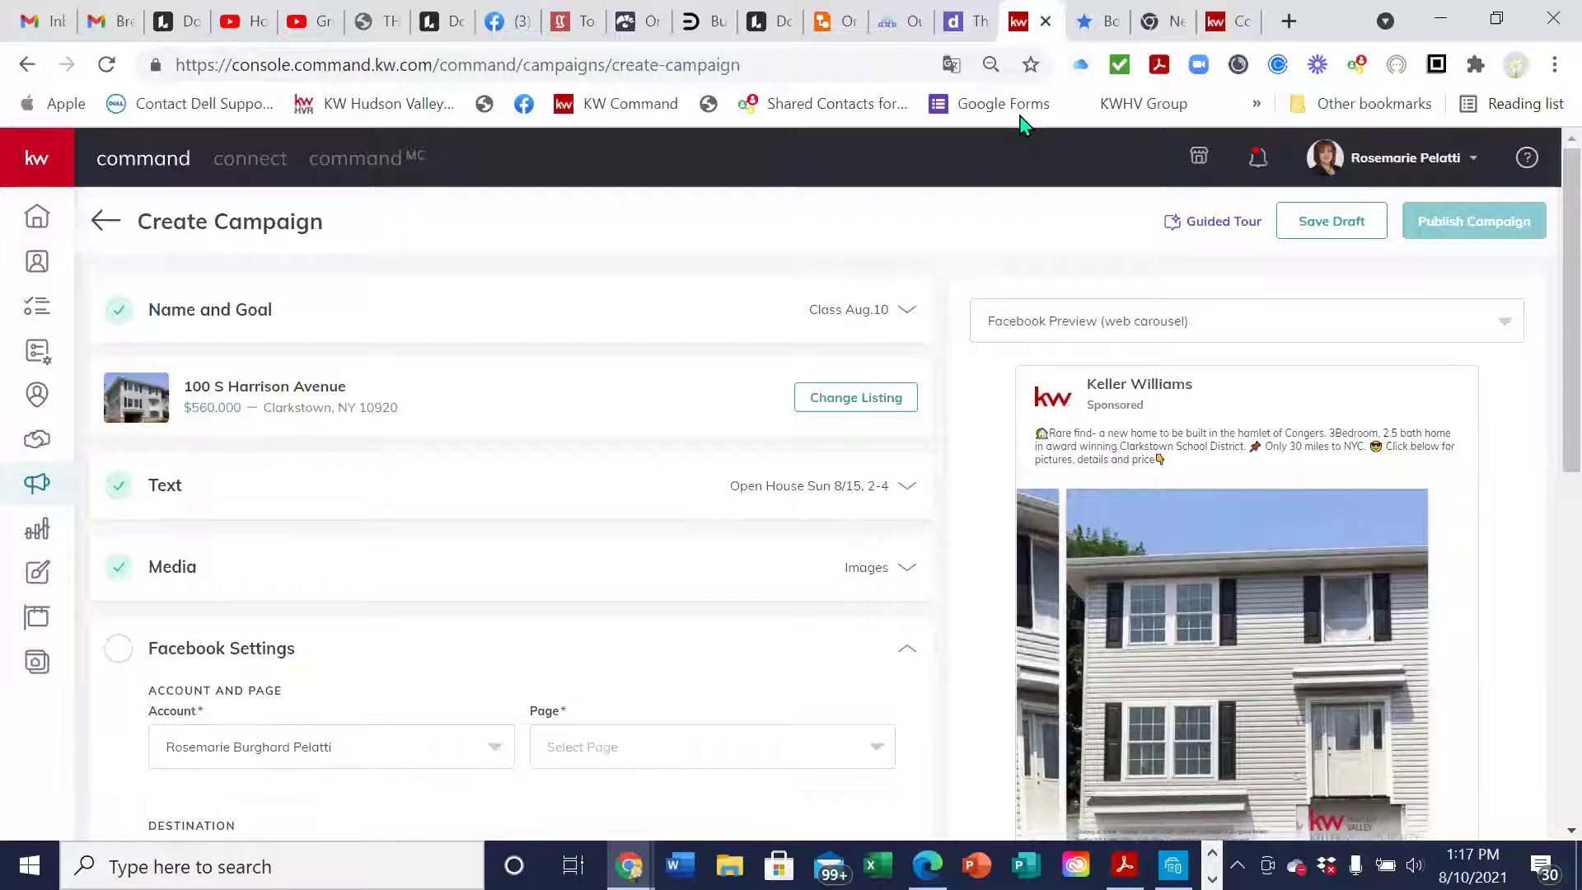
# - Select Hudson Valley Real Estate powered by The Pelatti Team as the campaign's Facebook page
pyautogui.scroll(-3, 527, 676)
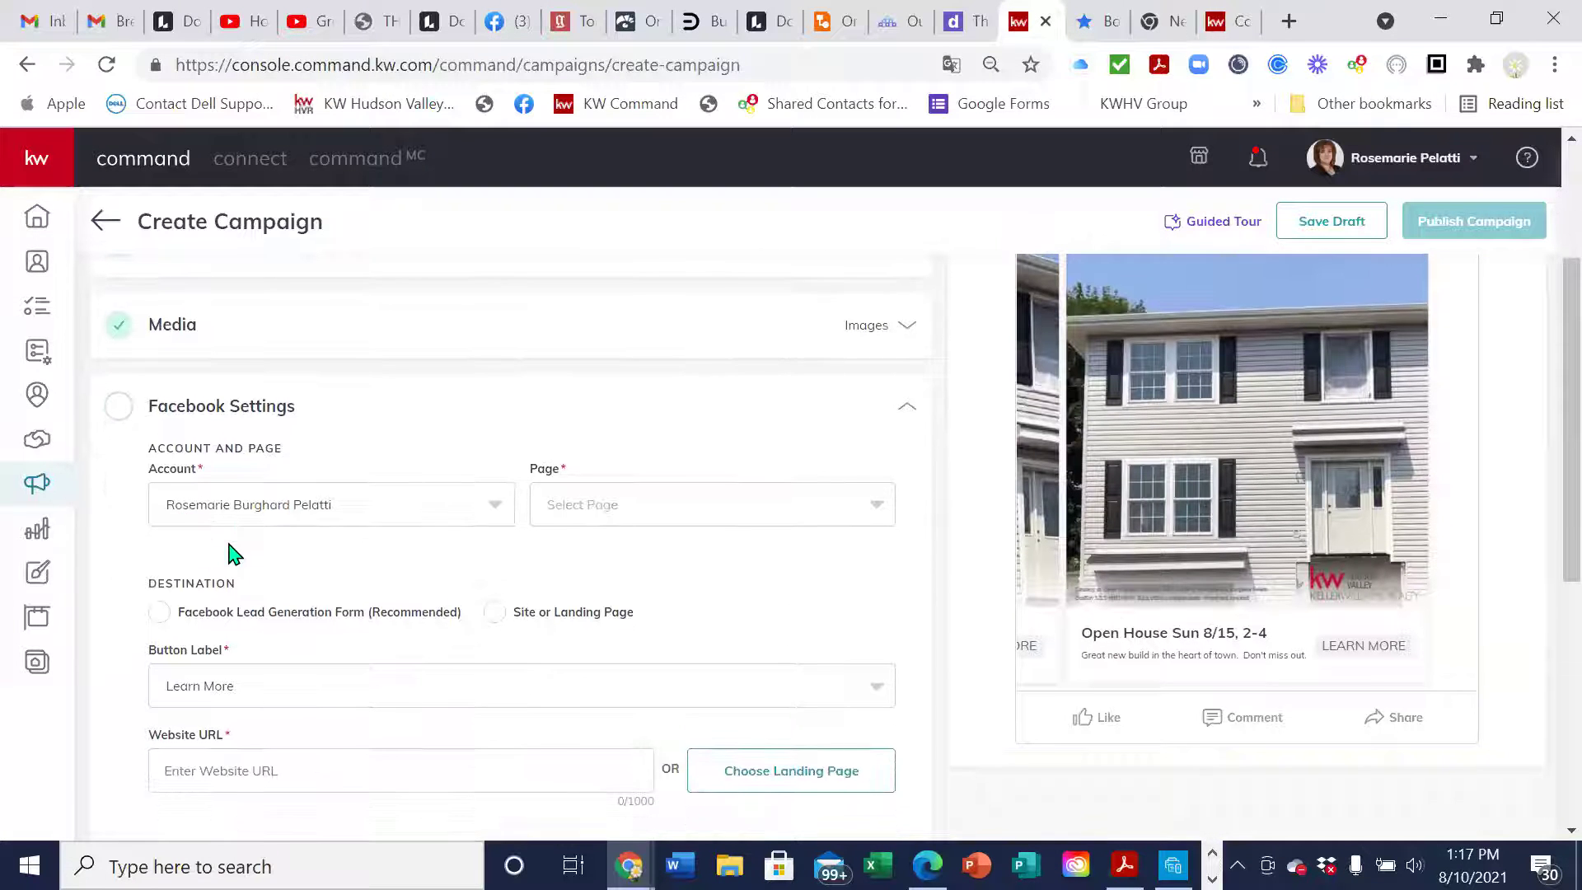
pyautogui.click(587, 525)
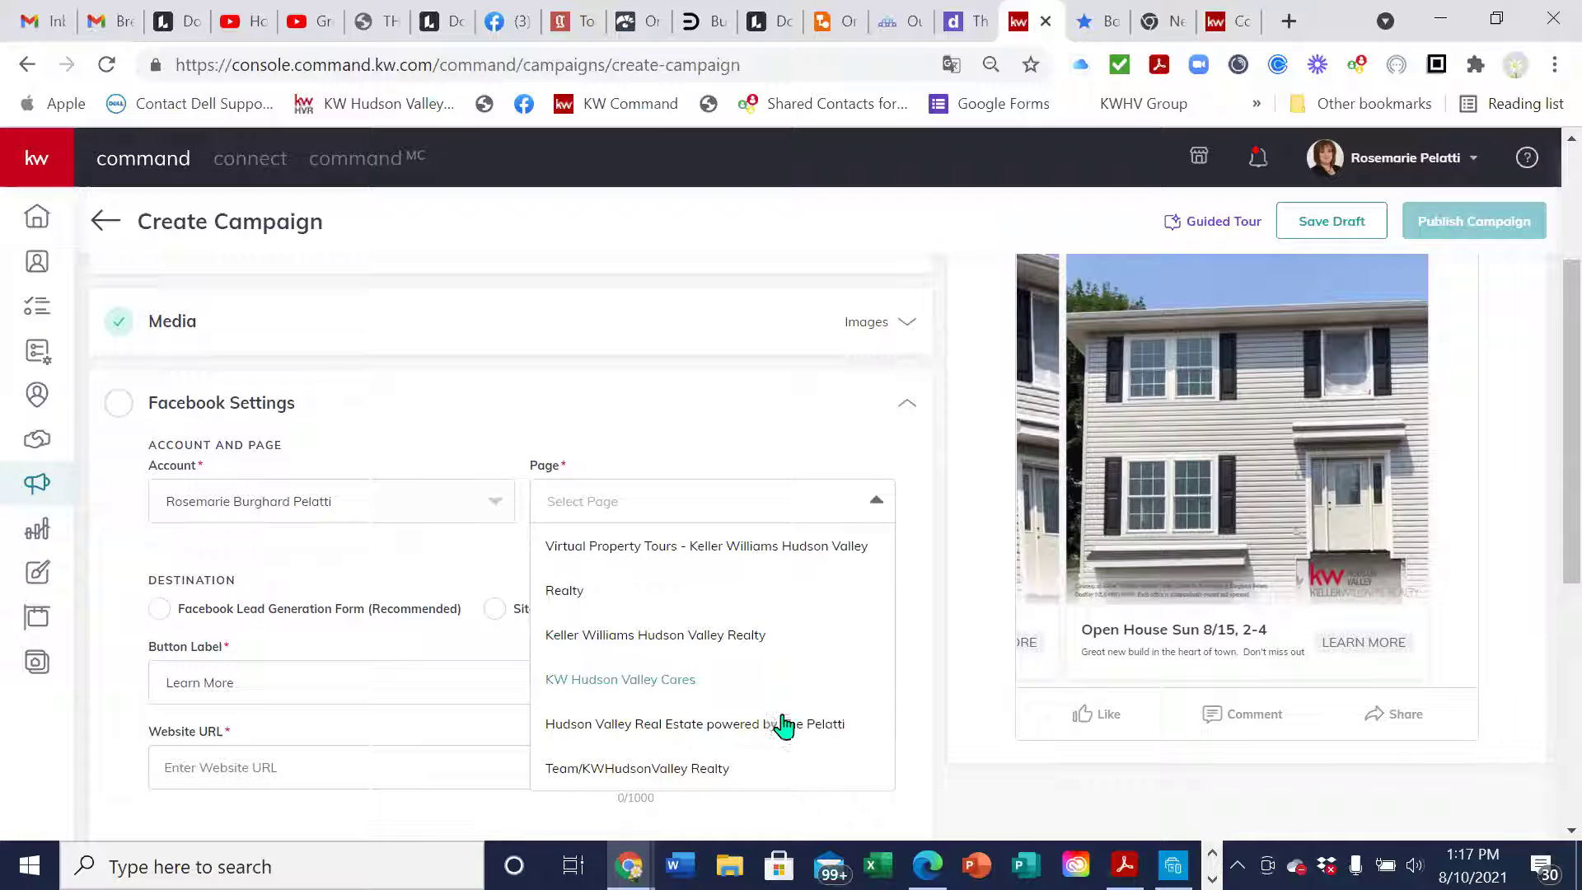
pyautogui.click(728, 739)
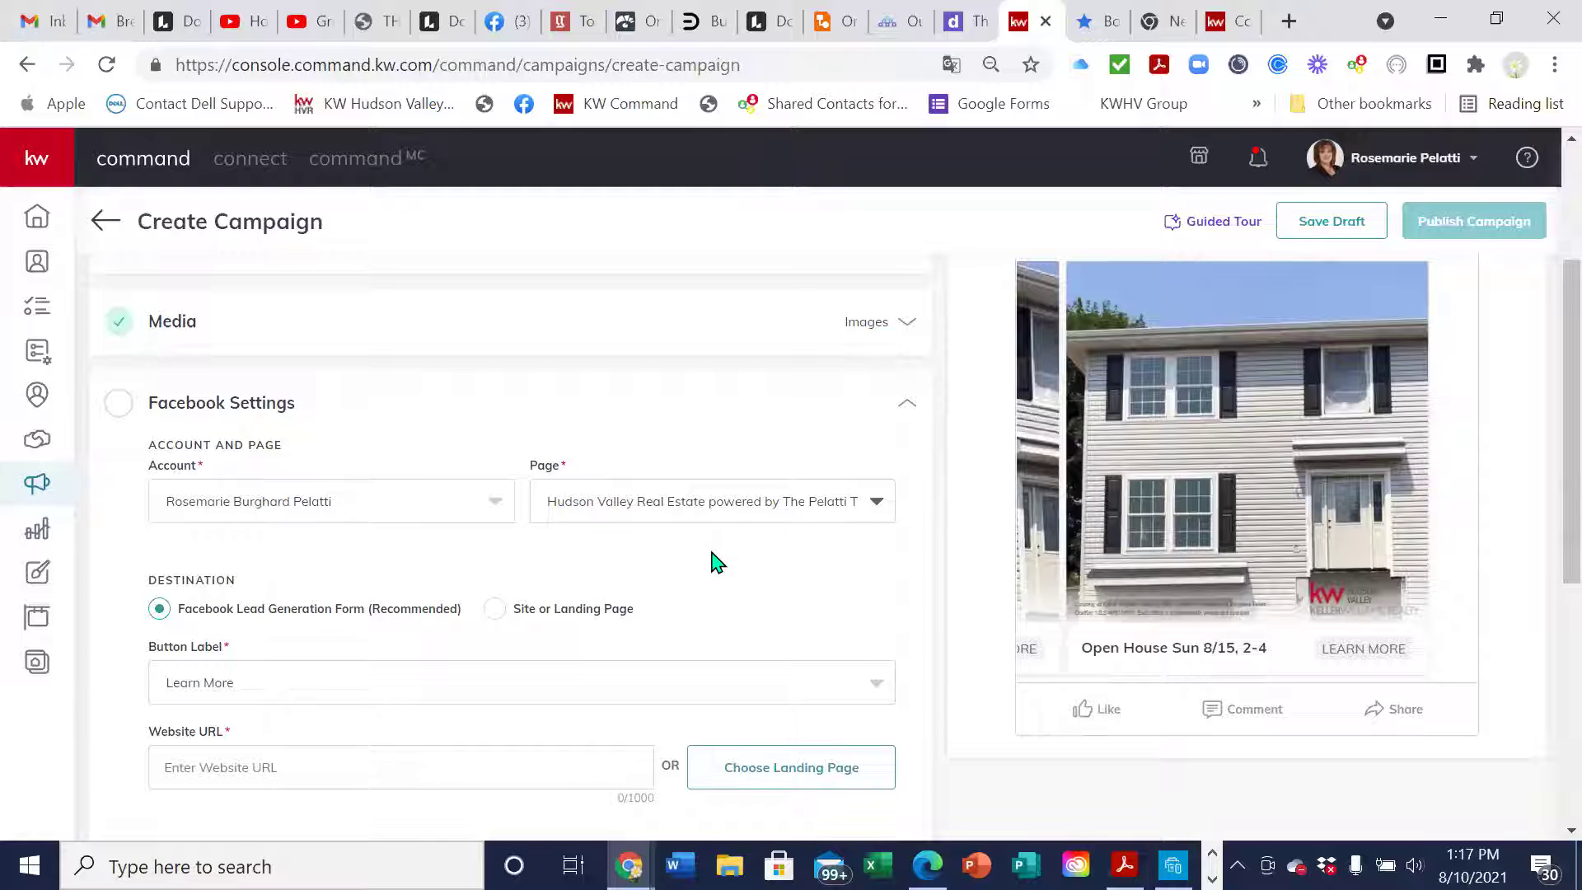
pyautogui.scroll(-1, 718, 563)
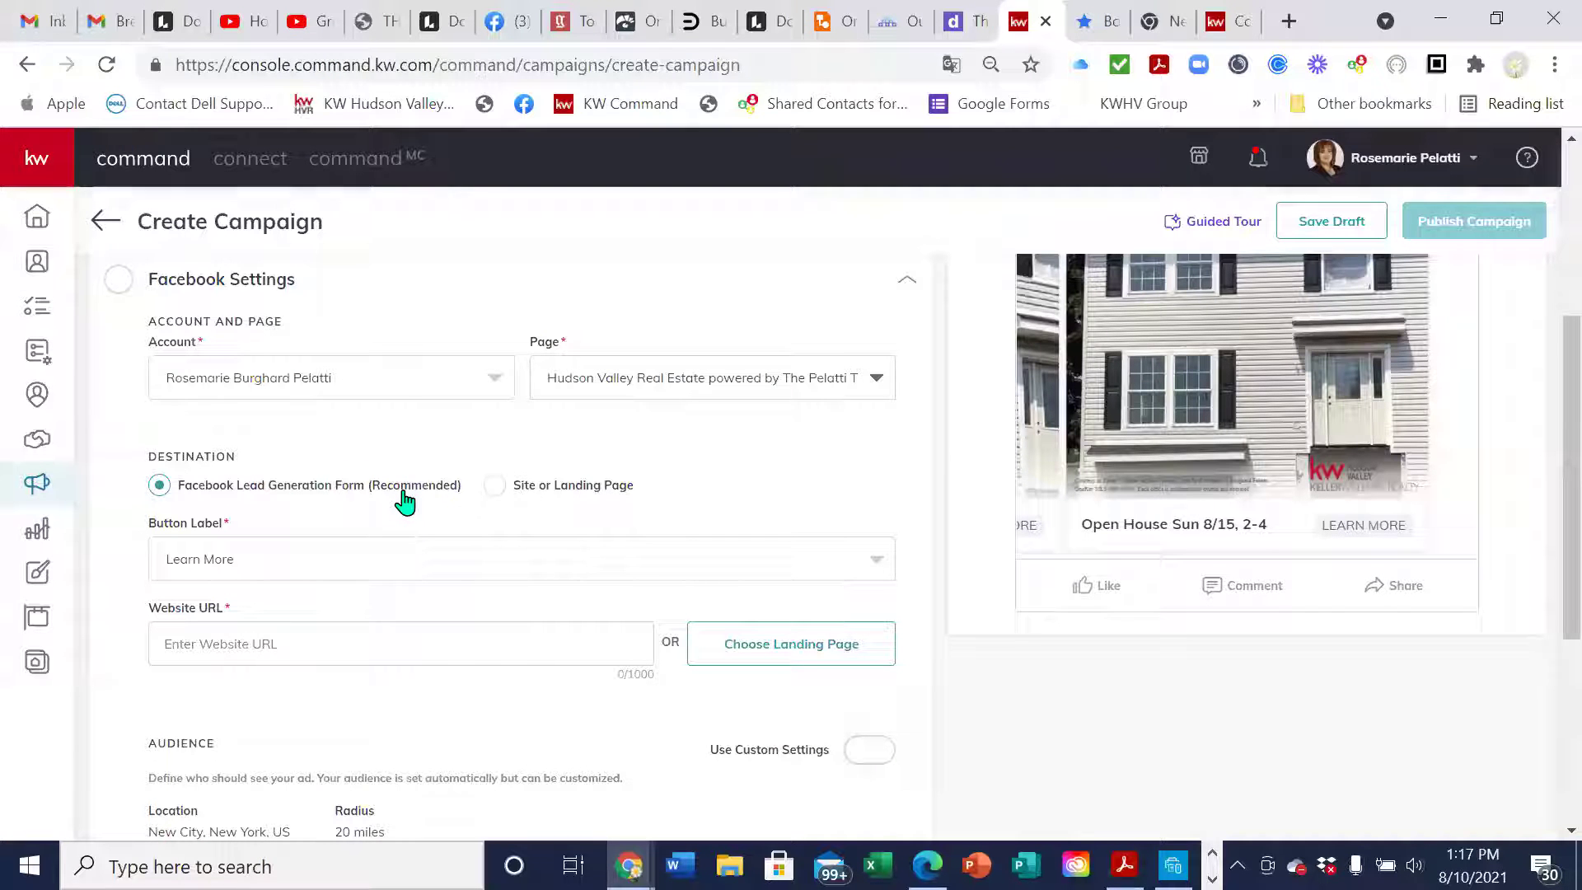
pyautogui.scroll(3, 1341, 517)
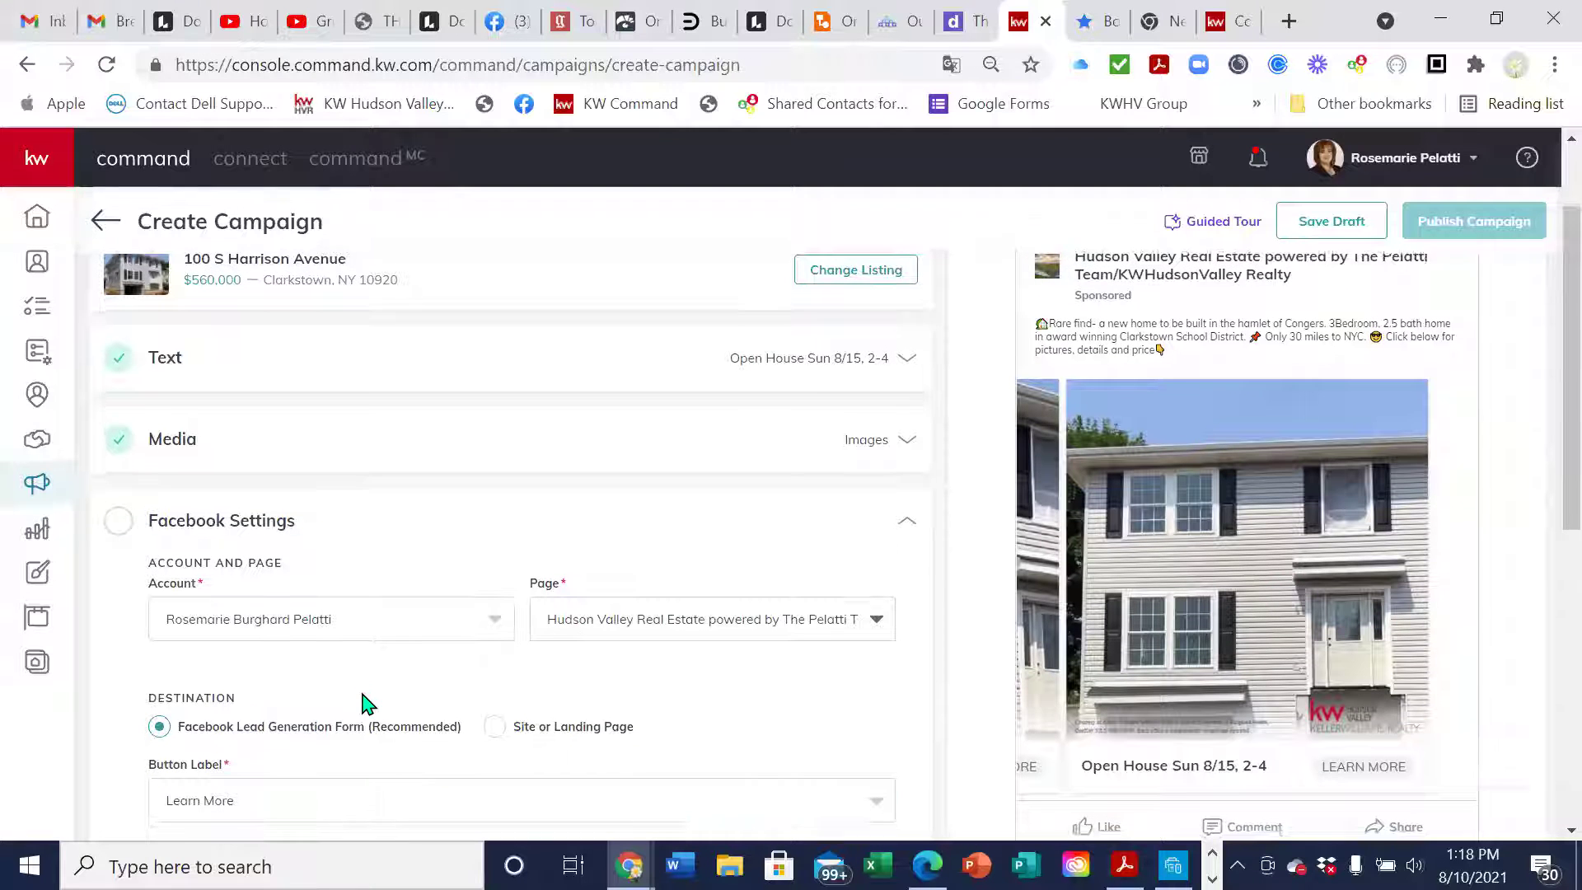
pyautogui.scroll(-2, 264, 684)
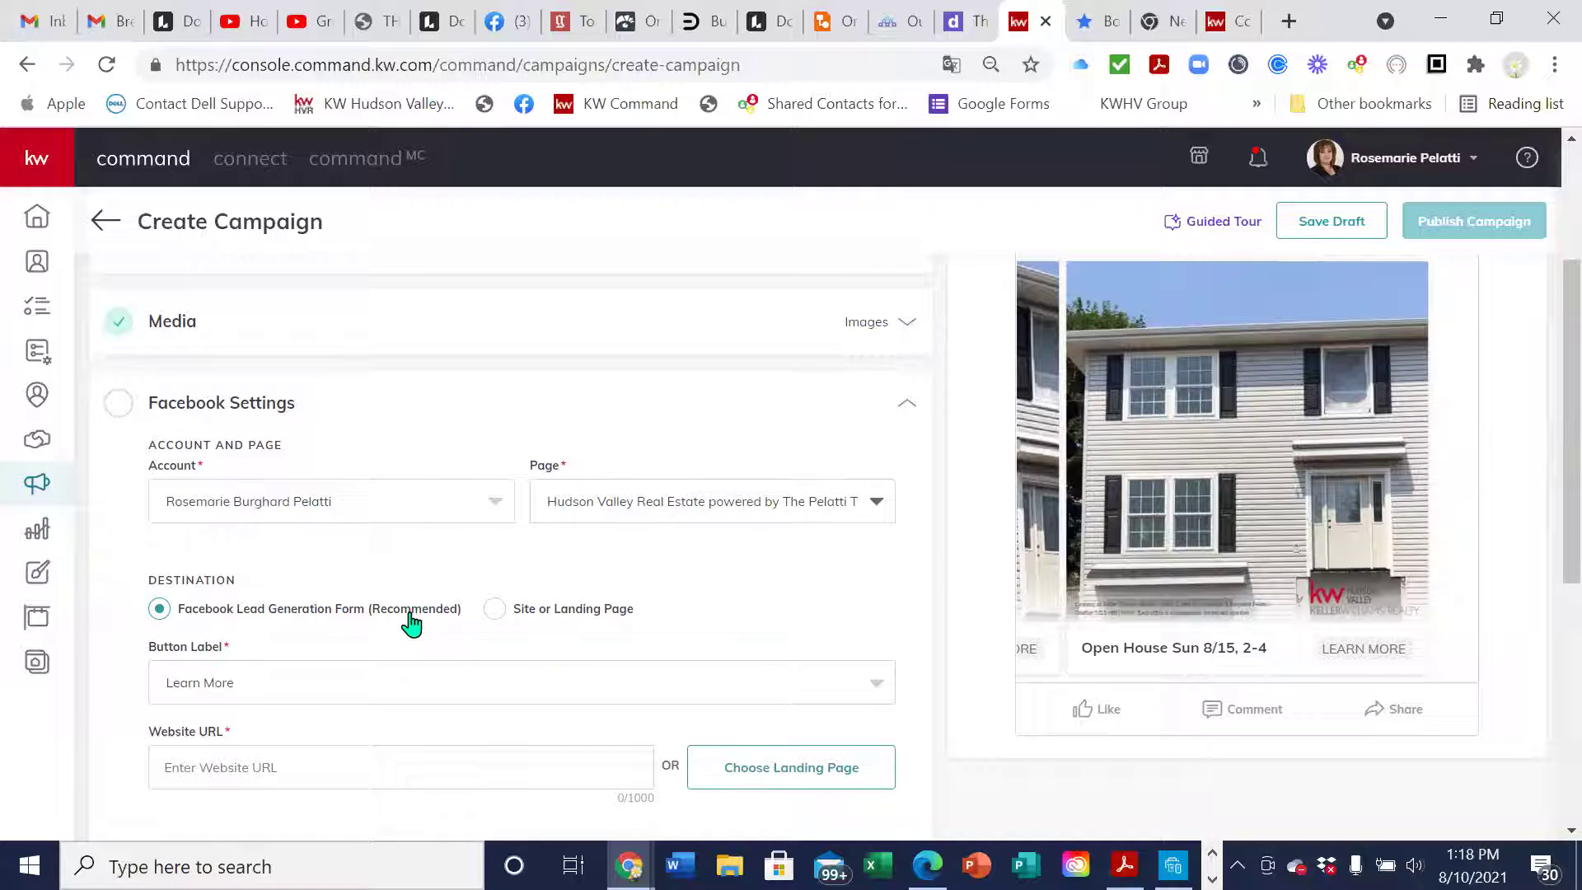
pyautogui.click(495, 609)
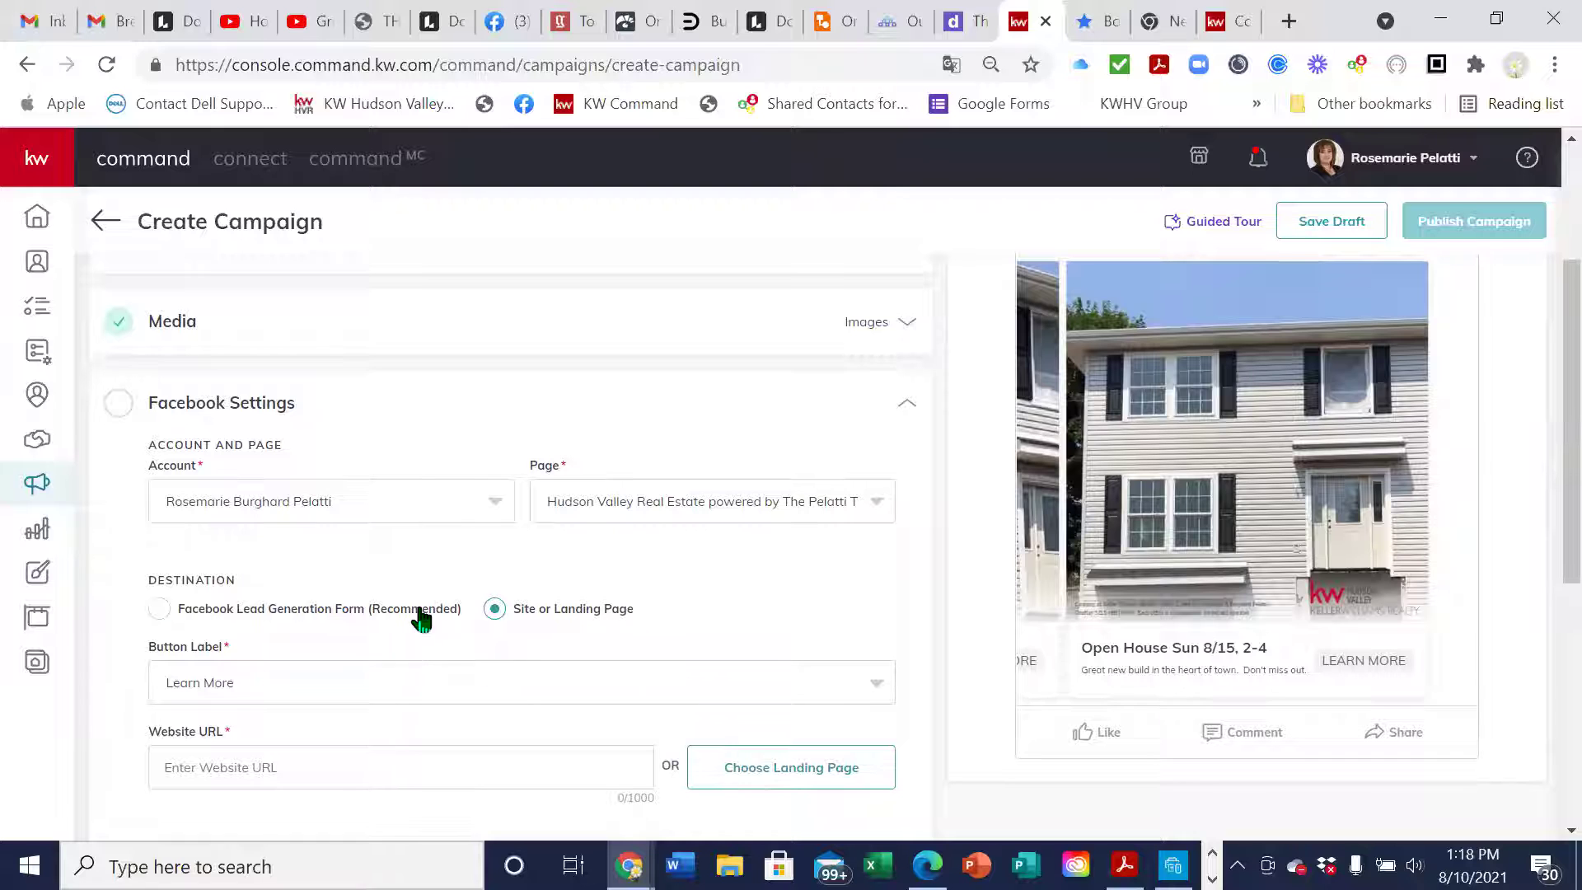
pyautogui.click(163, 616)
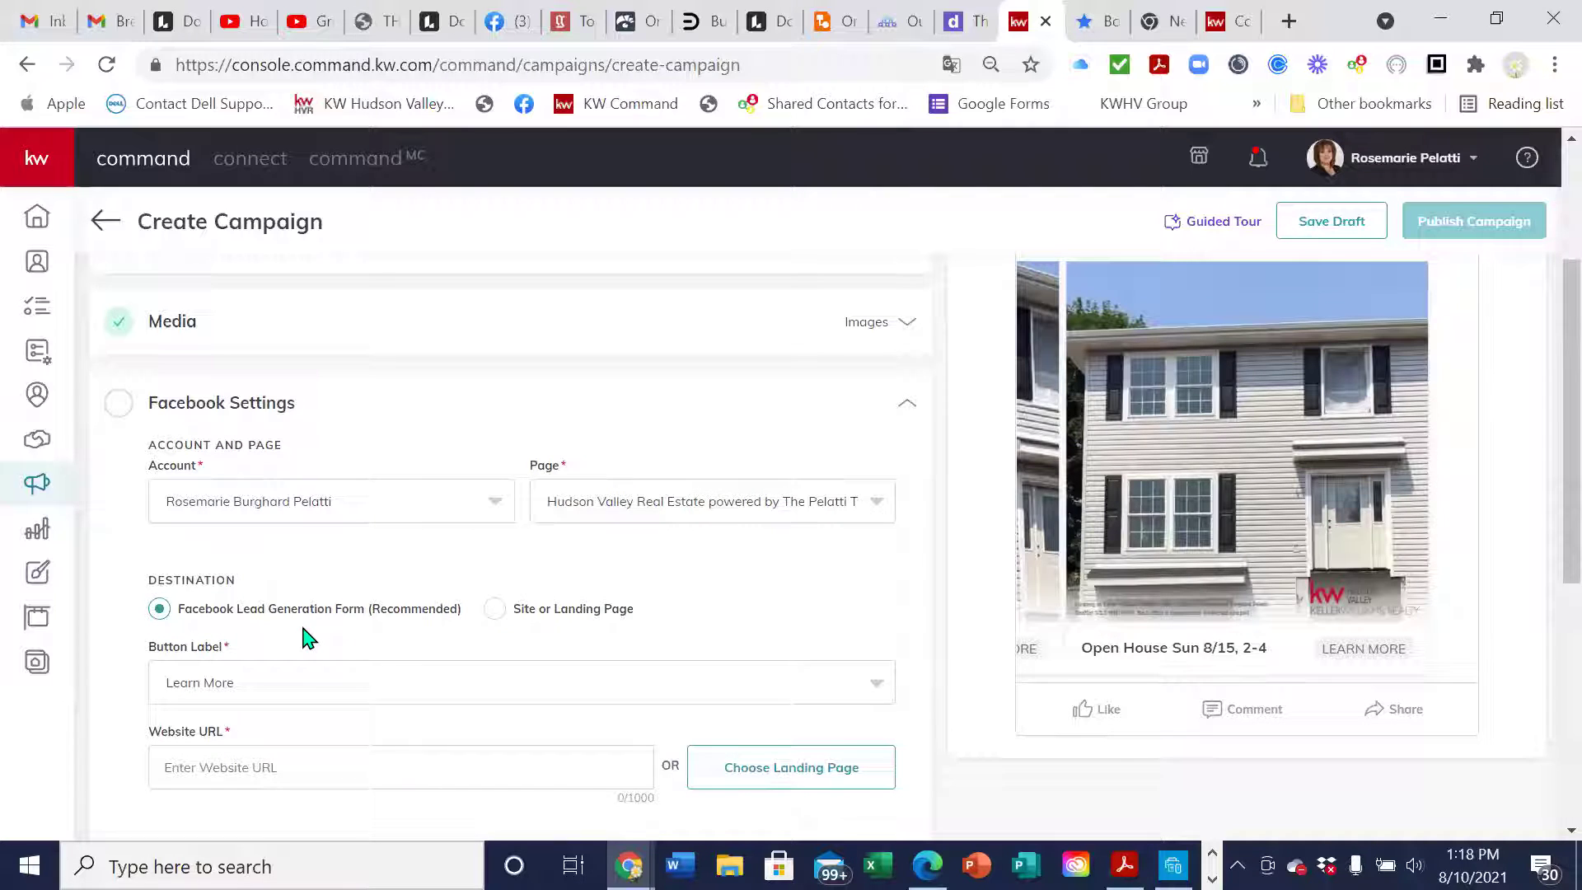
pyautogui.scroll(-1, 306, 653)
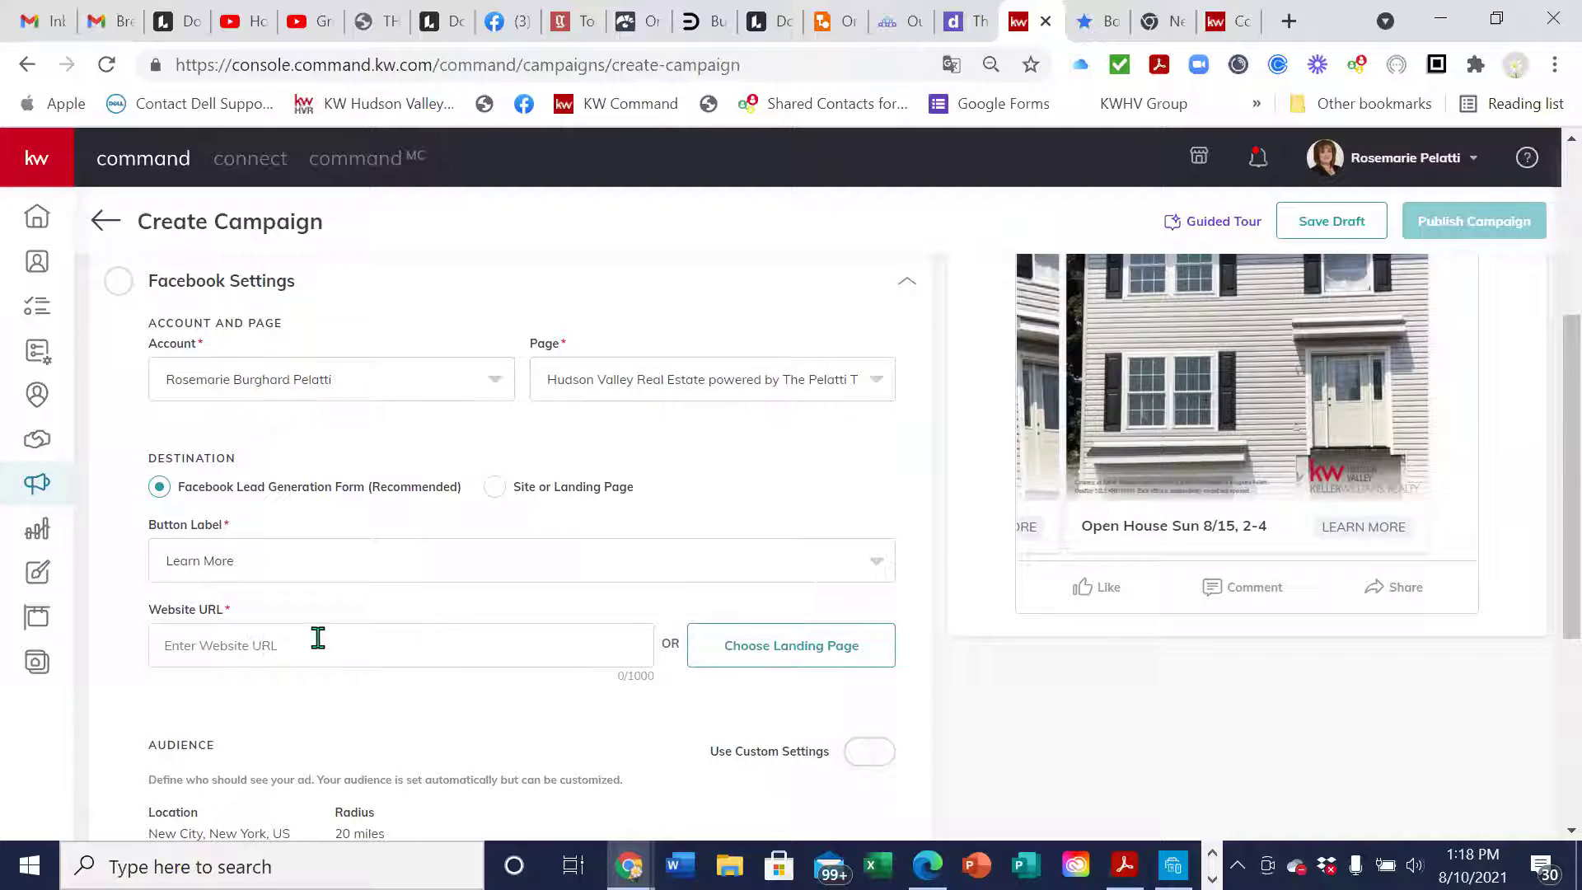
pyautogui.click(766, 655)
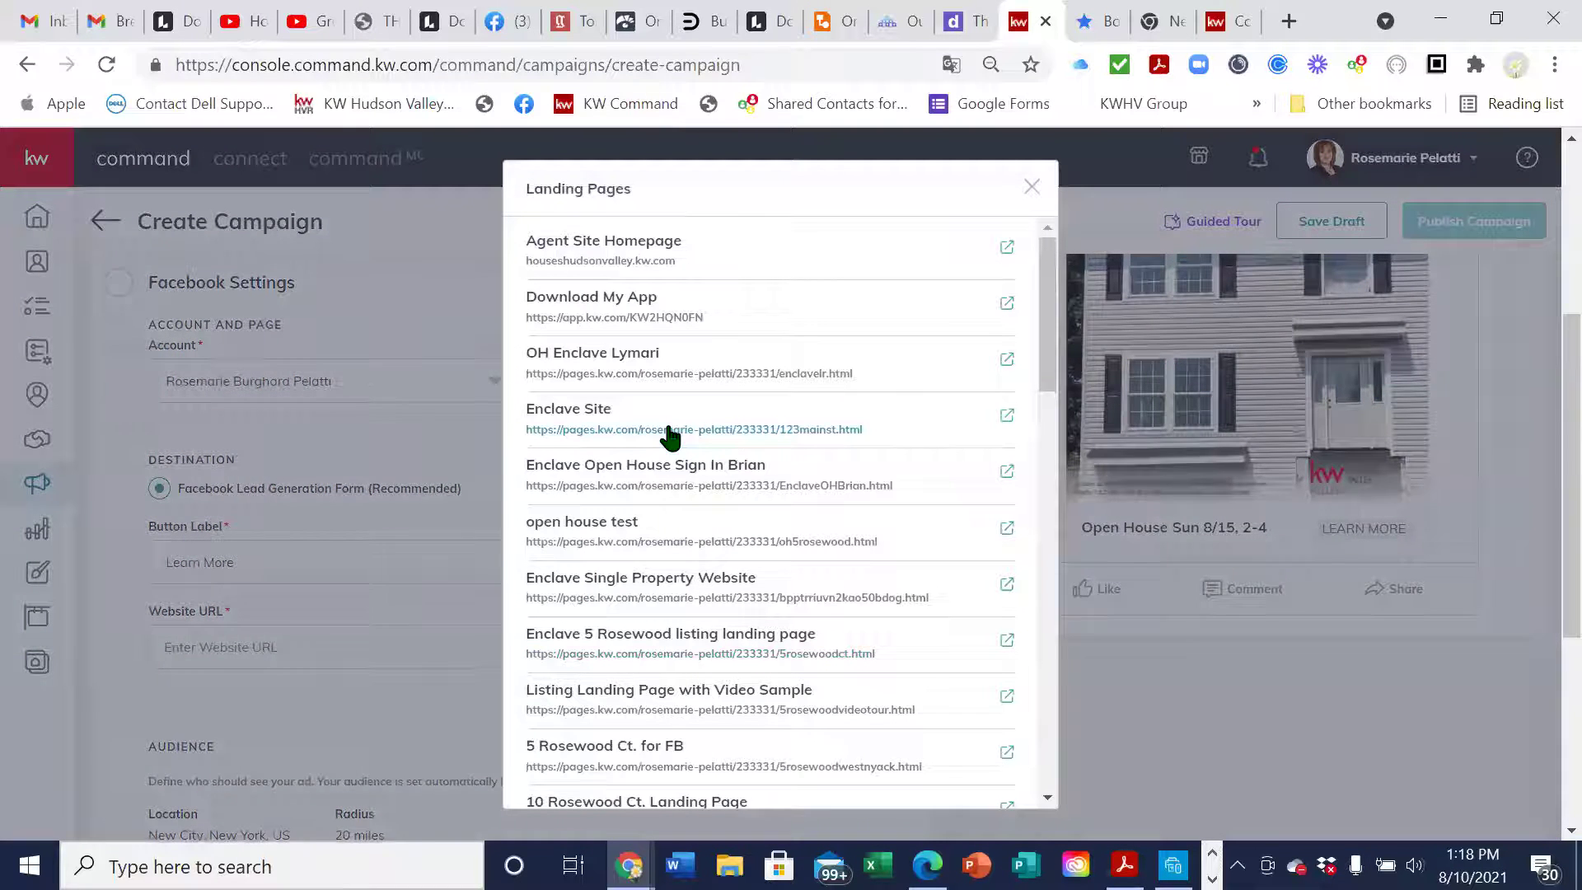
pyautogui.scroll(3, 666, 346)
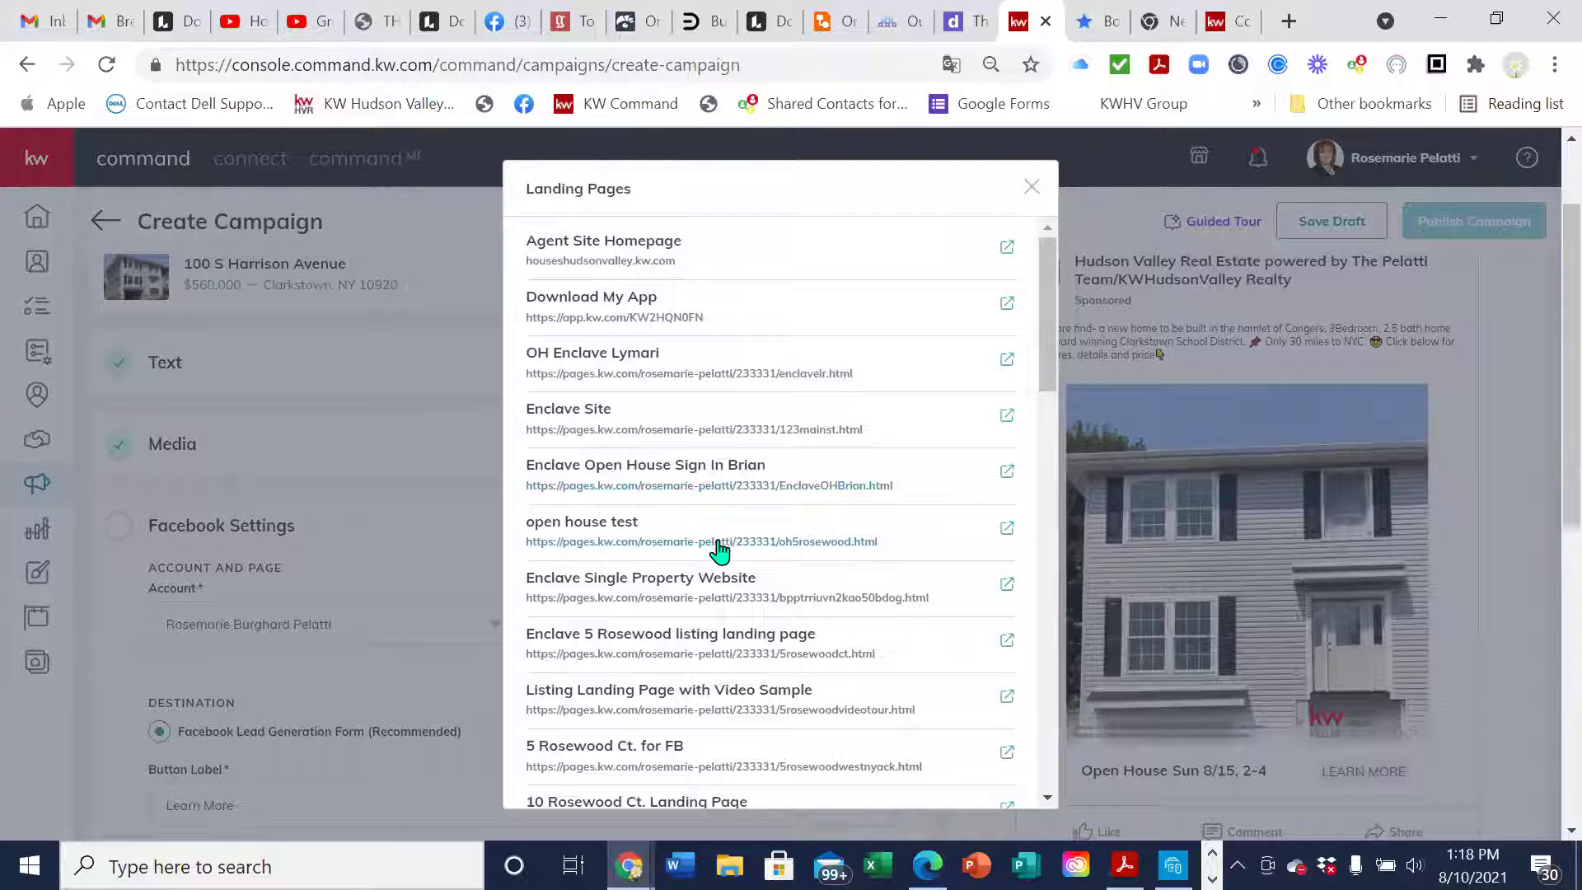
pyautogui.scroll(-9, 718, 550)
pyautogui.scroll(-4, 719, 550)
pyautogui.scroll(-4, 719, 551)
pyautogui.scroll(4, 717, 547)
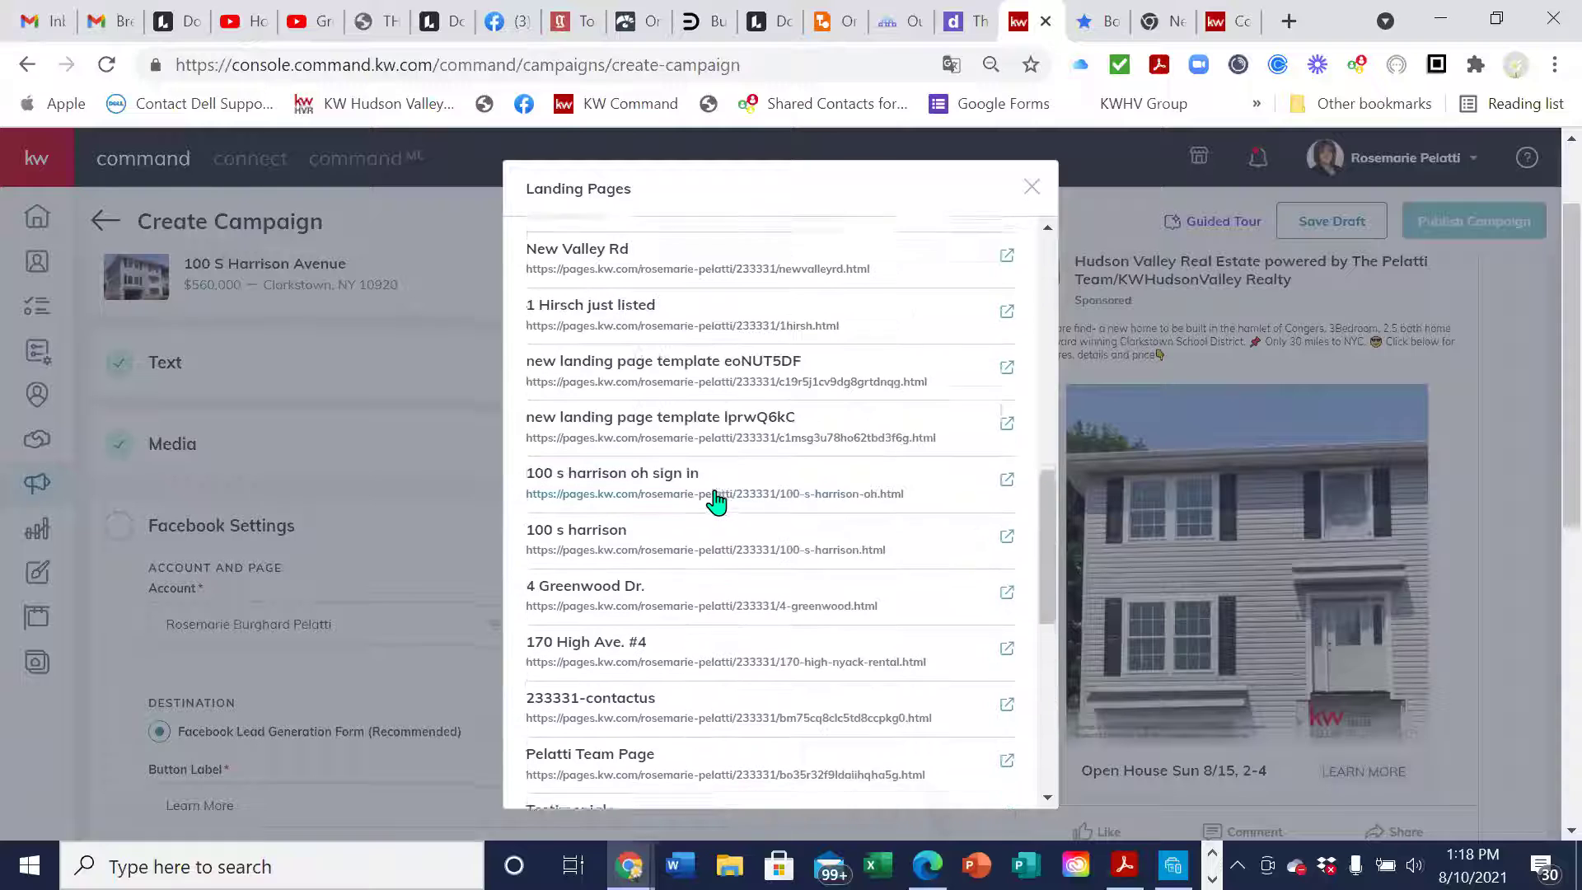
pyautogui.scroll(1, 715, 500)
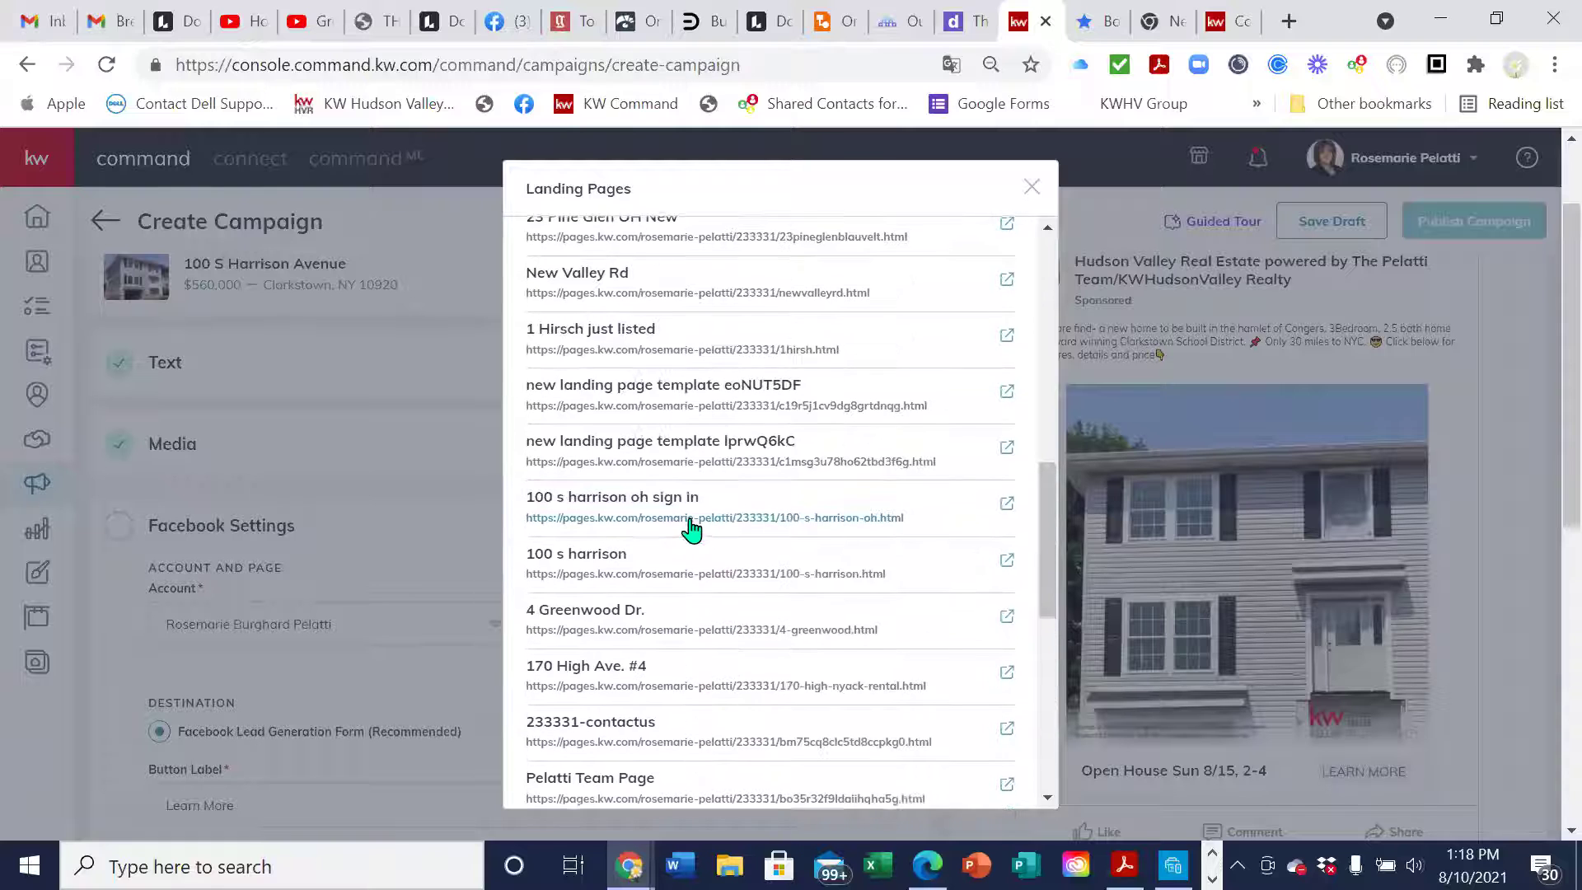
pyautogui.click(693, 579)
pyautogui.scroll(-2, 673, 697)
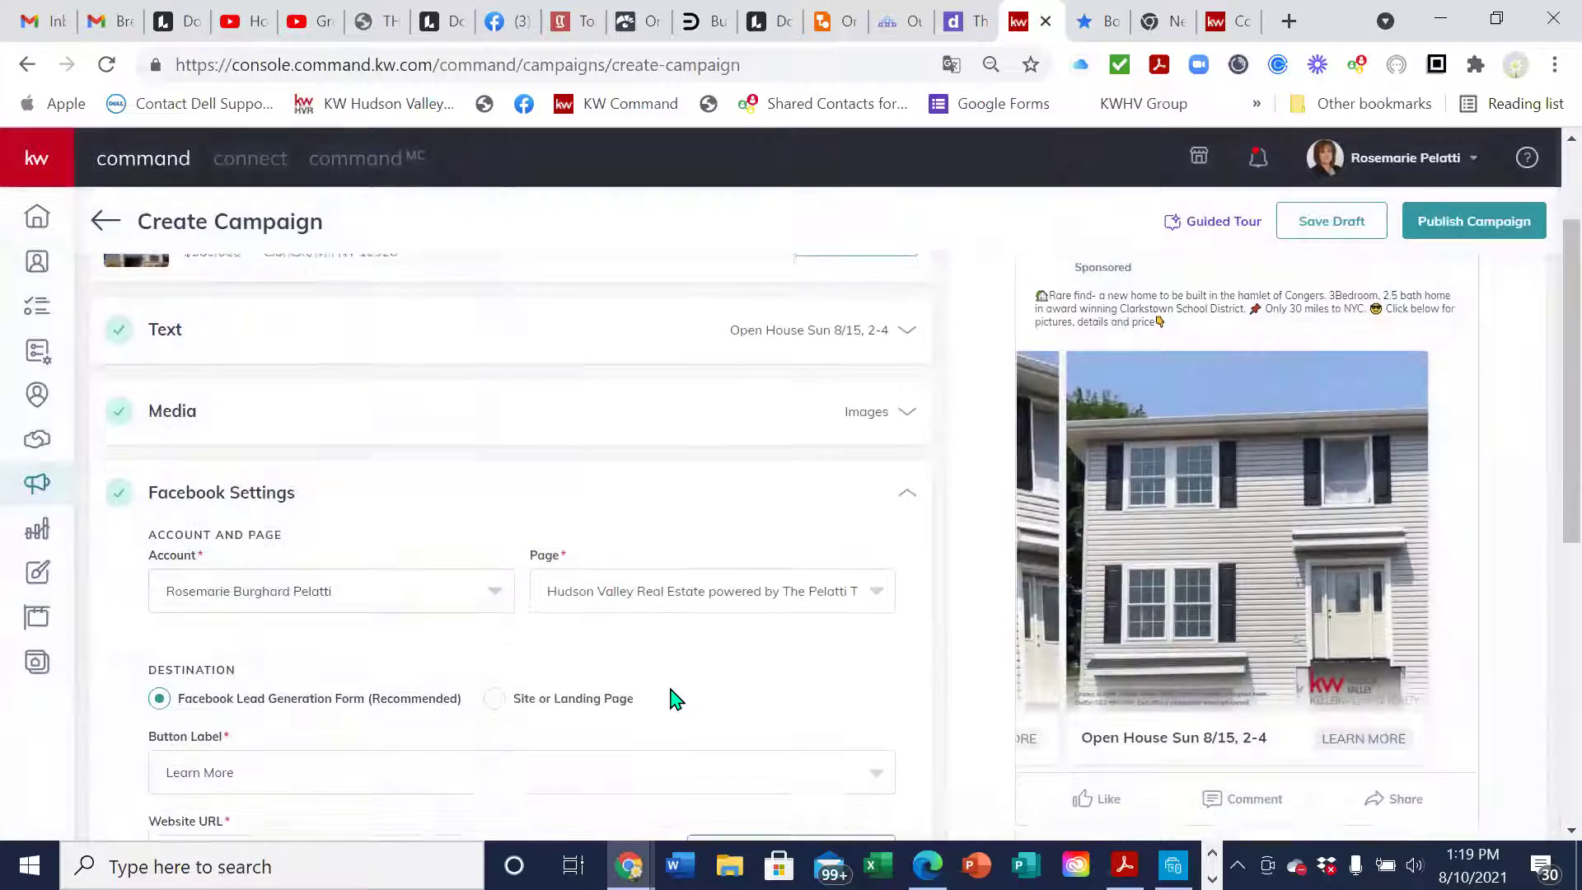
pyautogui.scroll(-3, 671, 697)
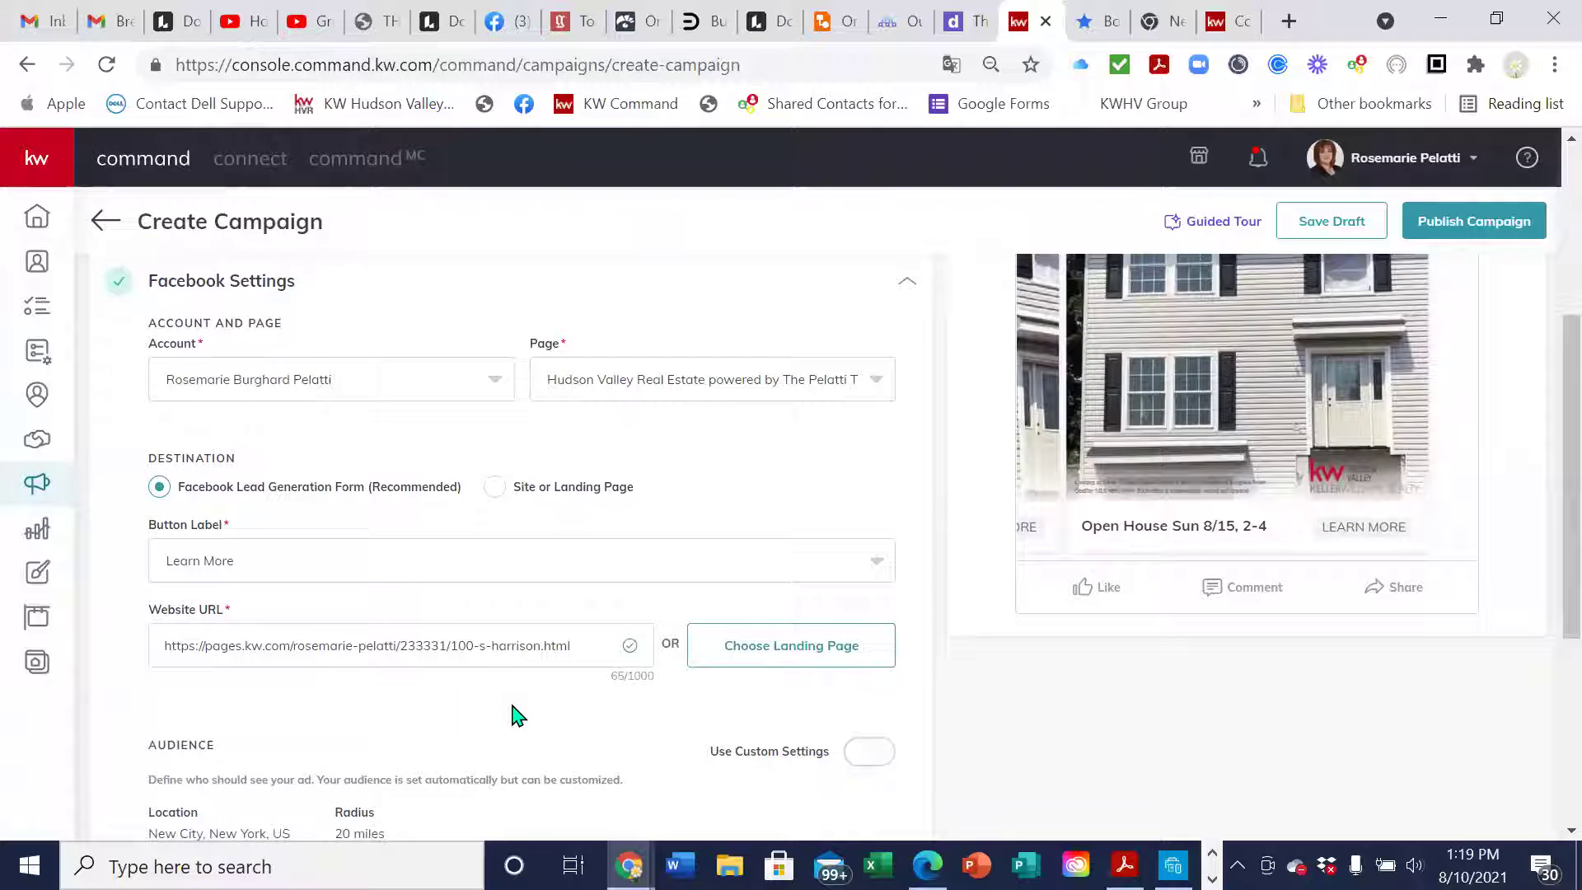
pyautogui.scroll(-1, 853, 244)
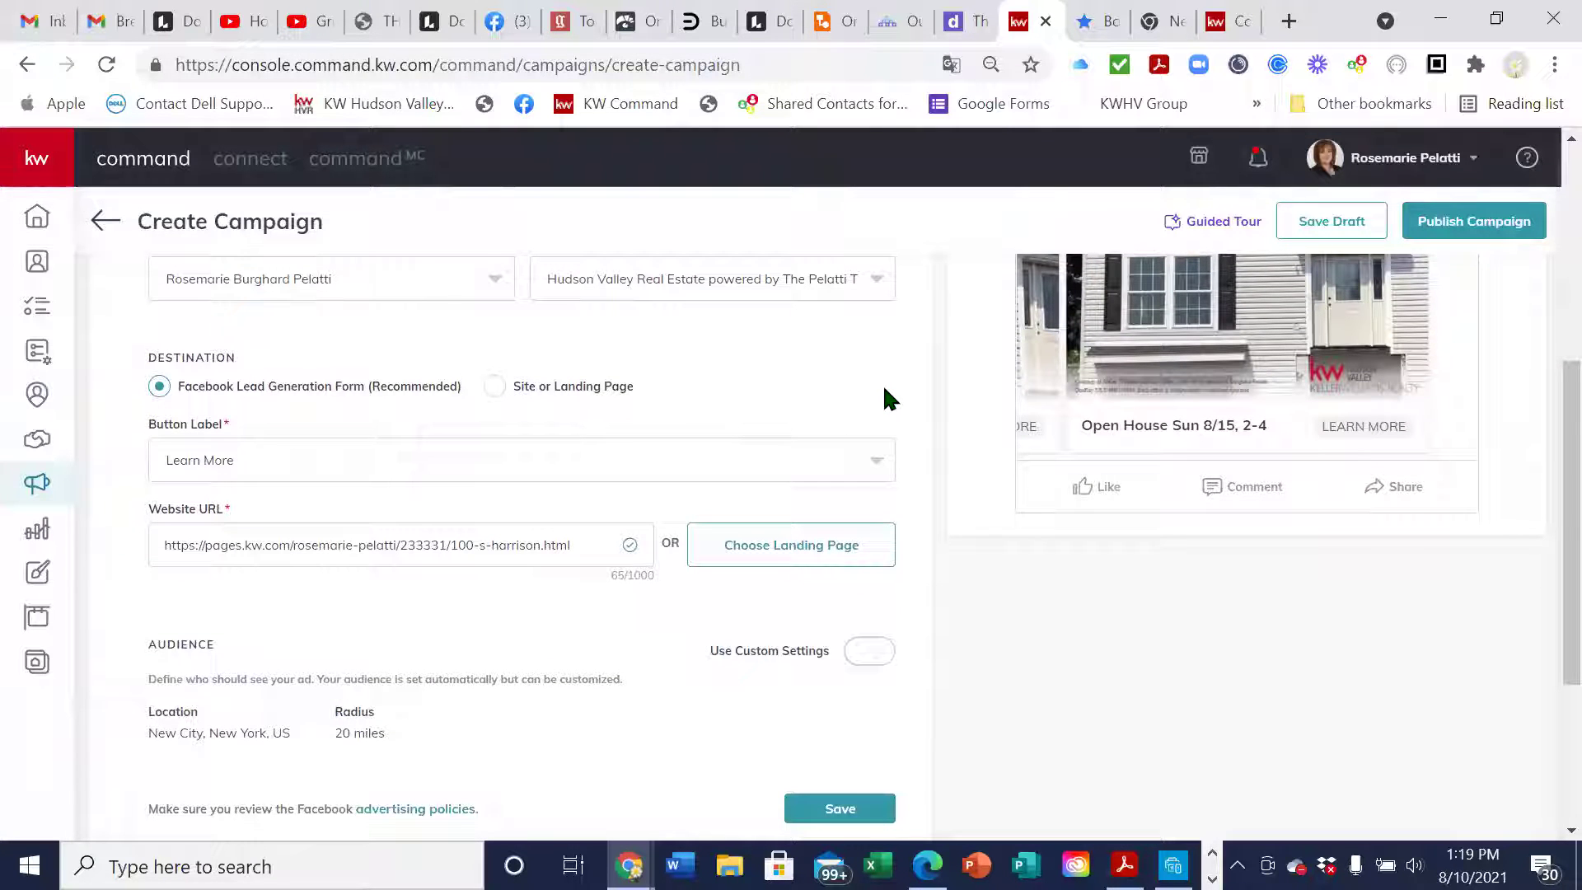
# - Open the houseshudsonvalley.kw.com consumer site in a new tab
pyautogui.click(1288, 22)
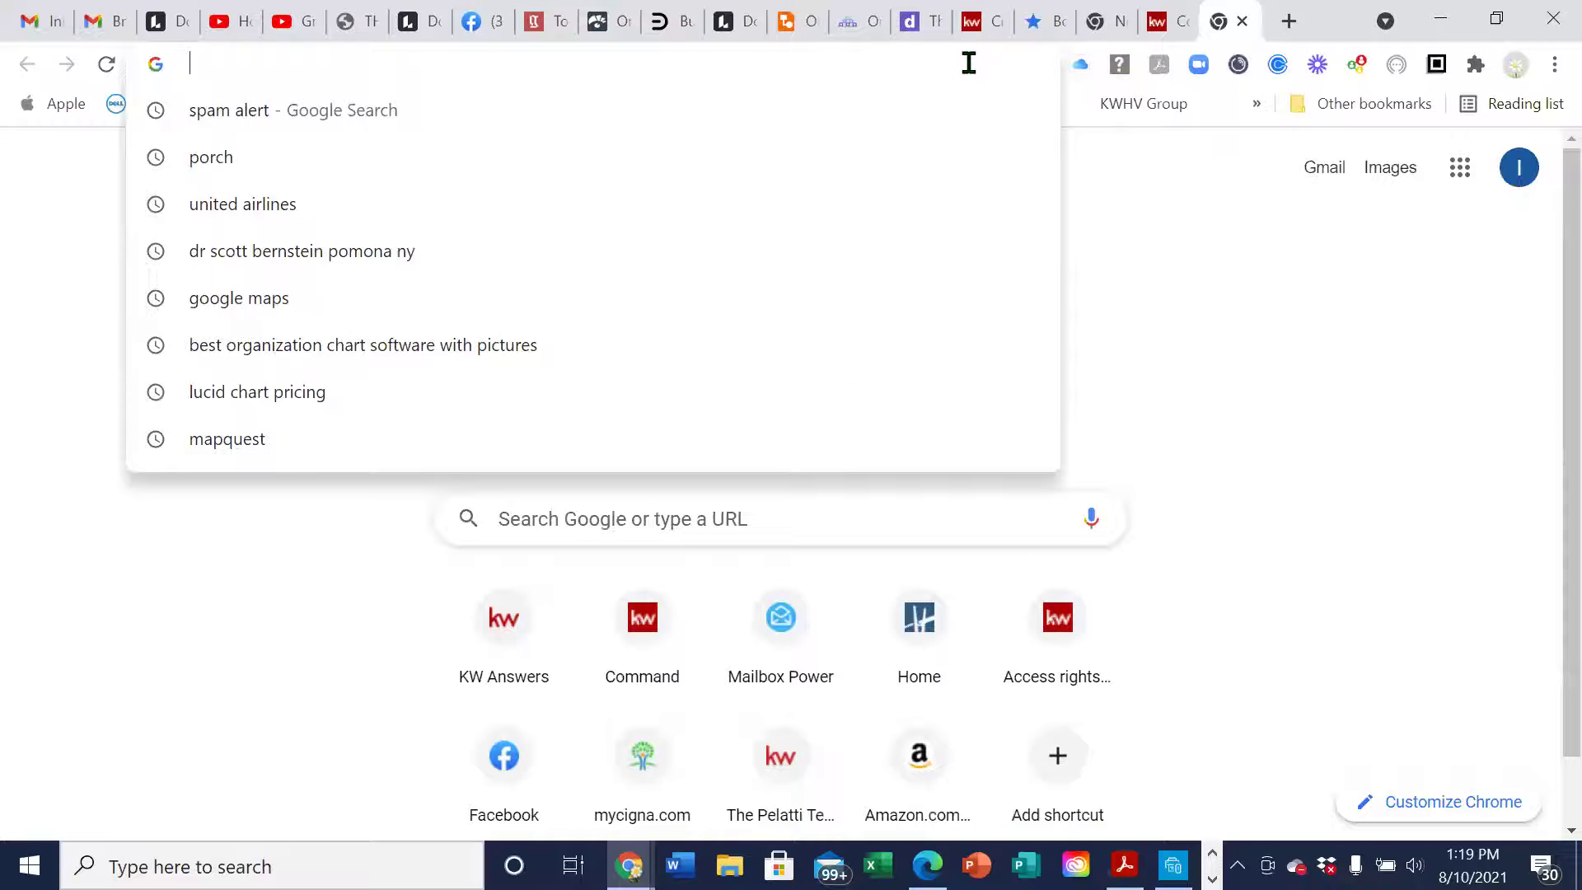
pyautogui.write('houseshudsonvalley.kw.com')
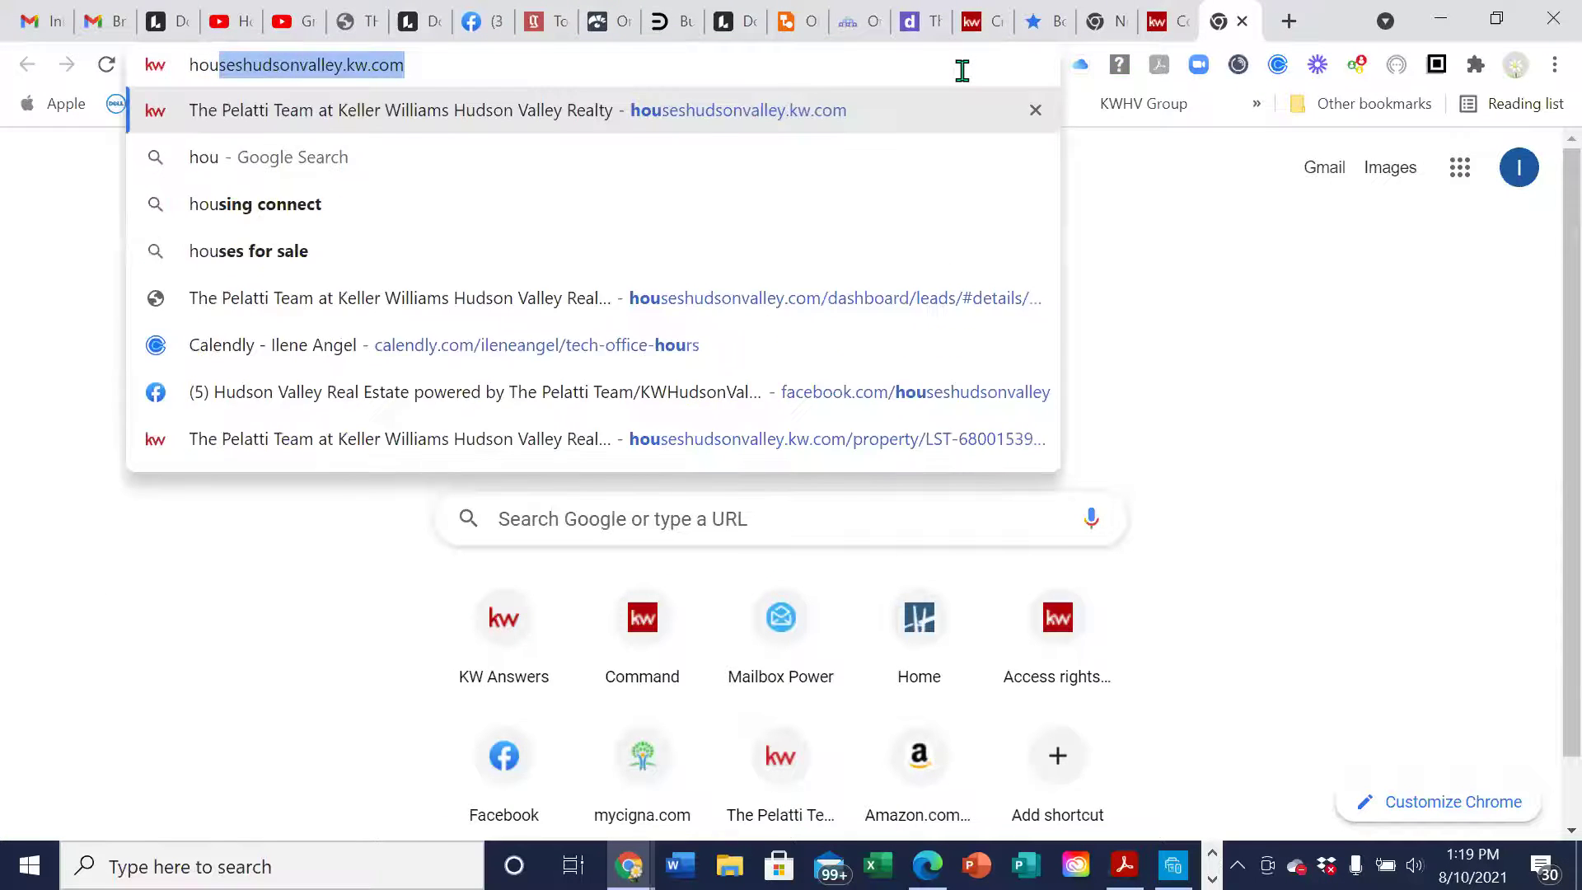
pyautogui.press('Return')
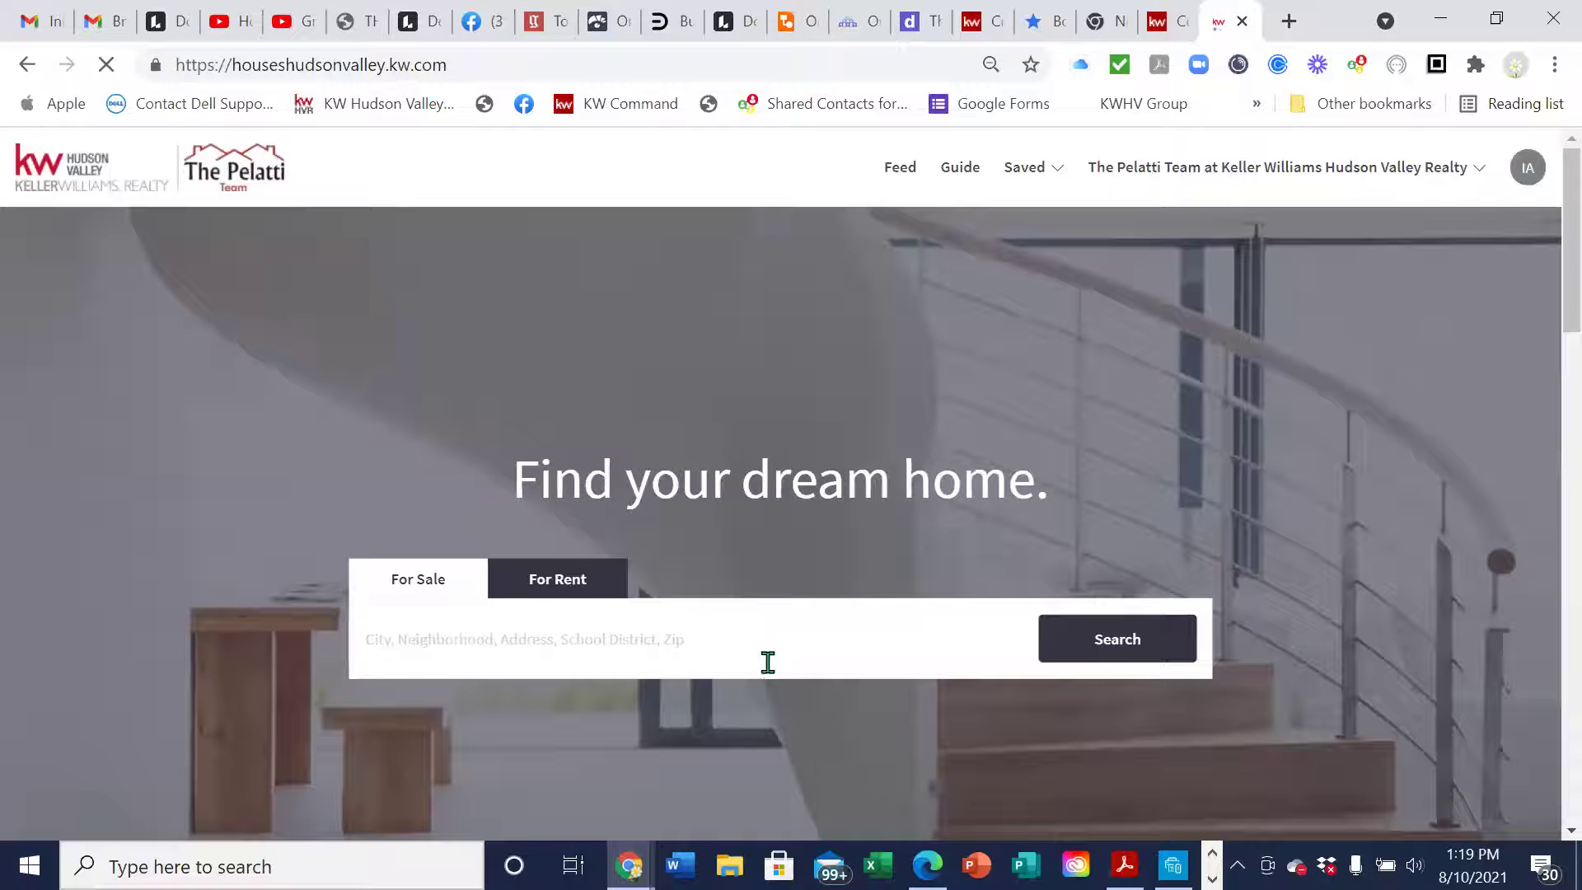
pyautogui.click(729, 656)
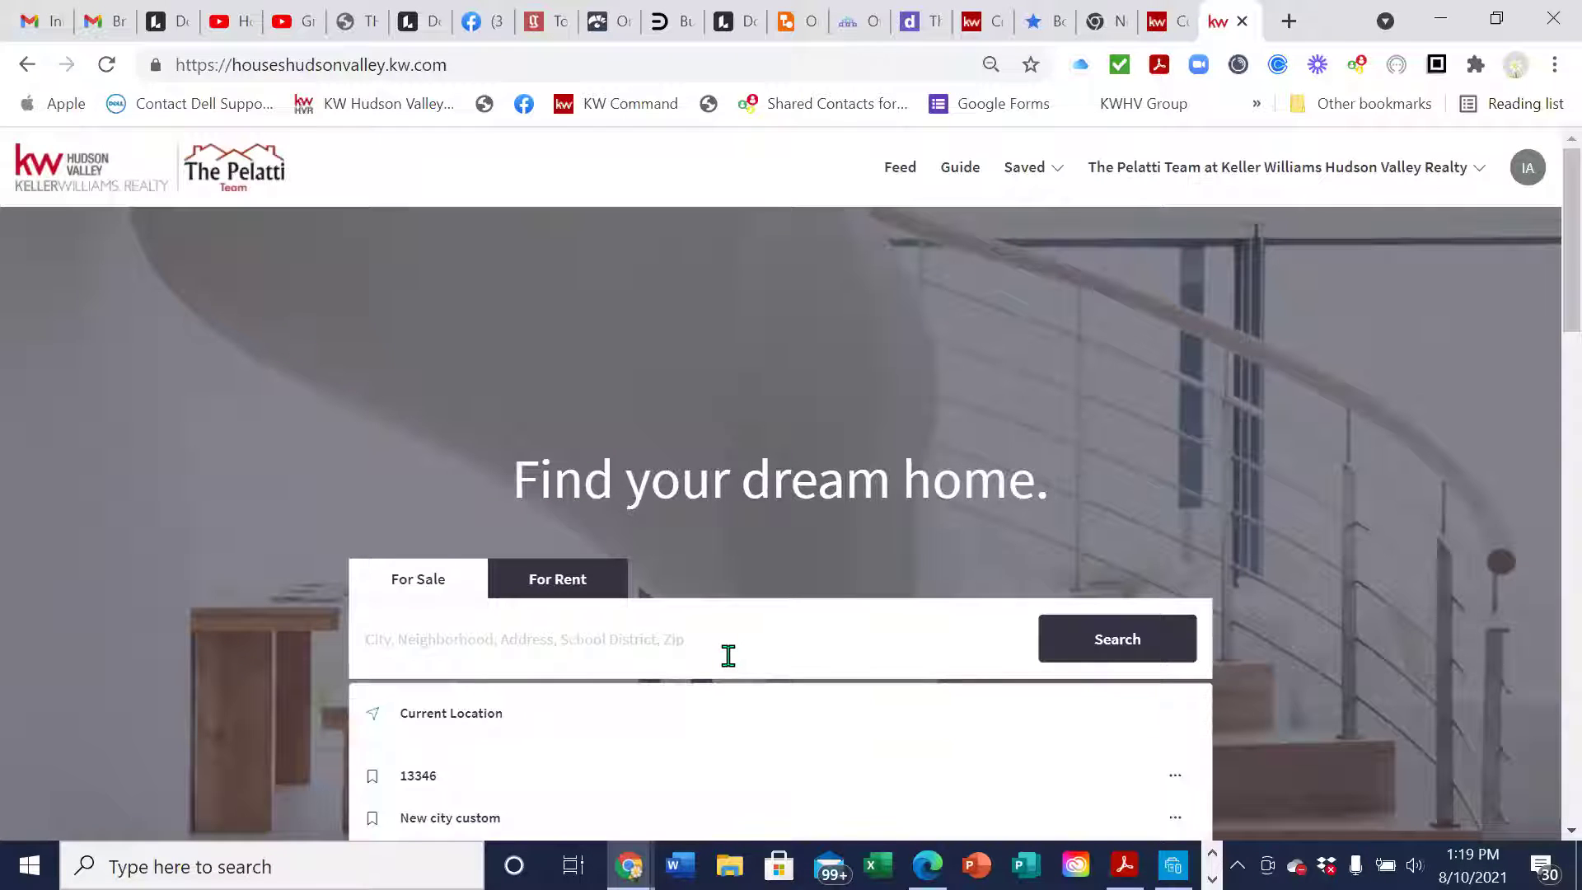
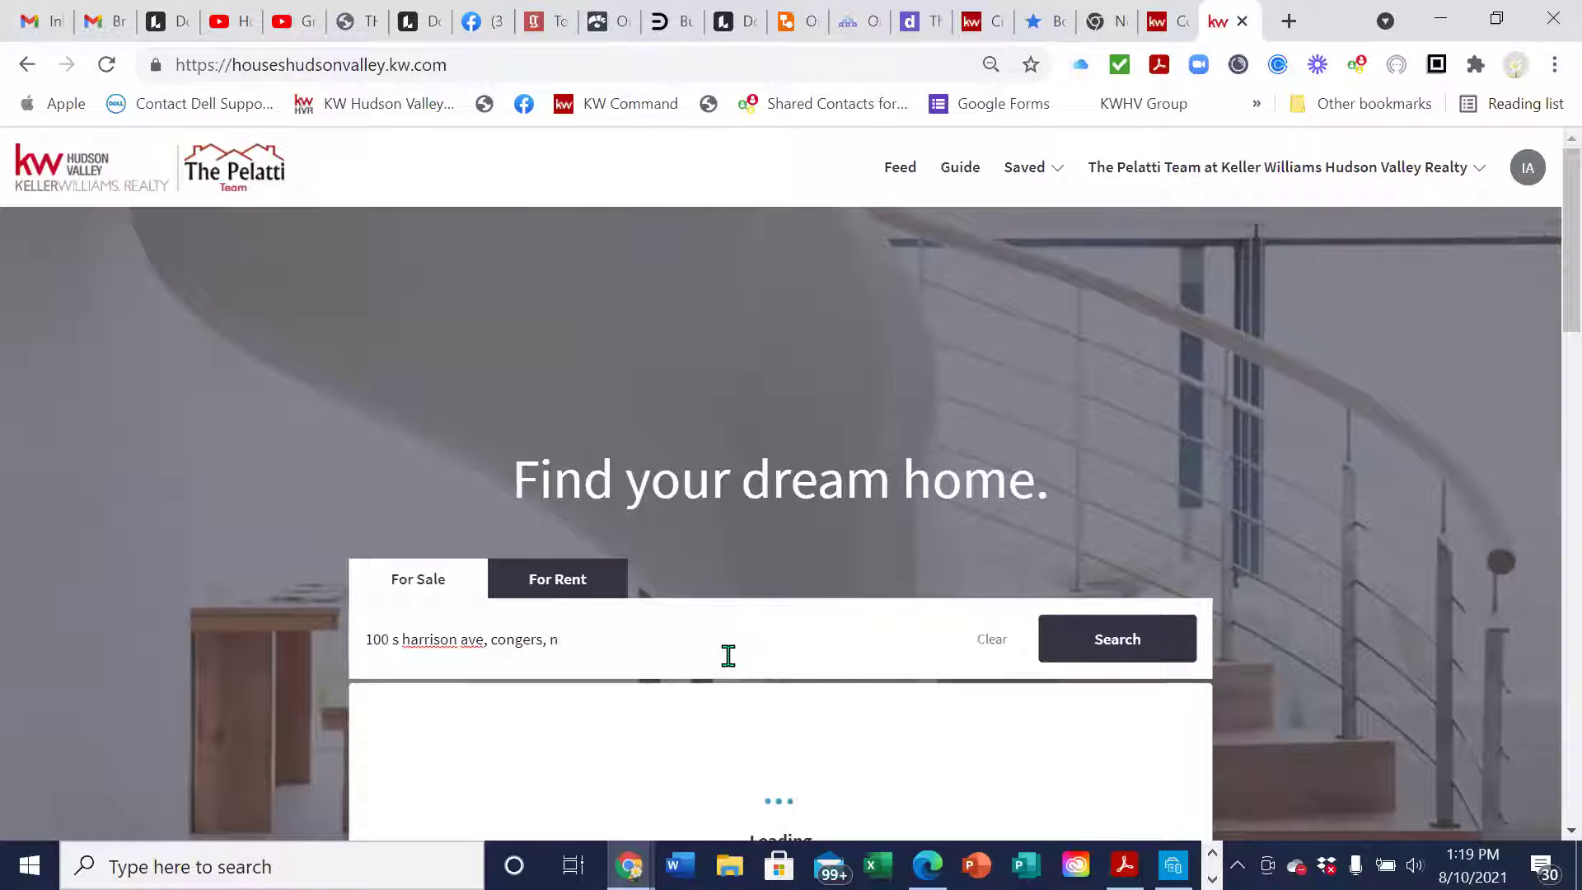
pyautogui.click(1080, 651)
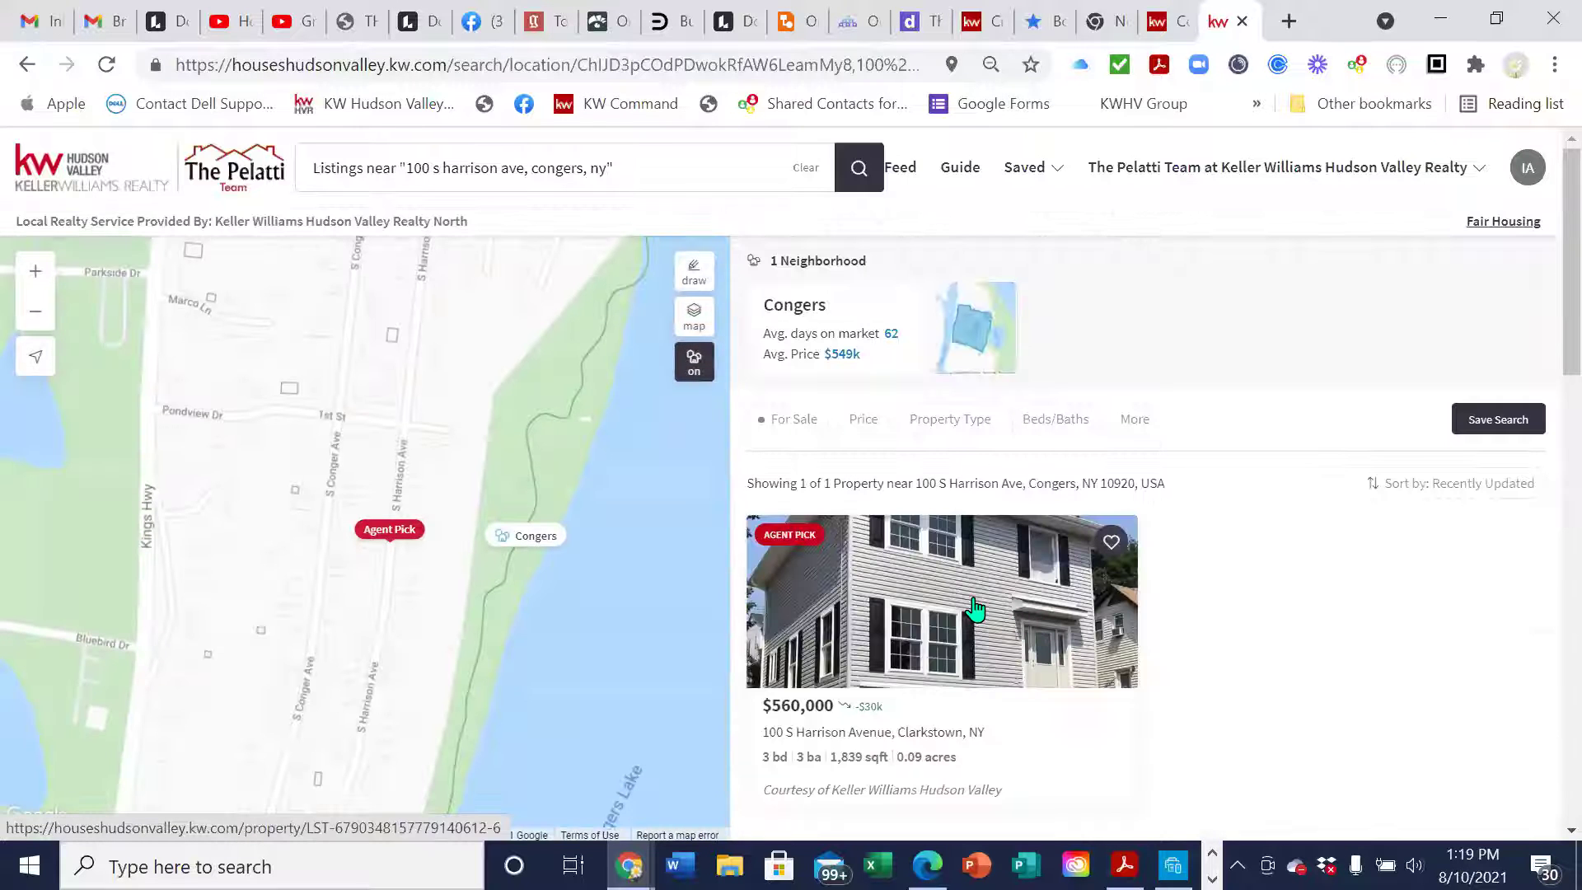
pyautogui.scroll(-1, 938, 639)
pyautogui.scroll(-1, 938, 639)
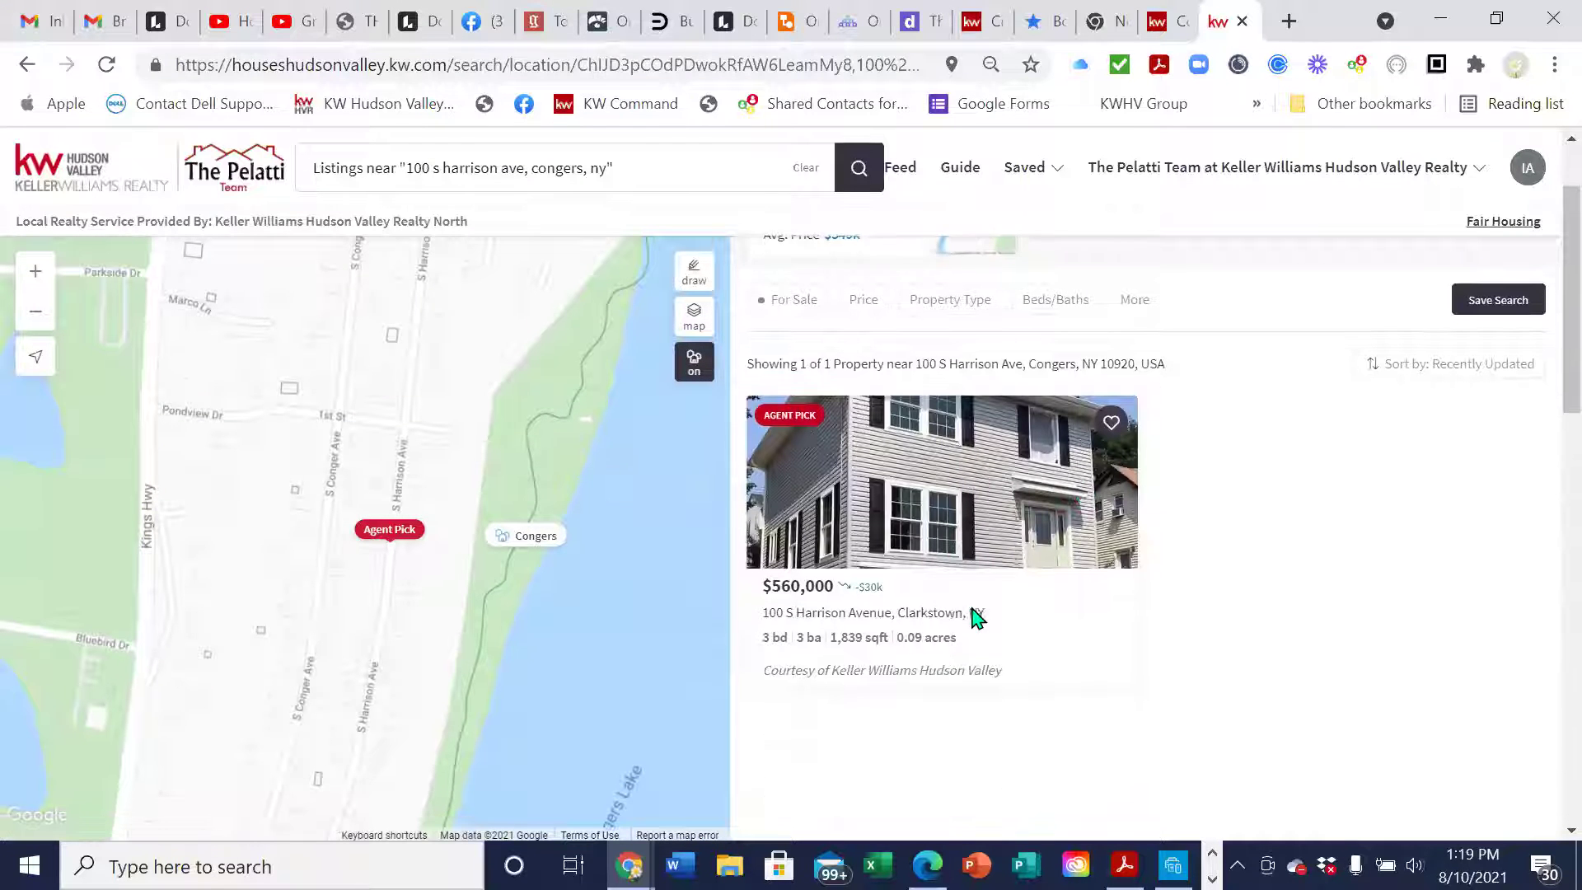
pyautogui.click(915, 531)
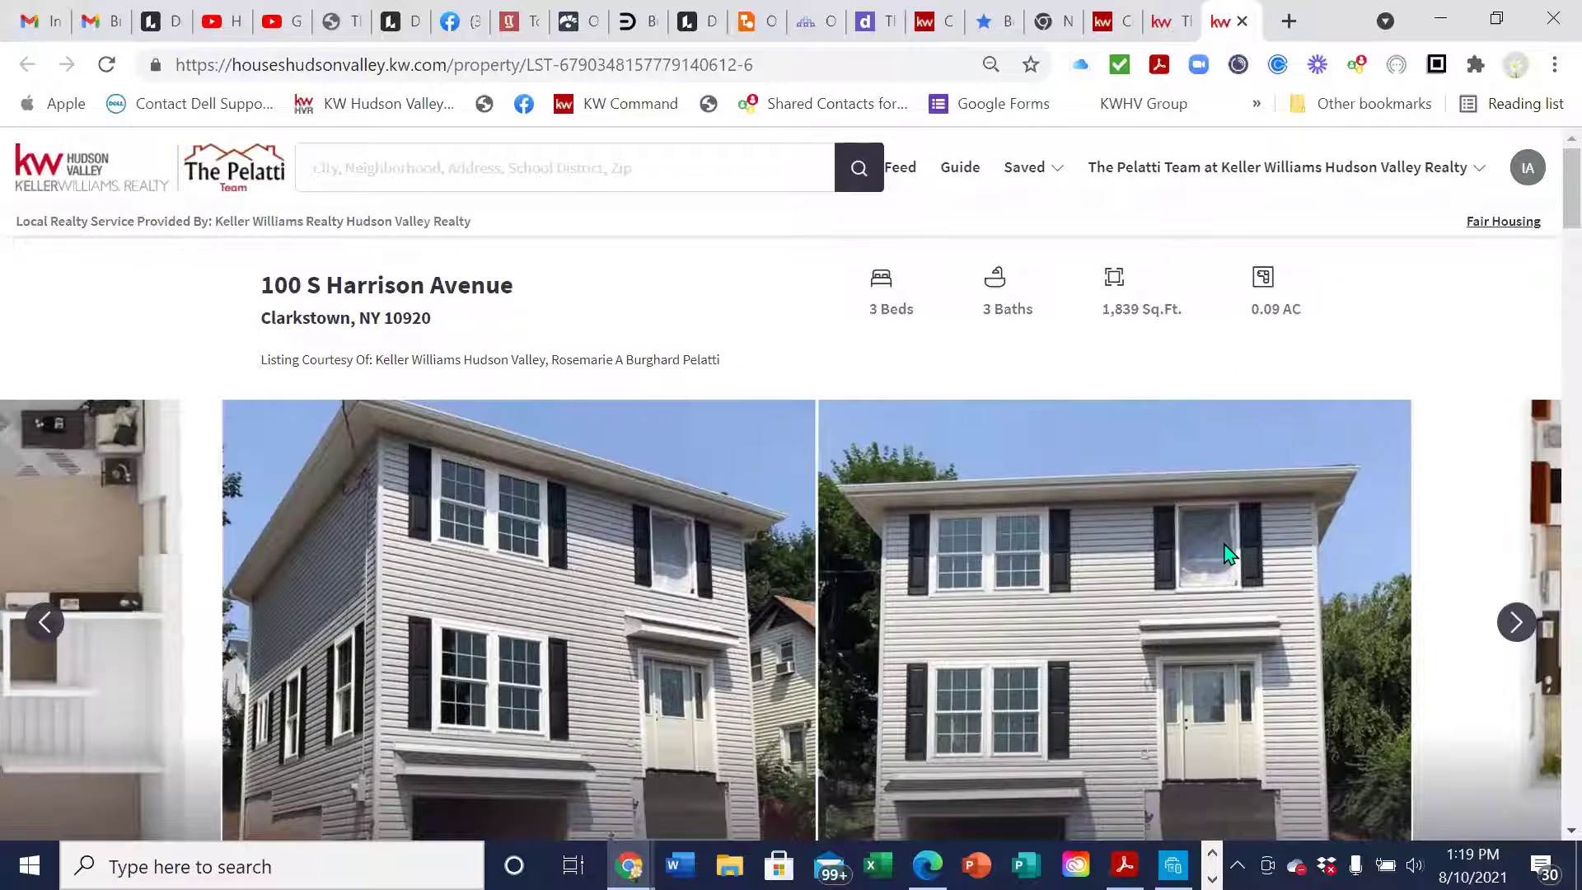
pyautogui.scroll(-3, 1200, 559)
pyautogui.scroll(3, 1200, 558)
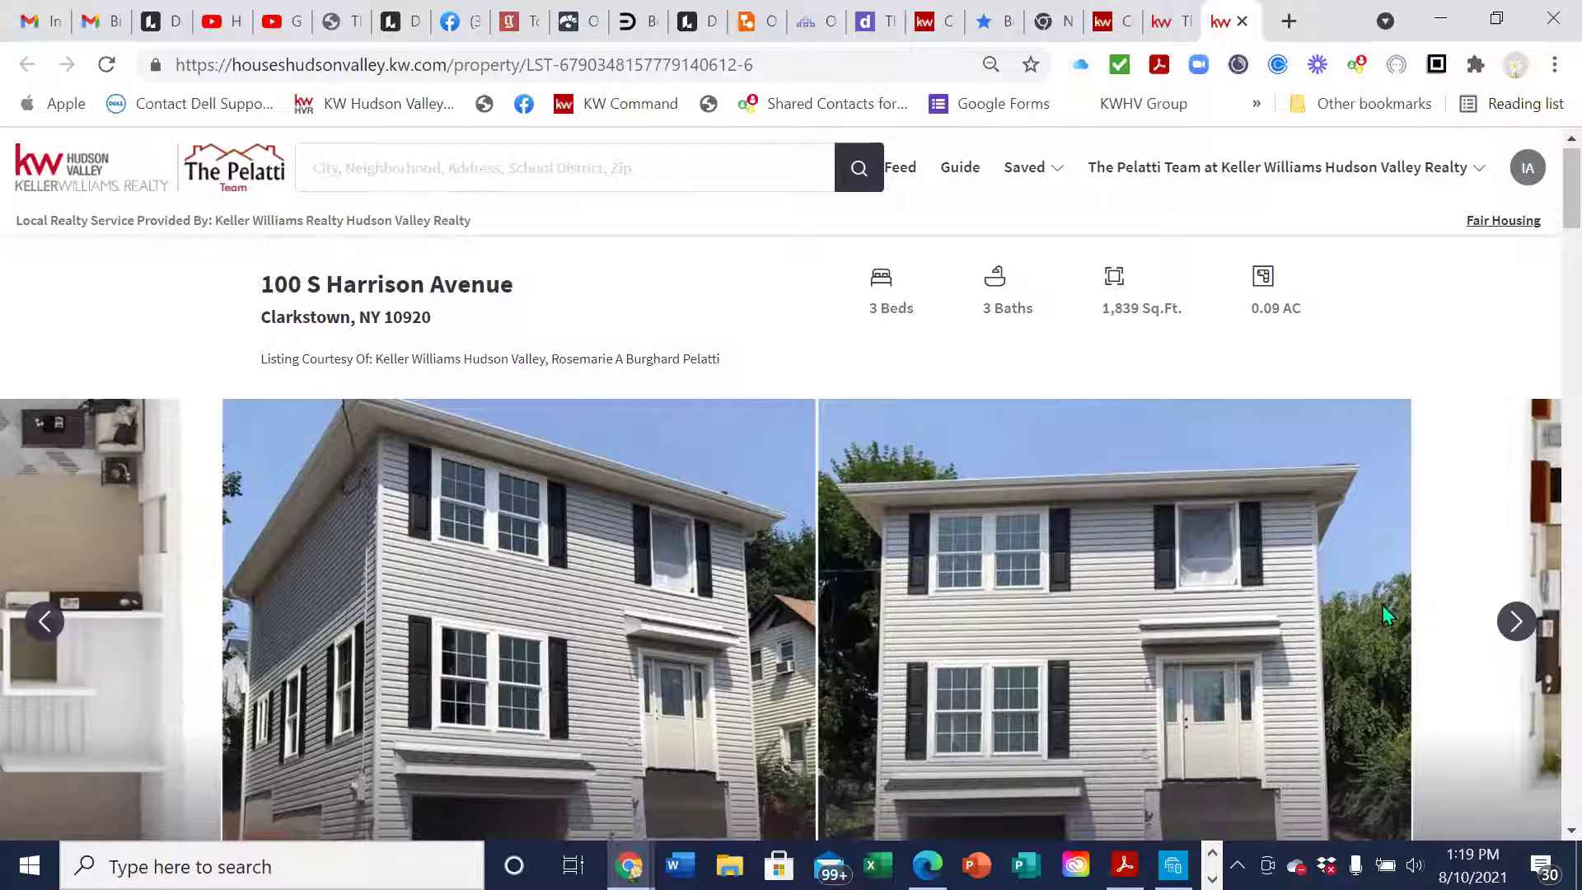
pyautogui.scroll(-1, 961, 540)
pyautogui.scroll(1, 947, 553)
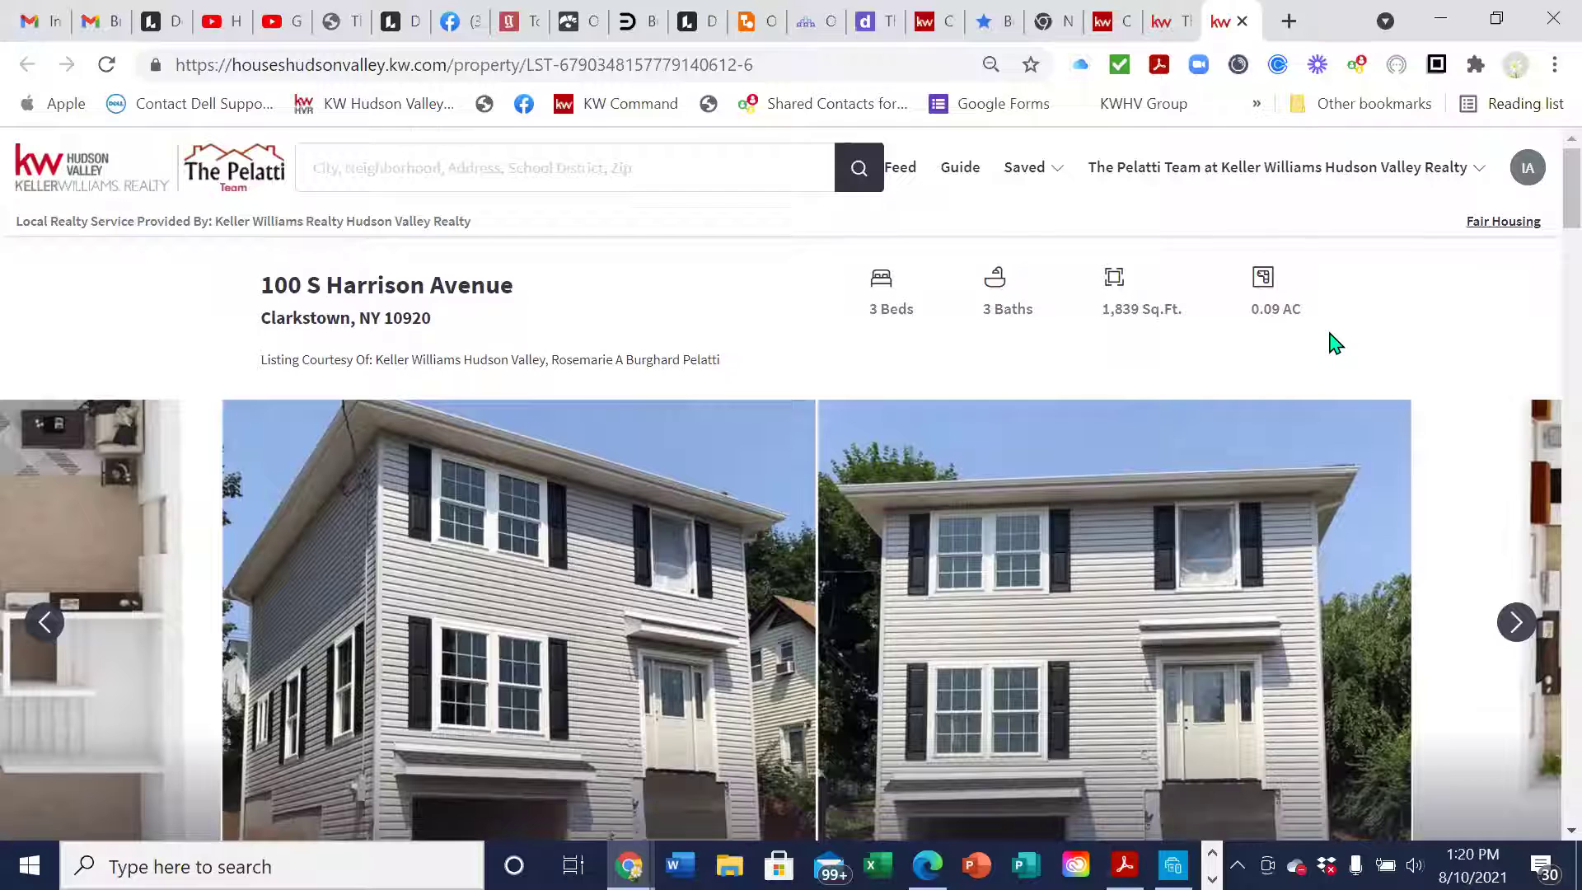
pyautogui.scroll(-4, 1335, 342)
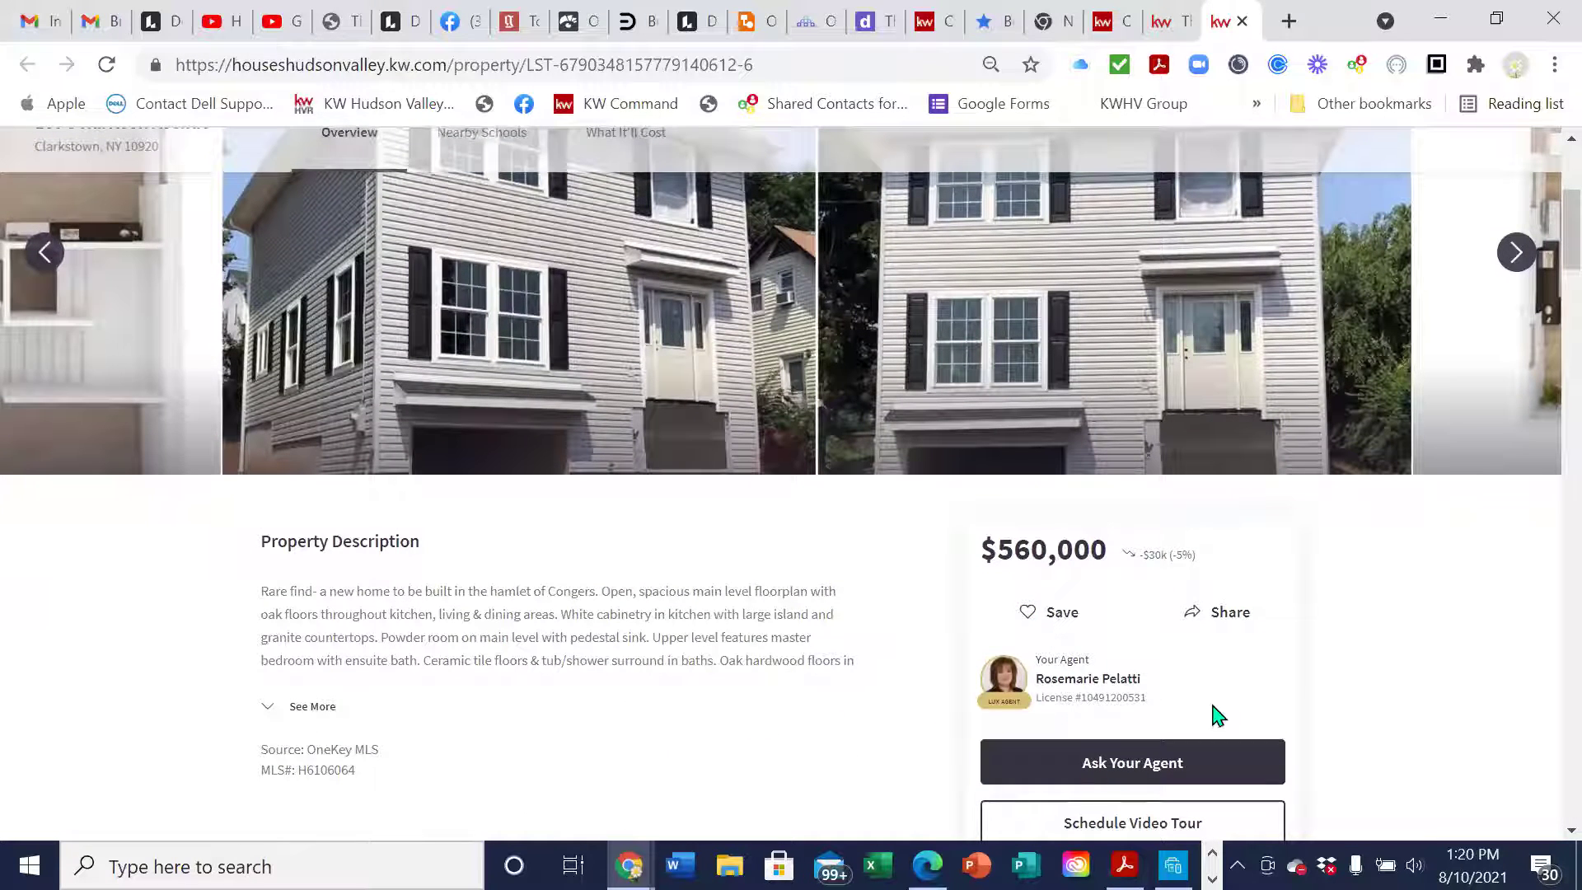
pyautogui.scroll(-3, 1106, 720)
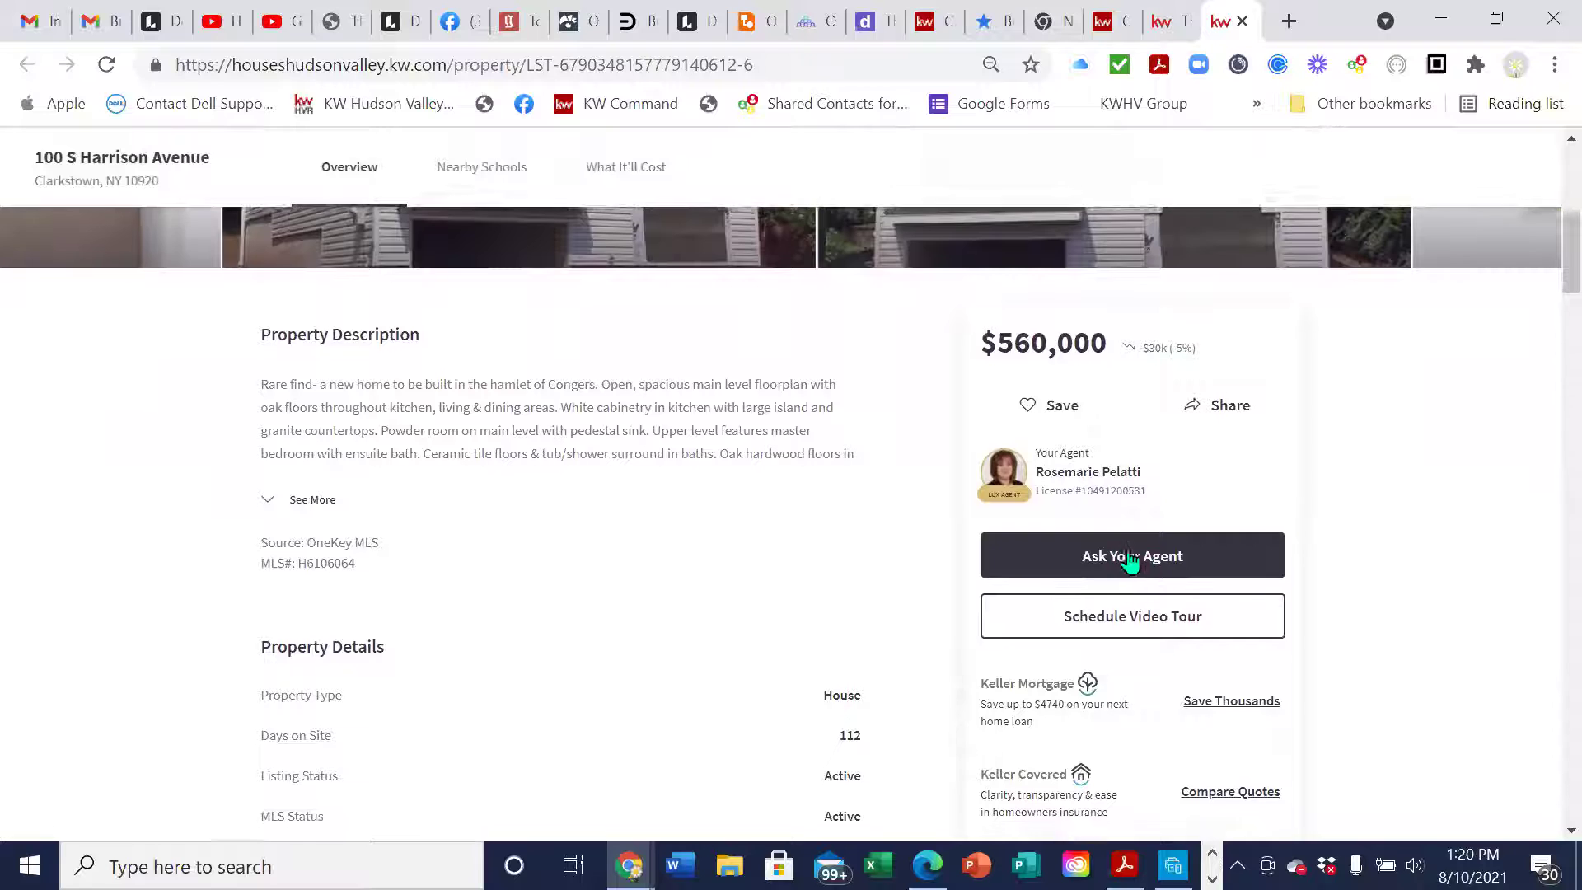
pyautogui.scroll(-4, 1187, 723)
pyautogui.scroll(-7, 677, 552)
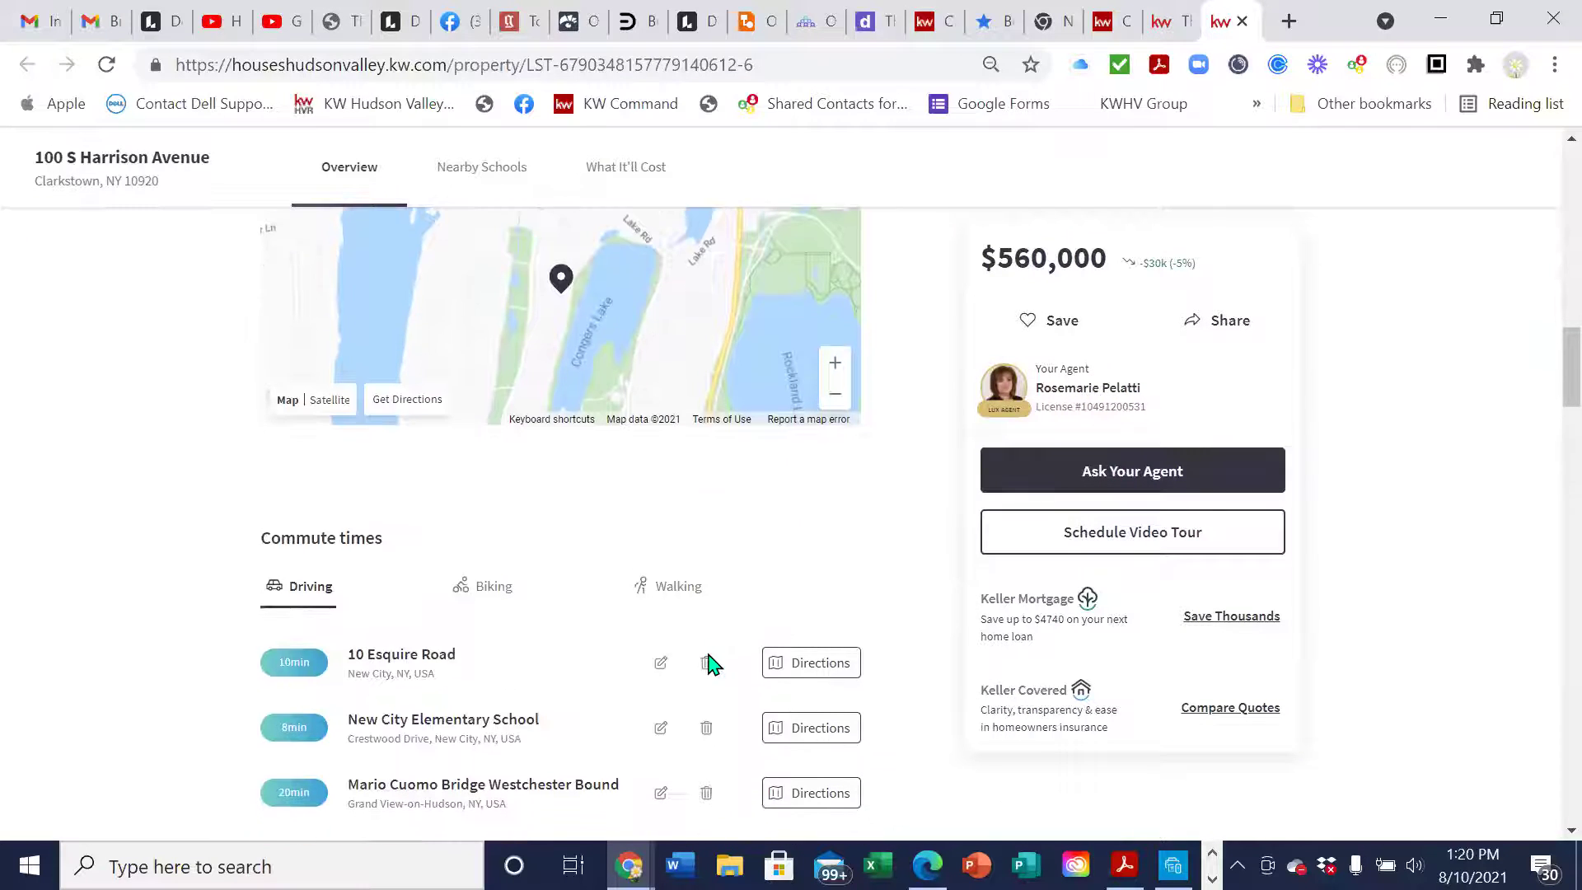
pyautogui.scroll(-4, 709, 663)
pyautogui.scroll(1, 163, 470)
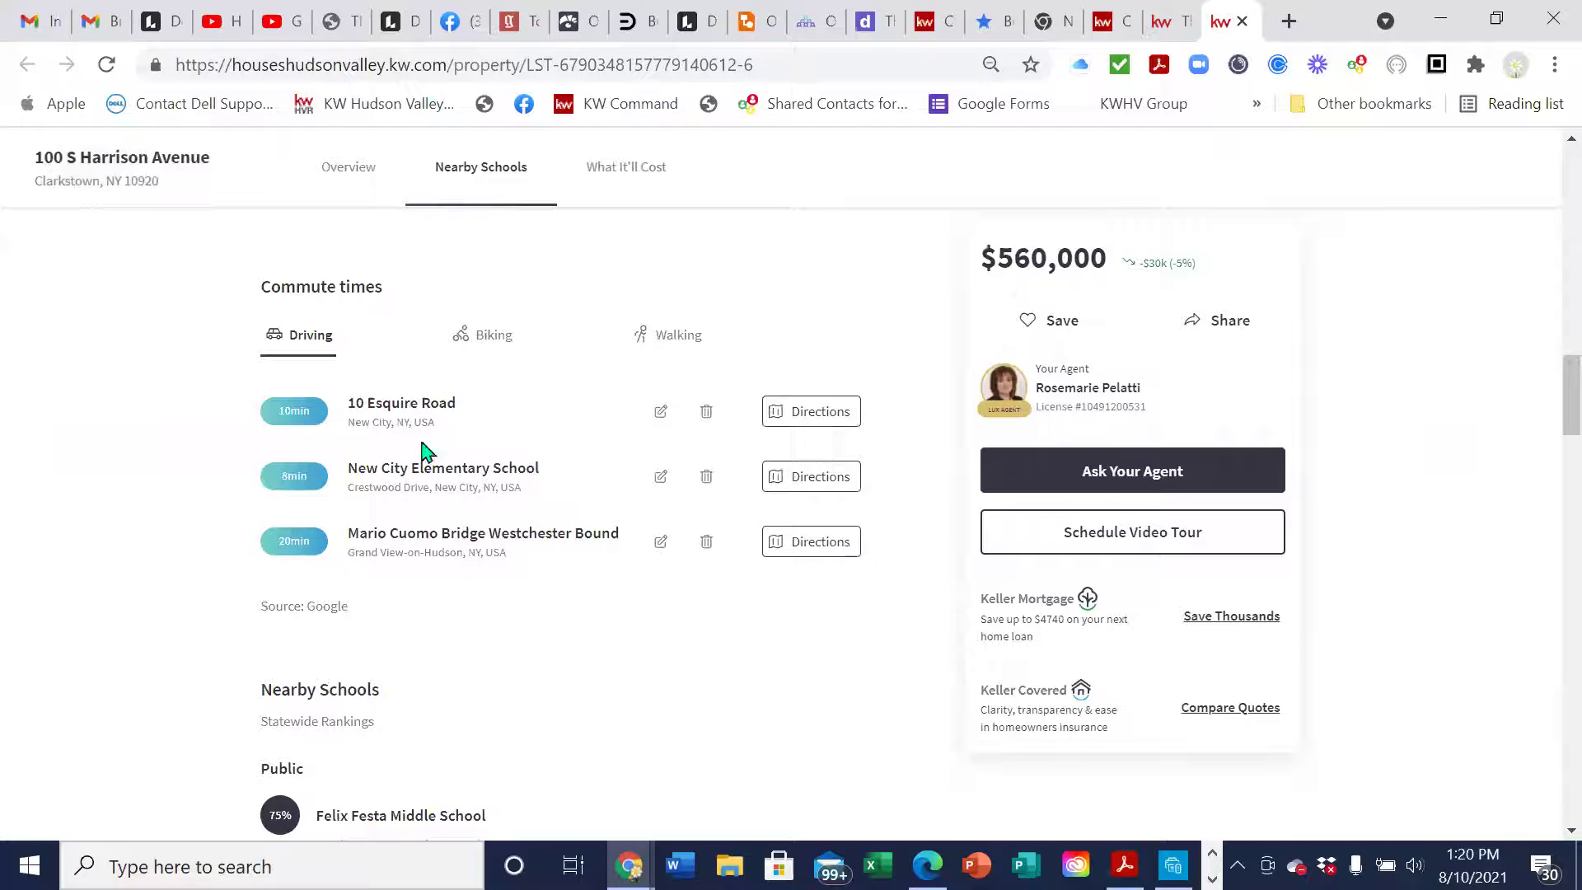
pyautogui.scroll(-2, 489, 550)
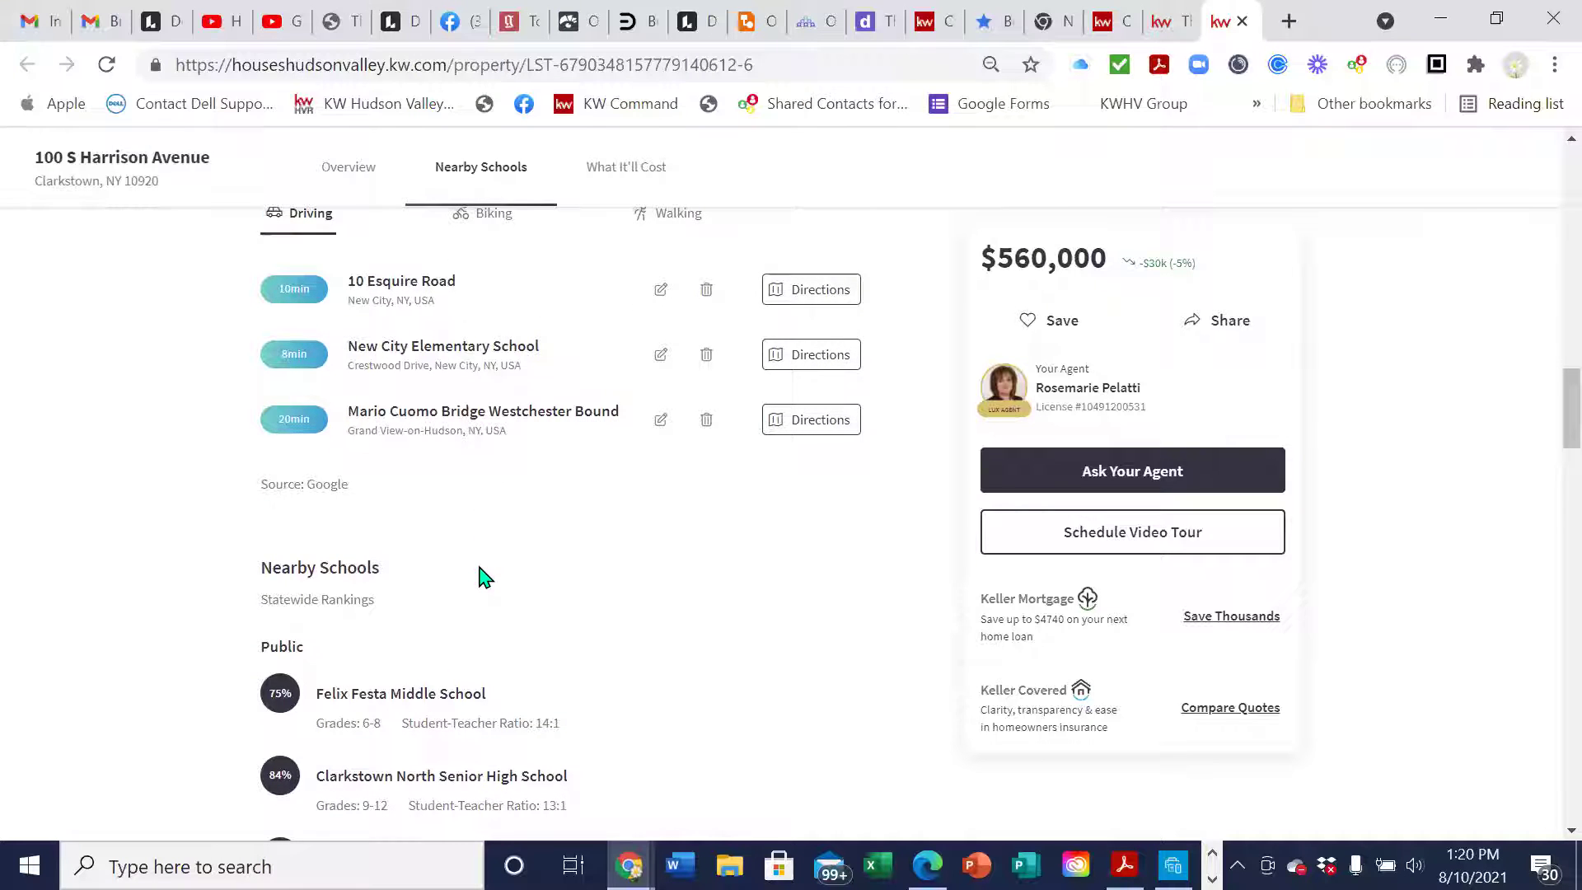
pyautogui.scroll(-6, 485, 577)
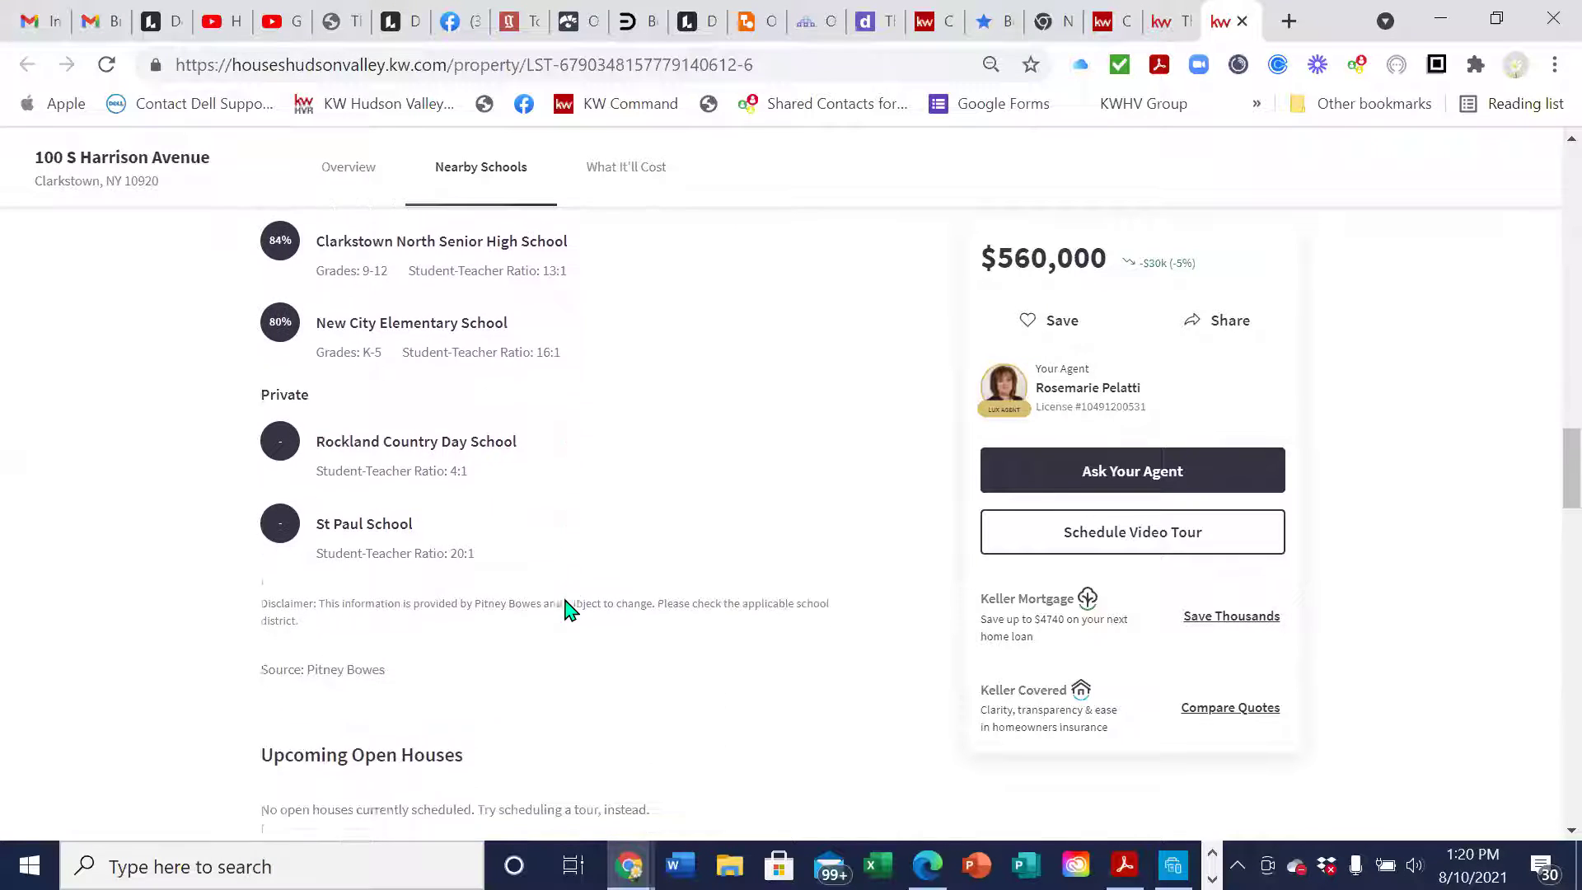
pyautogui.scroll(-4, 565, 607)
pyautogui.scroll(-7, 371, 626)
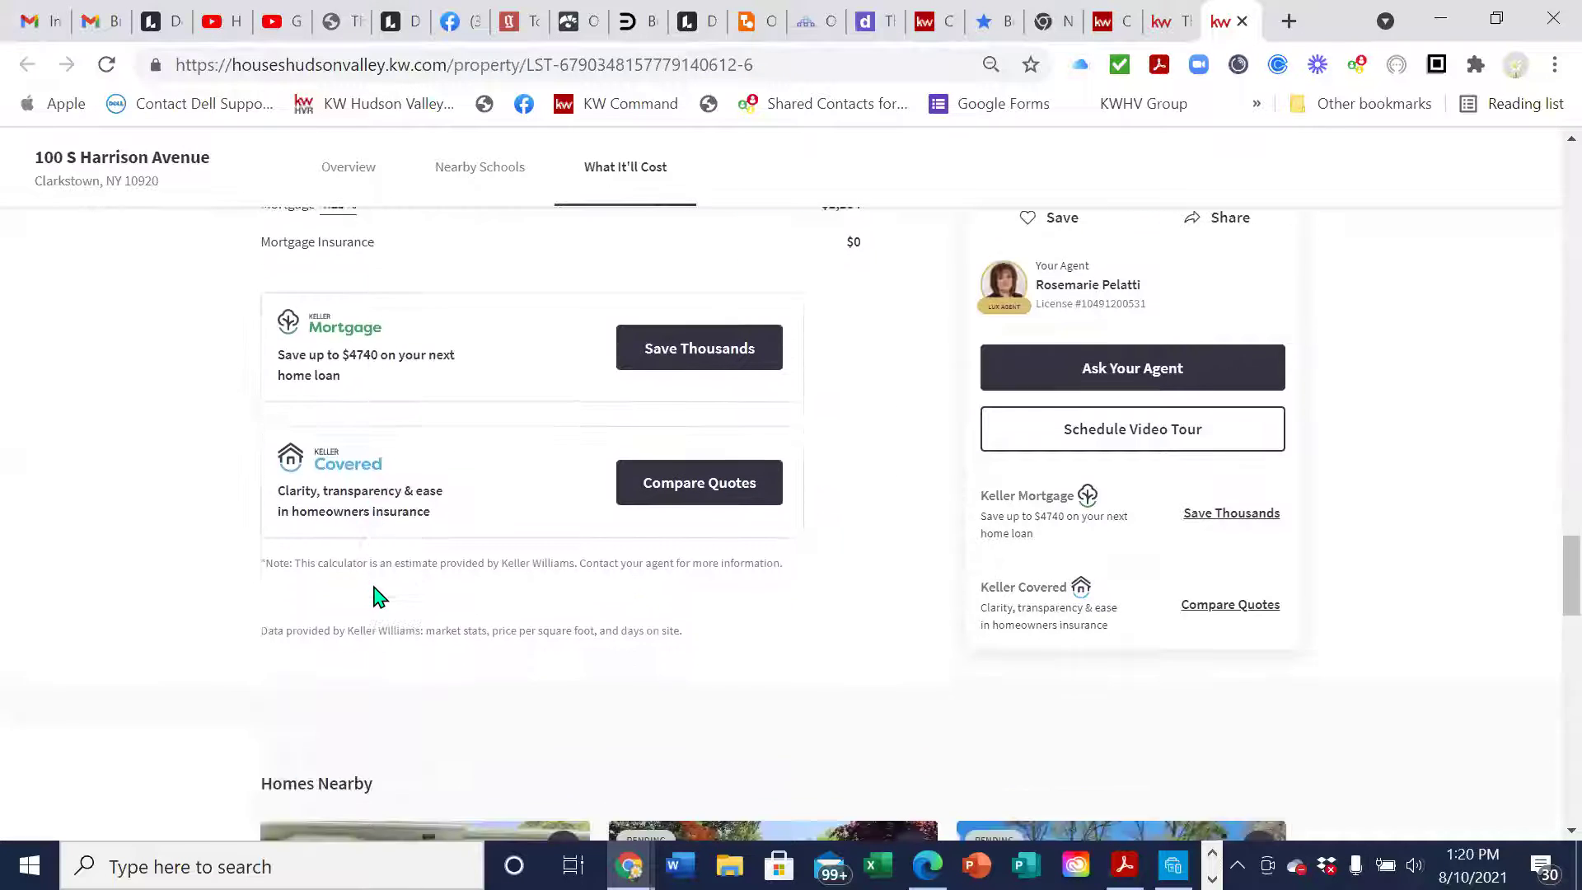
pyautogui.scroll(-5, 375, 593)
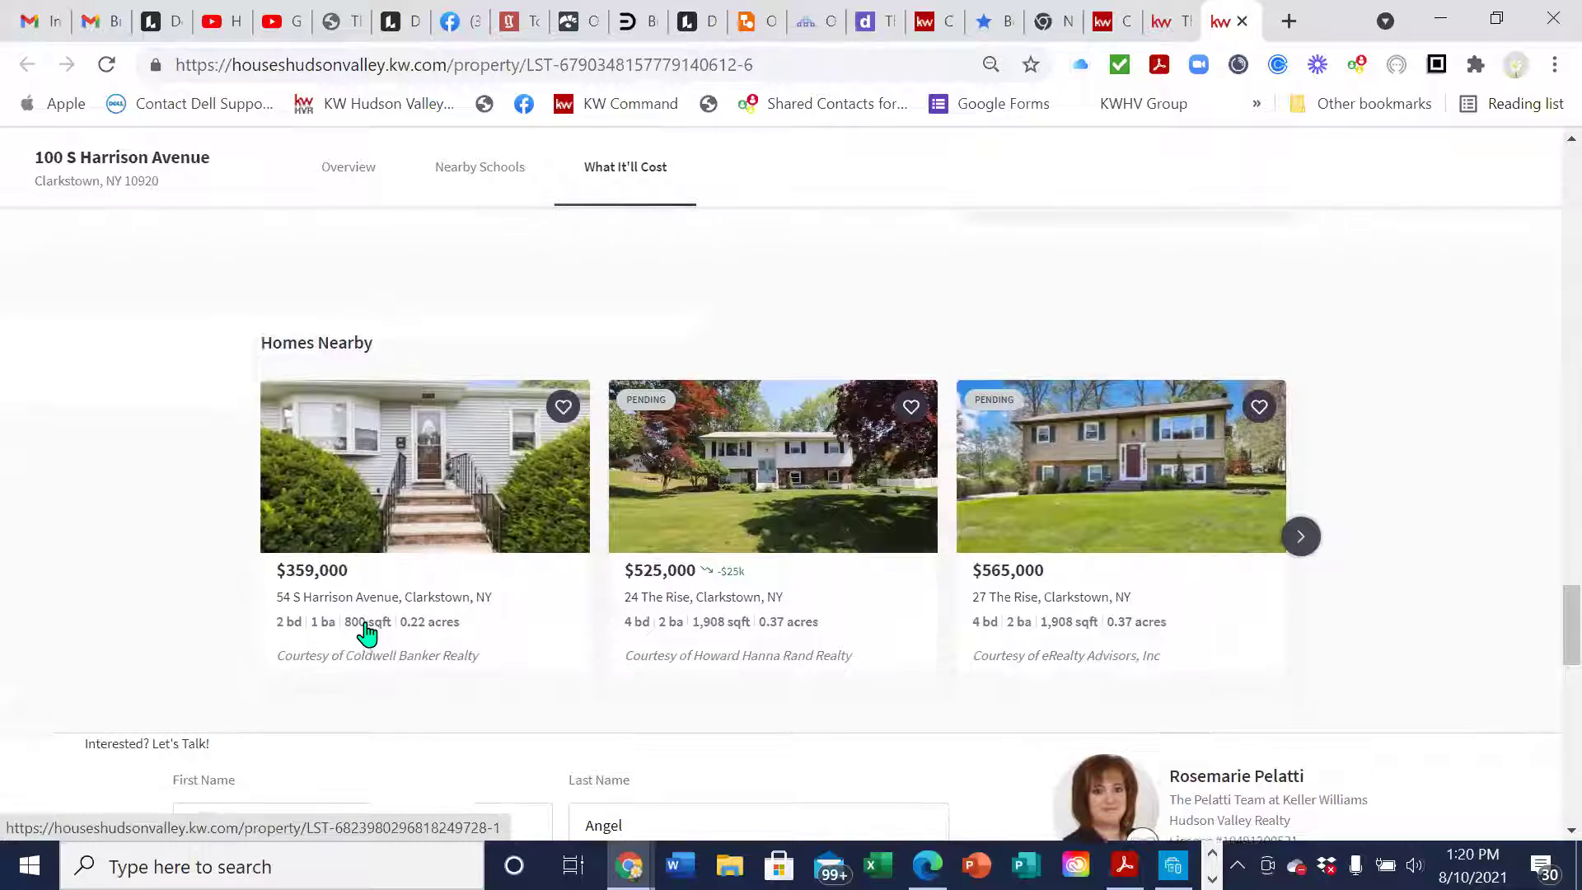
pyautogui.scroll(-1, 1072, 610)
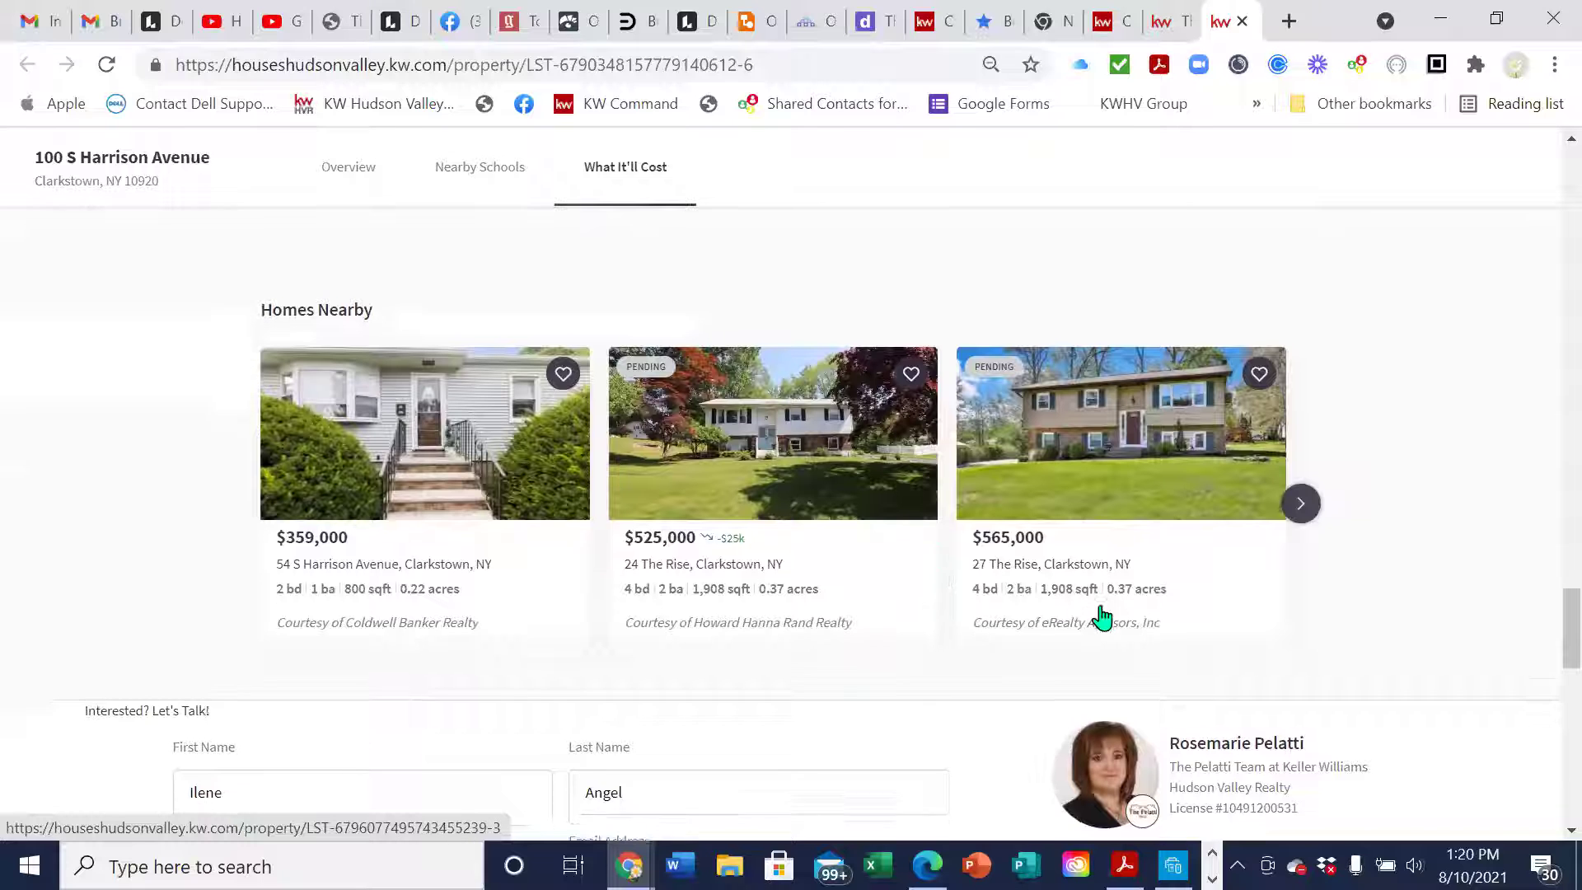
pyautogui.scroll(-3, 417, 766)
pyautogui.scroll(-2, 437, 700)
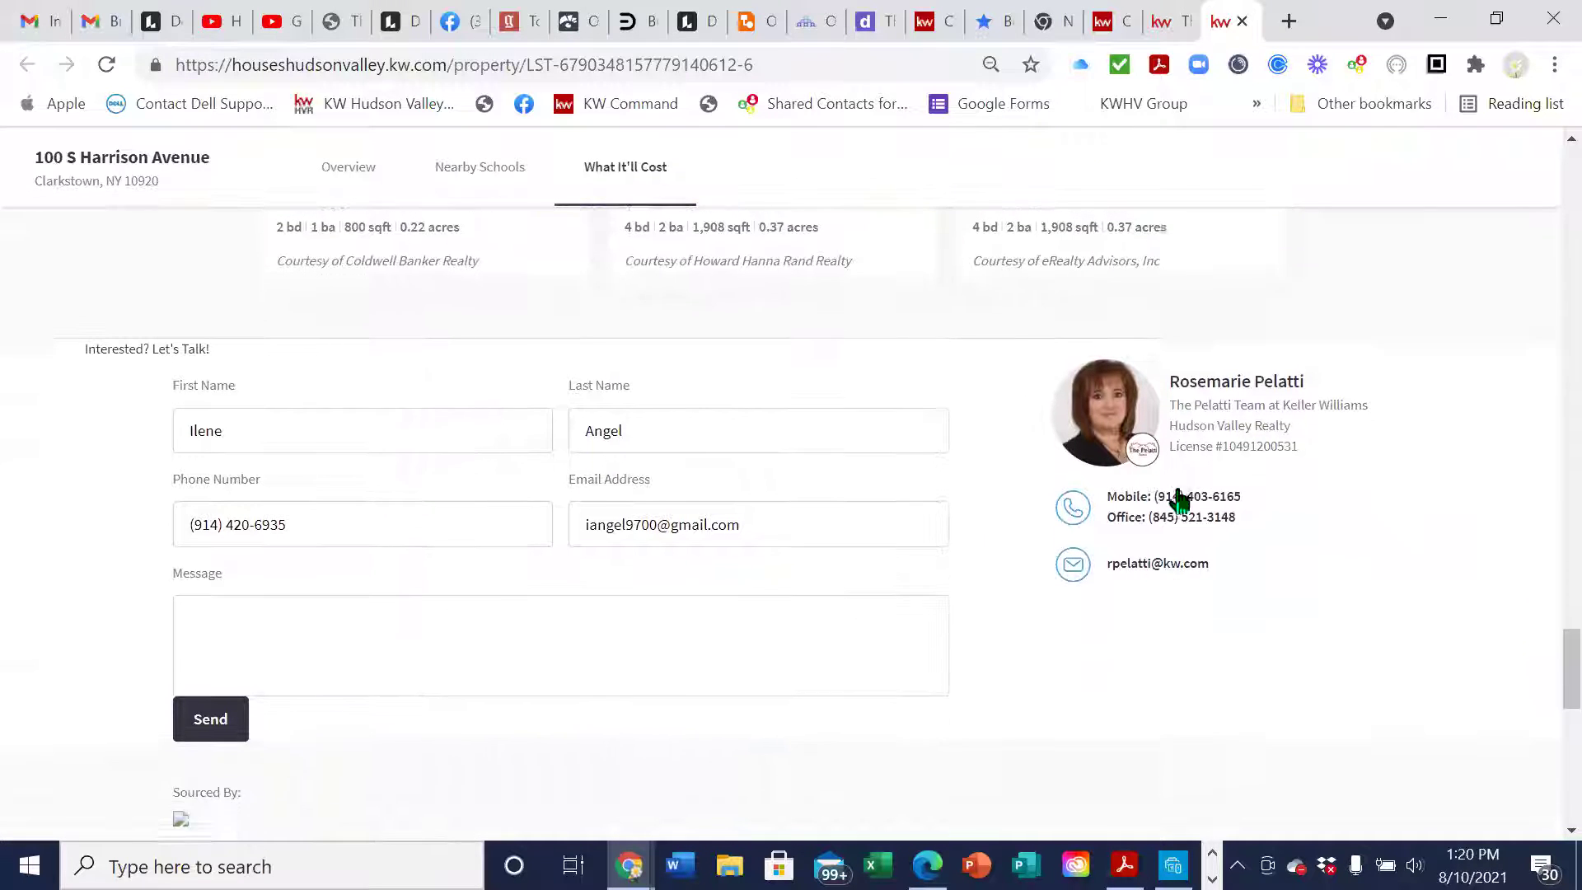
pyautogui.scroll(-1, 1072, 495)
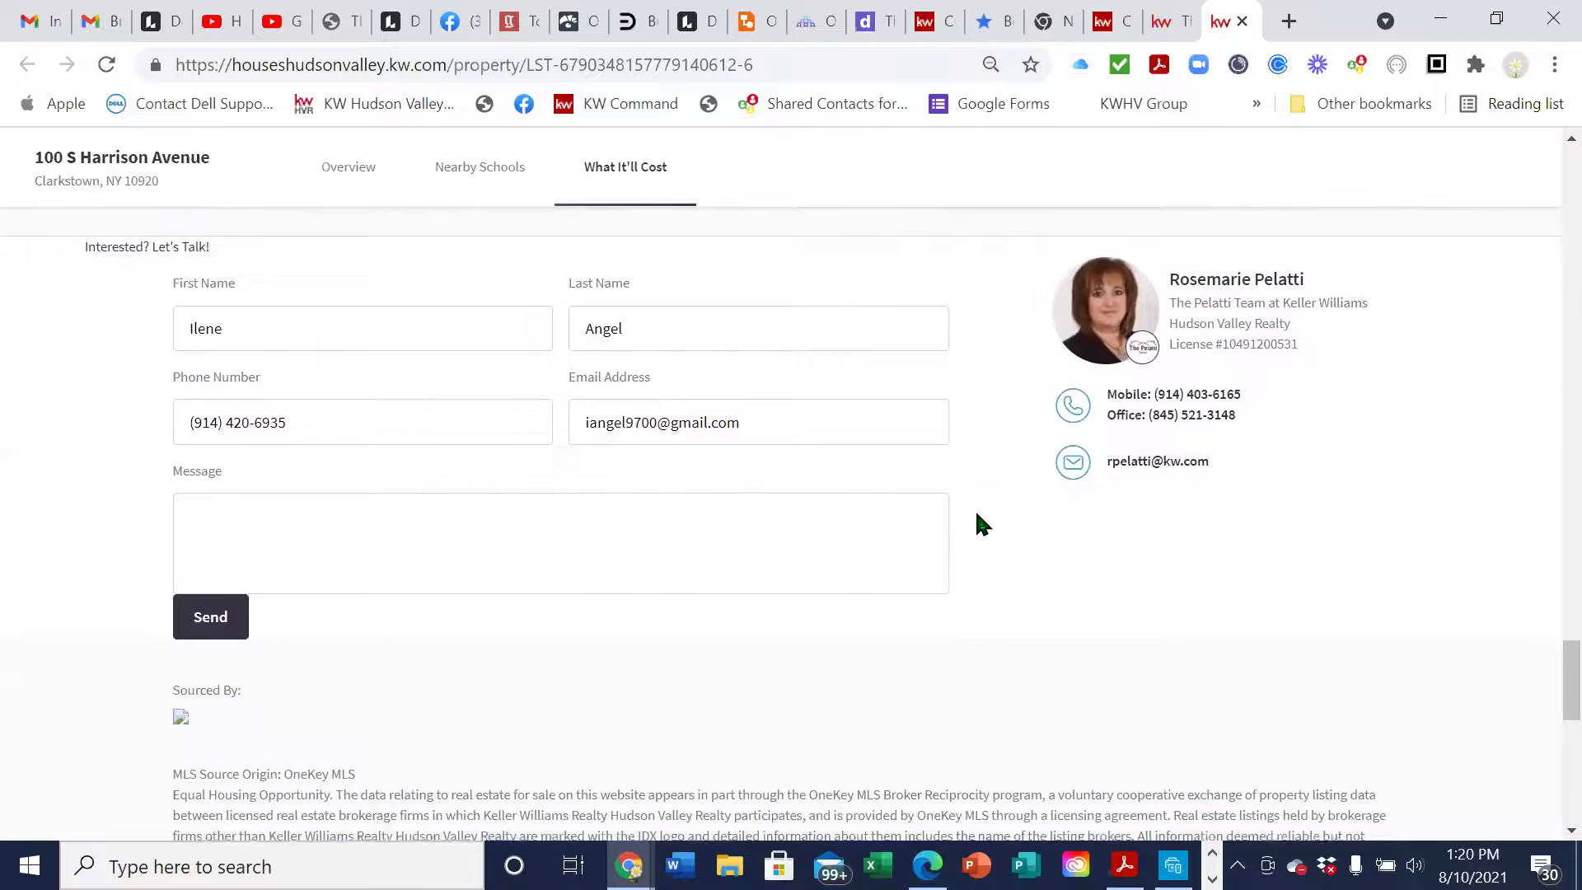
pyautogui.scroll(20, 989, 502)
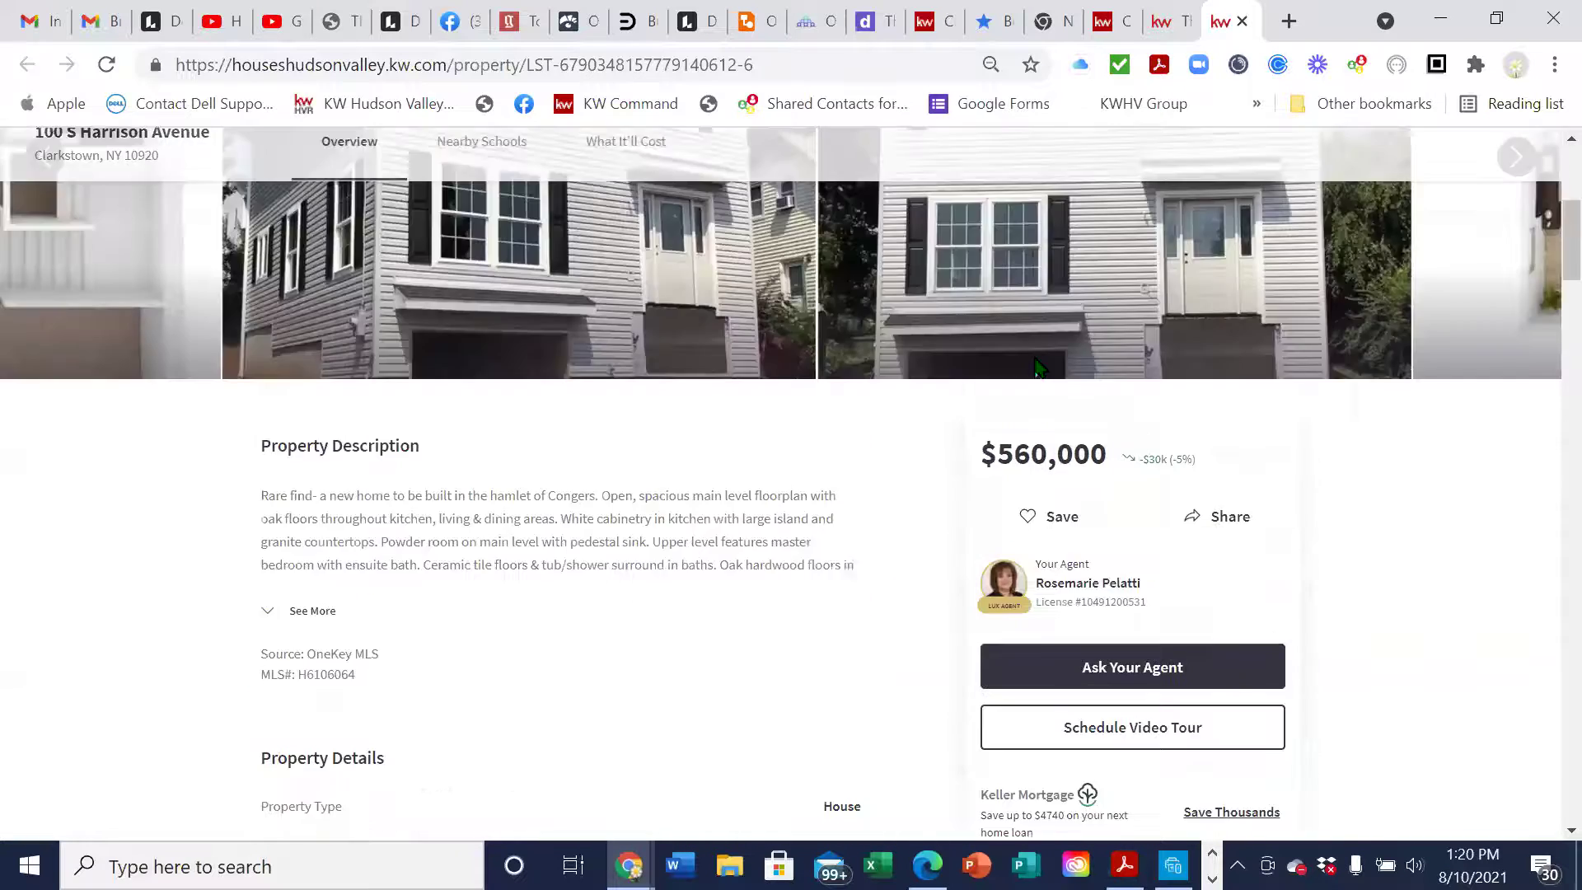
pyautogui.scroll(3, 563, 384)
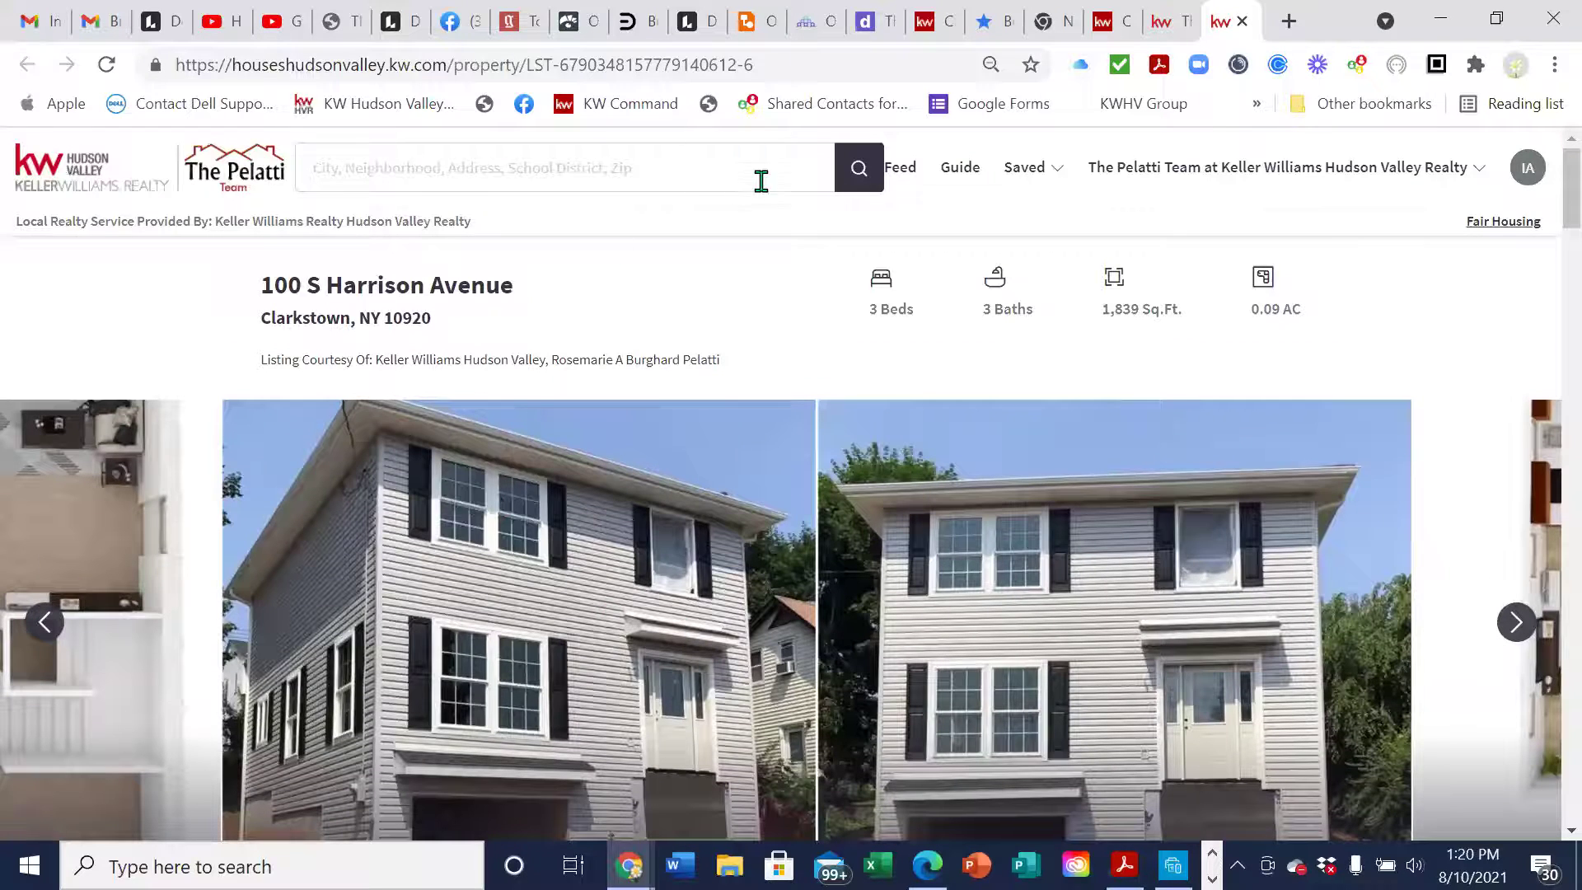
pyautogui.click(778, 64)
pyautogui.hotkey('ctrl', 'c')
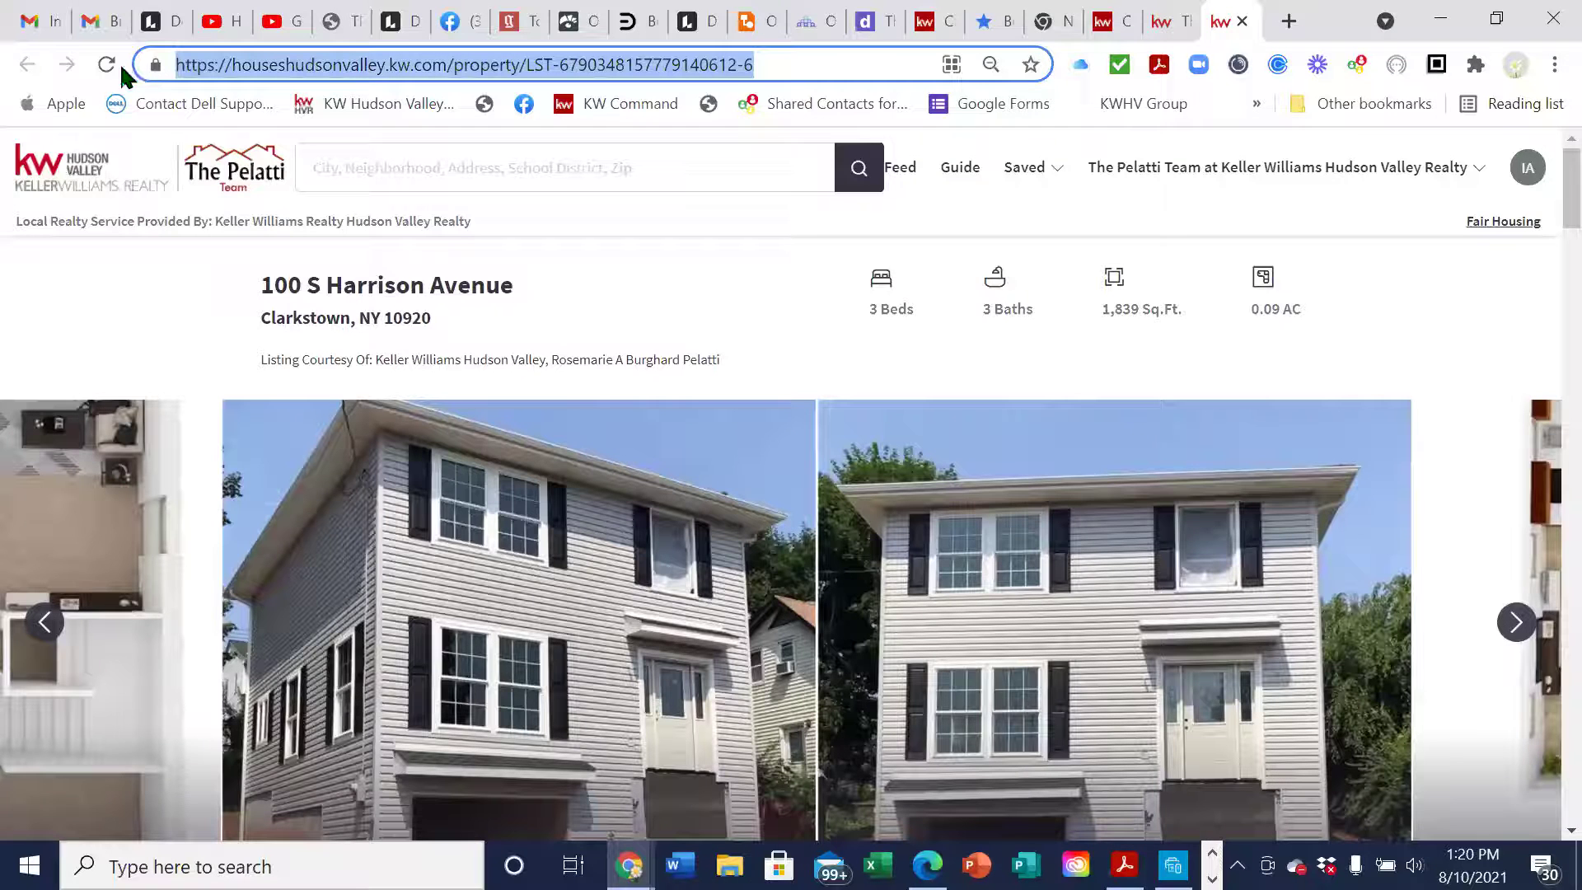
# - Replace the campaign's Website URL with the copied houseshudsonvalley.kw.com listing address
pyautogui.click(1108, 21)
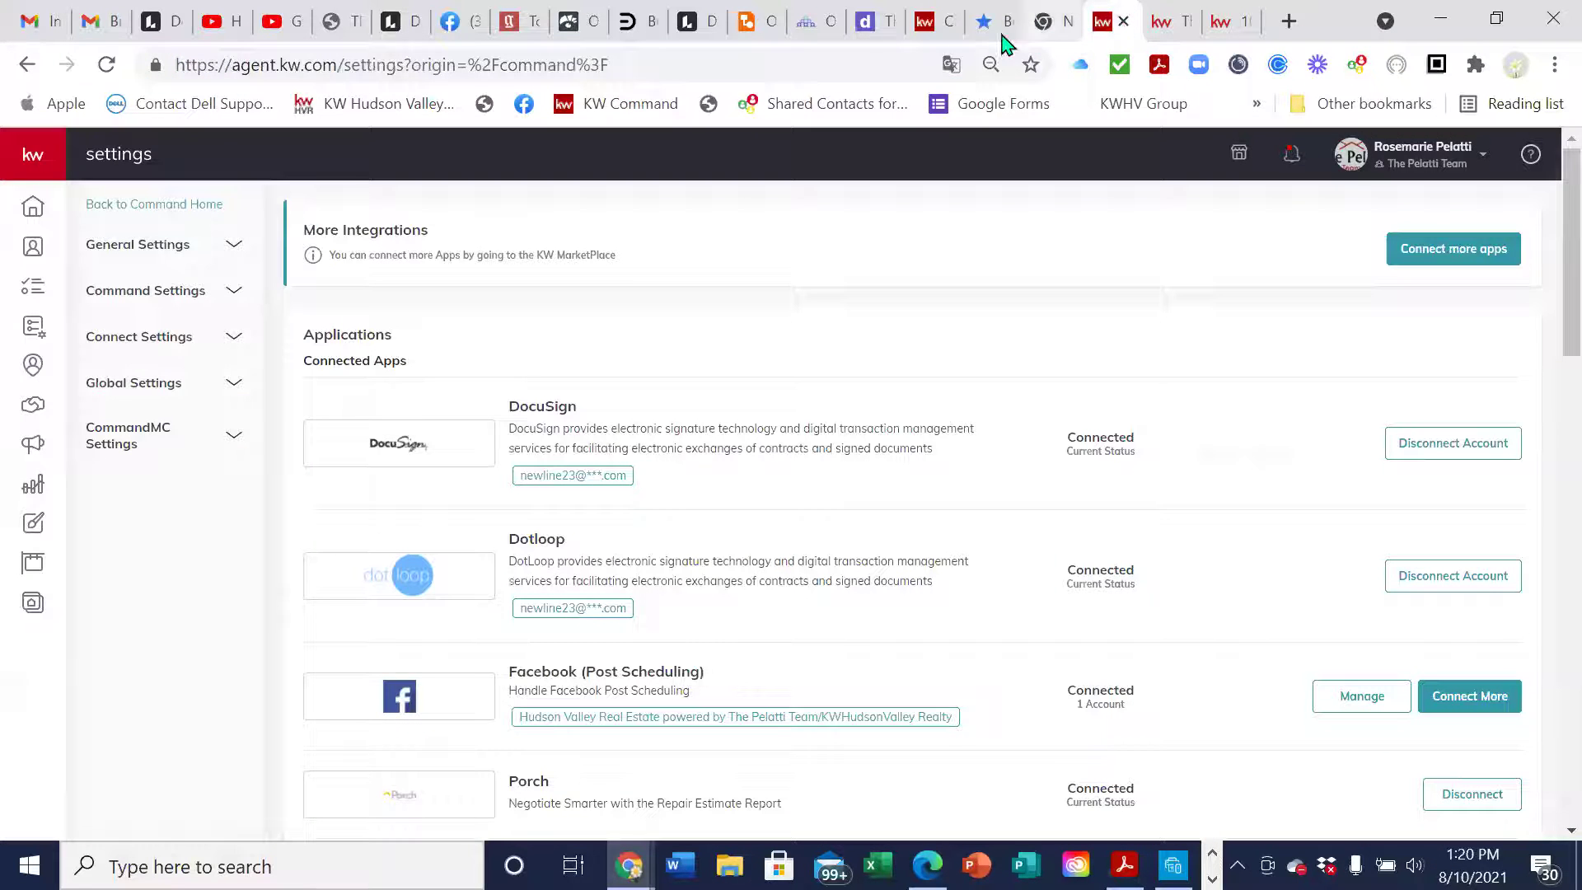
pyautogui.click(921, 27)
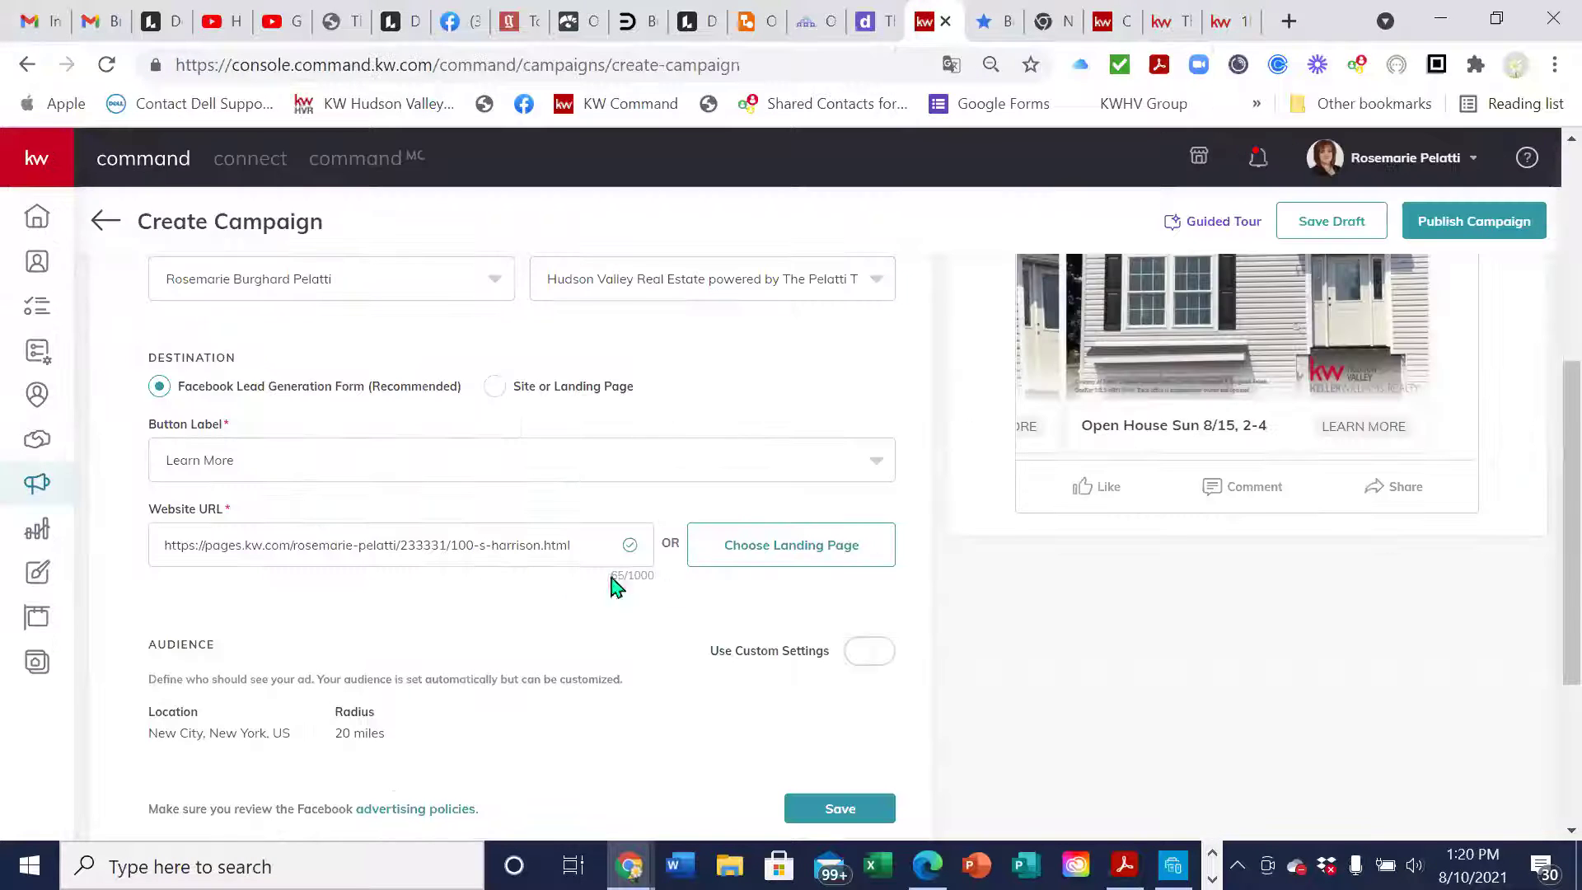
pyautogui.moveTo(601, 546); pyautogui.dragTo(91, 568)
pyautogui.hotkey('ctrl', 'v')
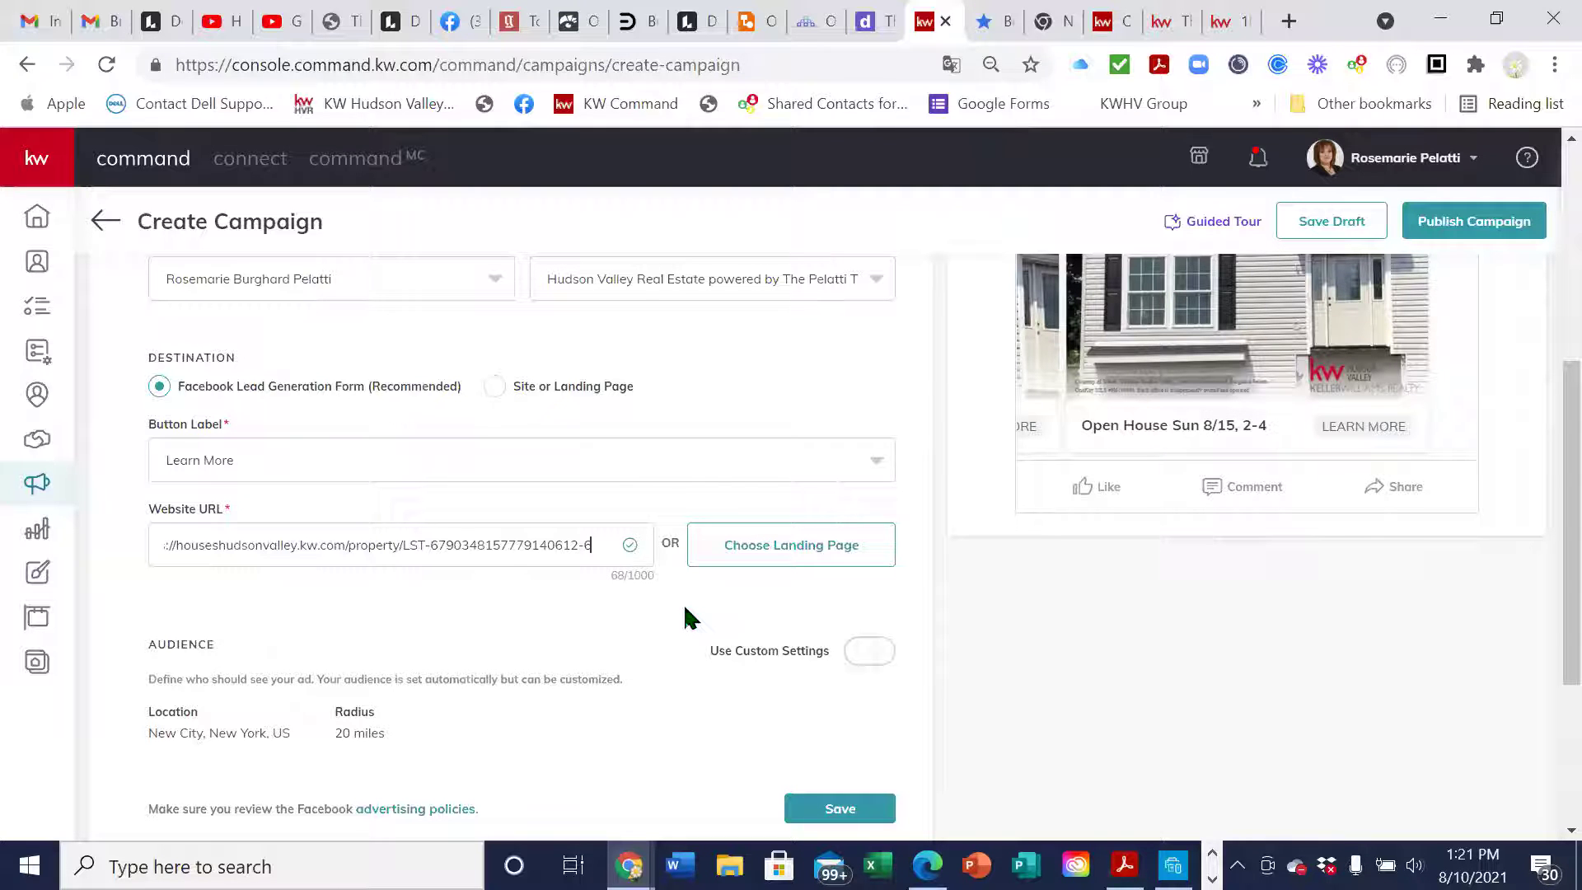
pyautogui.scroll(-1, 691, 618)
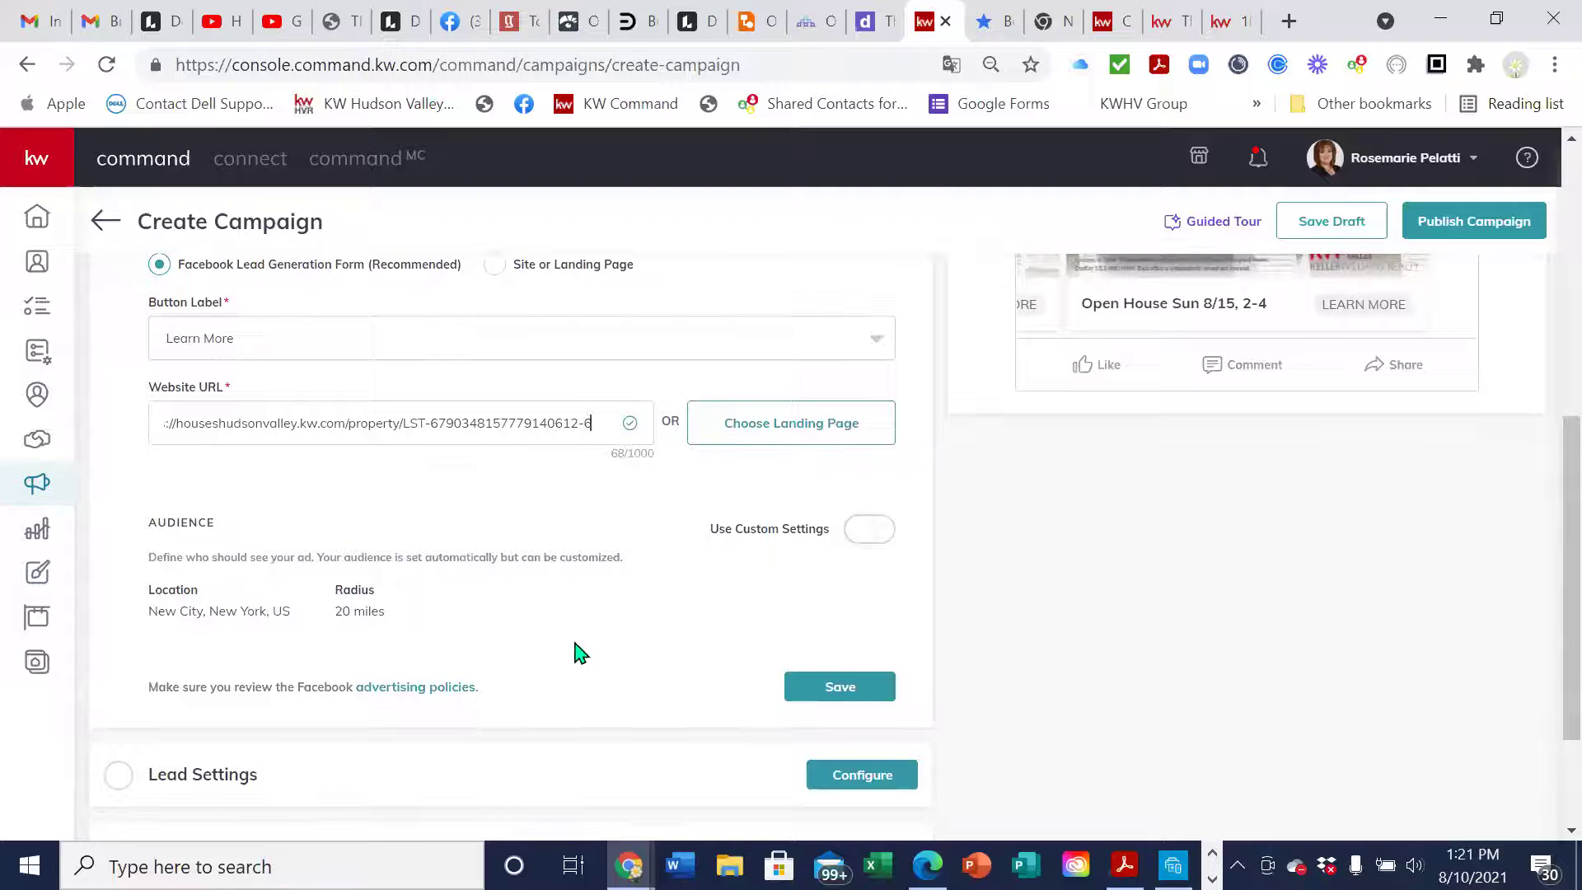
# - Turn on custom audience settings and replace New City with Congers, New York as the location
pyautogui.click(882, 544)
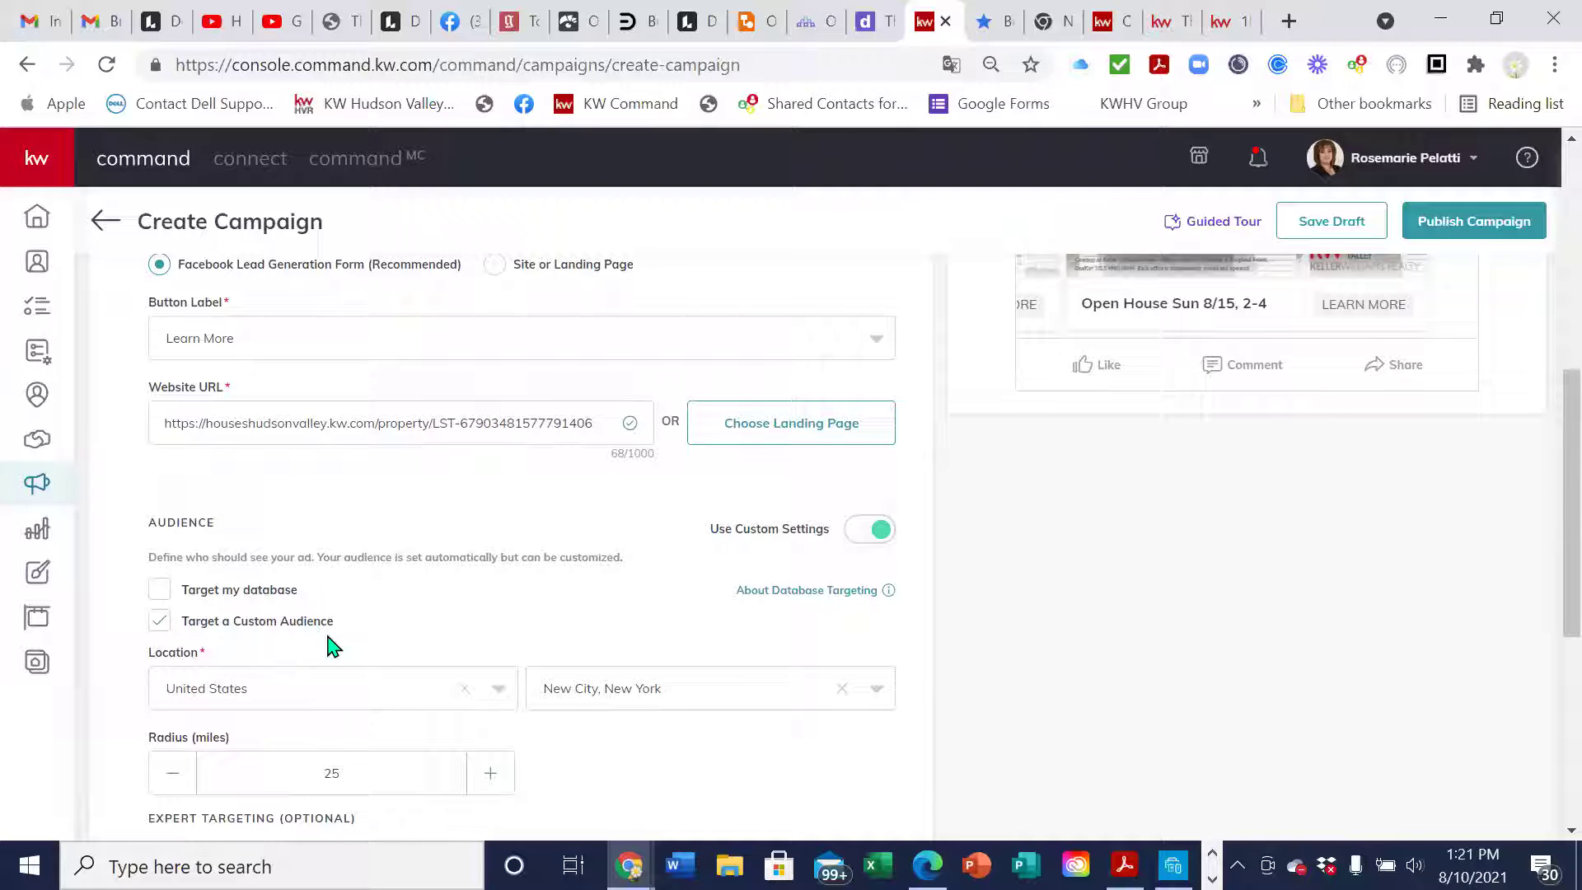
pyautogui.scroll(-2, 438, 682)
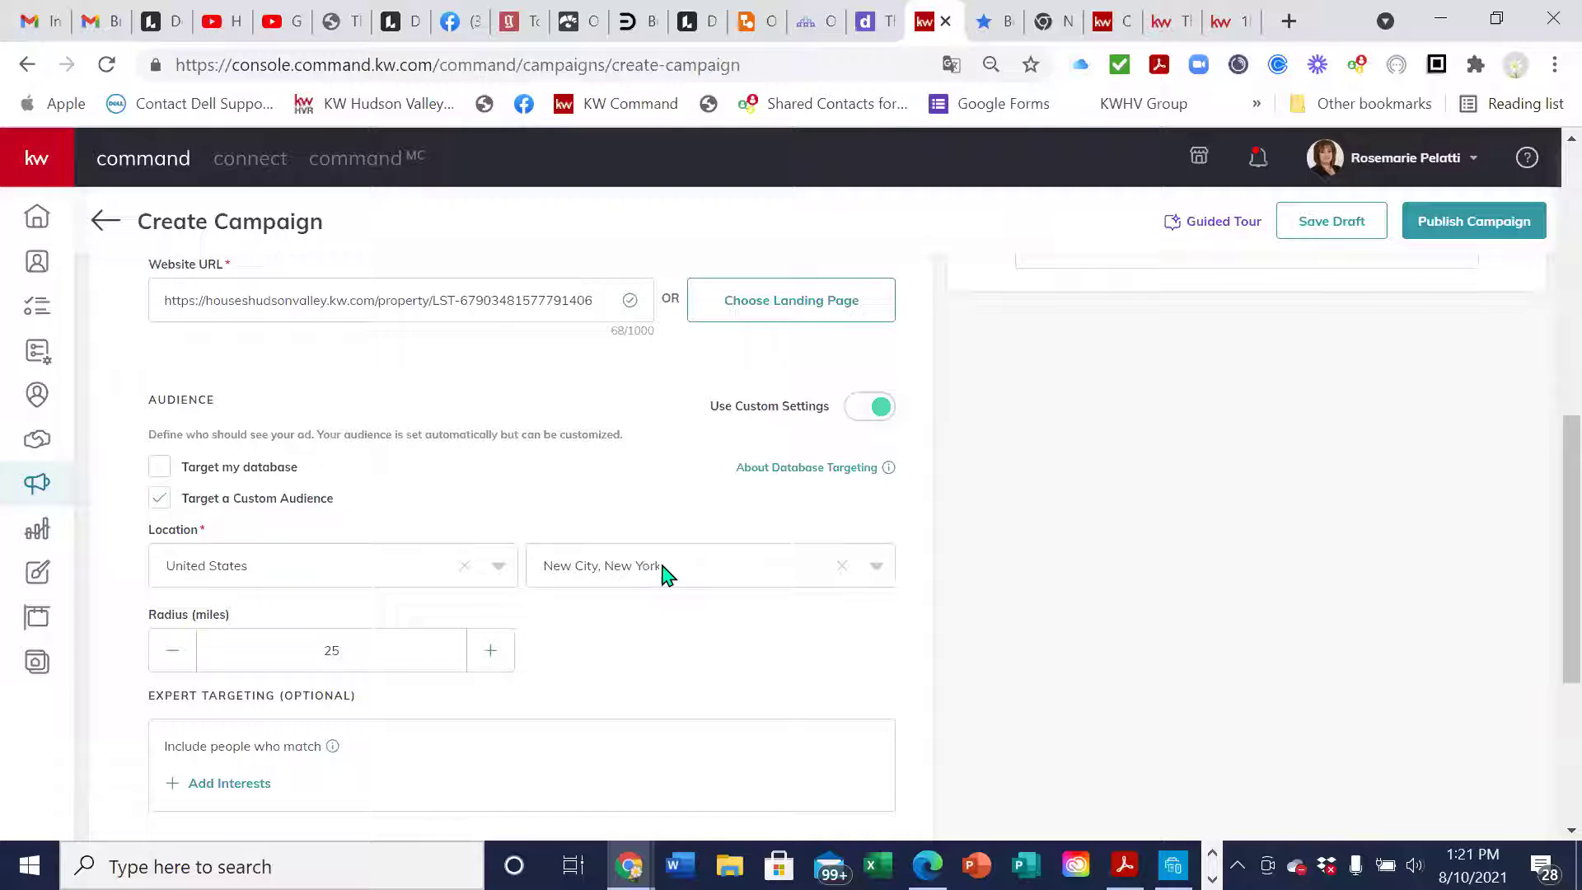
pyautogui.click(681, 575)
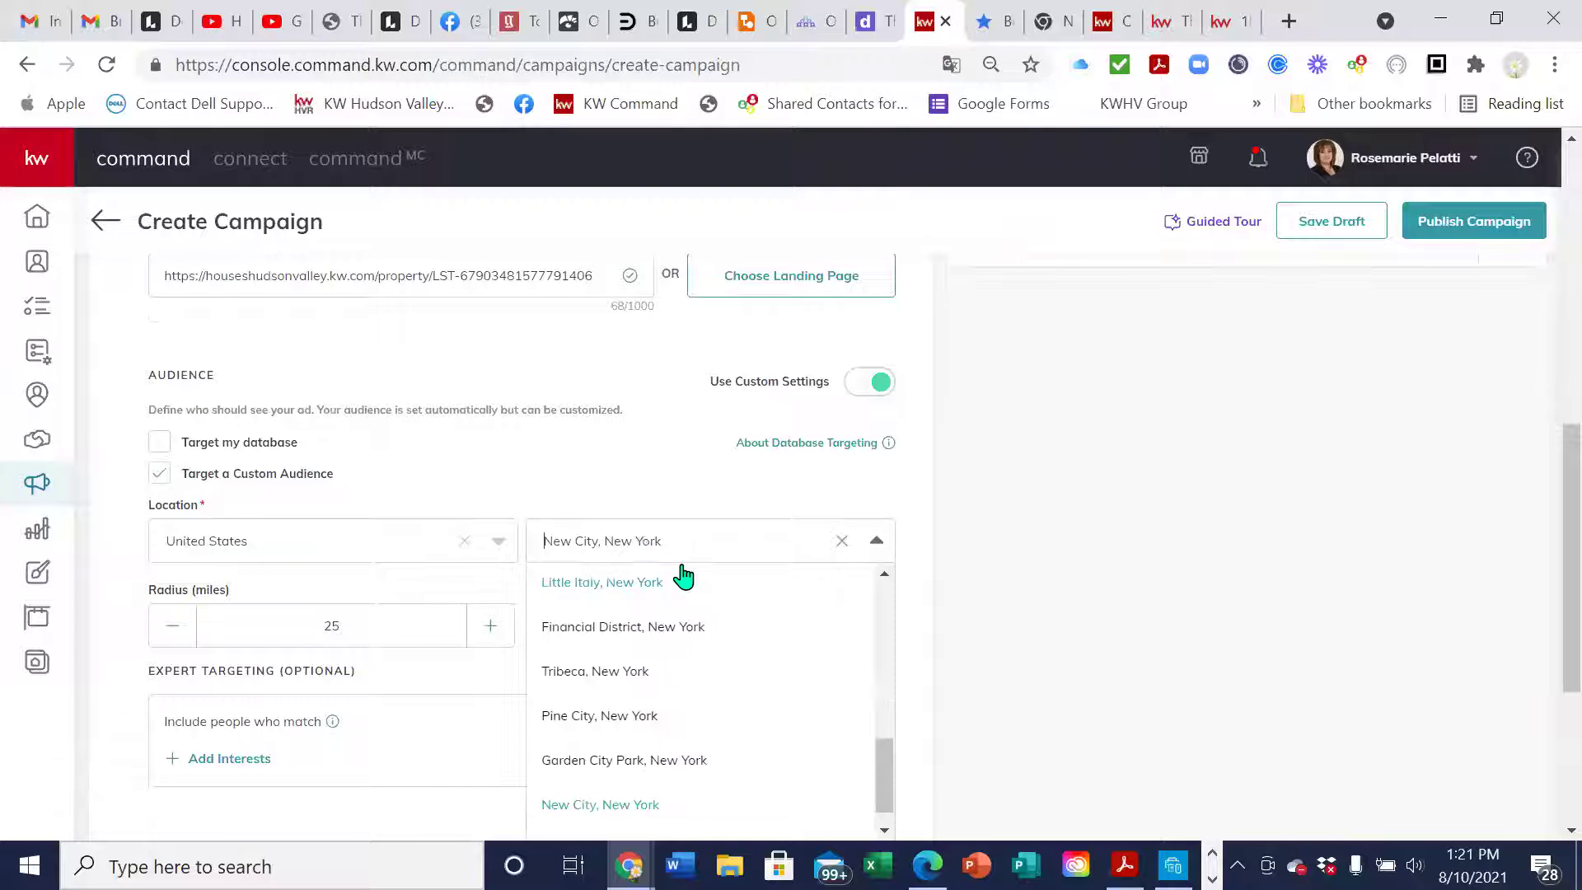
pyautogui.click(697, 480)
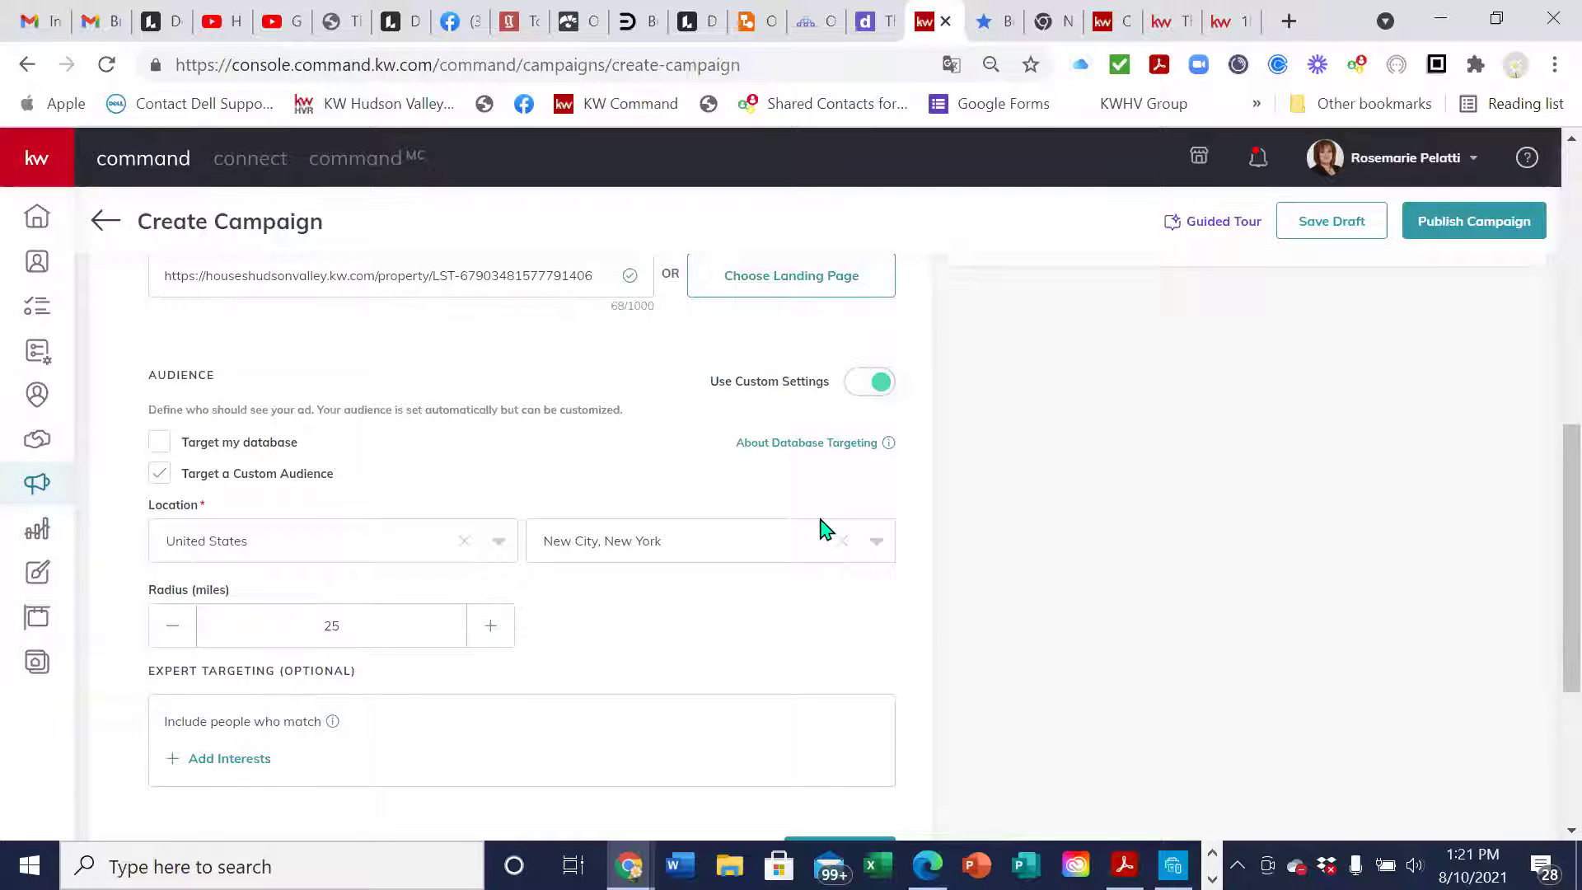
pyautogui.click(842, 541)
pyautogui.write('congers, new york')
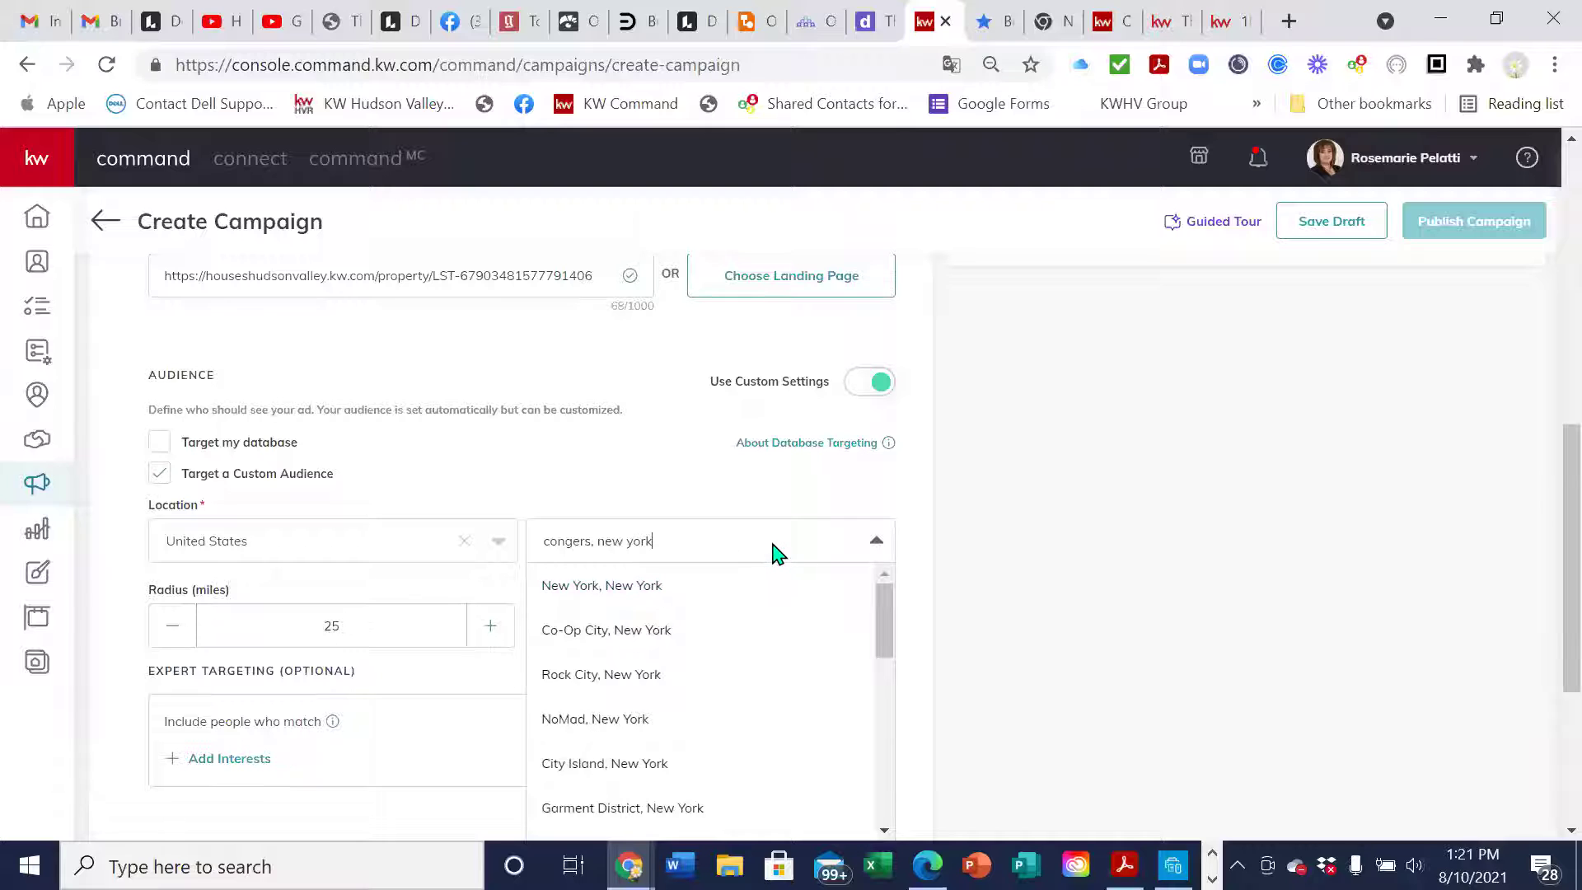
pyautogui.press('Return')
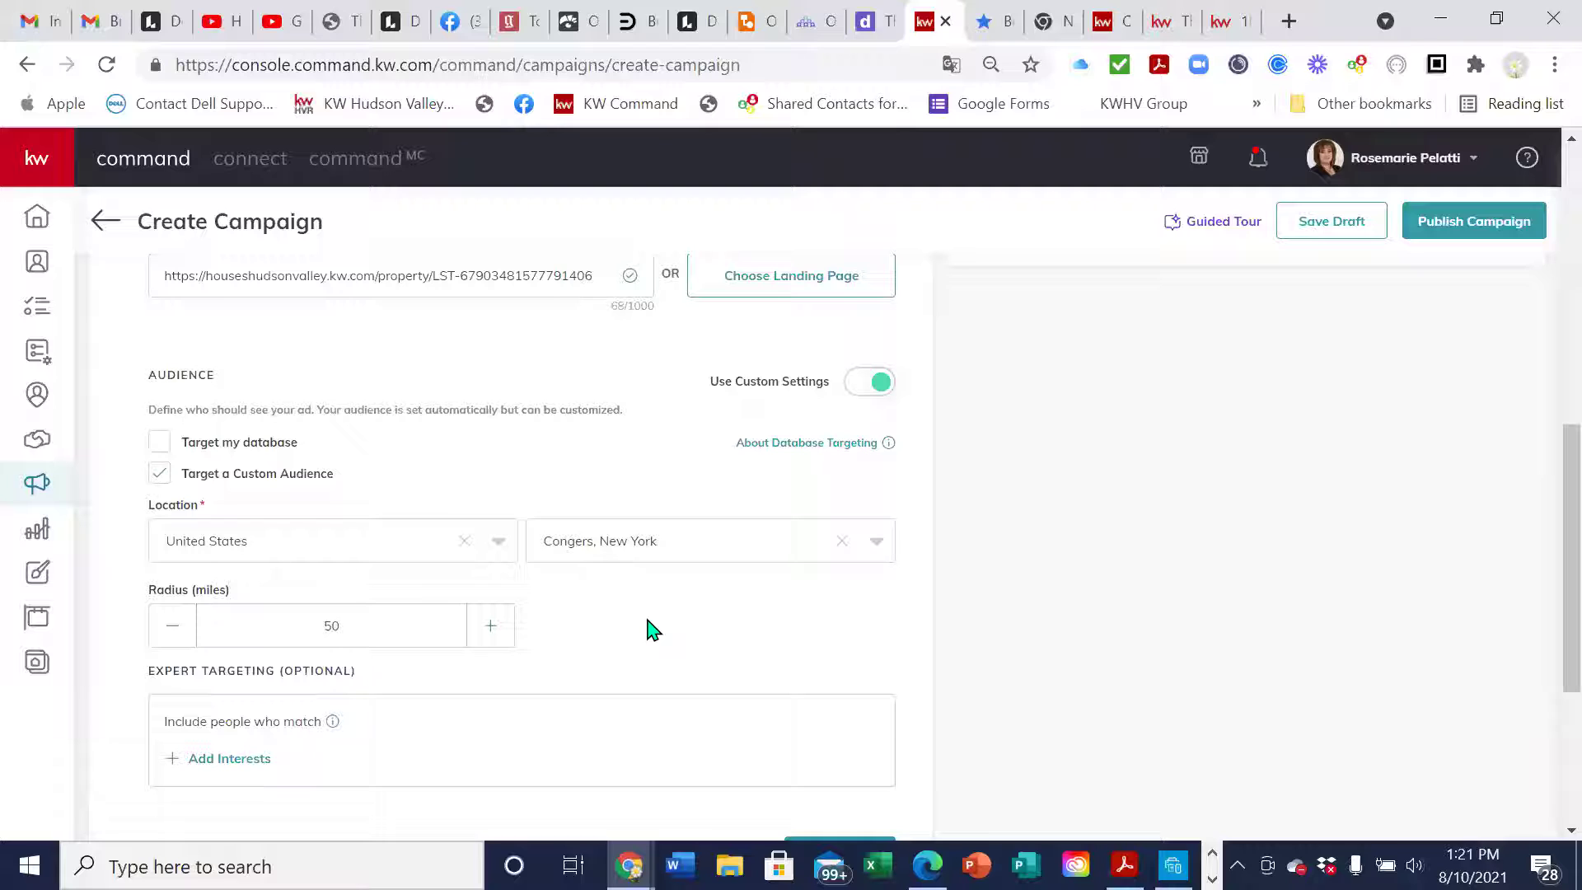
# - Clear the Congers location and search 'new york' for a new audience location
pyautogui.click(698, 543)
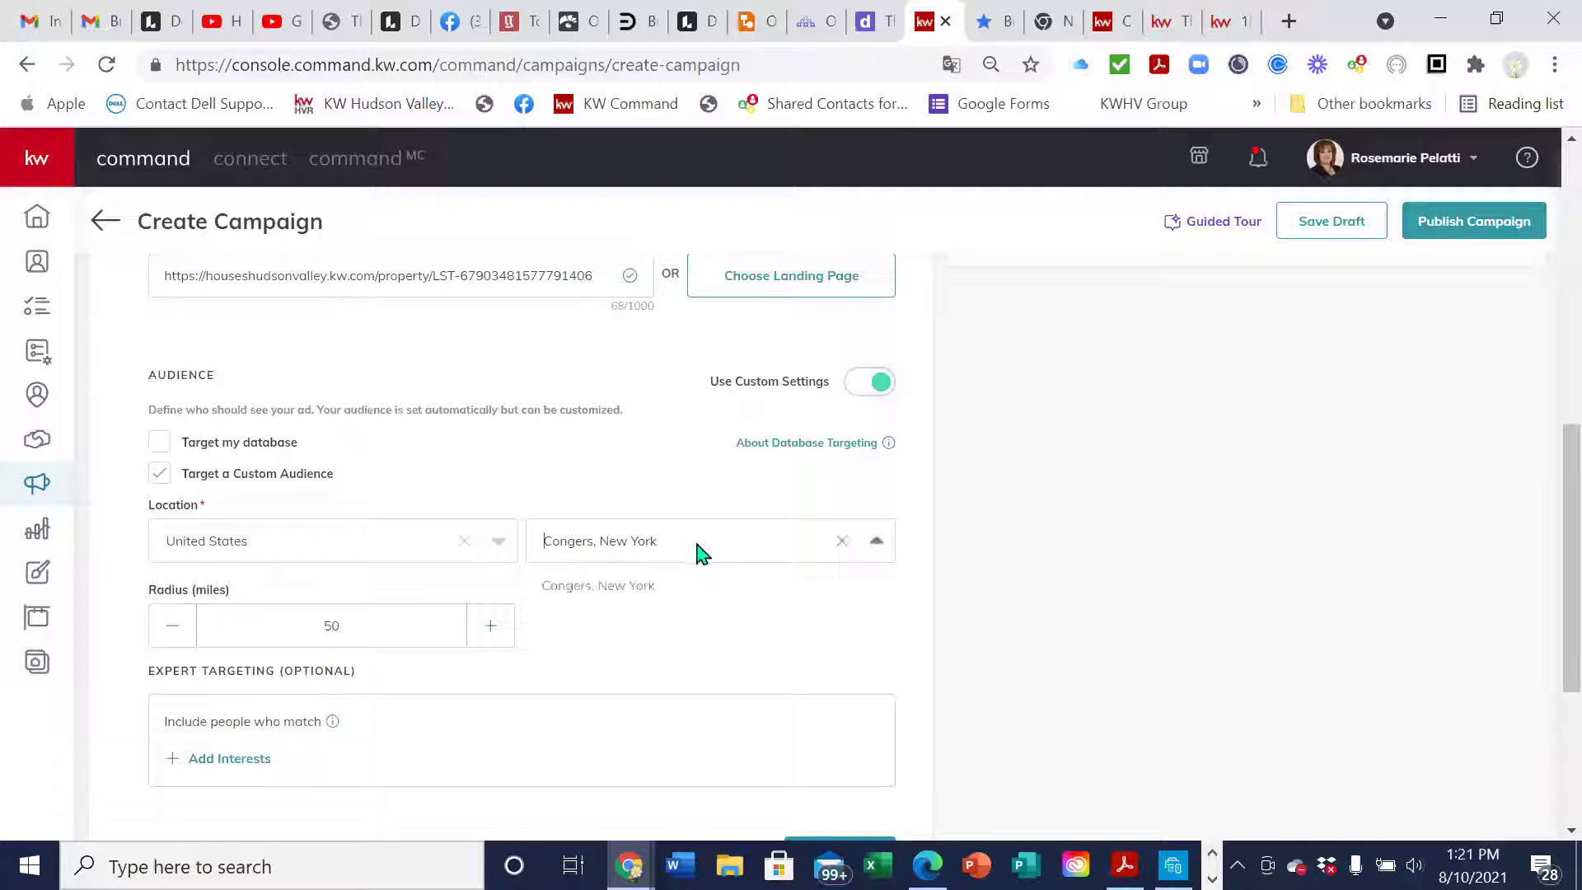
pyautogui.click(842, 541)
pyautogui.click(758, 553)
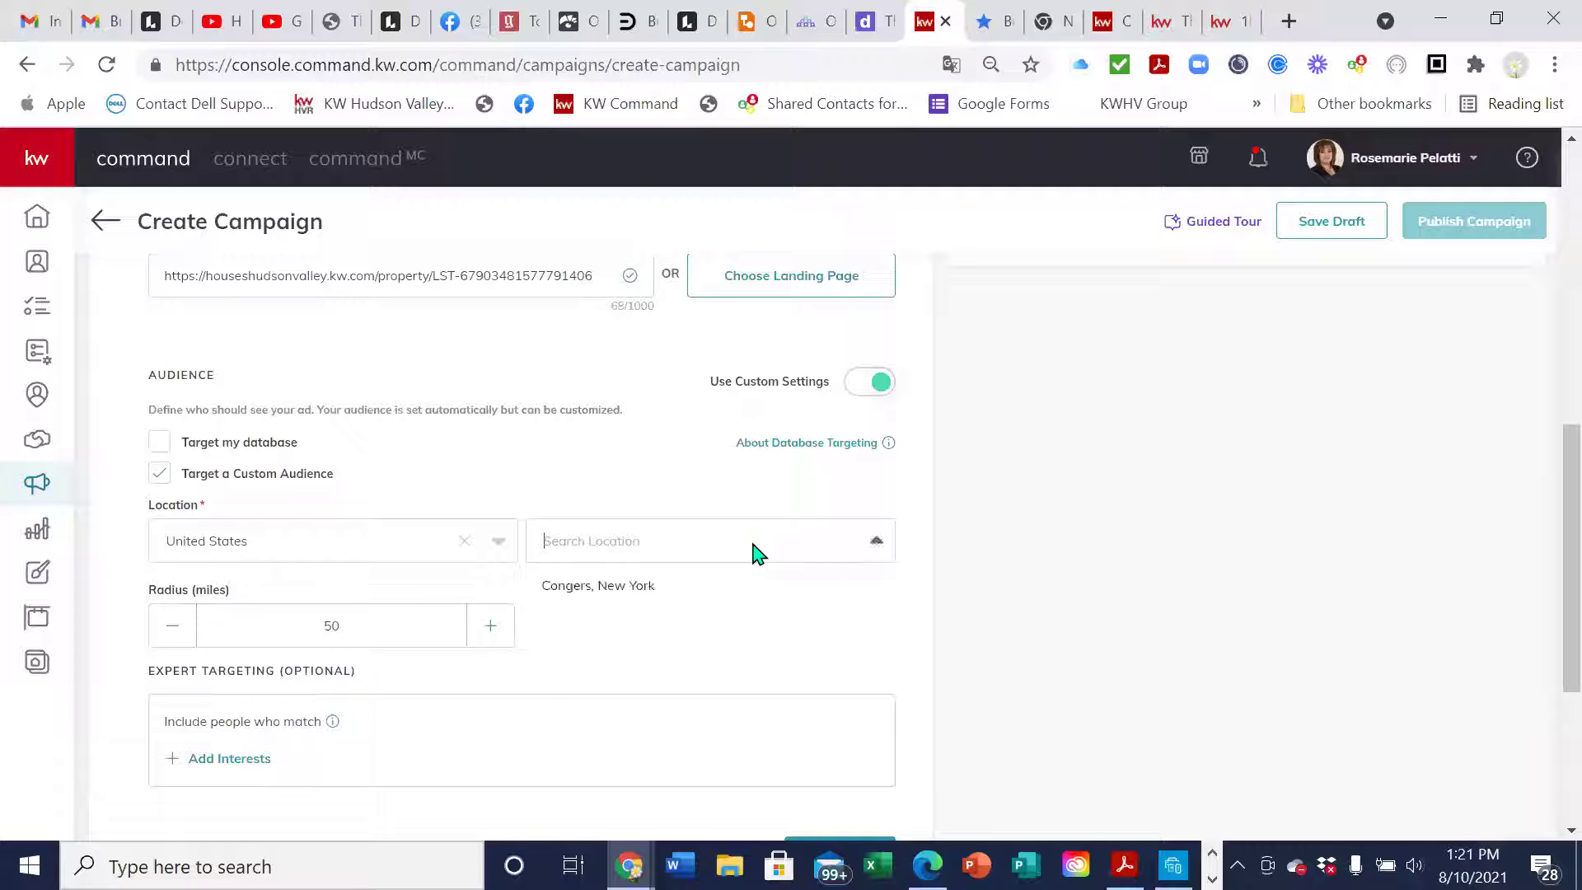
pyautogui.write('new yr')
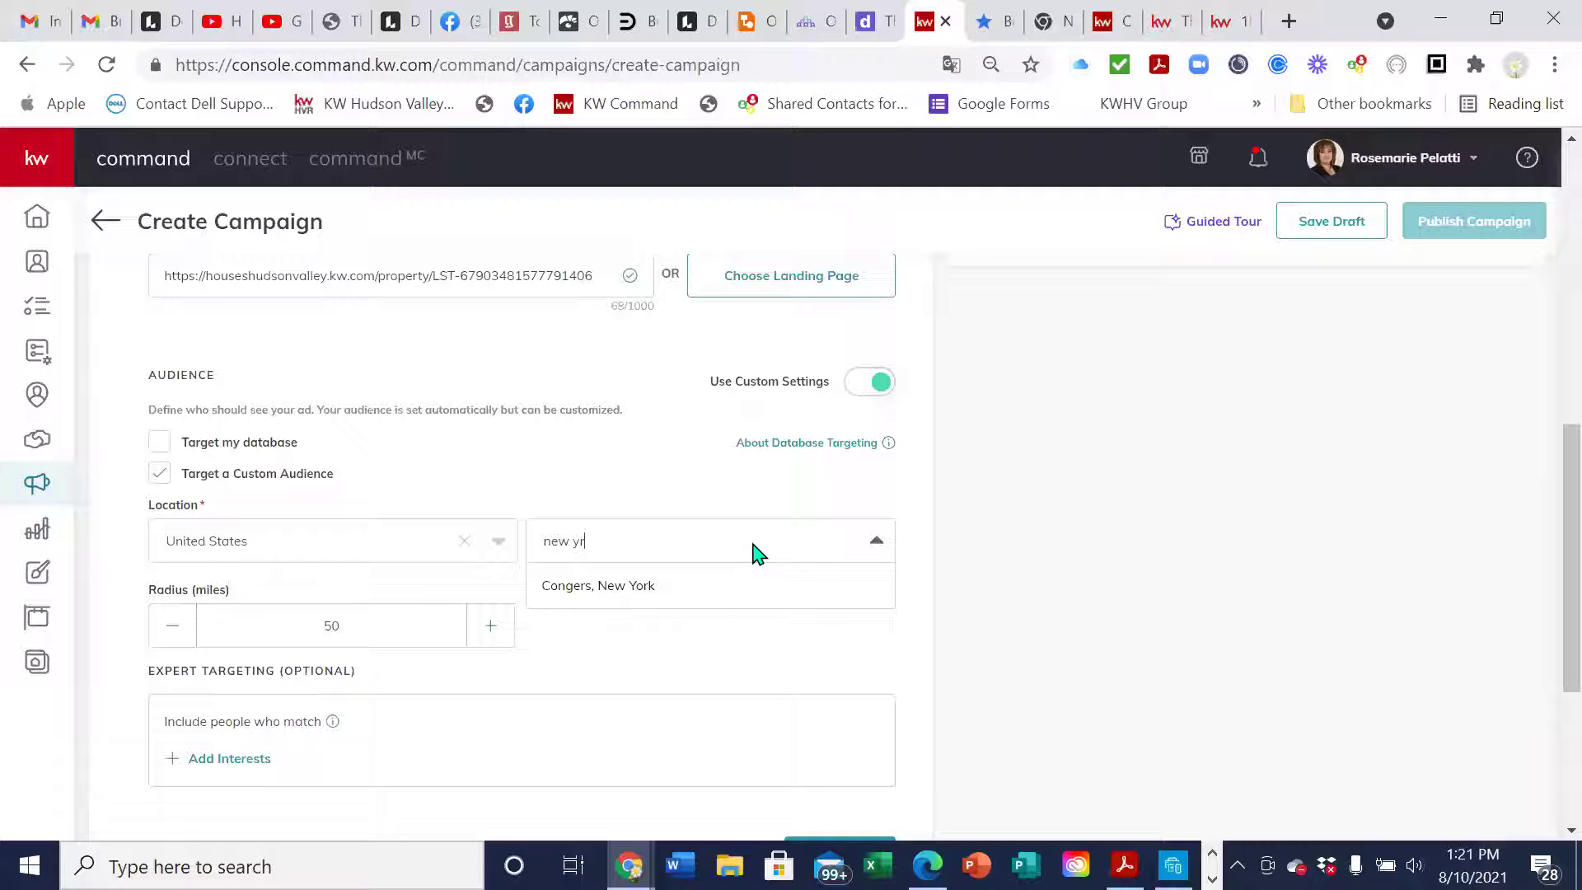
pyautogui.write('ok')
pyautogui.press('BackSpace')
pyautogui.press('BackSpace')
pyautogui.press('BackSpace')
pyautogui.write('ork, new york')
pyautogui.press('Return')
# - Clear the field again and select New York, New York from the suggestions
pyautogui.click(824, 545)
pyautogui.click(844, 542)
pyautogui.write('new york, new')
pyautogui.press('Return')
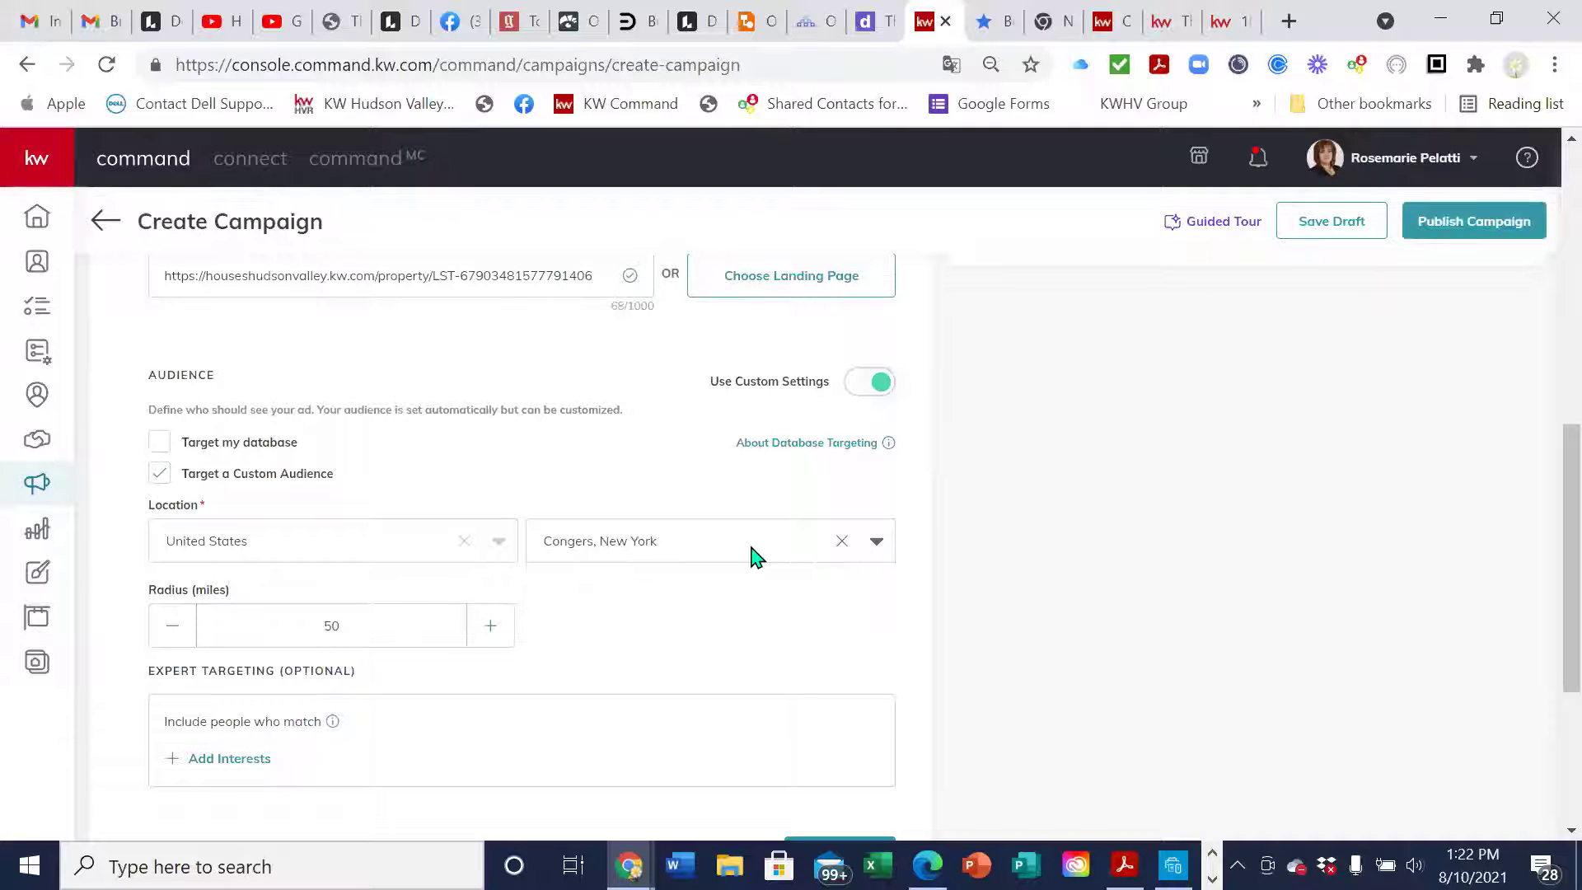
pyautogui.click(746, 552)
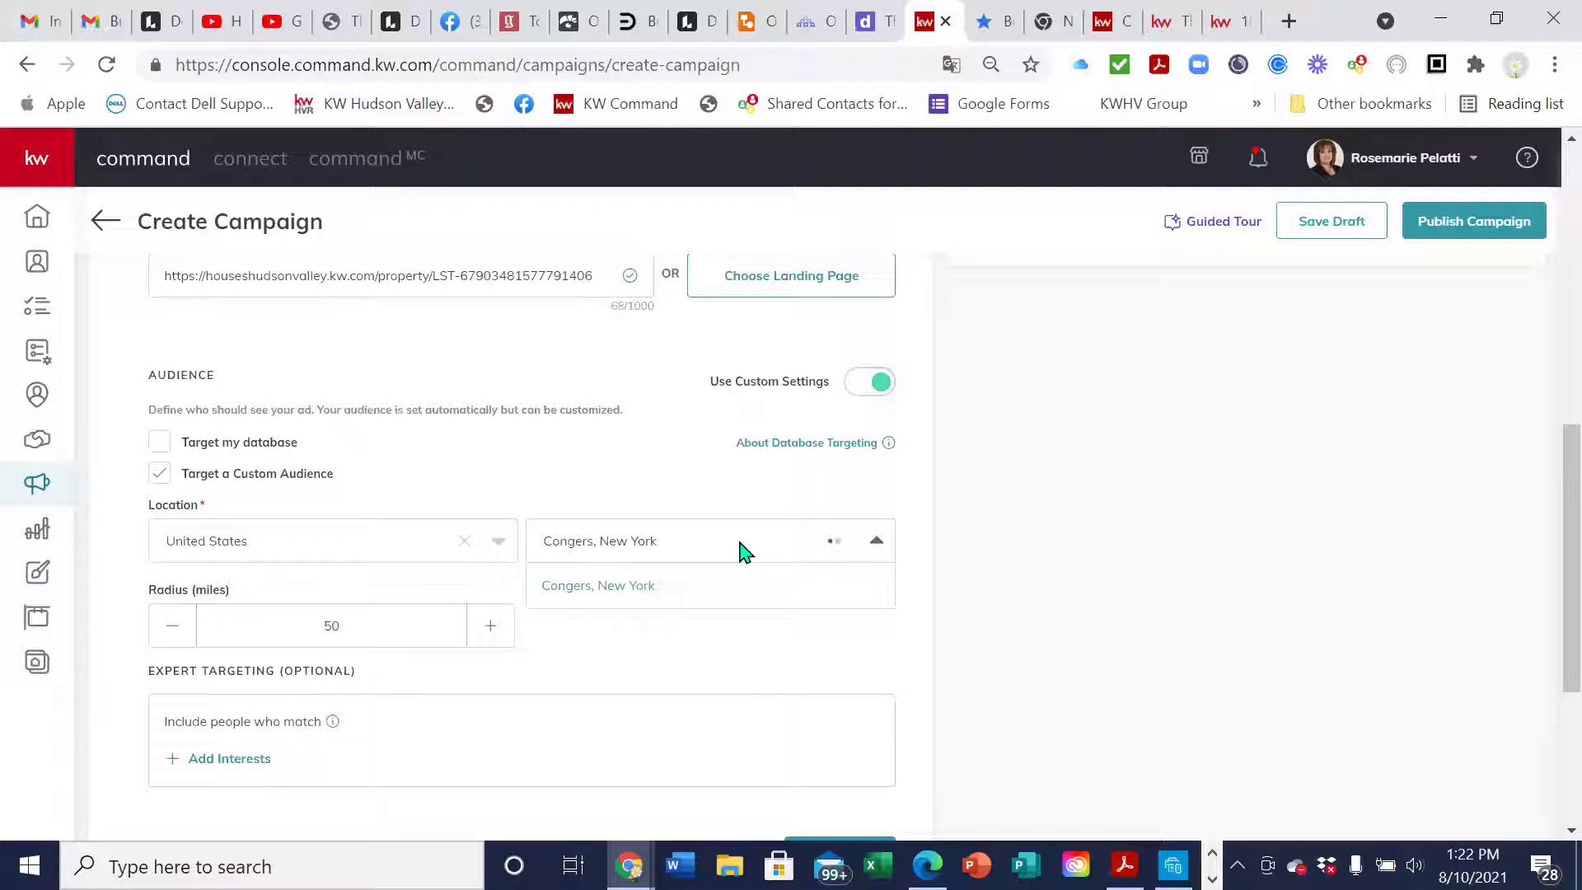
pyautogui.press('BackSpace')
pyautogui.write('new')
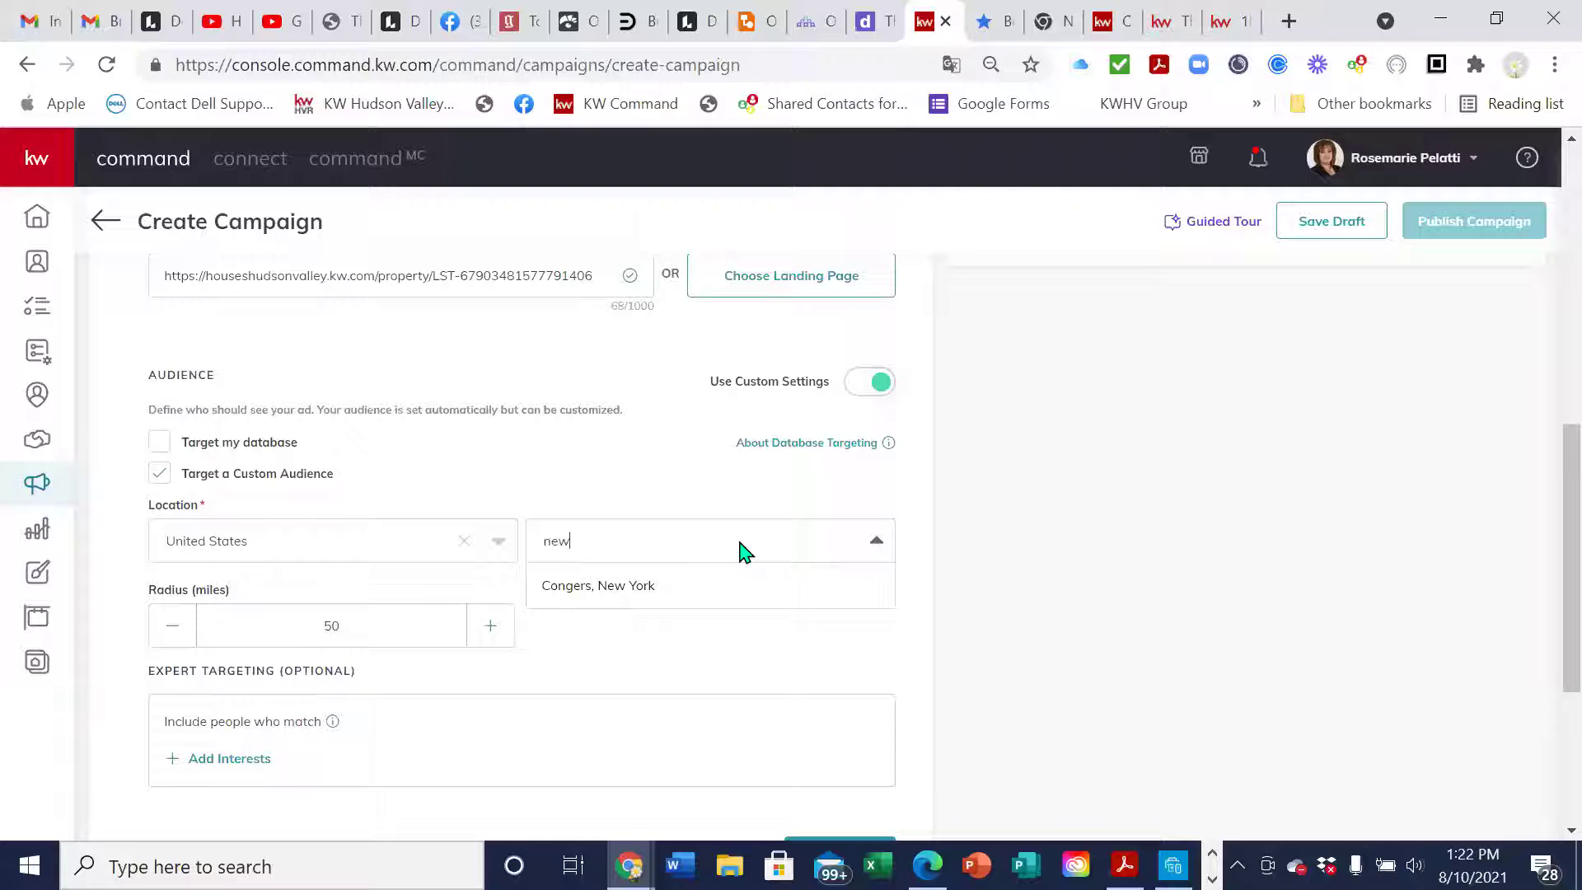
pyautogui.write(' york city')
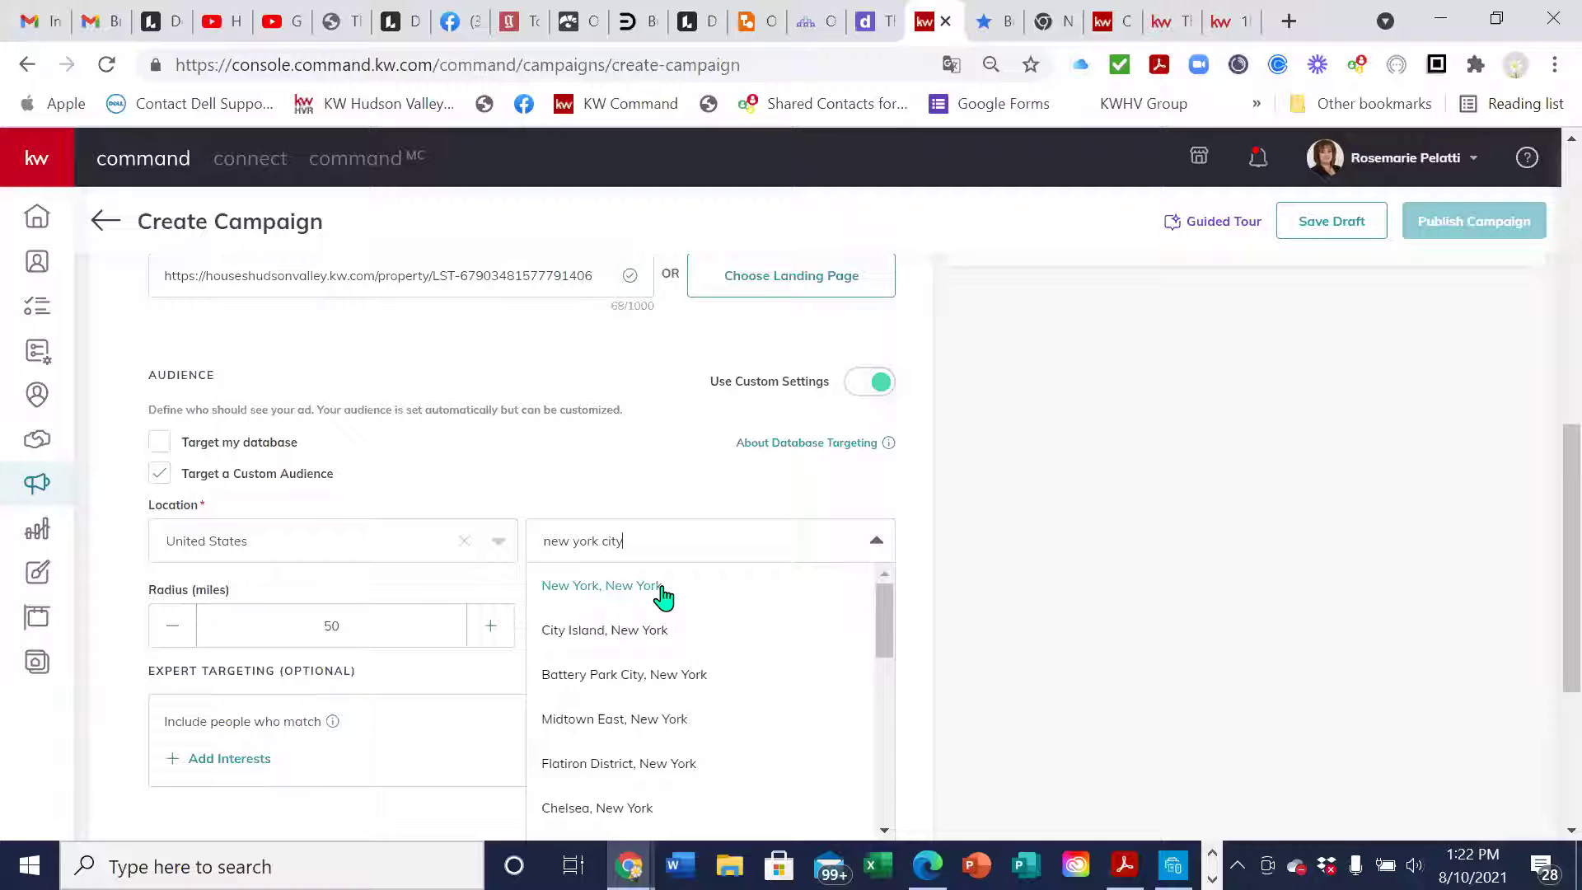
pyautogui.click(657, 589)
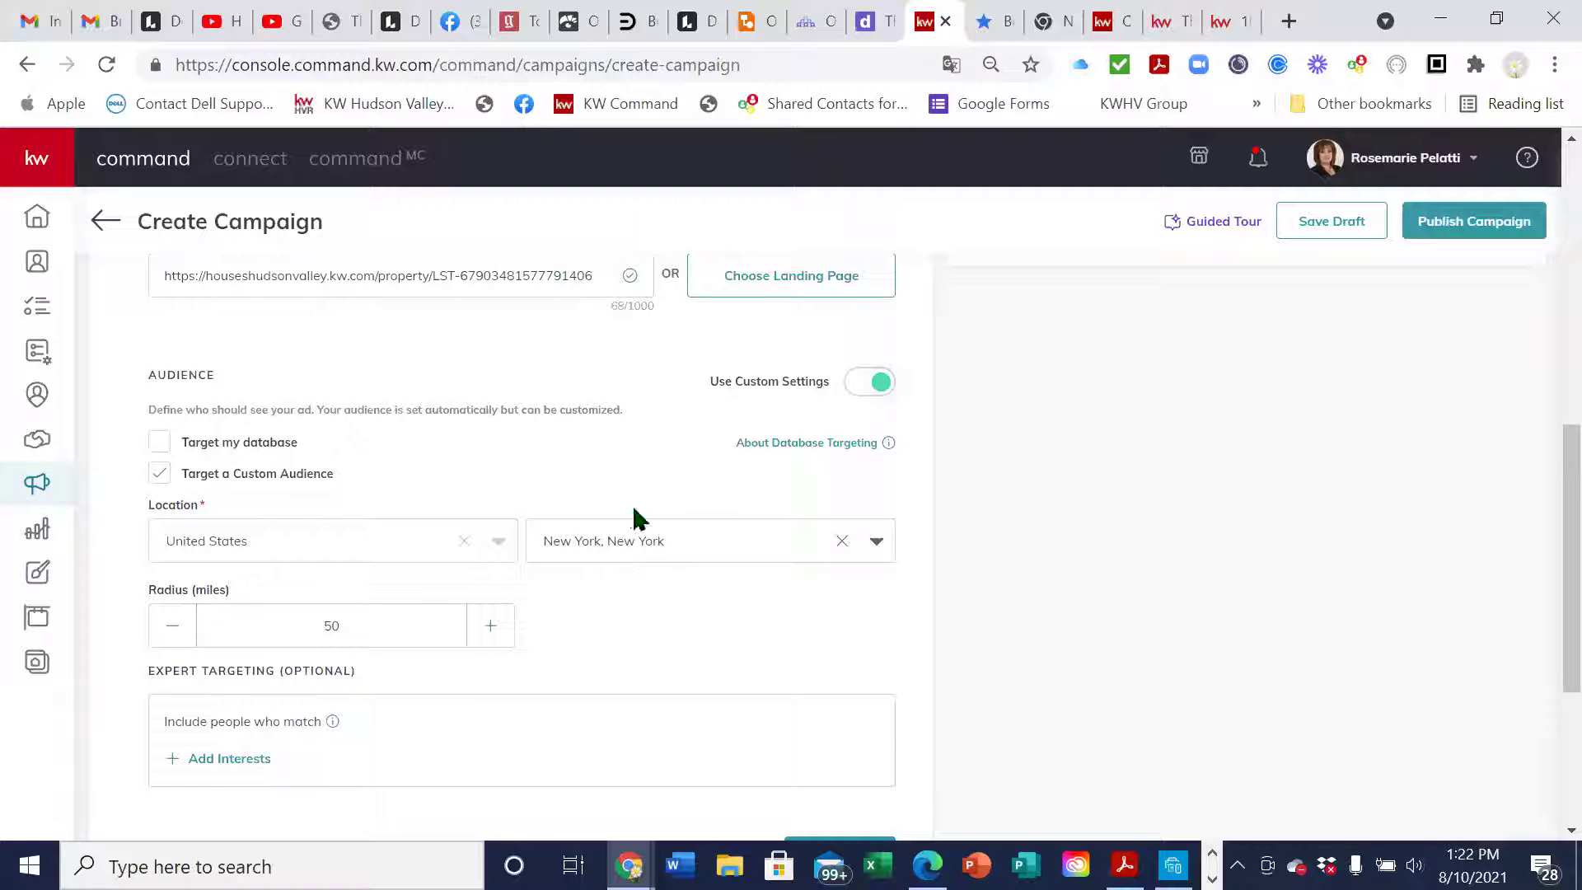
# - Lower the radius to 30 miles and bring up the Add Interests list
pyautogui.click(175, 628)
pyautogui.click(176, 641)
pyautogui.click(176, 642)
pyautogui.click(176, 641)
pyautogui.scroll(-2, 696, 639)
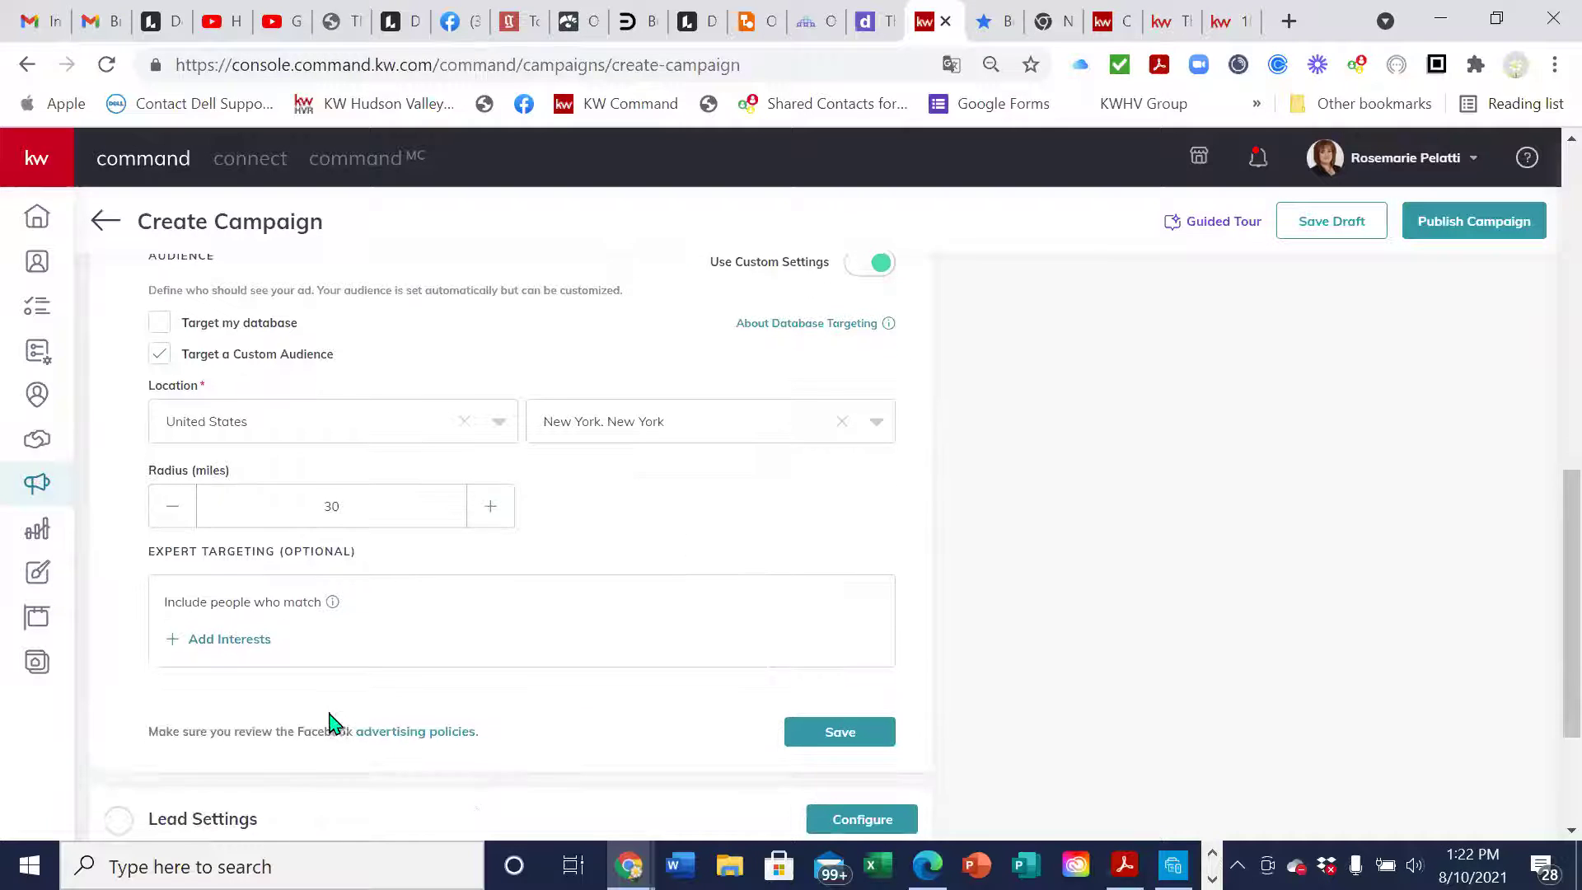
pyautogui.click(248, 638)
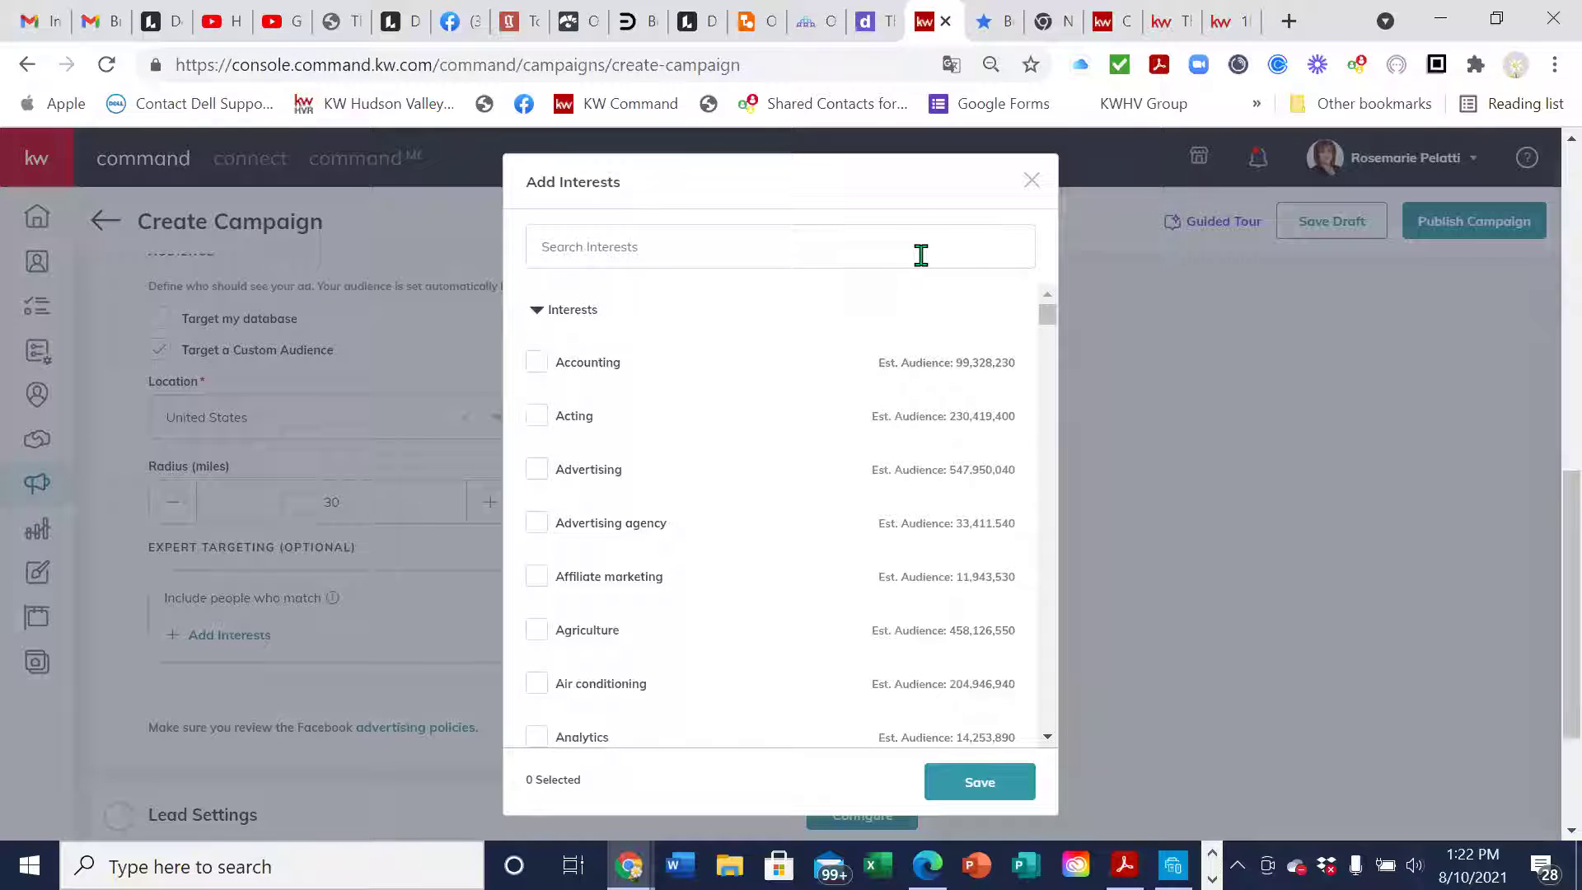
# - Add Mortgage loans, Mortgage broker and Mortgage calculator as audience interests
pyautogui.click(859, 261)
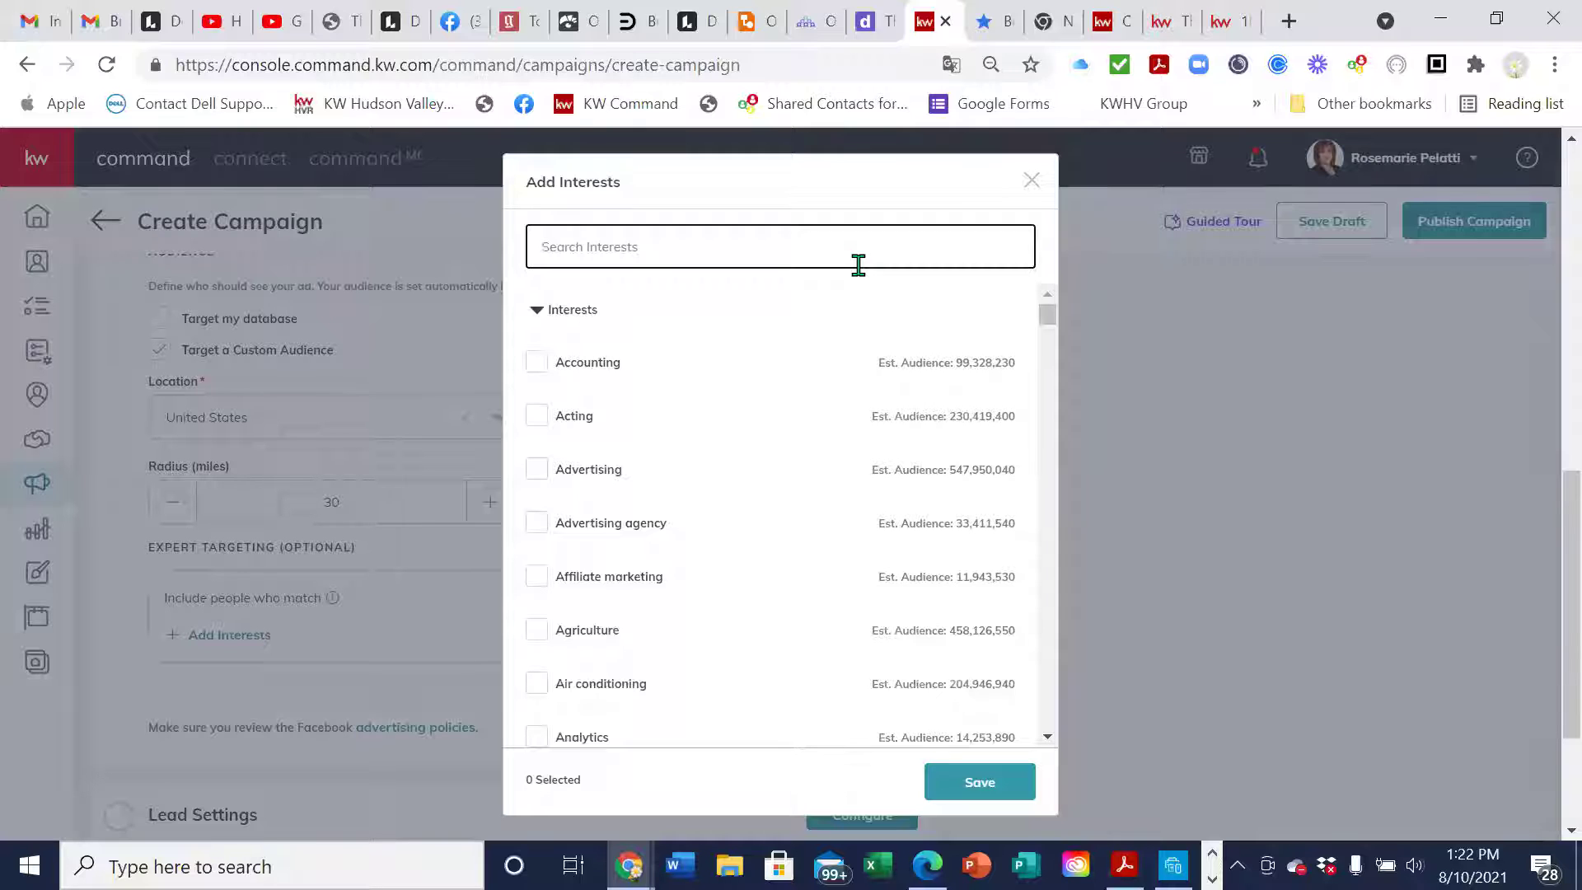
pyautogui.write('mortgage')
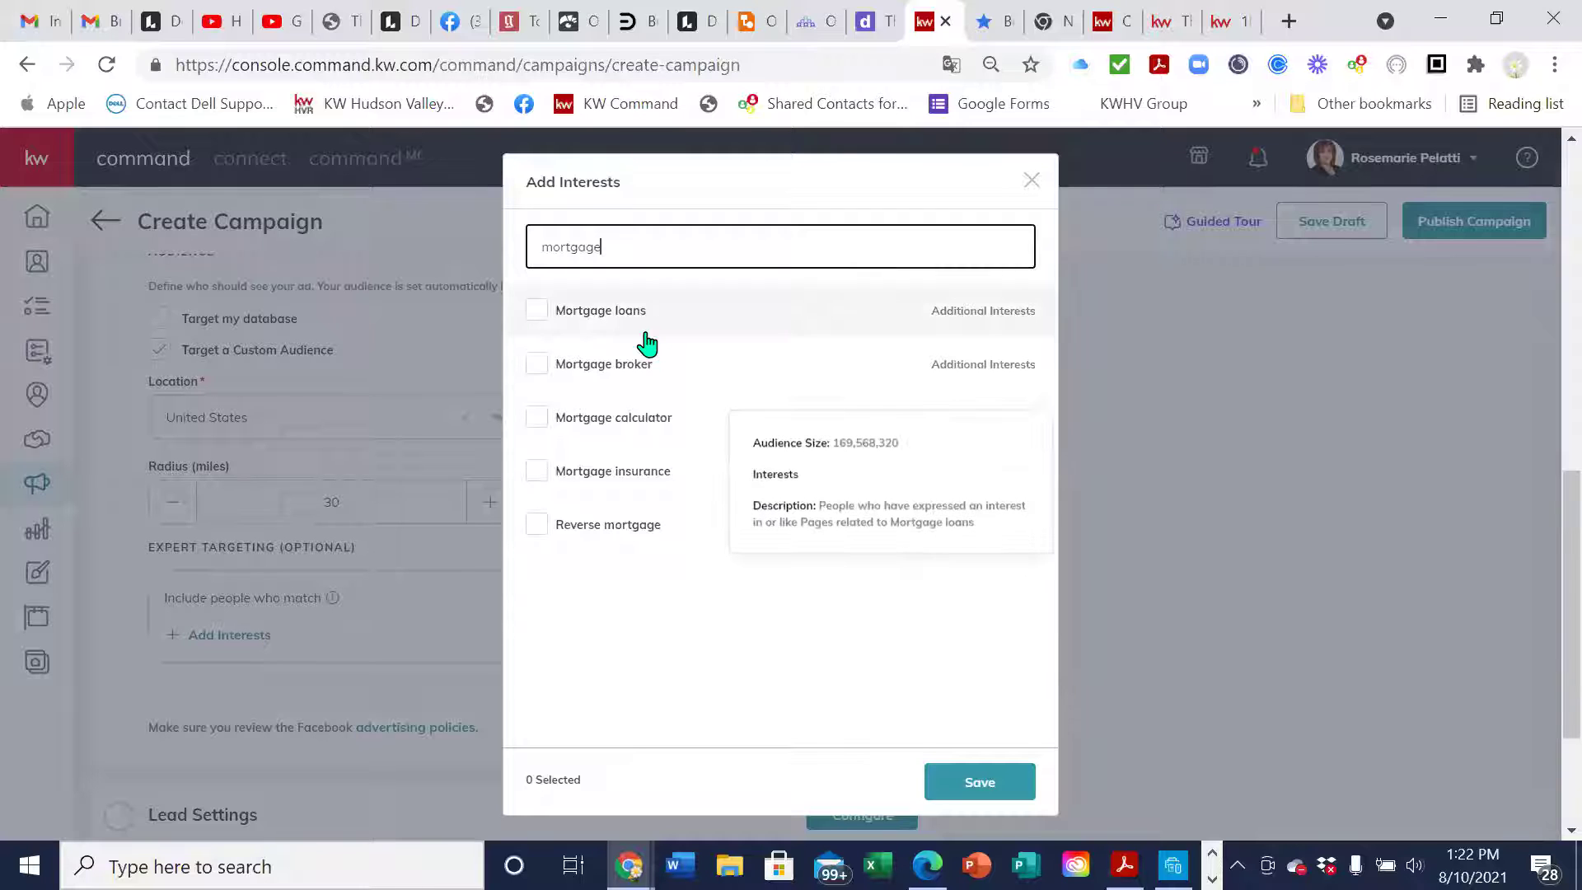
pyautogui.click(537, 312)
pyautogui.click(537, 365)
pyautogui.click(538, 422)
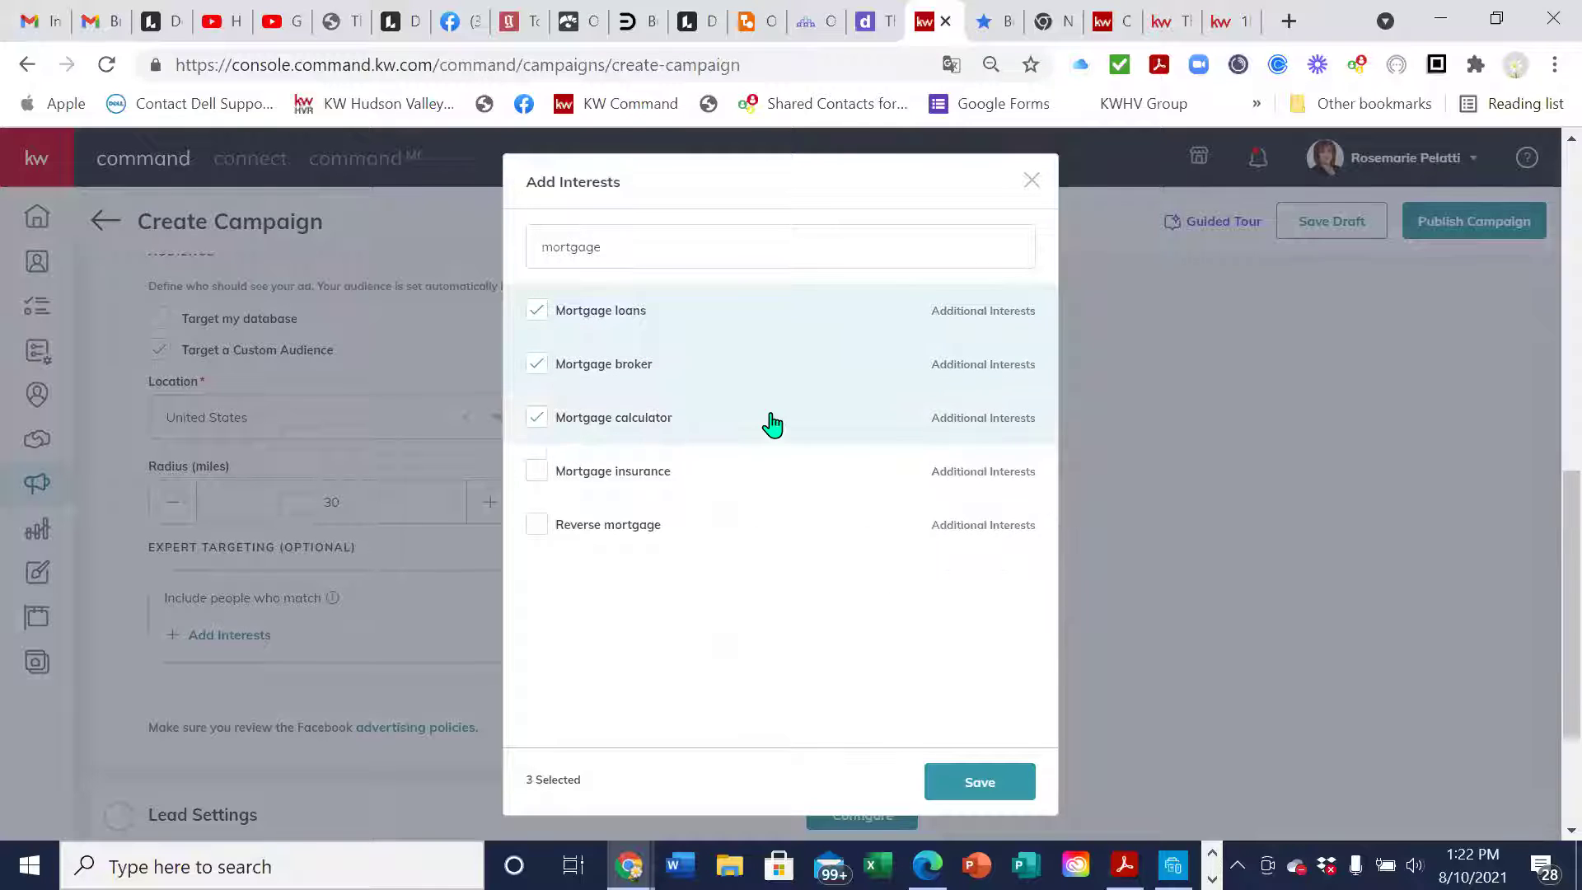
pyautogui.click(1007, 783)
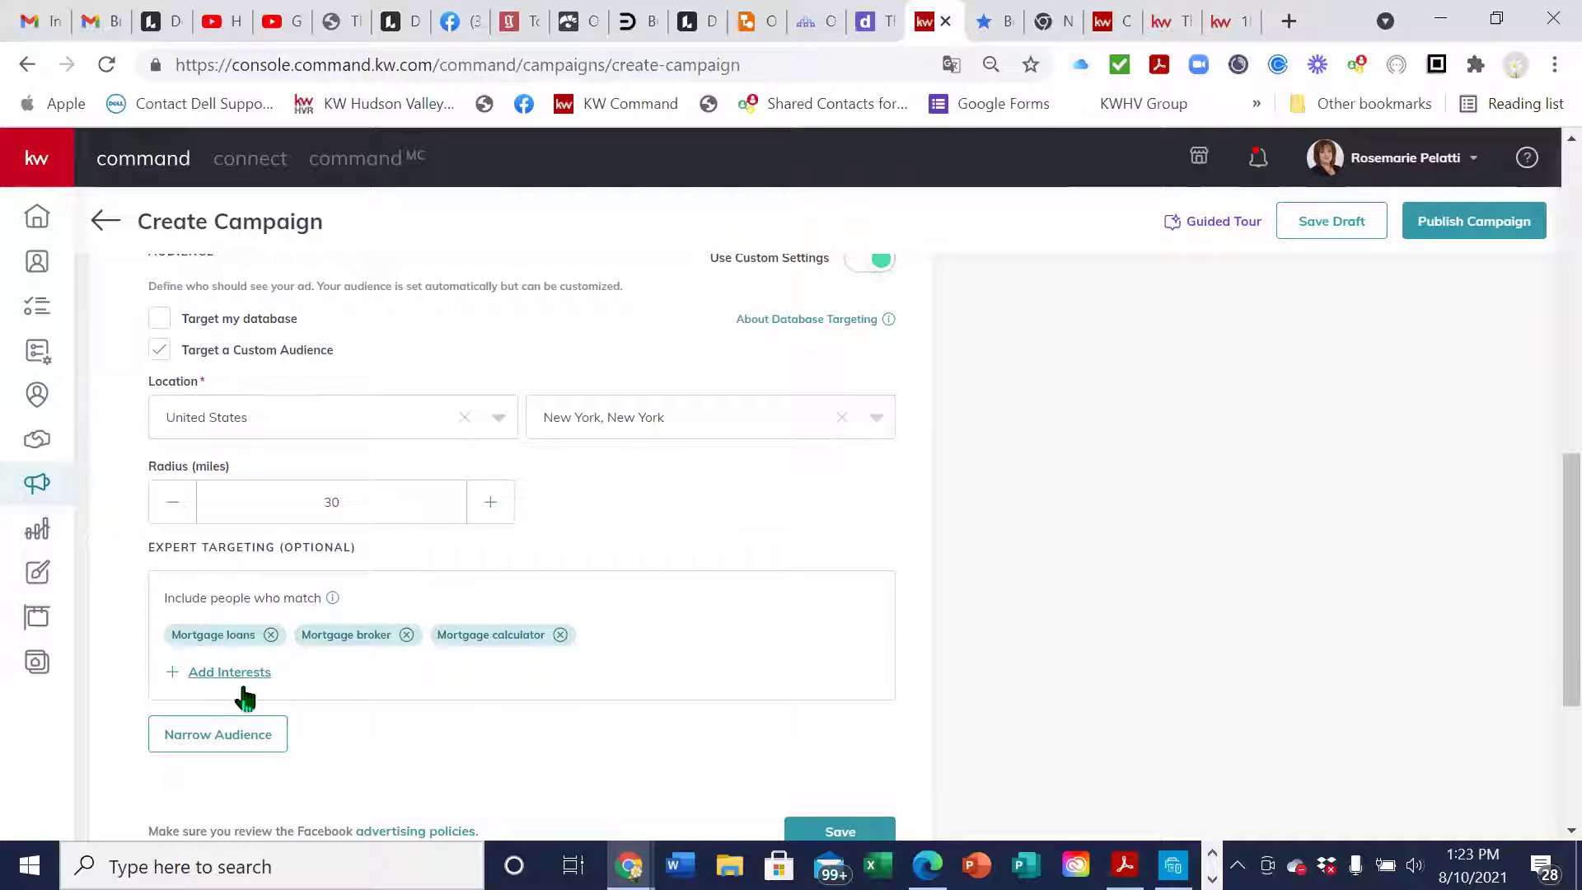
# - Add House and House Hunting as audience interests
pyautogui.click(216, 674)
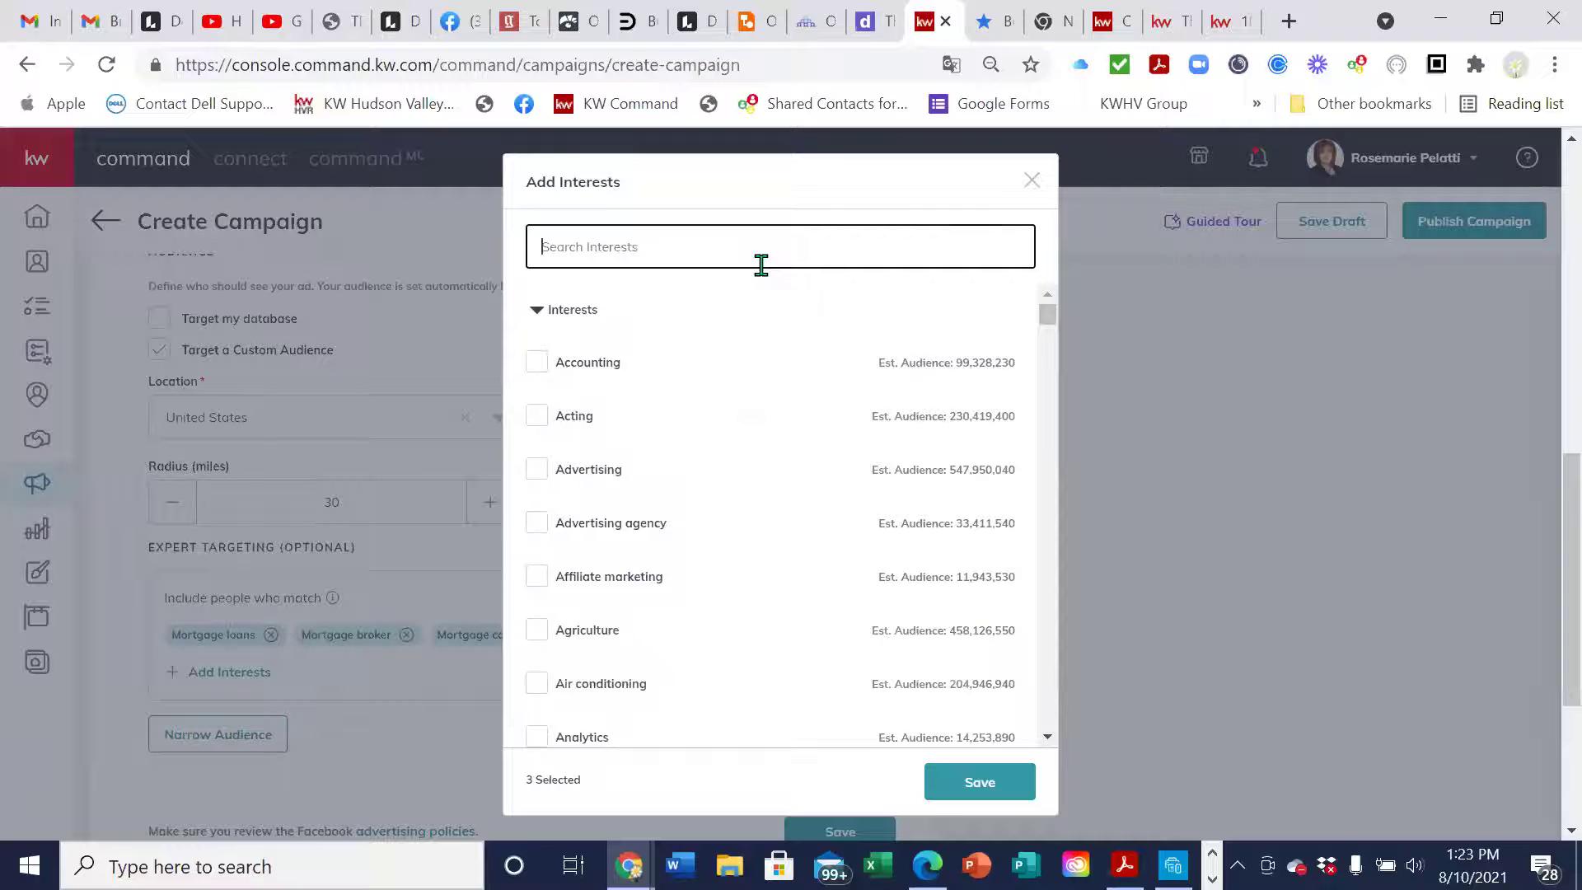
pyautogui.write('house')
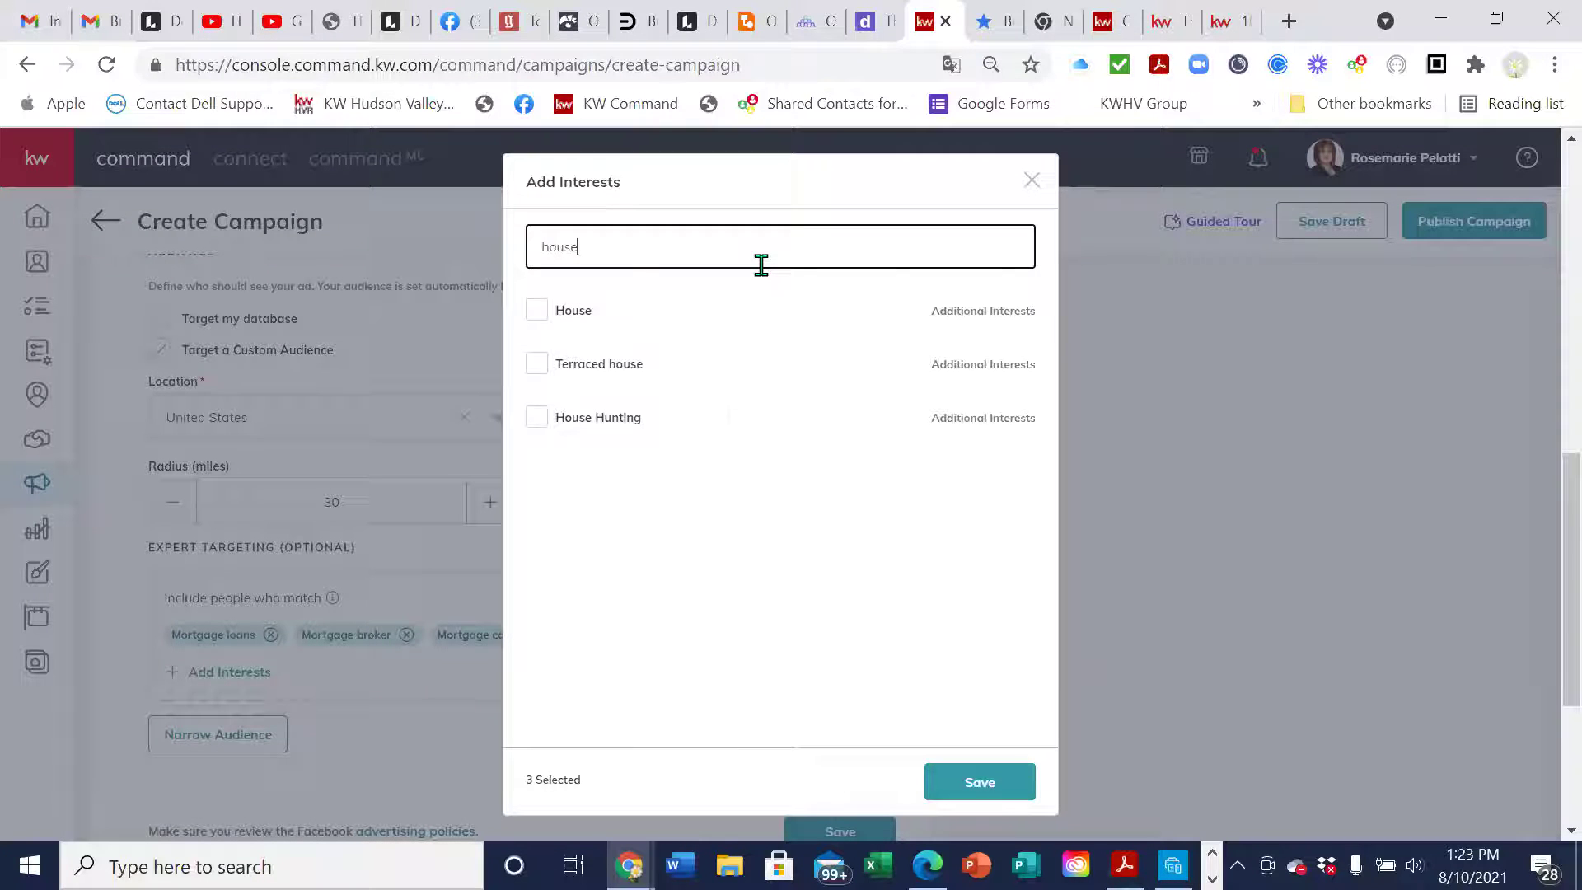
pyautogui.click(586, 310)
pyautogui.click(604, 427)
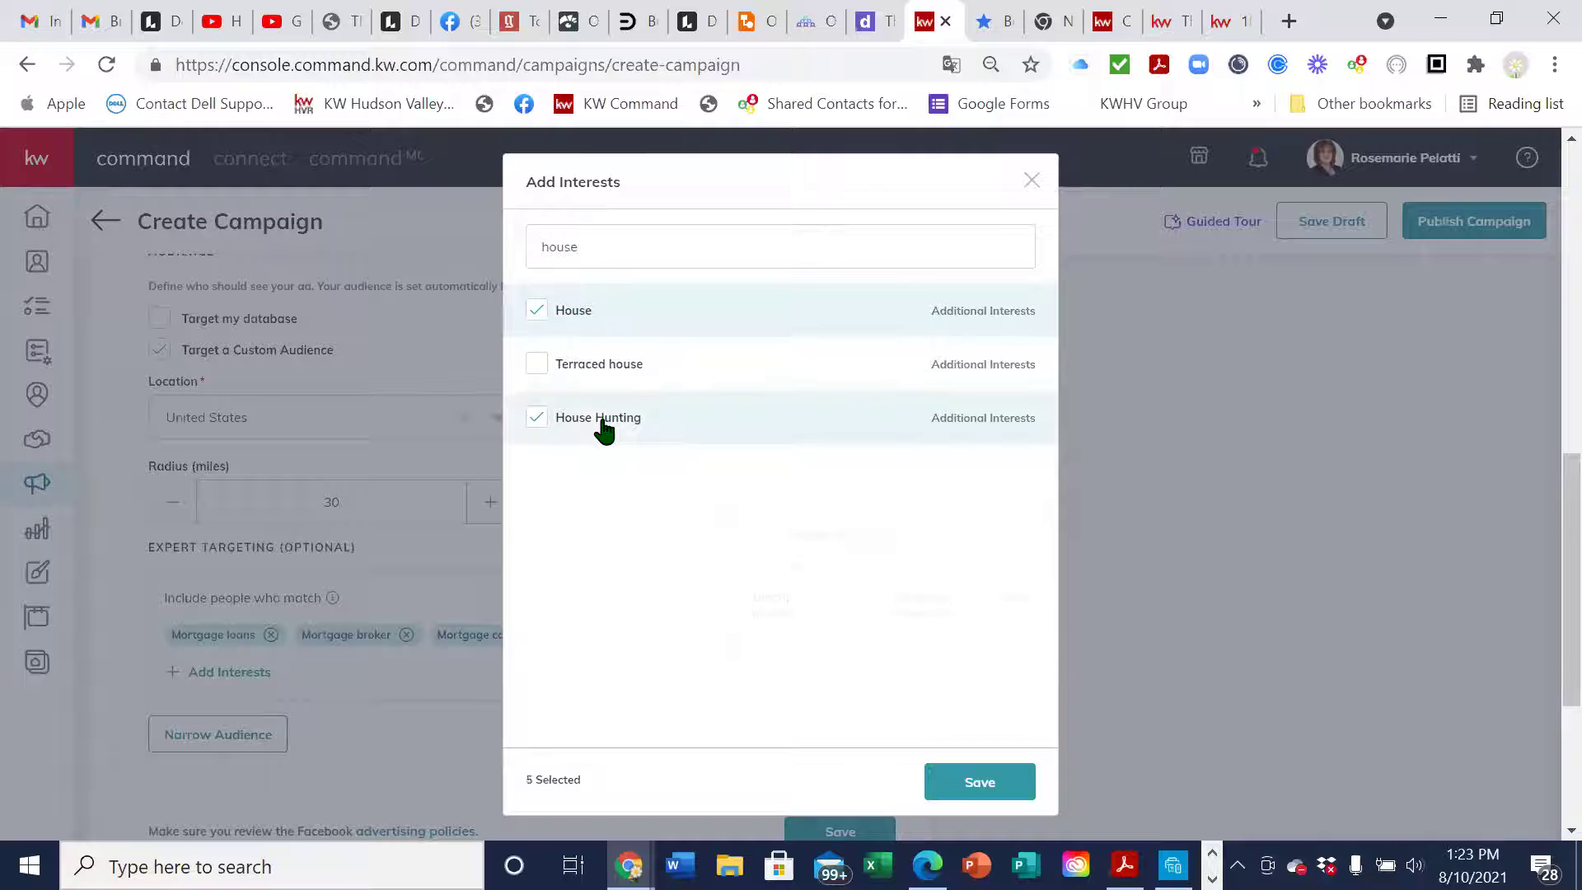
pyautogui.click(960, 783)
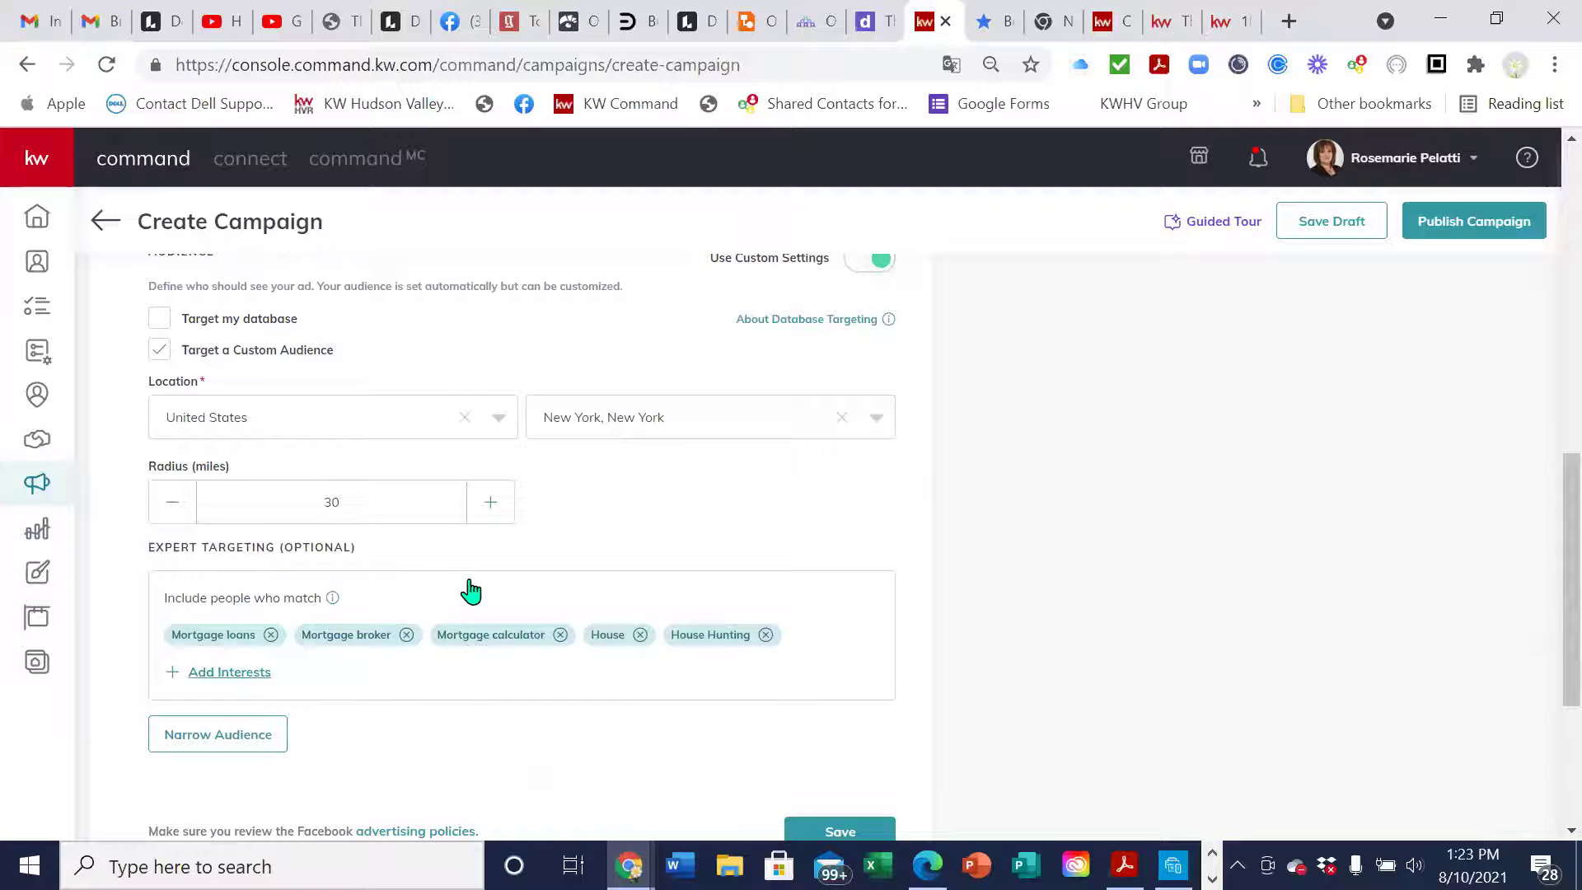
pyautogui.click(516, 569)
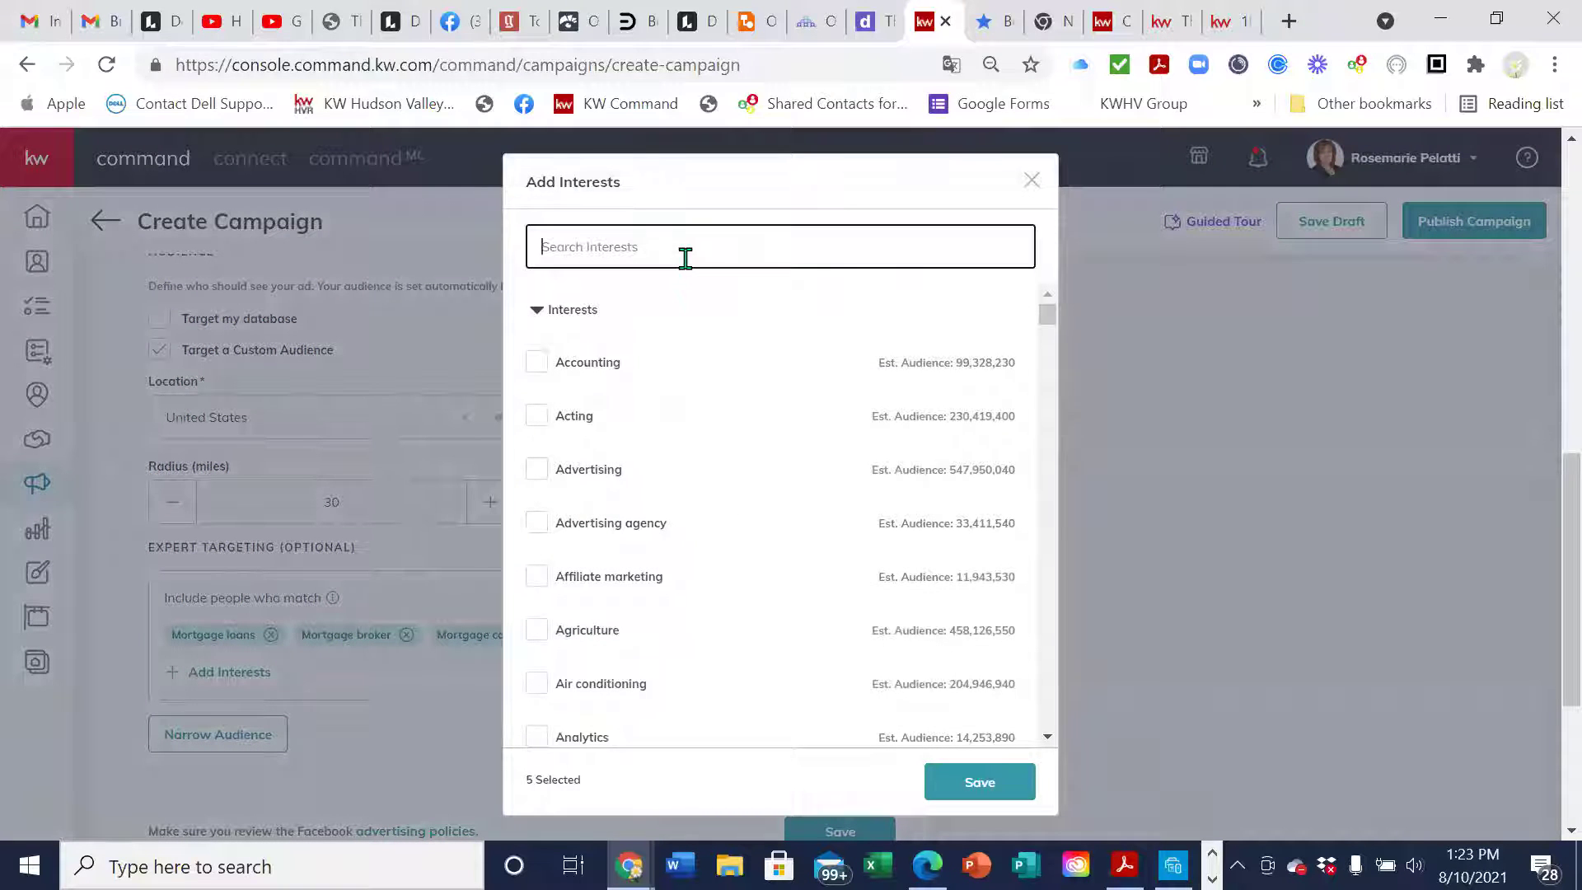
# - After trying 'golf' and 'lake' searches, add Finance as the sixth interest
pyautogui.write('golf')
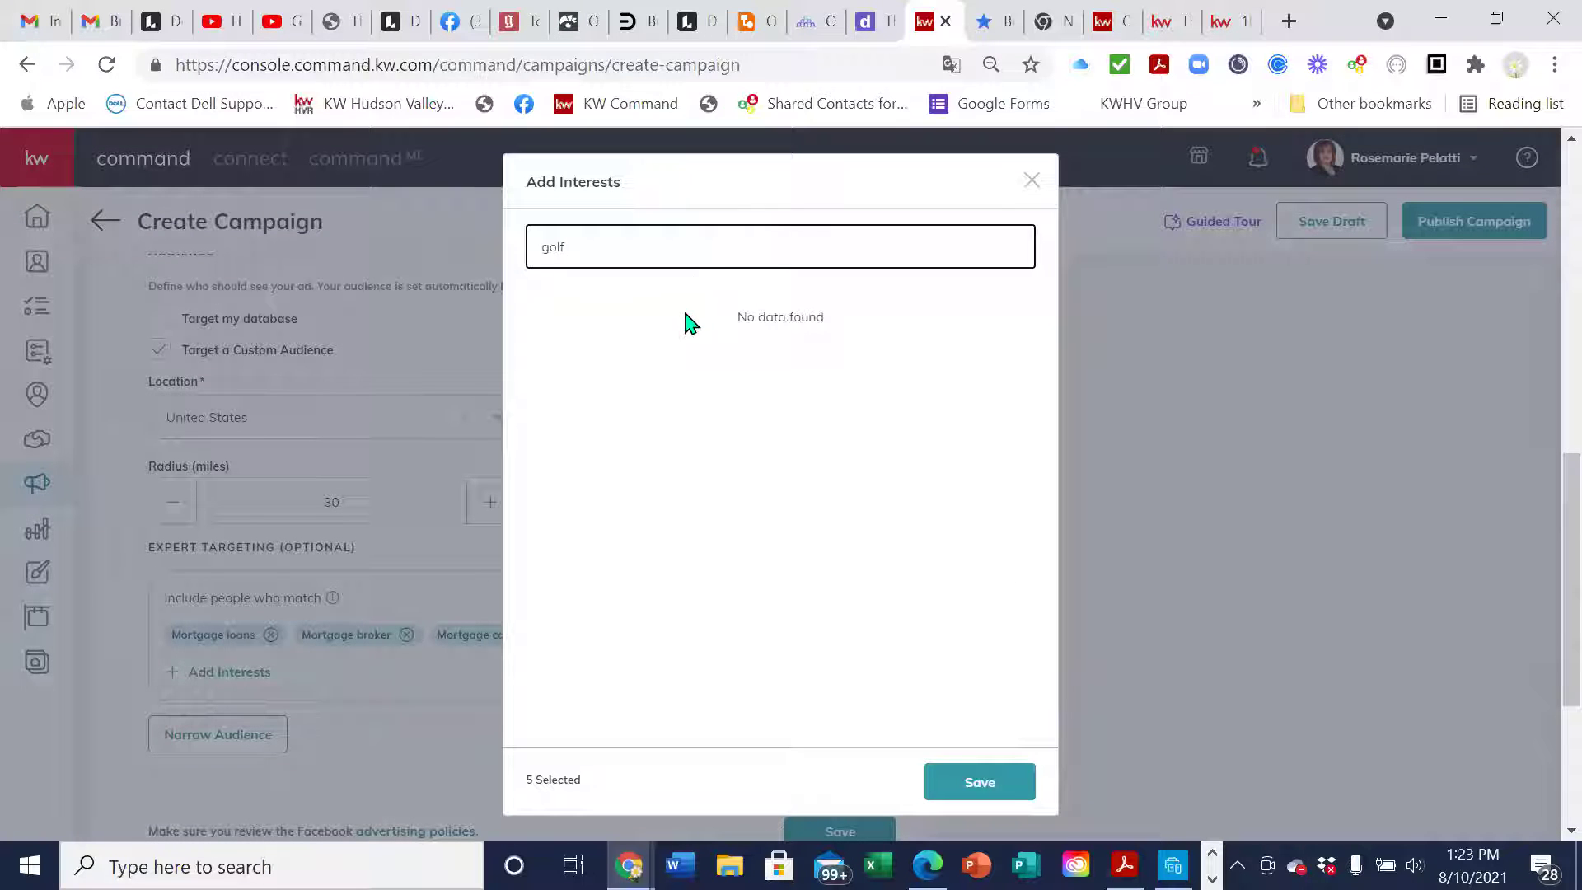
pyautogui.press('BackSpace')
pyautogui.press('BackSpace')
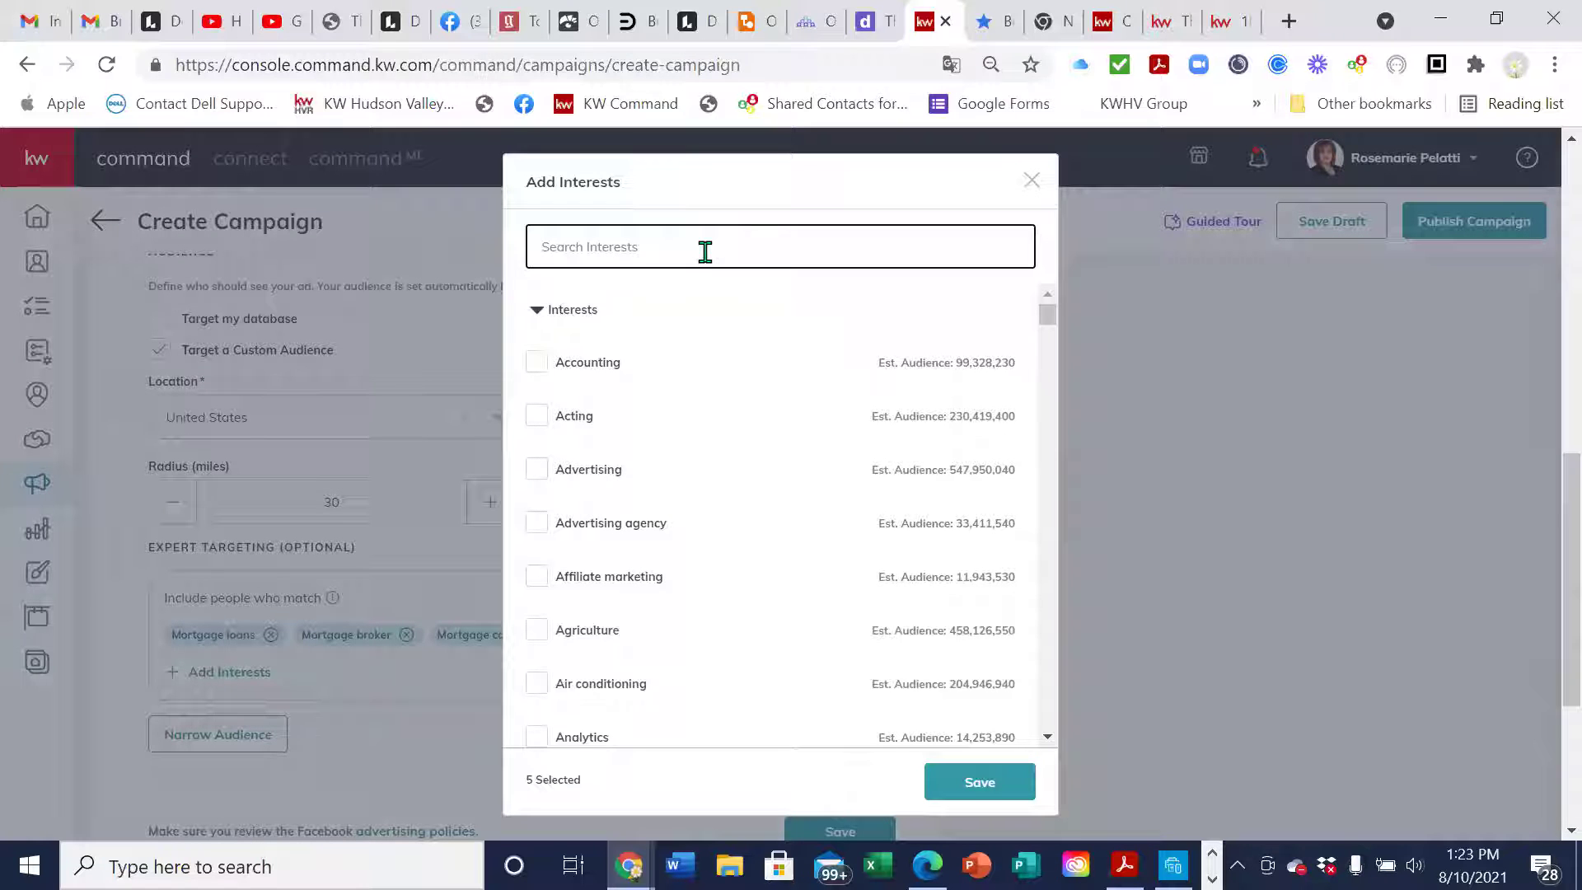
pyautogui.write('lake')
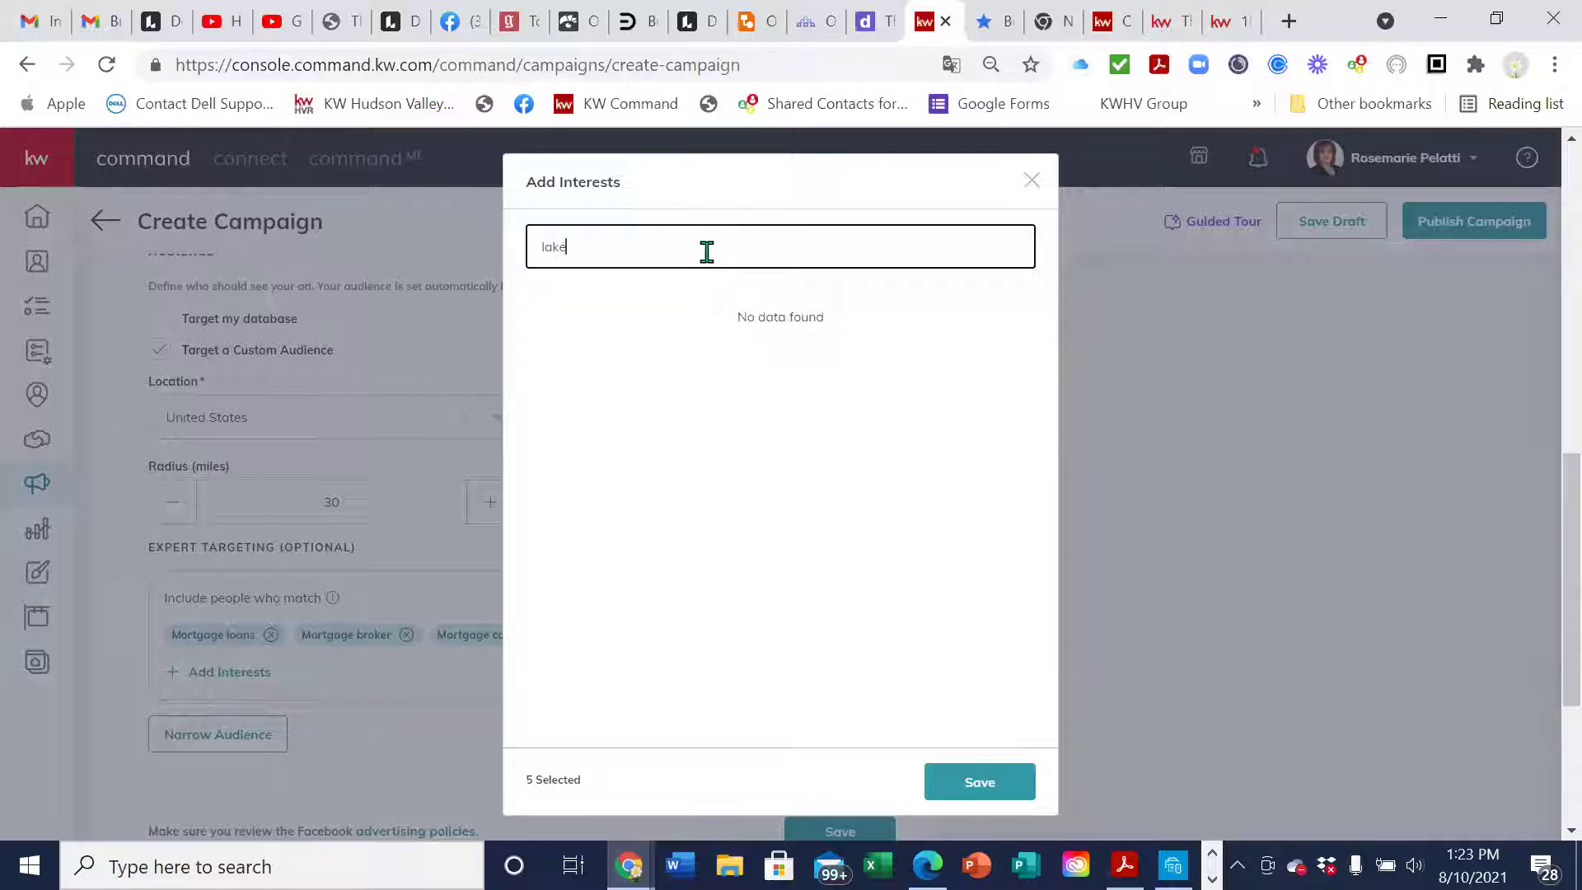
pyautogui.press('BackSpace')
pyautogui.press('BackSpace')
pyautogui.press('BackSpace')
pyautogui.press('BackSpace')
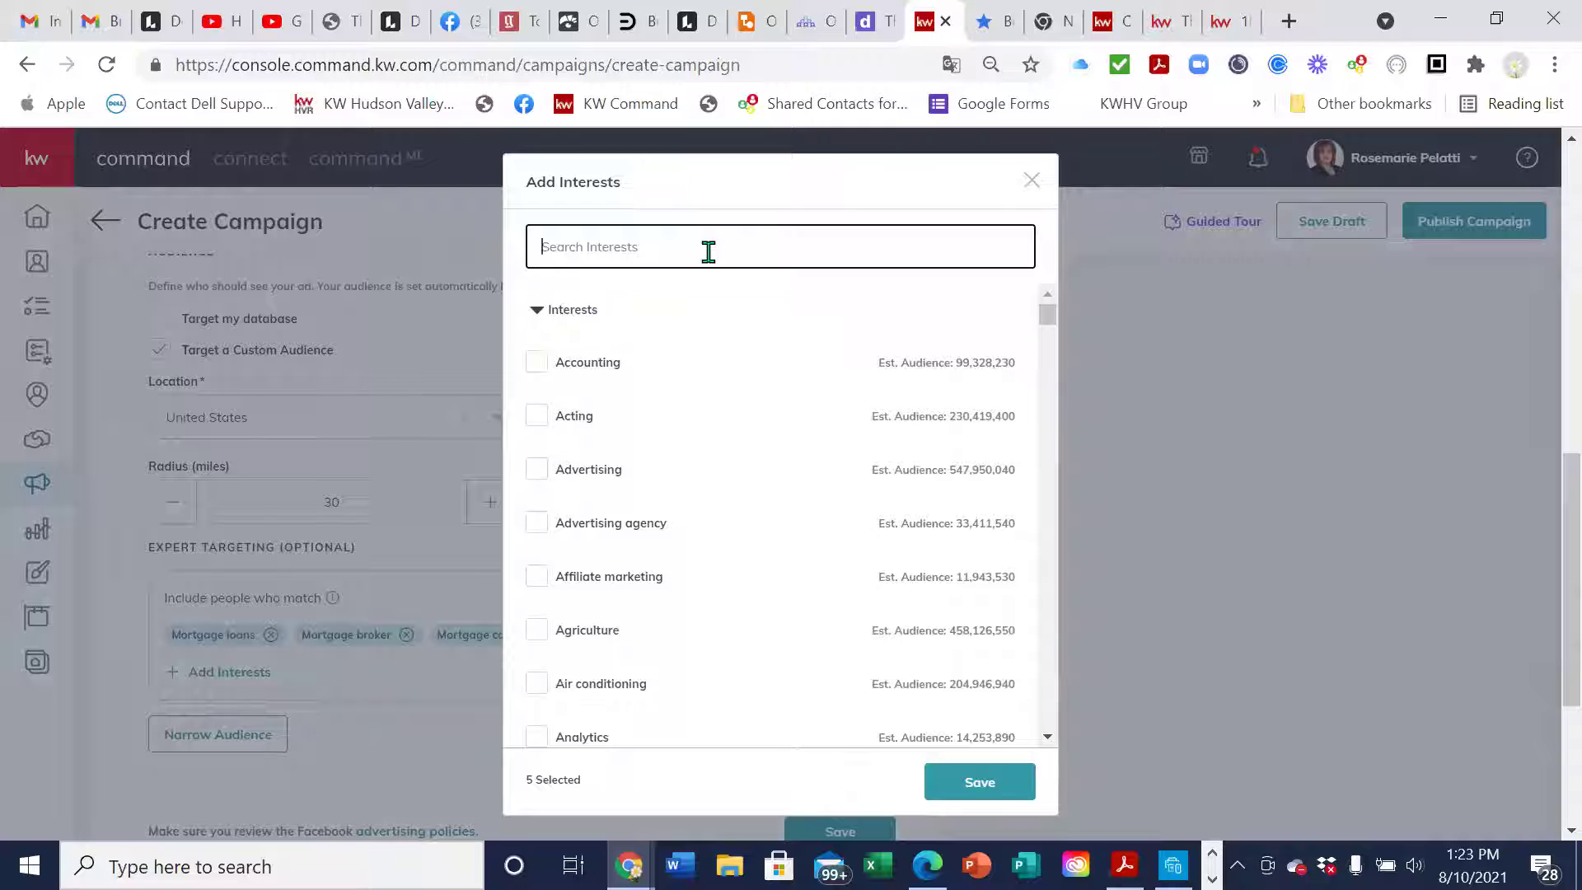
pyautogui.write('fiance')
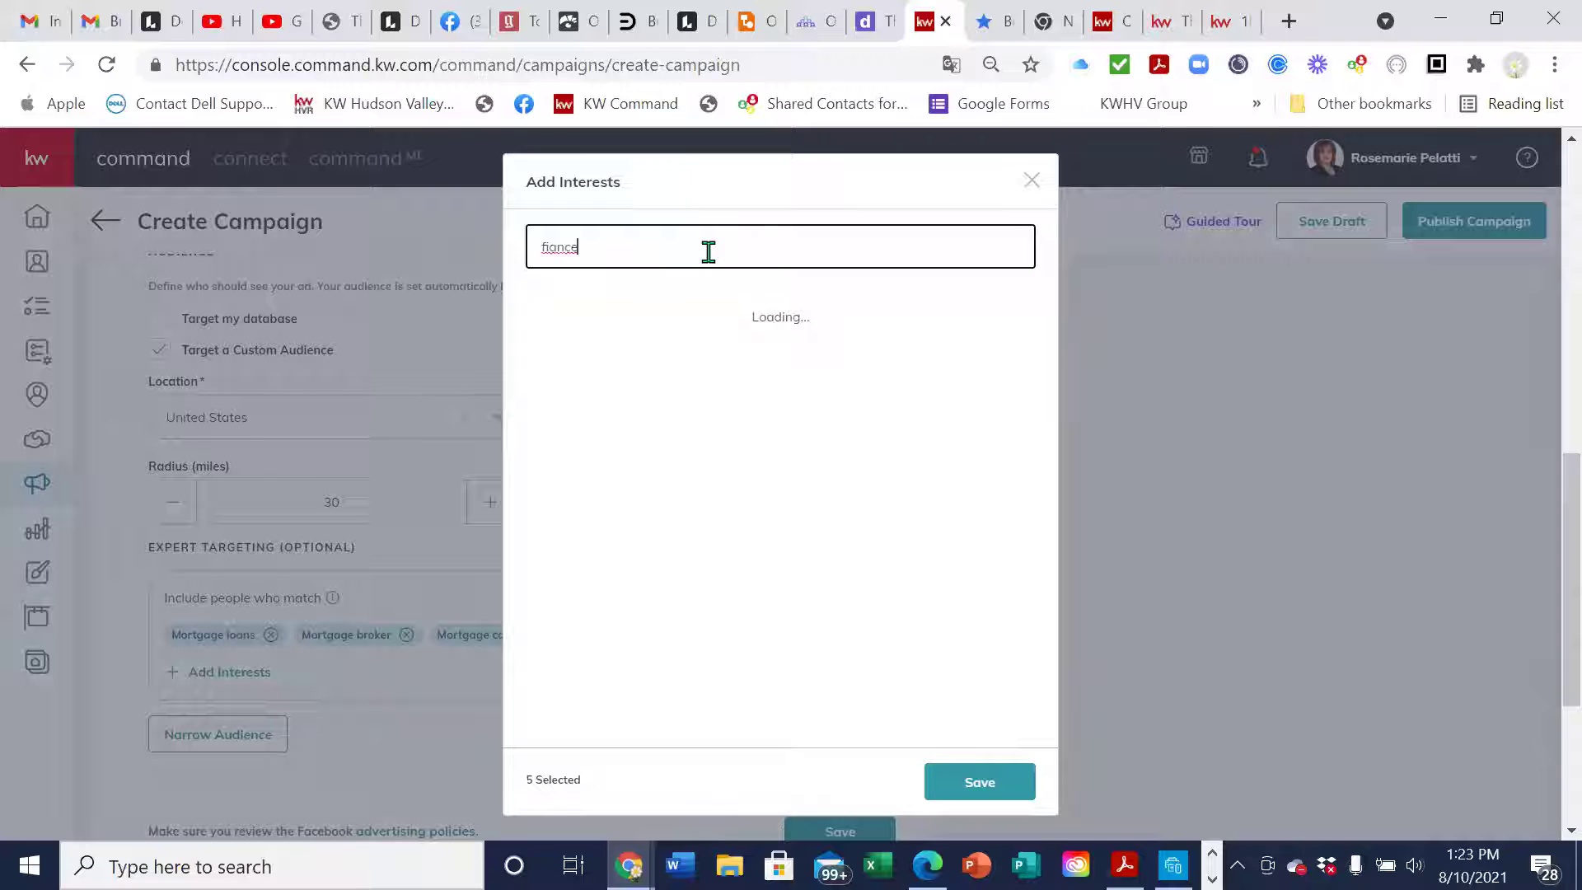
pyautogui.press('BackSpace')
pyautogui.press('BackSpace')
pyautogui.write('nce')
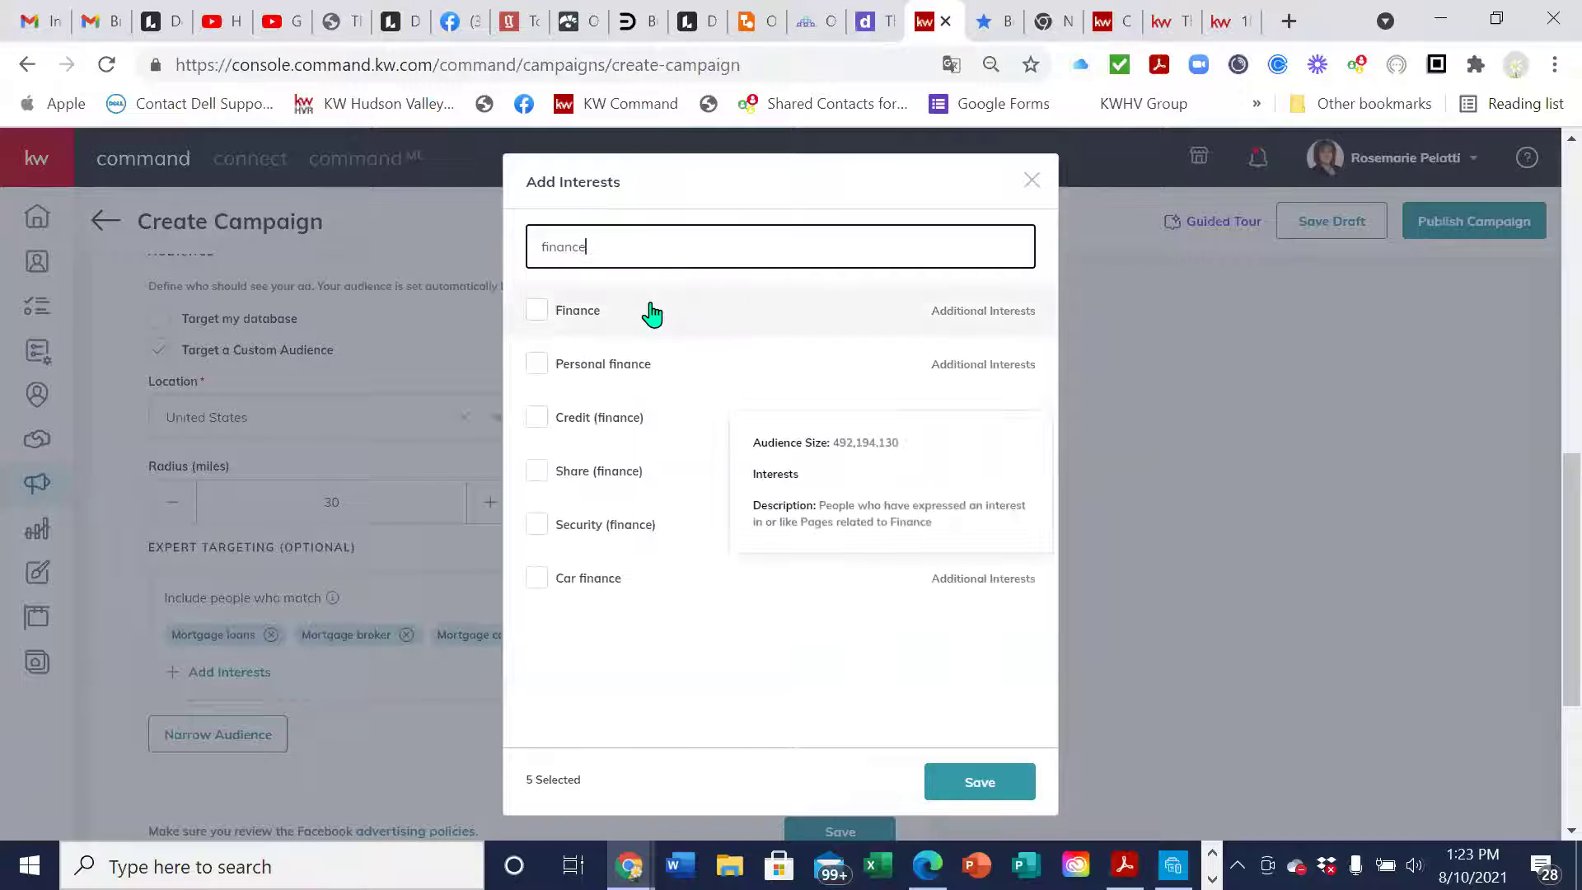
pyautogui.click(650, 312)
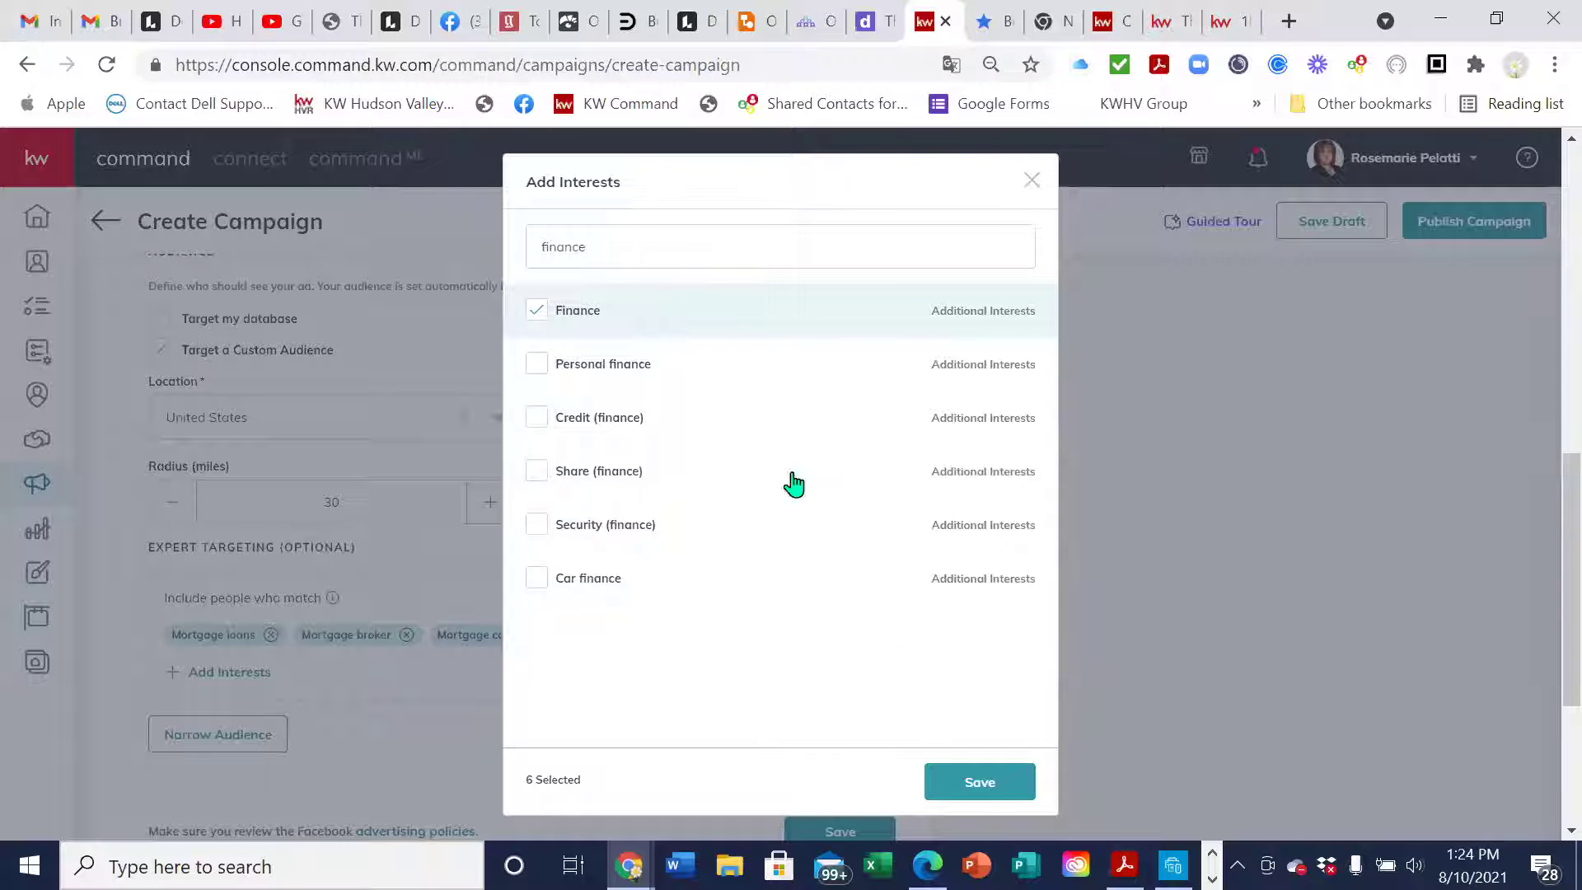
pyautogui.click(969, 783)
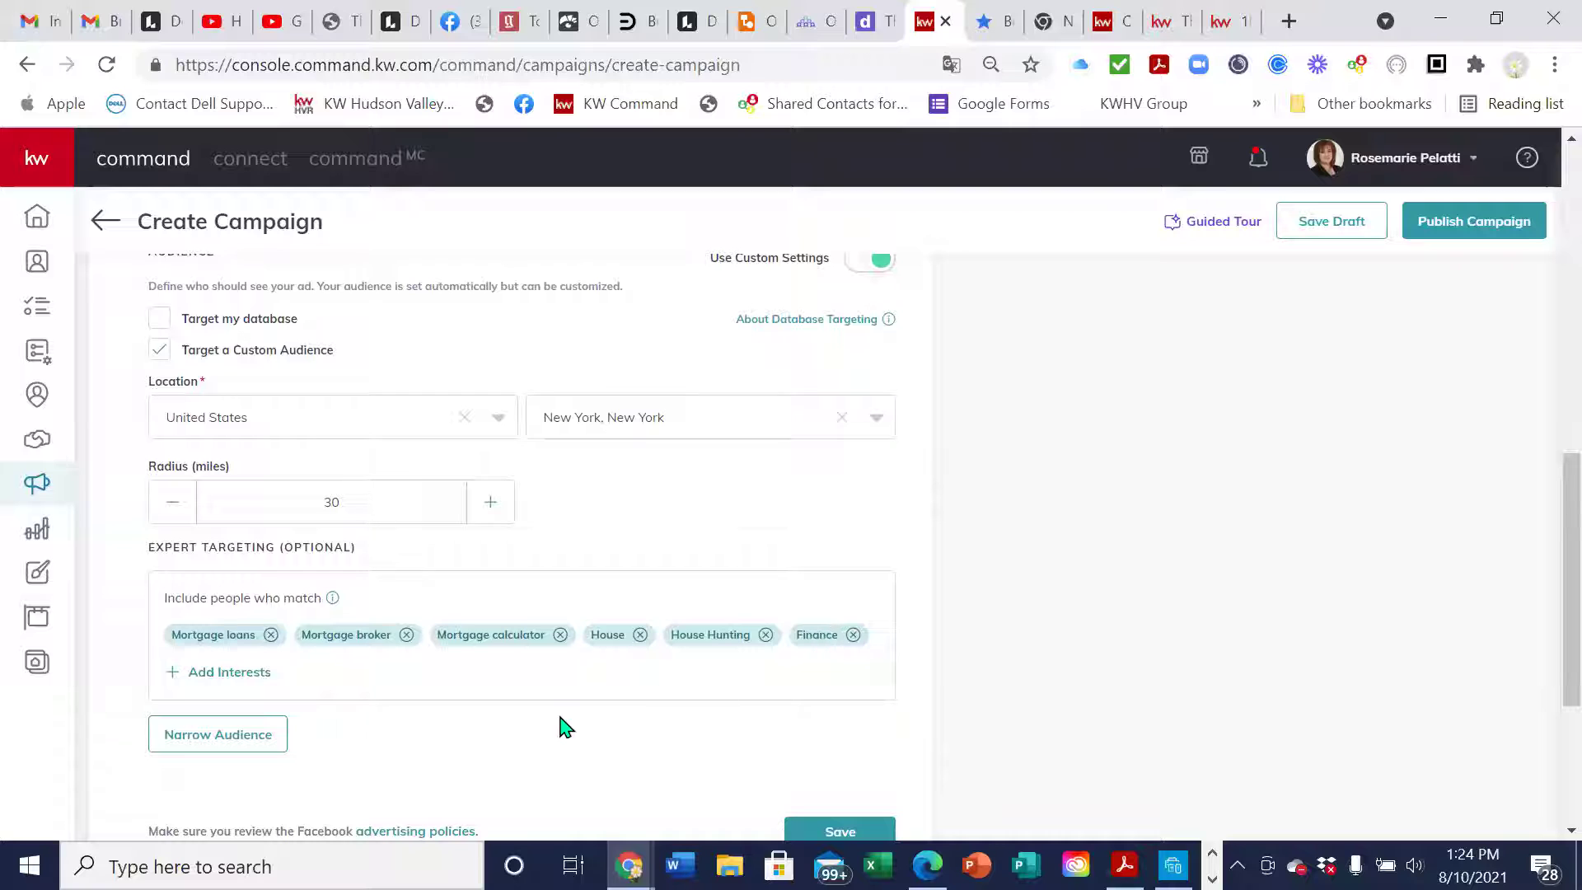
# - Add a must-also-match narrowing rule requiring the Zillow interest
pyautogui.click(240, 743)
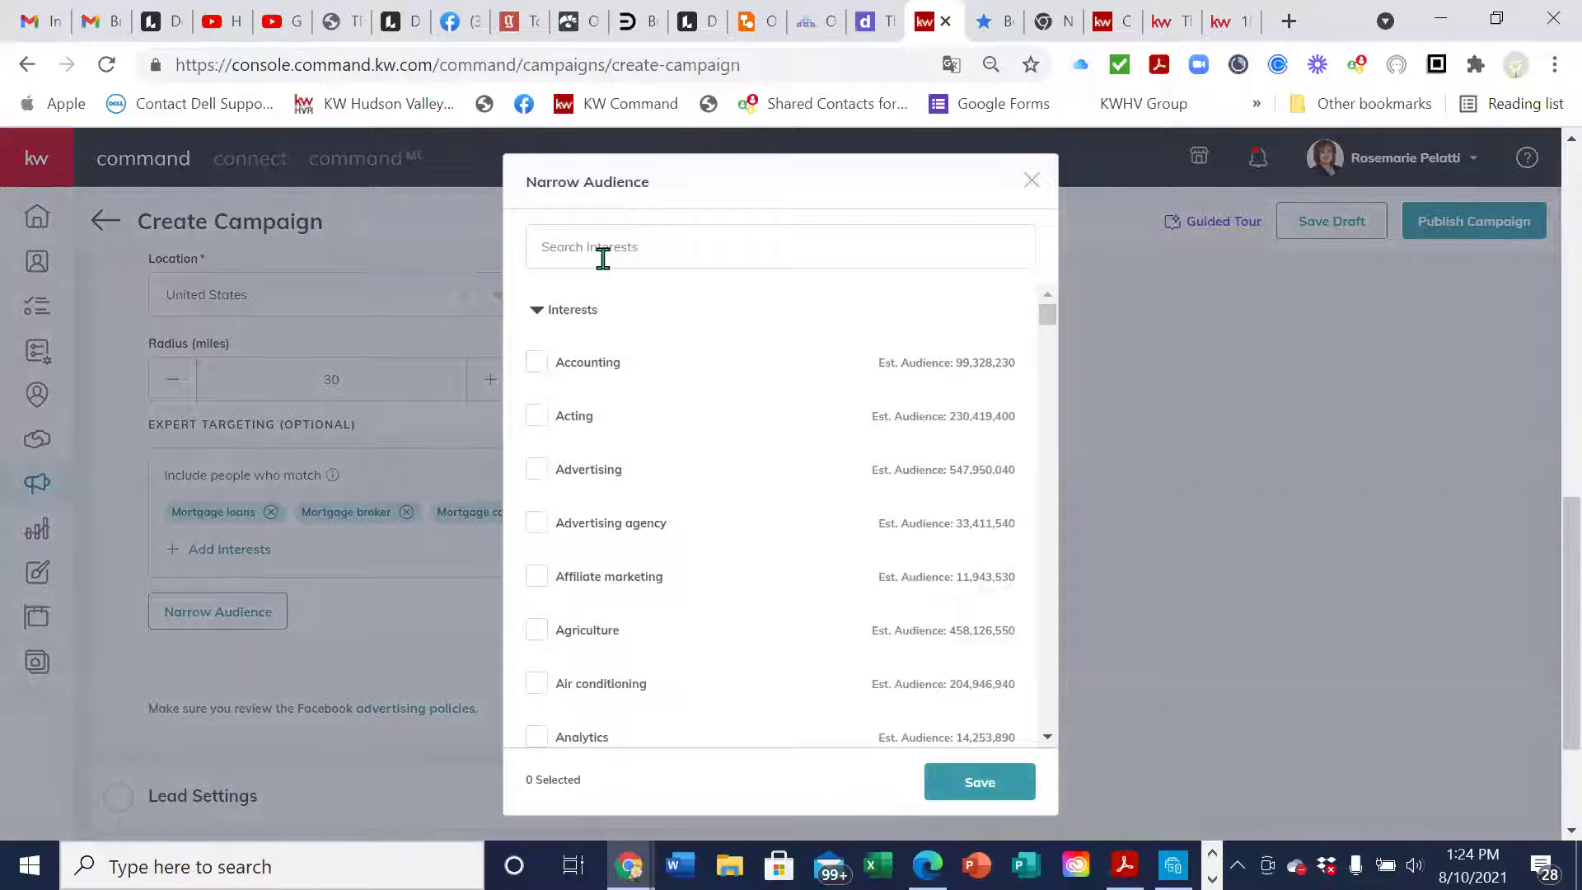
pyautogui.click(603, 259)
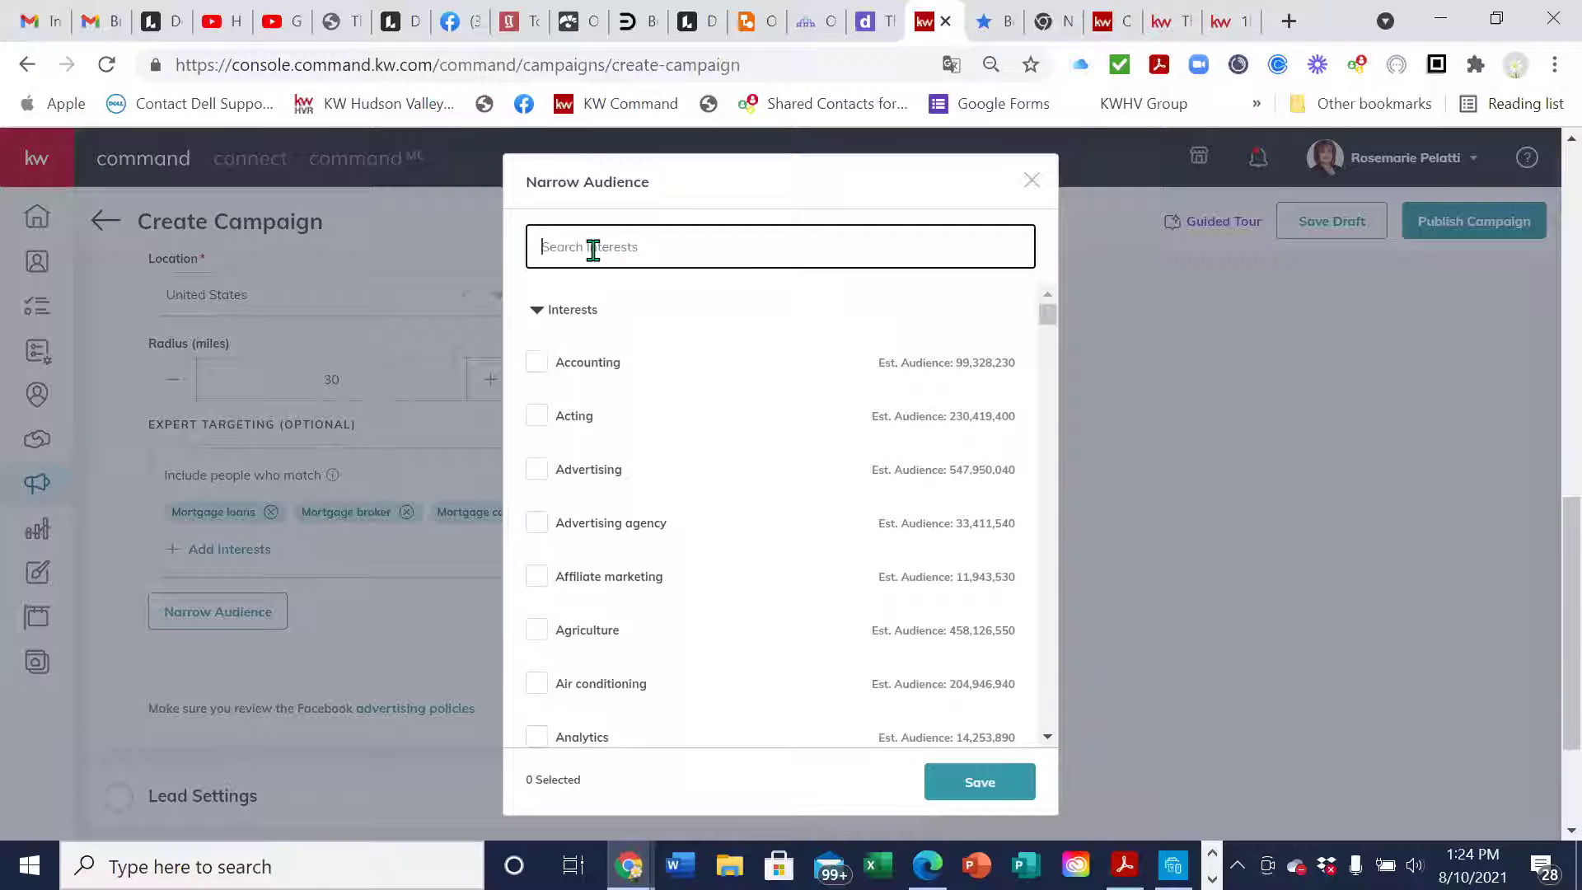
pyautogui.write('zillow')
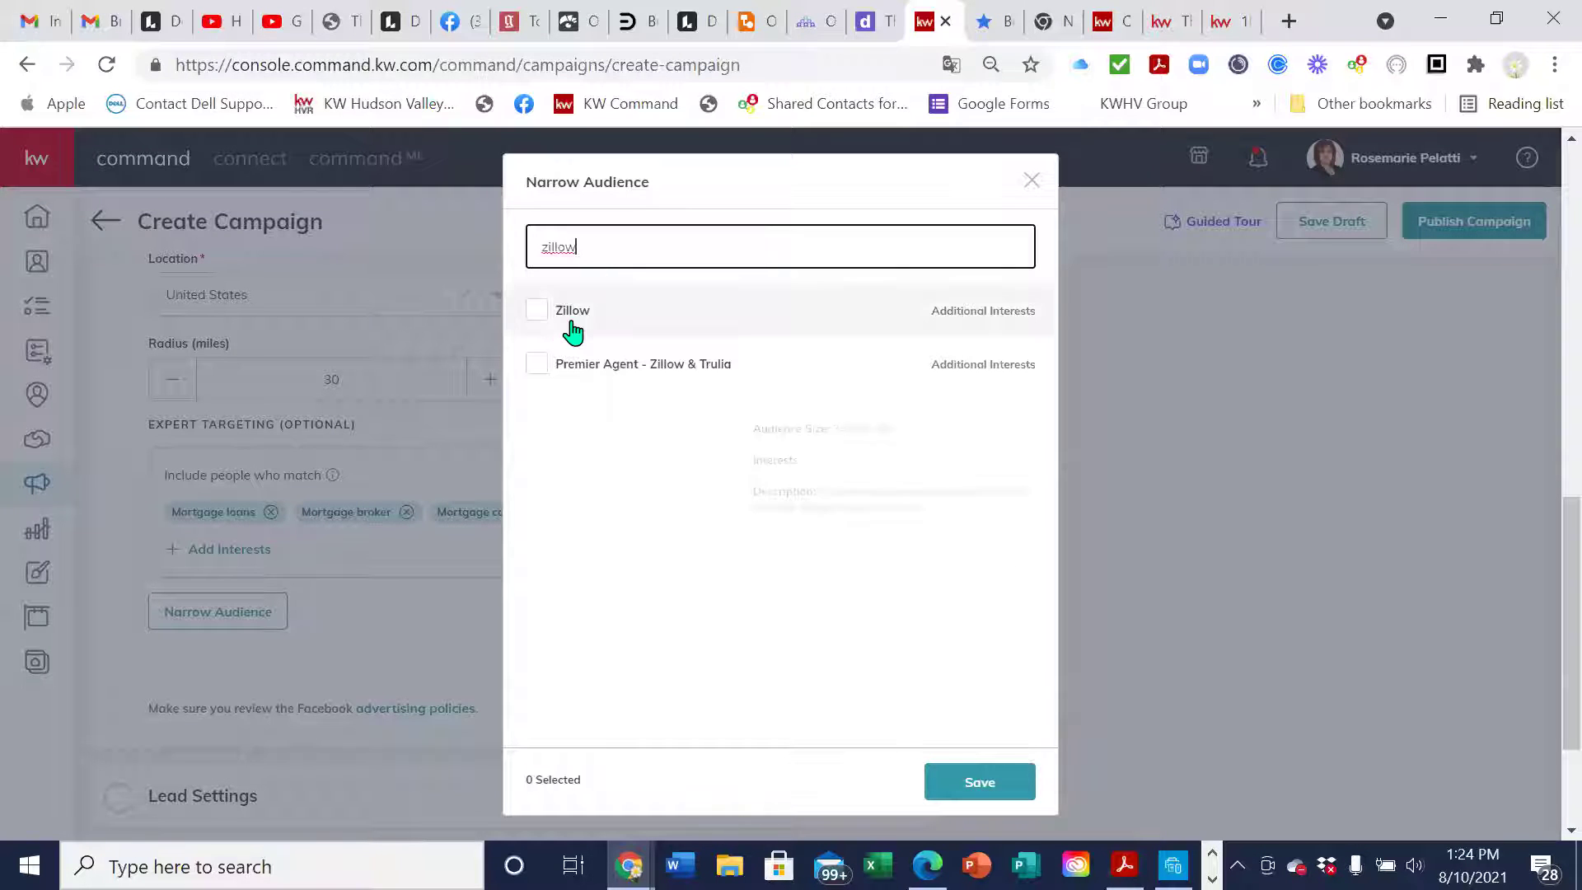
pyautogui.click(544, 317)
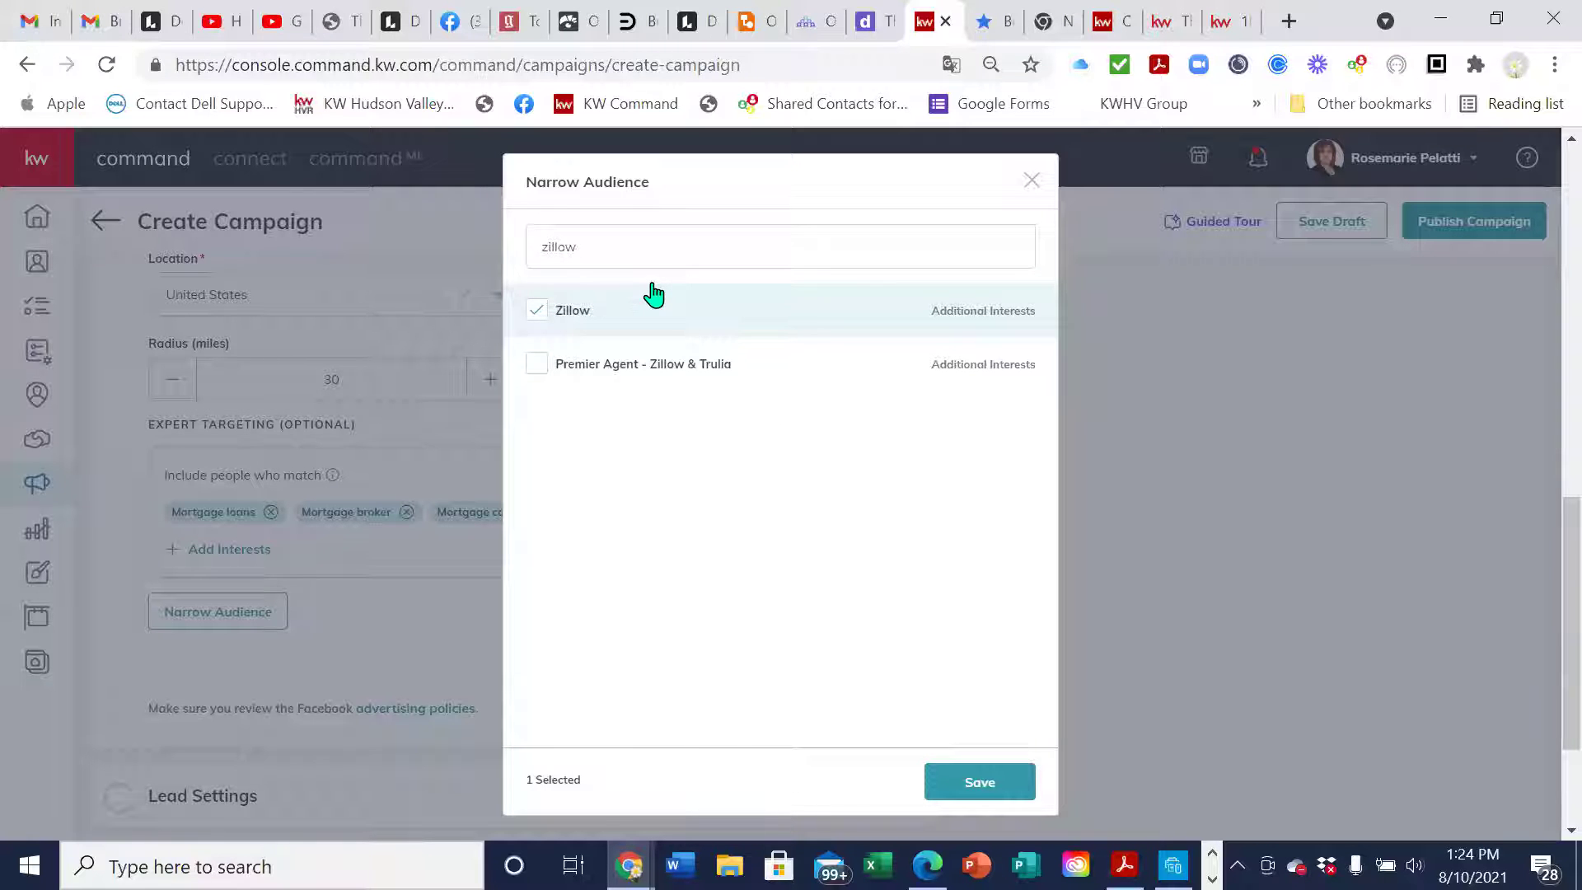
pyautogui.click(996, 784)
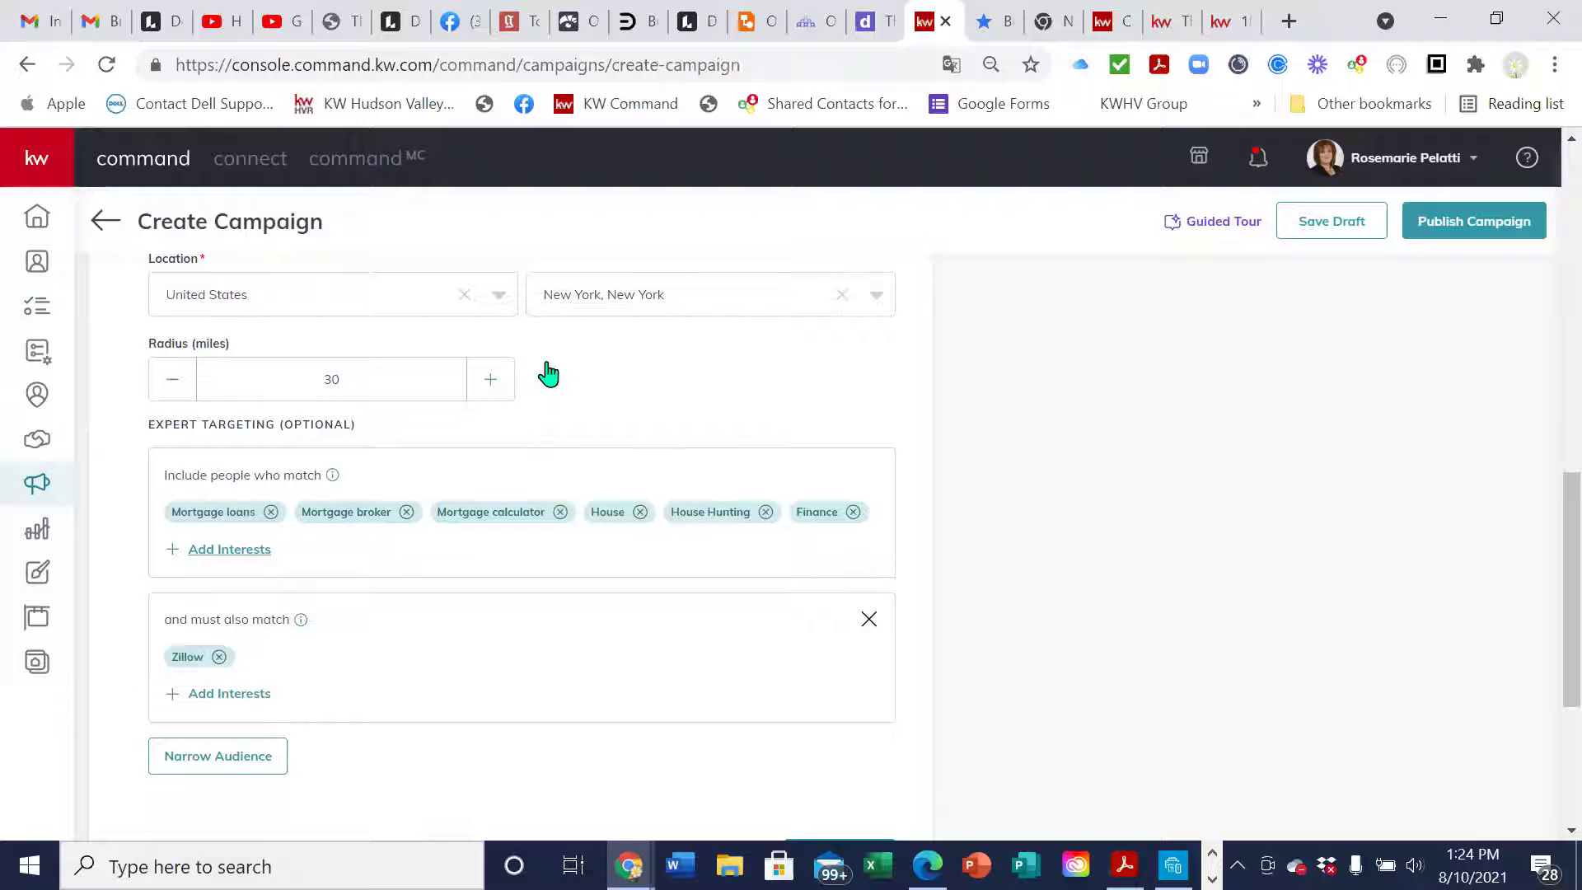
pyautogui.click(229, 549)
# - Search 'realtor.com' and add realtor.com to the included interests
pyautogui.click(686, 250)
pyautogui.write('realtor.com')
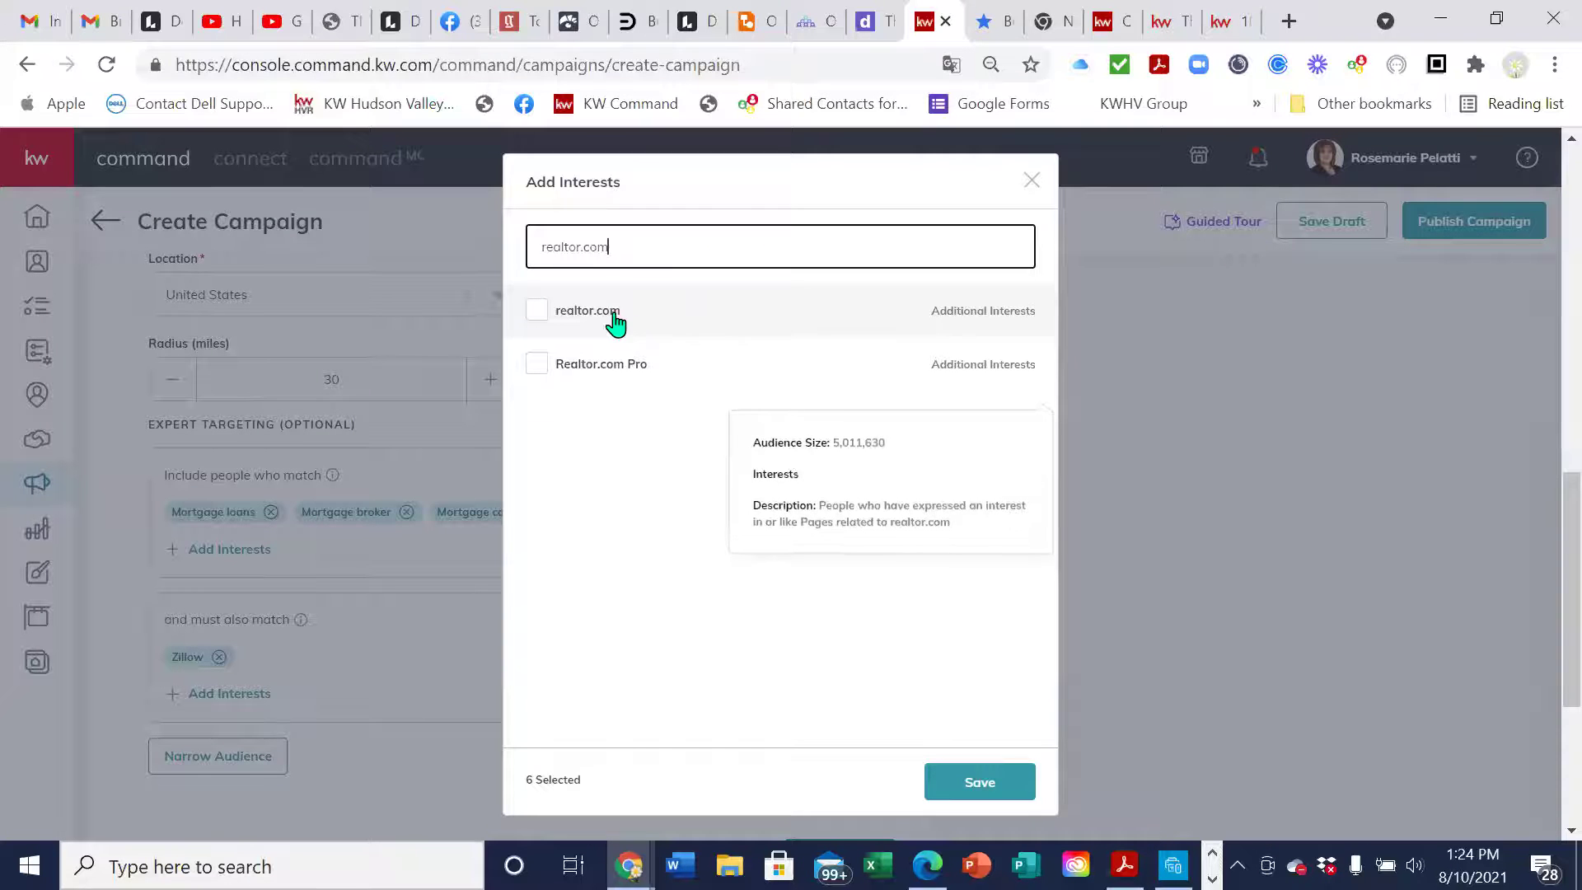
pyautogui.click(607, 313)
pyautogui.click(987, 777)
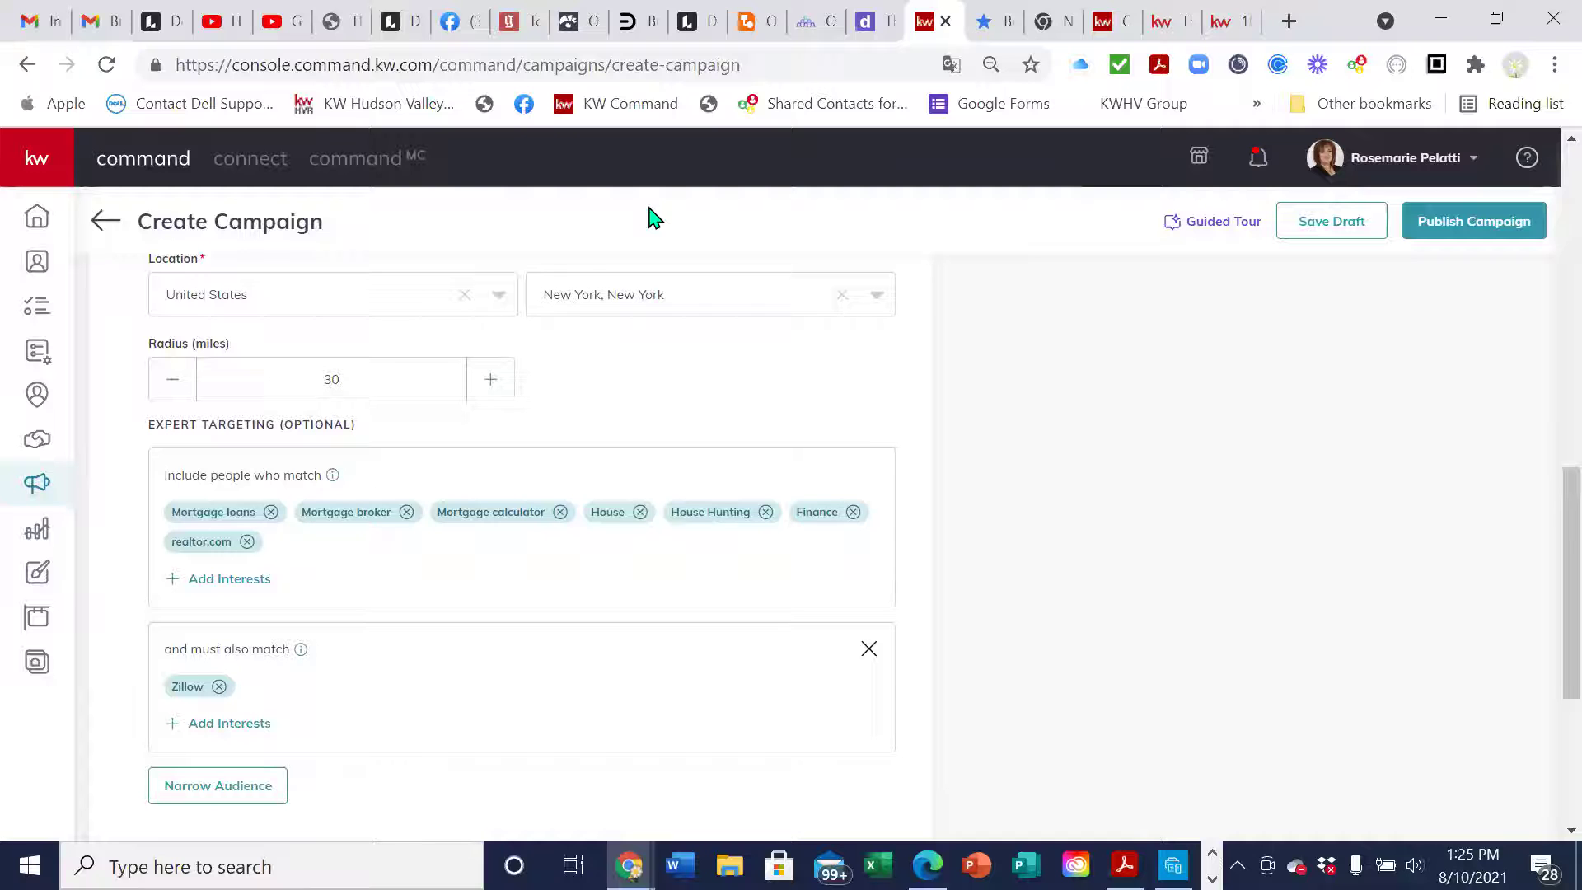
pyautogui.scroll(-3, 529, 576)
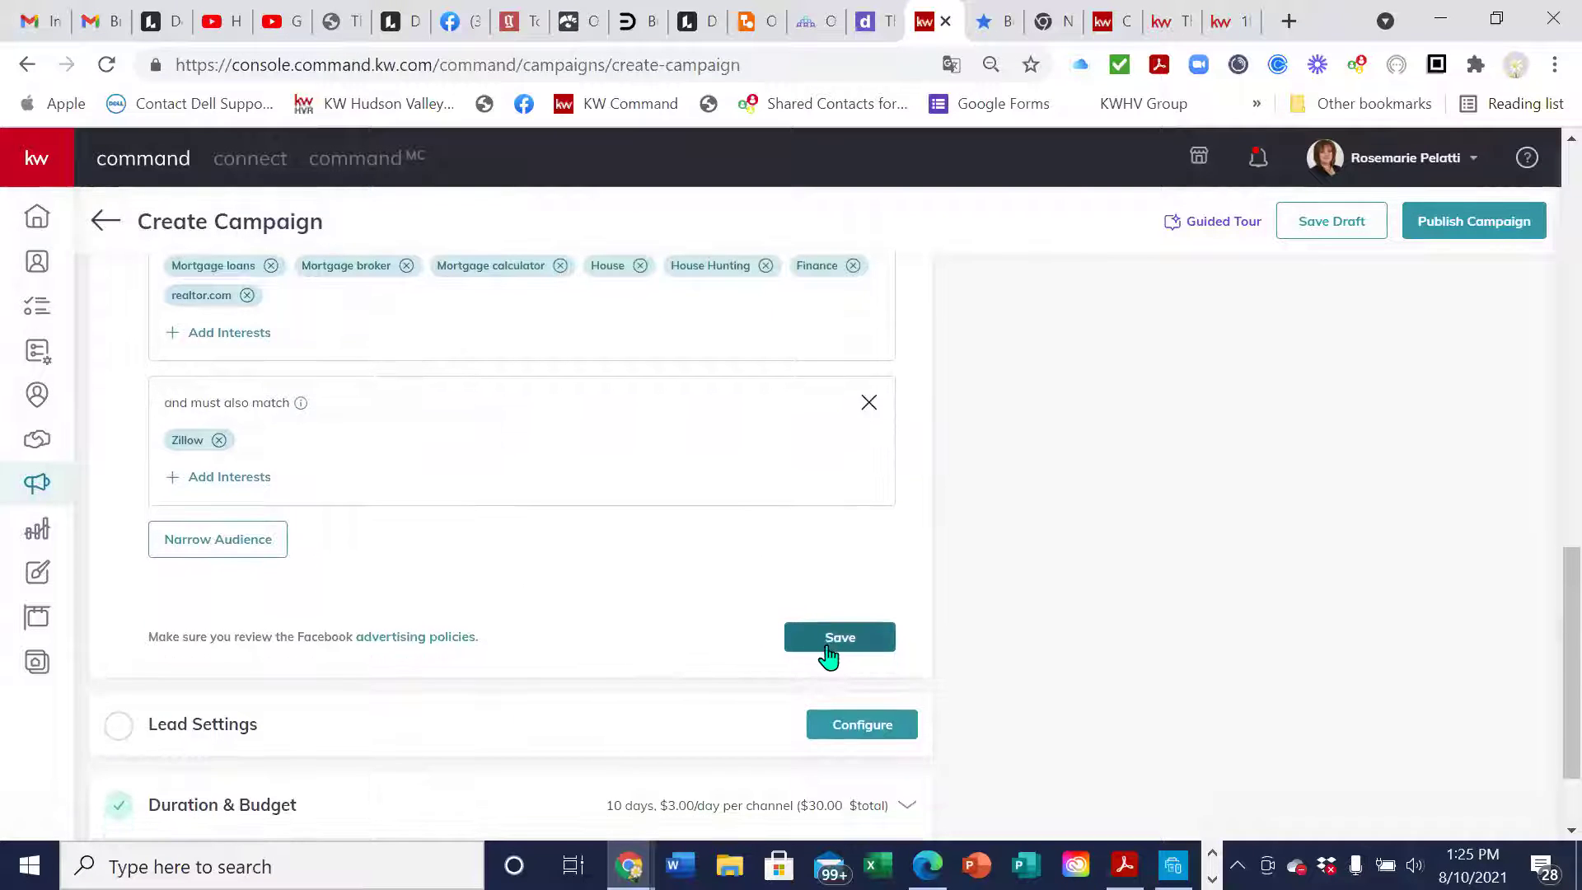
pyautogui.click(829, 656)
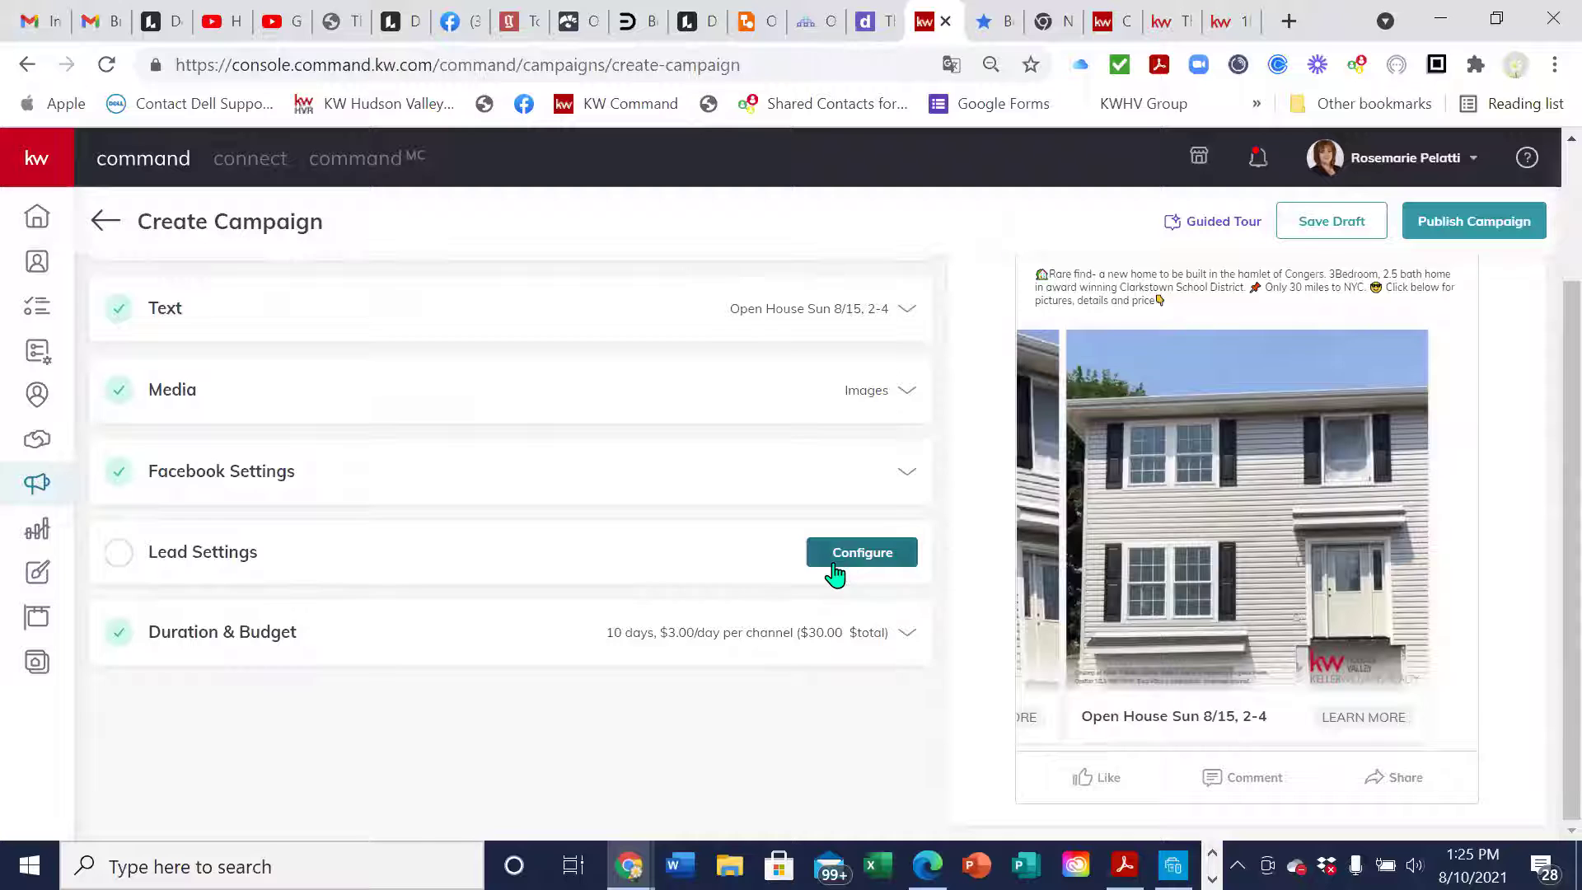
pyautogui.click(835, 569)
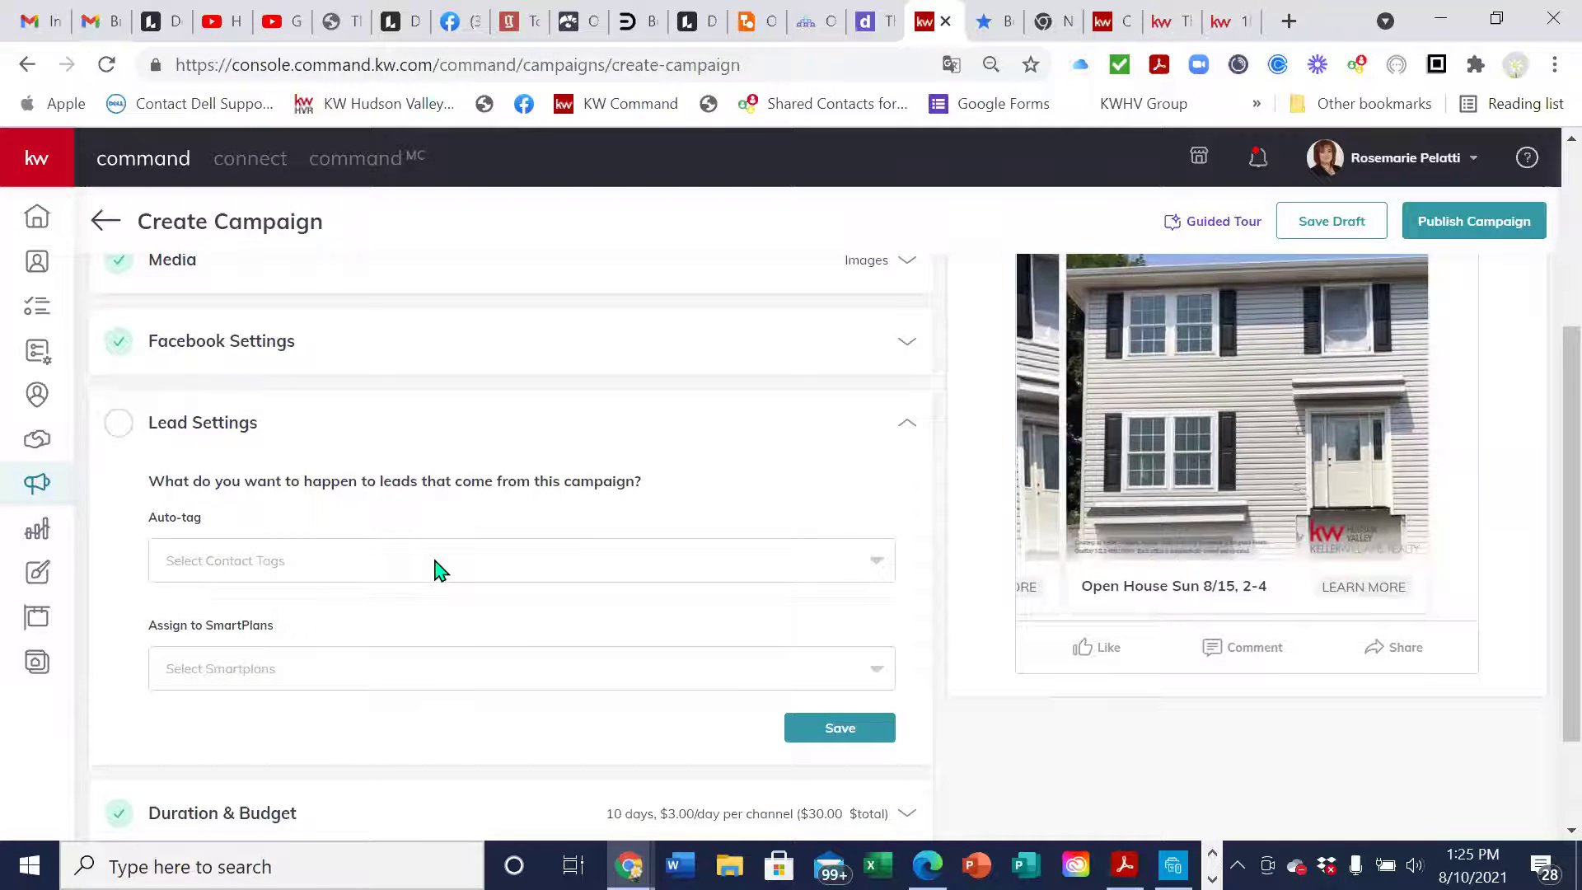
pyautogui.click(440, 569)
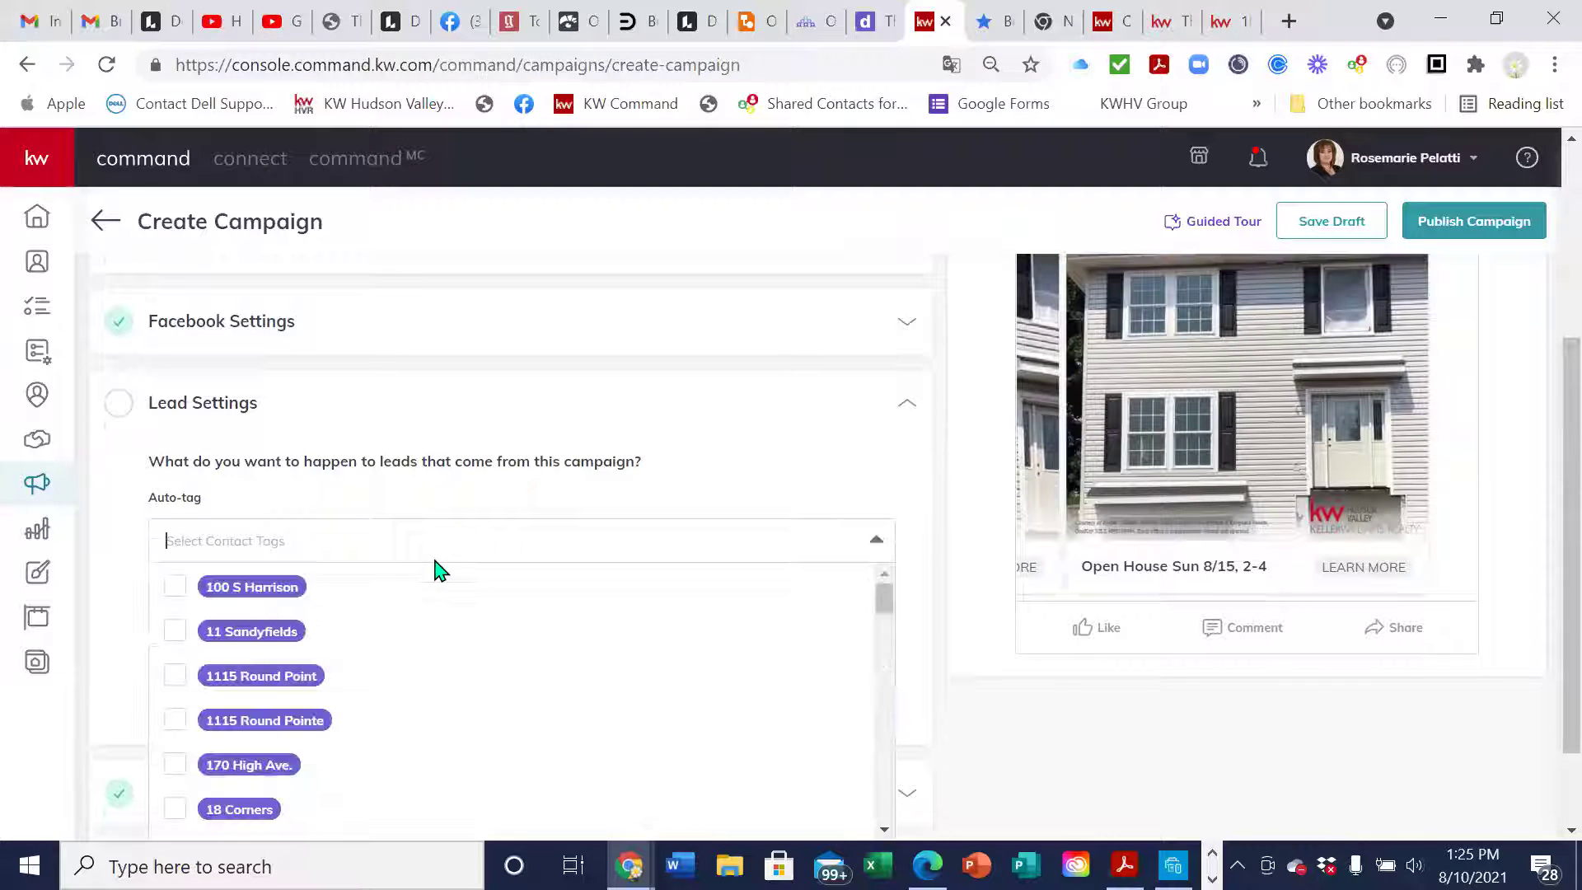
pyautogui.click(176, 586)
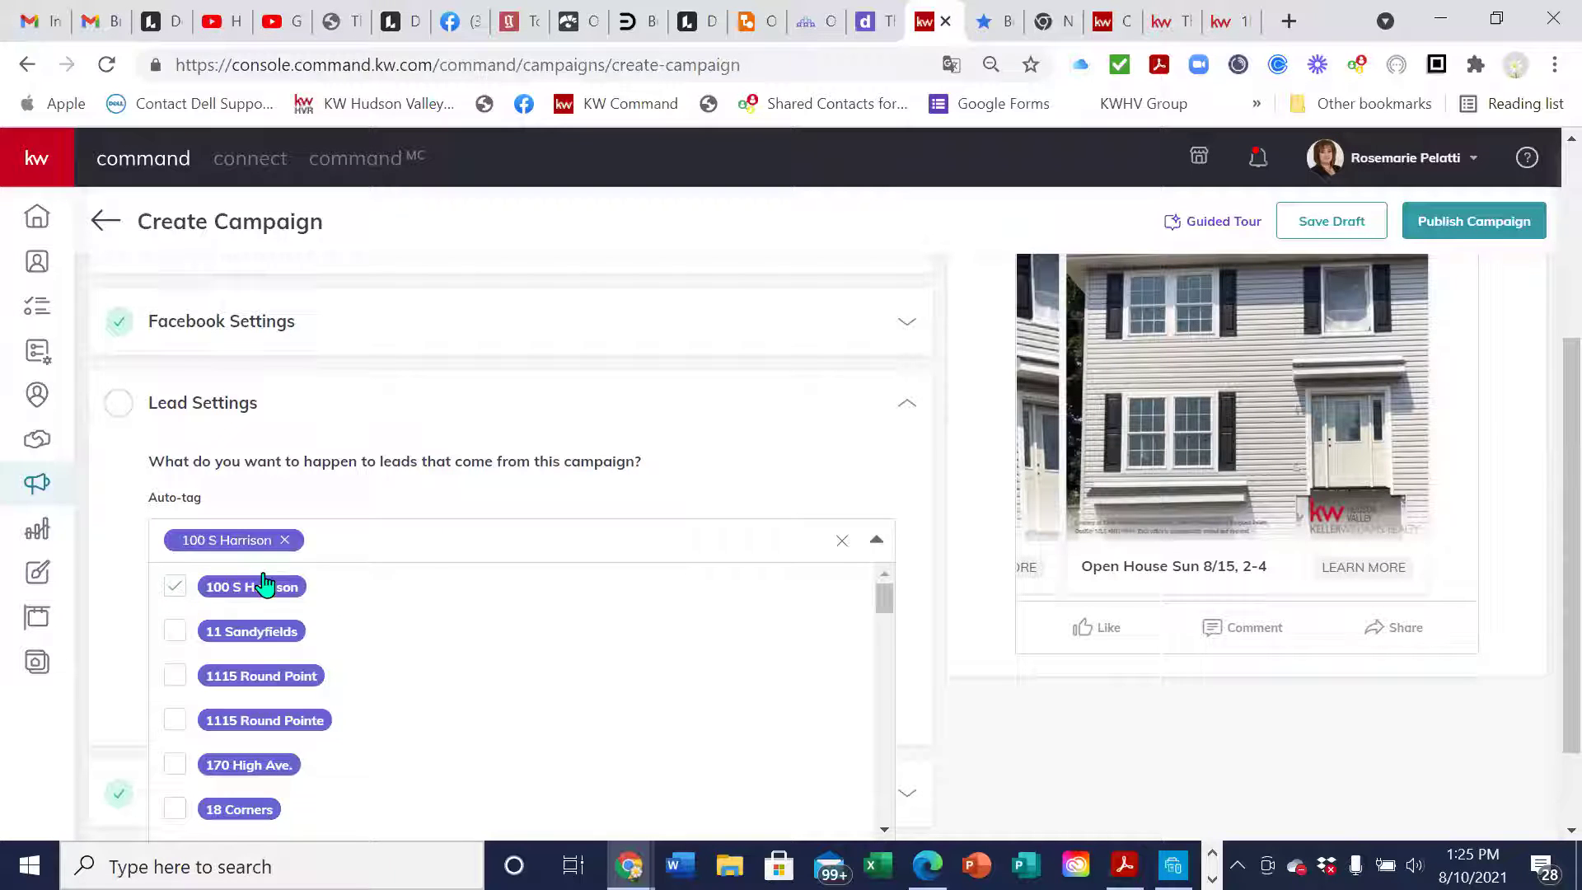
pyautogui.click(588, 495)
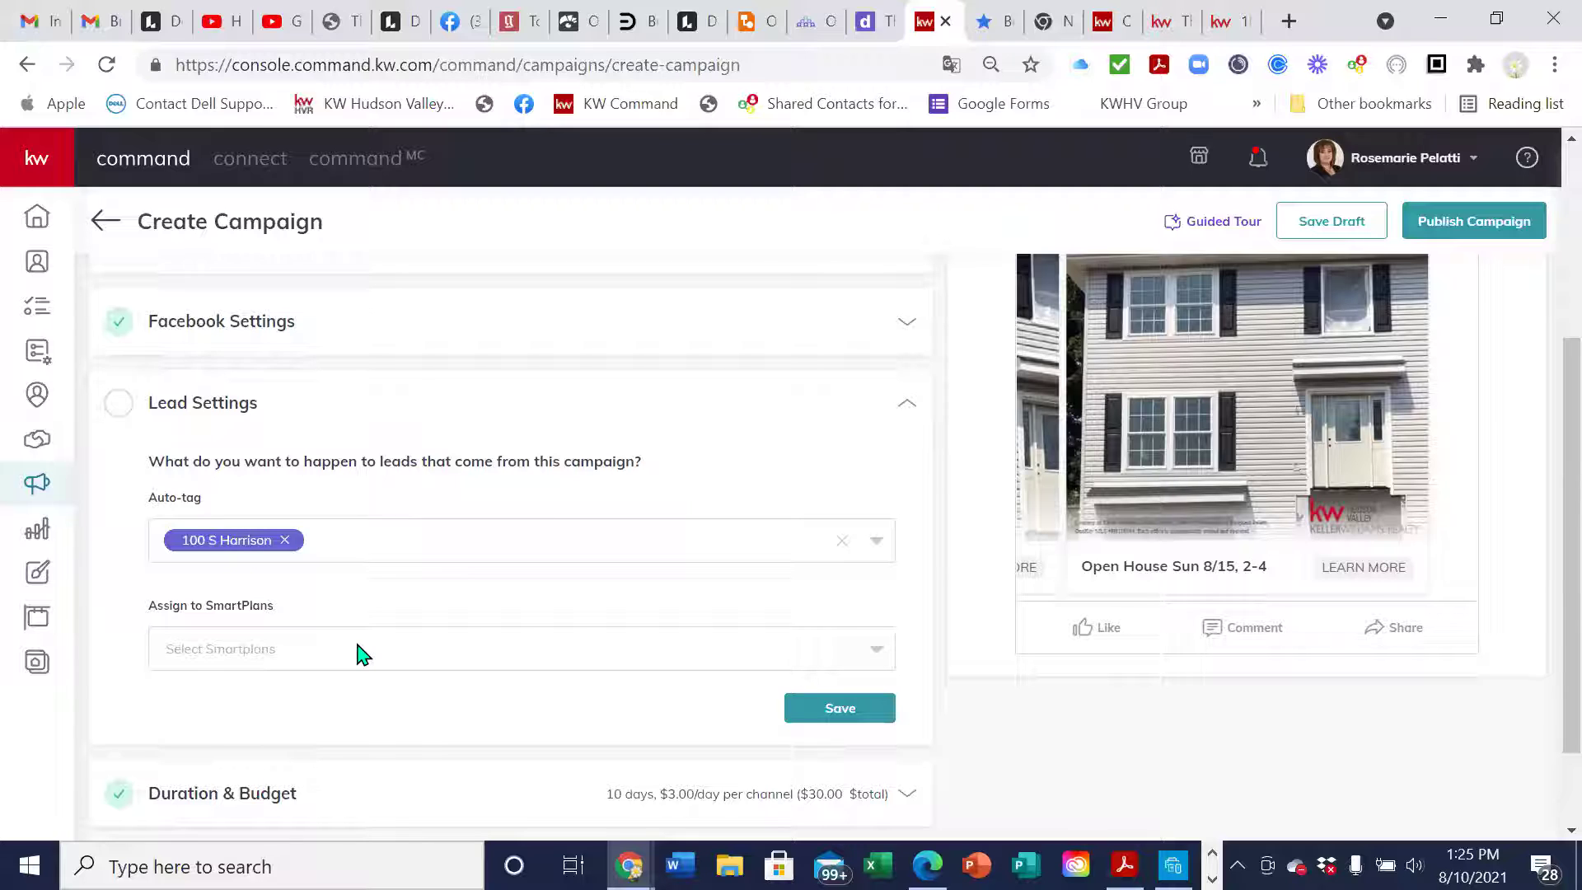
pyautogui.click(362, 654)
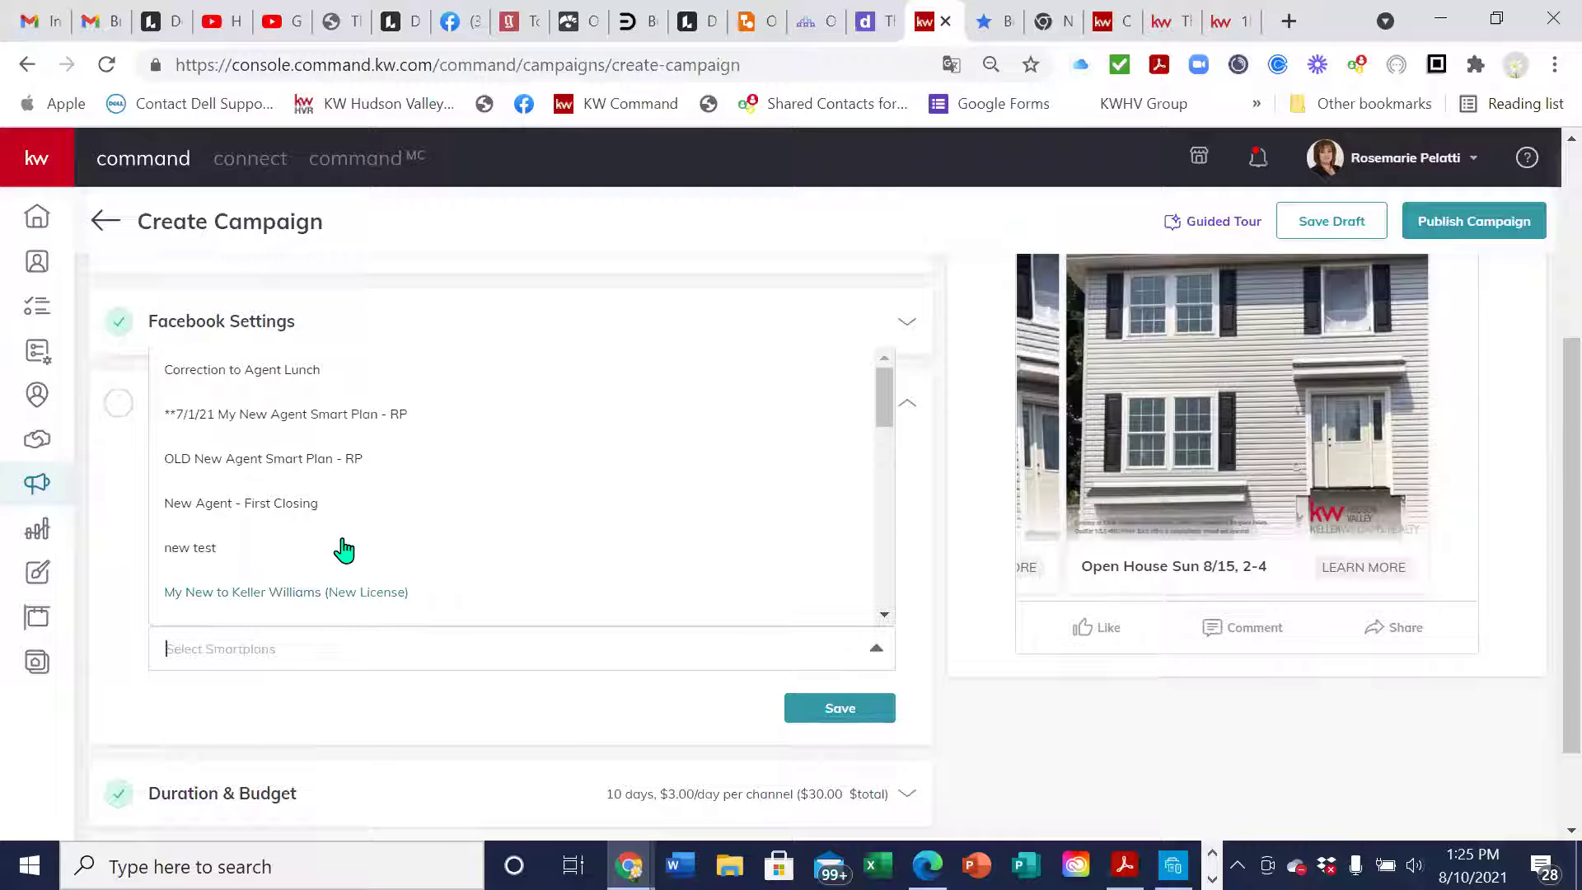
pyautogui.scroll(-3, 352, 495)
pyautogui.scroll(-5, 352, 495)
pyautogui.scroll(-4, 352, 494)
pyautogui.scroll(-3, 352, 499)
pyautogui.scroll(-3, 367, 557)
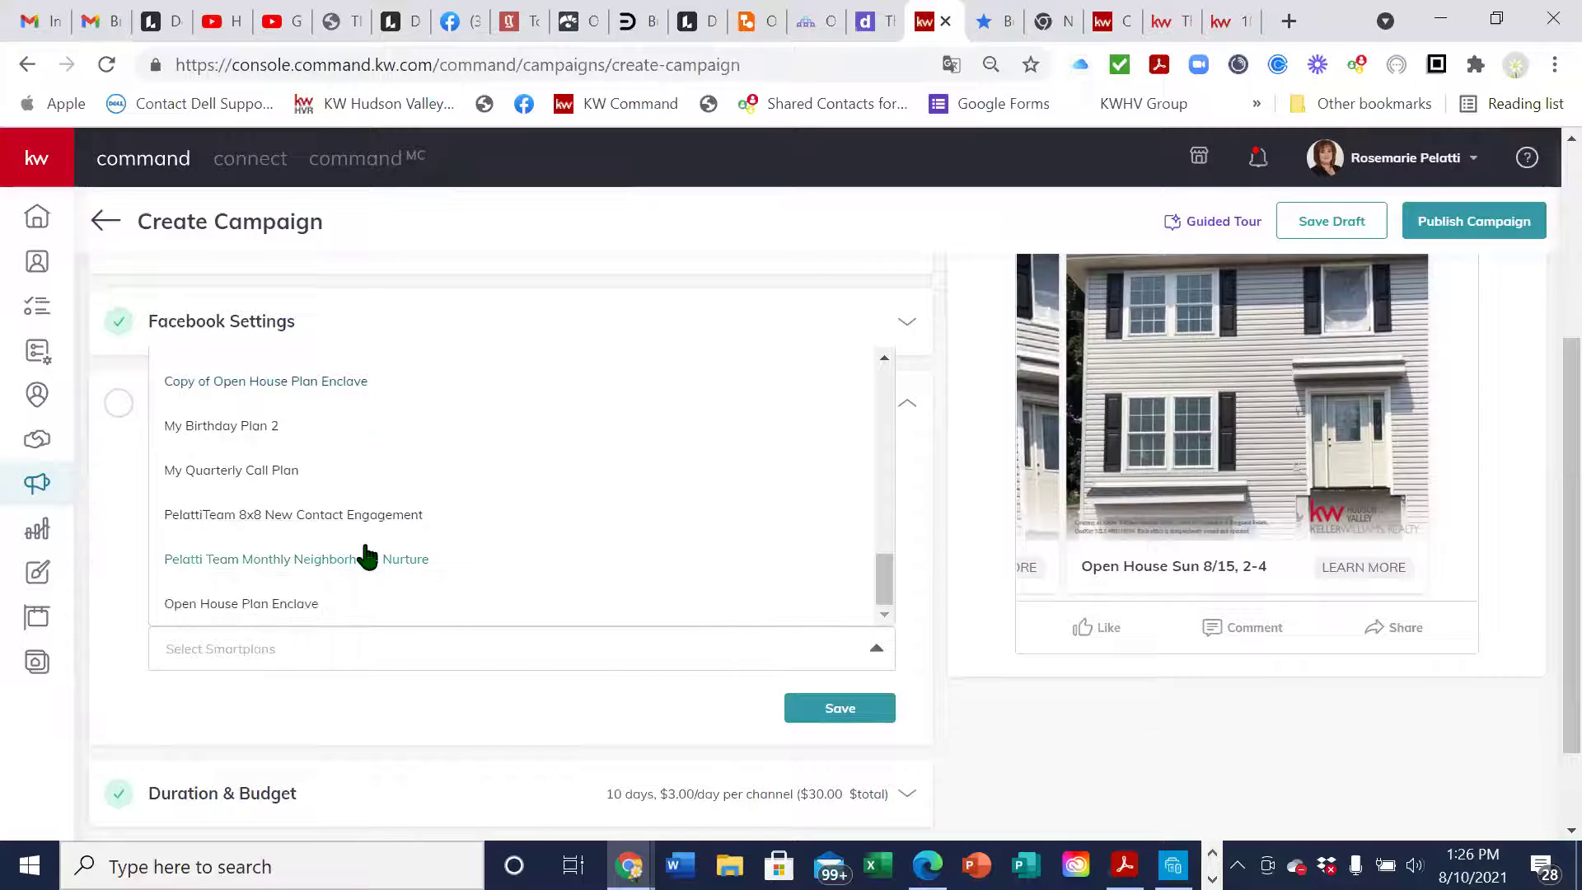
pyautogui.scroll(10, 367, 557)
pyautogui.scroll(5, 367, 557)
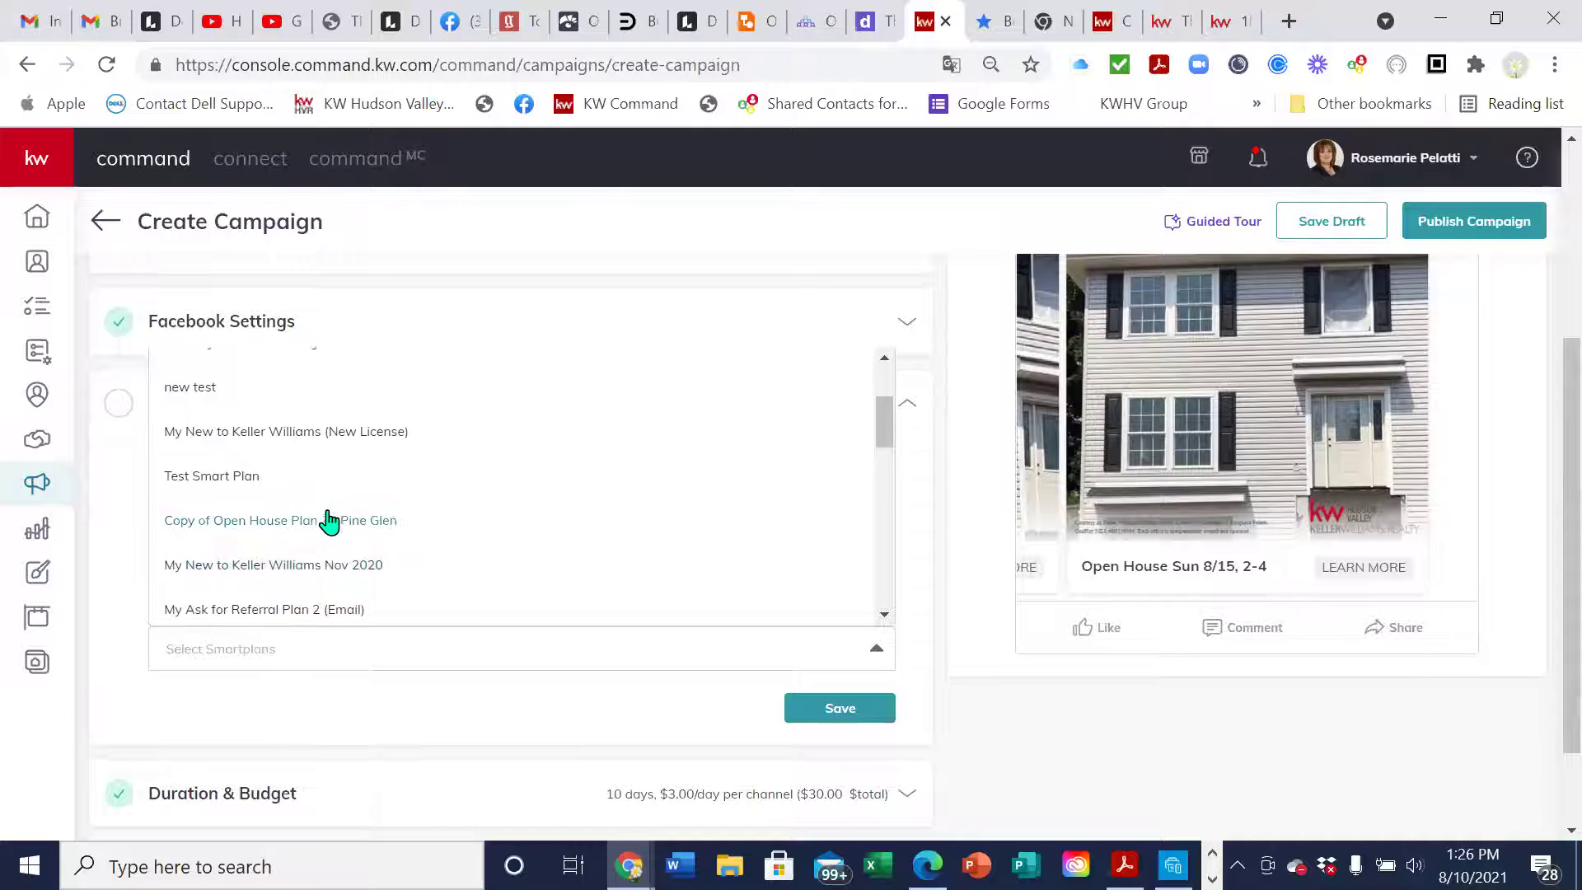
pyautogui.click(363, 534)
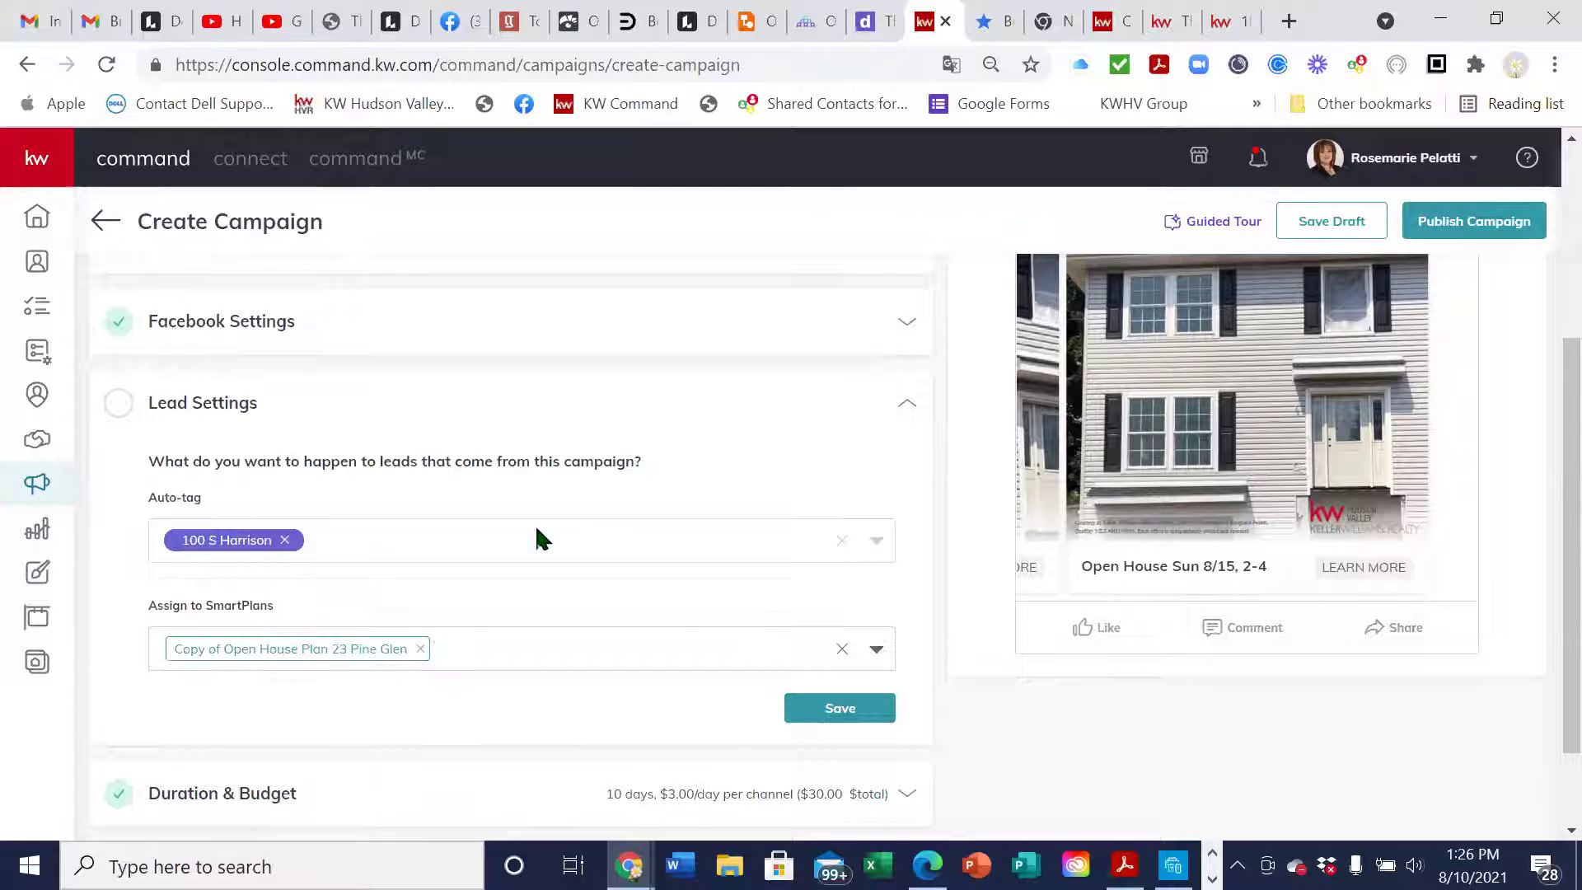
pyautogui.click(876, 703)
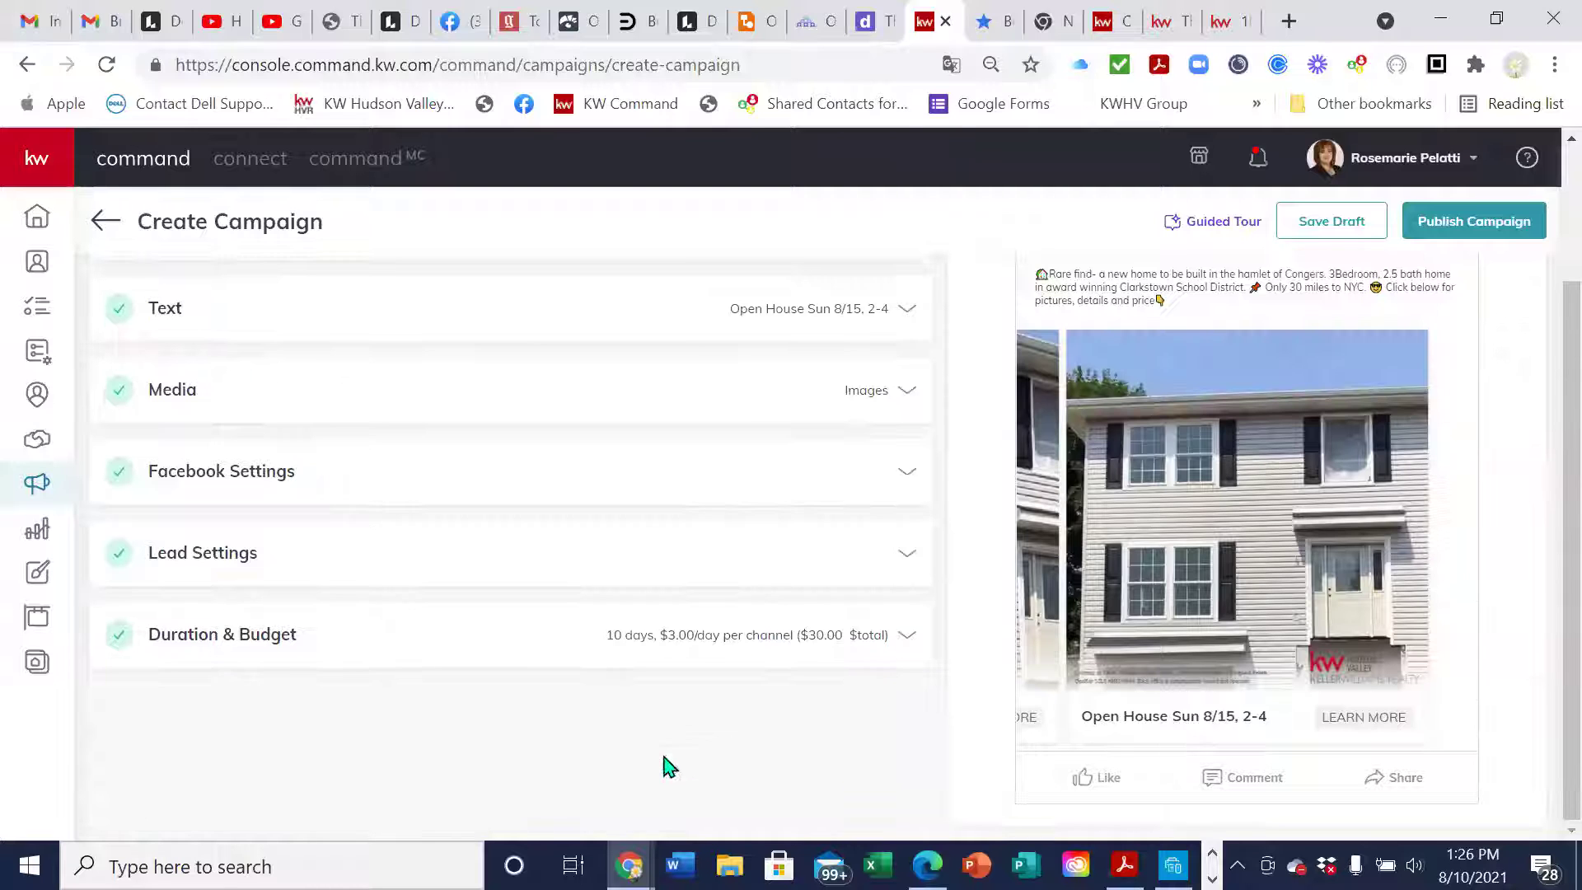
# - Set the end date to Aug 16 and the total budget to $25 ($5/day), then save
pyautogui.click(718, 646)
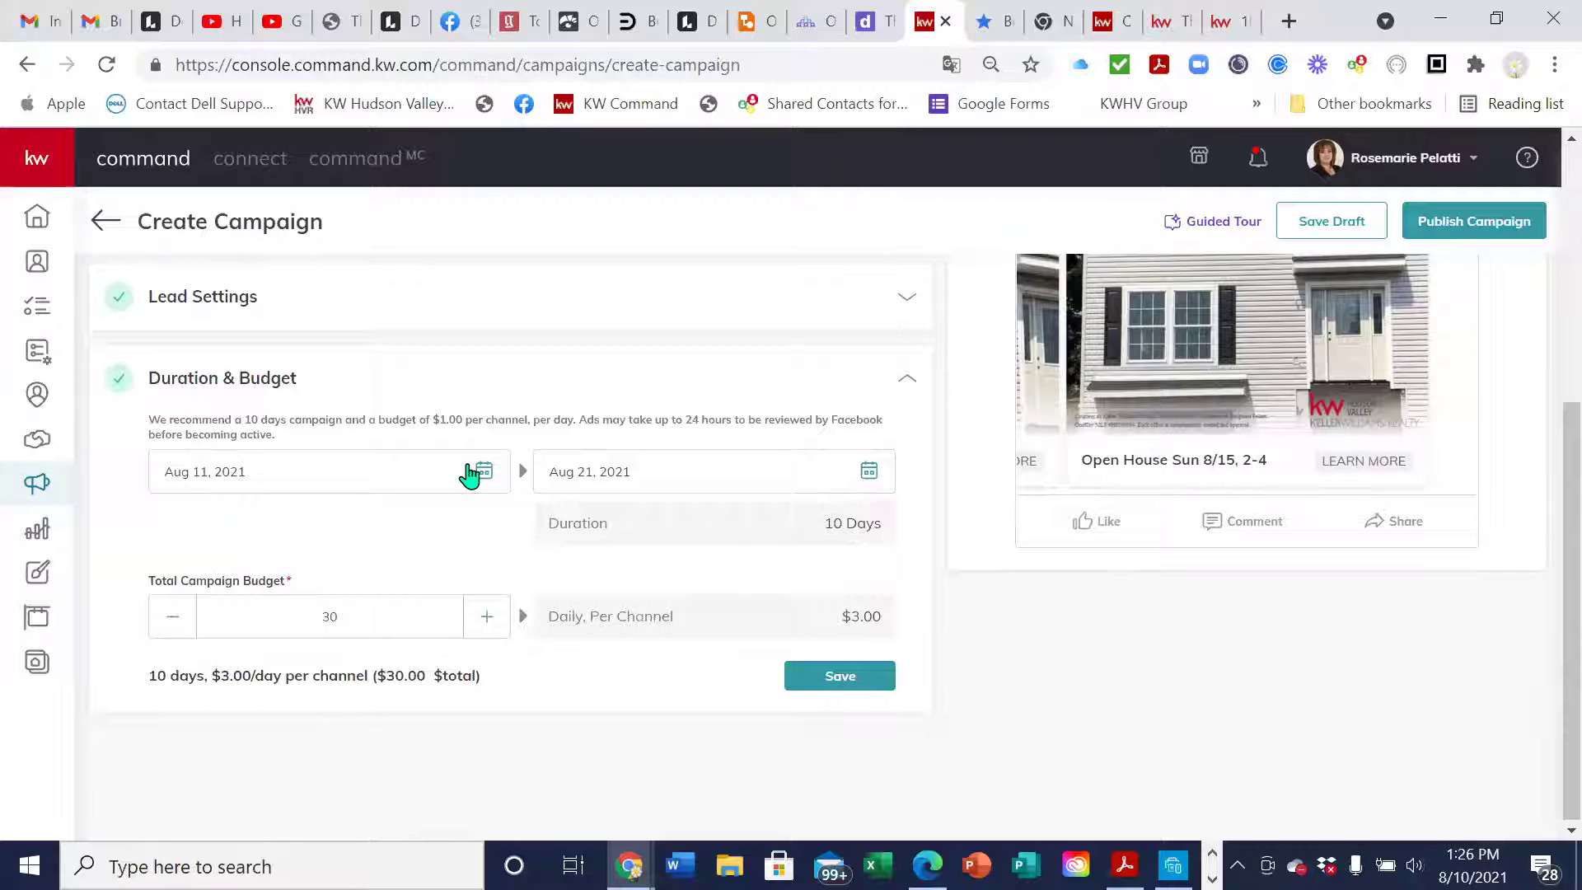
pyautogui.click(871, 473)
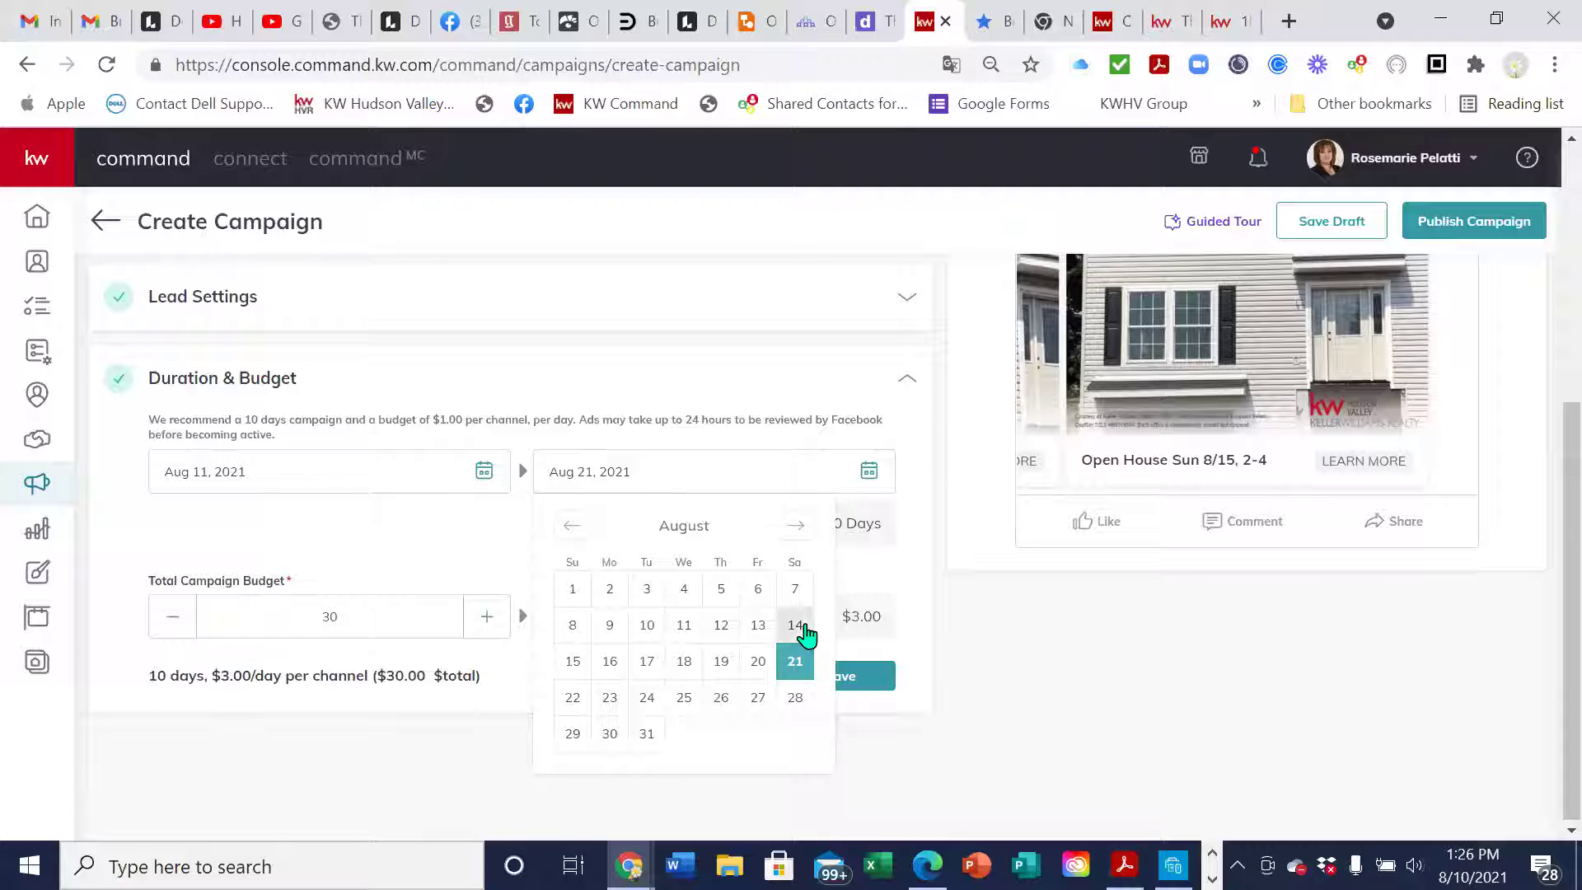
pyautogui.click(569, 662)
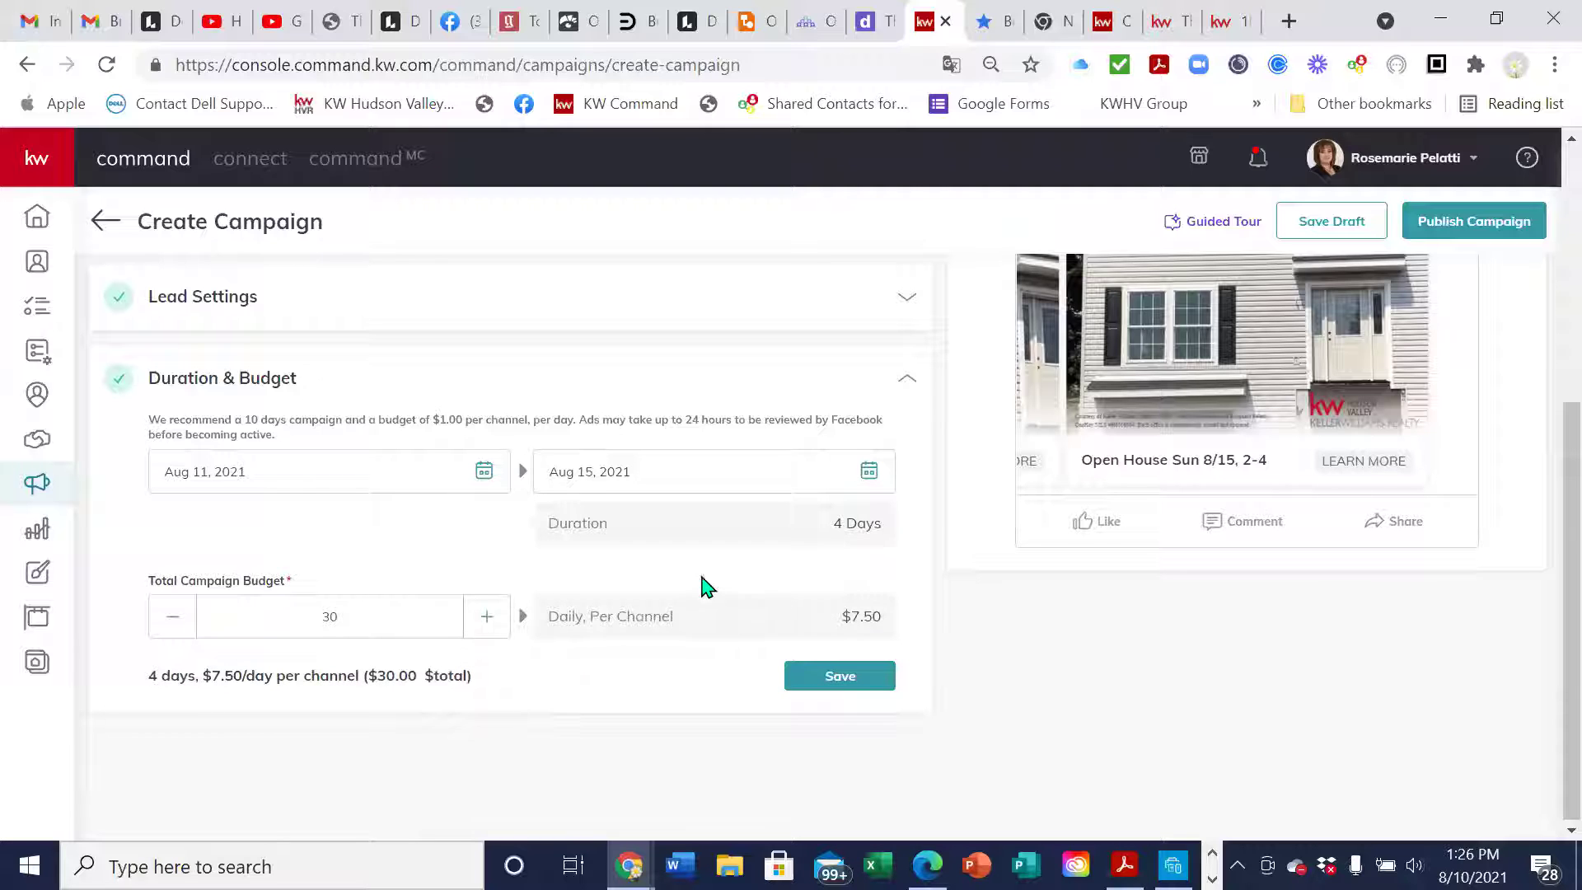
pyautogui.click(868, 475)
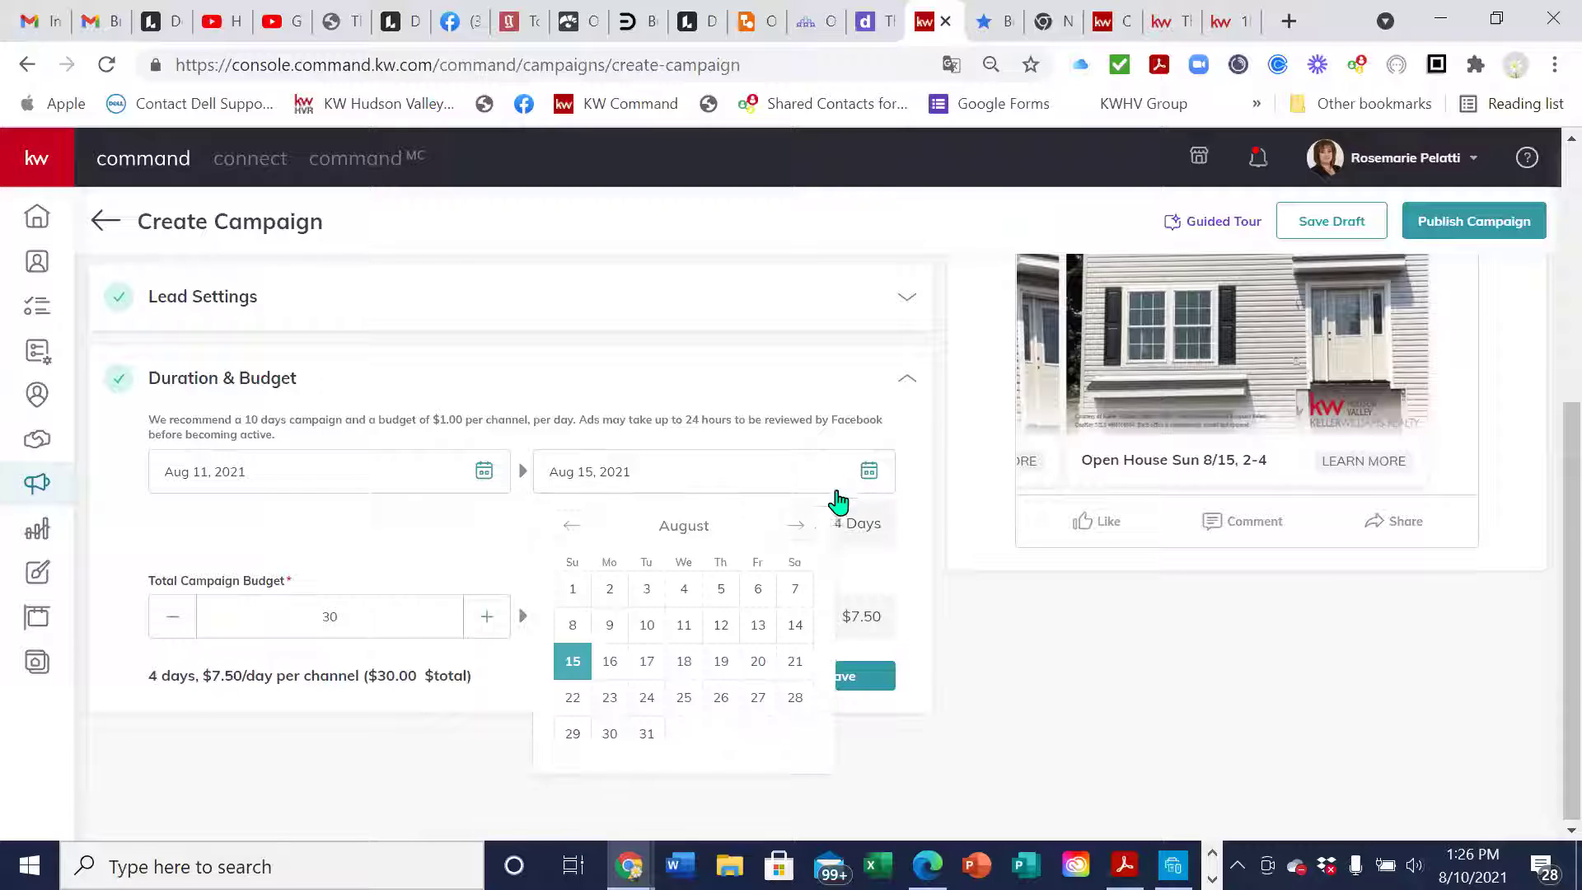
pyautogui.click(615, 652)
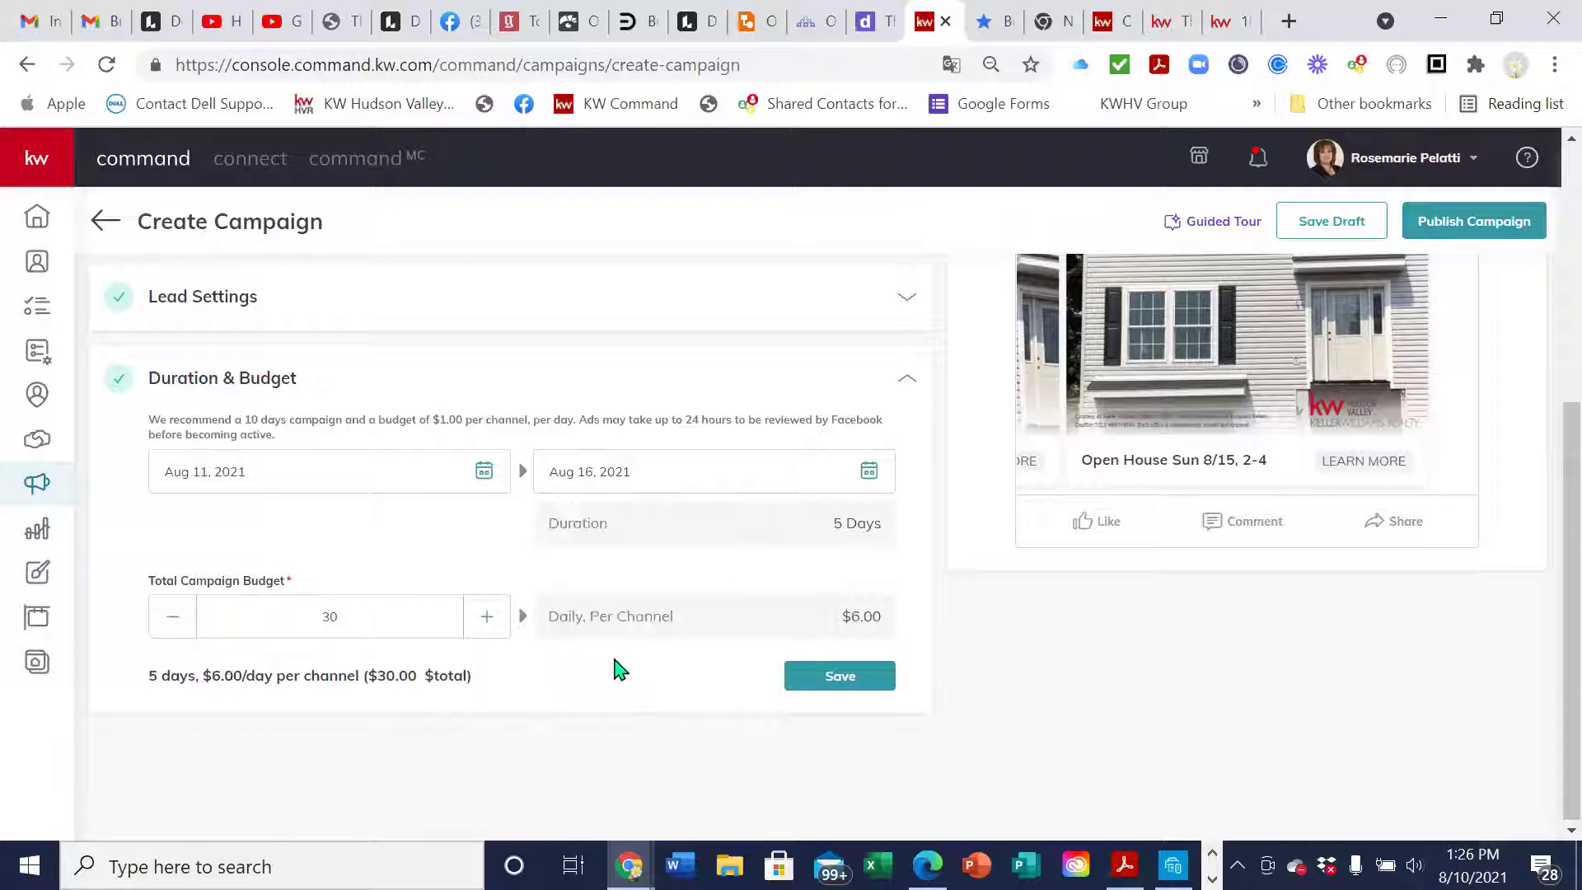
pyautogui.click(173, 632)
pyautogui.click(494, 612)
pyautogui.click(492, 614)
pyautogui.click(841, 677)
pyautogui.scroll(2, 865, 694)
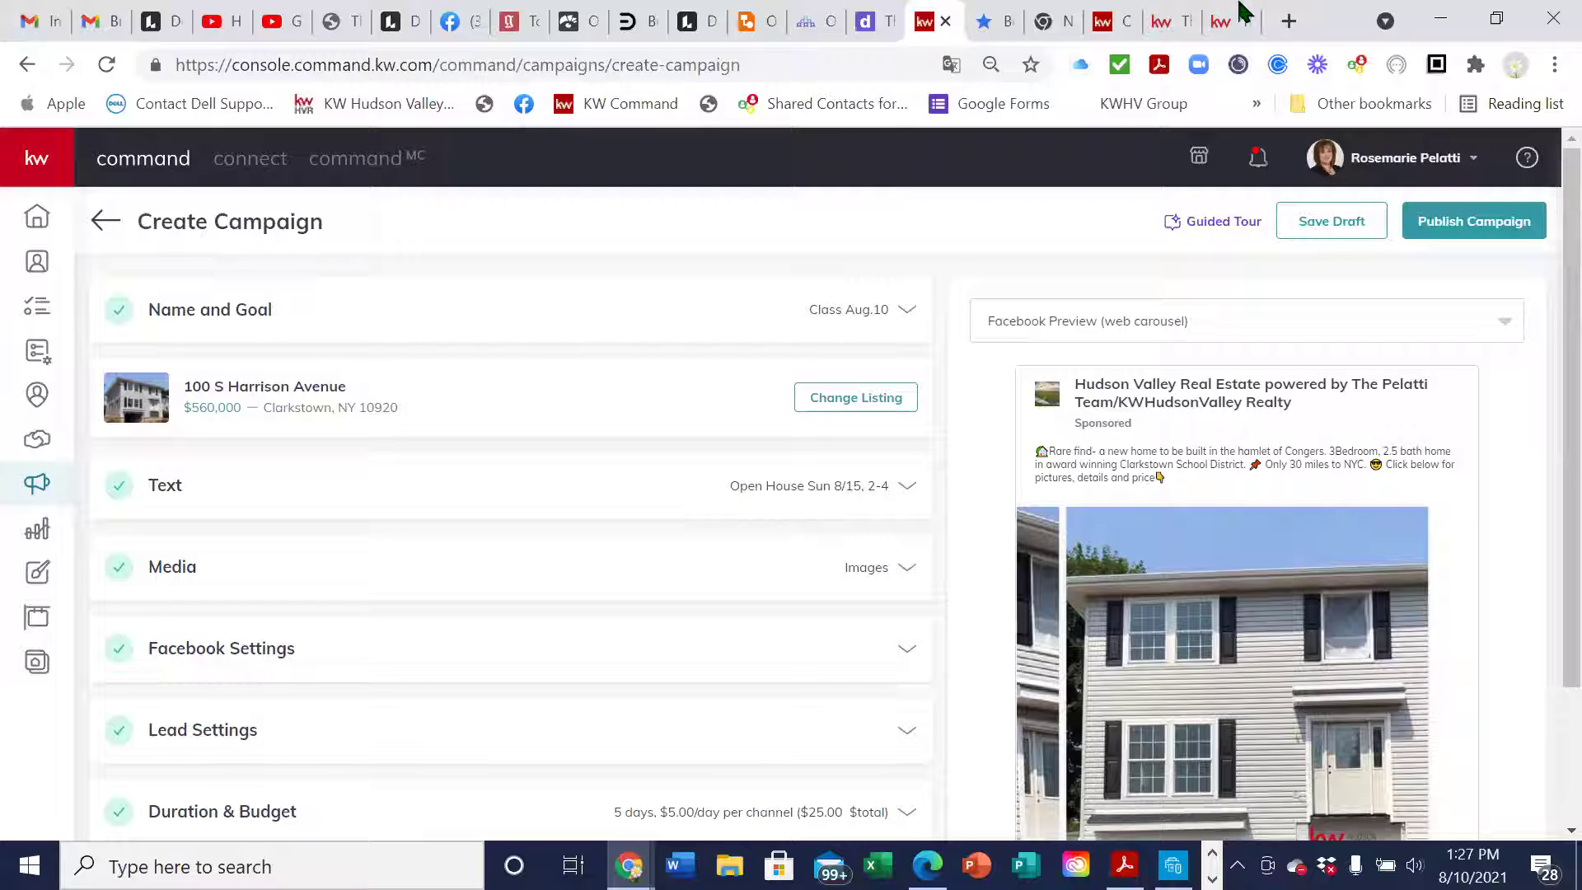
# - Save the Class Aug.10 campaign as a draft and view the Payments page
pyautogui.click(1319, 234)
pyautogui.click(748, 553)
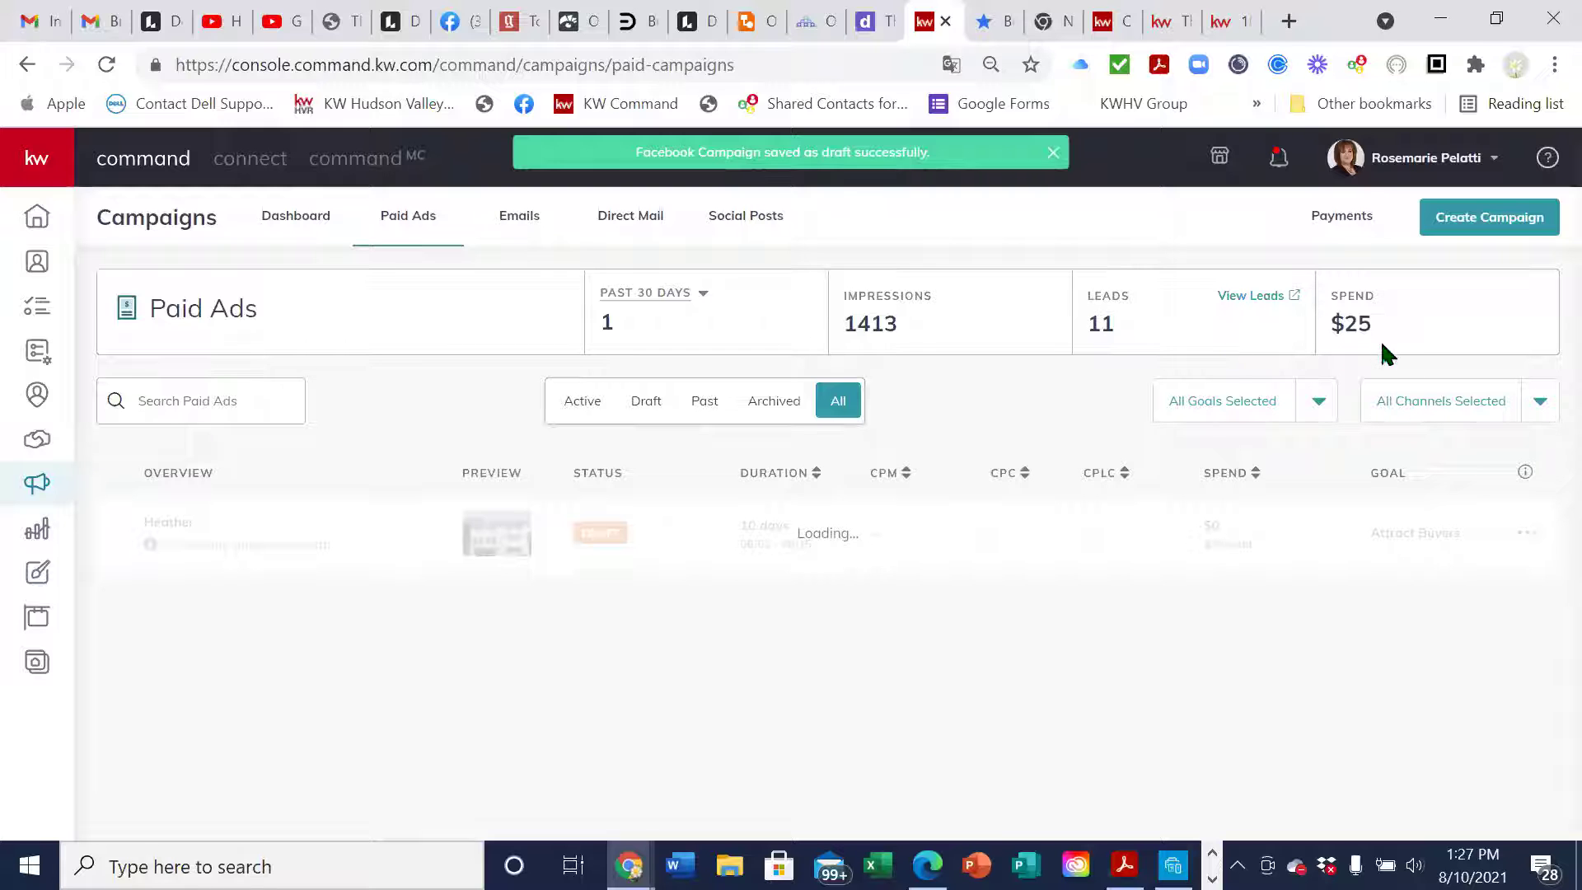
pyautogui.click(1308, 233)
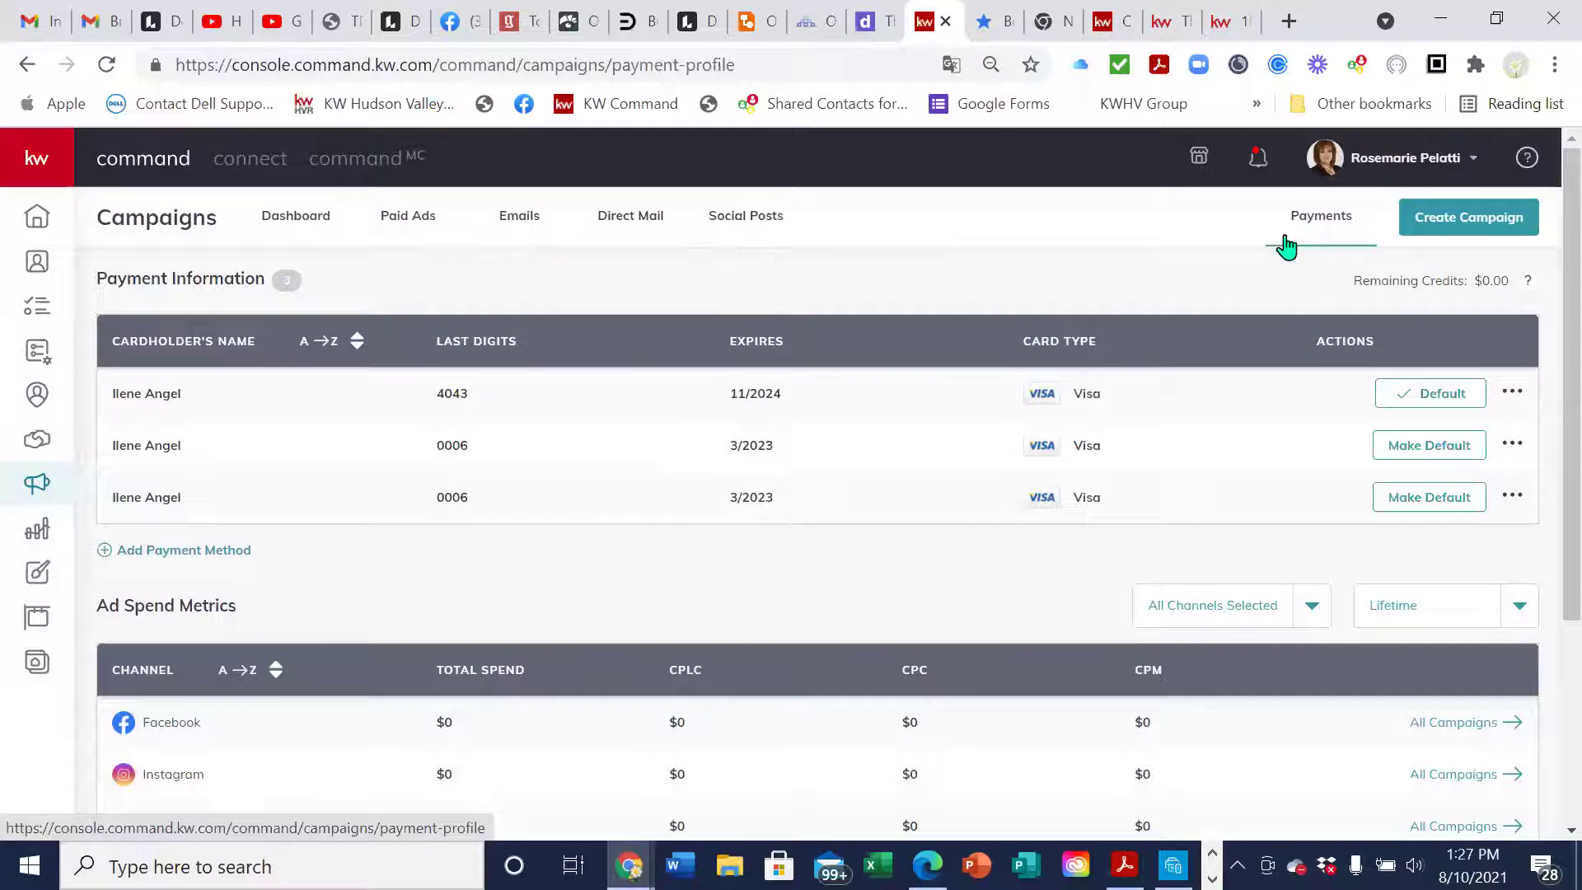
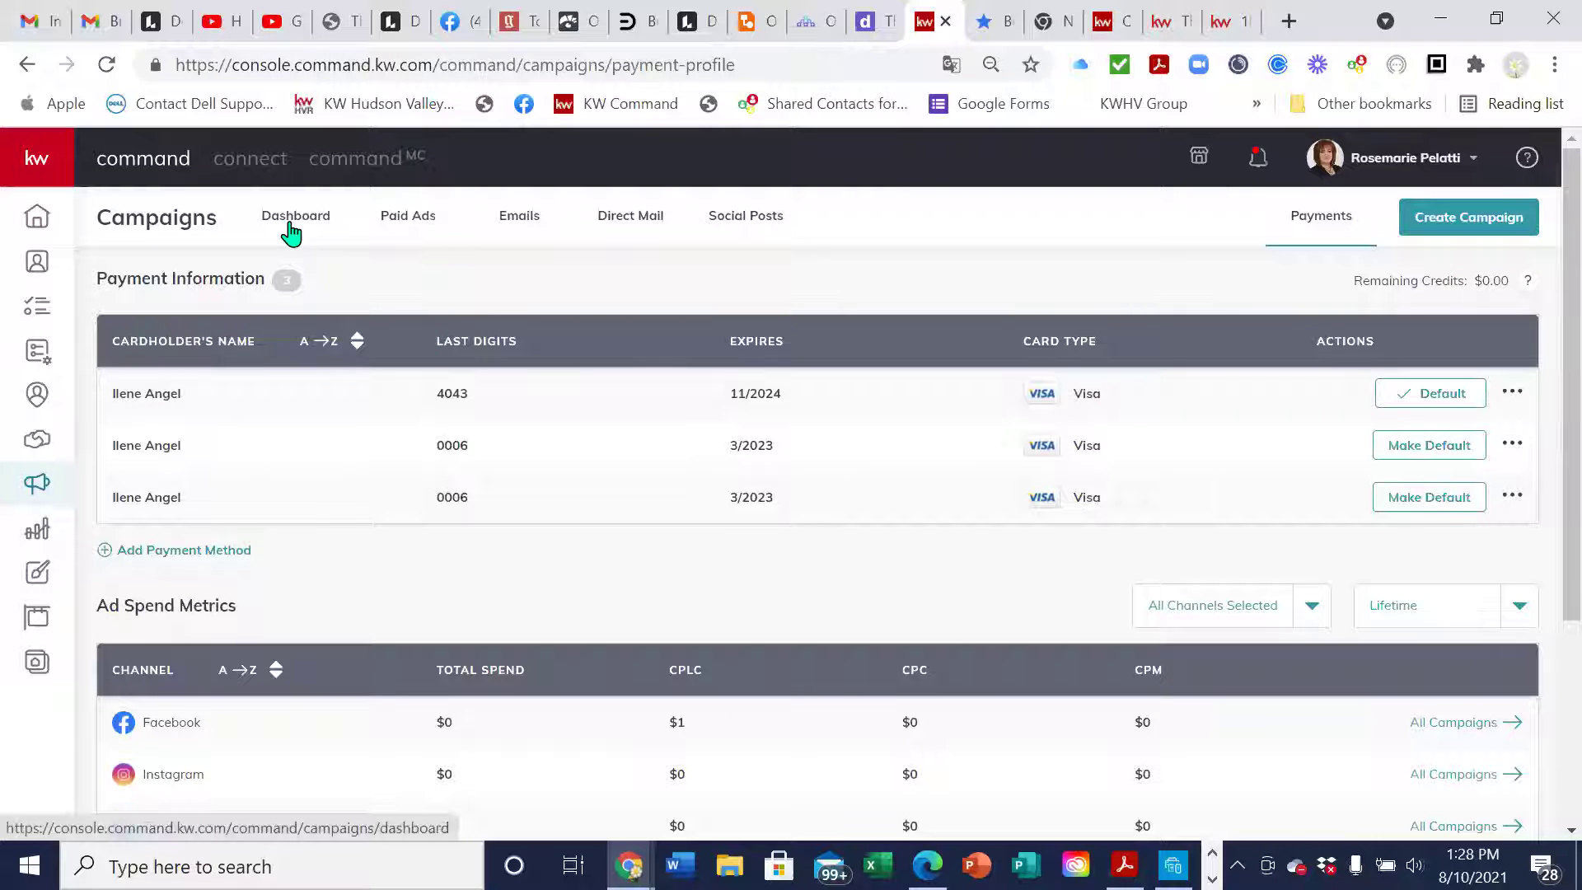
# - Duplicate the Class Aug.10 campaign from the Paid Ads list for customizing
pyautogui.click(404, 235)
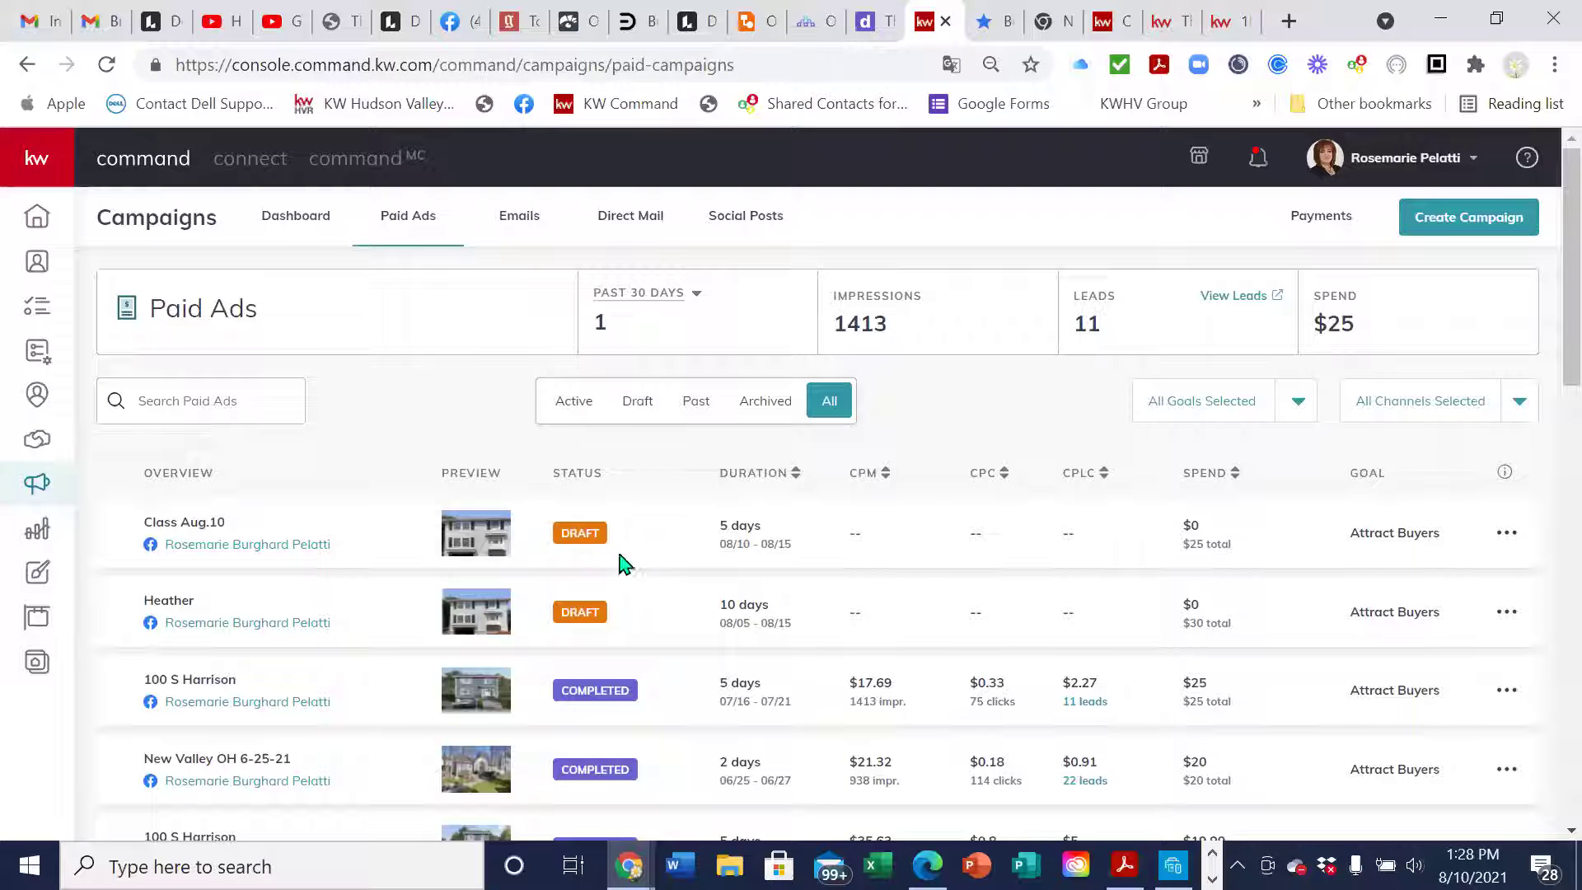
pyautogui.click(1507, 541)
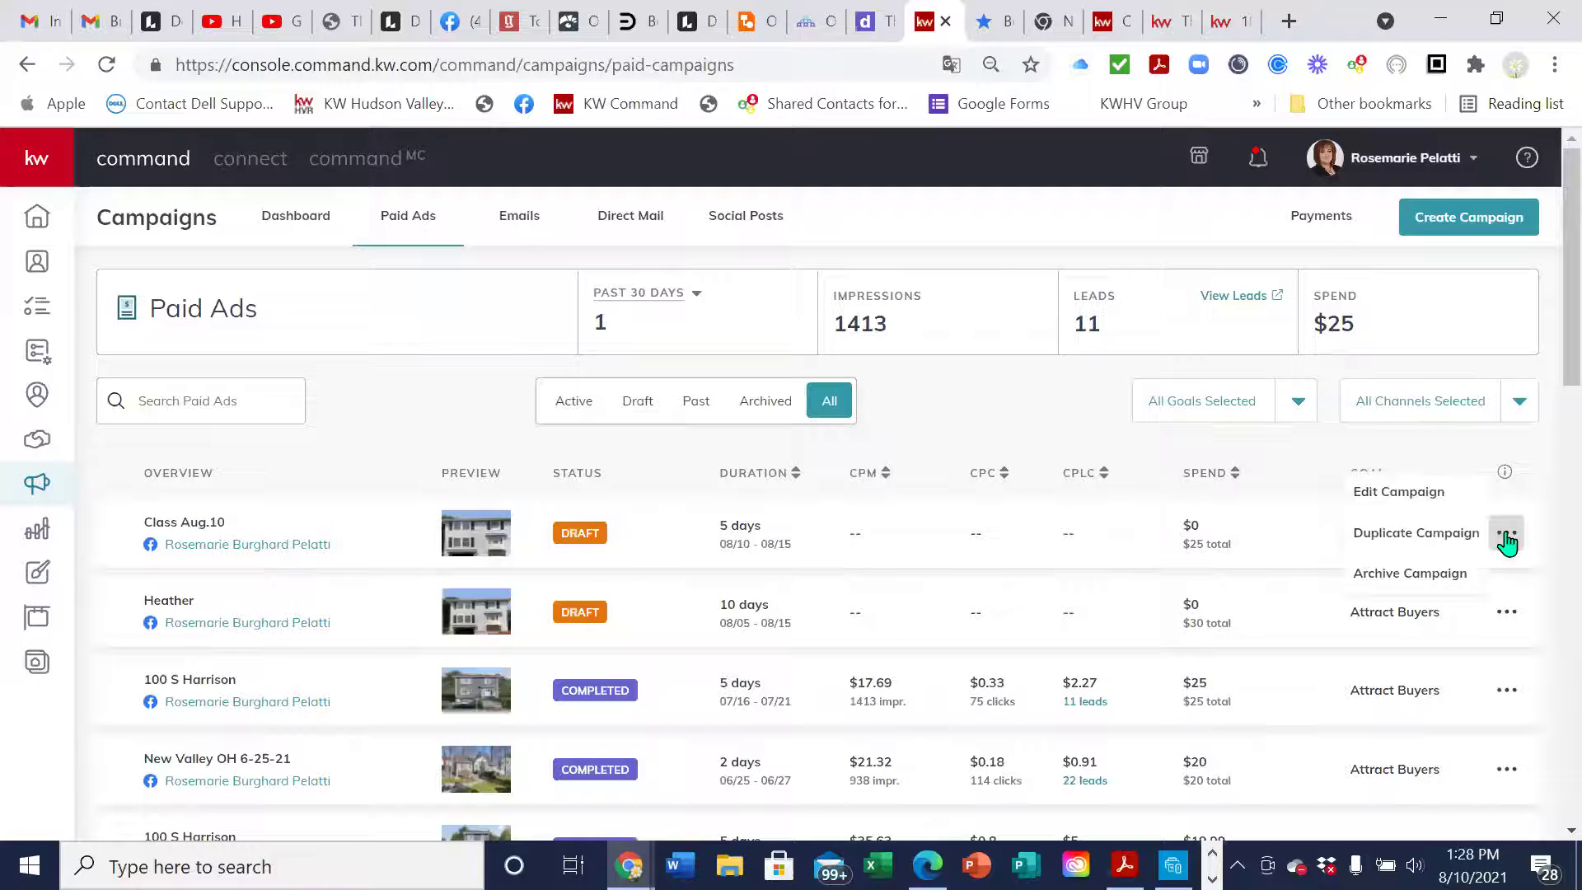
pyautogui.click(1438, 536)
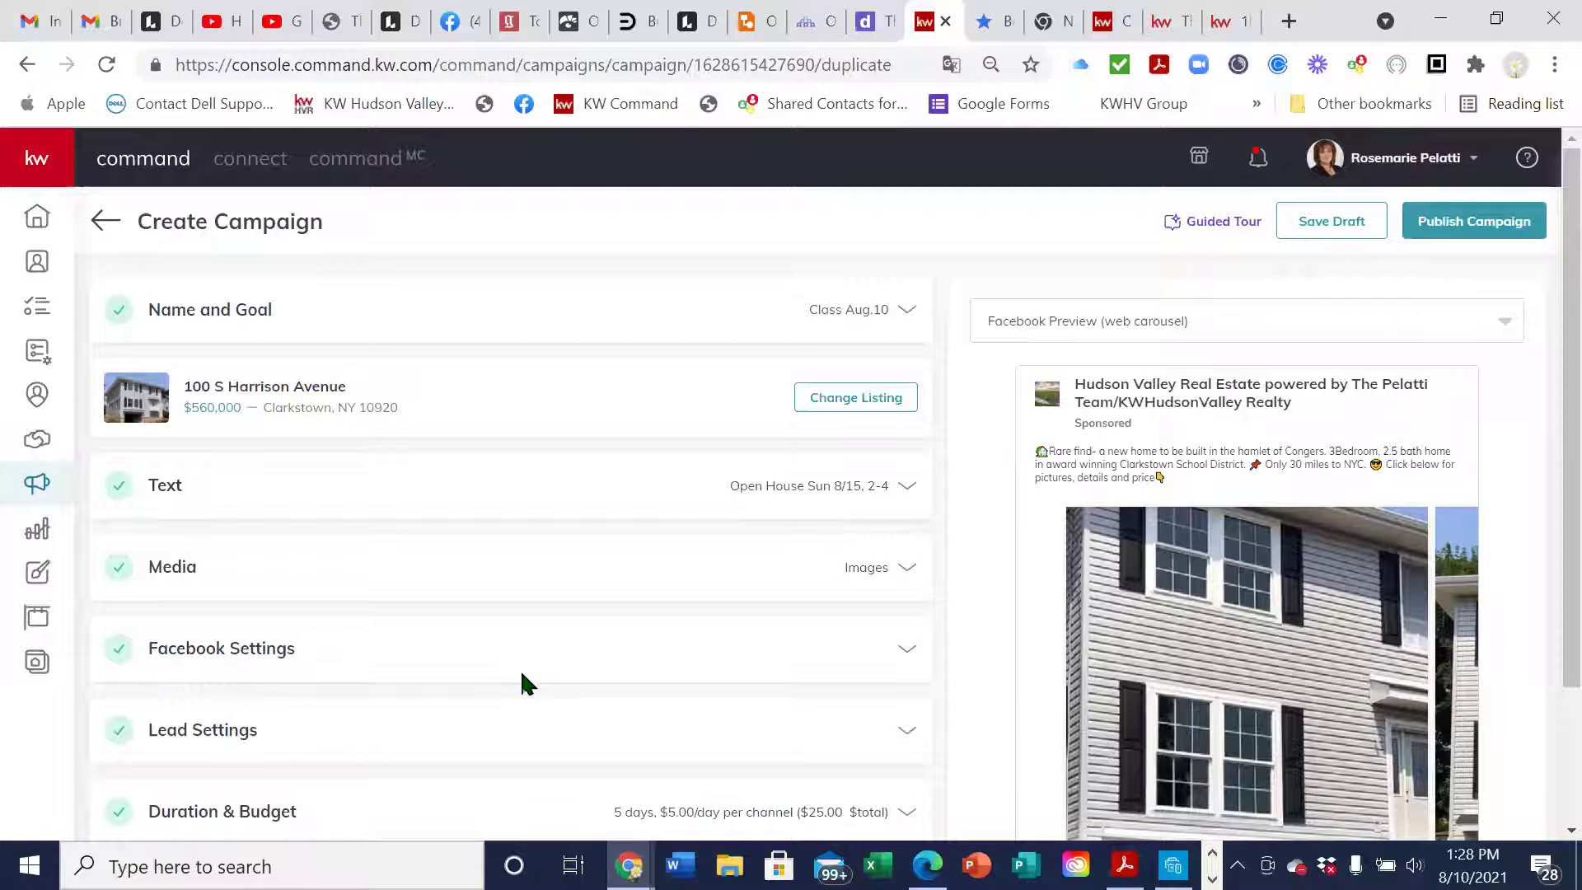
# - Leave the campaign copy without saving, then check the notifications panel
pyautogui.click(119, 224)
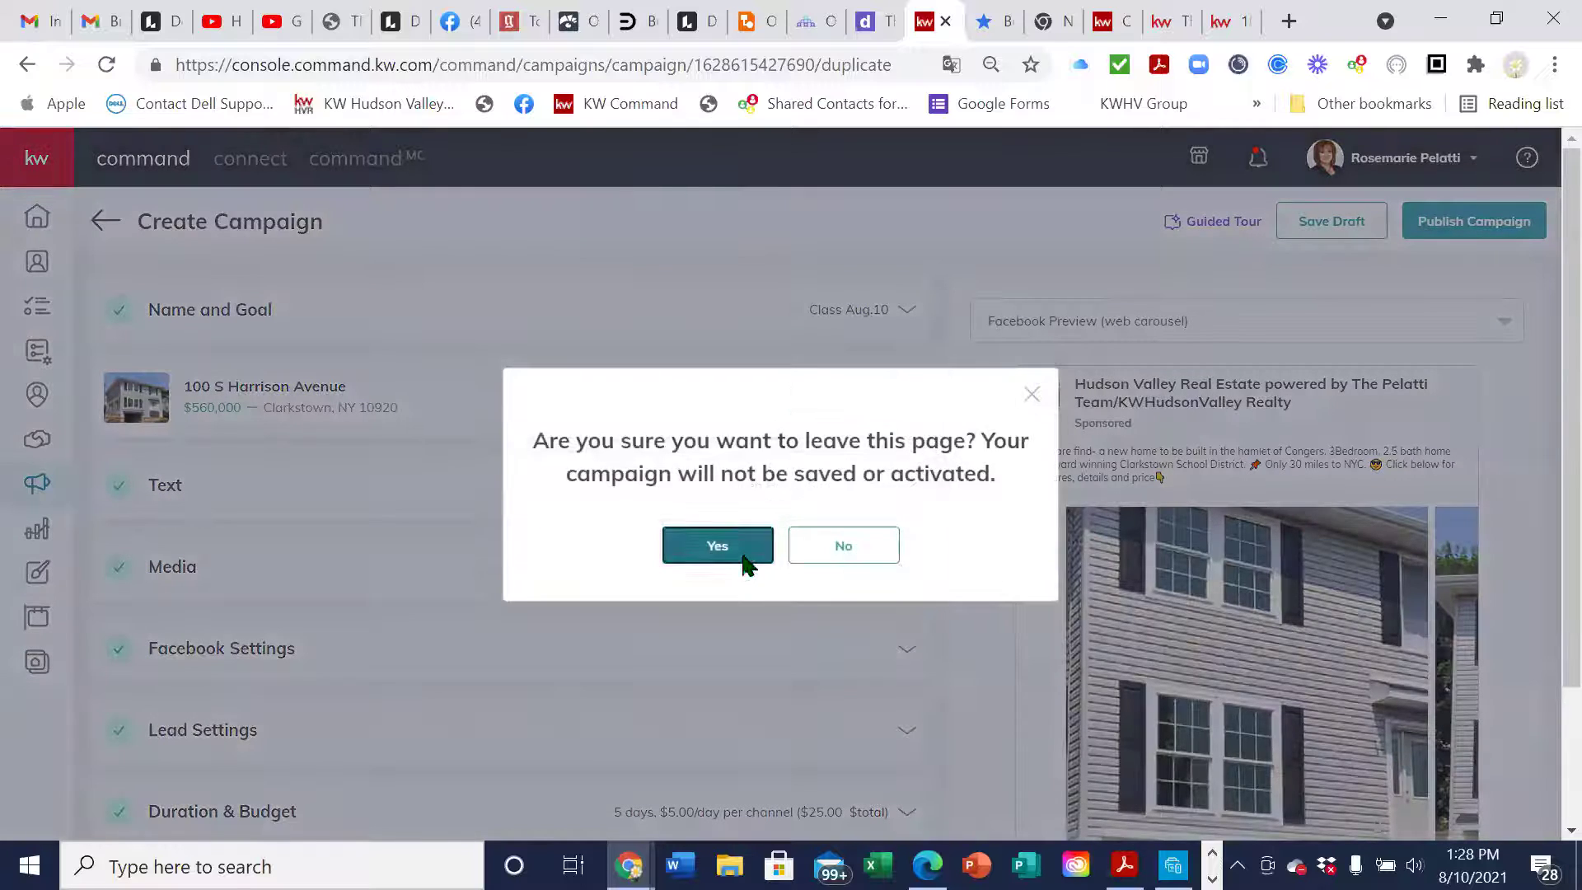
pyautogui.click(746, 563)
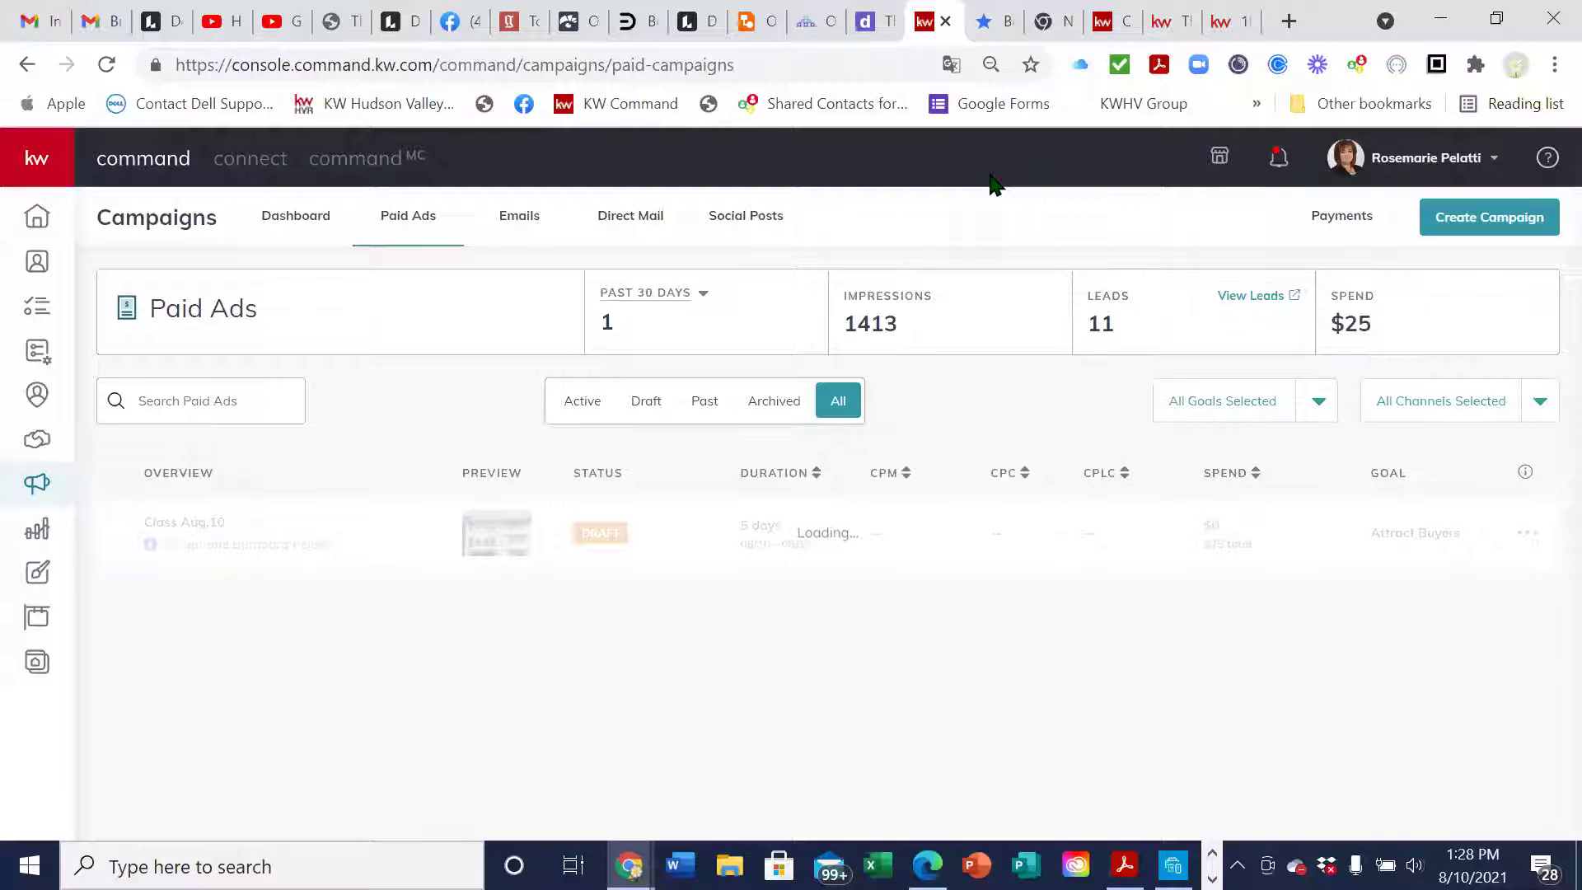
pyautogui.click(1259, 161)
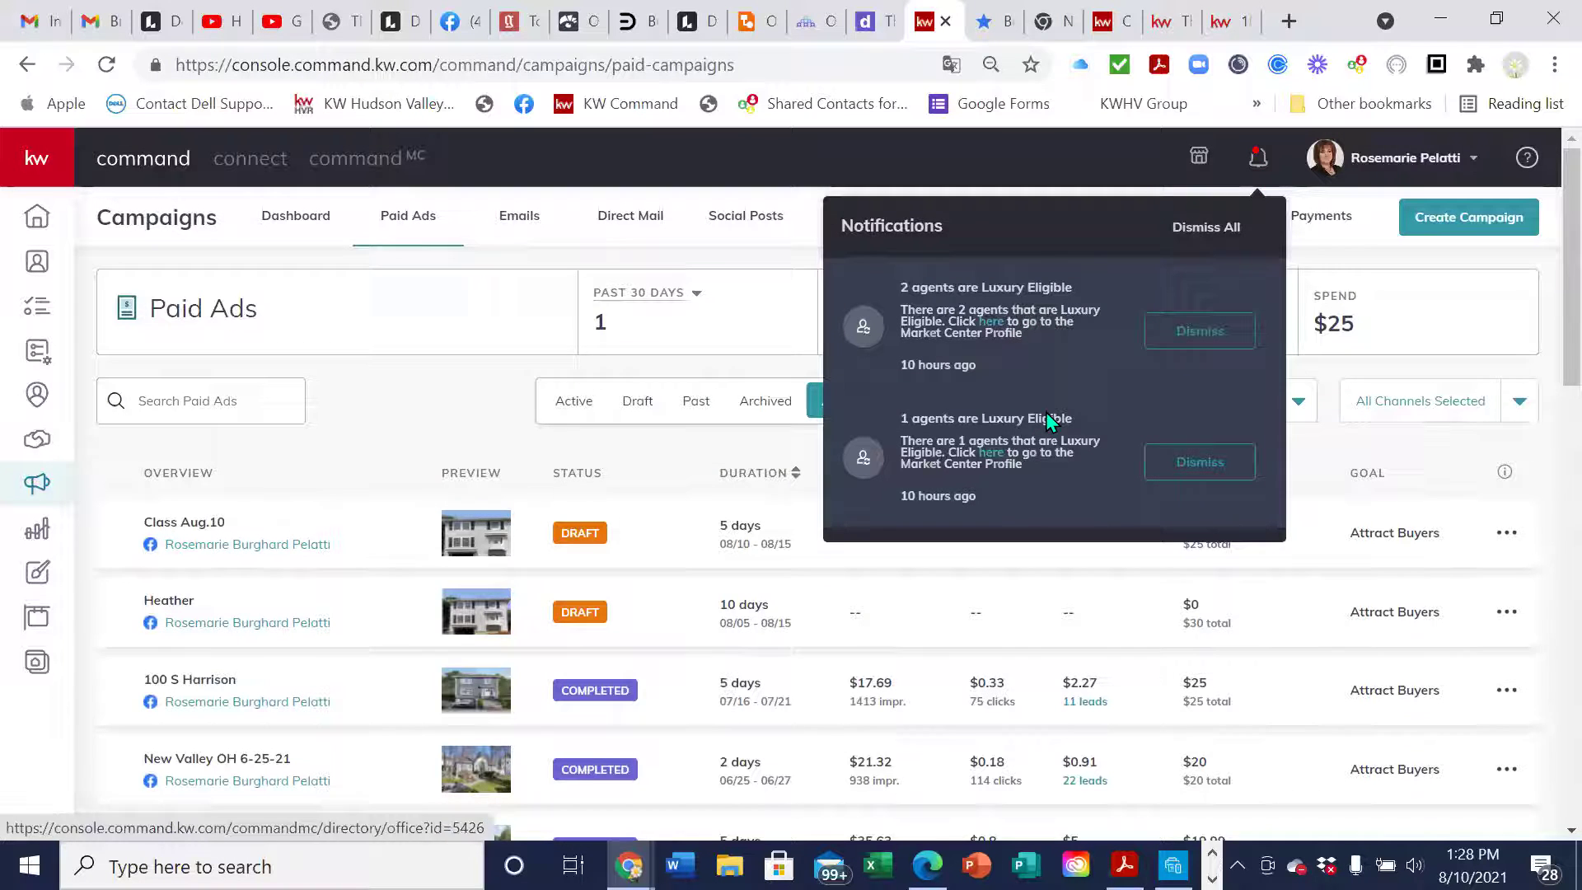
pyautogui.scroll(-3, 1046, 418)
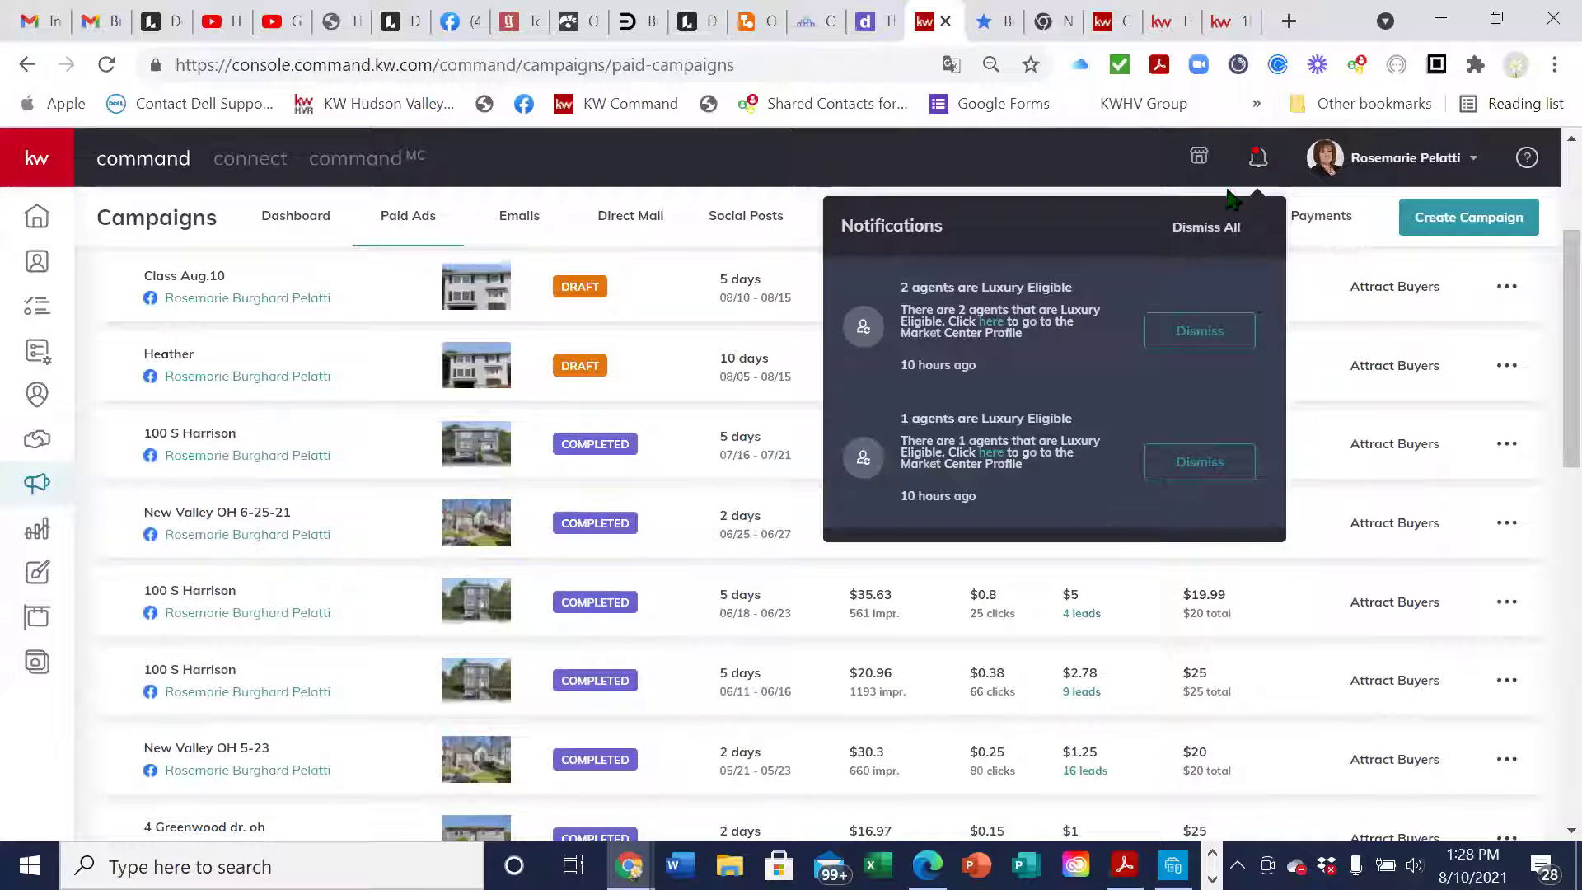
pyautogui.scroll(3, 555, 660)
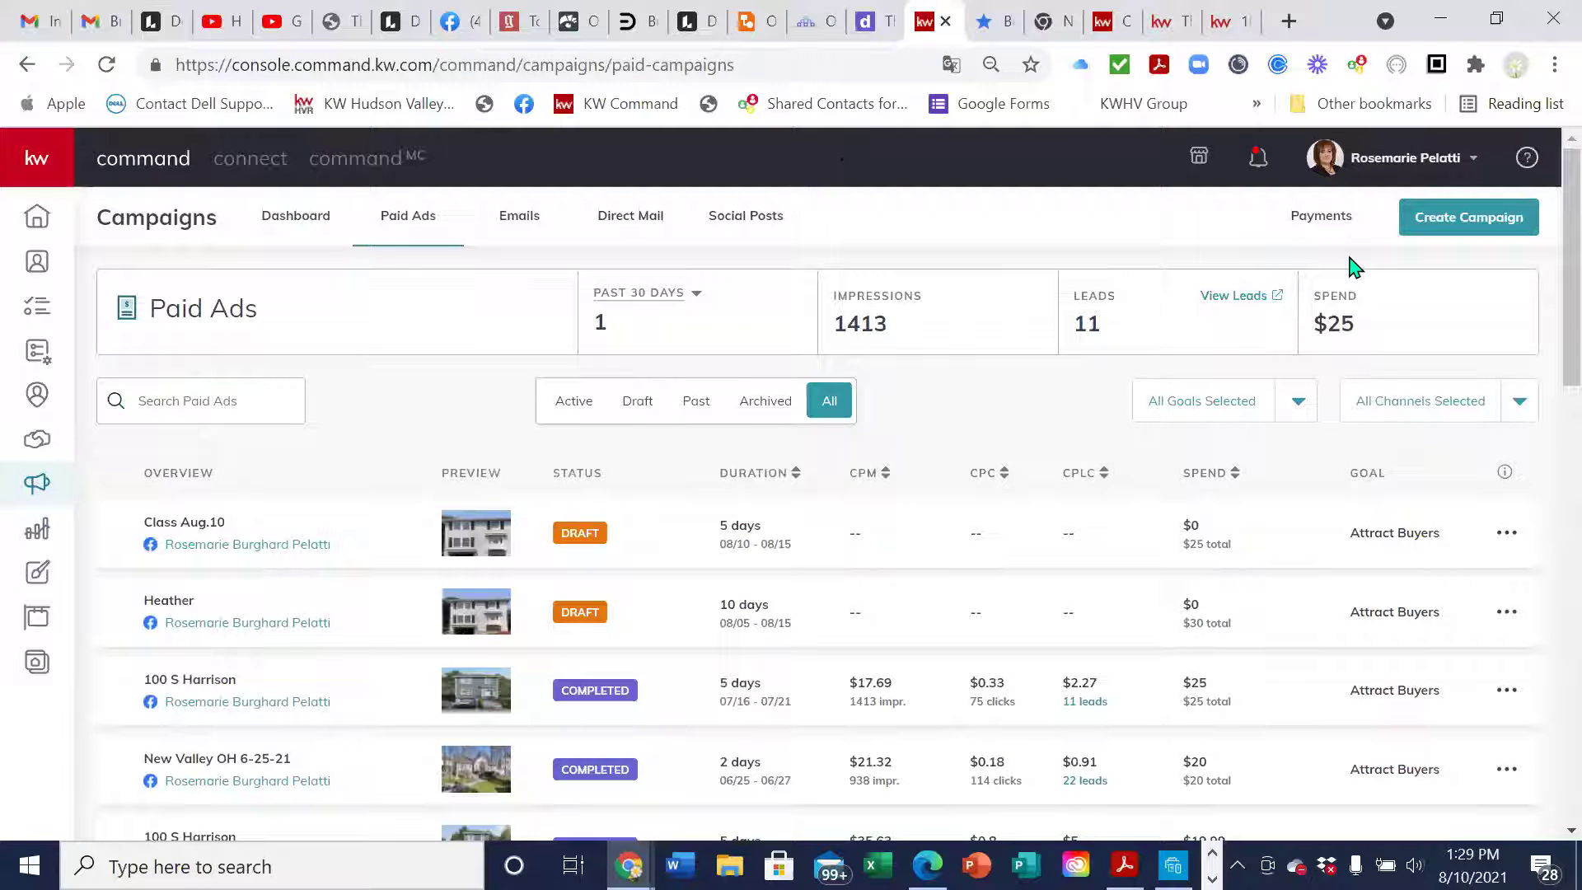
# - Switch to the team account and scroll its Settings integrations down to Messaging/Twilio
pyautogui.click(1402, 165)
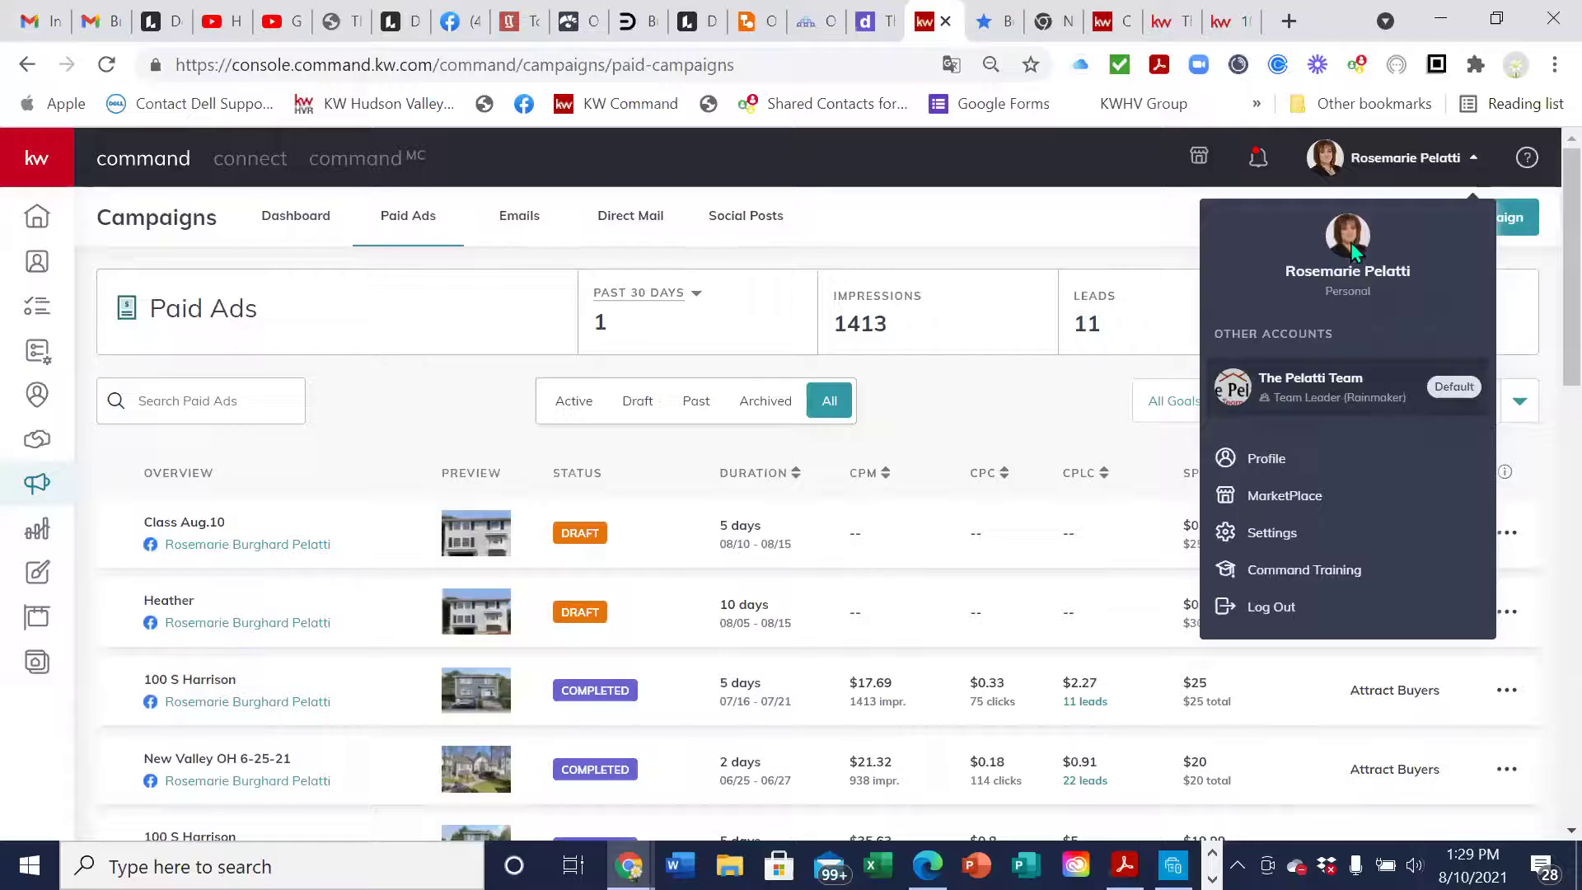
pyautogui.click(1310, 383)
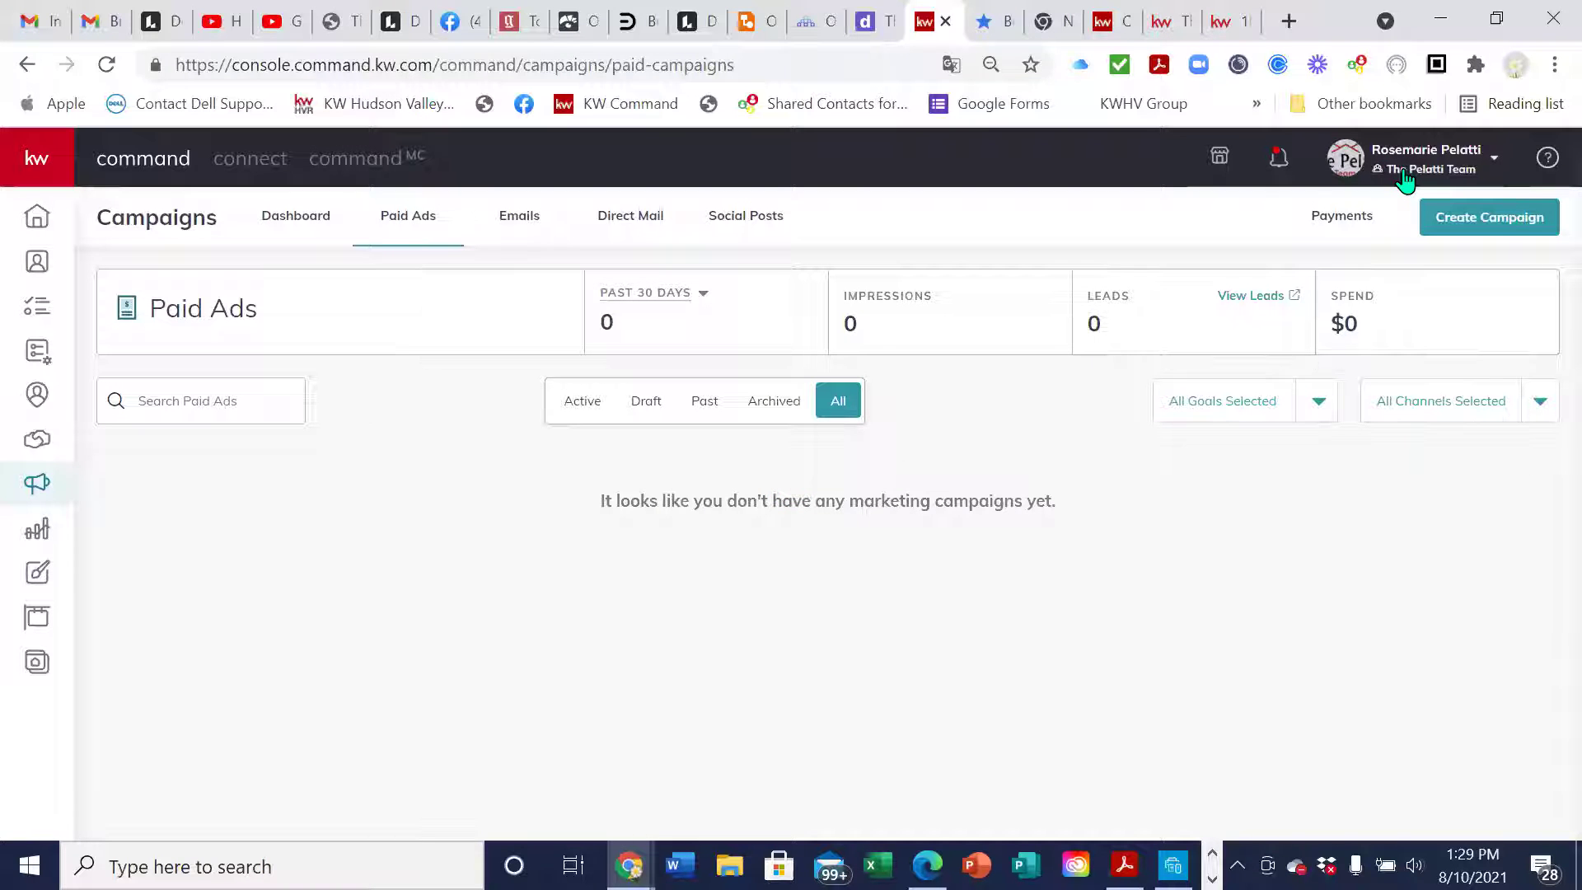
pyautogui.click(1405, 179)
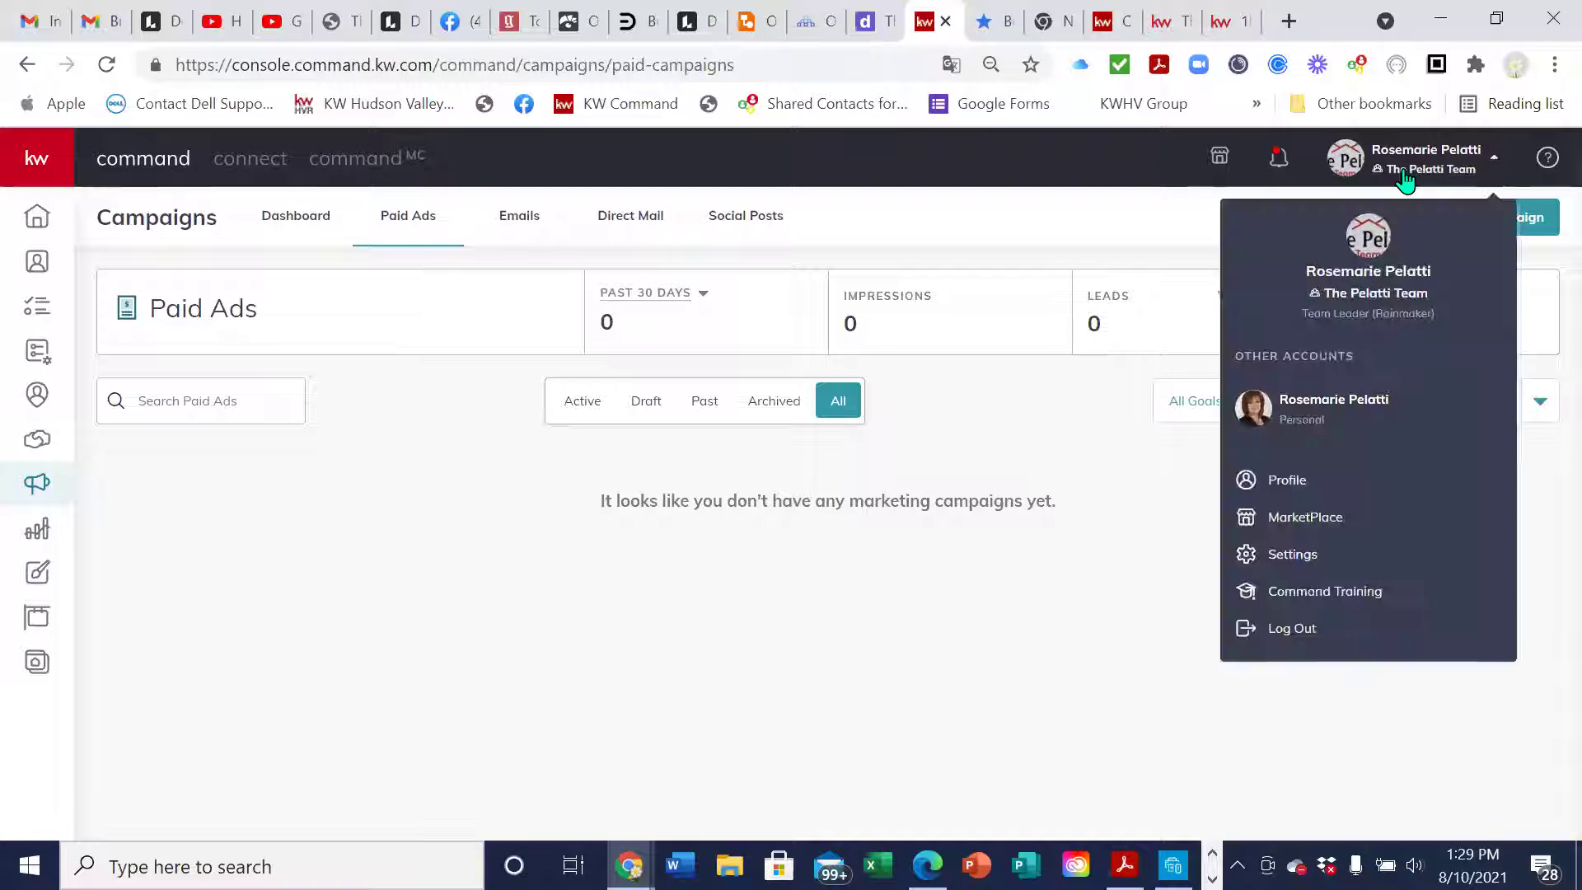
pyautogui.click(1360, 560)
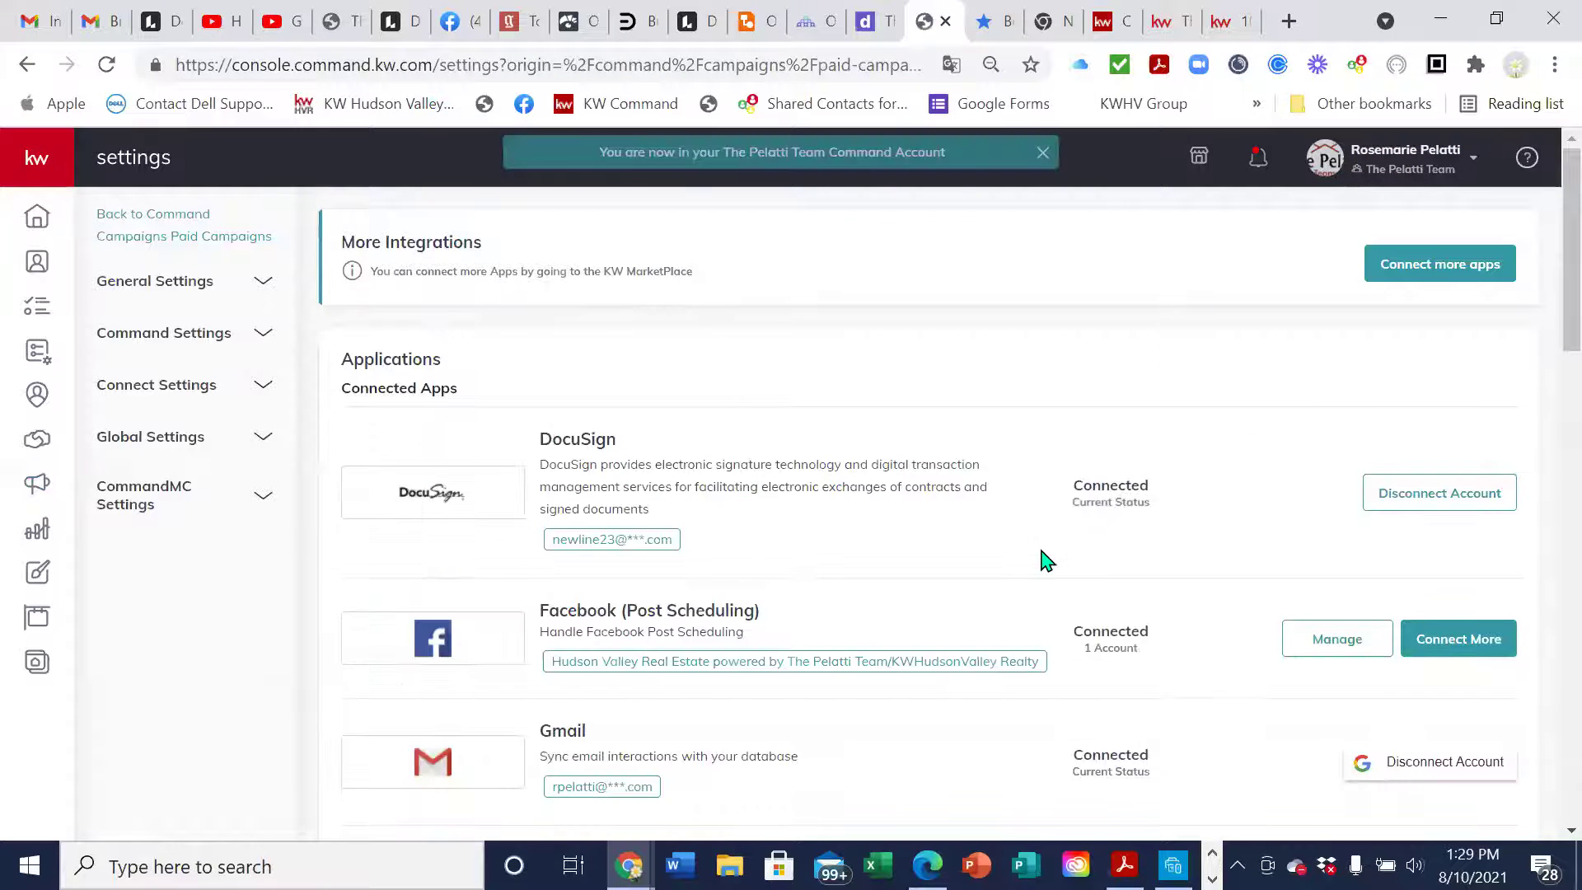
pyautogui.scroll(-8, 1045, 560)
pyautogui.scroll(-5, 1045, 623)
pyautogui.scroll(-7, 1045, 623)
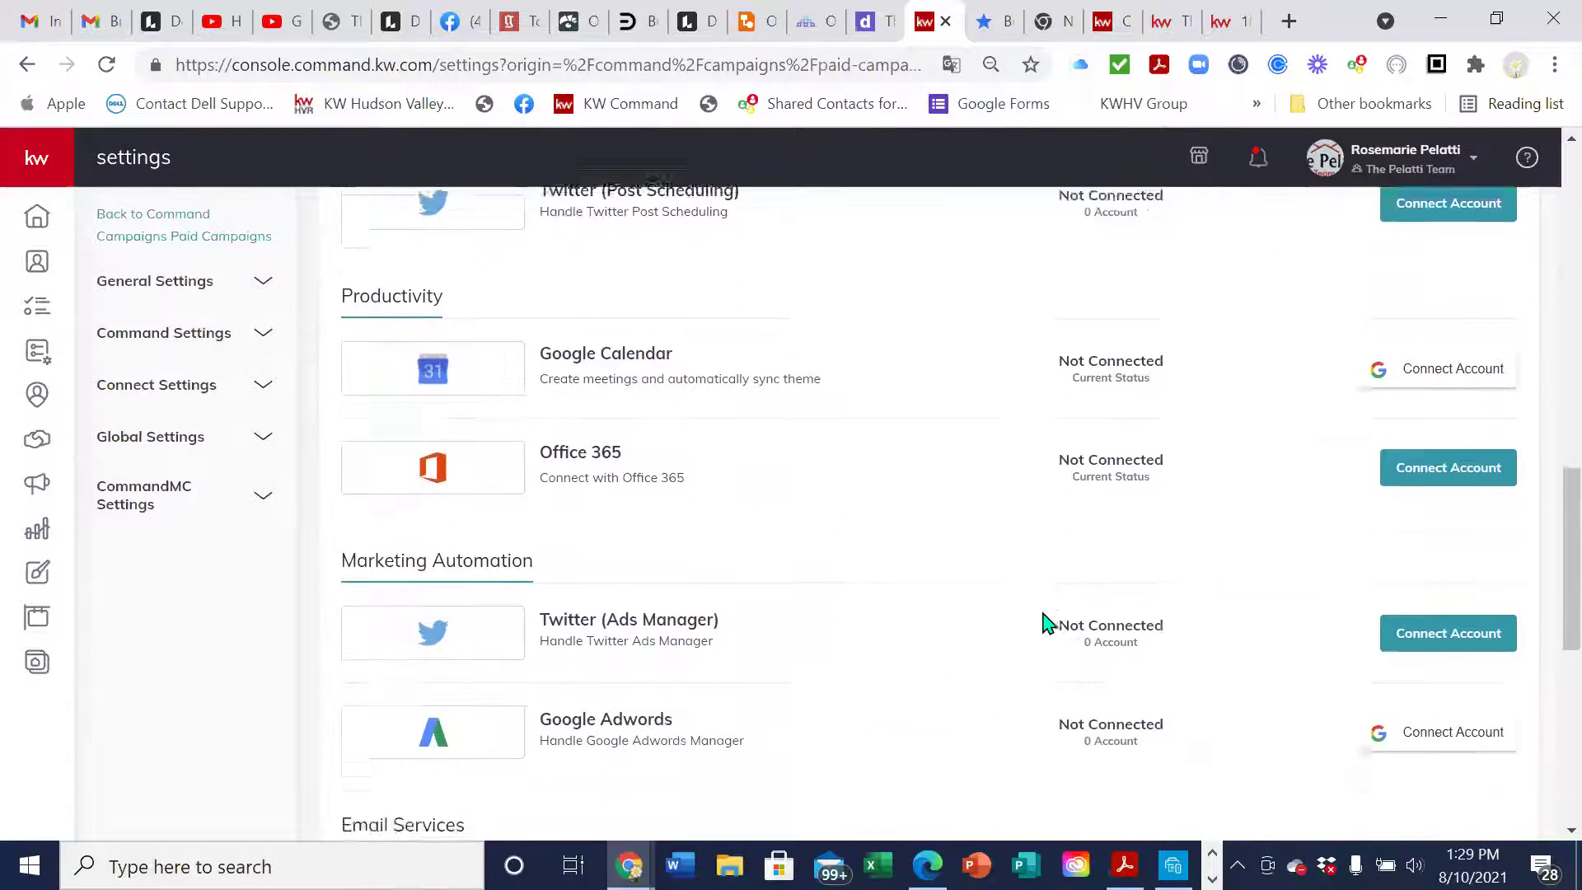
pyautogui.scroll(-8, 1044, 622)
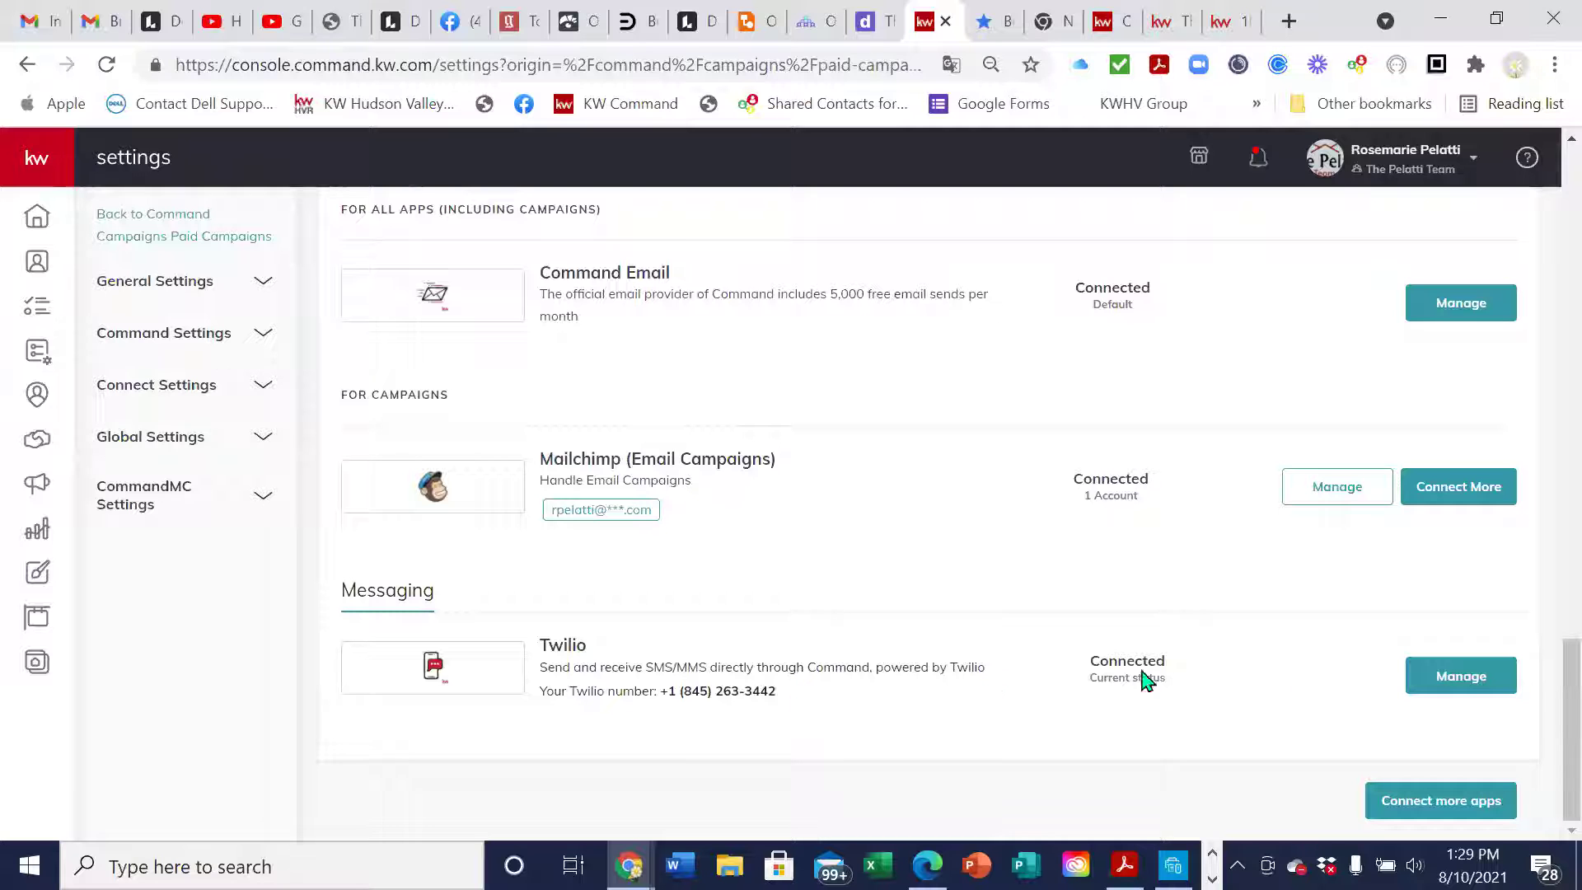
# - Review the Twilio account's credit usage details, then close them
pyautogui.click(1435, 671)
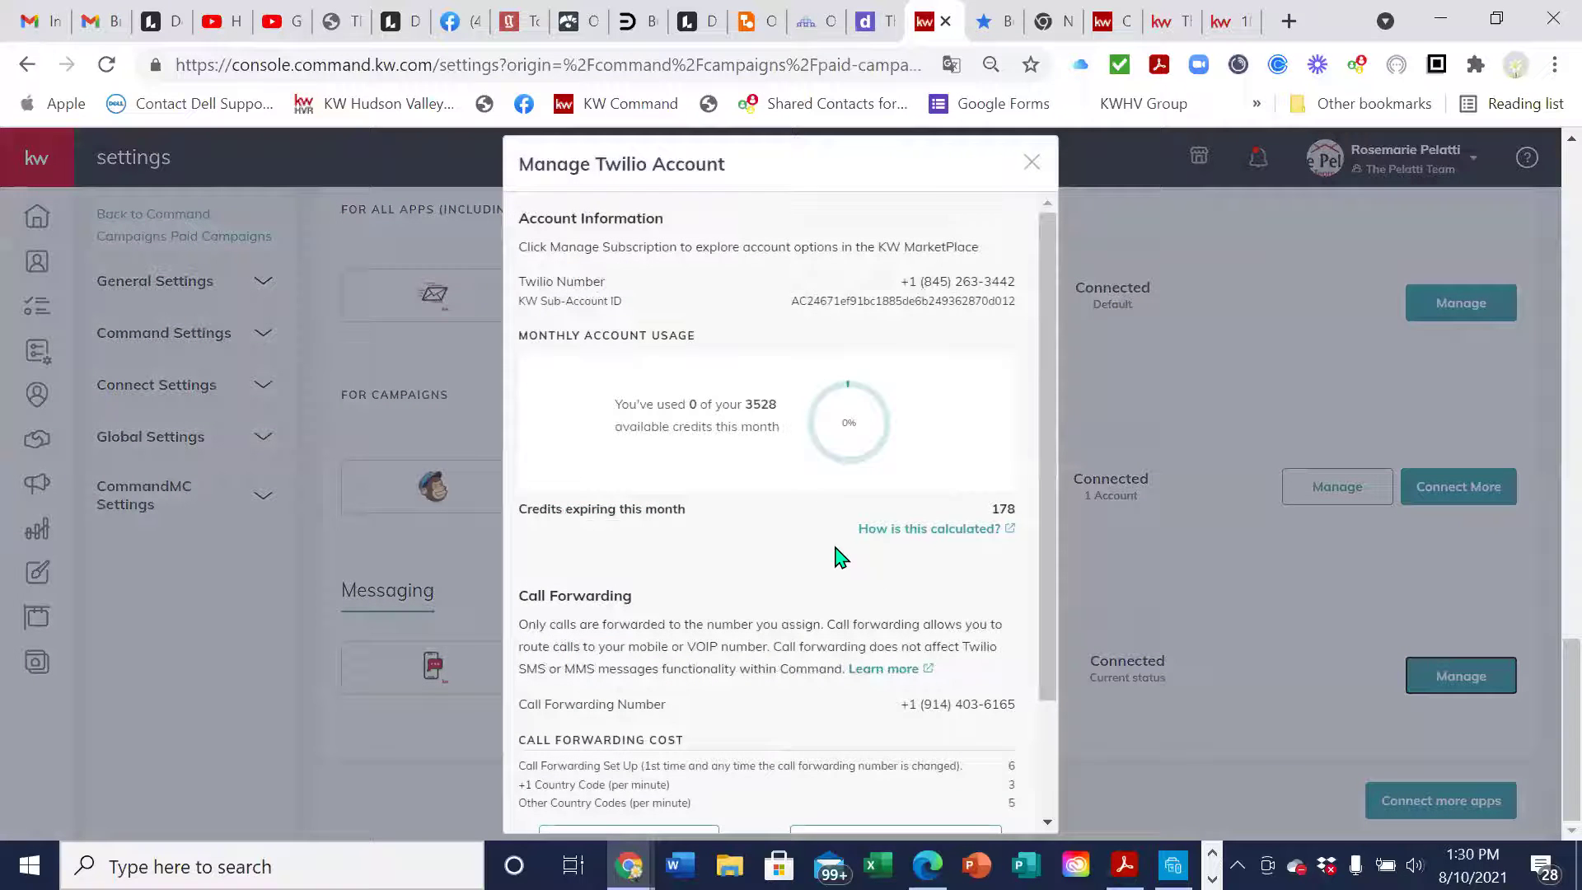
pyautogui.scroll(-3, 836, 556)
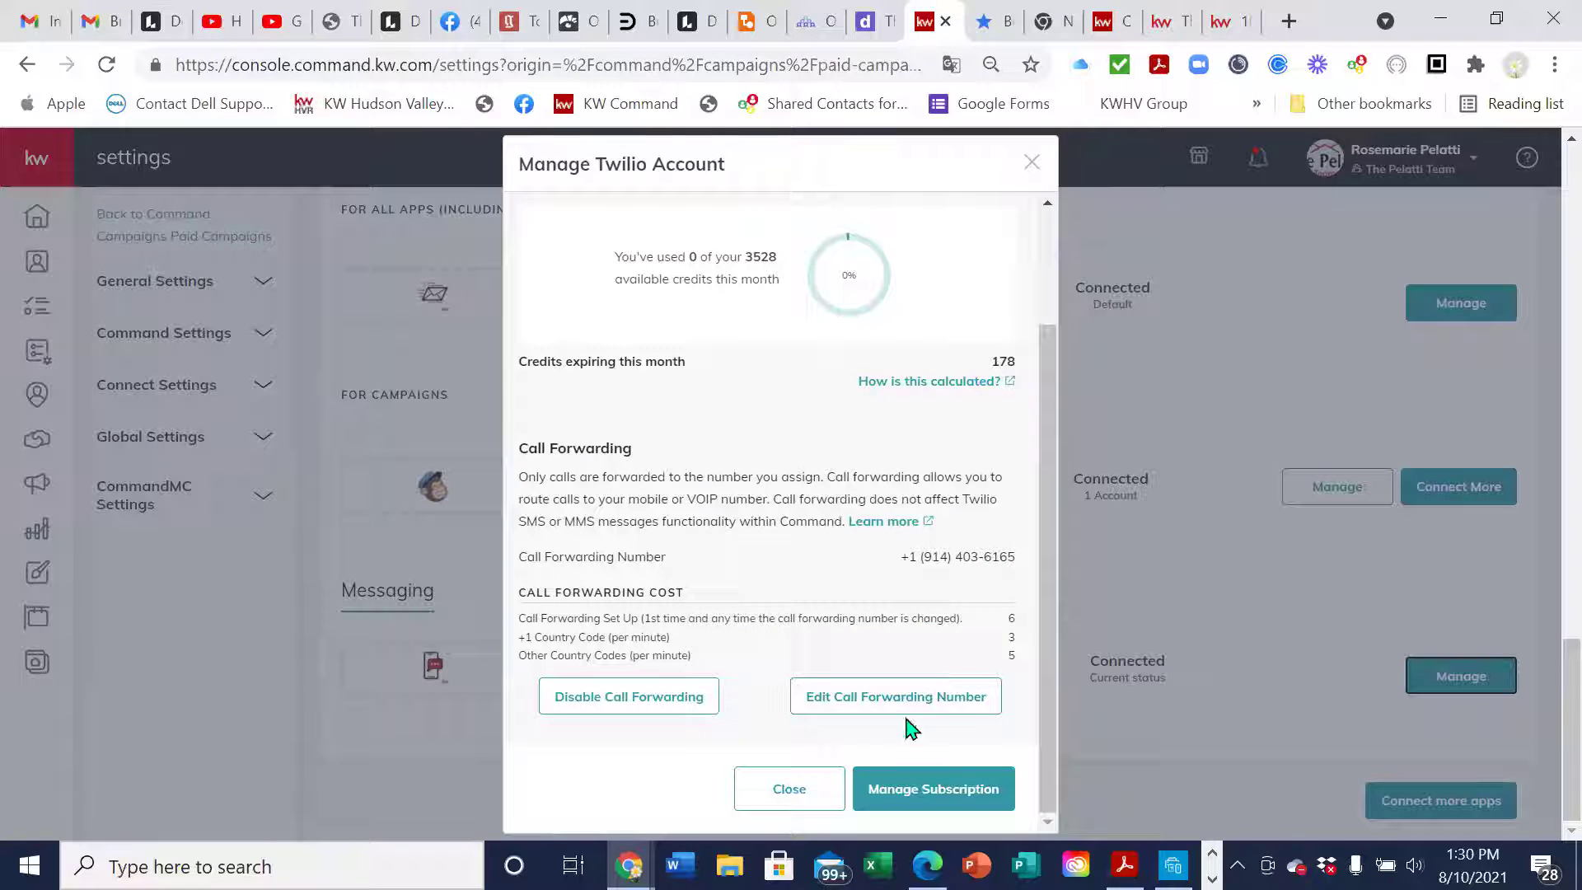
pyautogui.click(827, 792)
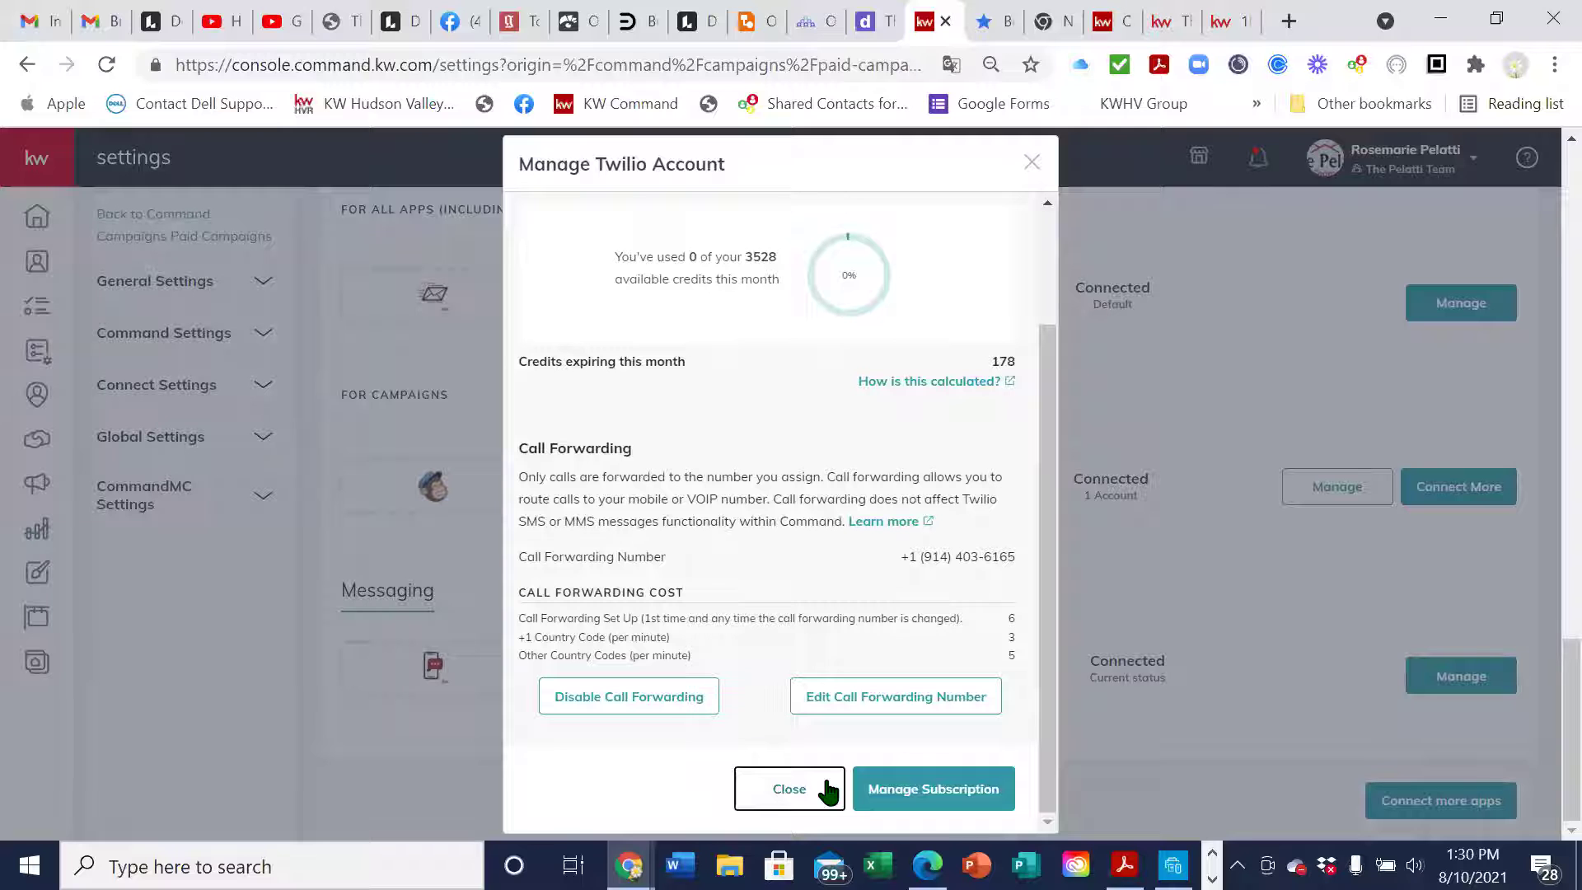
pyautogui.click(827, 792)
pyautogui.scroll(2, 1135, 621)
pyautogui.scroll(-2, 1090, 430)
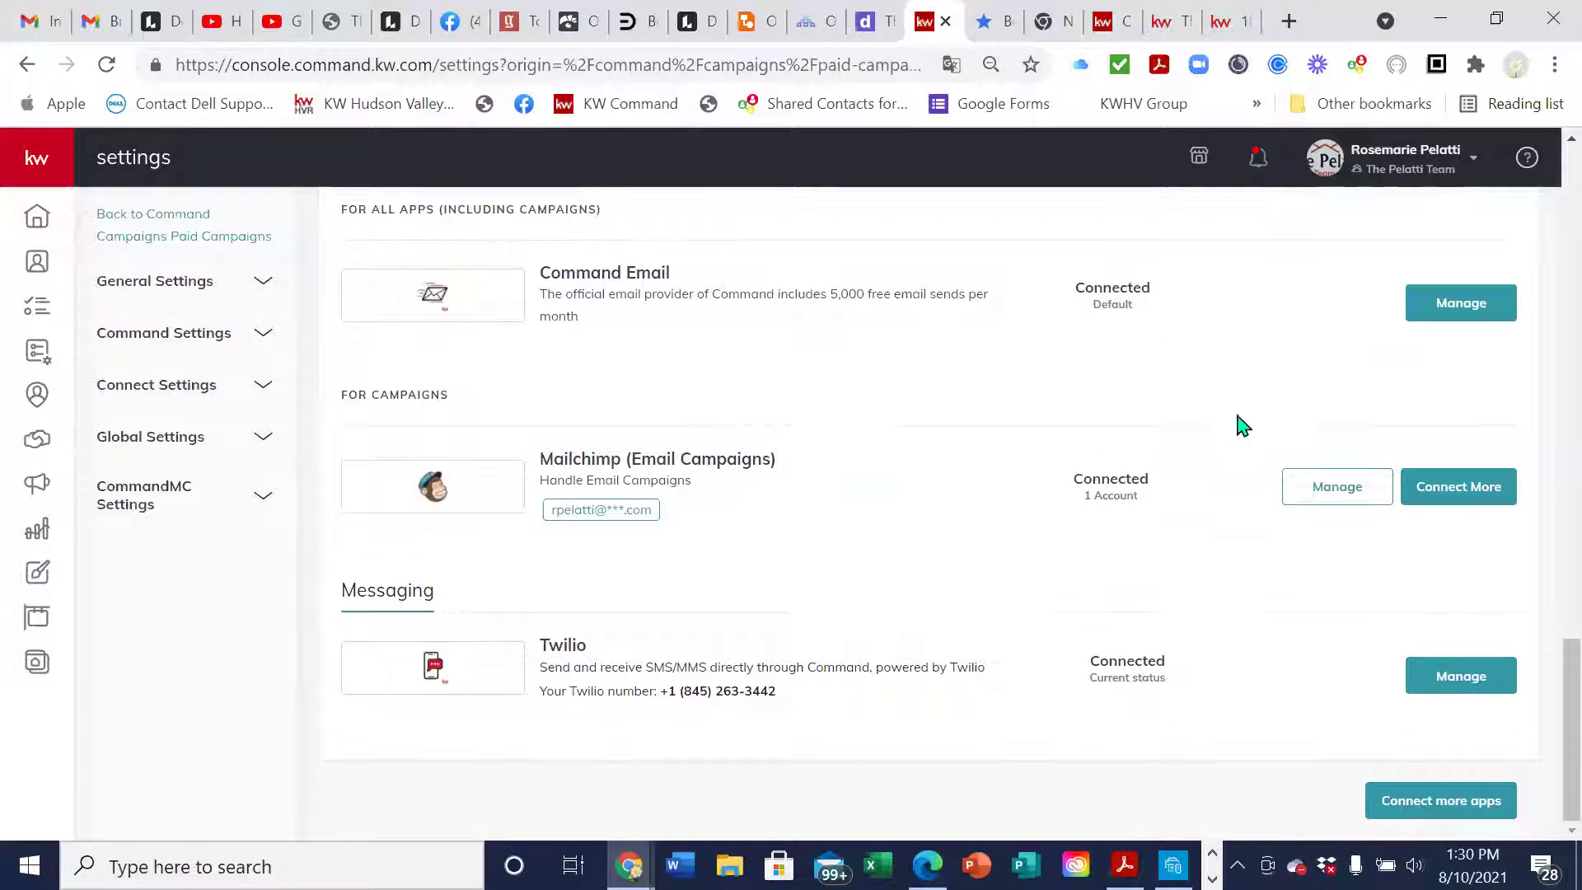
pyautogui.scroll(2, 1208, 472)
pyautogui.scroll(-2, 1450, 664)
# - Reopen the Twilio details and go to Manage Subscription in KW Marketplace
pyautogui.click(1447, 689)
pyautogui.scroll(-2, 1002, 478)
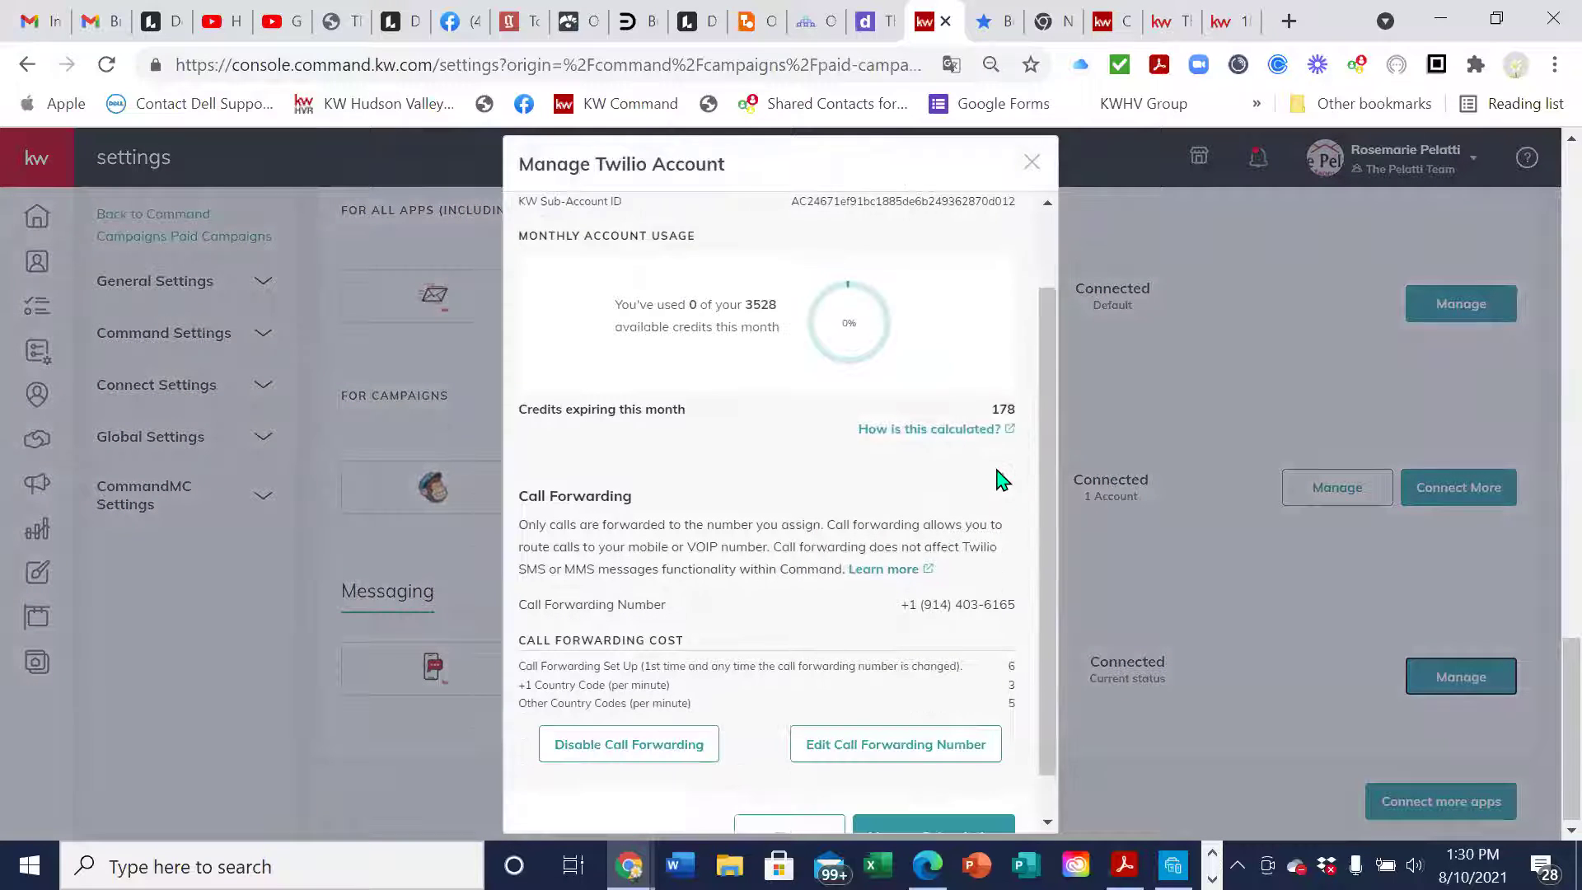
pyautogui.scroll(-1, 1001, 478)
pyautogui.click(981, 791)
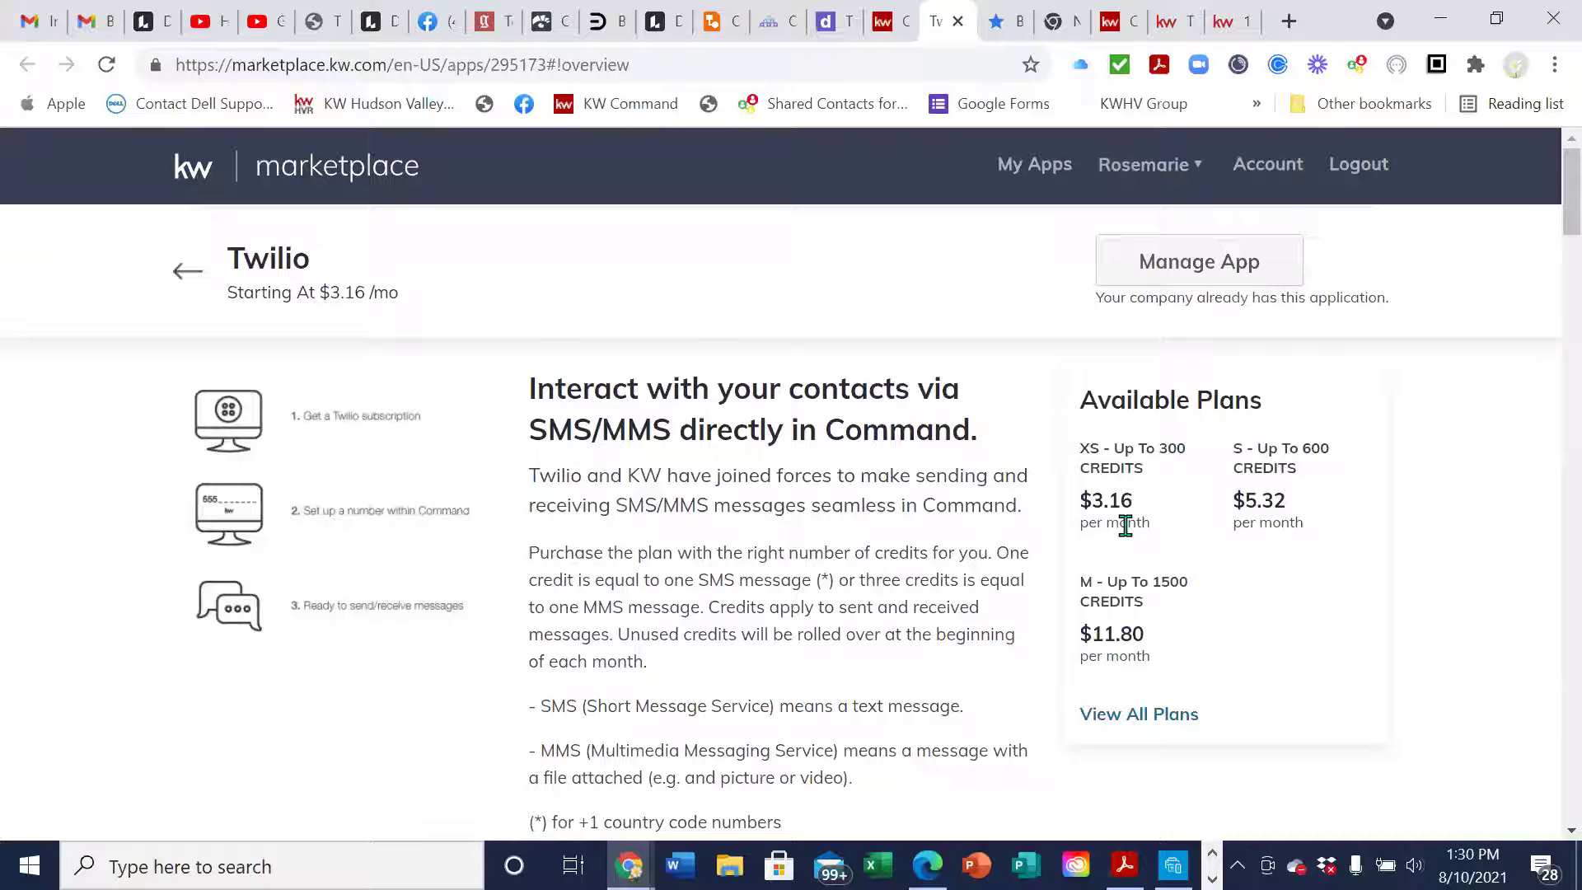
# - Close the Twilio Marketplace page to return to Command's Twilio account details
pyautogui.scroll(-5, 1129, 544)
pyautogui.scroll(5, 1123, 533)
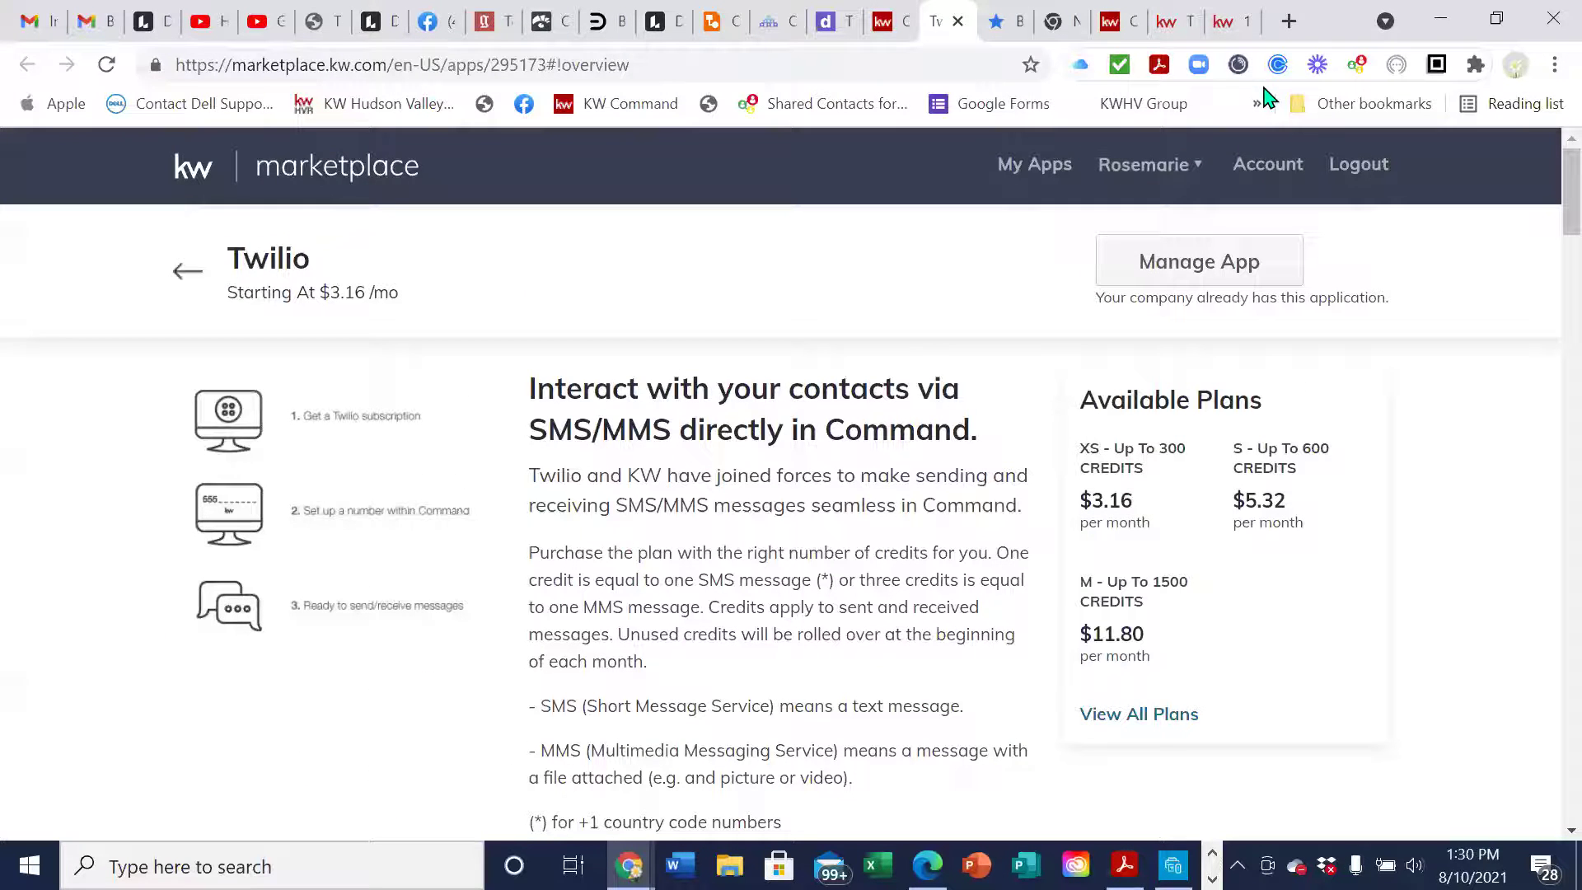
pyautogui.click(957, 22)
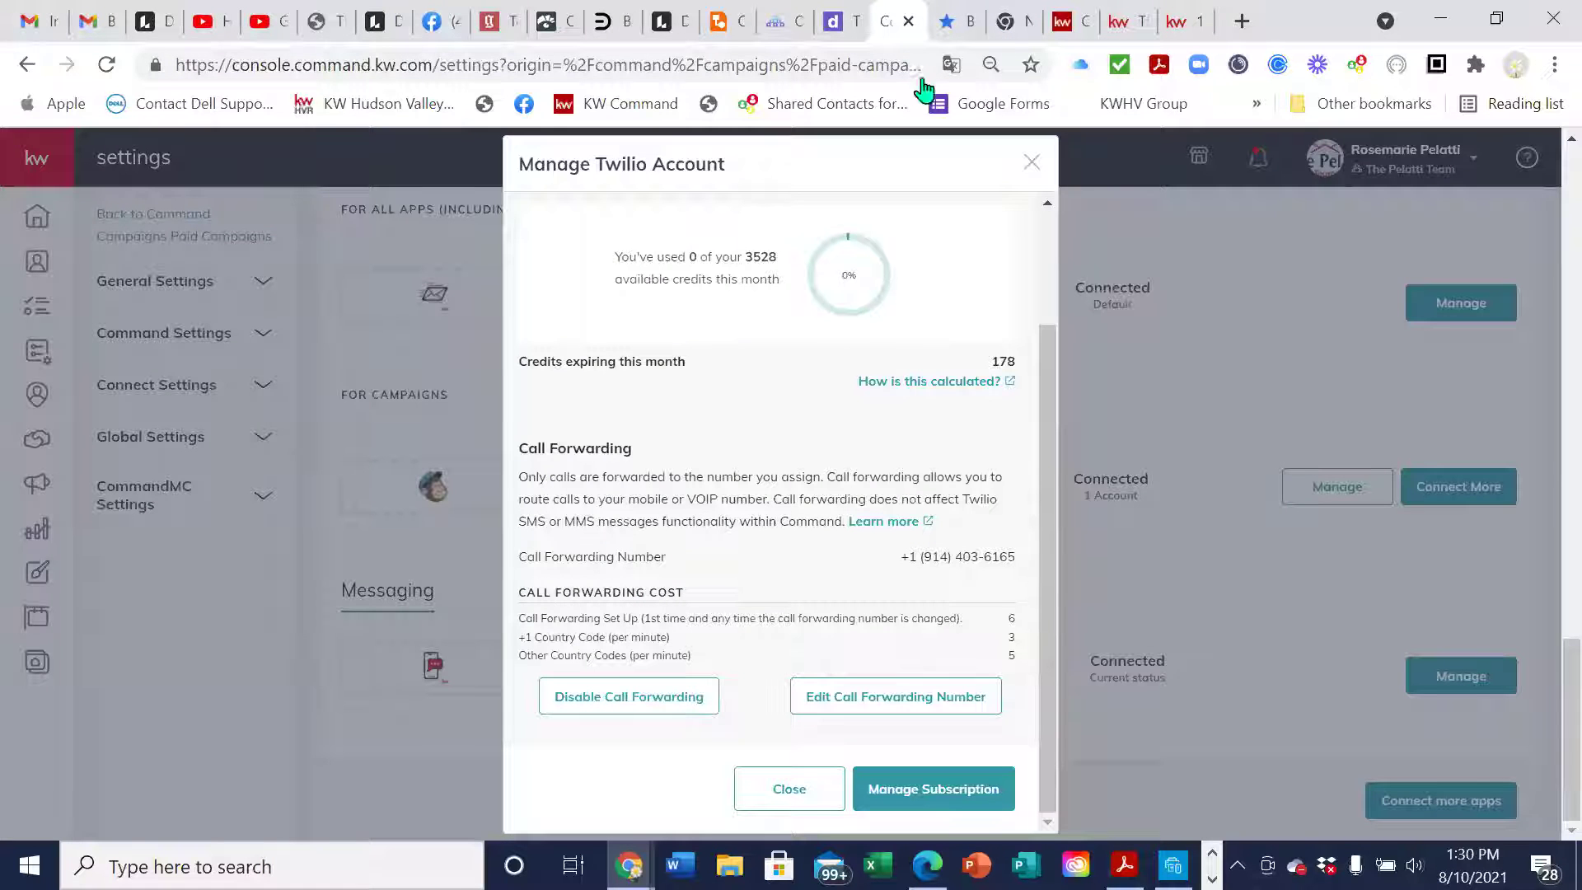
# - Dismiss the Twilio dialog and go to the SmartPlans Library of featured plans
pyautogui.press('Escape')
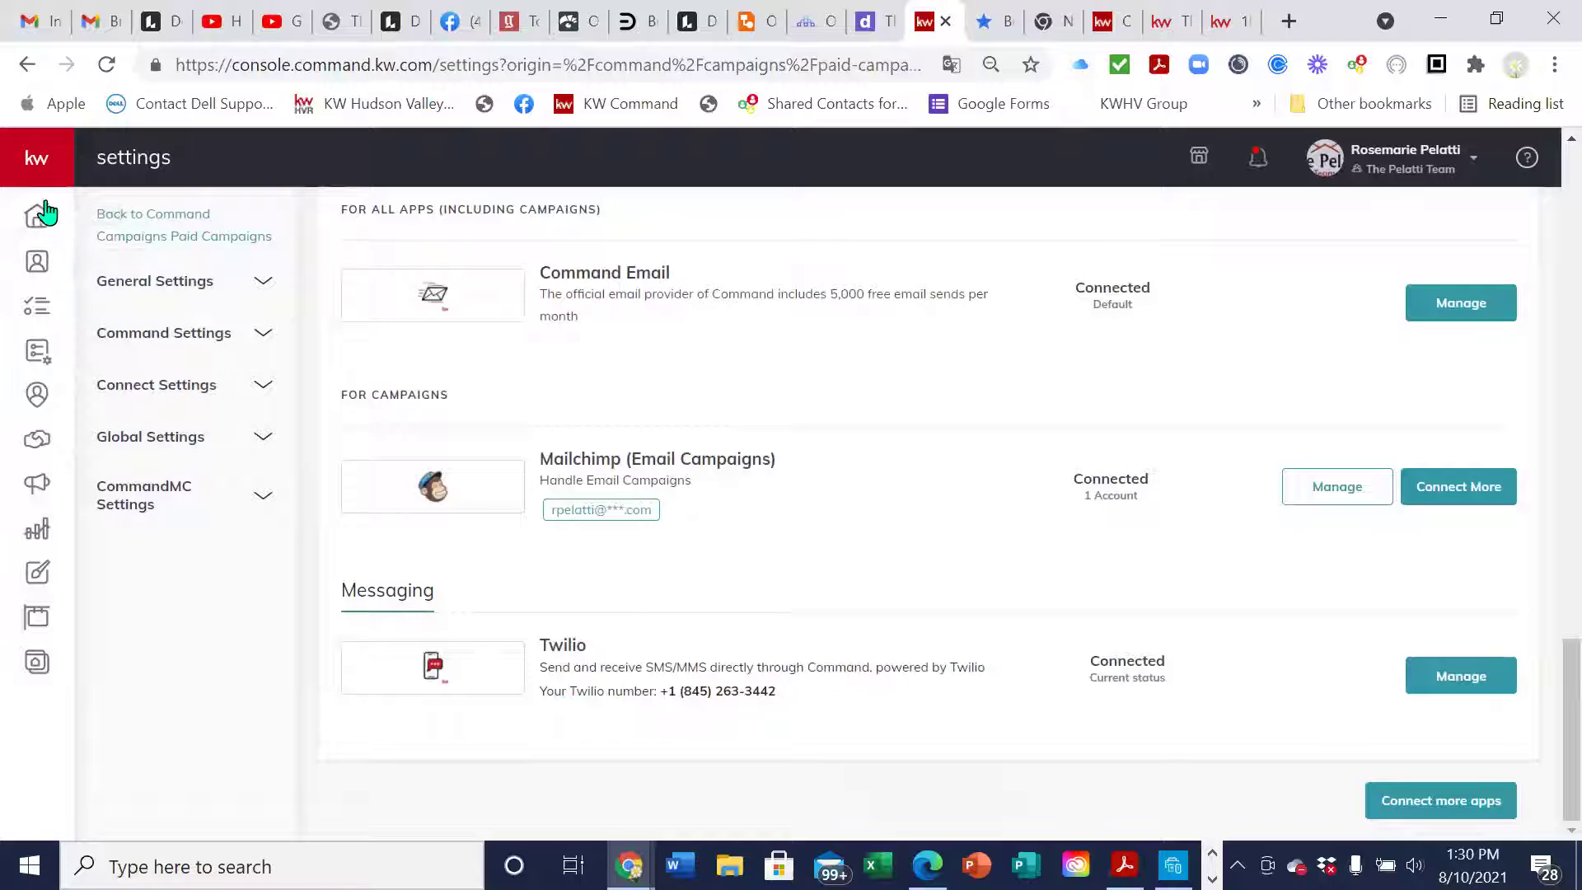
pyautogui.moveTo(123, 216)
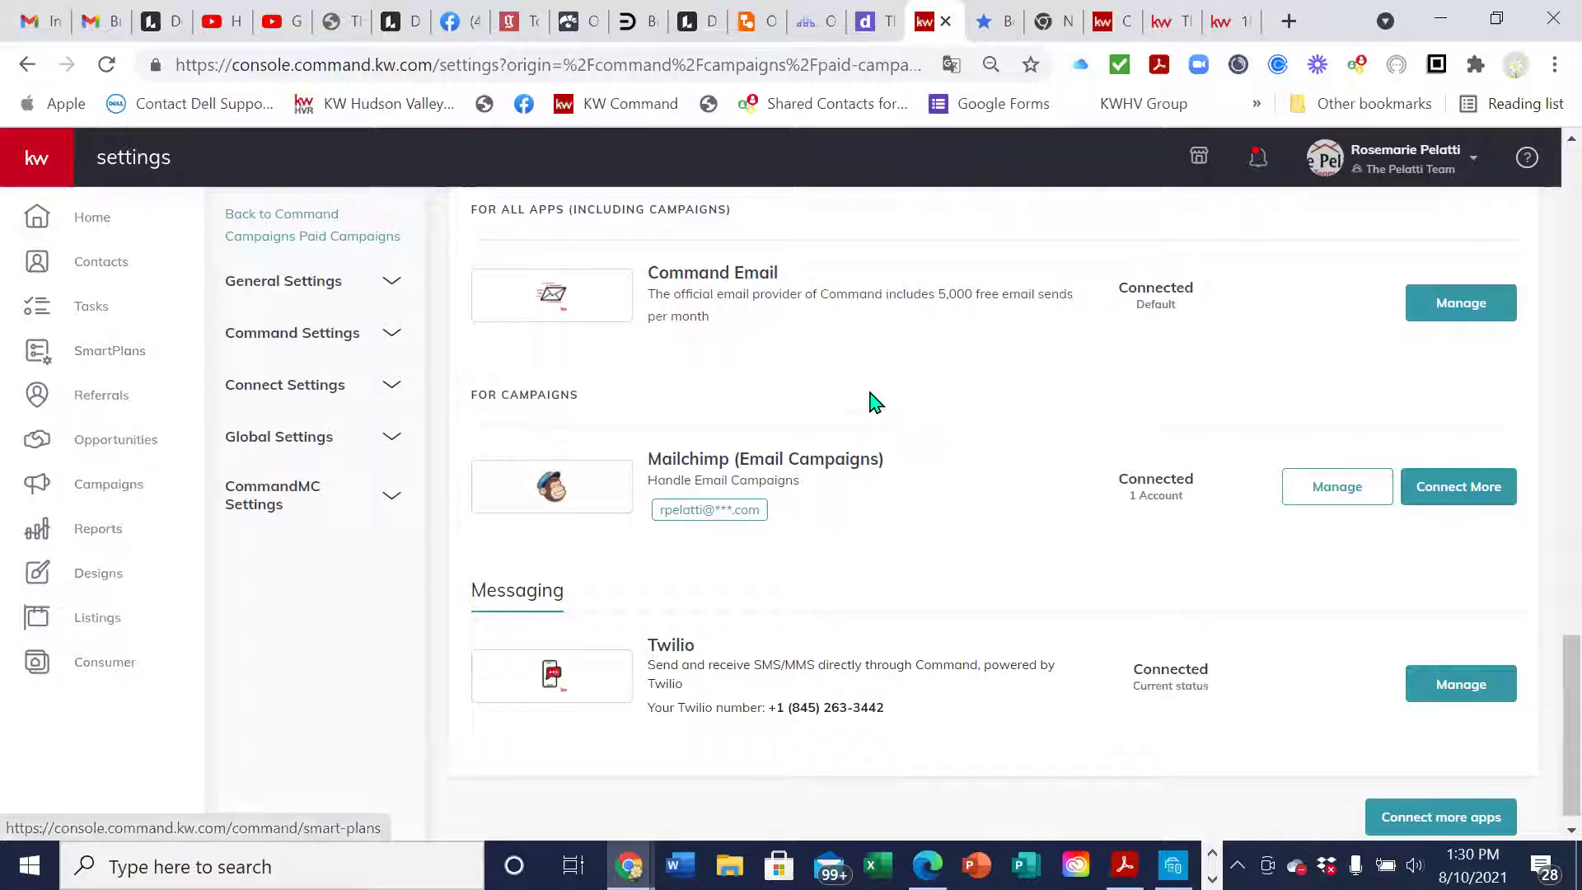
pyautogui.click(134, 360)
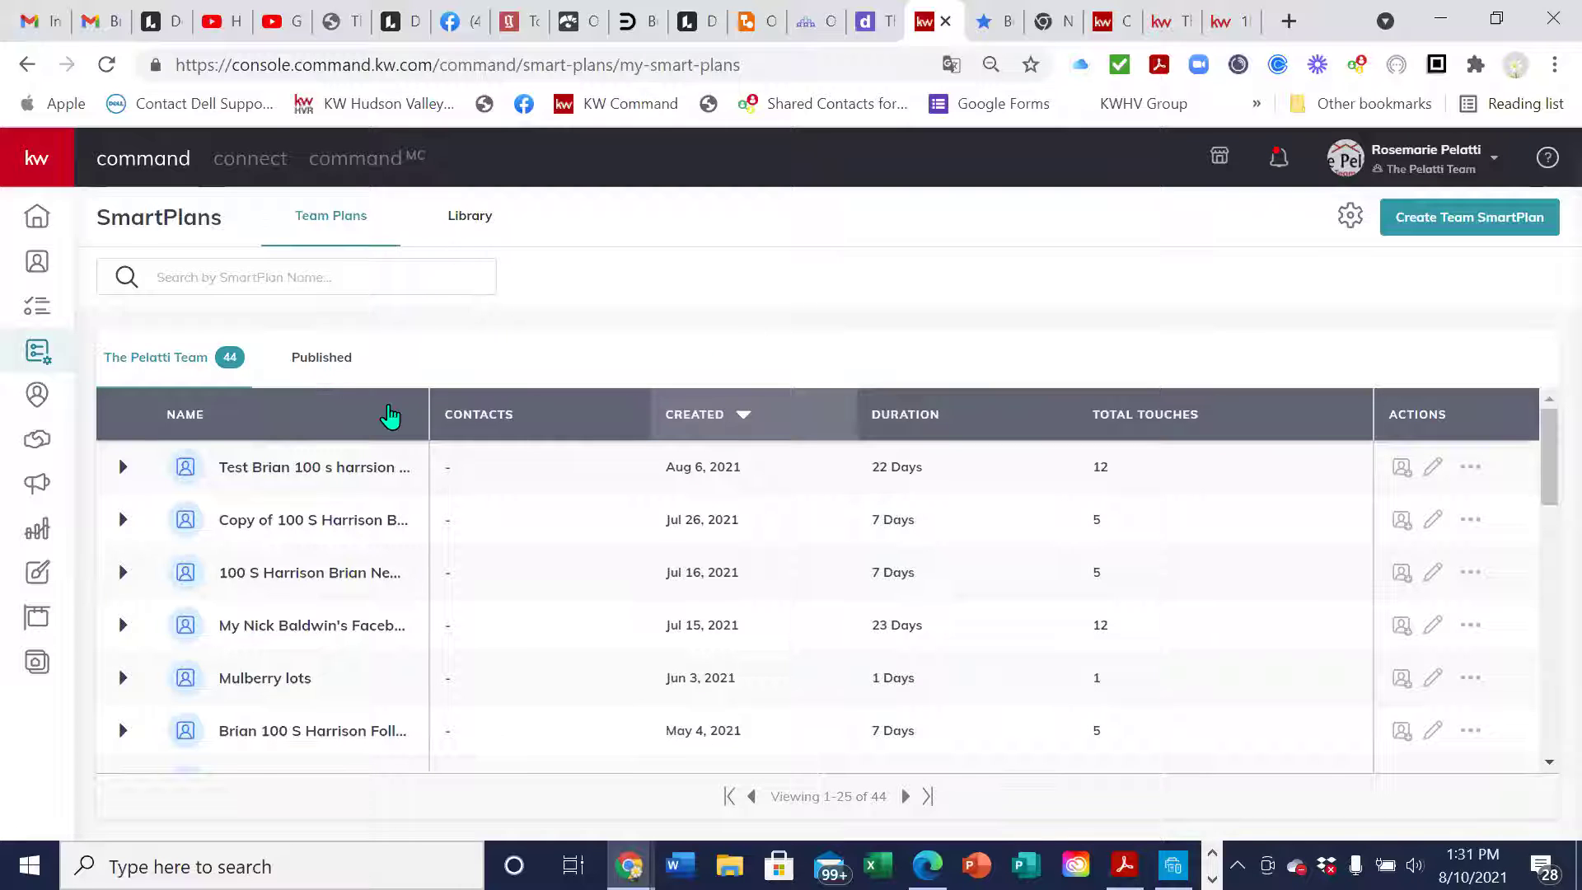
pyautogui.click(473, 221)
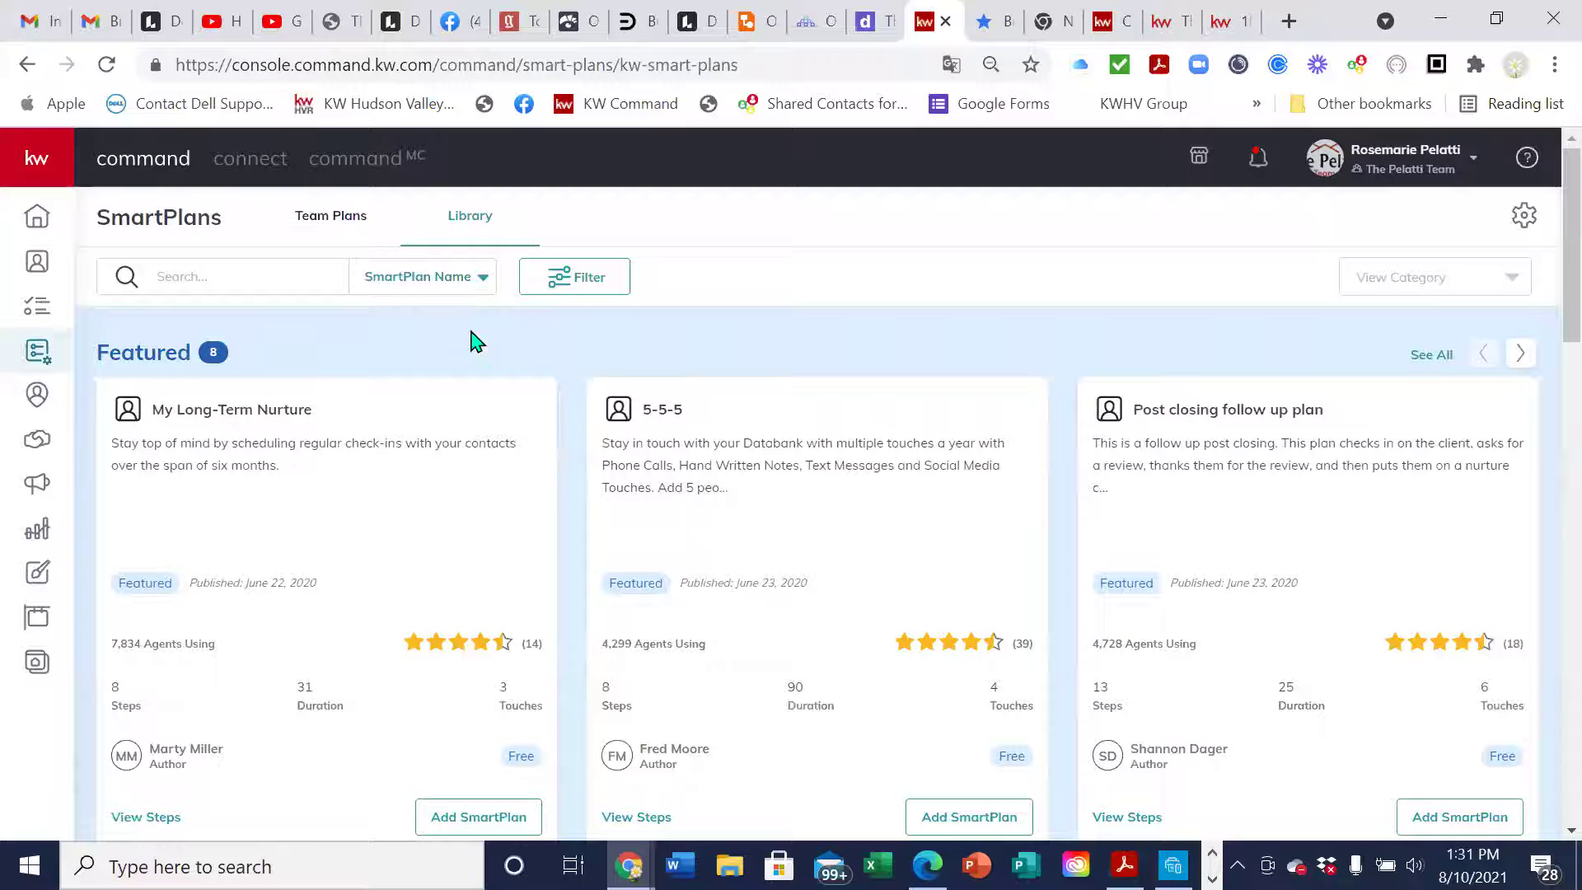
# - Search the SmartPlan Library by plan name for 'faceb'
pyautogui.click(447, 294)
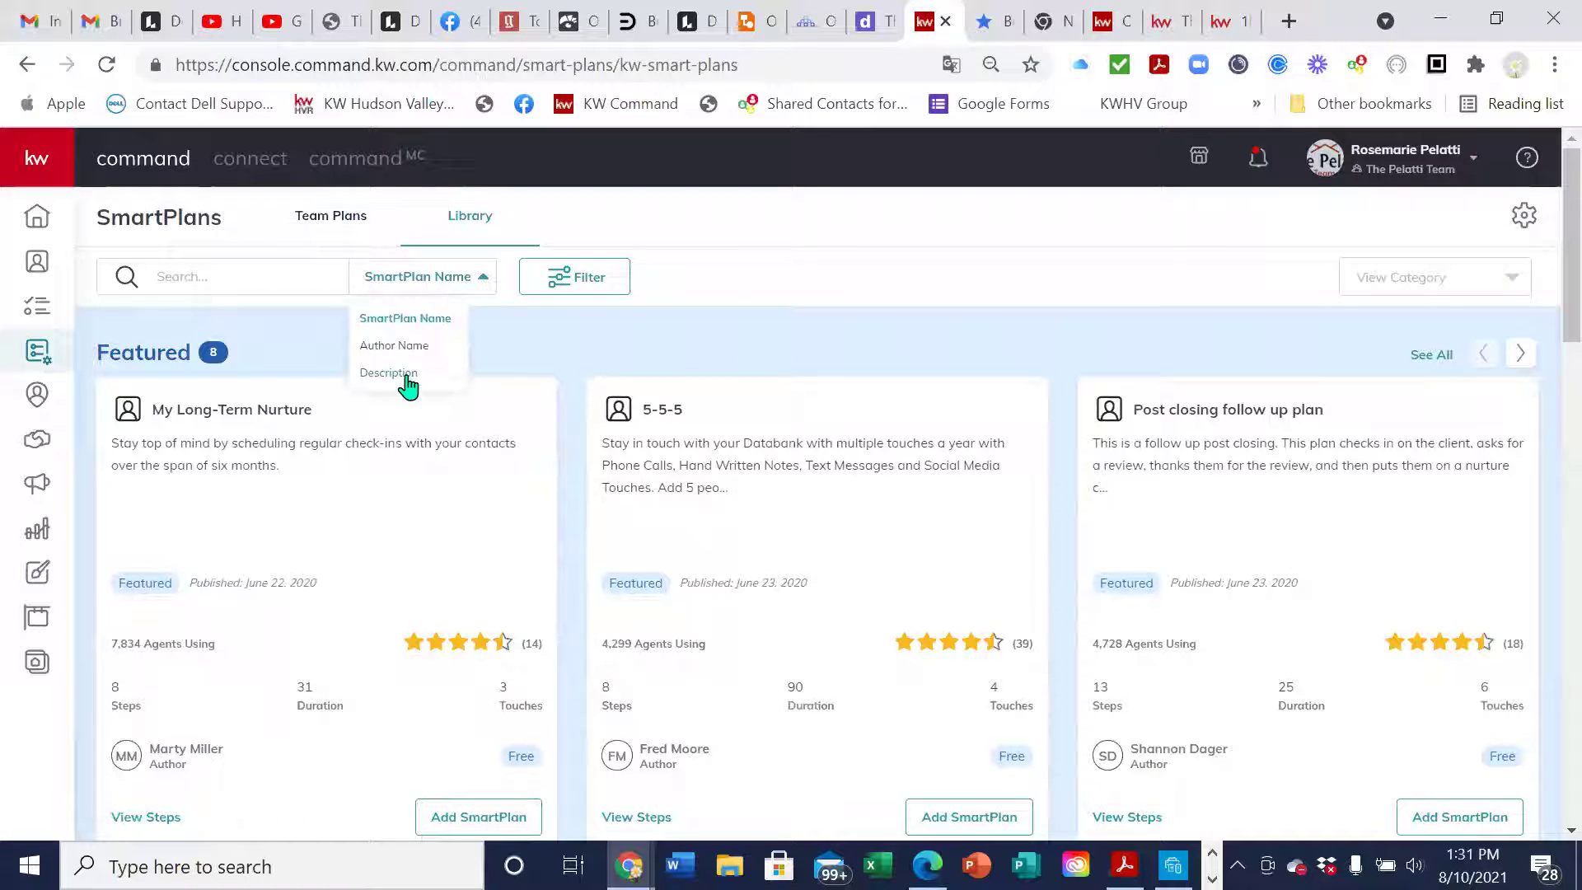
pyautogui.click(425, 317)
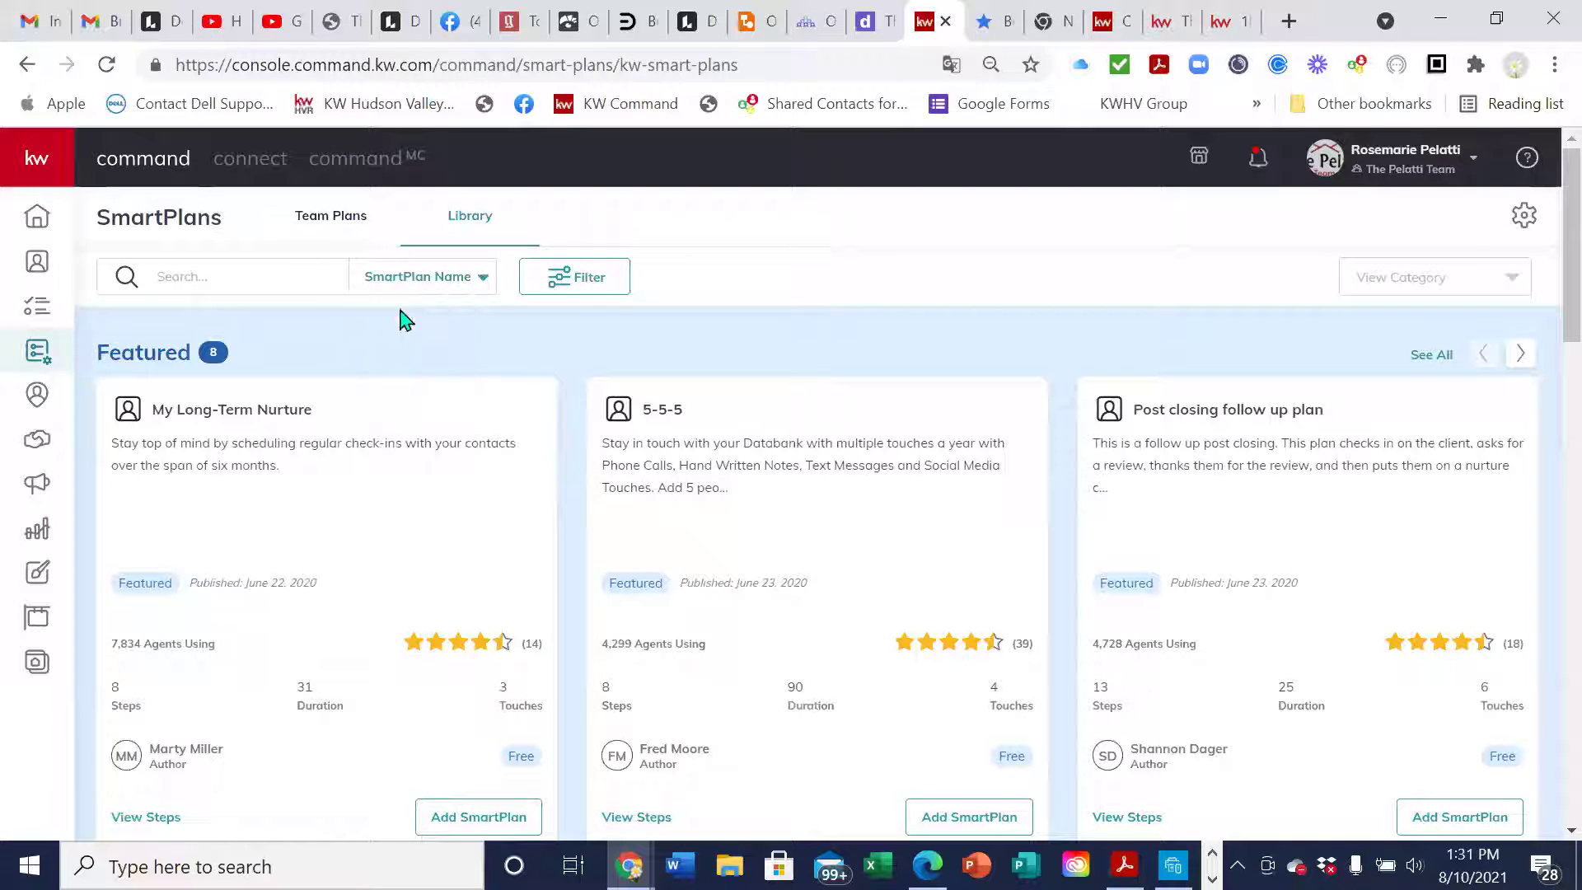
pyautogui.click(301, 276)
pyautogui.write('facebook')
pyautogui.press('Return')
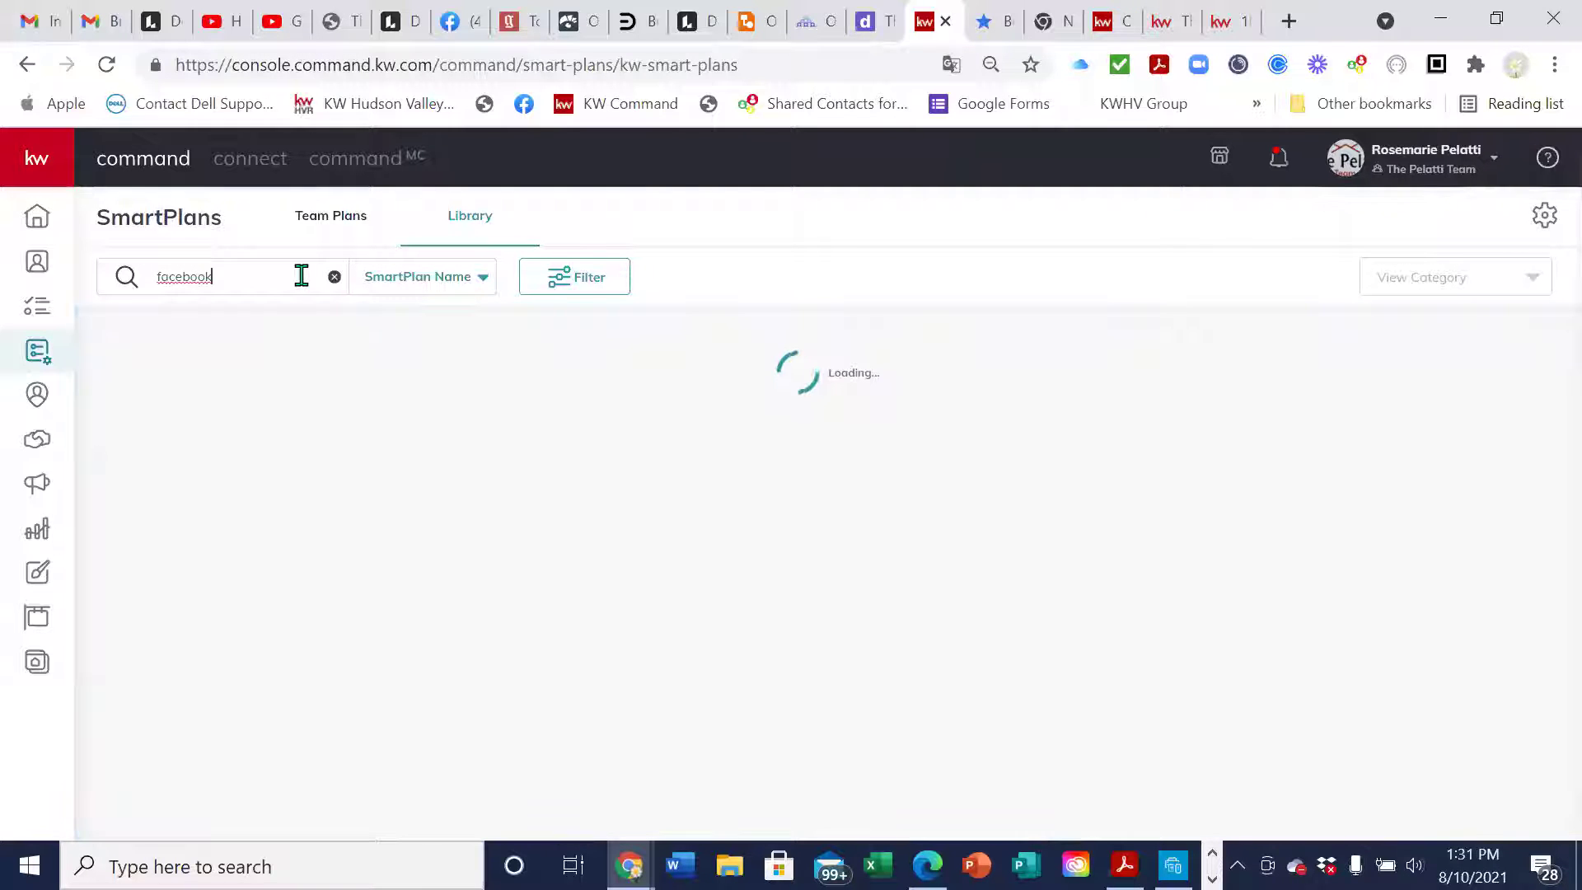
# - Preview the steps of the Facebook Paid AD Lead follow-up plan: 9 days, 13 steps
pyautogui.scroll(-2, 370, 597)
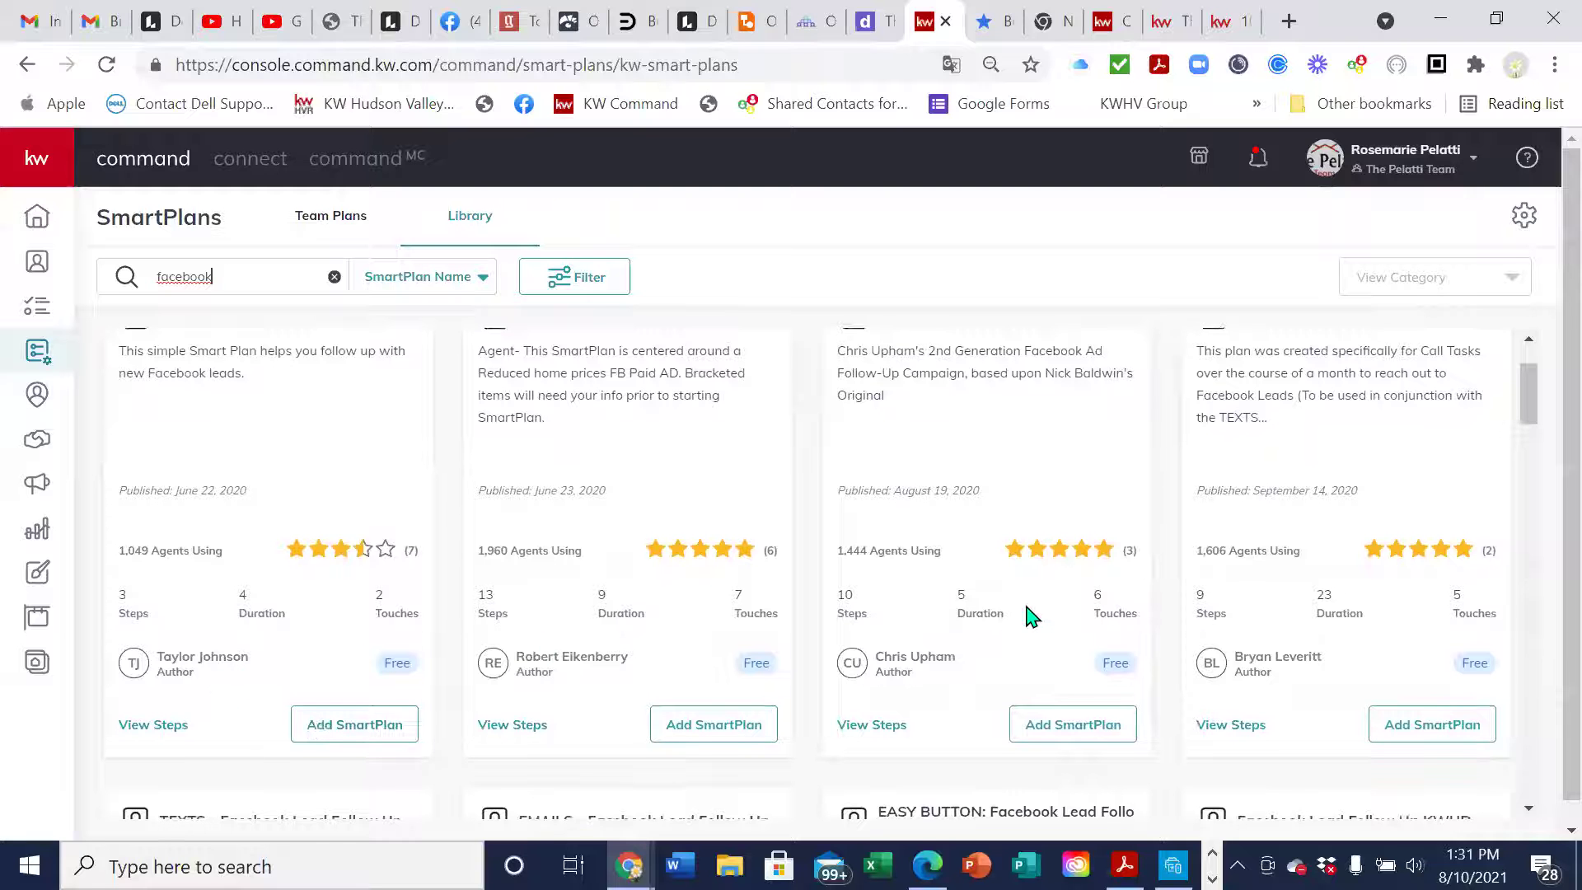
pyautogui.scroll(-5, 1020, 659)
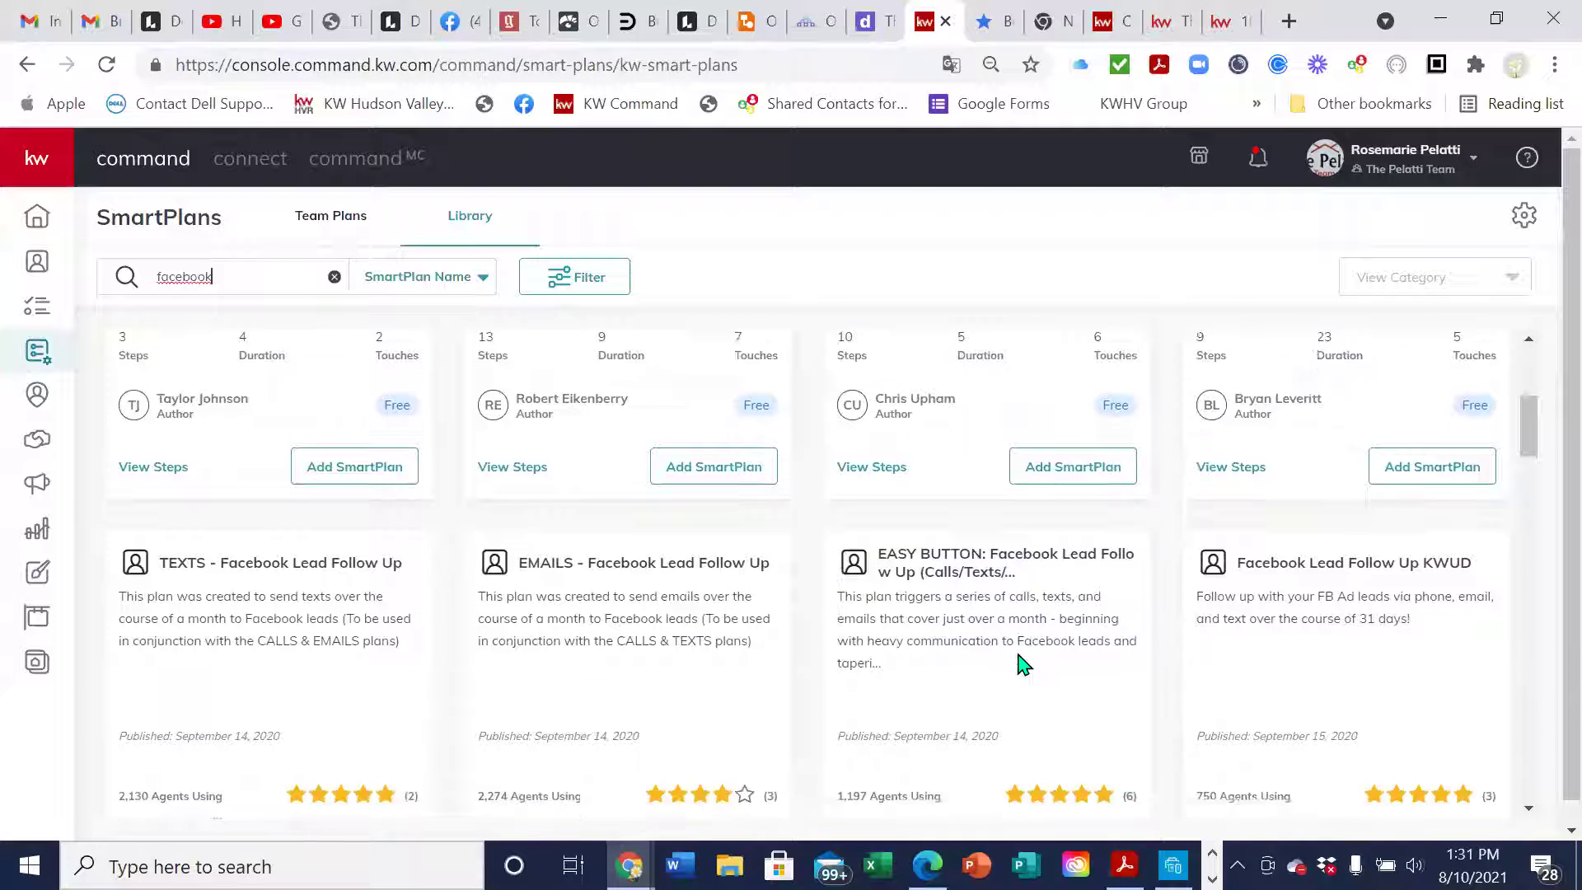
pyautogui.scroll(-10, 1021, 662)
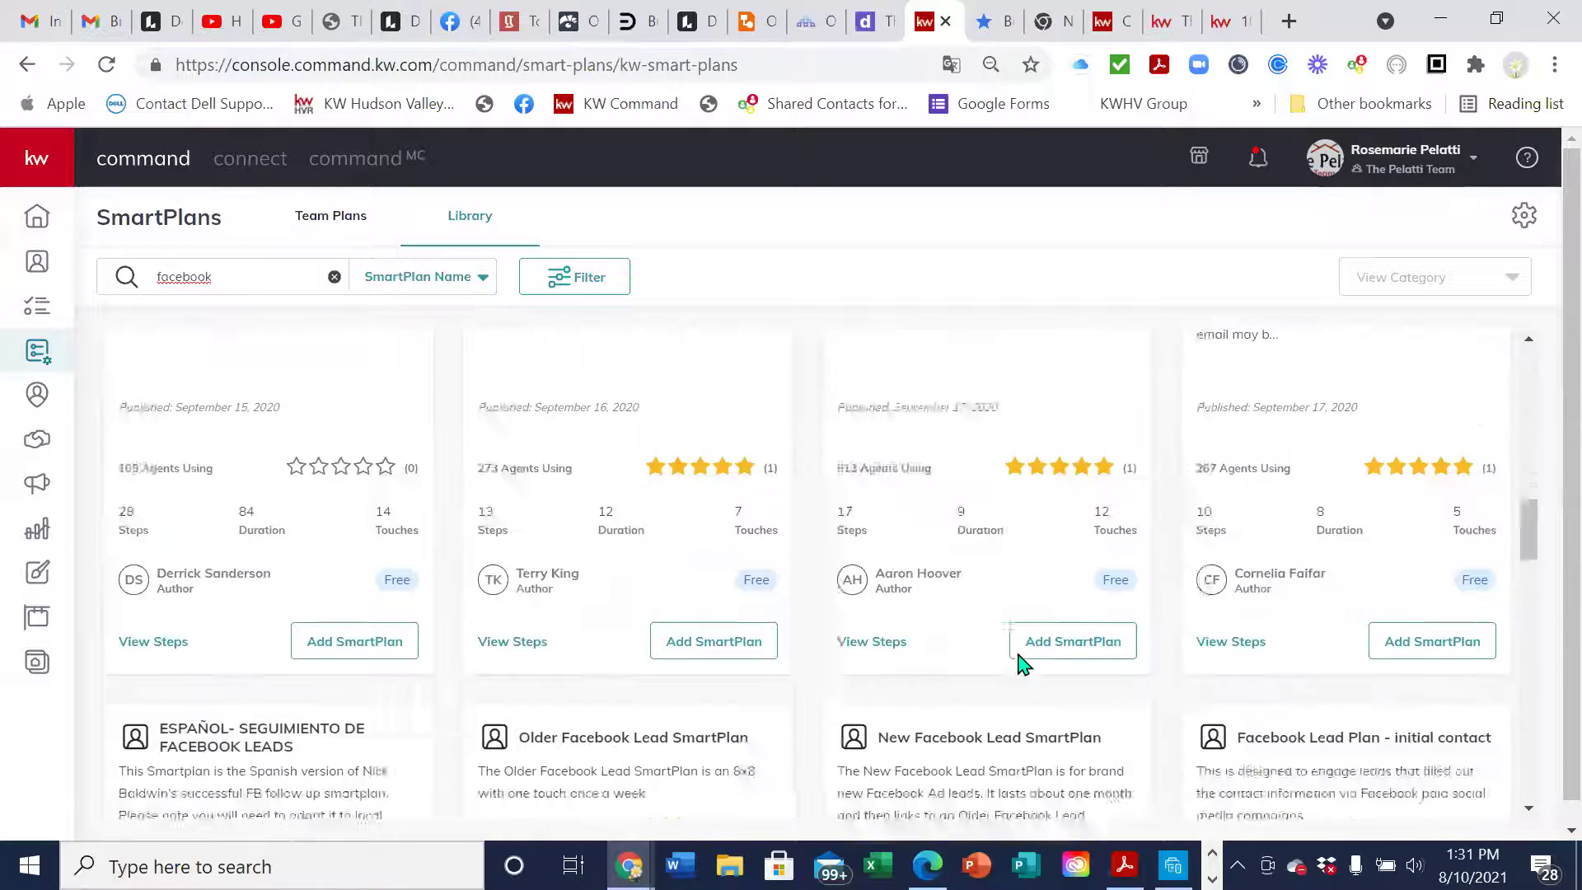
pyautogui.scroll(15, 1021, 660)
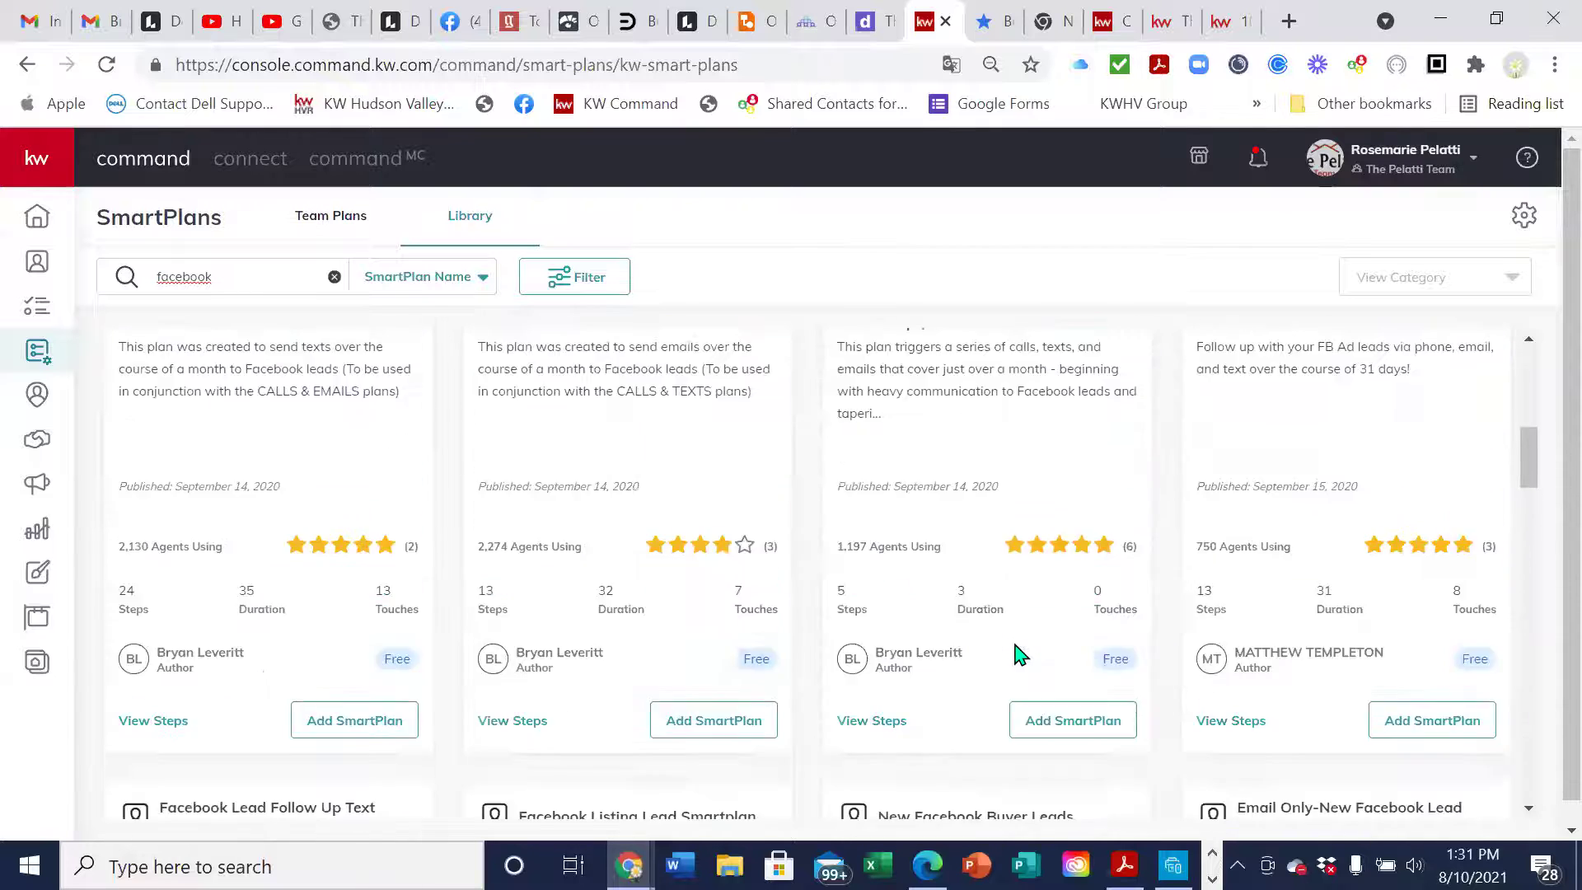
pyautogui.click(677, 672)
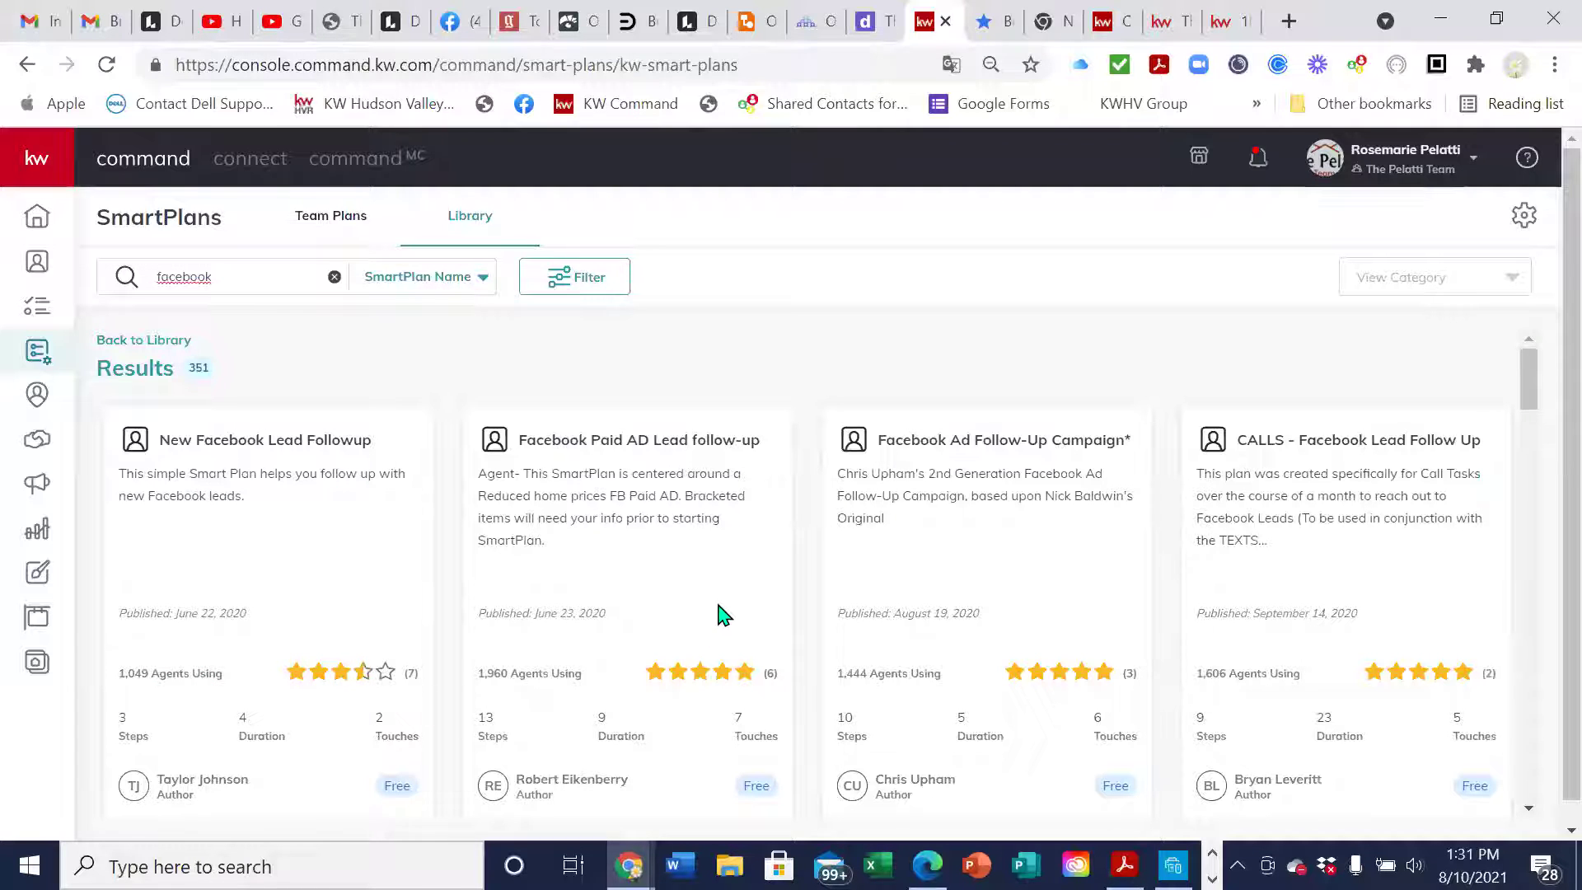
pyautogui.scroll(-2, 717, 618)
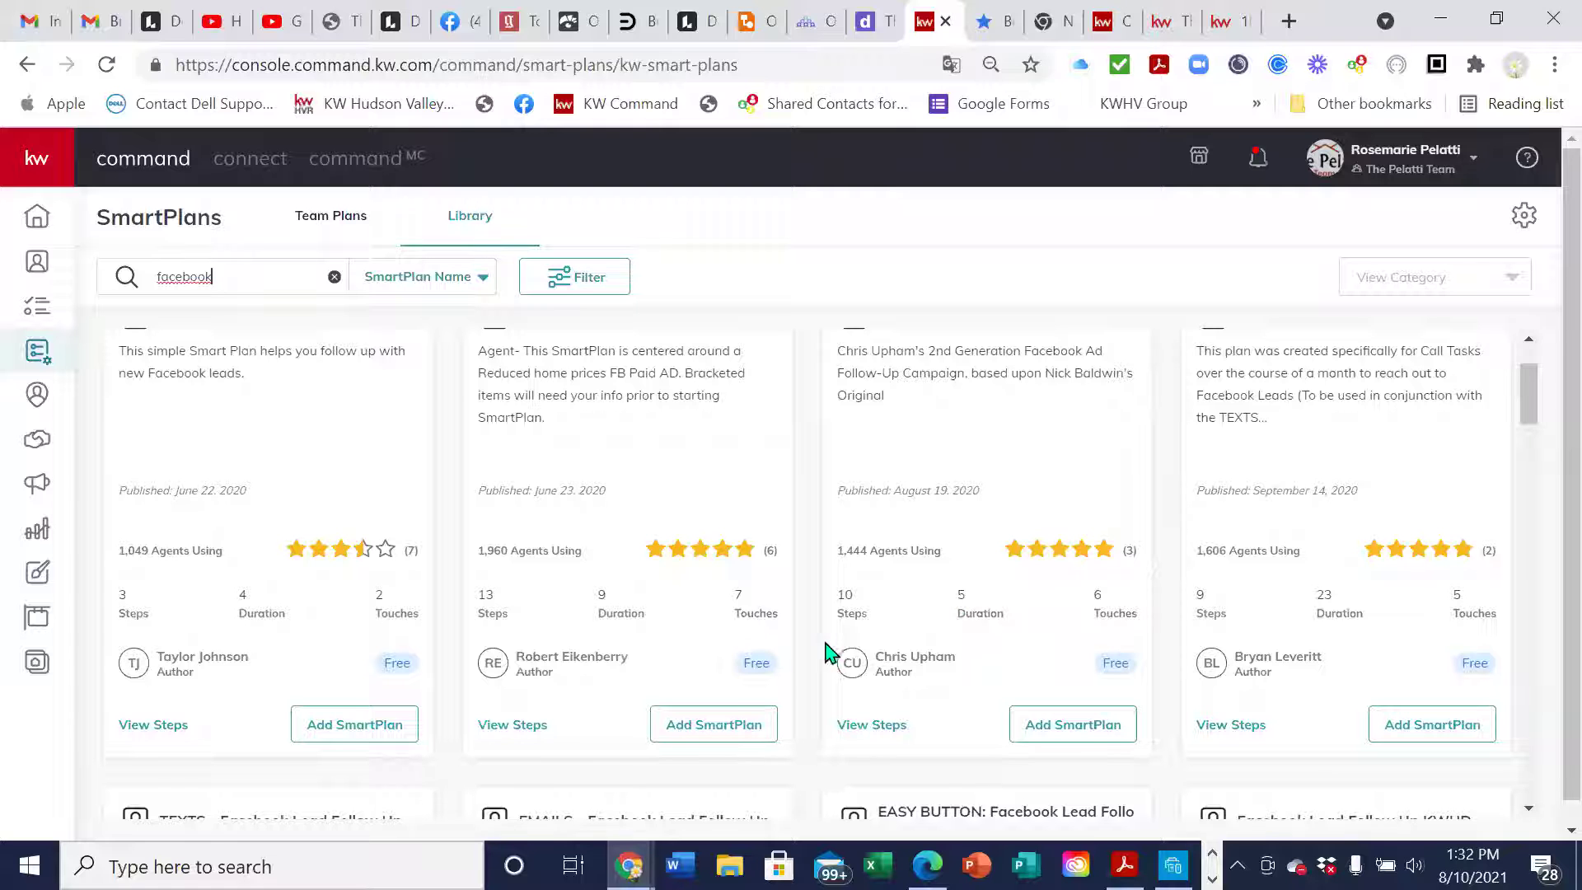
pyautogui.click(501, 731)
pyautogui.moveTo(696, 311)
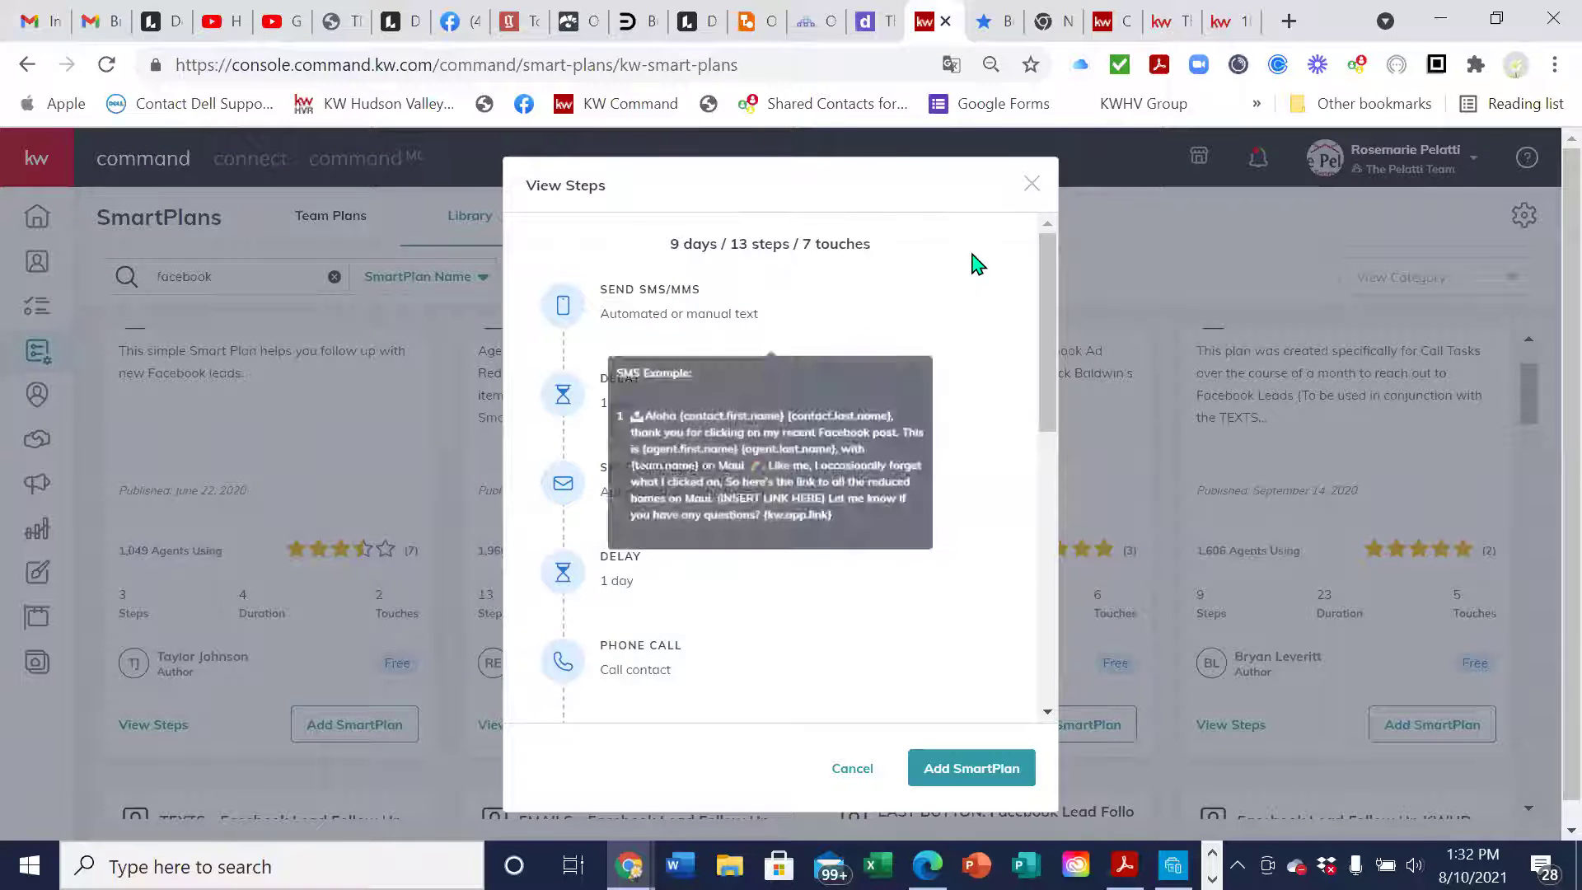
# - Add the Facebook Paid AD Lead follow-up plan, replacing 'My' with the agent's first name
pyautogui.click(1032, 184)
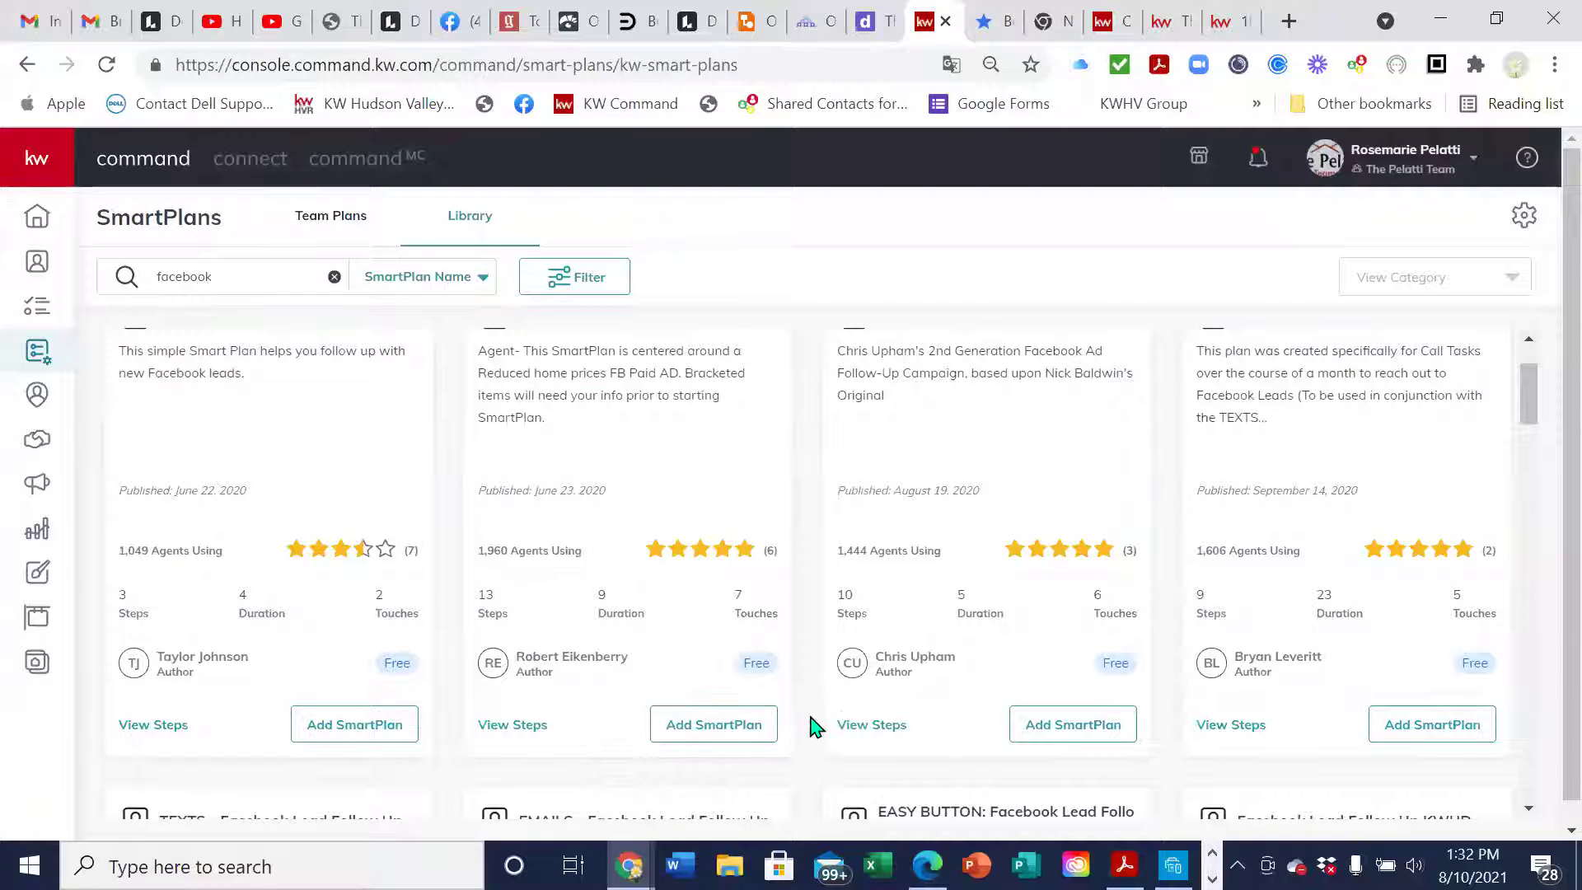
pyautogui.click(724, 730)
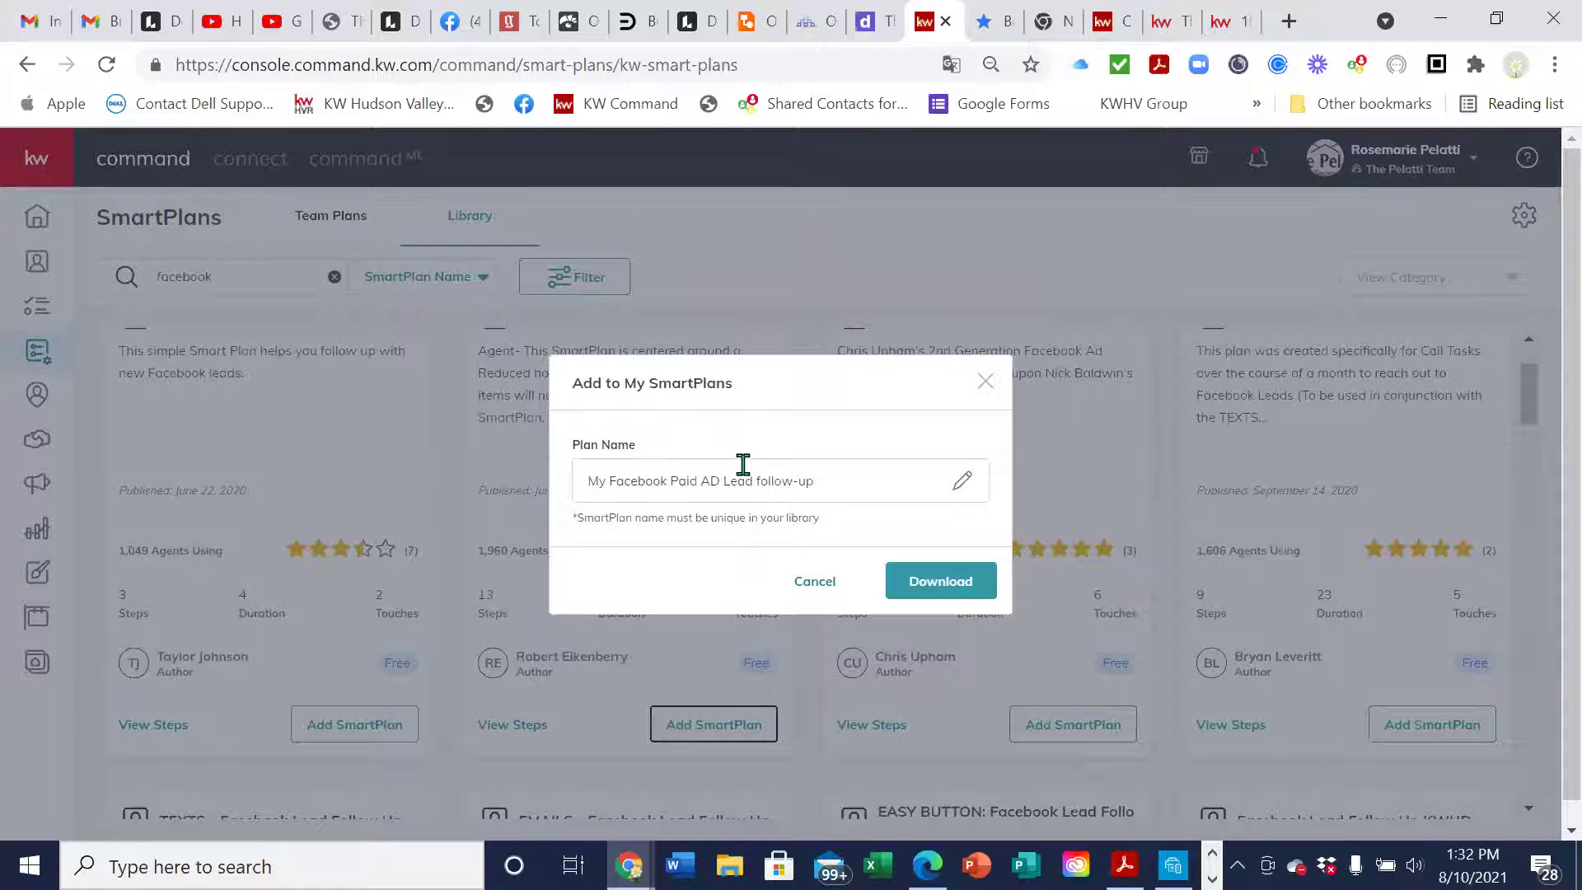
pyautogui.click(609, 481)
pyautogui.press('BackSpace')
pyautogui.press('BackSpace')
pyautogui.press('BackSpace')
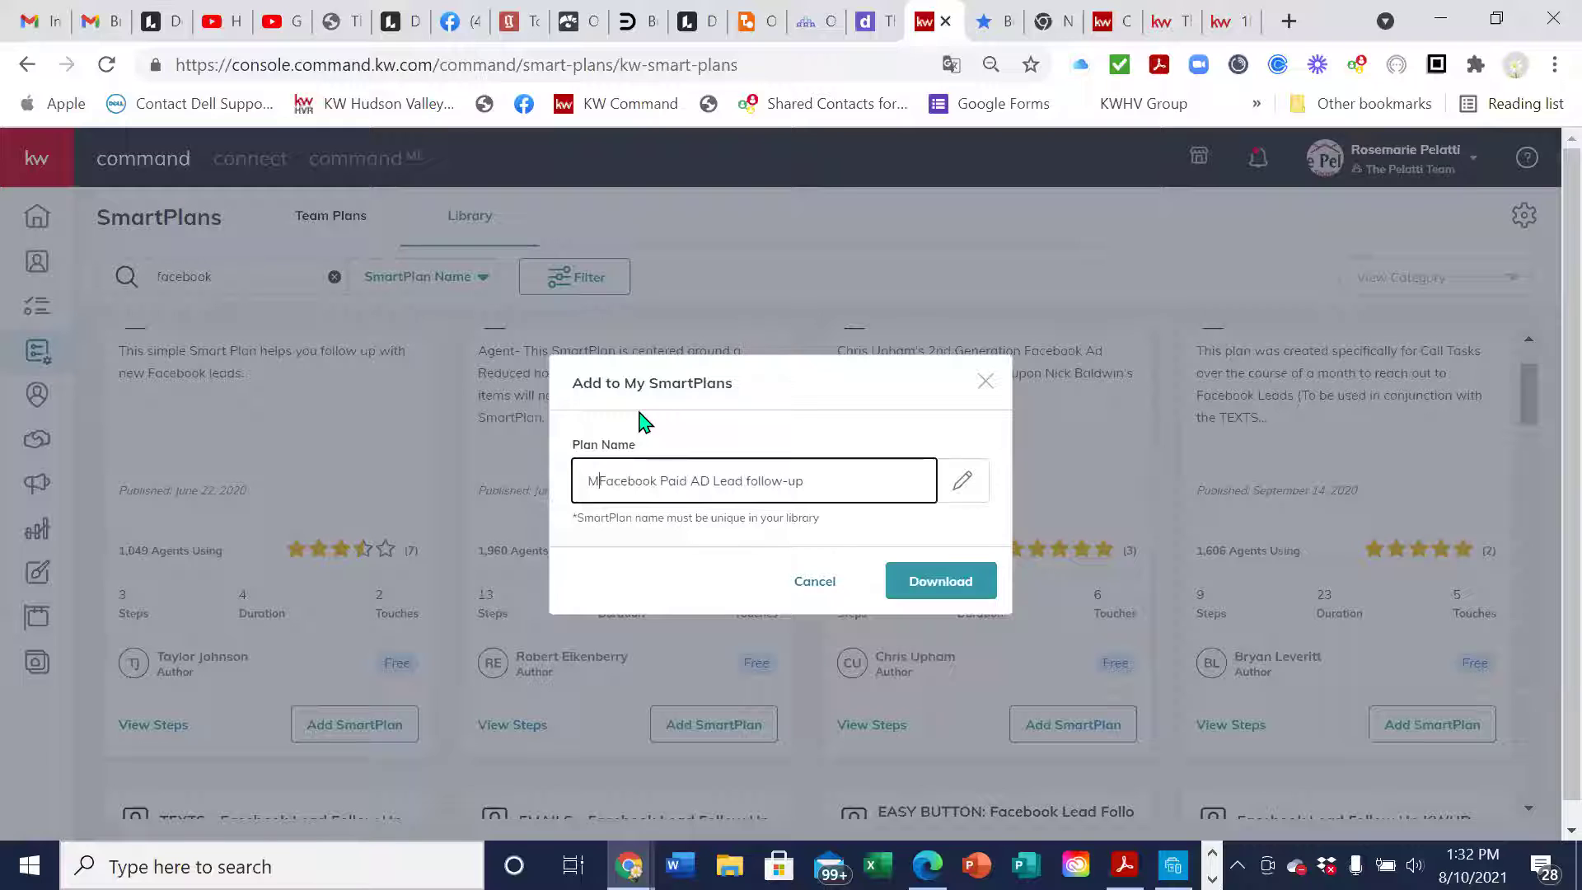
pyautogui.write("Ilene's")
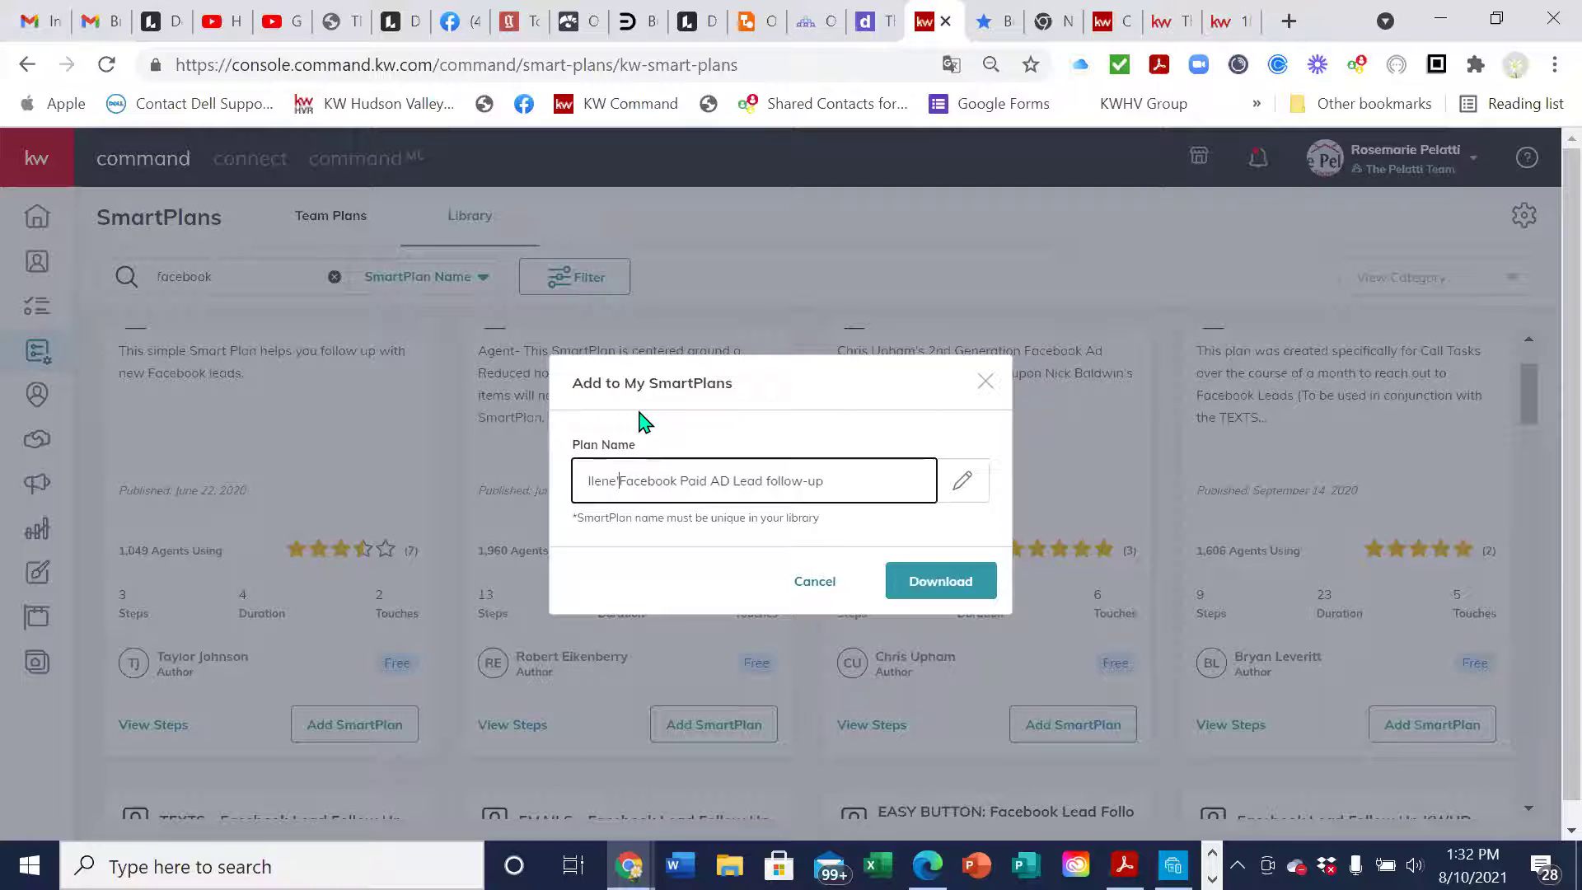
pyautogui.click(920, 575)
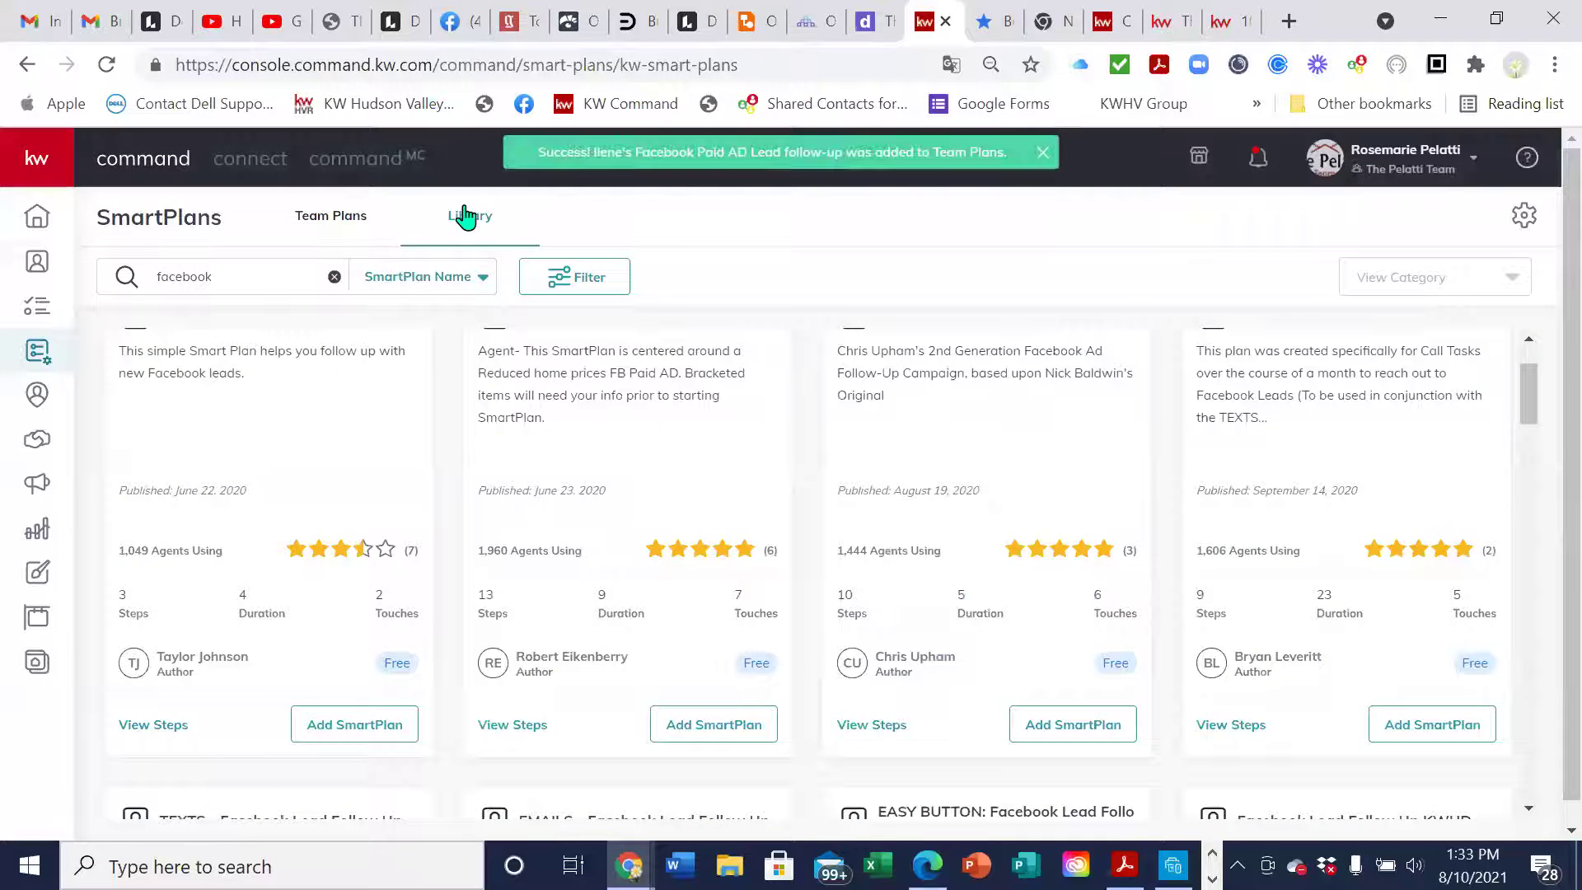
# - Open the agent's Facebook Paid AD Lead follow-up plan from Team Plans for editing
pyautogui.click(342, 233)
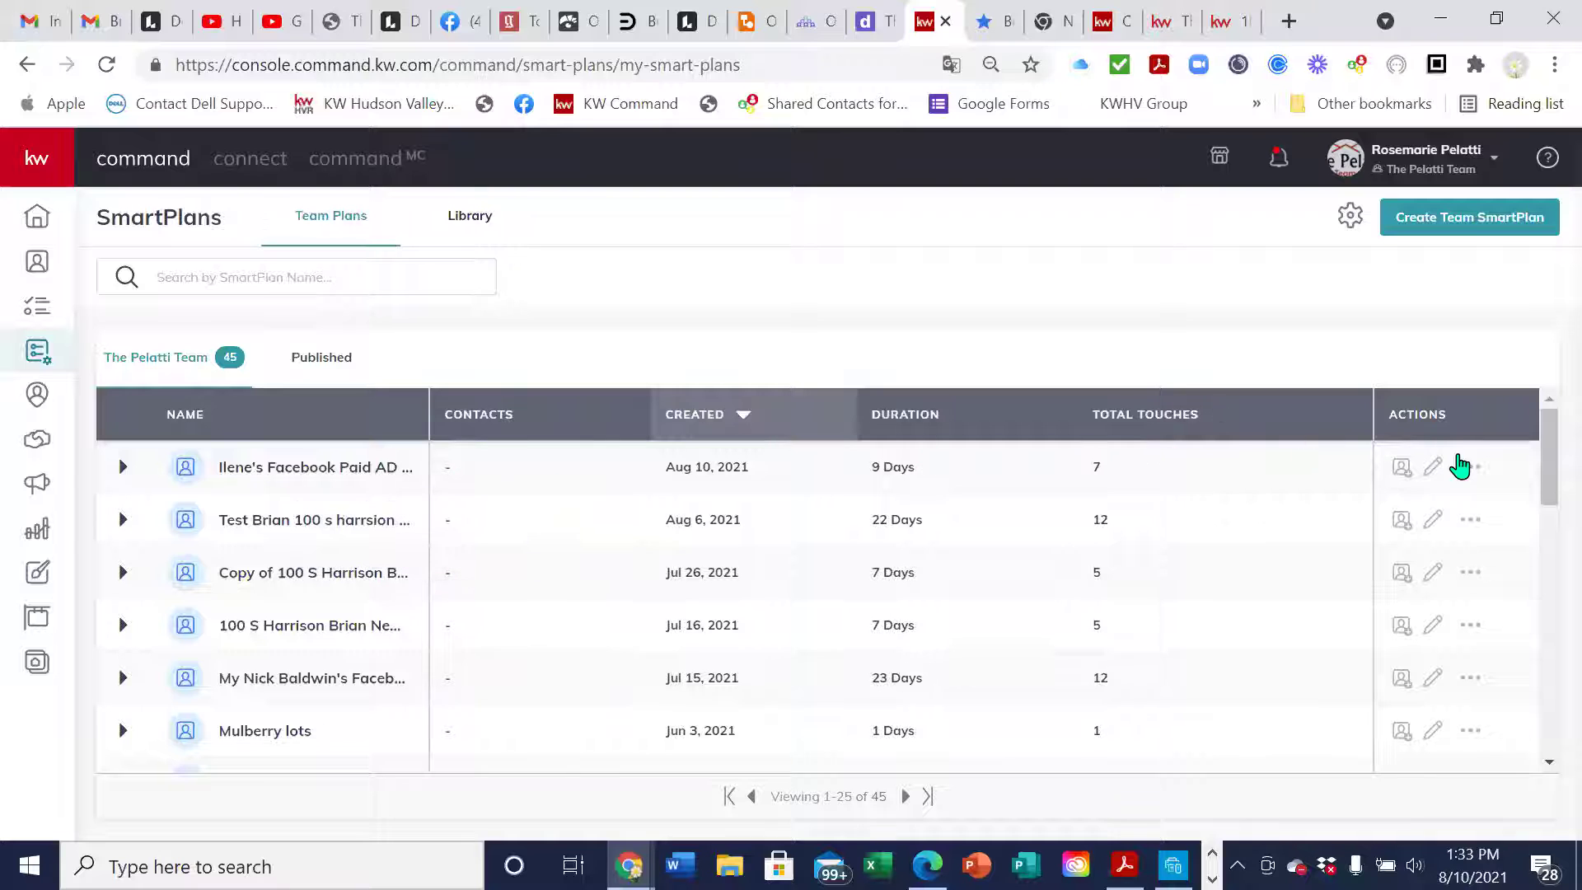
pyautogui.click(1435, 468)
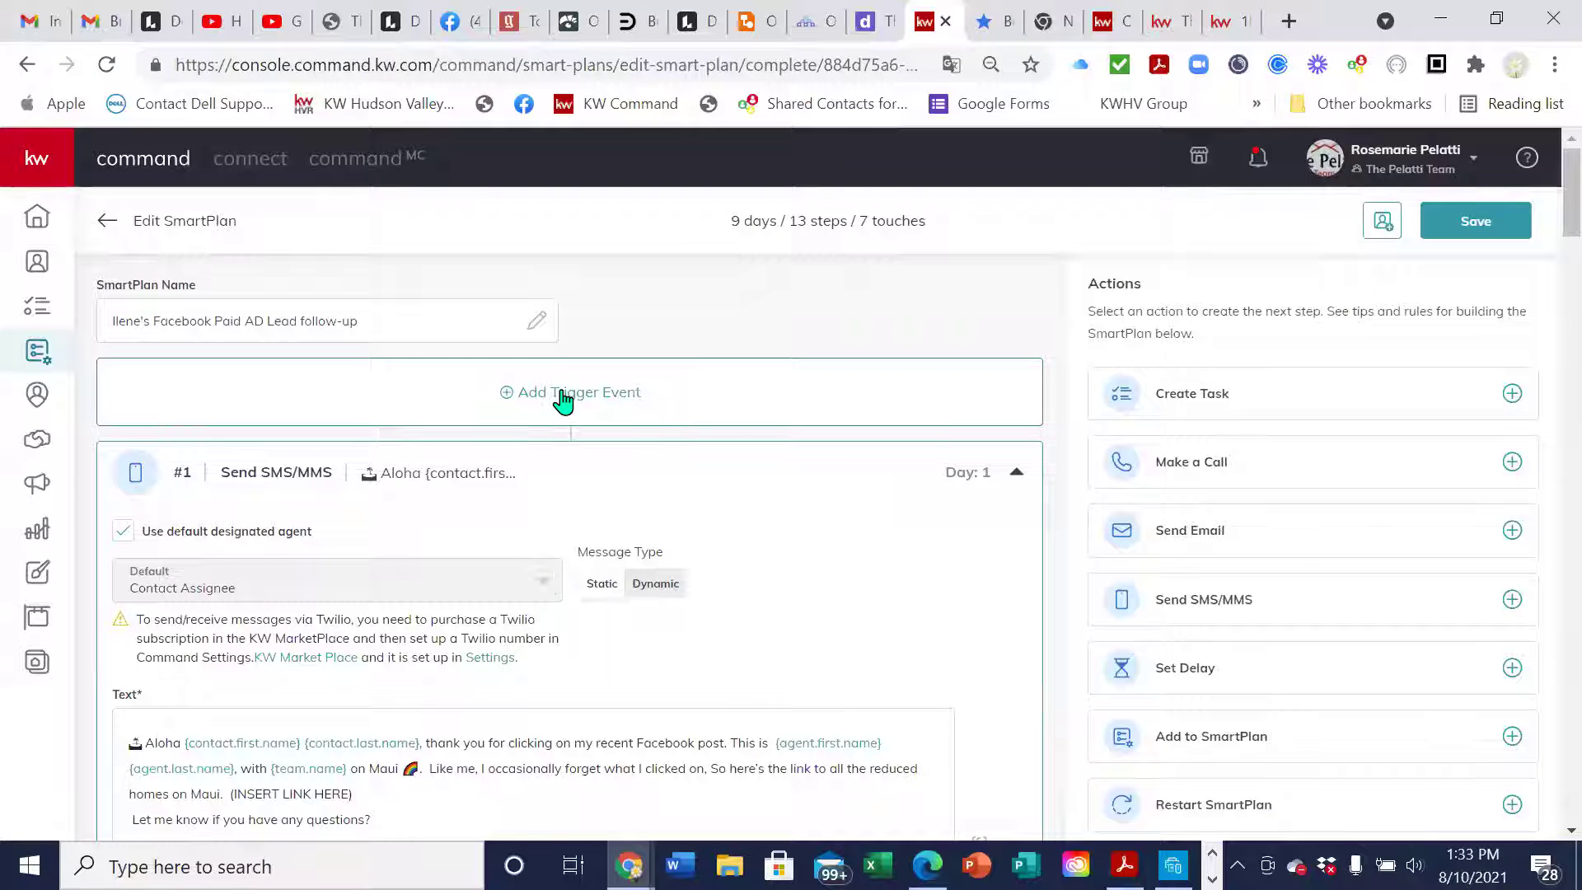
pyautogui.scroll(-1, 552, 432)
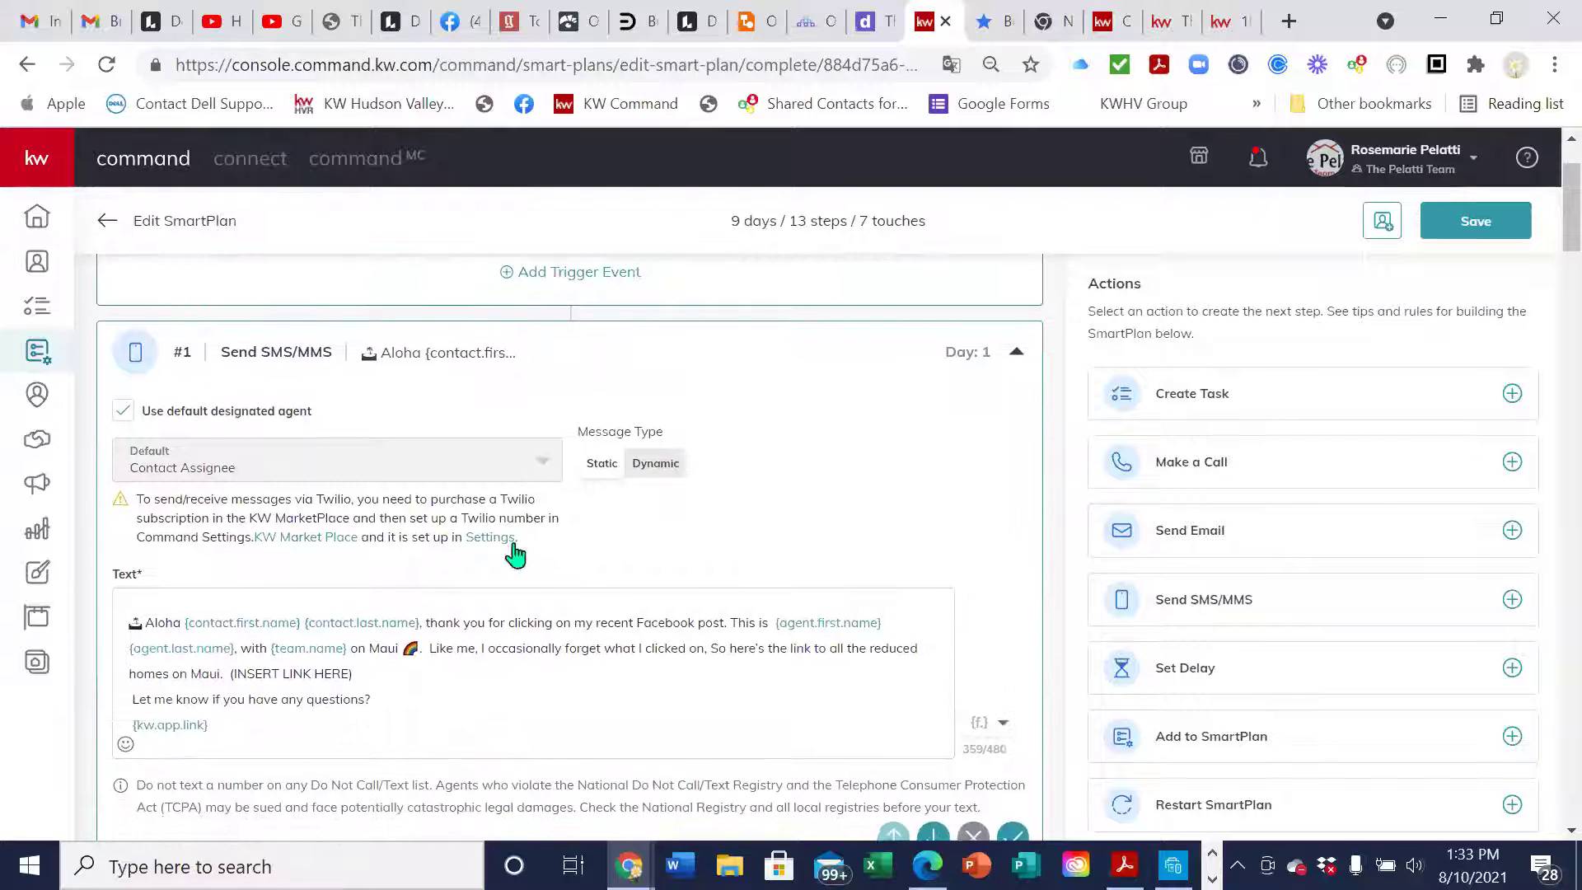
pyautogui.scroll(-1, 535, 606)
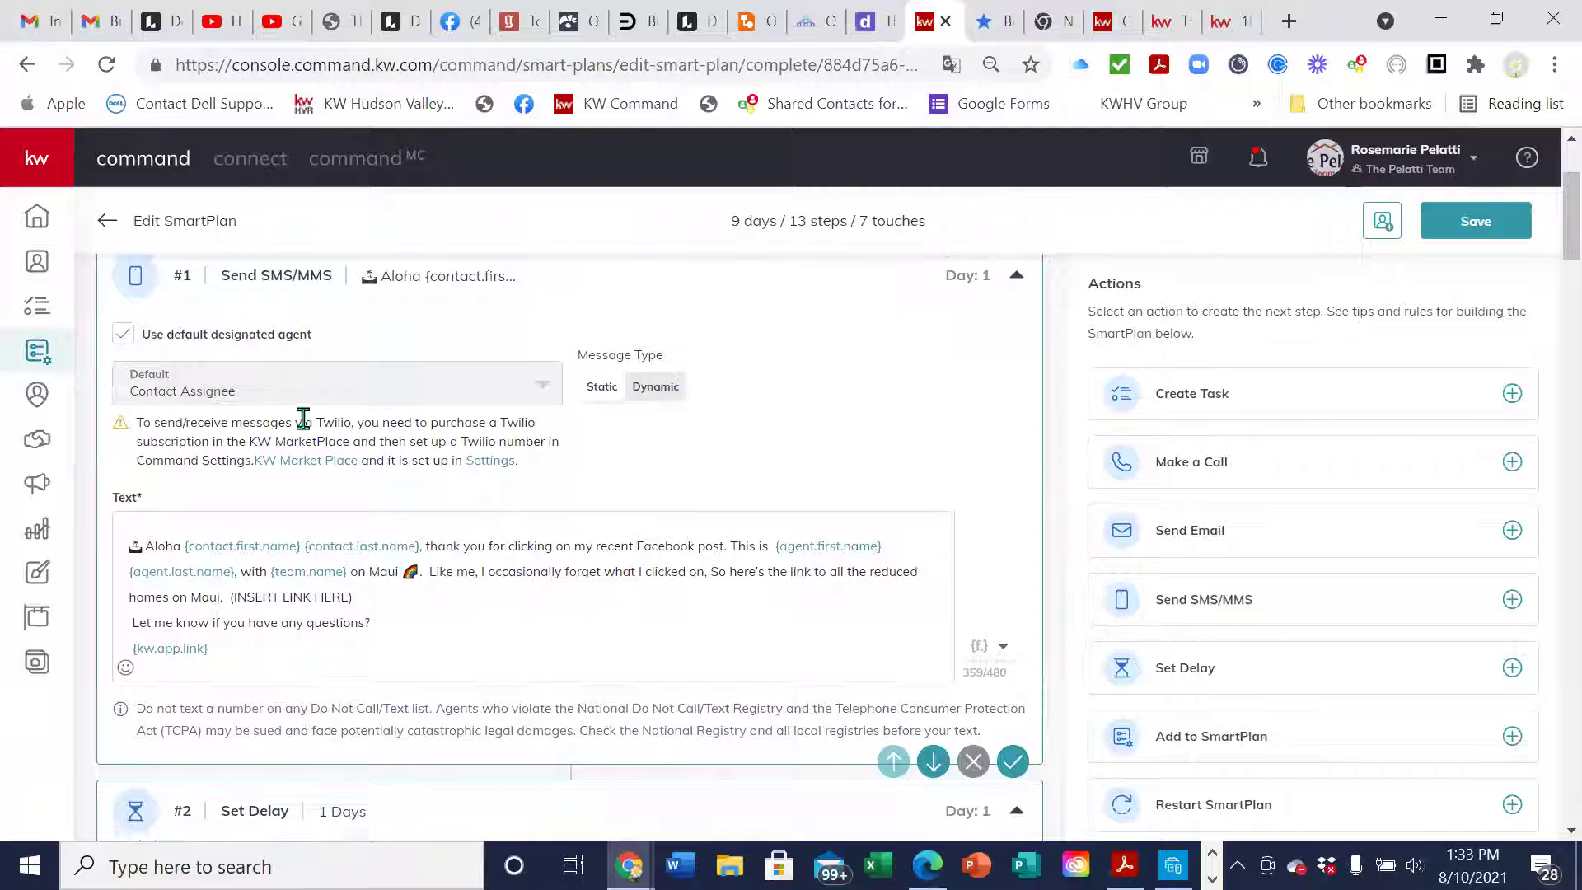
pyautogui.scroll(1, 219, 375)
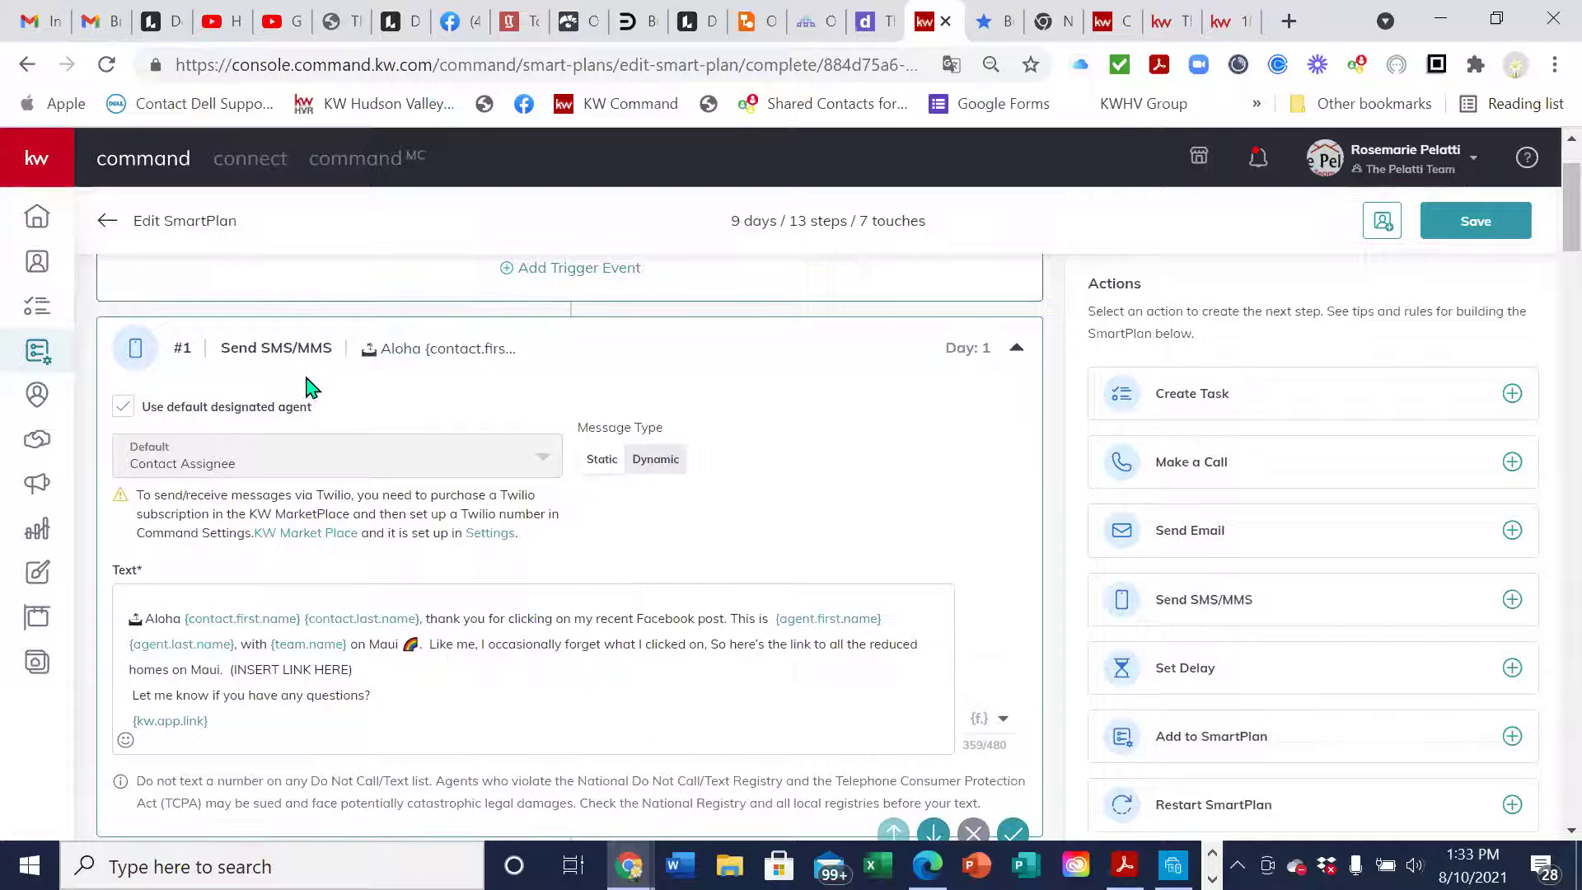
# - In the #1 Send SMS/MMS message, change the greeting 'Aloha' to 'Hello'
pyautogui.scroll(-1, 459, 607)
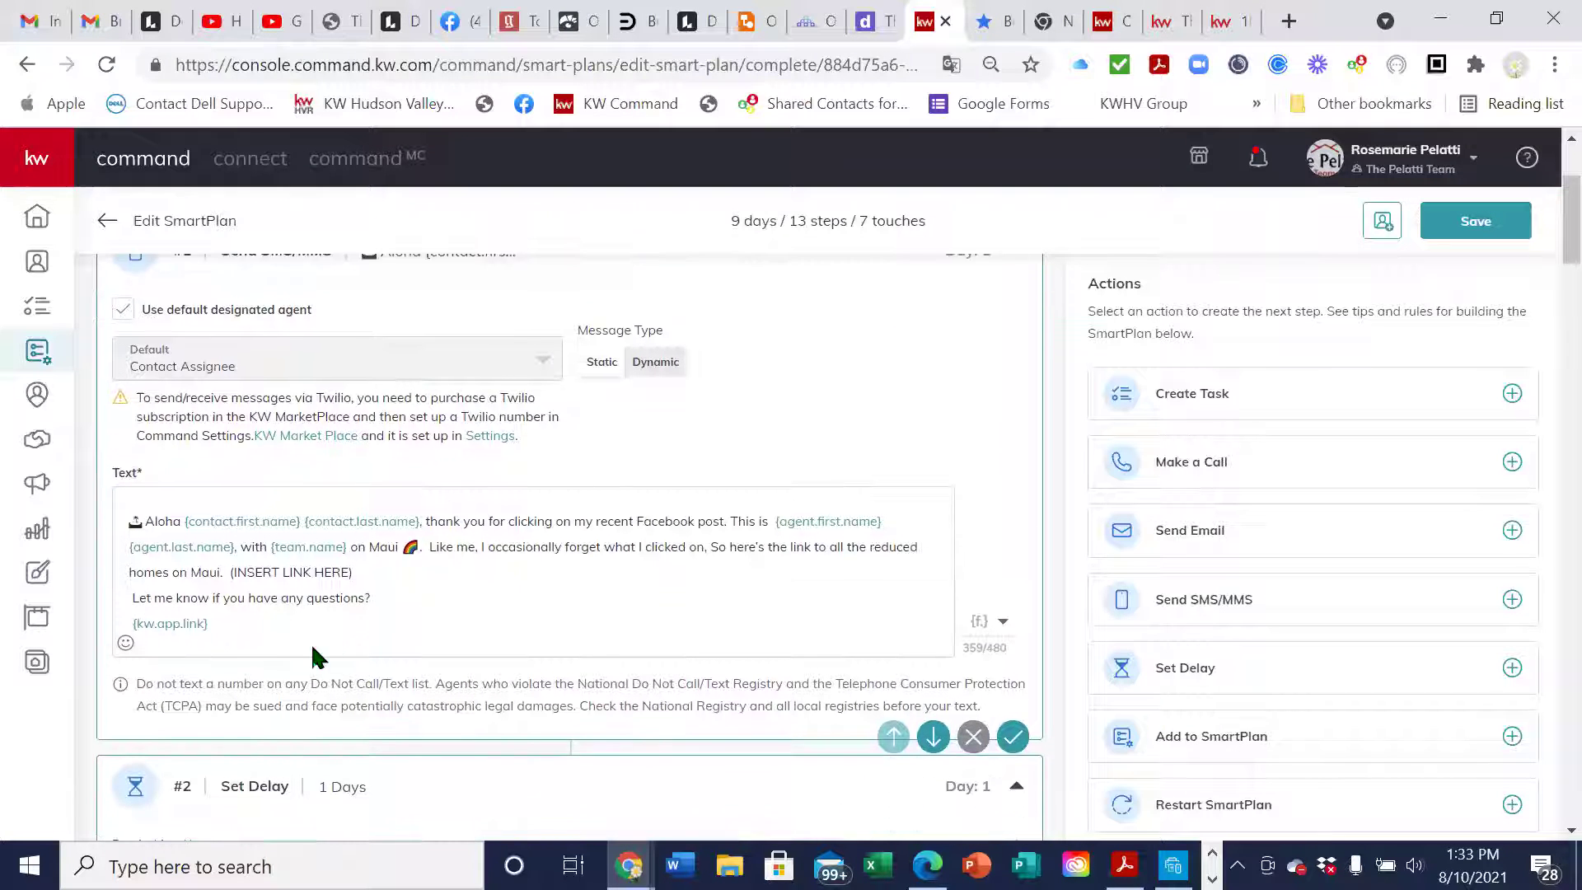
pyautogui.click(184, 497)
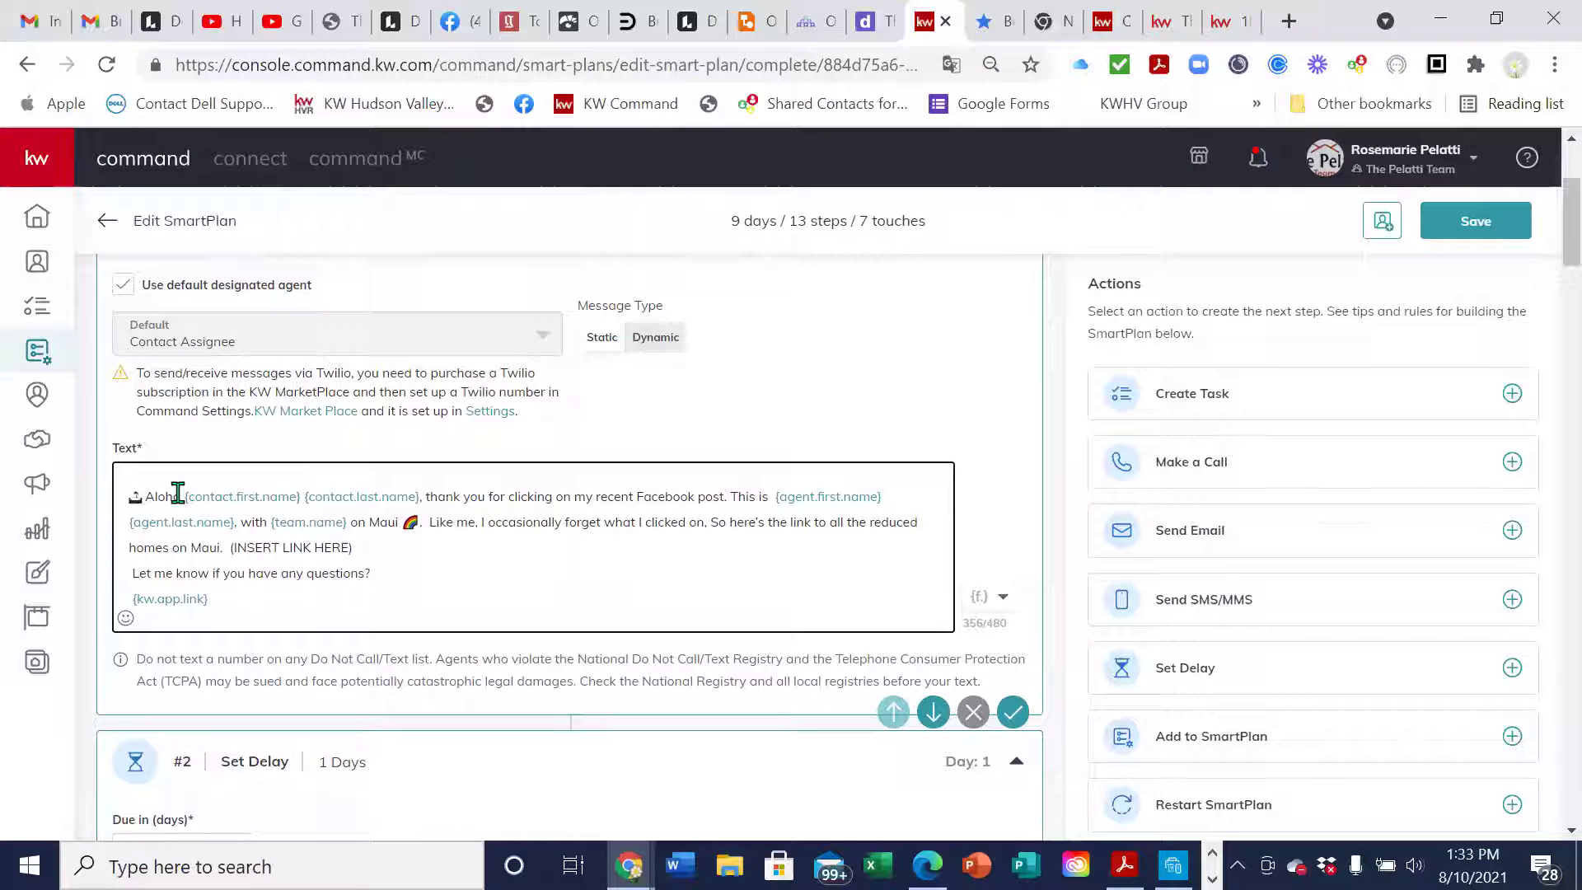
pyautogui.press('BackSpace')
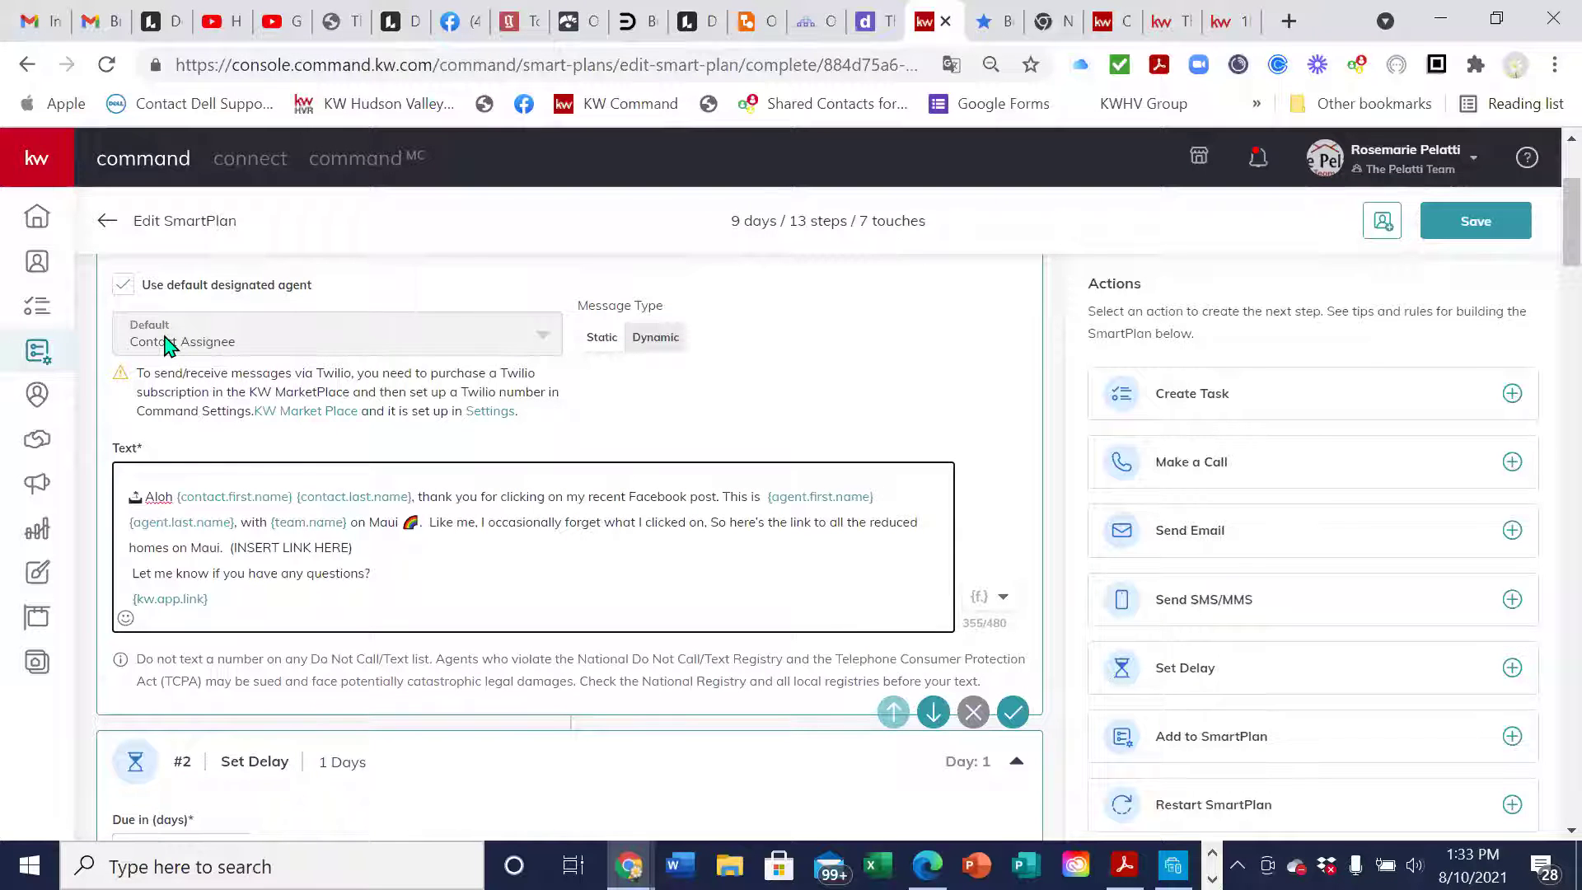
pyautogui.press('BackSpace')
pyautogui.press('BackSpace')
pyautogui.press('BackSpace')
pyautogui.press('BackSpace')
pyautogui.press('BackSpace')
pyautogui.press('BackSpace')
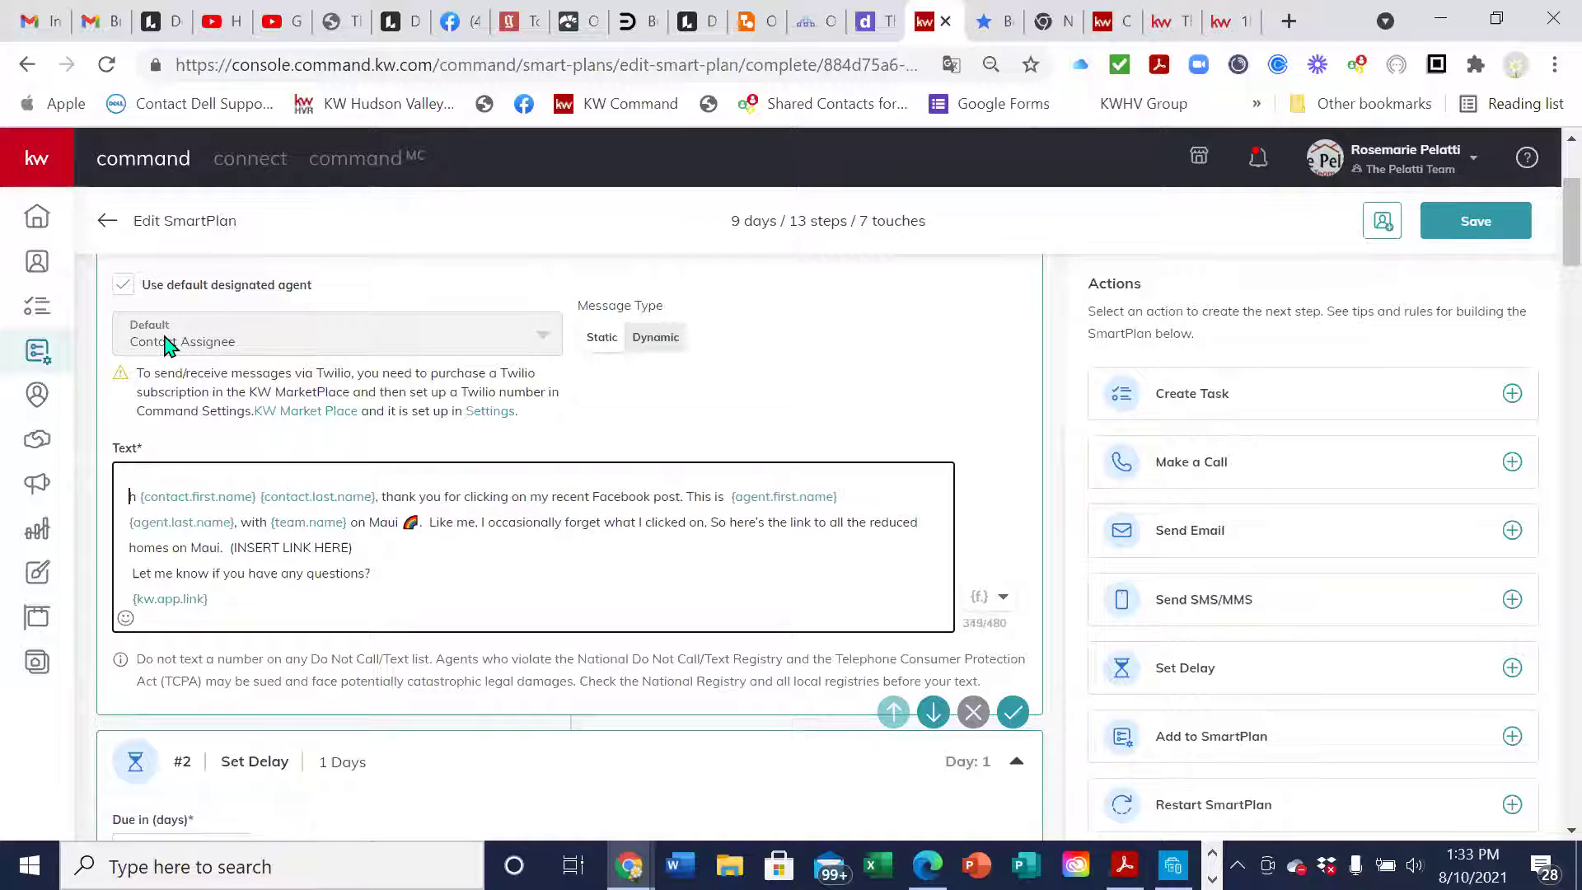
pyautogui.press('BackSpace')
pyautogui.write('Hello')
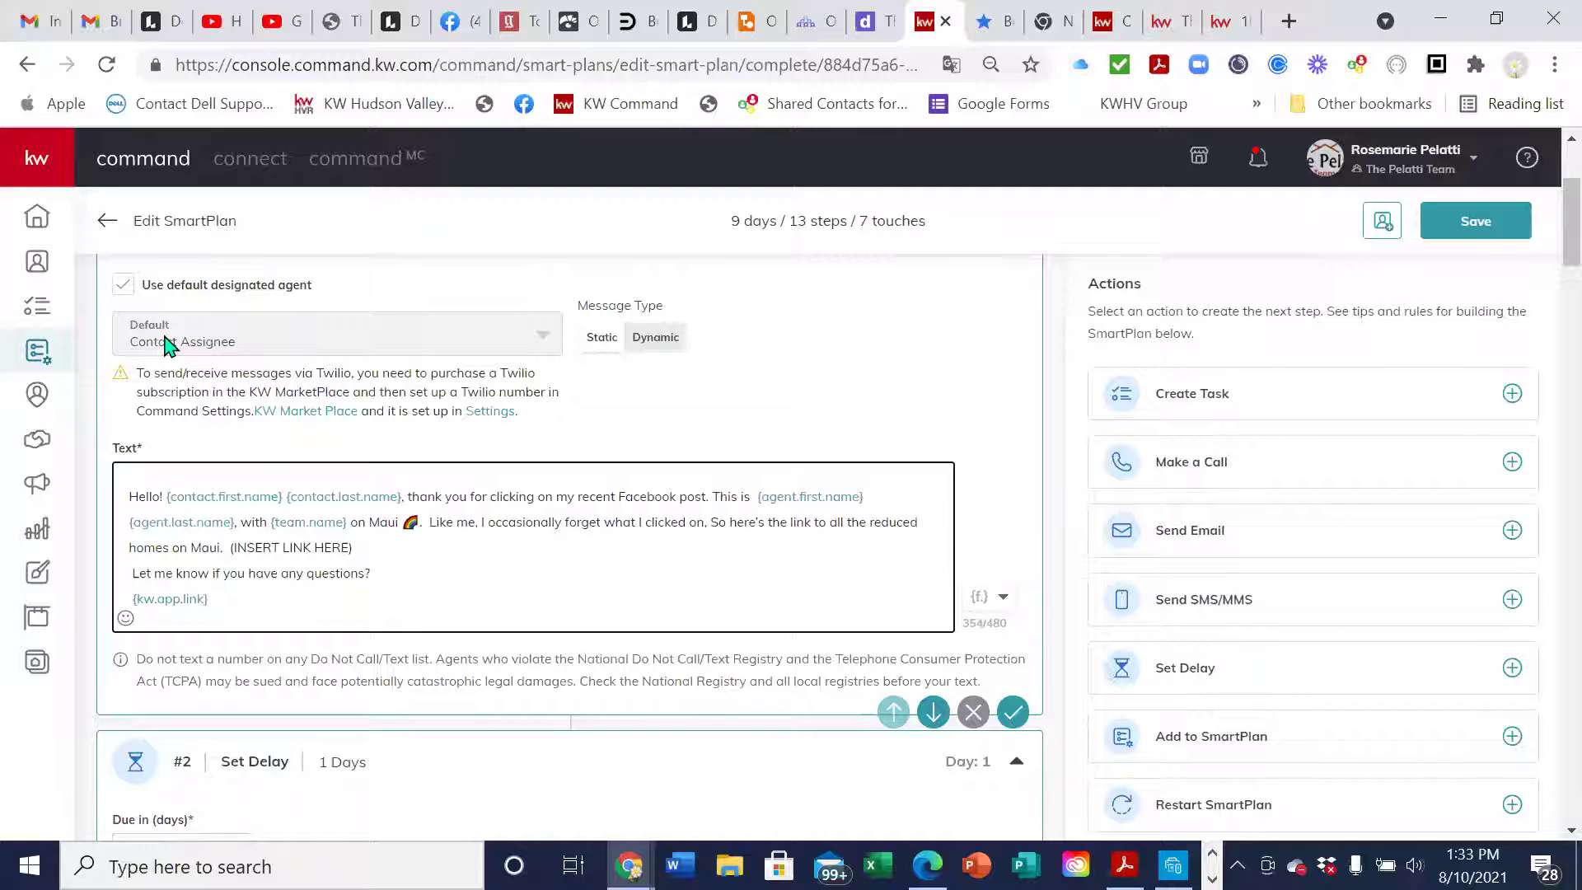
pyautogui.press('BackSpace')
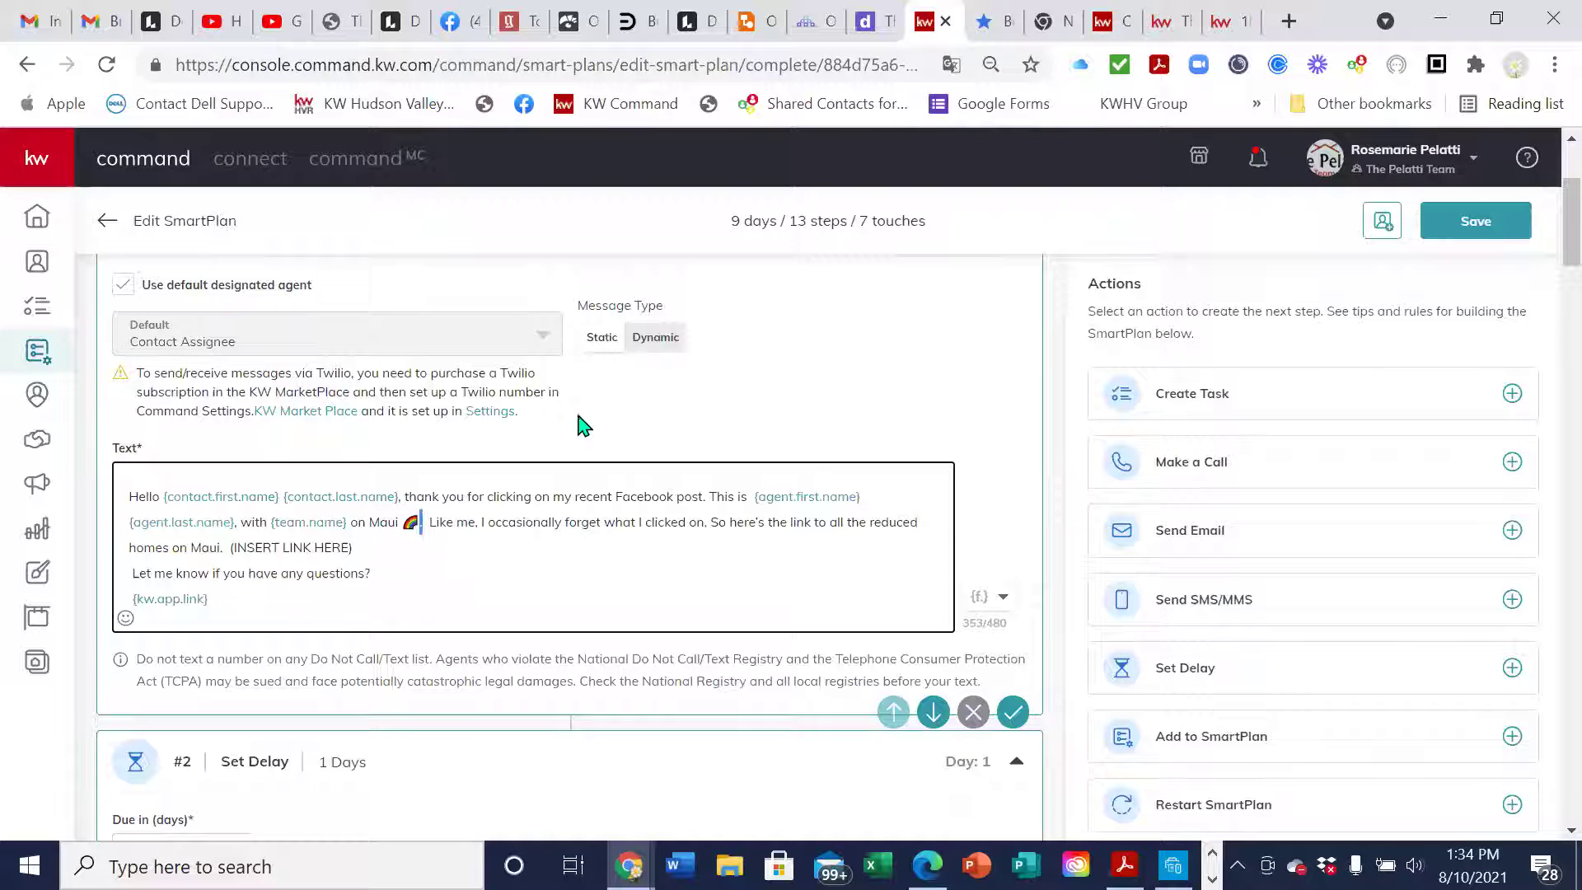
# - Replace 'on Maui' and its emoji with 'in the Hudson Valley' in that message
pyautogui.press('BackSpace')
pyautogui.press('BackSpace')
pyautogui.press('BackSpace')
pyautogui.press('BackSpace')
pyautogui.press('BackSpace')
pyautogui.press('BackSpace')
pyautogui.press('BackSpace')
pyautogui.press('BackSpace')
pyautogui.press('BackSpace')
pyautogui.write('in t')
pyautogui.write('he Hudson Valle')
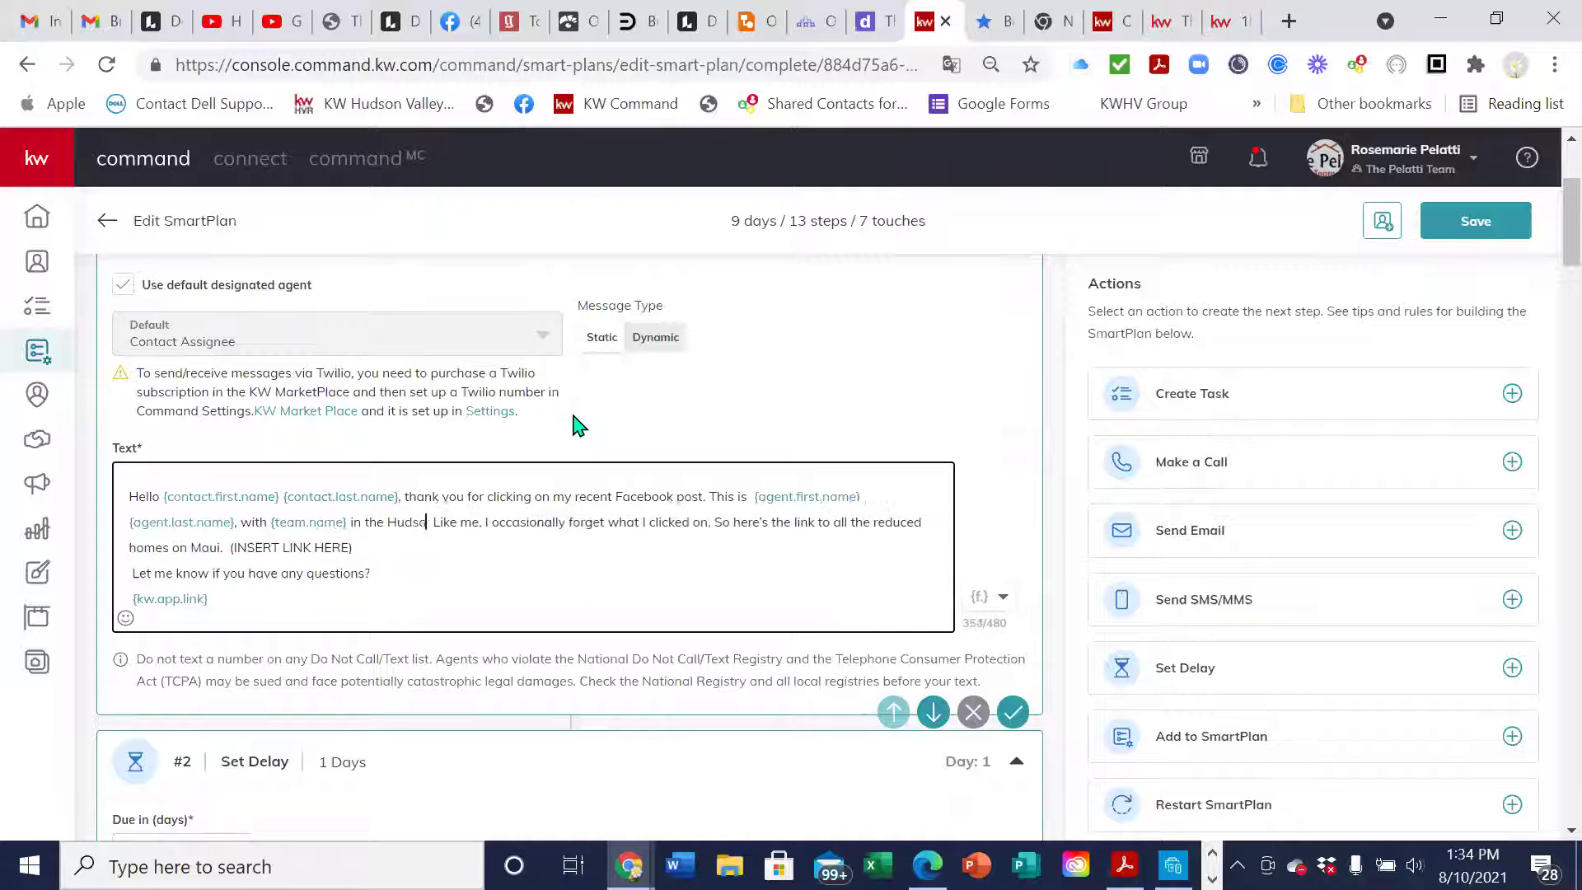
pyautogui.write('y')
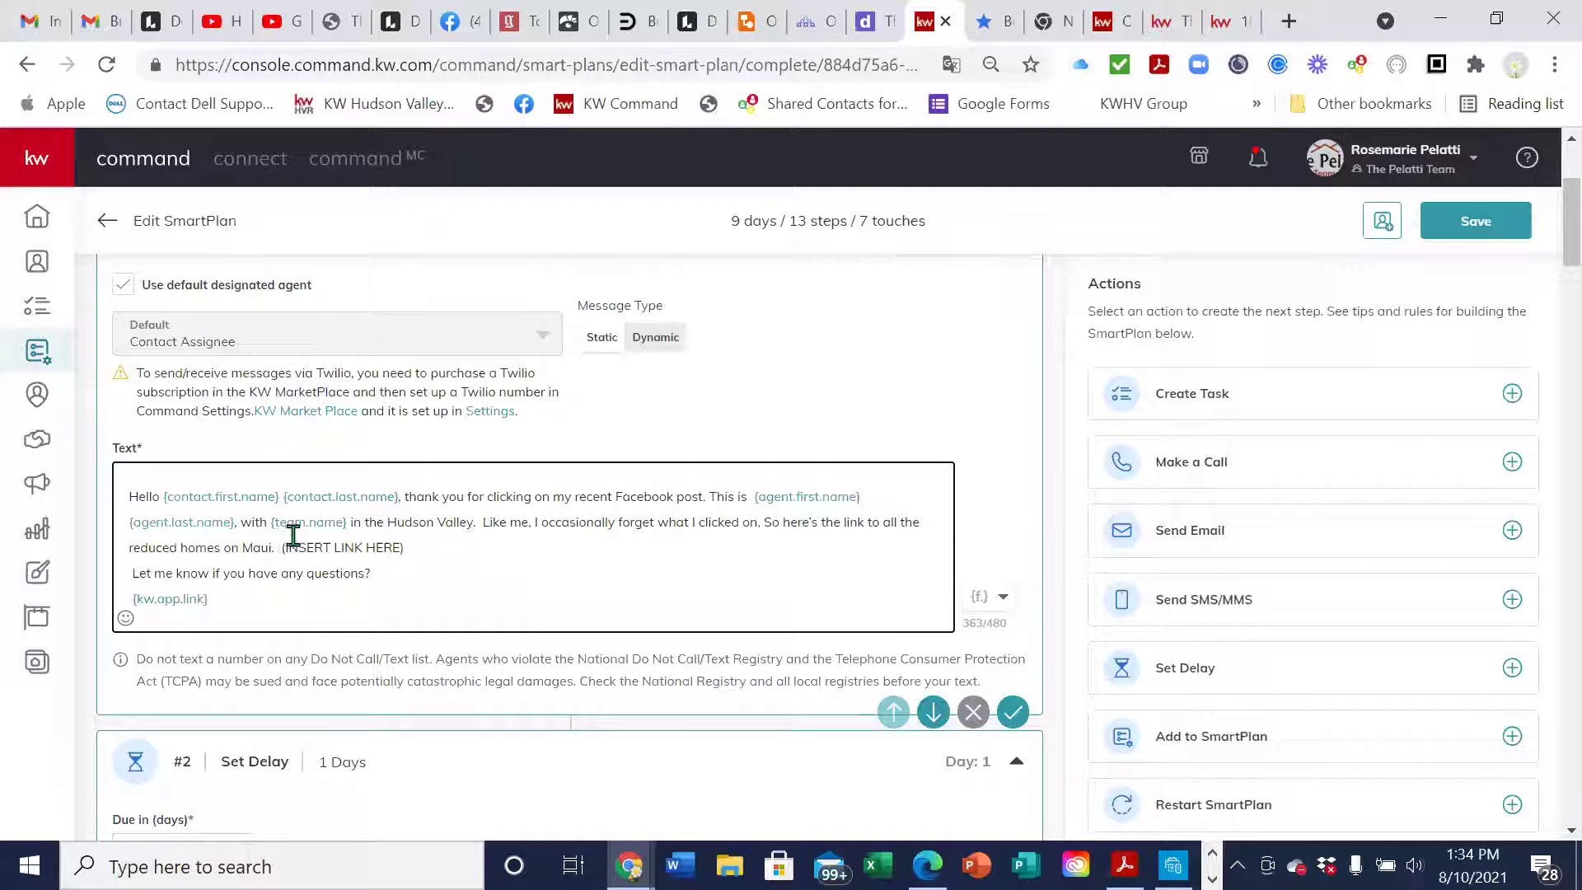
pyautogui.click(1227, 22)
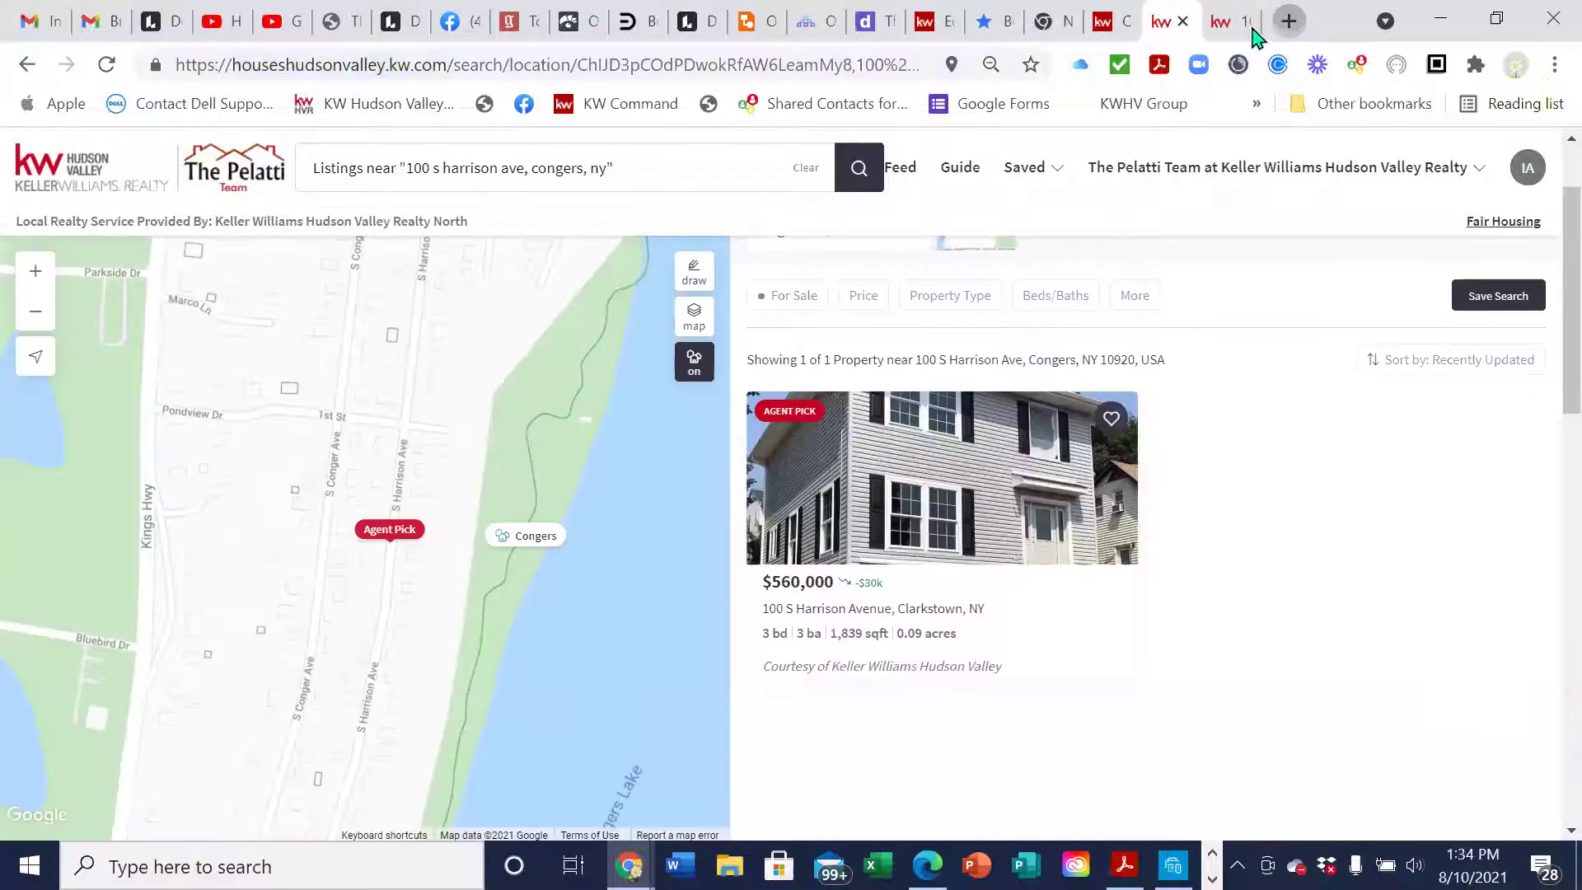
# - Open the KW Hudson Valley property search site (houseshudsonvalley.kw.com) in a new tab
pyautogui.click(1289, 21)
pyautogui.write('house')
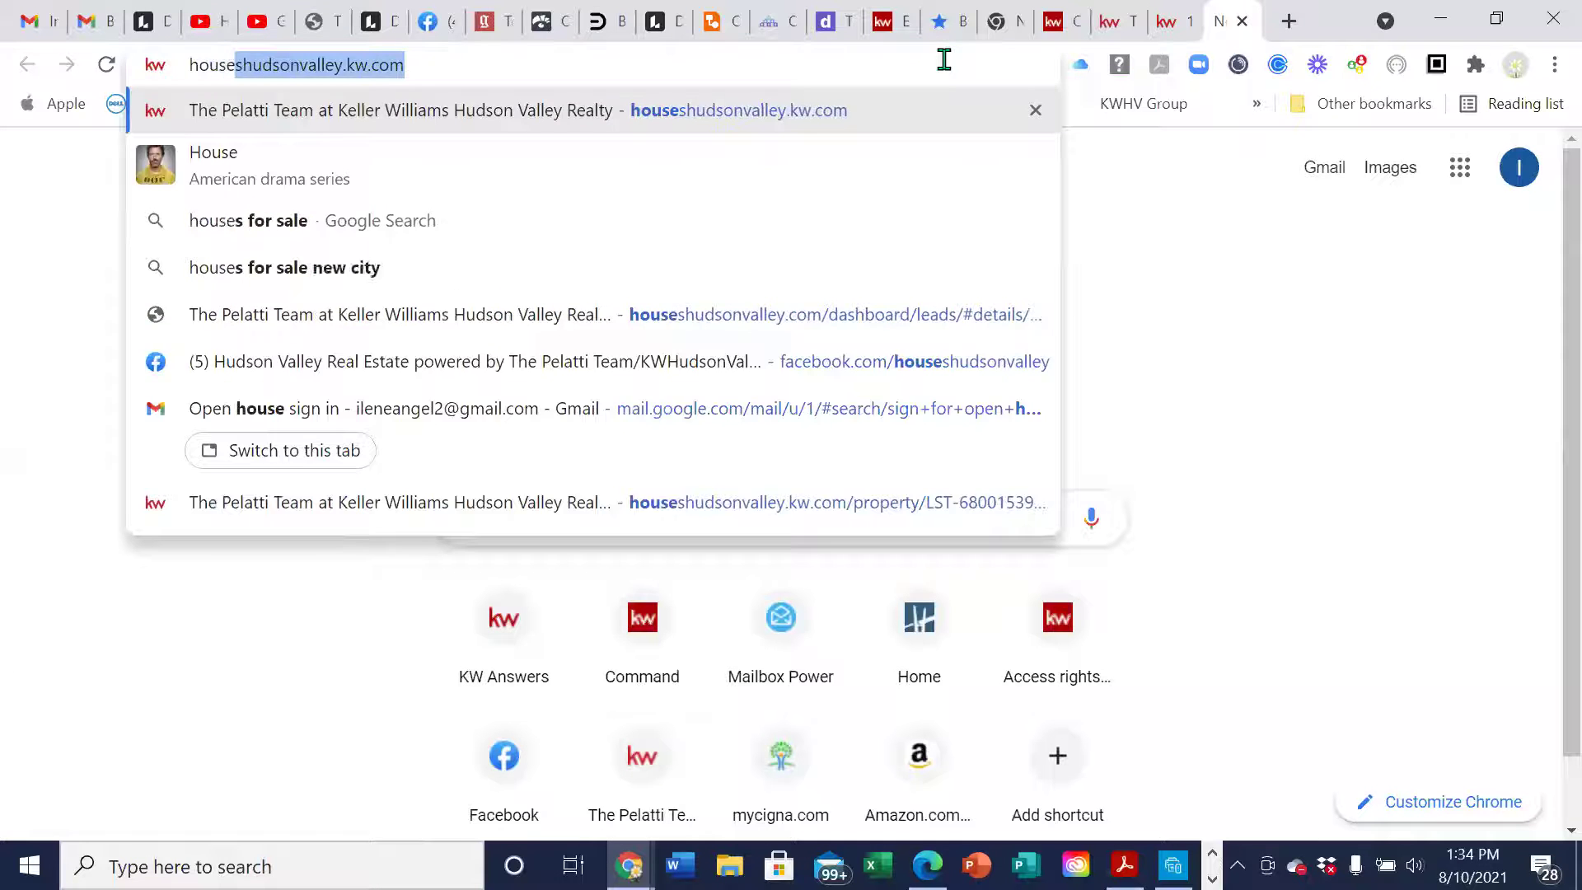
pyautogui.press('Return')
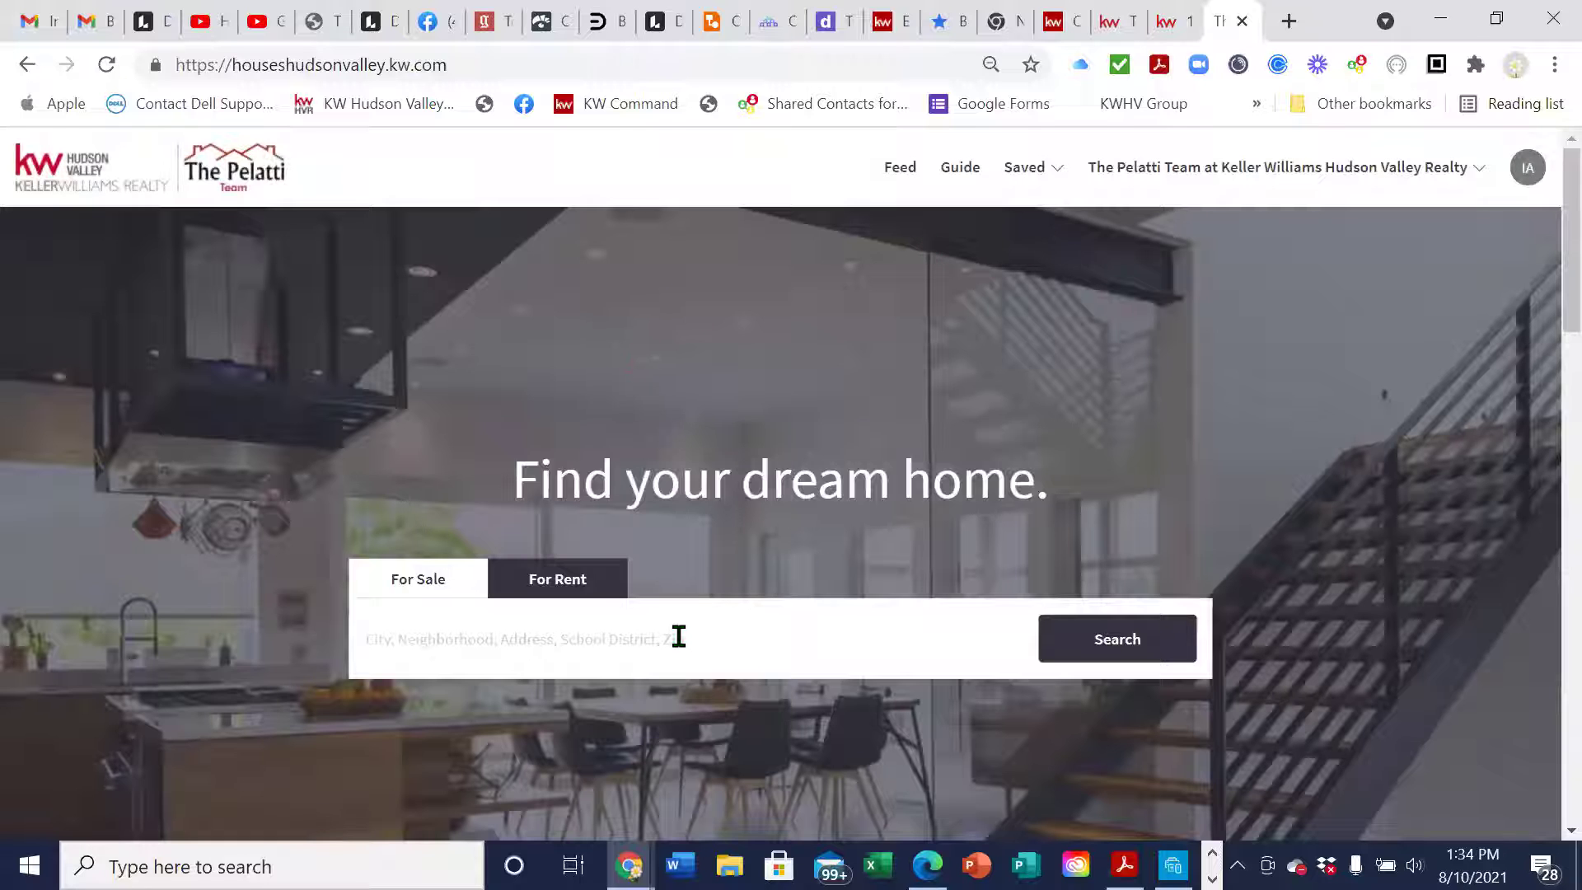
# - Search listings for 'clarkstown new york'
pyautogui.click(678, 637)
pyautogui.write('clark')
pyautogui.press('BackSpace')
pyautogui.write('rk')
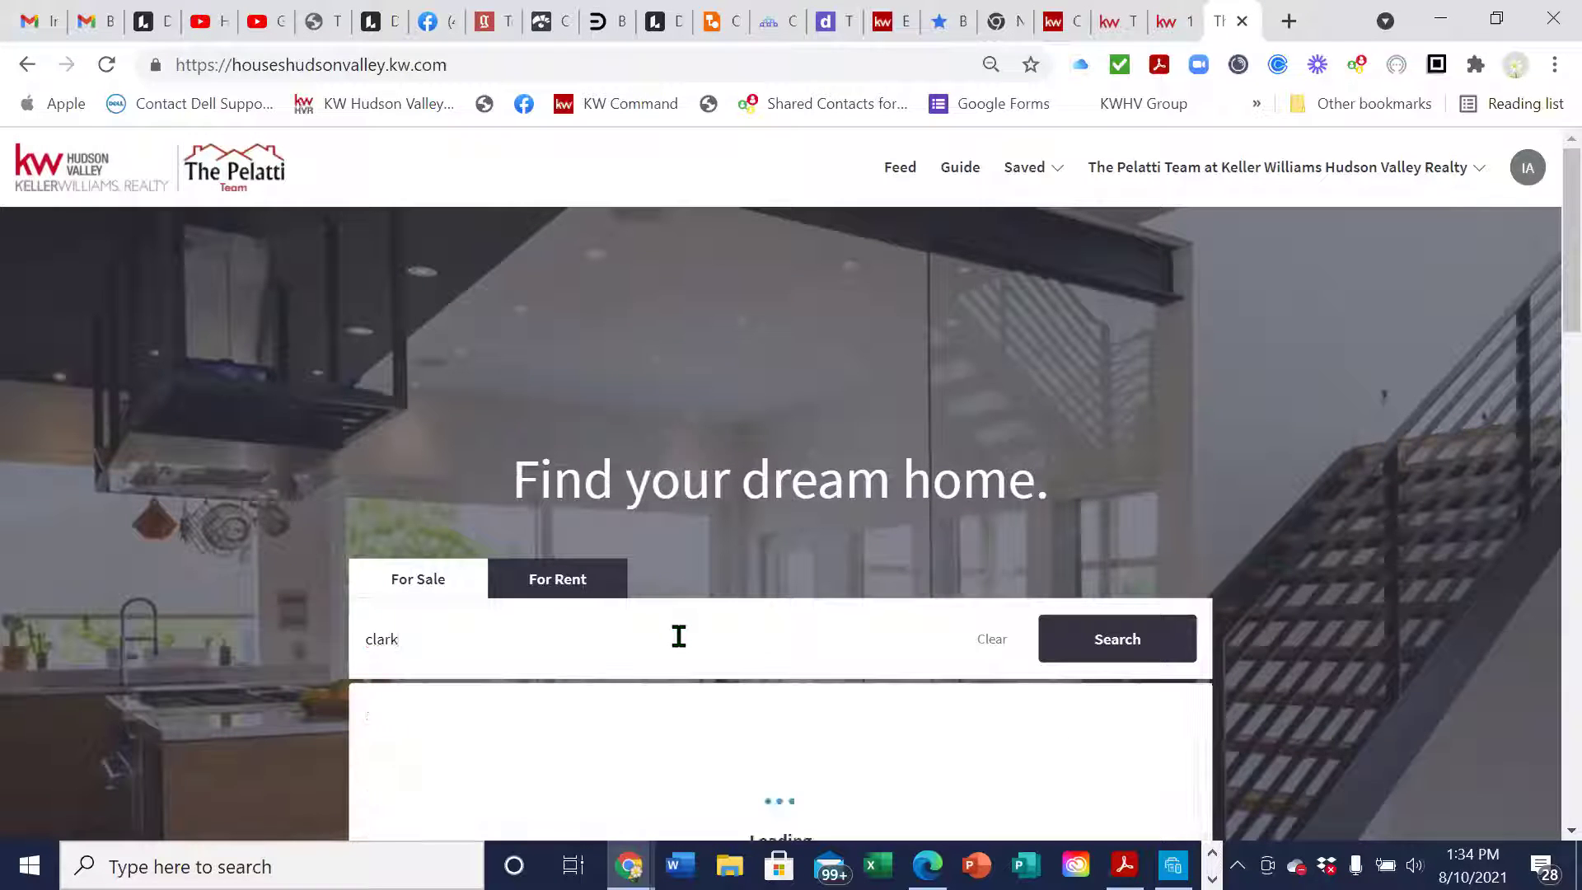
pyautogui.write('stow')
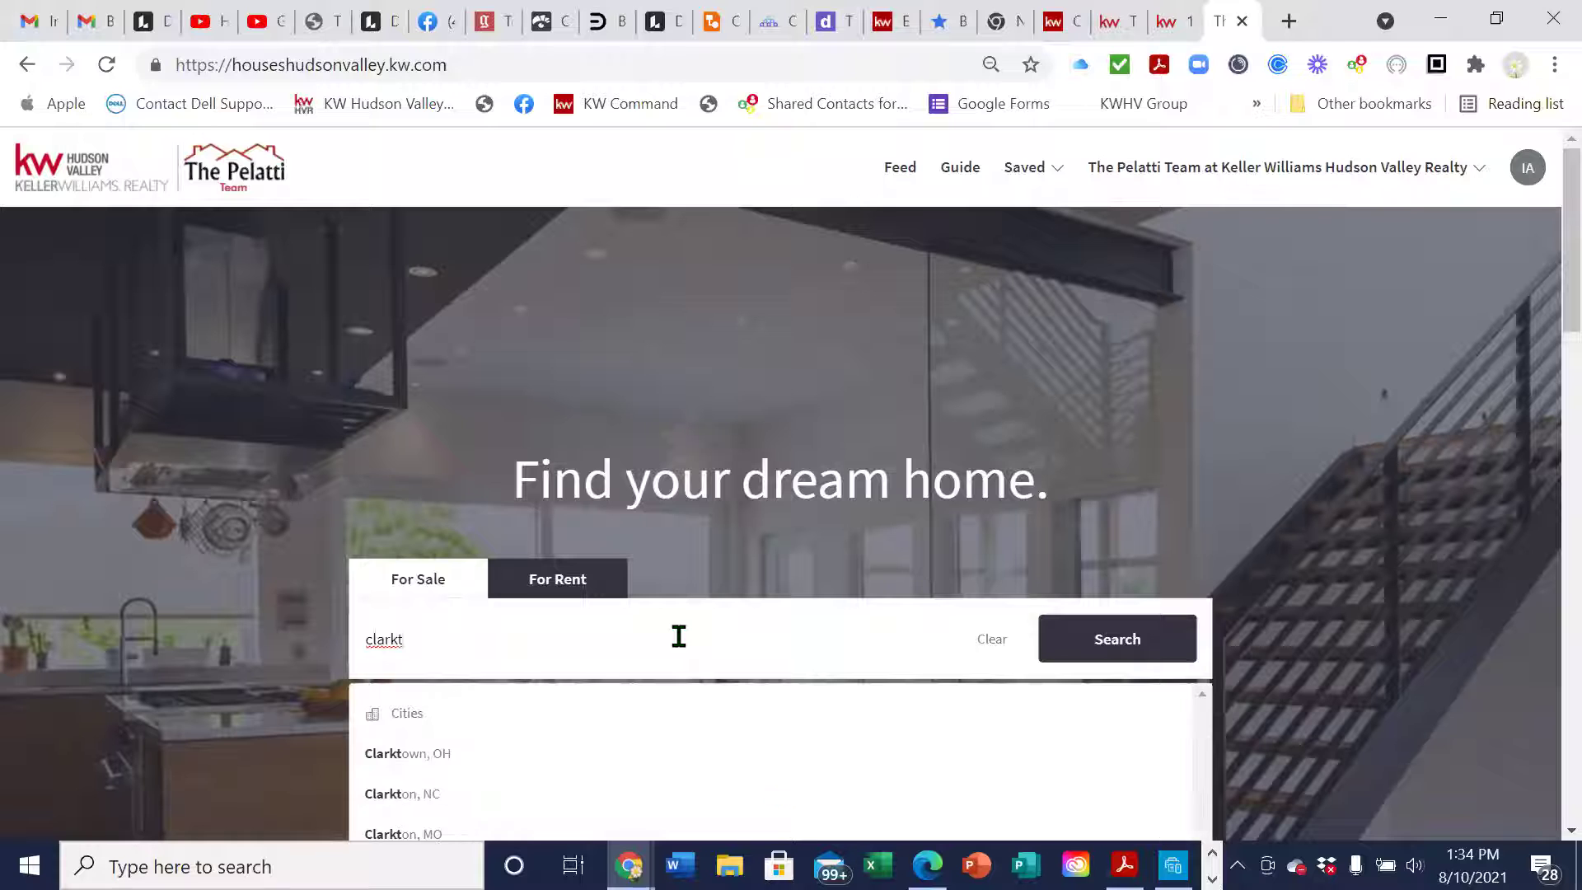
pyautogui.write('n new york')
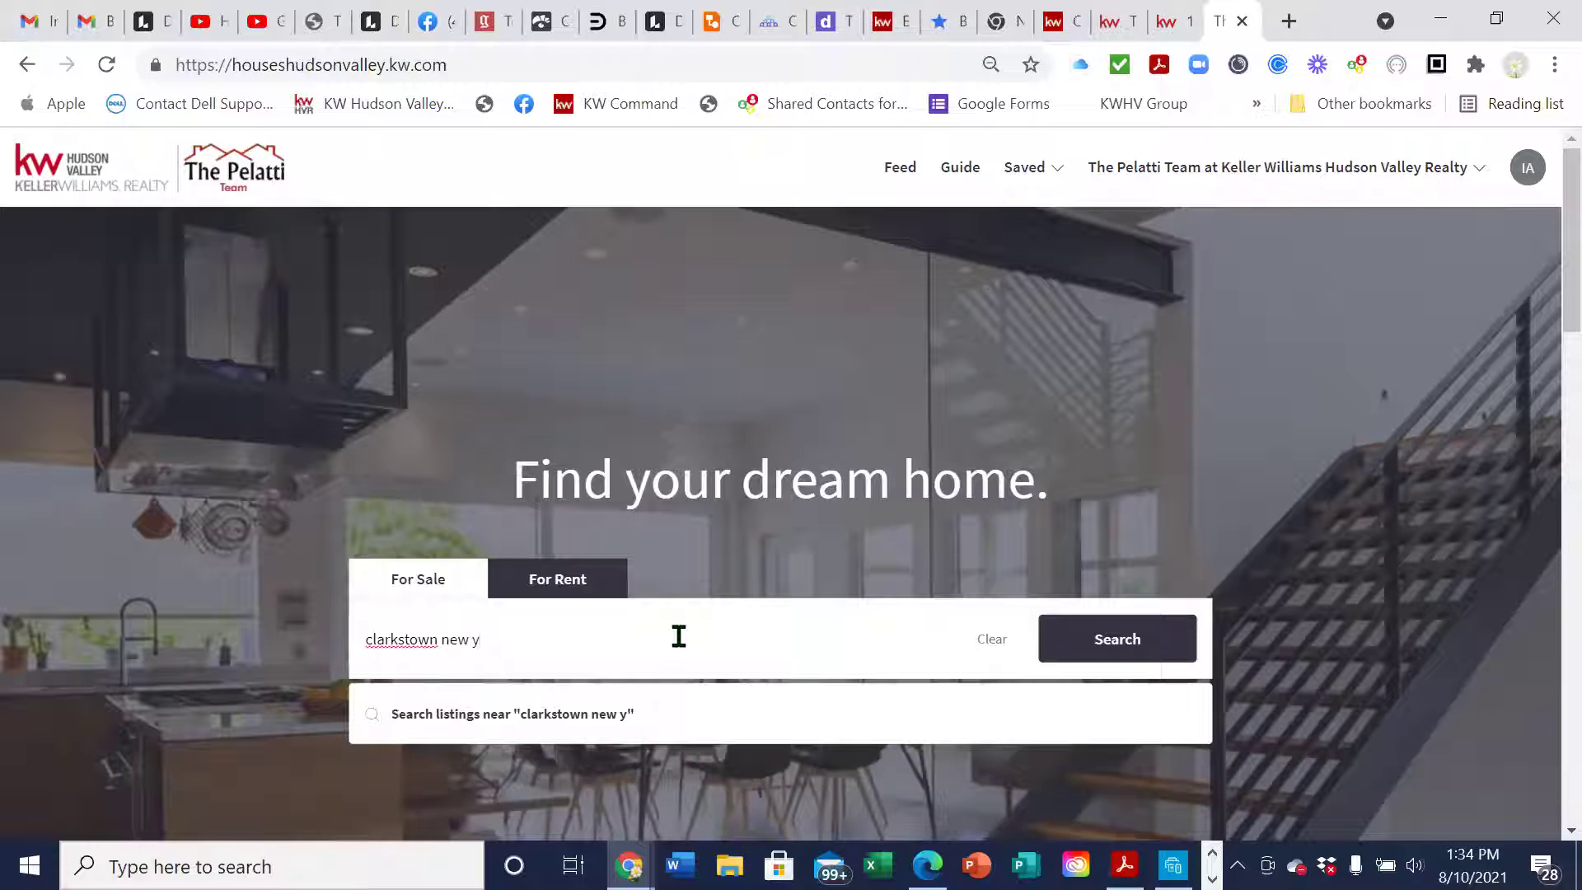
pyautogui.press('Return')
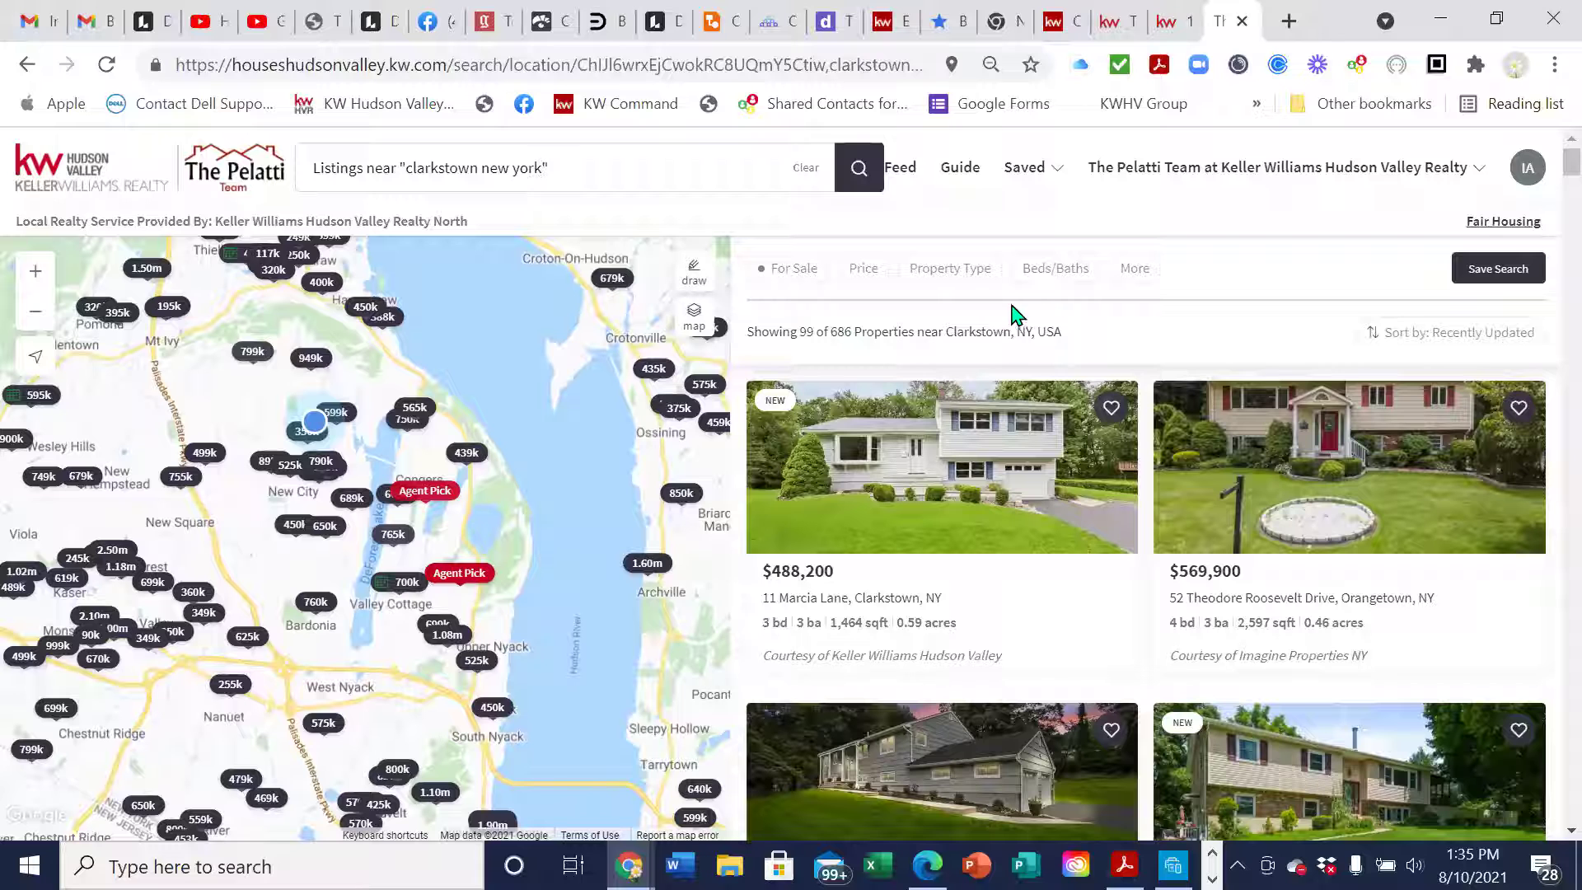
# - Turn on the Price Reduced filter under More
pyautogui.click(1137, 276)
pyautogui.scroll(-1, 1096, 531)
pyautogui.scroll(-5, 1105, 553)
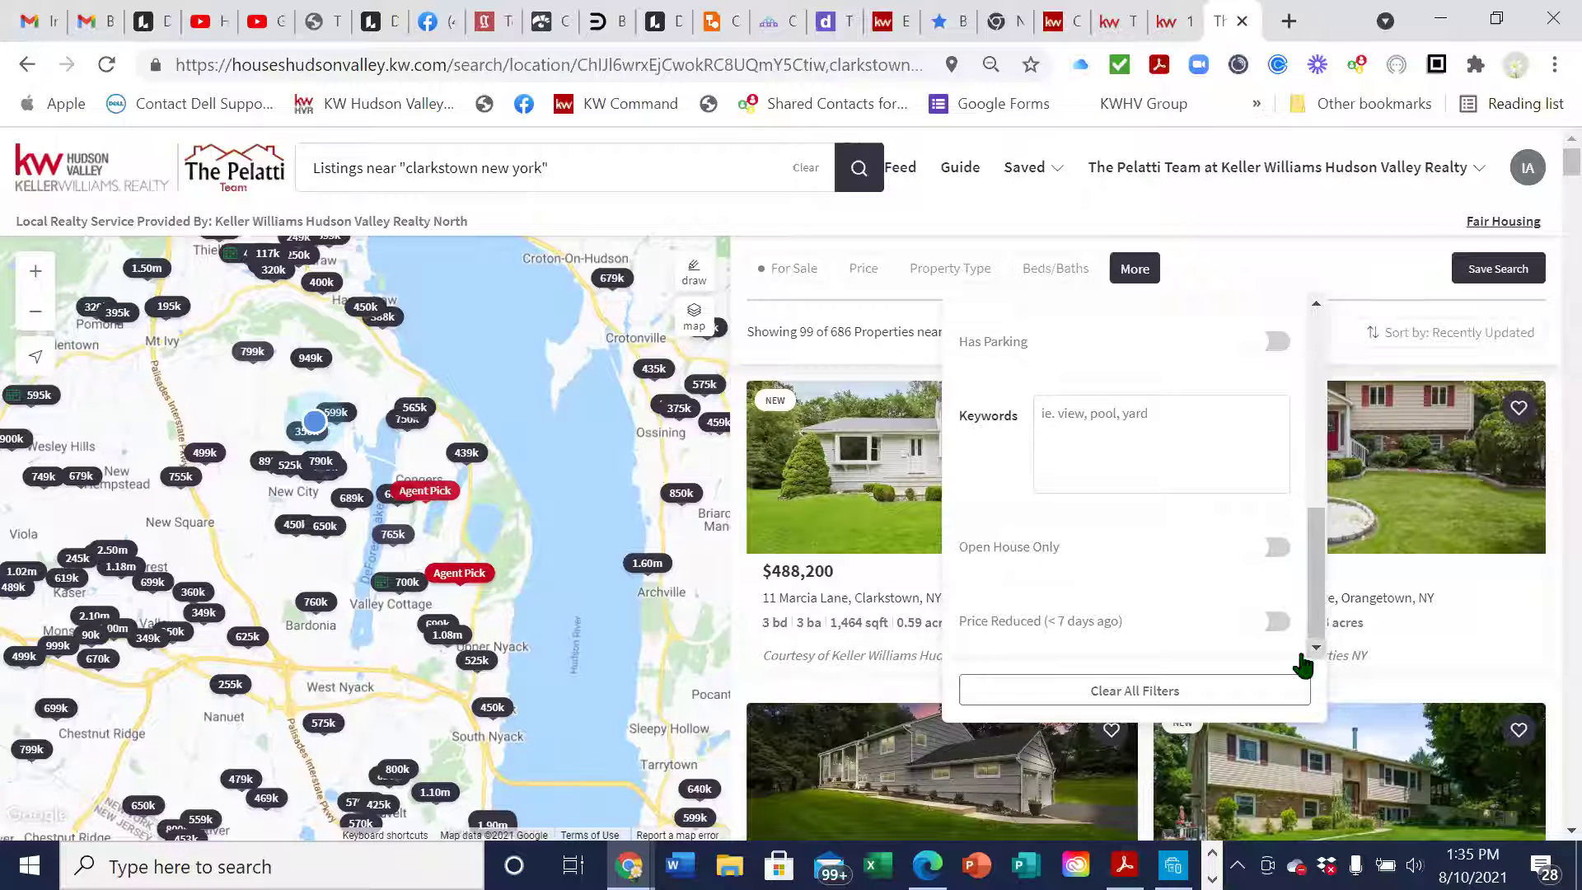
pyautogui.click(1279, 624)
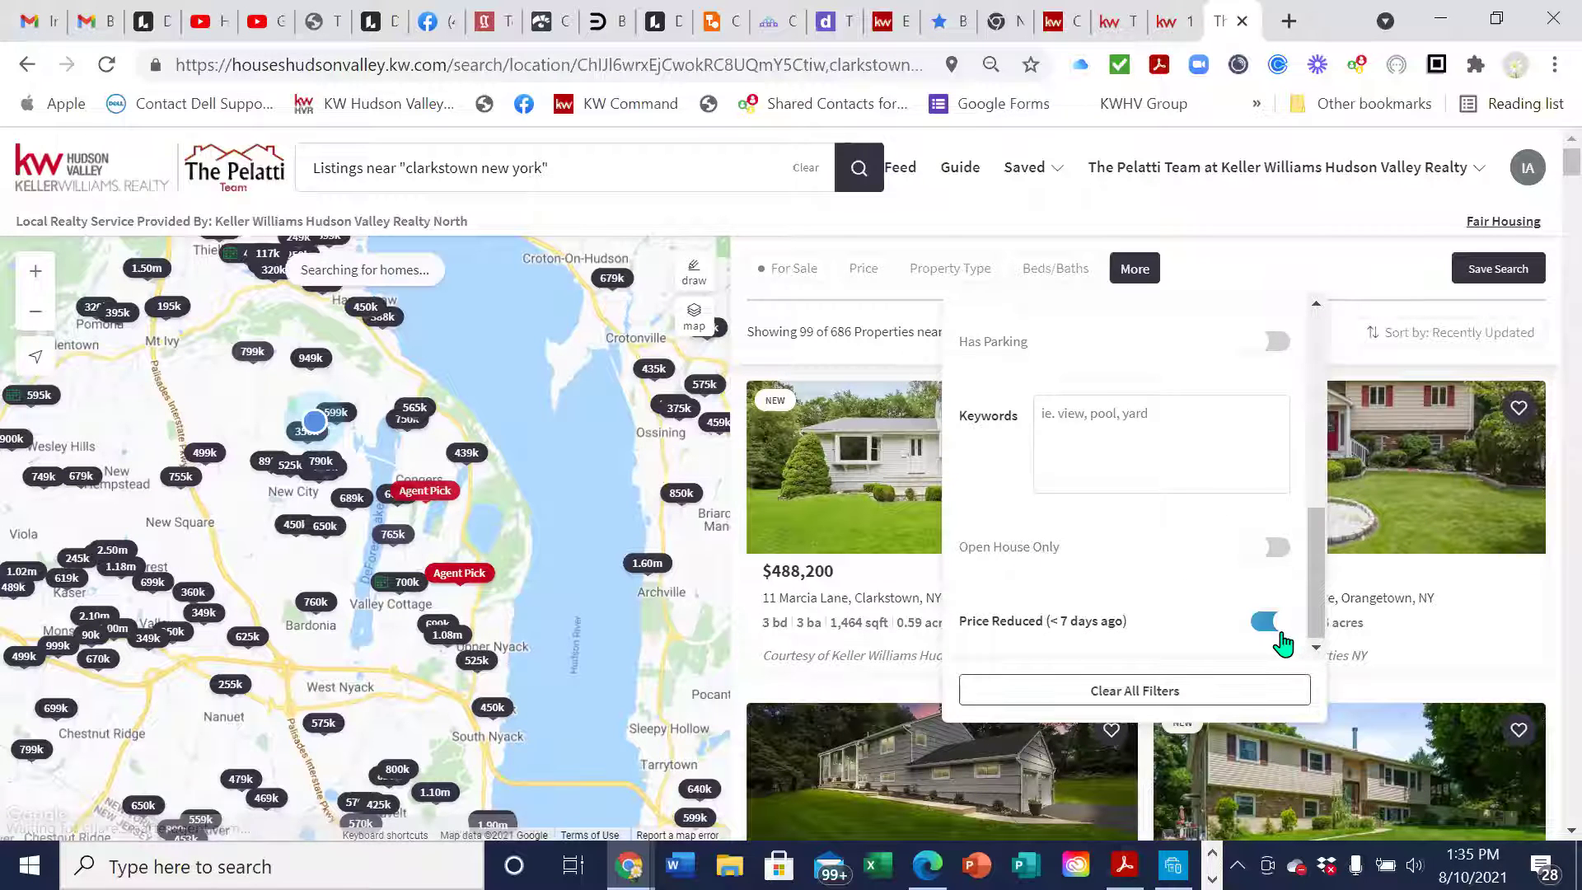
pyautogui.click(1272, 272)
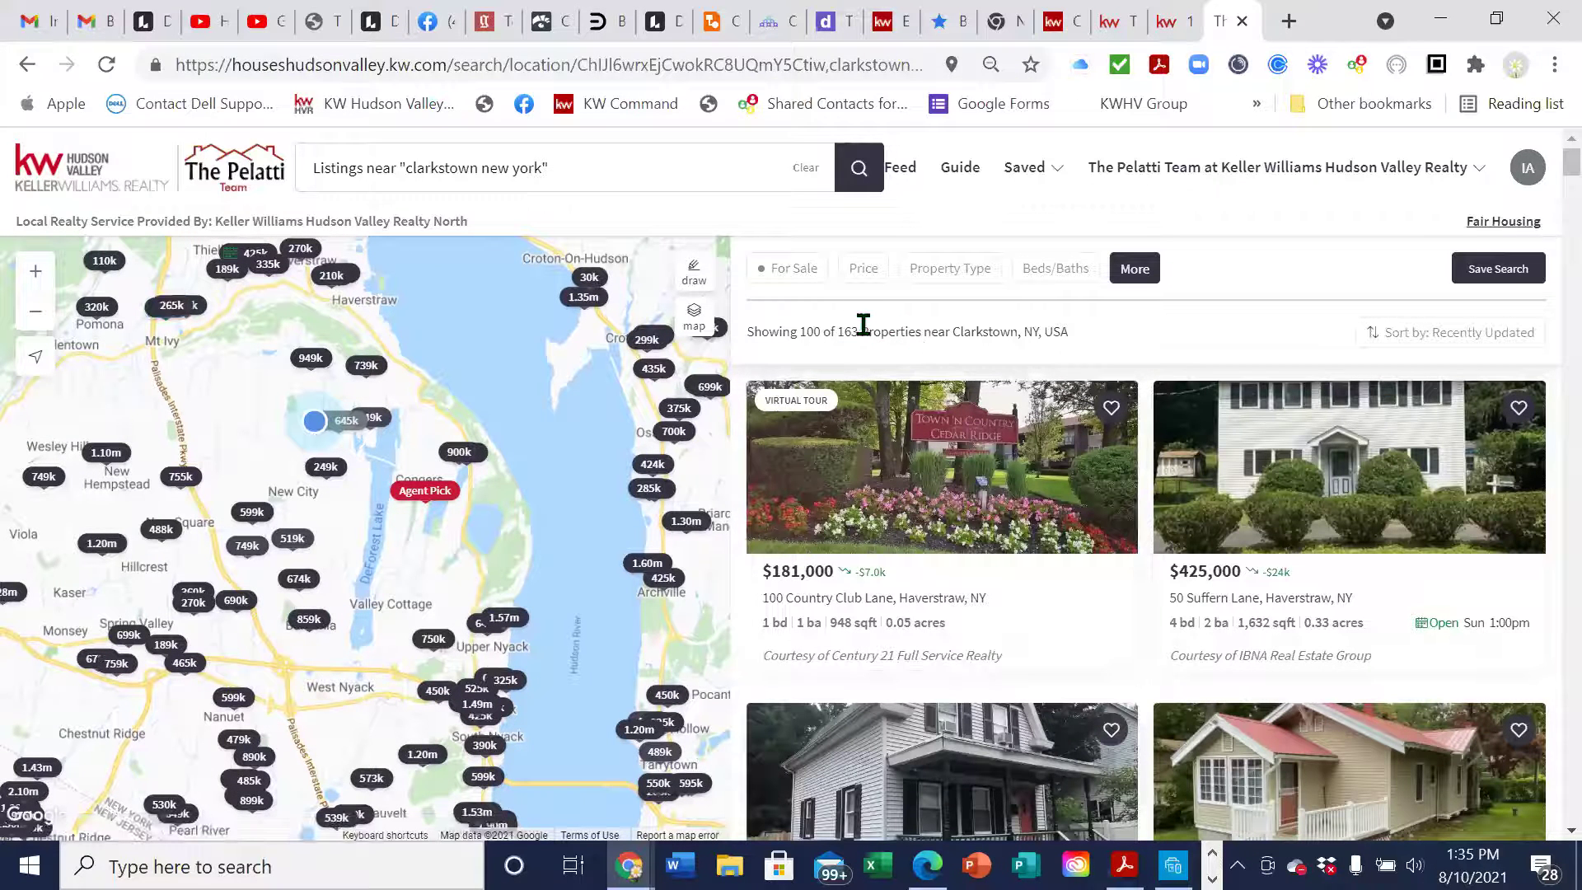
# - Exclude Foreclosures and Short Sale listings and cap the price at $750k
pyautogui.click(801, 284)
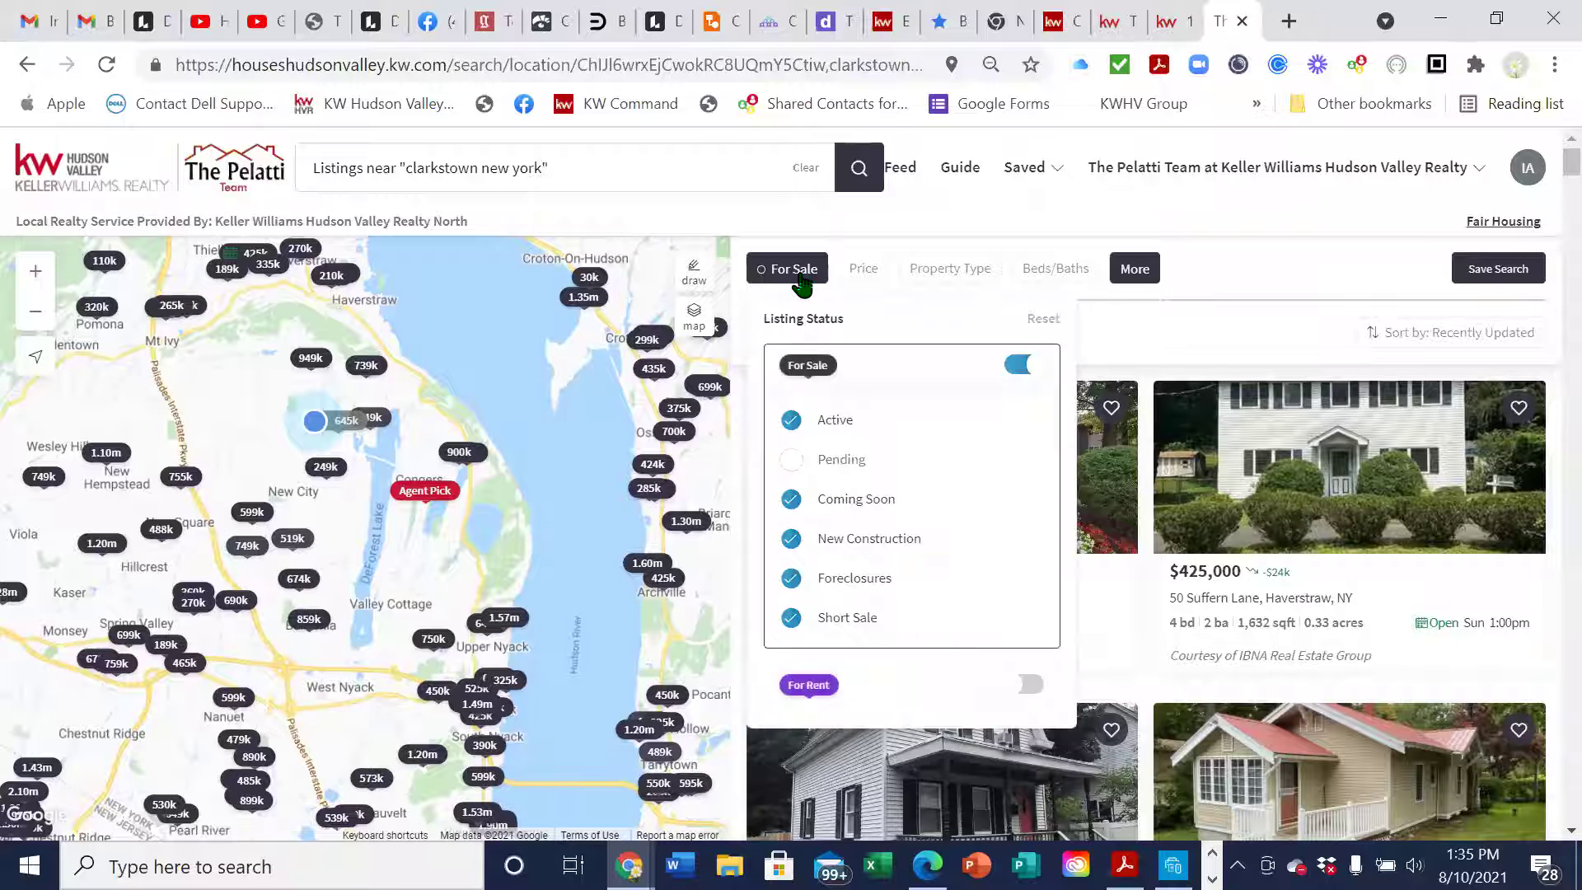
pyautogui.click(855, 582)
pyautogui.click(844, 628)
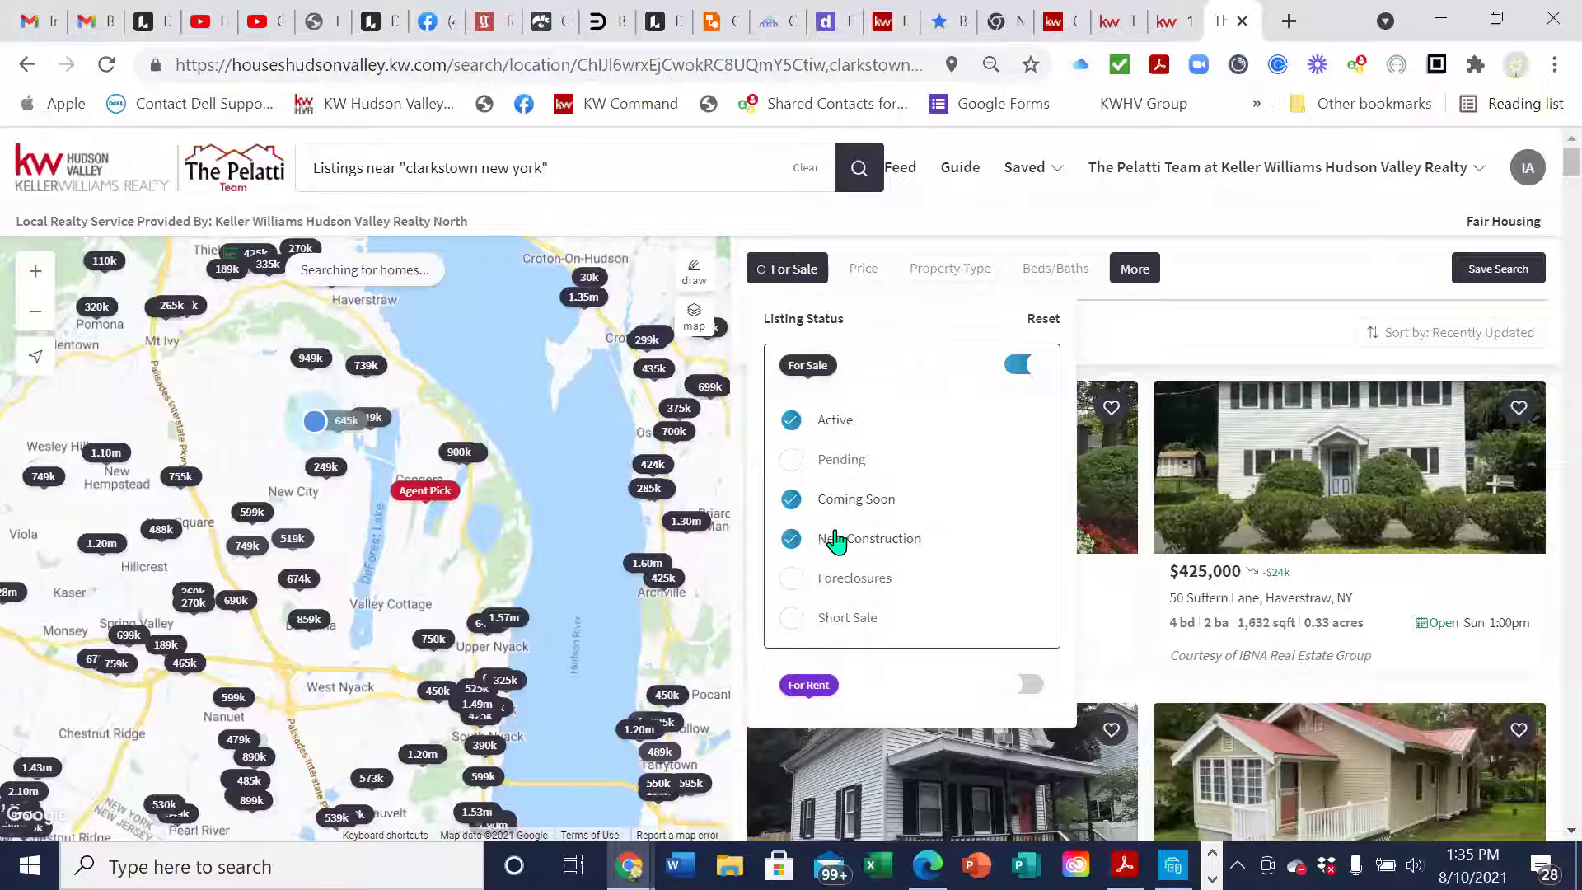
pyautogui.click(858, 273)
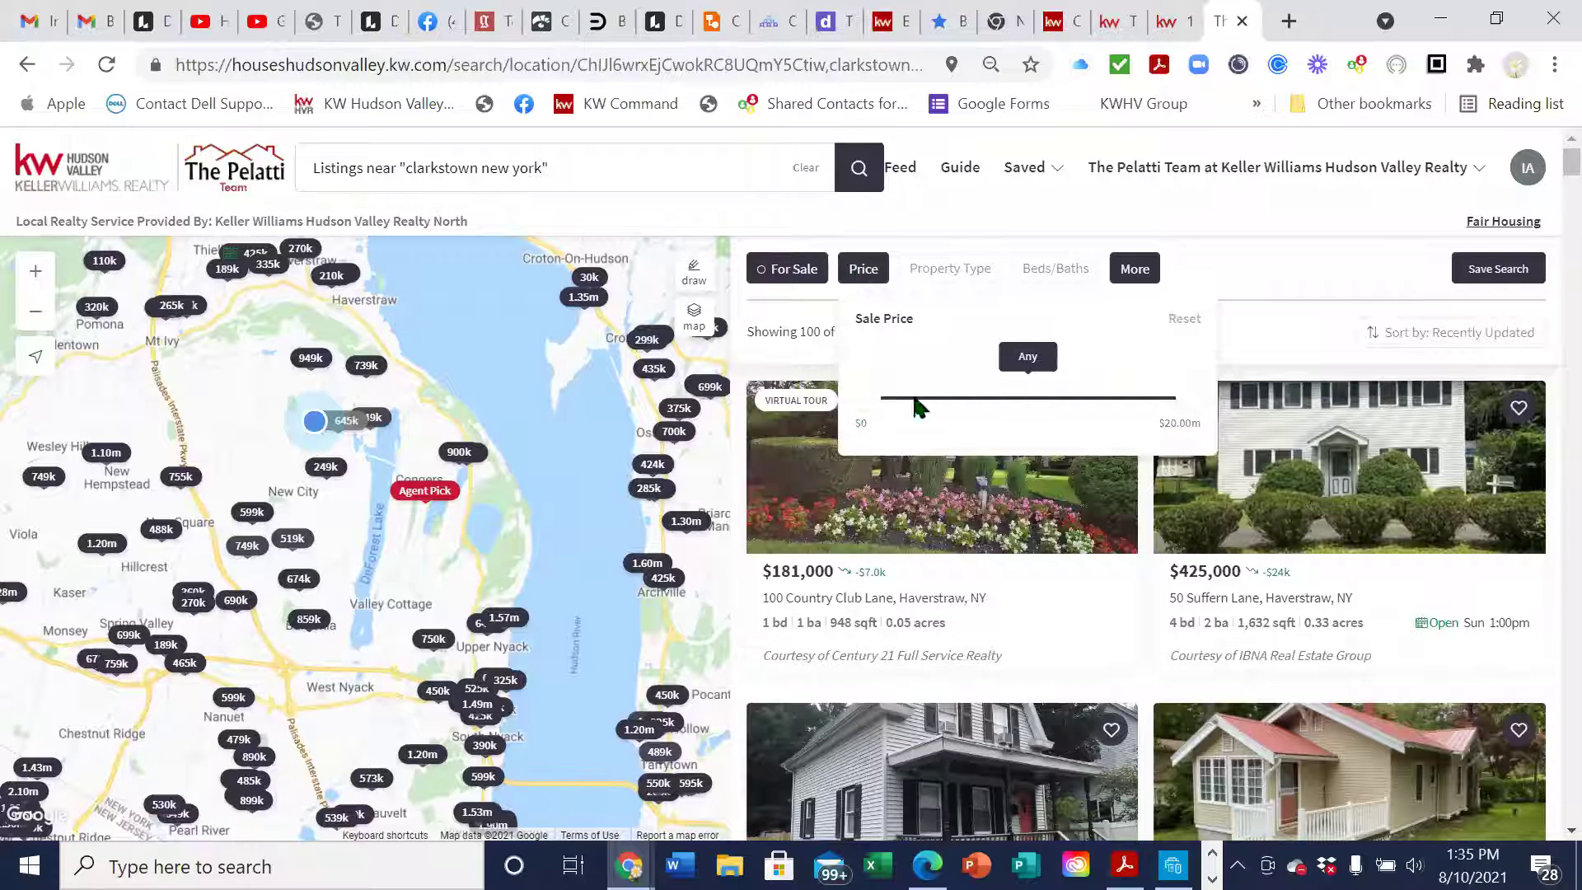
pyautogui.moveTo(1178, 403); pyautogui.dragTo(1036, 422)
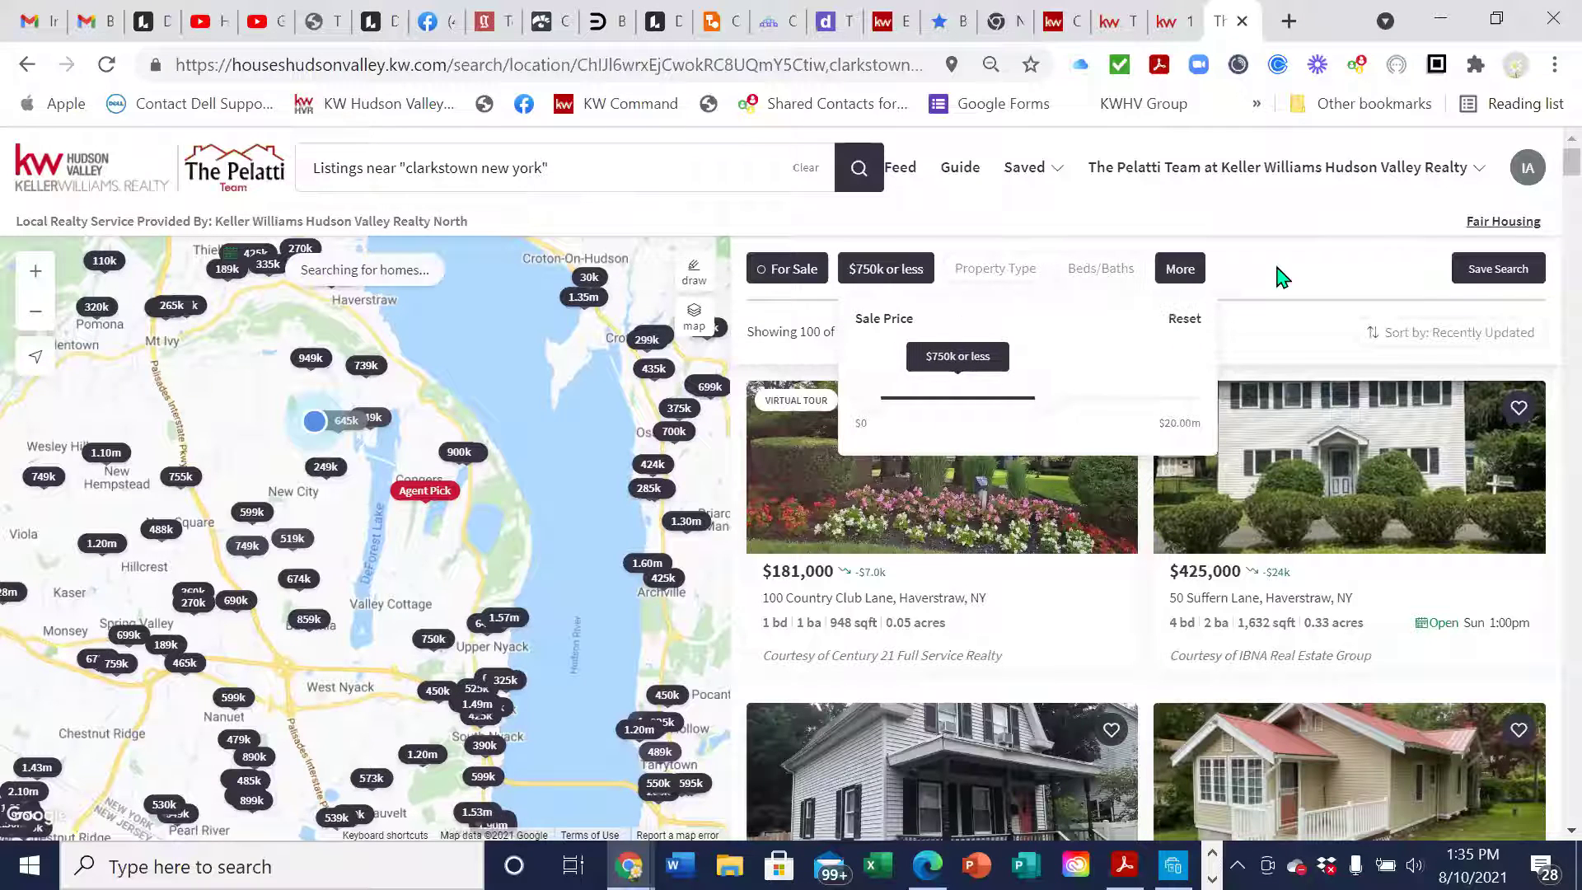
pyautogui.click(1281, 278)
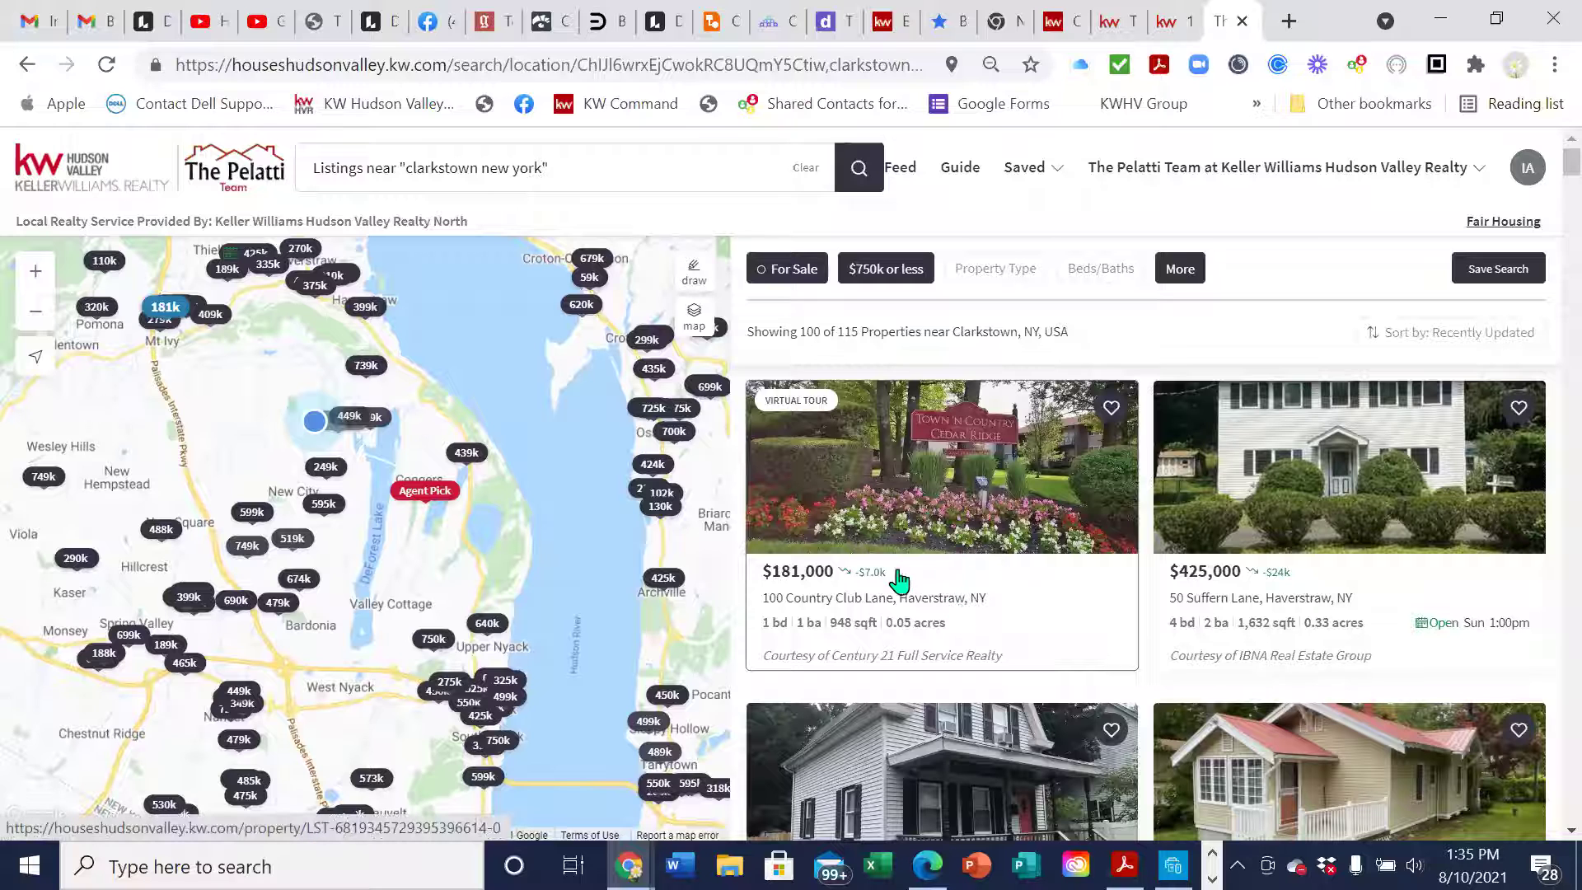
# - Copy the filtered search's web address and return to the KW Command tab
pyautogui.click(582, 63)
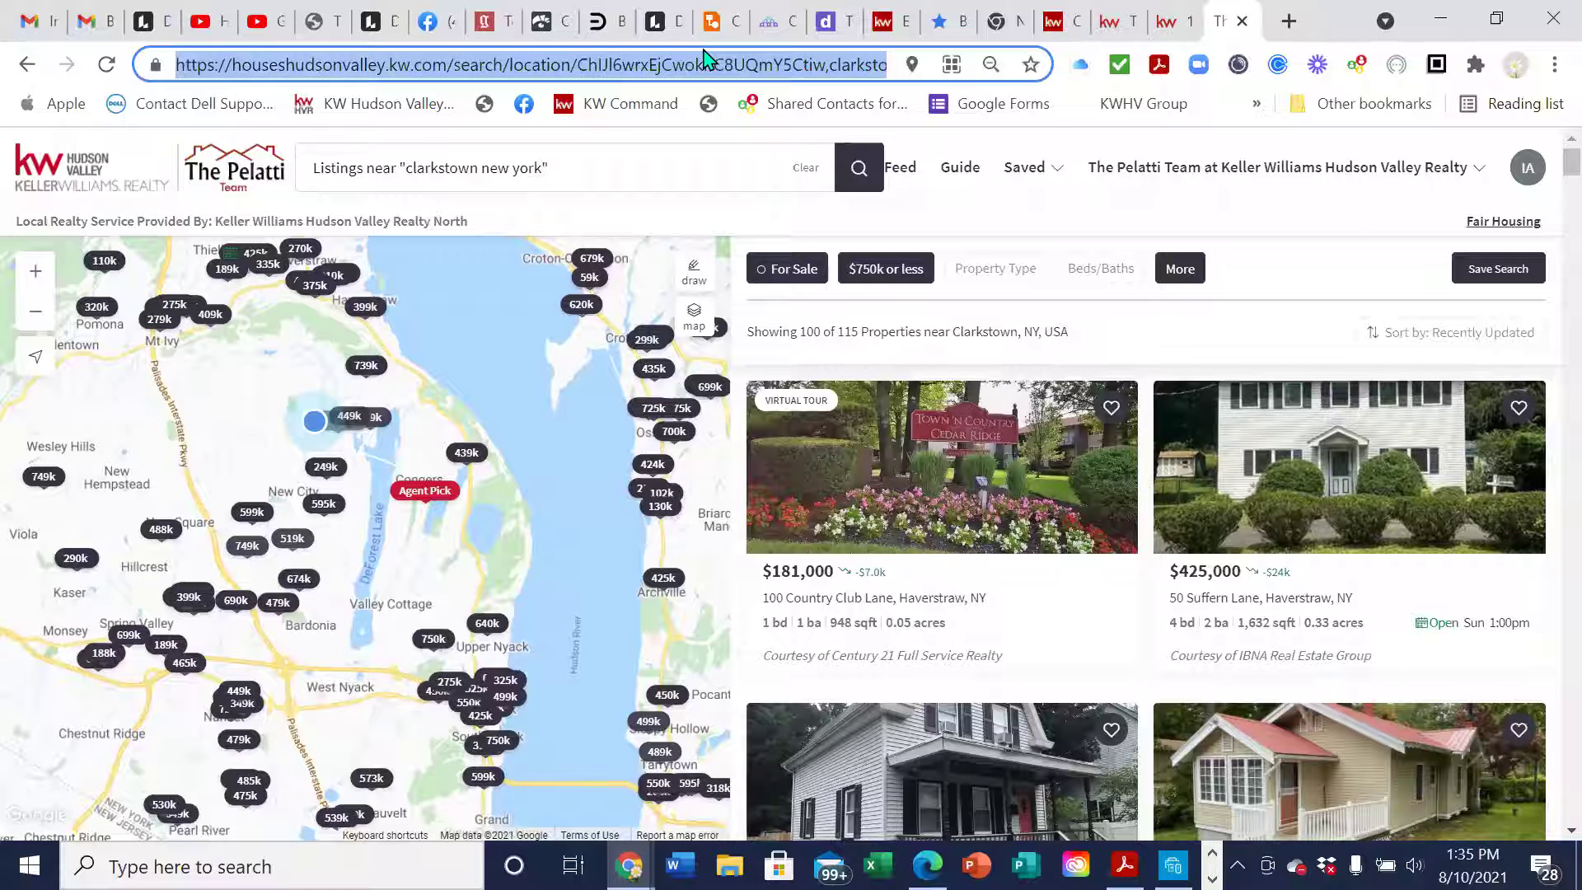
pyautogui.click(1165, 23)
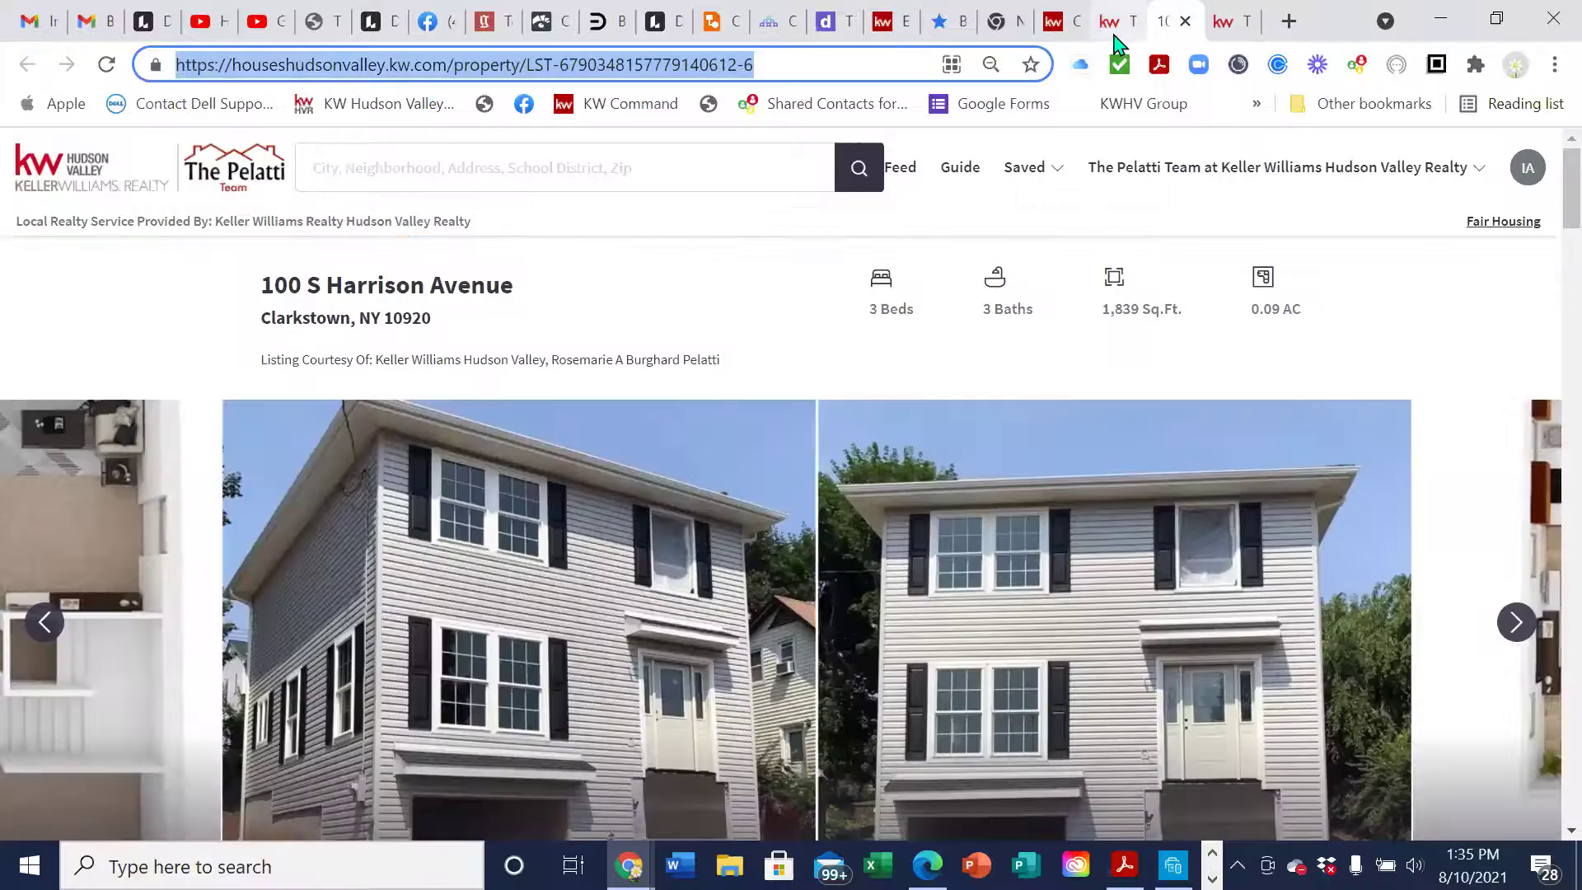
pyautogui.click(1115, 33)
pyautogui.click(1060, 31)
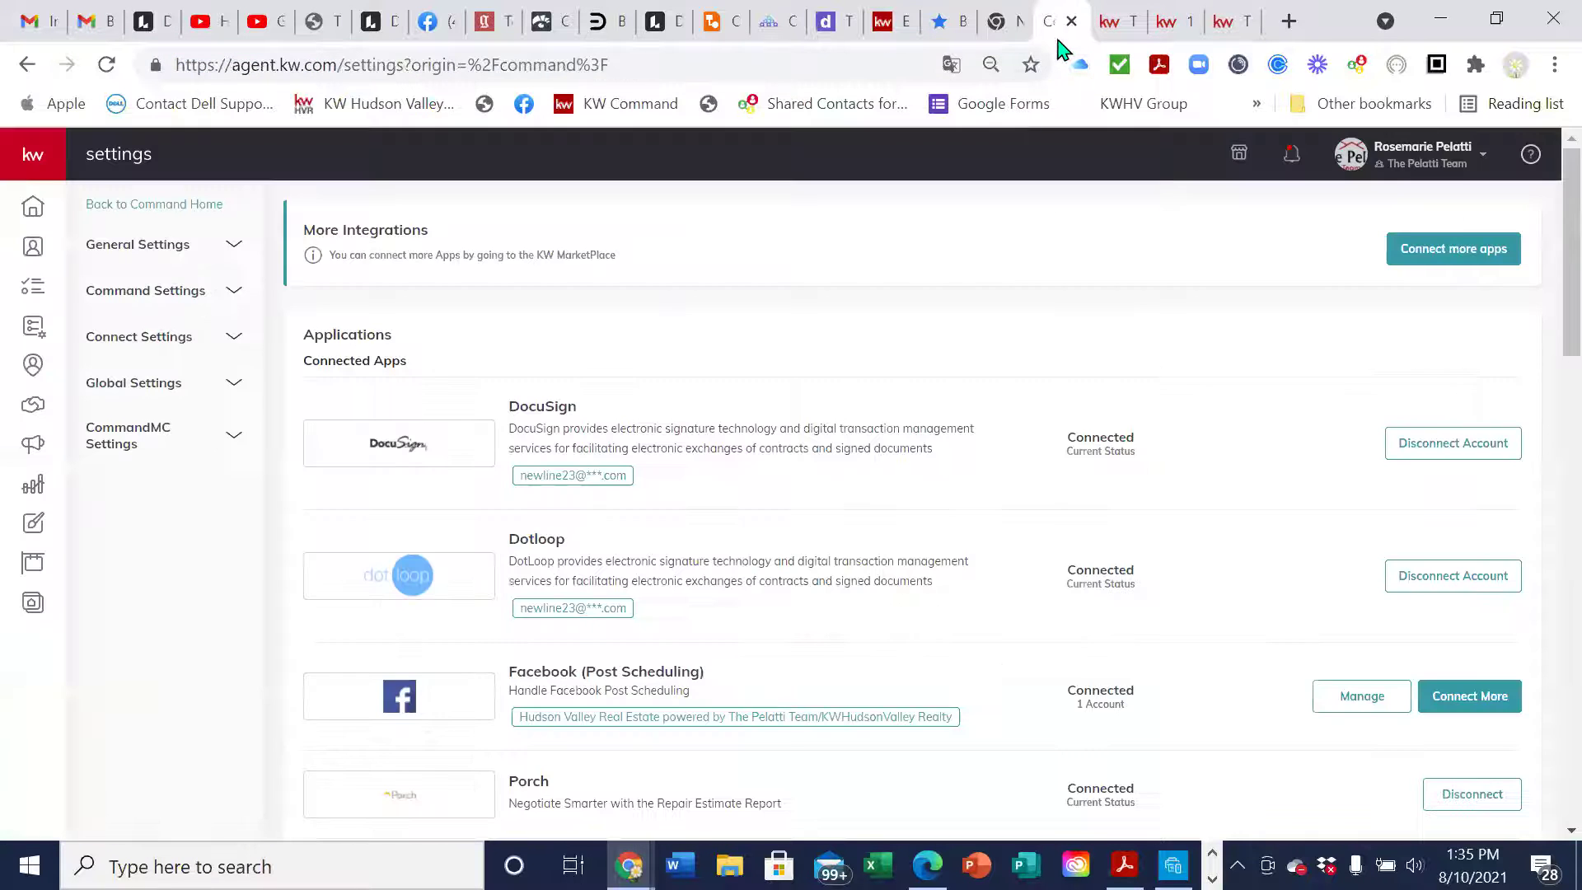
# - Paste the filtered Clarkstown search link into the first SMS in place of the placeholder, then save the step
pyautogui.click(890, 23)
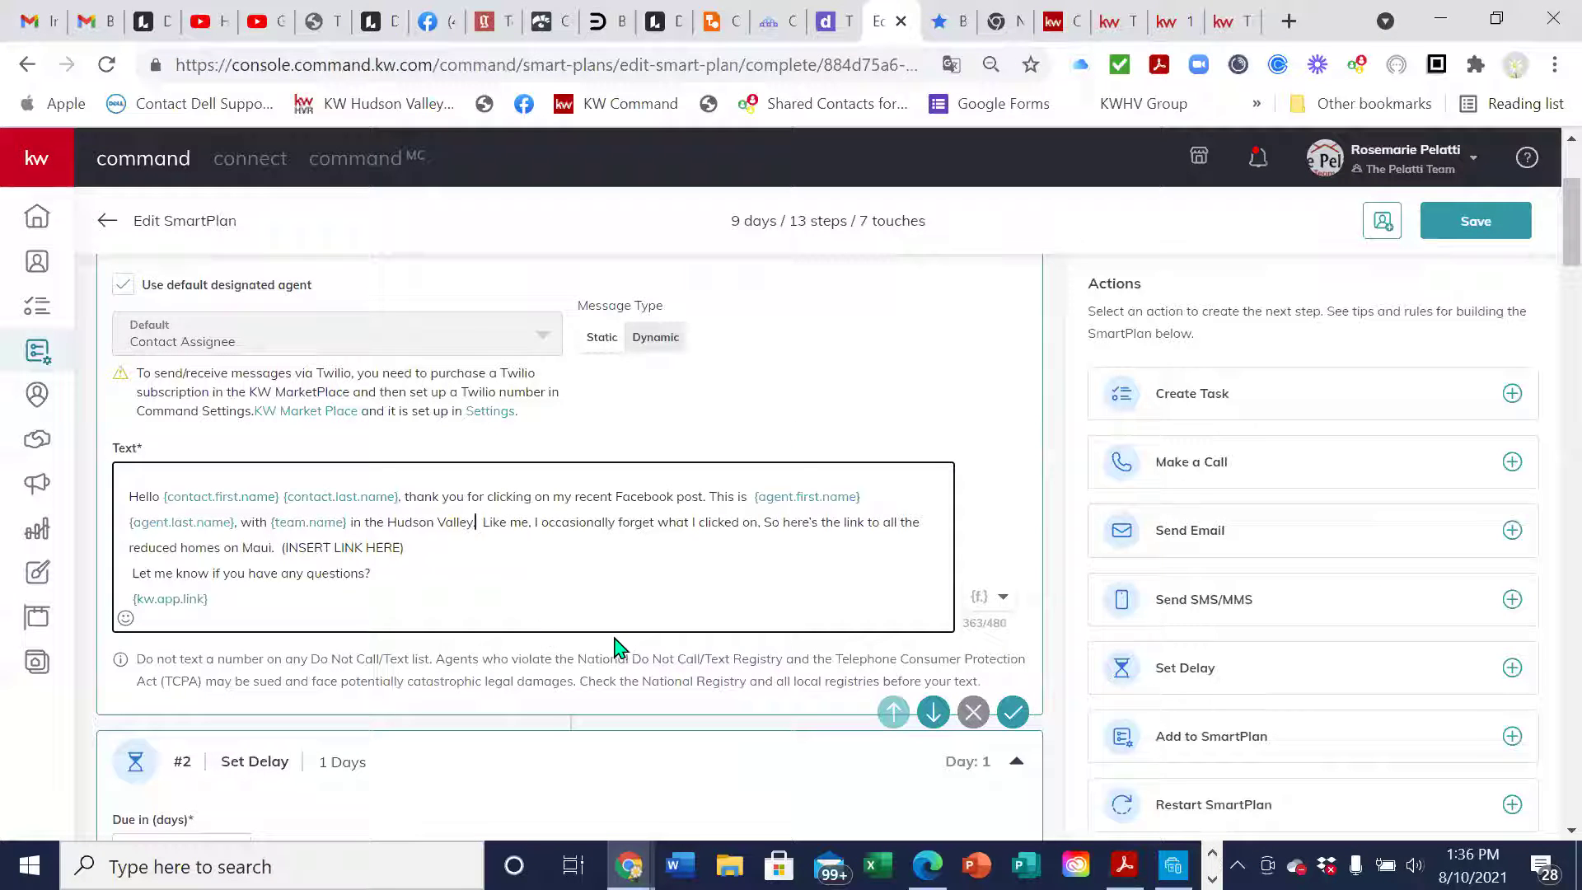
pyautogui.moveTo(405, 547); pyautogui.dragTo(279, 546)
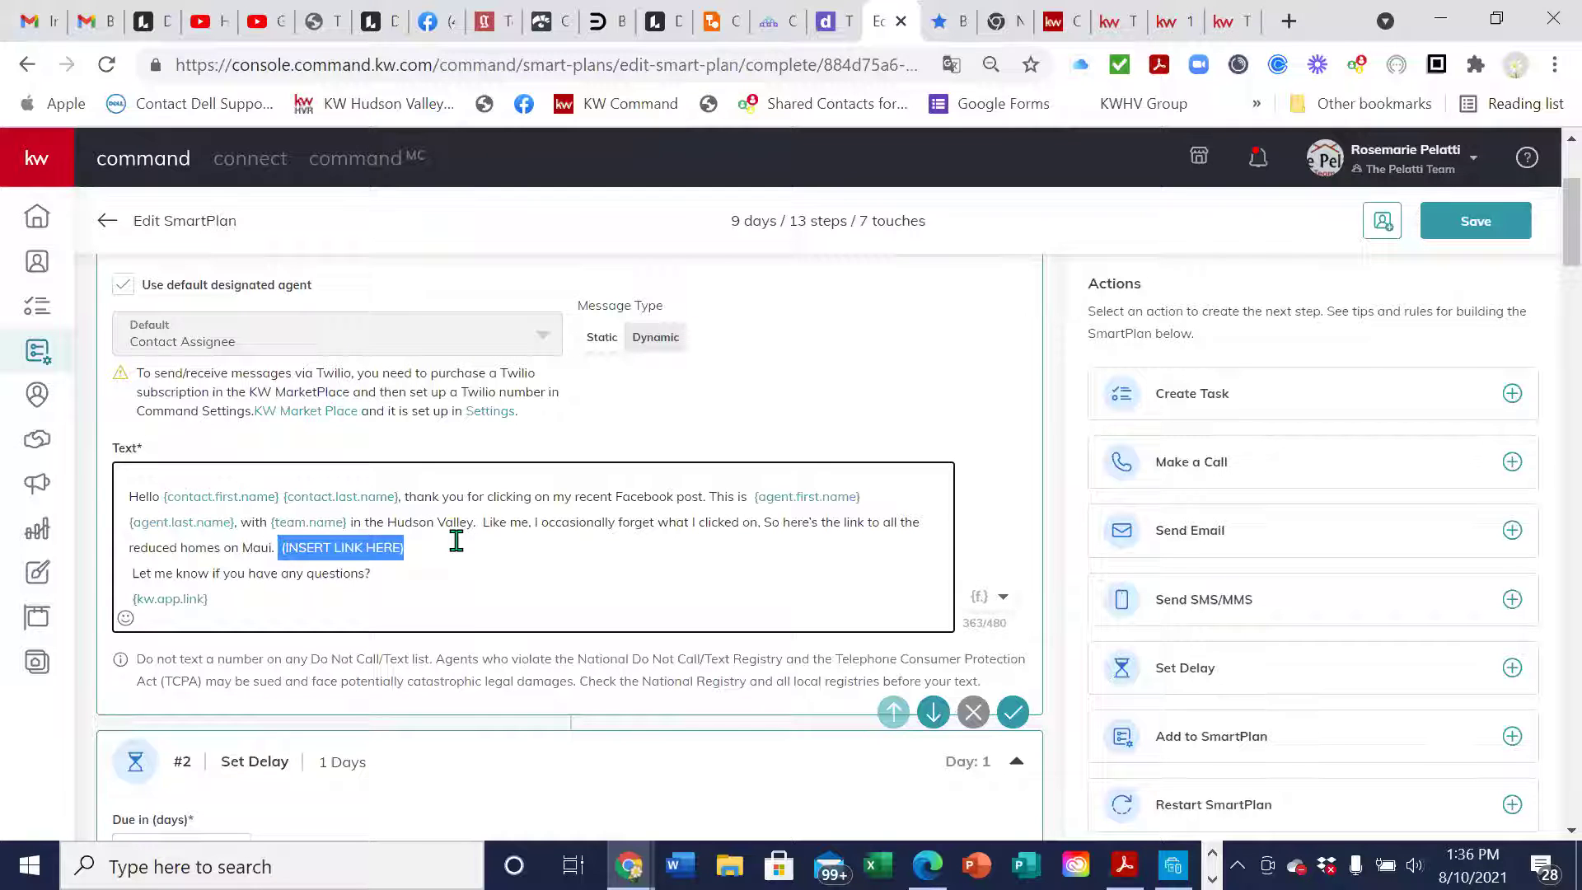
pyautogui.write('Click')
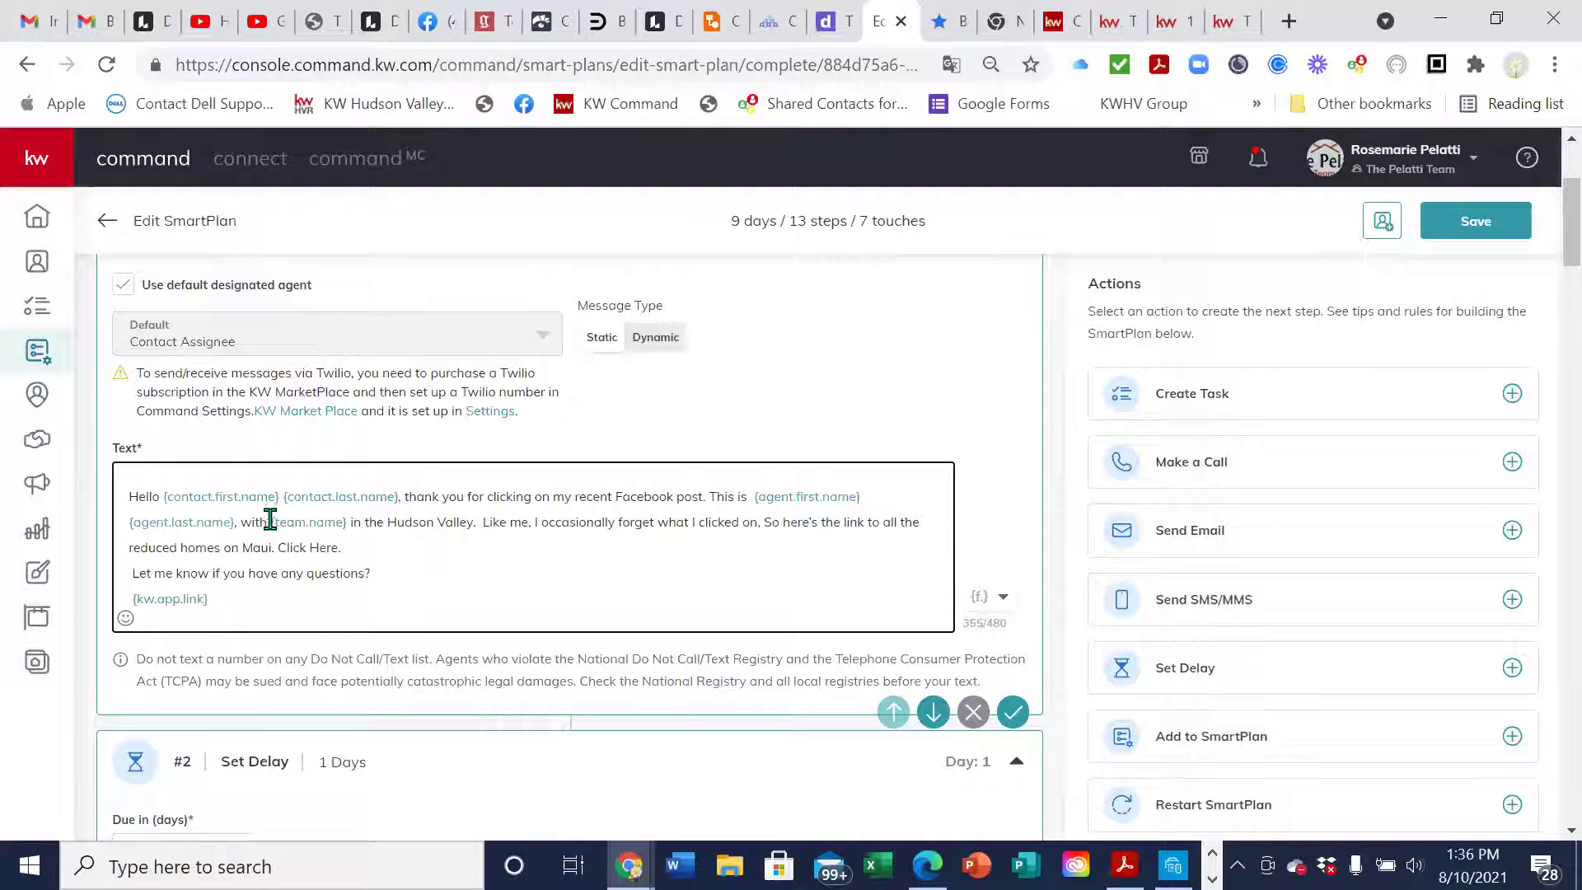
pyautogui.moveTo(365, 549); pyautogui.dragTo(277, 549)
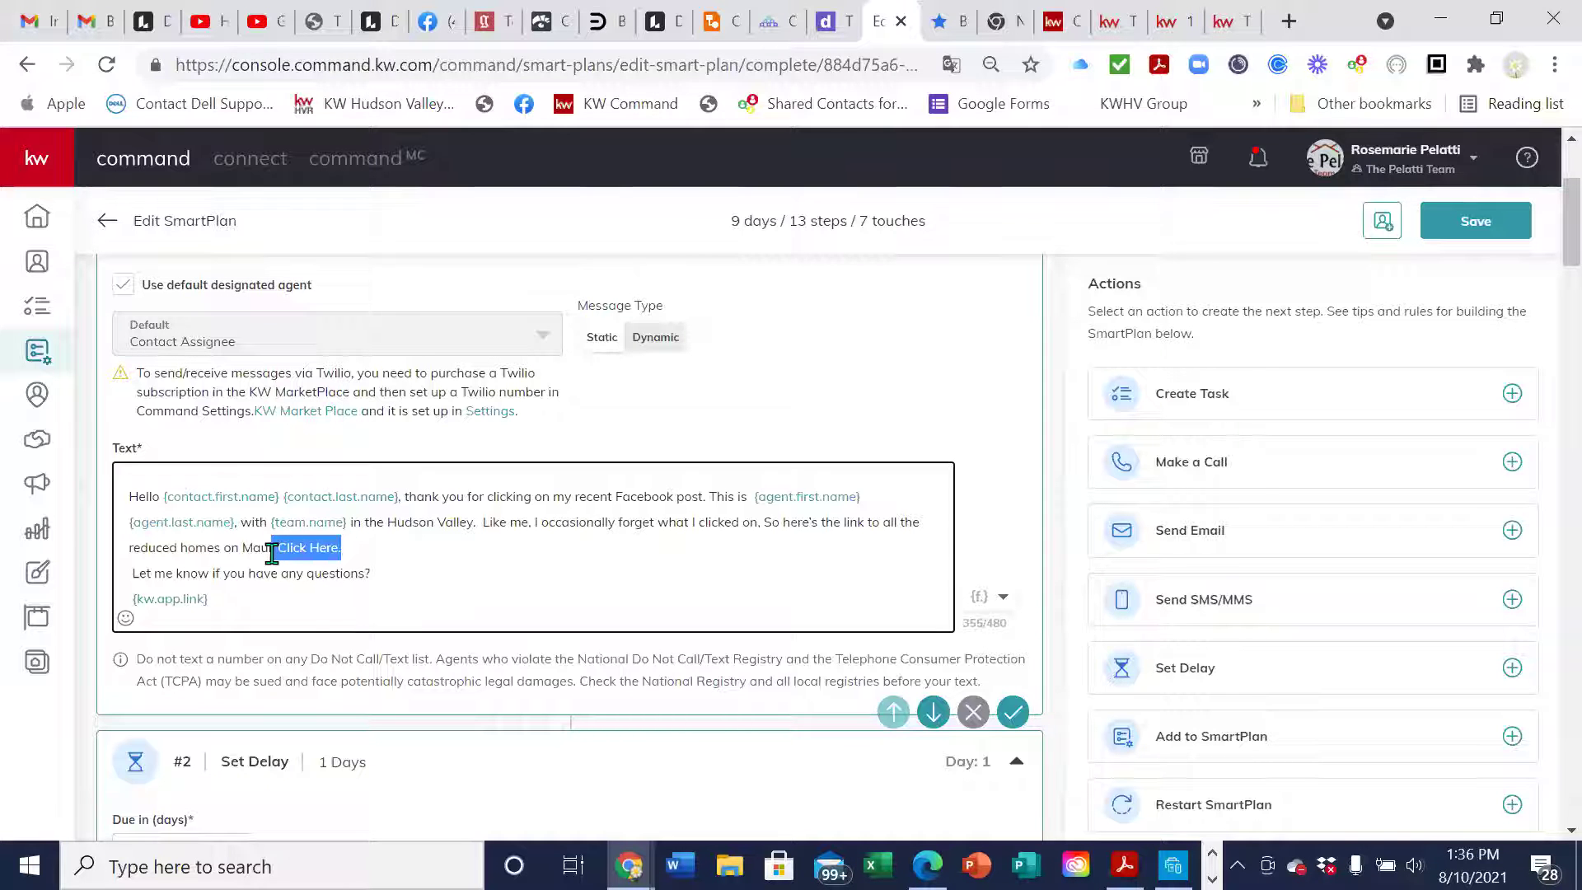
pyautogui.scroll(2, 520, 510)
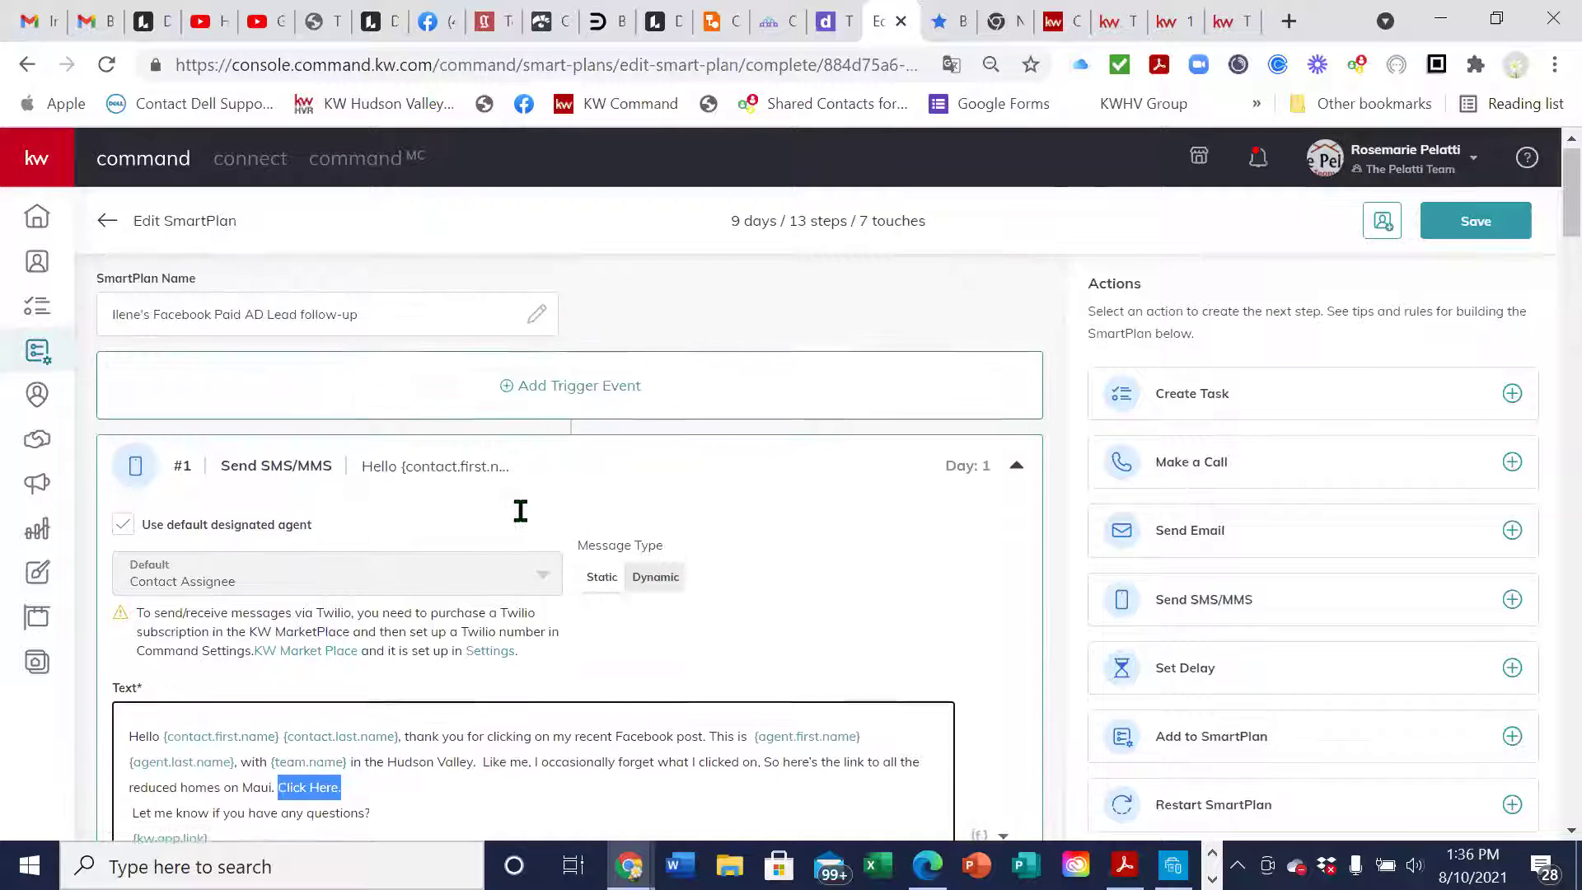
pyautogui.scroll(-1, 520, 511)
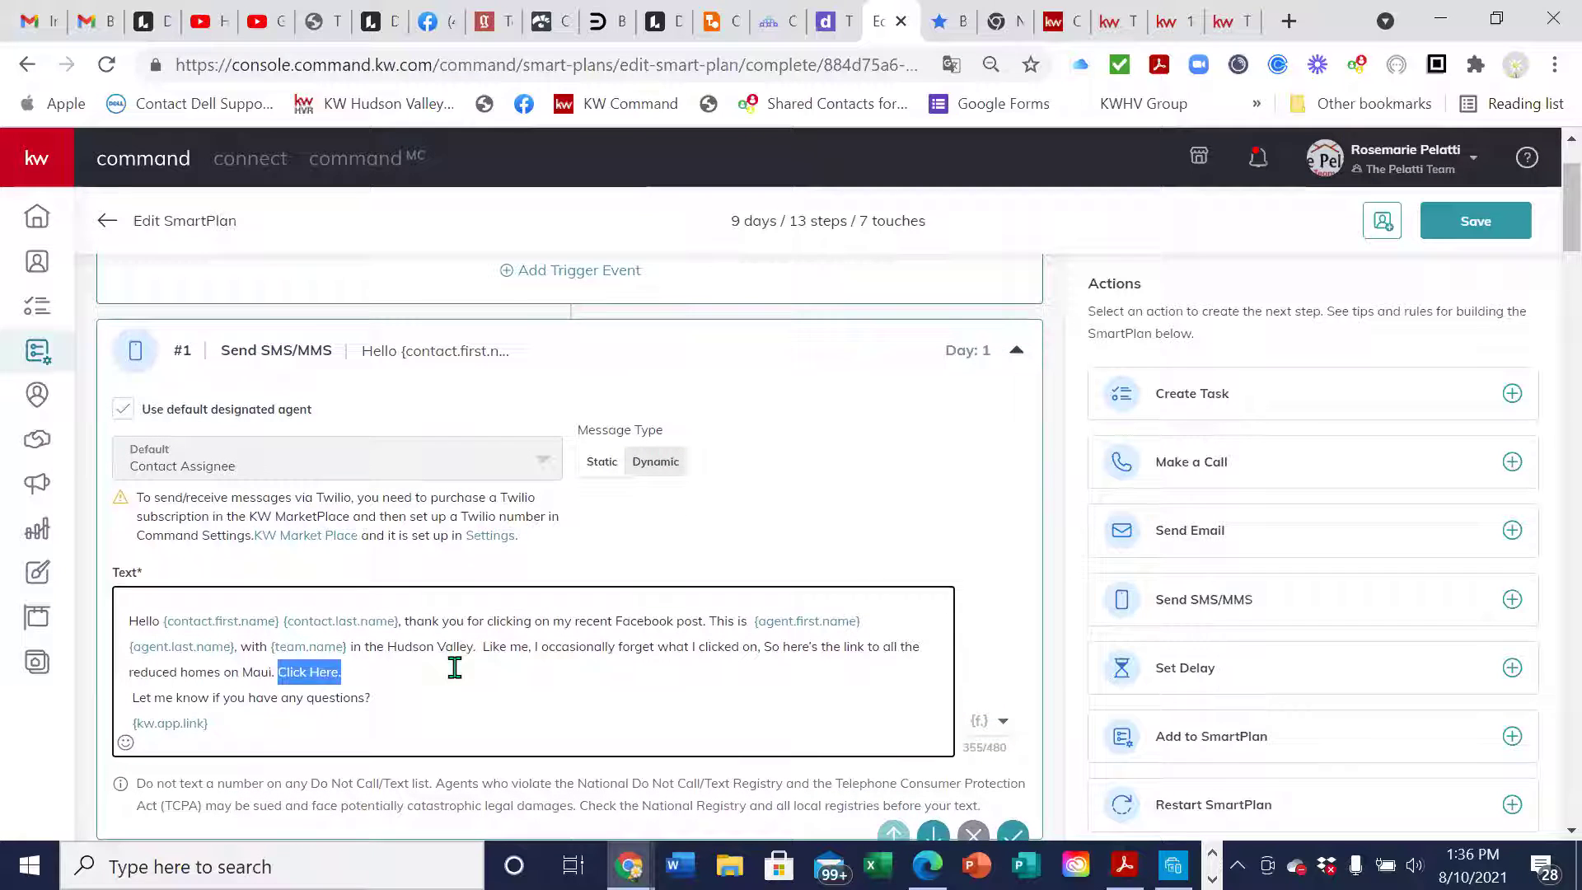
pyautogui.click(453, 666)
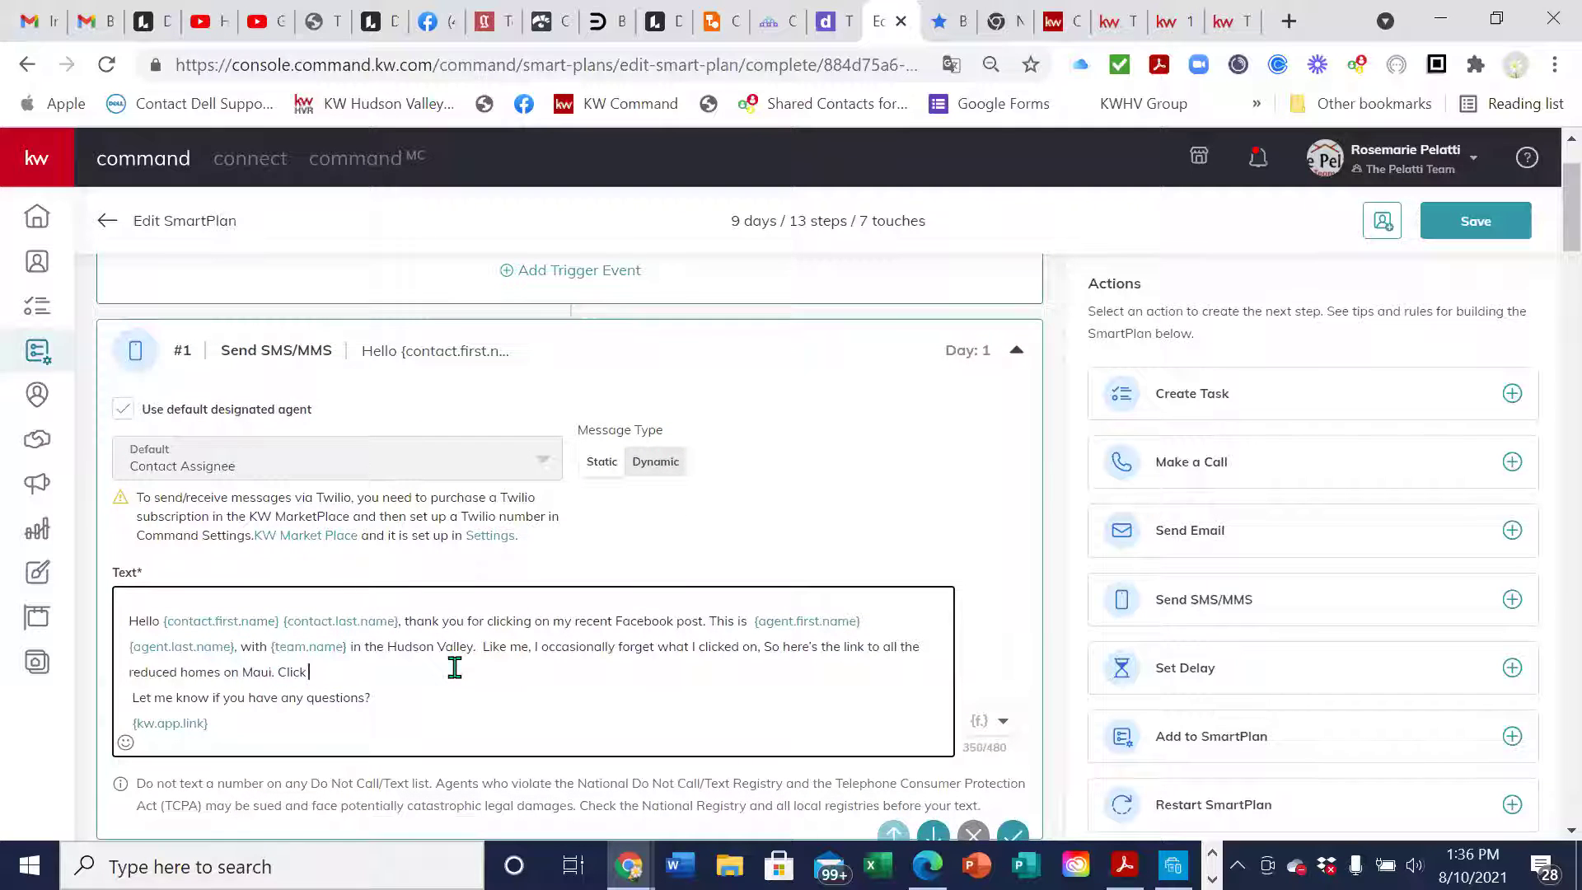
pyautogui.write('https://houseshudsonvalley.kw.com/search/location/ChIJl6wrxEjCwokRC8UQmY5Ctiw,clarkstown%20new%20york,Clarkstown%2C%20NY%2C%20USA?foreclosures=false&price_reduced=true&price_sale=null%2C75000')
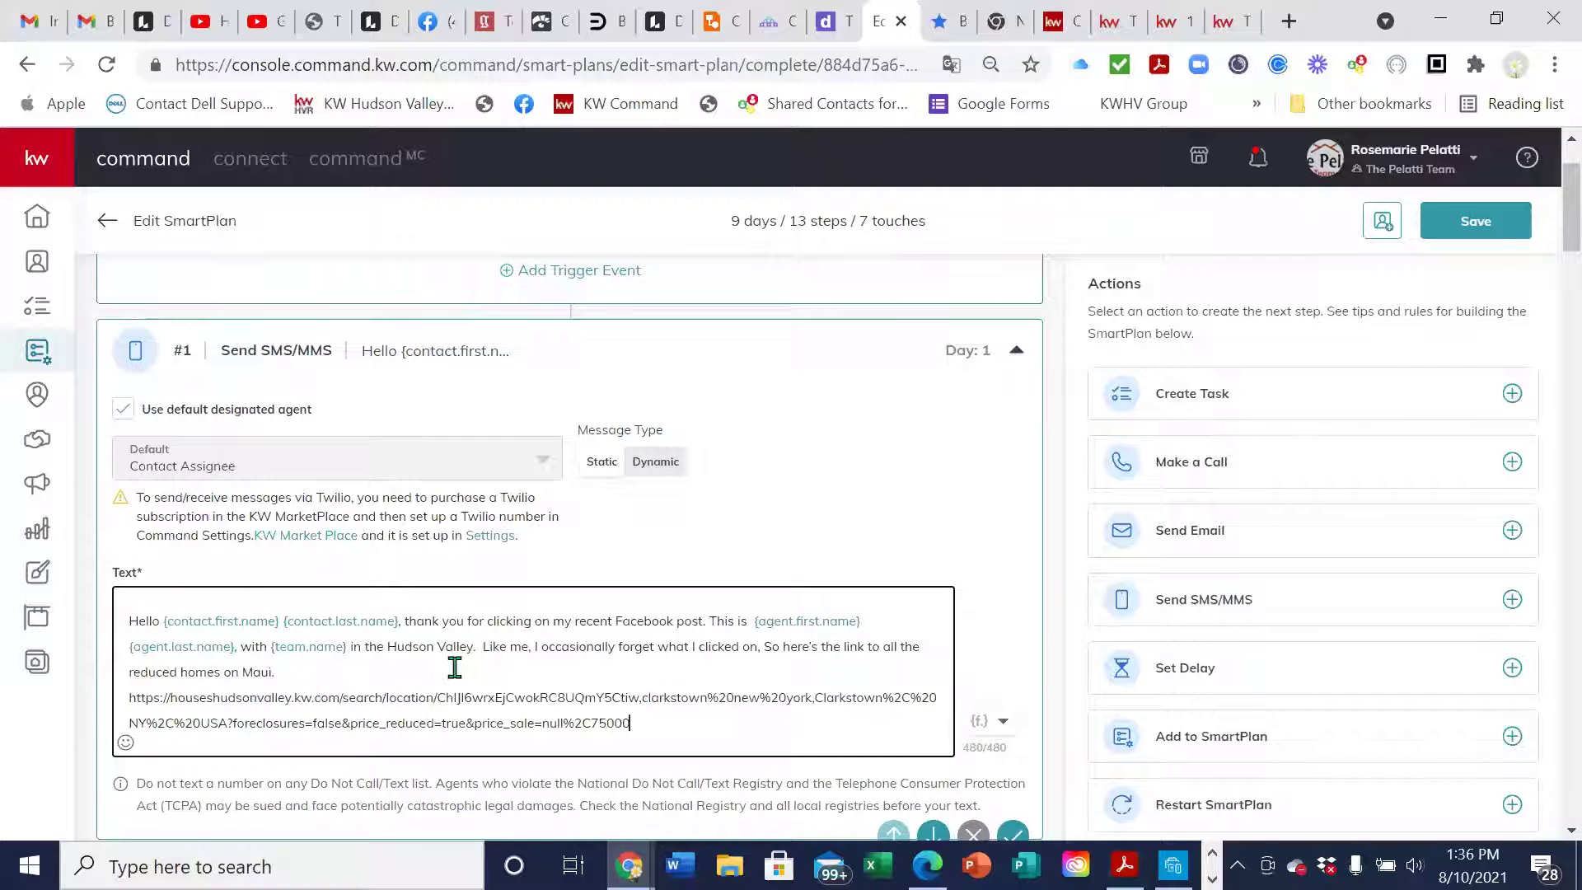
pyautogui.scroll(-2, 639, 625)
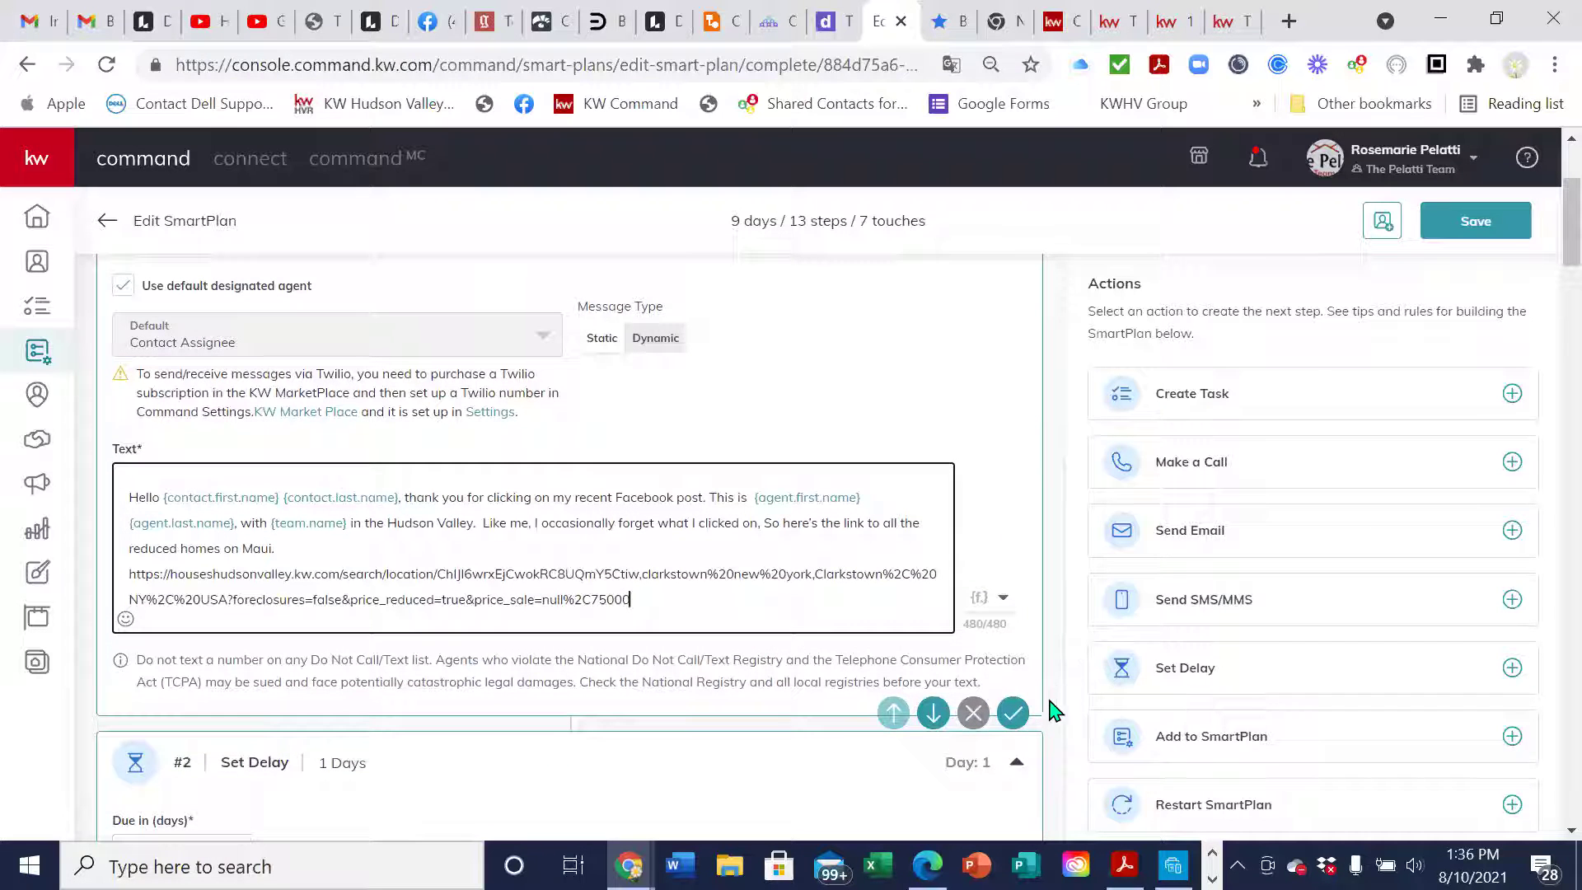
pyautogui.click(1013, 713)
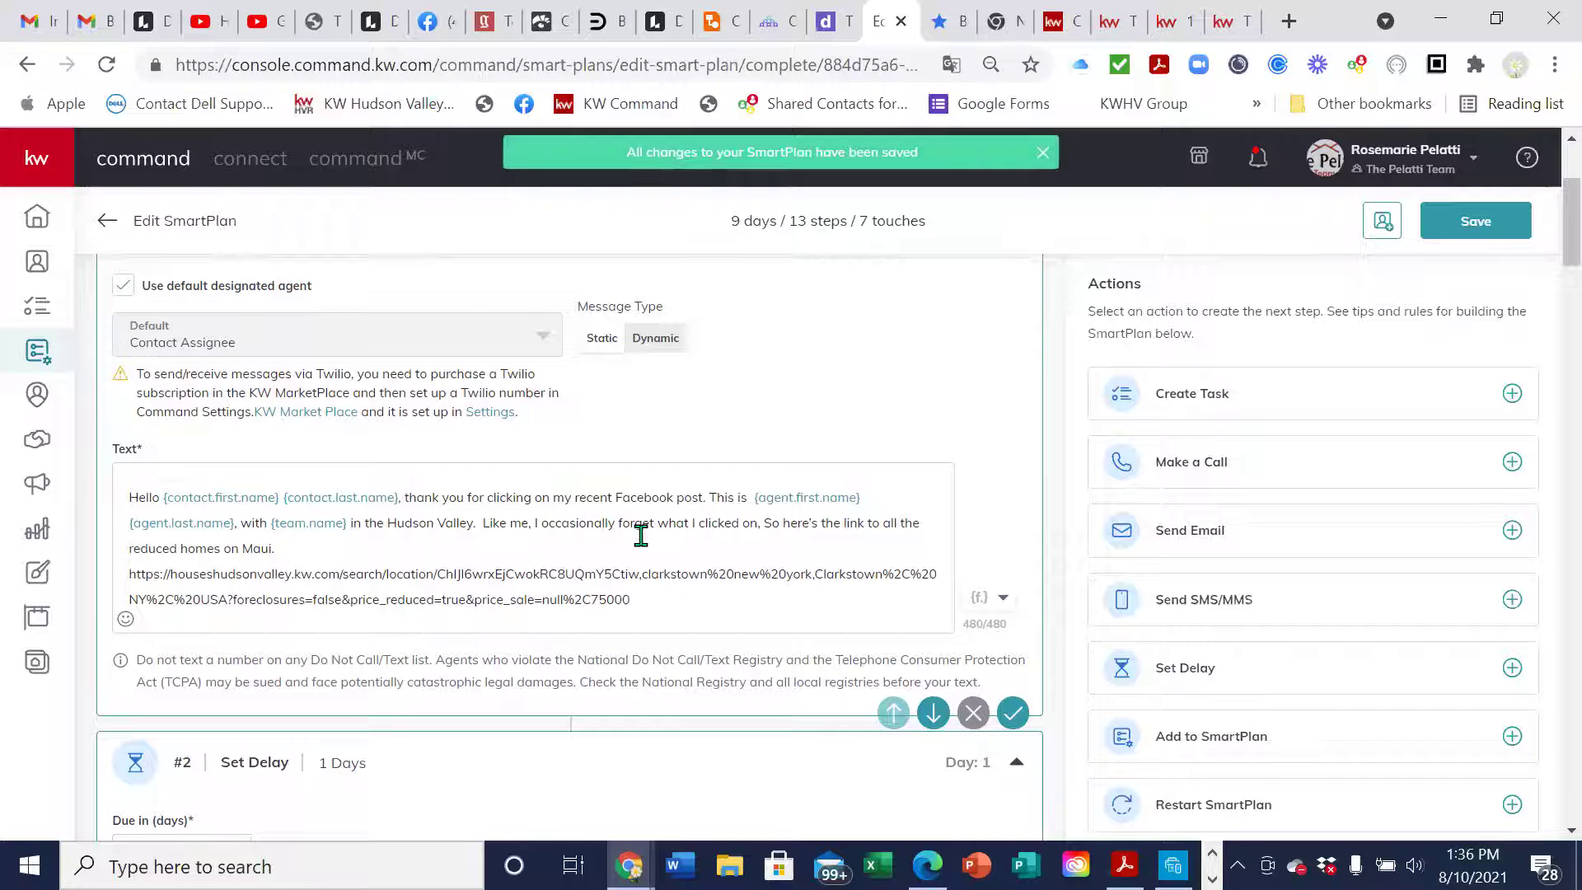
# - Change the day-2 email subject to 'Hello, Checking About your Home Search'
pyautogui.scroll(-3, 639, 539)
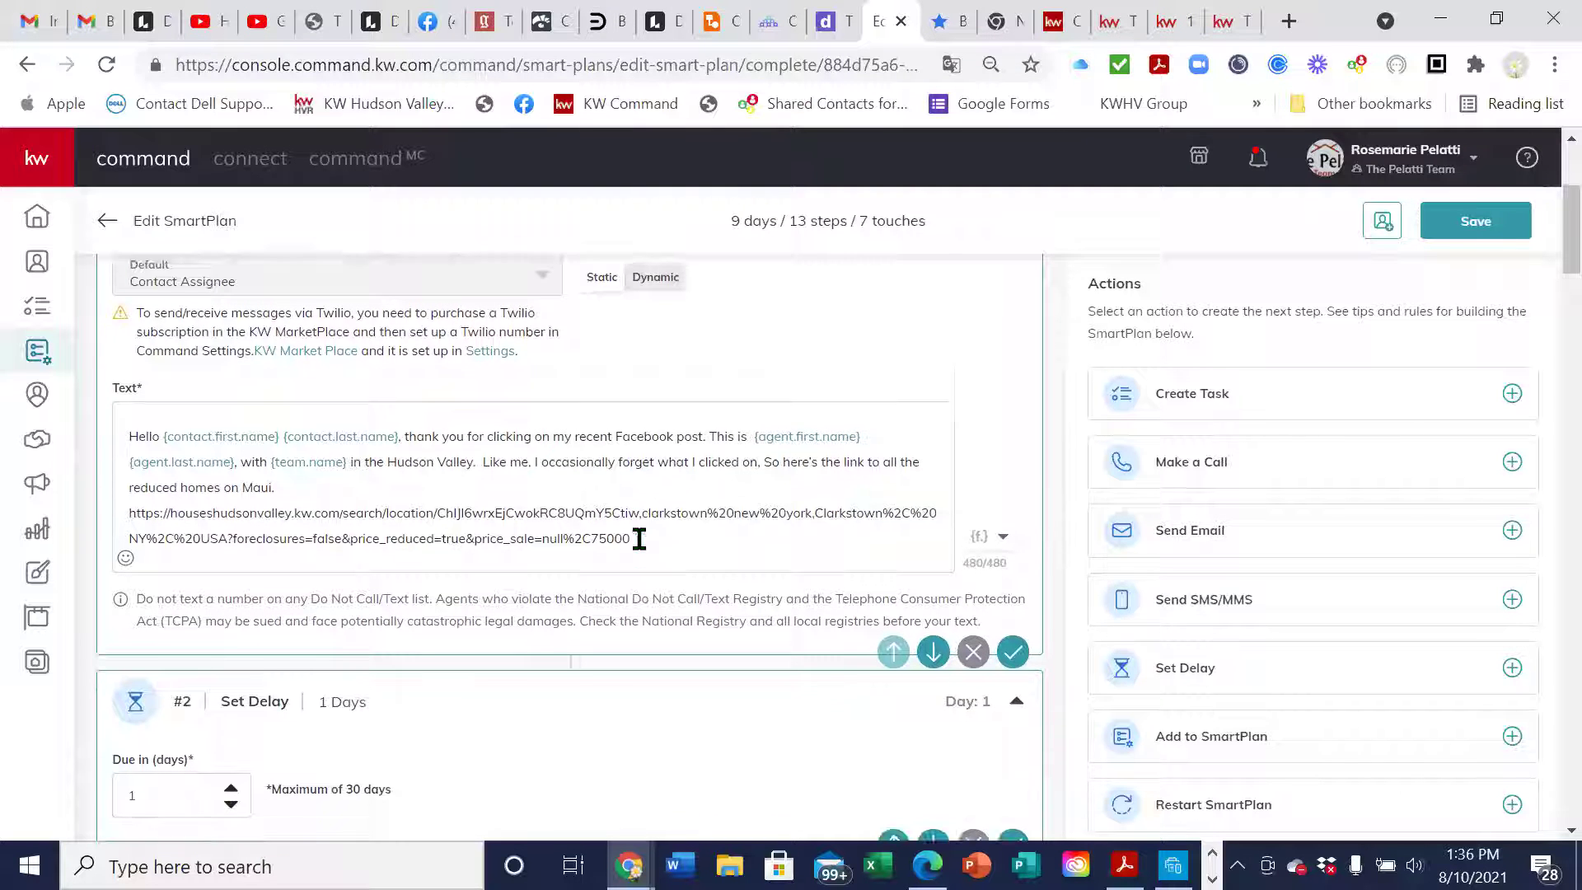
pyautogui.scroll(3, 635, 562)
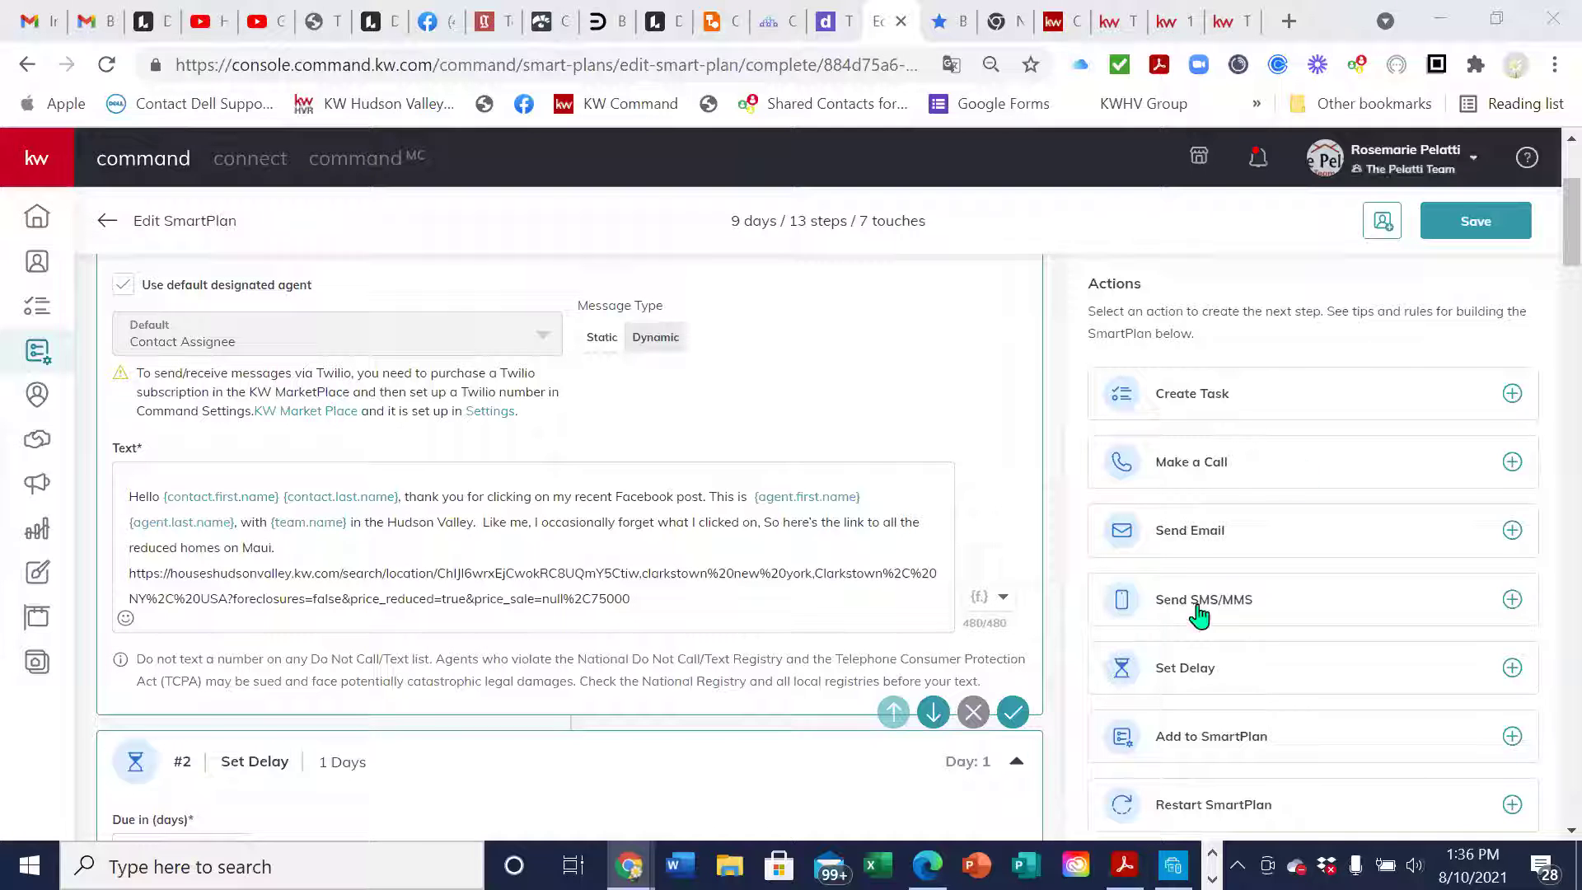
pyautogui.scroll(-2, 515, 706)
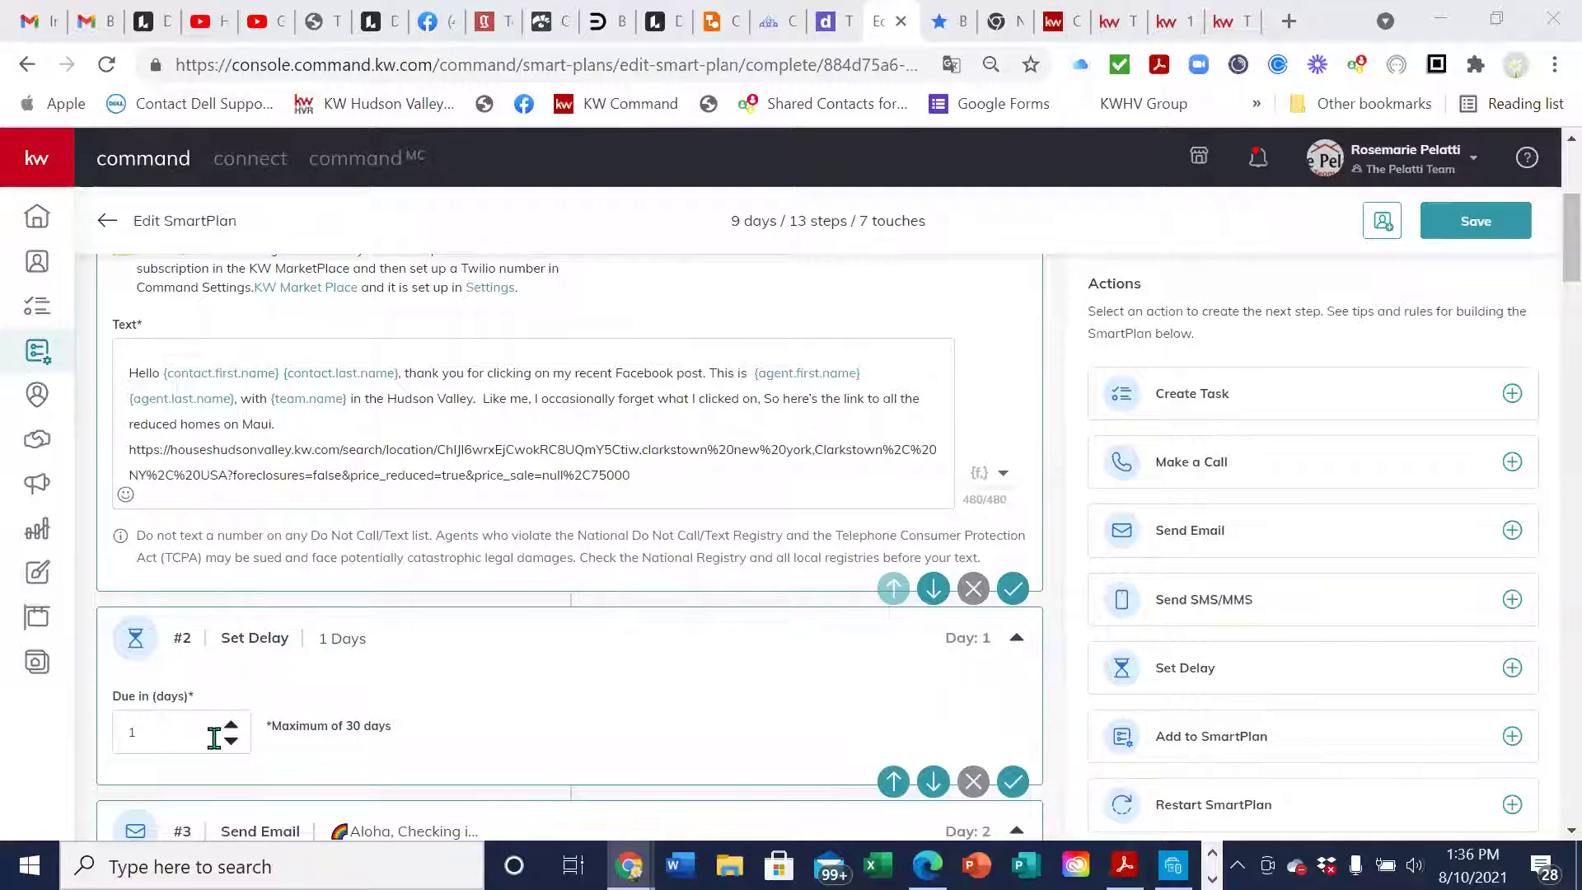
pyautogui.scroll(-2, 502, 667)
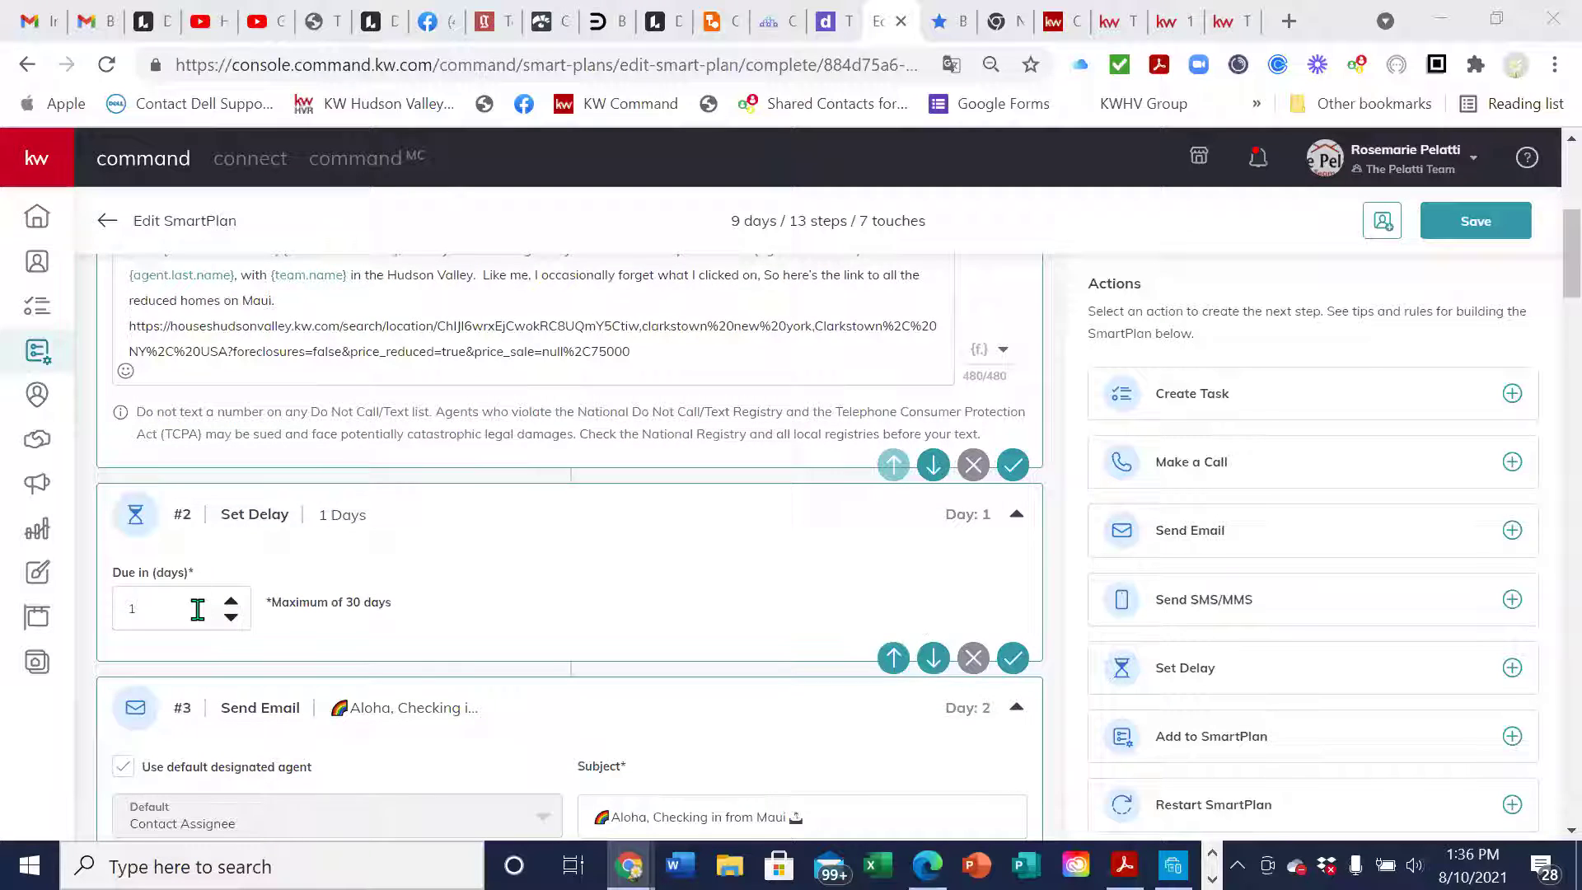
pyautogui.scroll(-3, 434, 582)
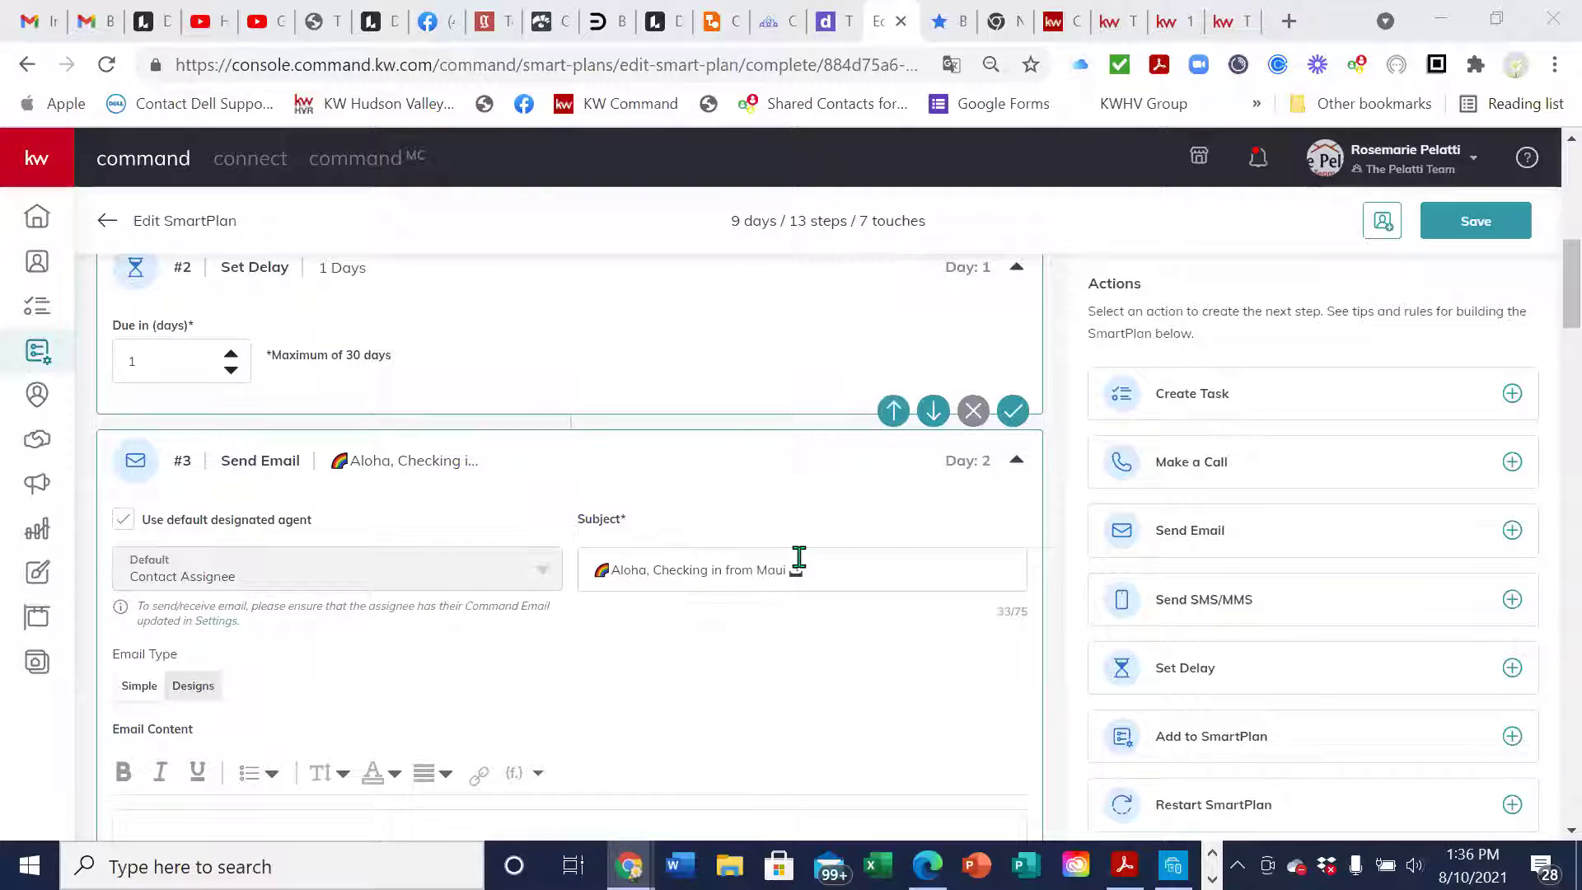
pyautogui.click(898, 564)
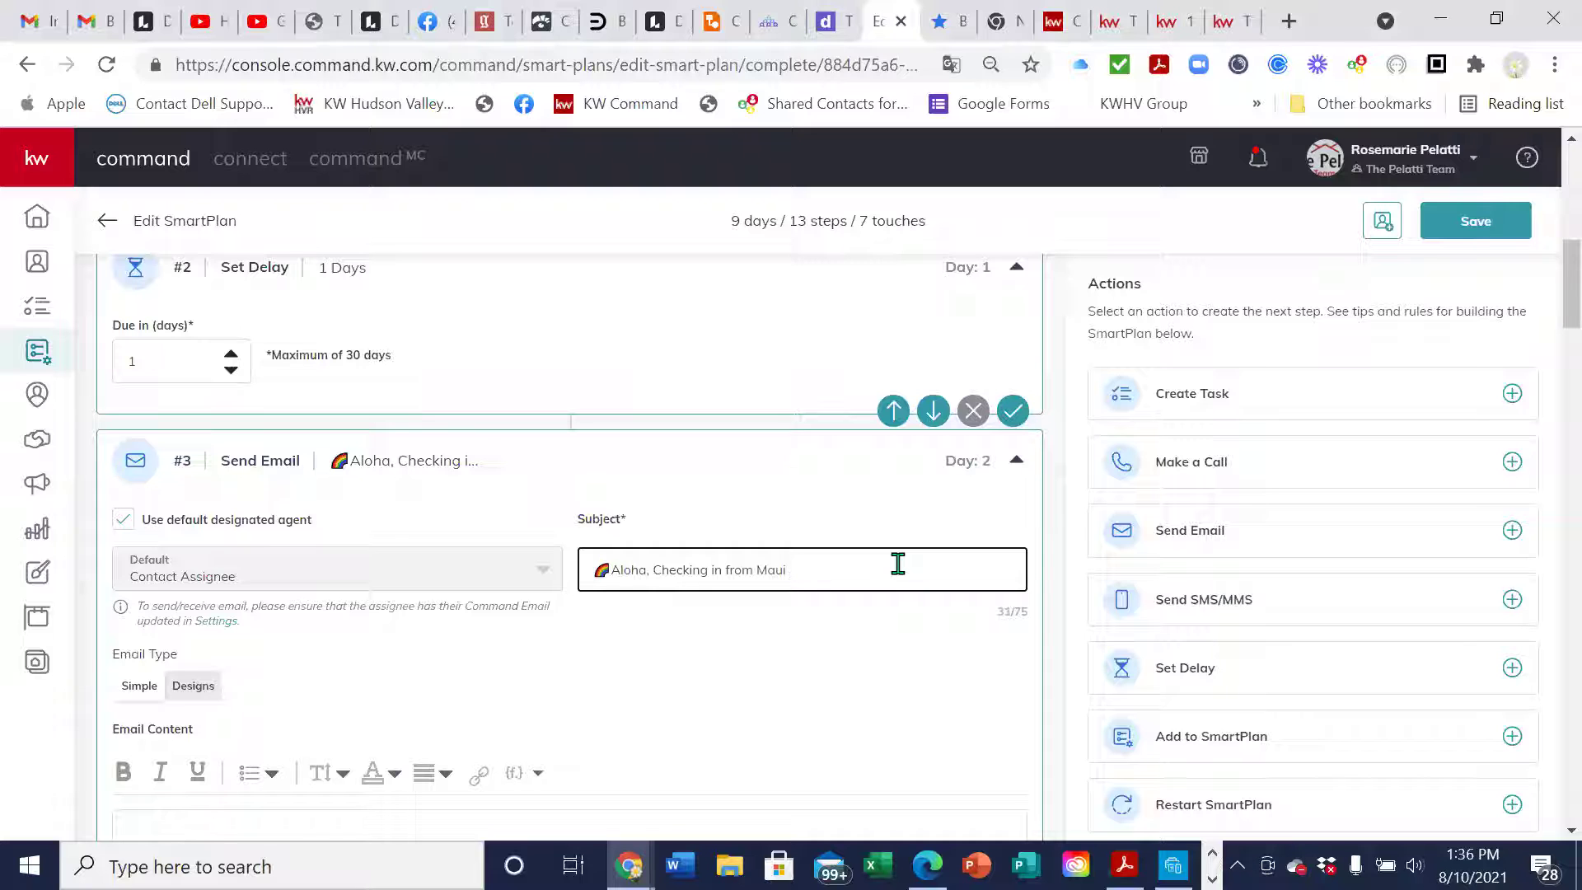
pyautogui.press('BackSpace')
pyautogui.press('BackSpace')
pyautogui.press('BackSpace')
pyautogui.press('BackSpace')
pyautogui.press('BackSpace')
pyautogui.press('BackSpace')
pyautogui.press('BackSpace')
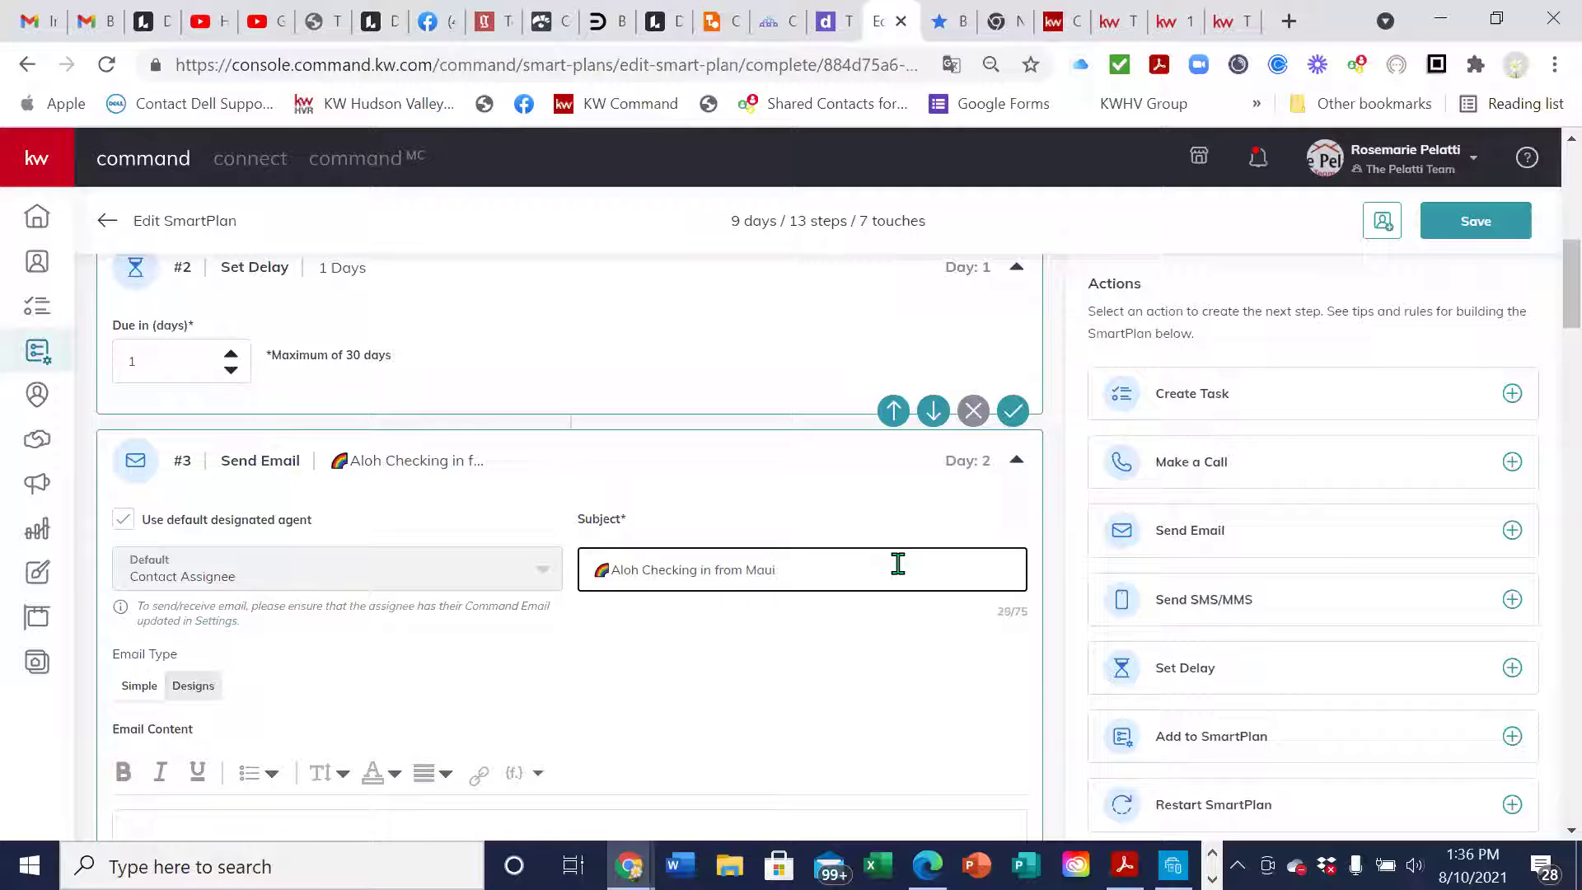
pyautogui.write('Hello')
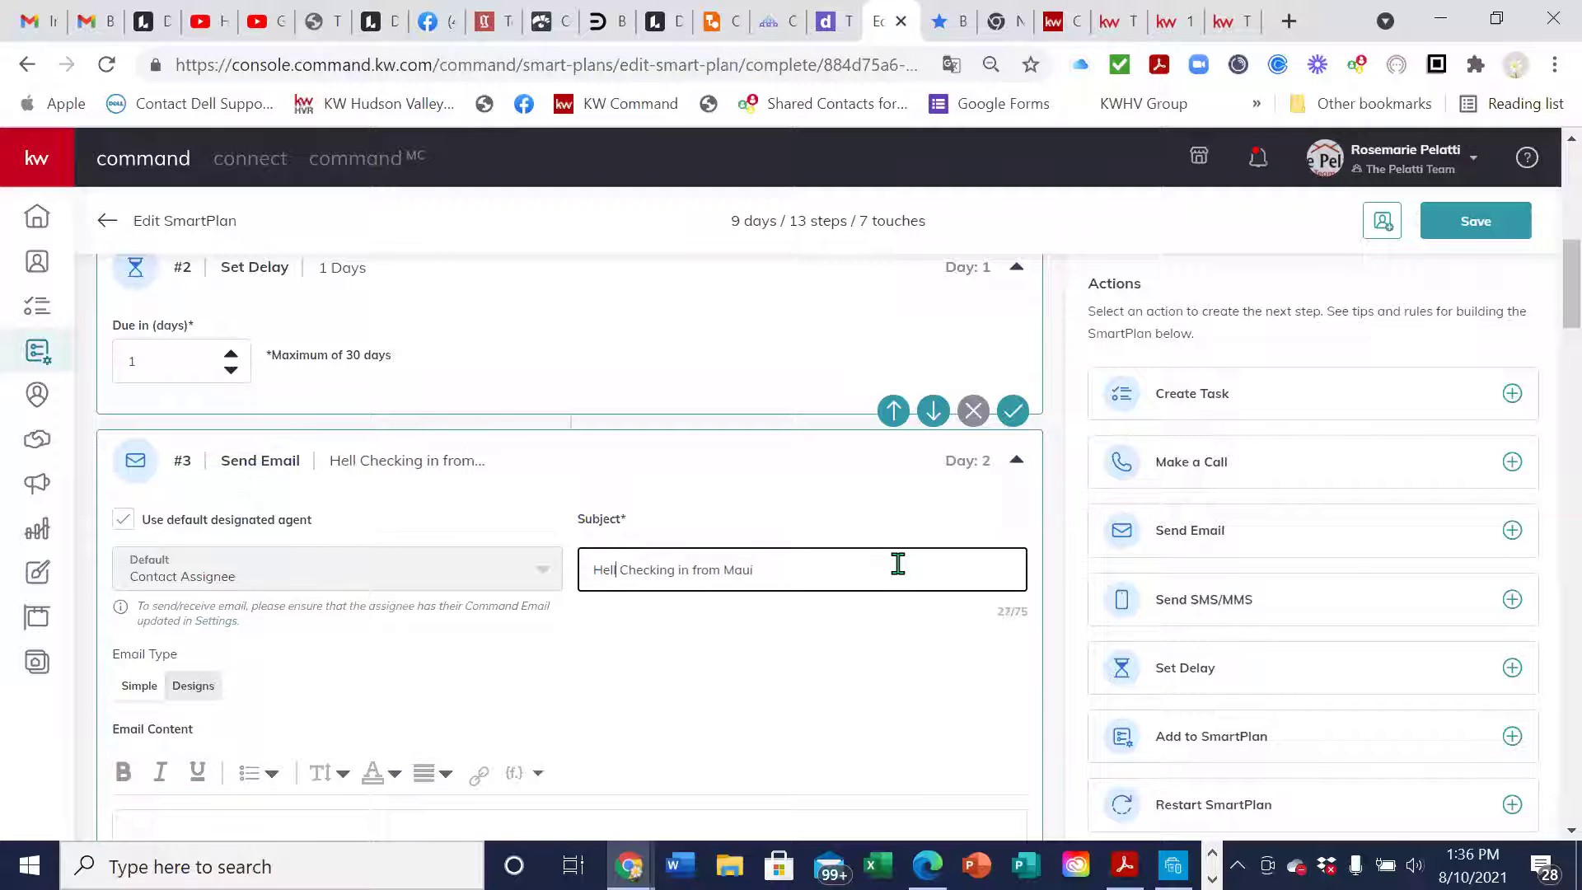
pyautogui.write(',')
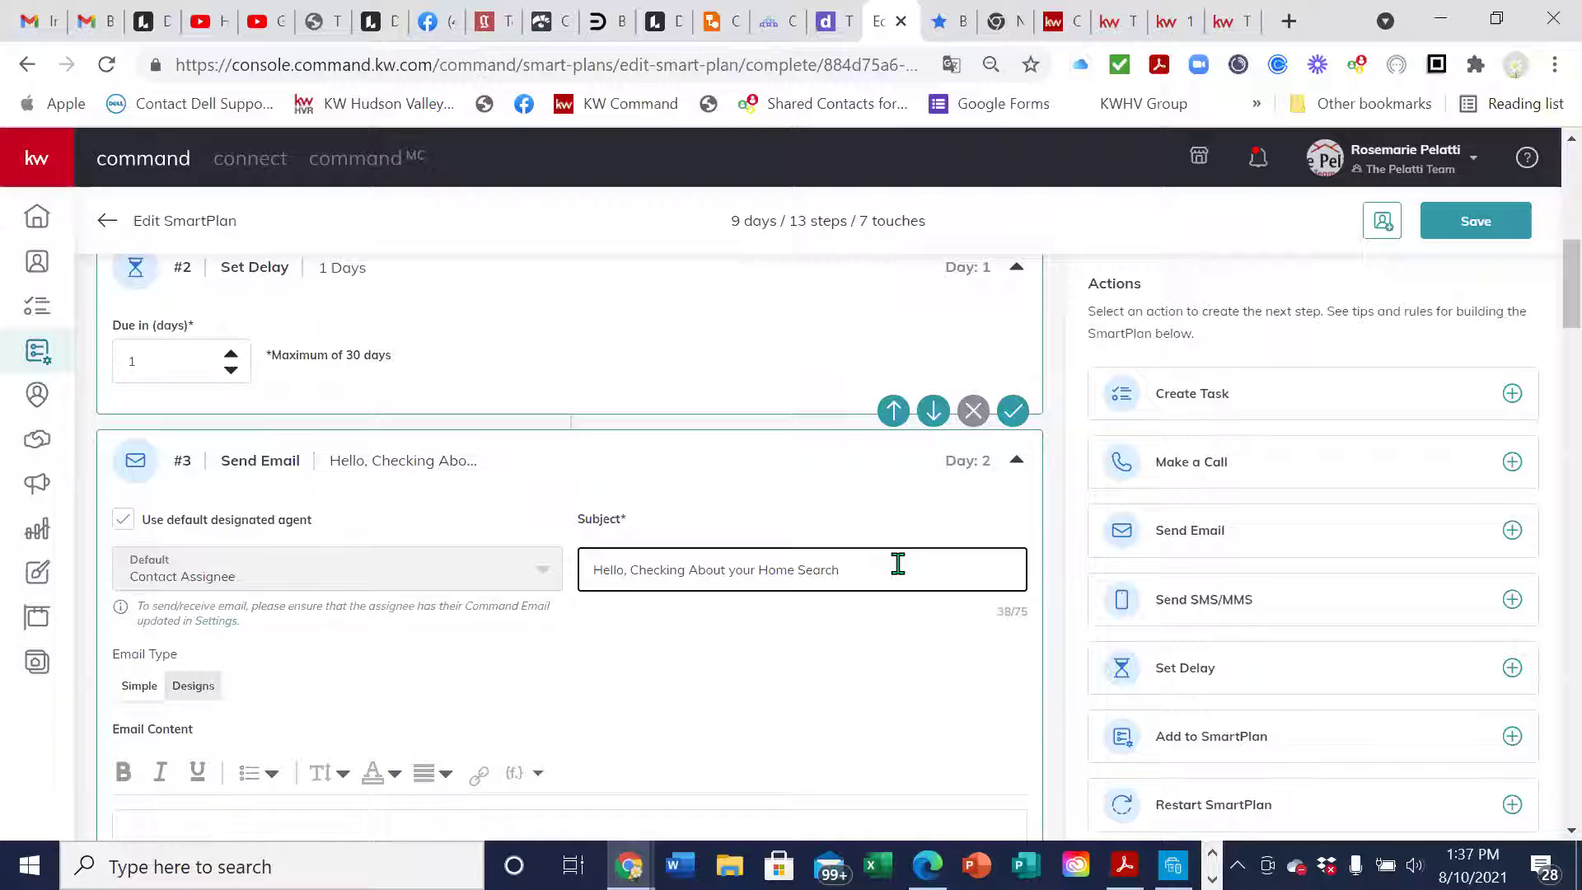
pyautogui.scroll(-3, 790, 683)
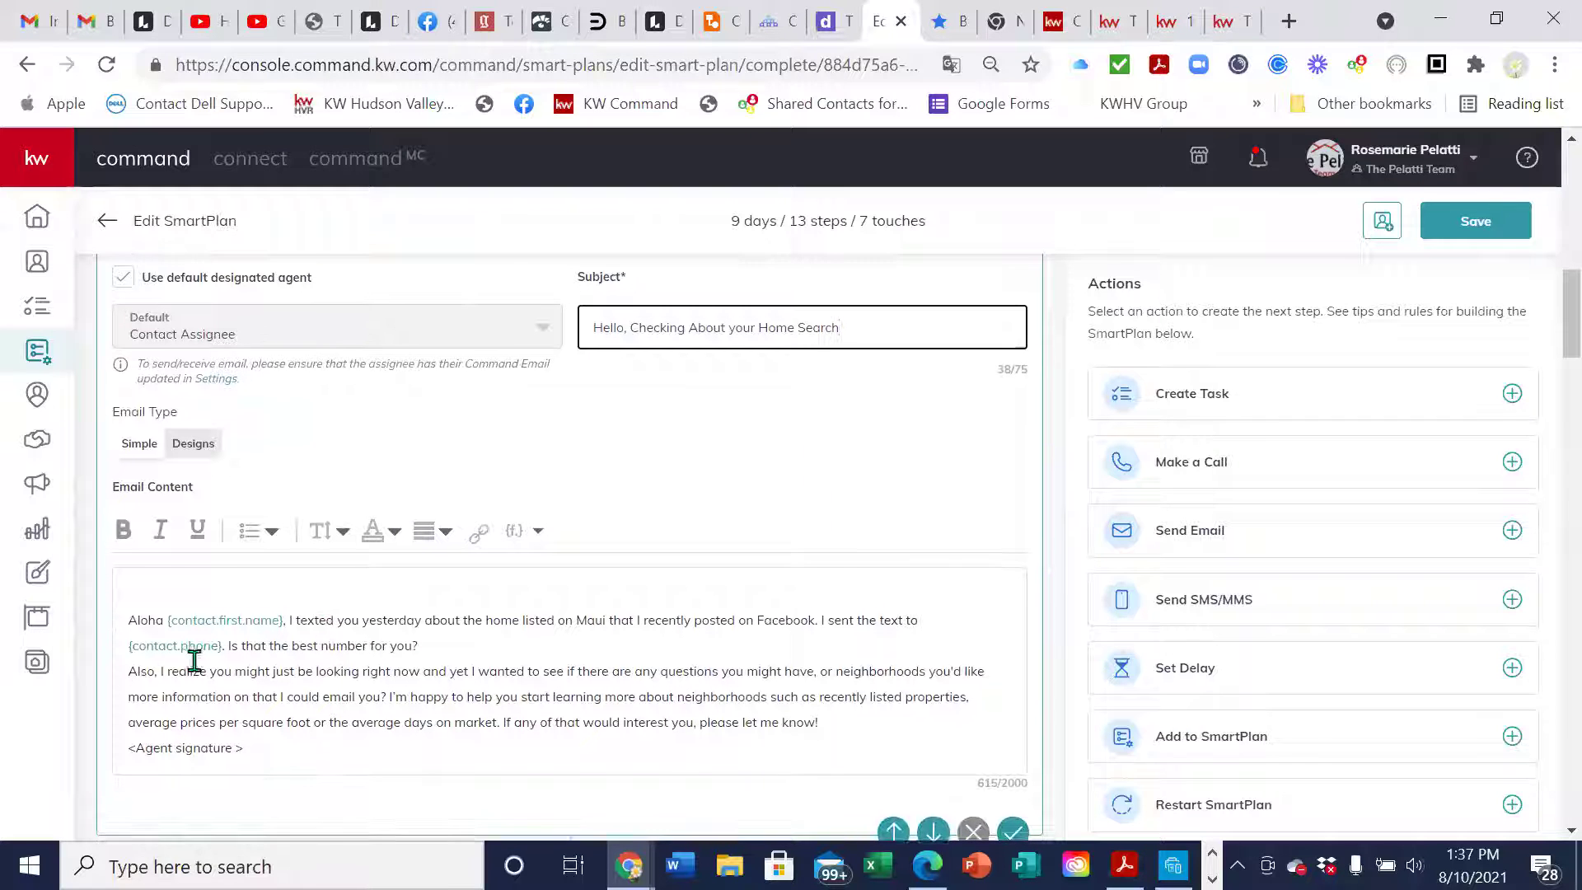
# - Replace the body's Aloha greeting with 'Hello {contact.first.name}' using the merge-field menu
pyautogui.click(286, 616)
pyautogui.press('BackSpace')
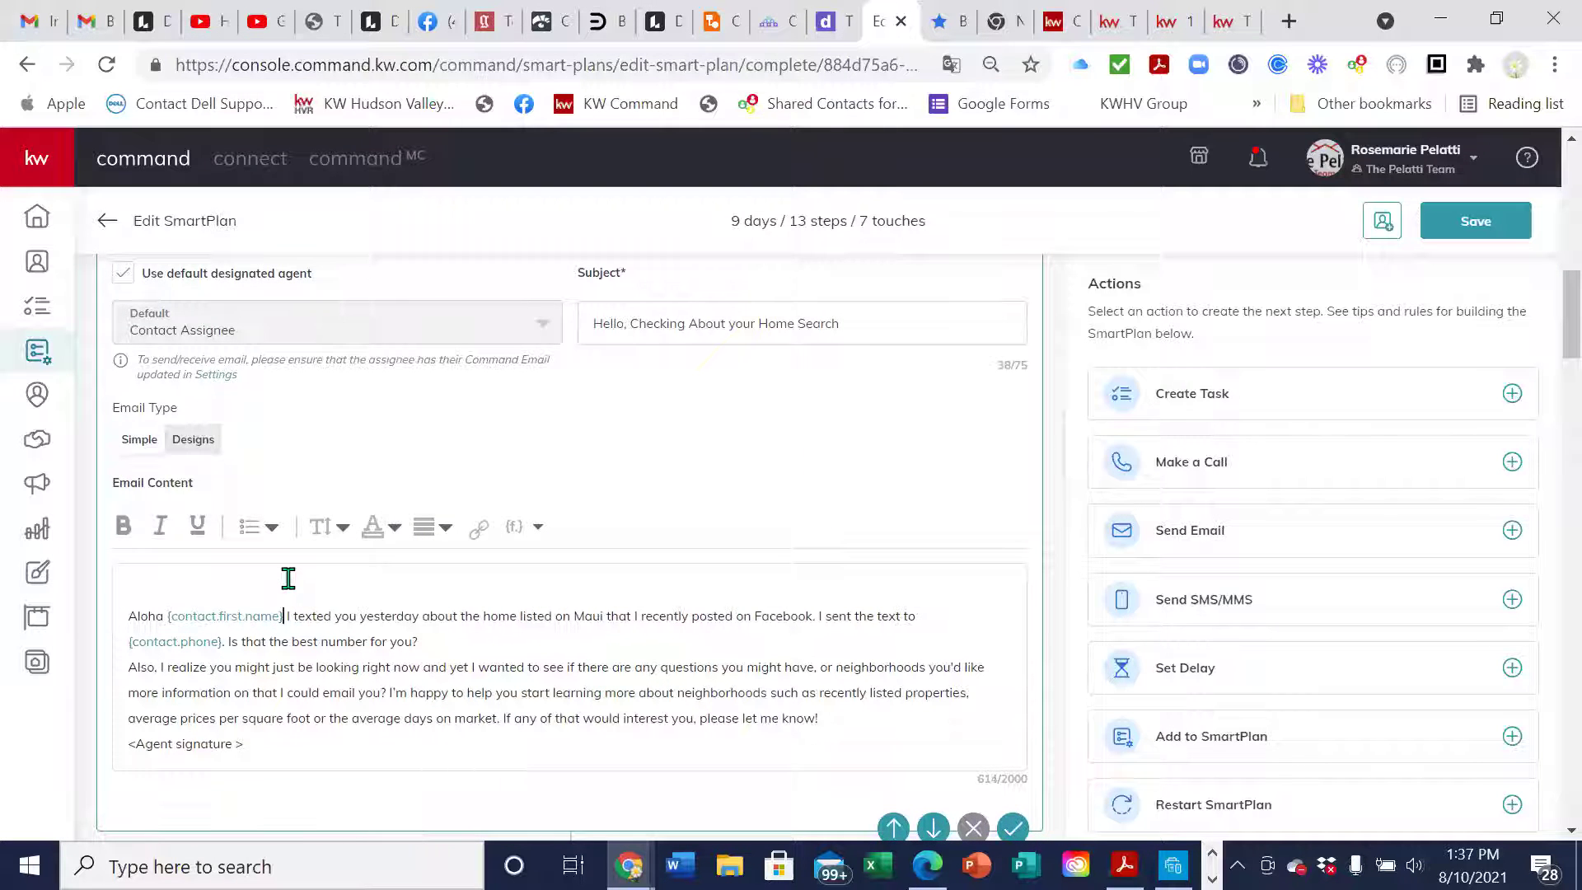
pyautogui.press('BackSpace')
pyautogui.press('BackSpace')
pyautogui.press('BackSpace')
pyautogui.press('BackSpace')
pyautogui.press('BackSpace')
pyautogui.press('BackSpace')
pyautogui.press('BackSpace')
pyautogui.press('BackSpace')
pyautogui.press('Return')
pyautogui.press('Return')
pyautogui.click(288, 585)
pyautogui.write('Helo')
pyautogui.press('BackSpace')
pyautogui.write('lo')
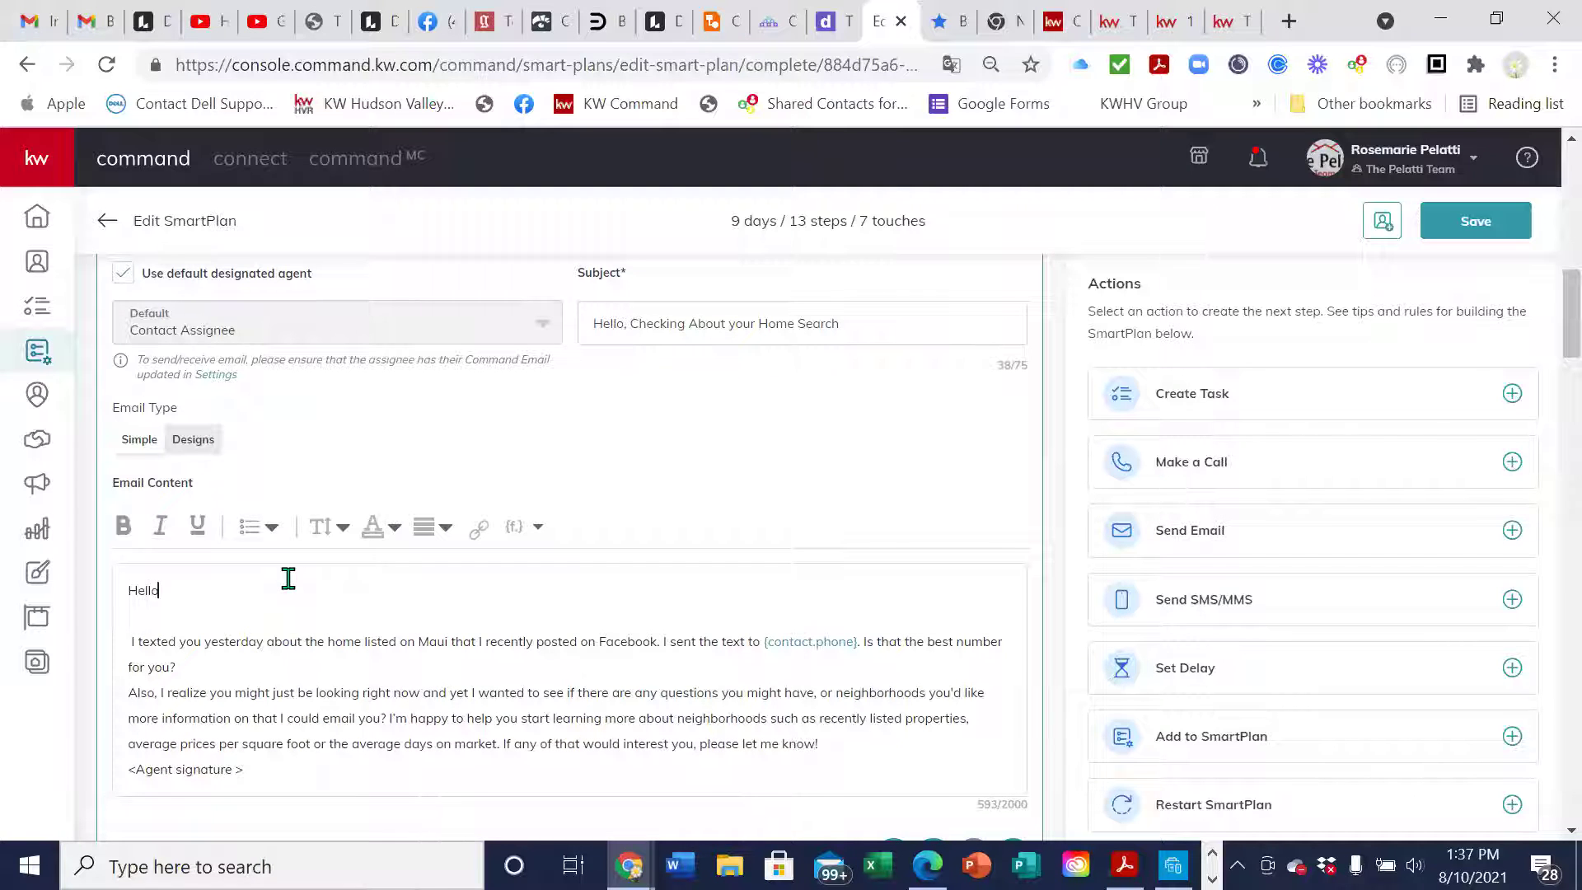
pyautogui.click(538, 531)
pyautogui.scroll(6, 530, 424)
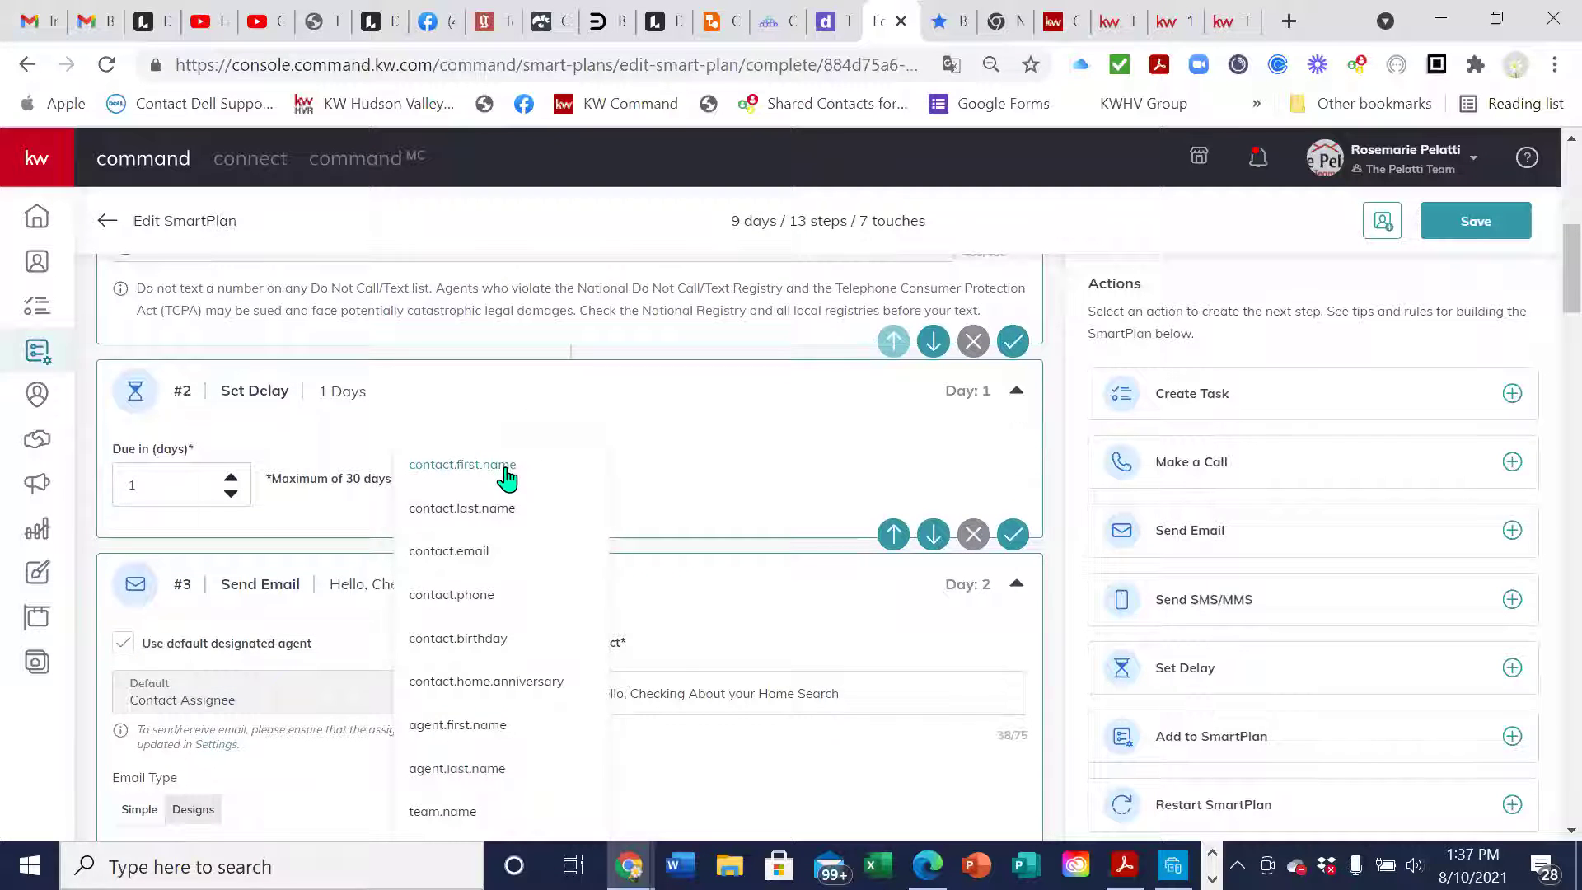
pyautogui.click(493, 466)
pyautogui.scroll(-4, 572, 581)
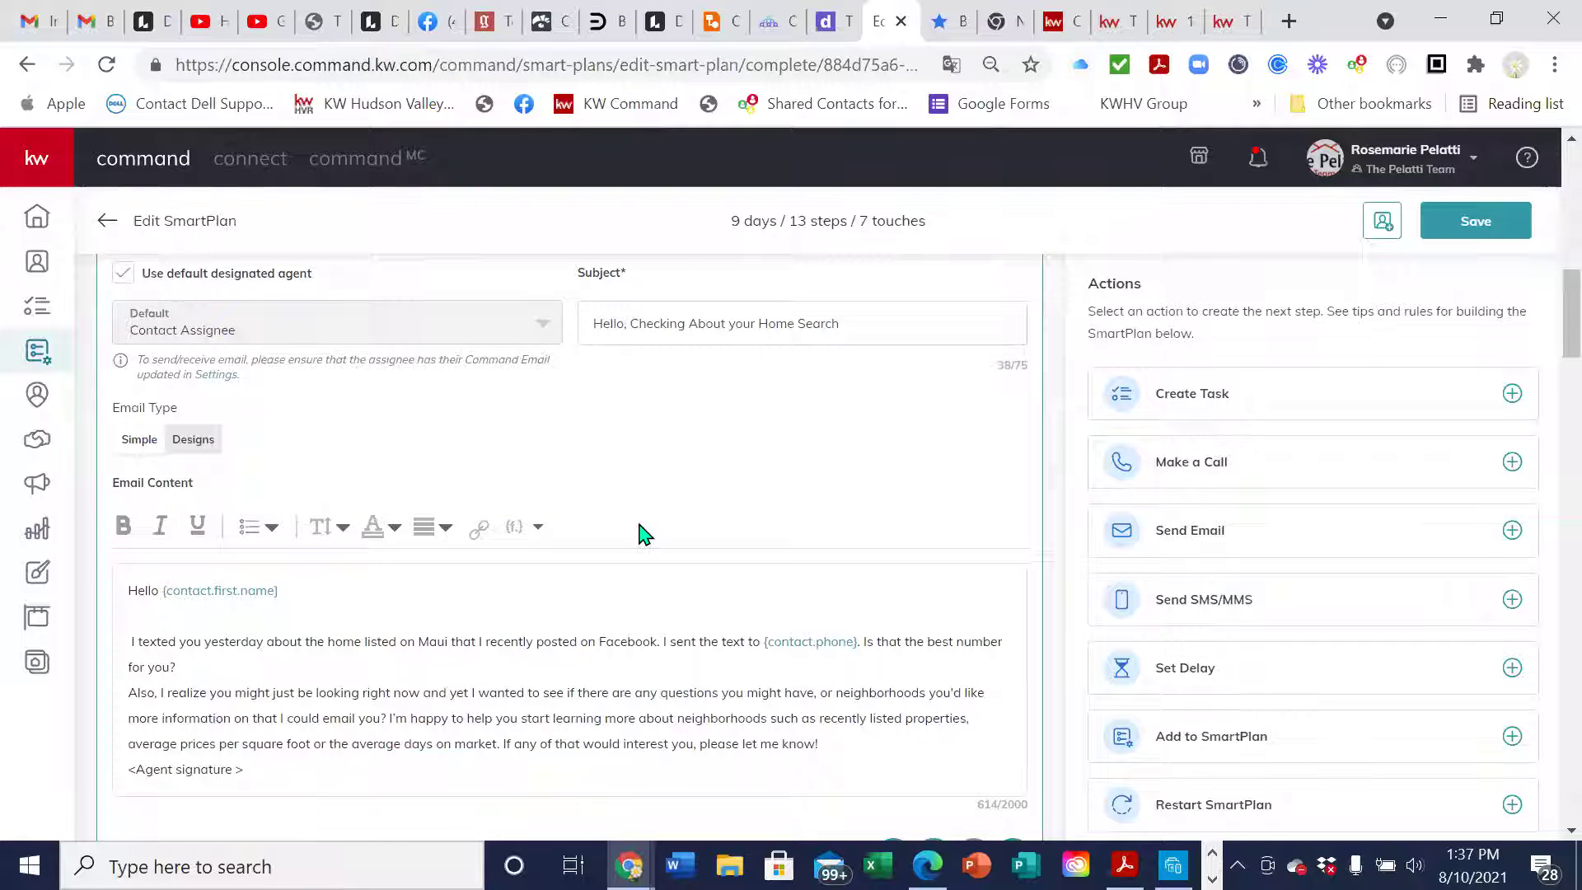
pyautogui.scroll(-2, 645, 534)
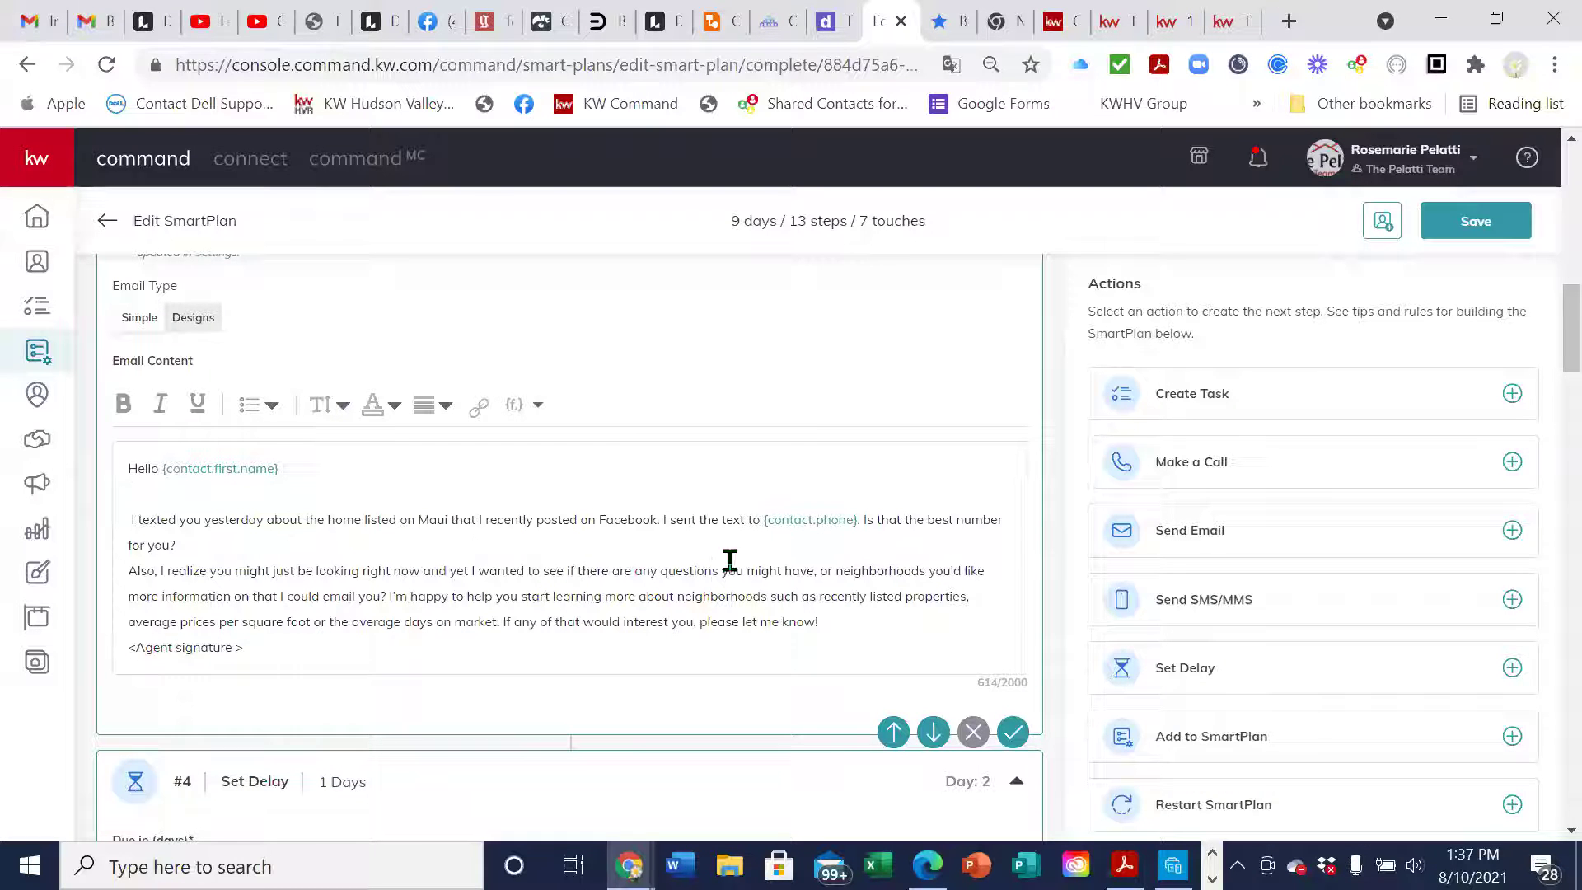
# - Save the edited Send Email step
pyautogui.scroll(-1, 675, 640)
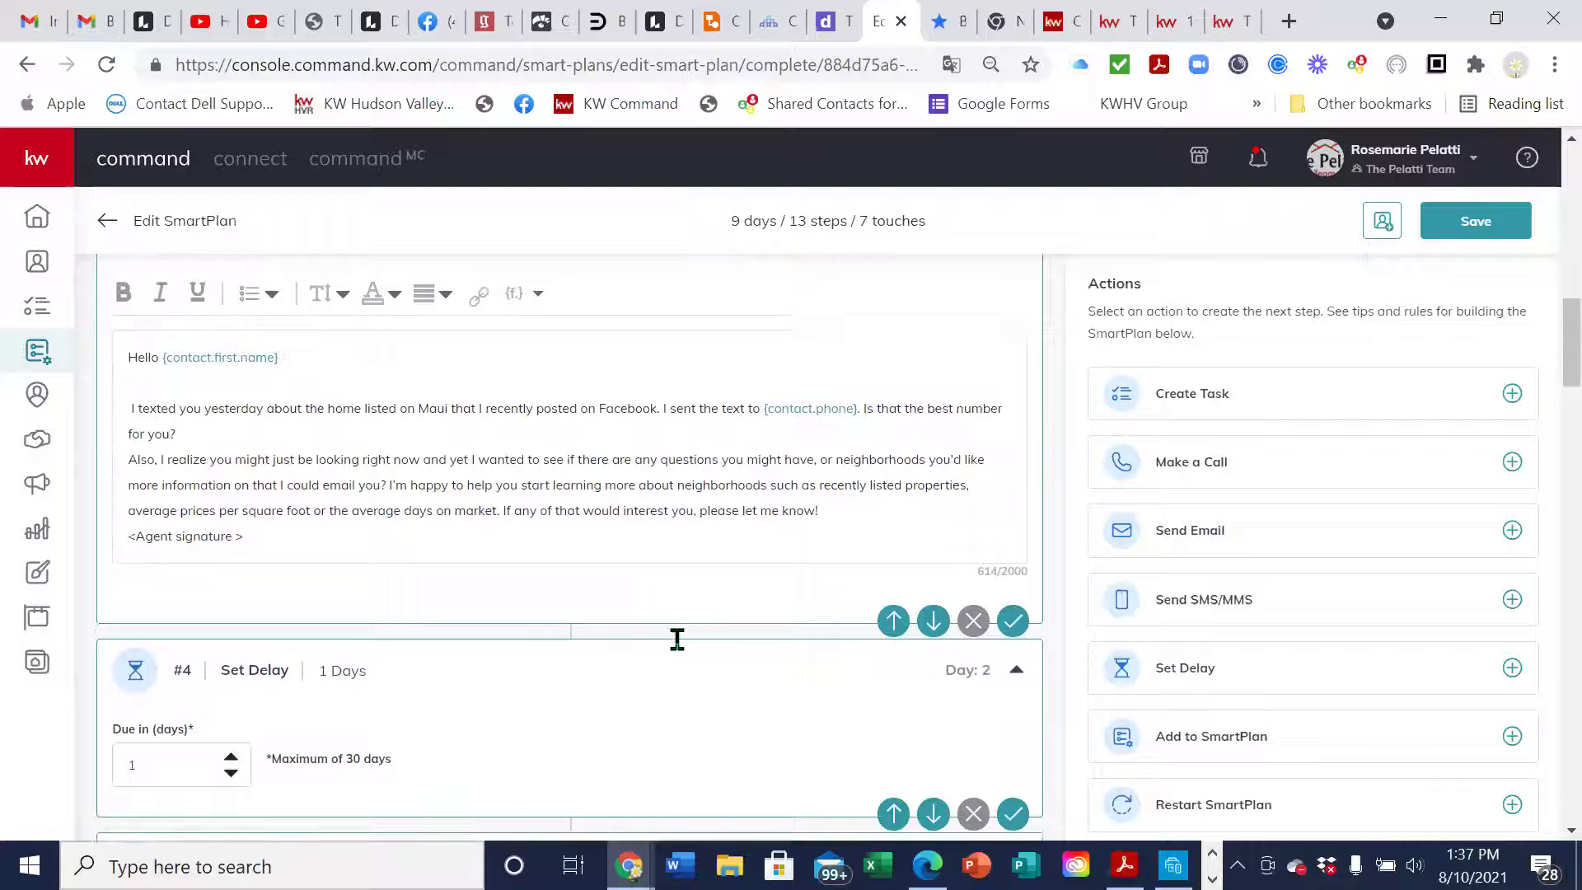
pyautogui.click(1013, 610)
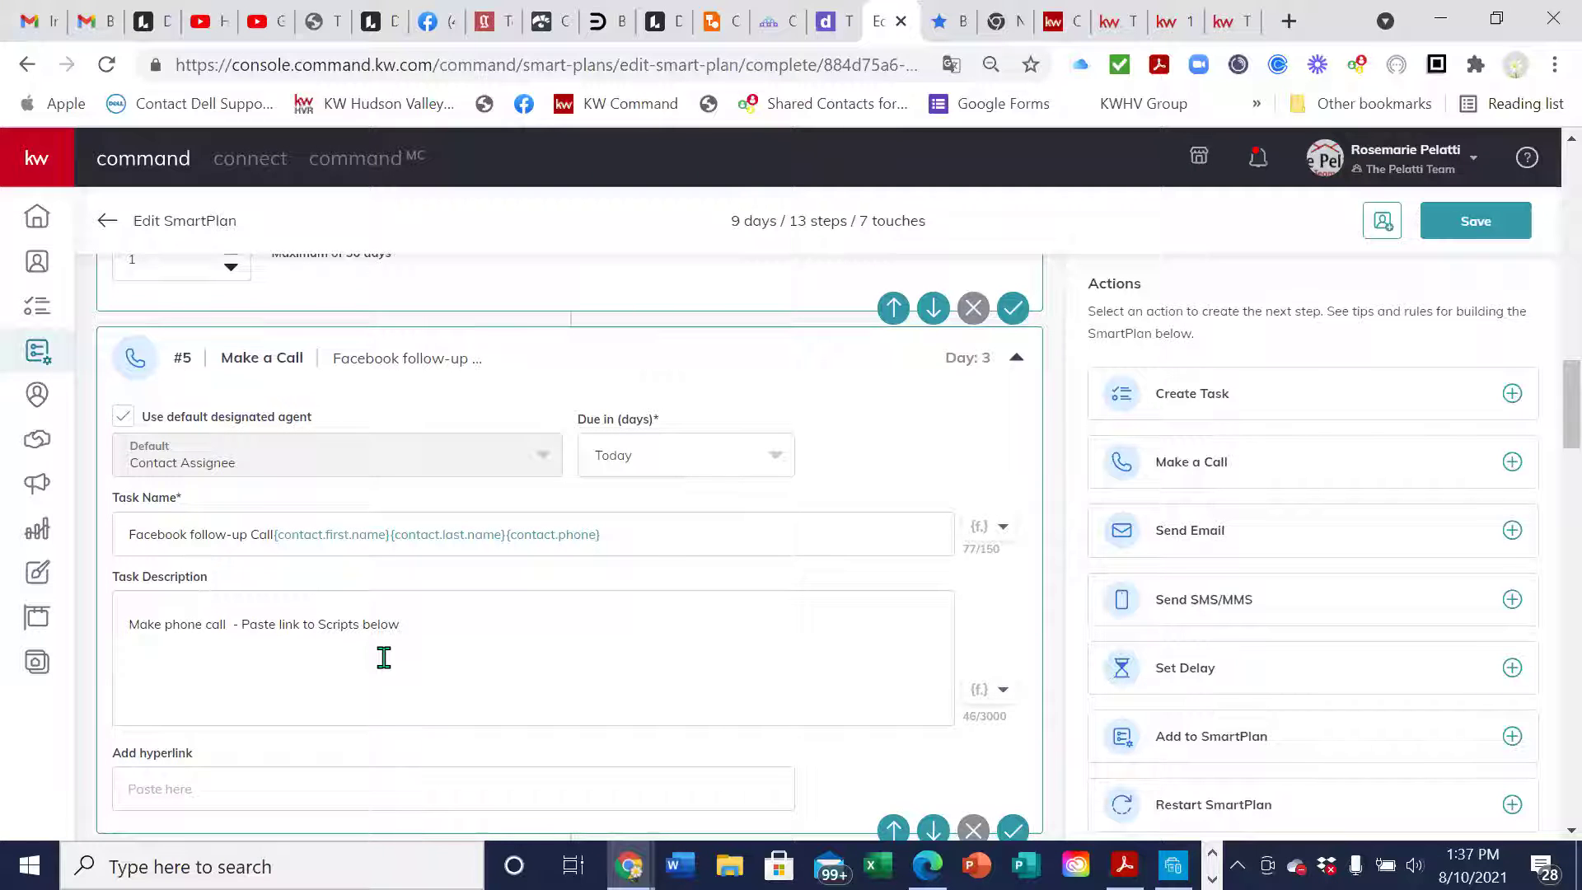
pyautogui.scroll(-2, 384, 656)
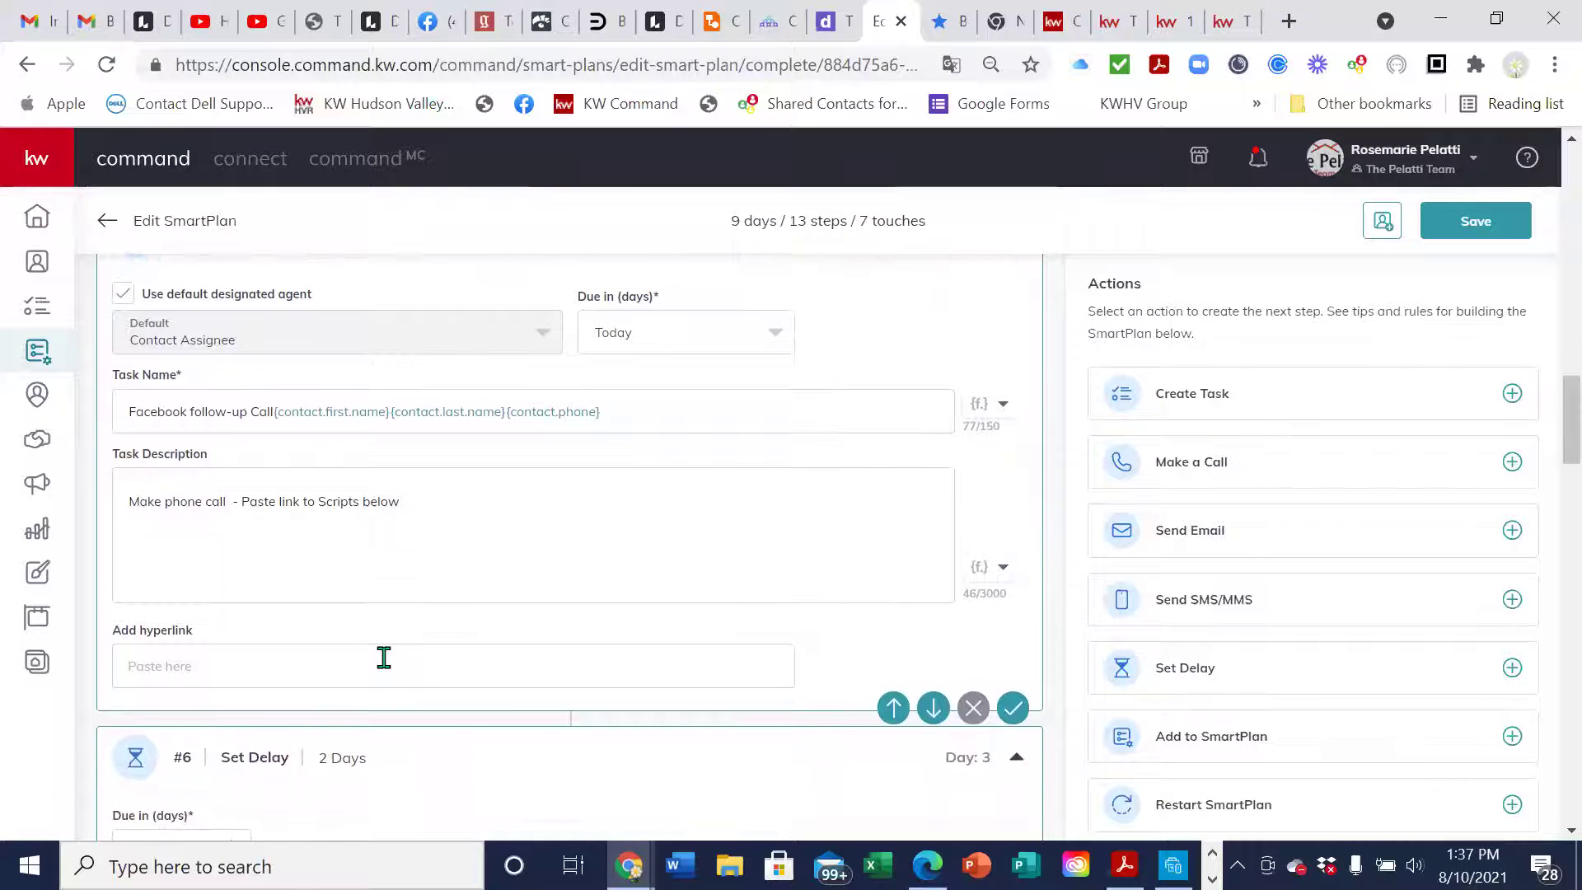
pyautogui.scroll(2, 384, 657)
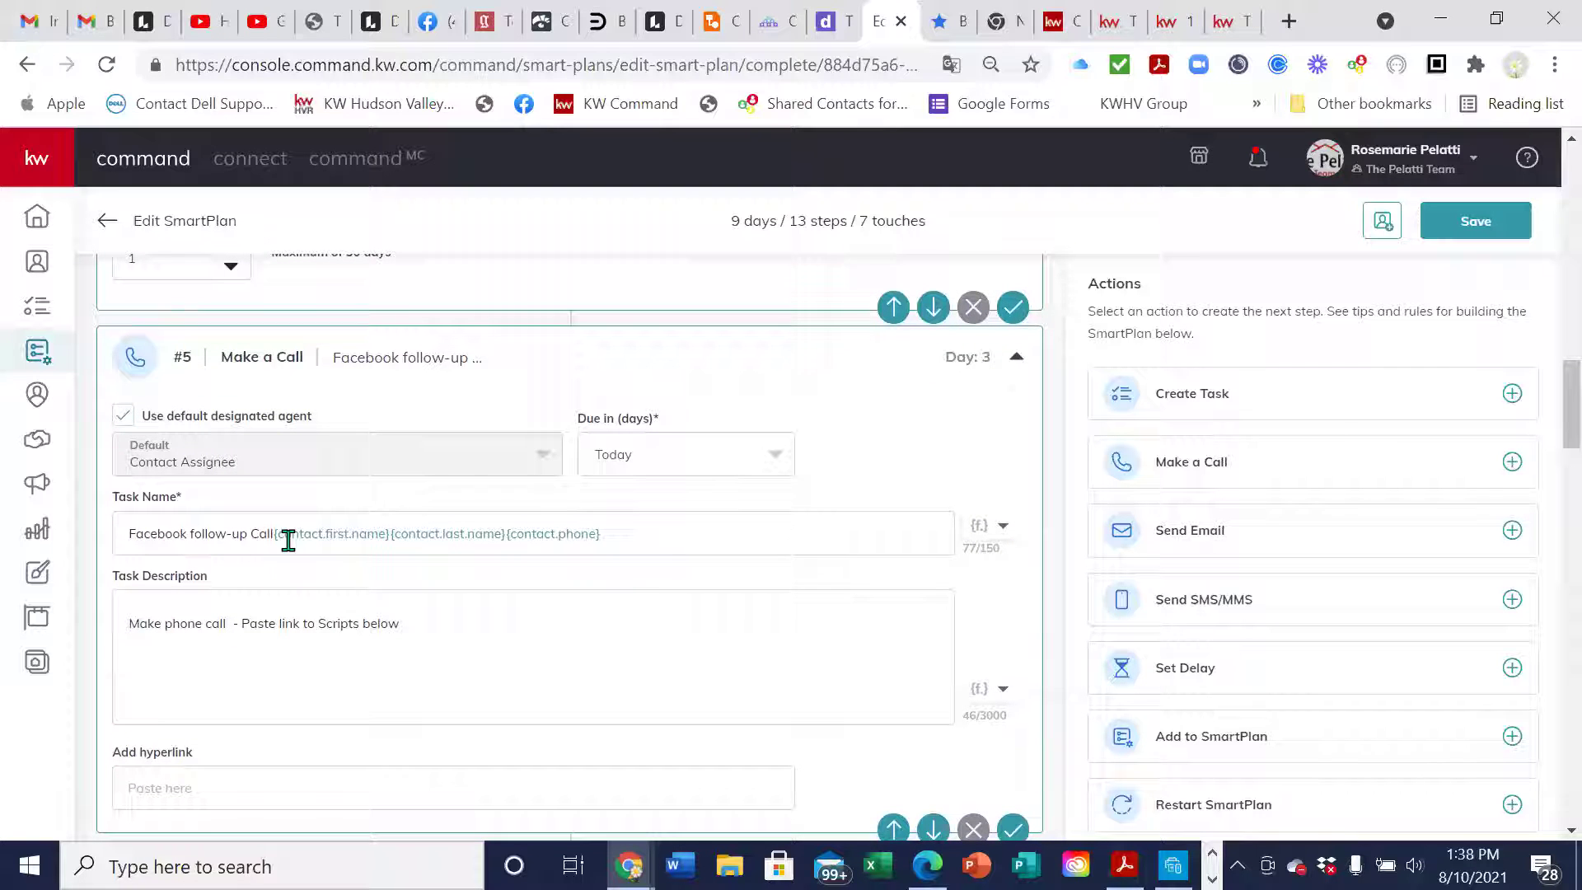
pyautogui.scroll(-6, 552, 705)
pyautogui.scroll(-3, 550, 696)
pyautogui.scroll(4, 549, 694)
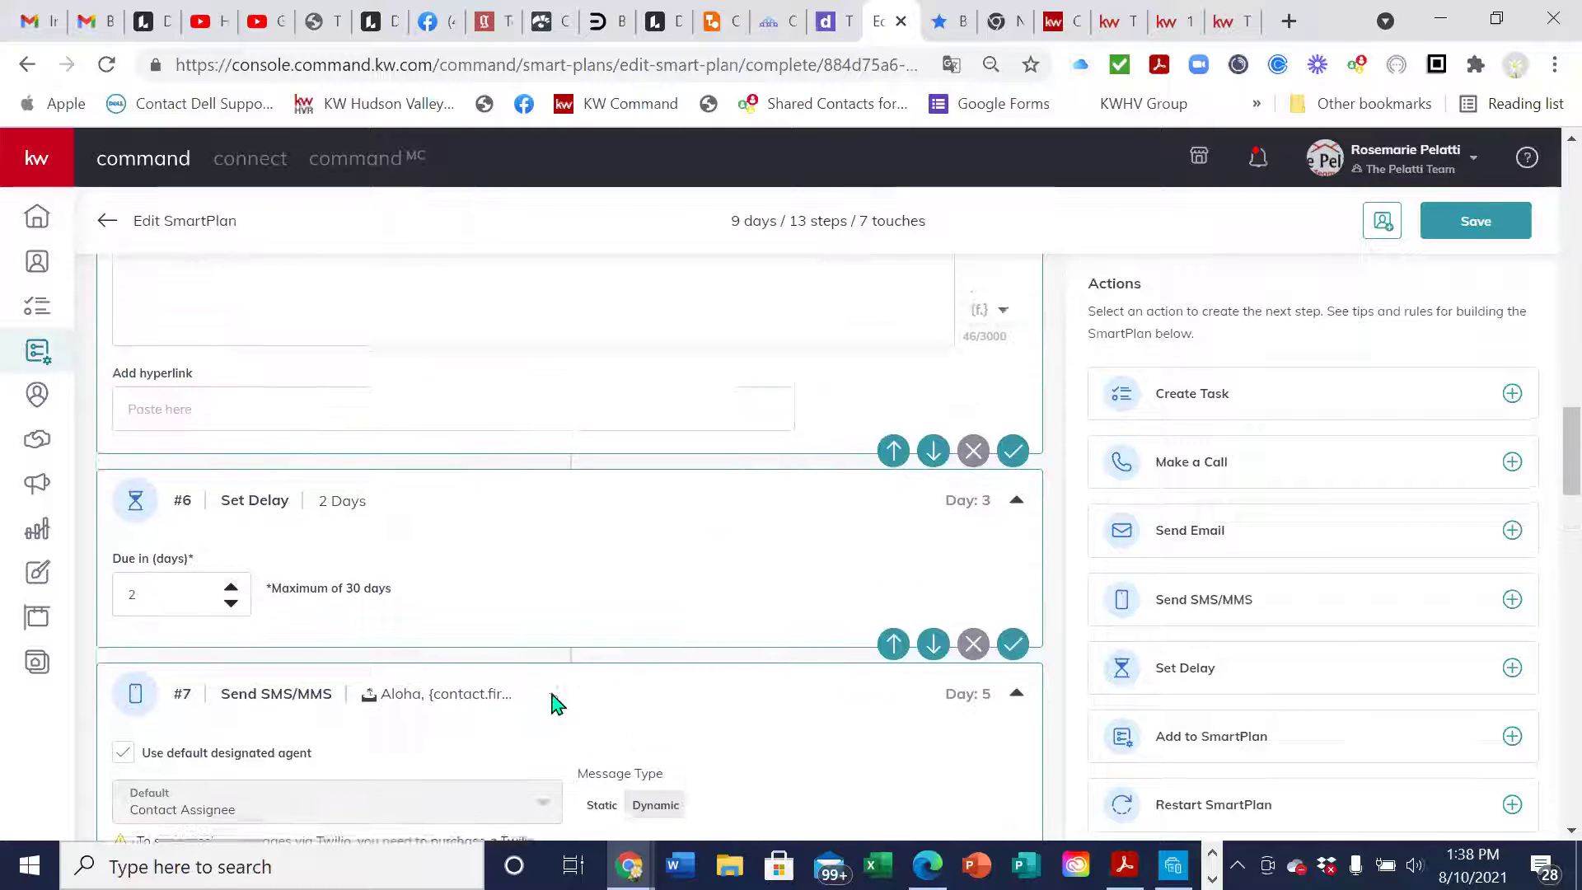
pyautogui.scroll(-15, 553, 705)
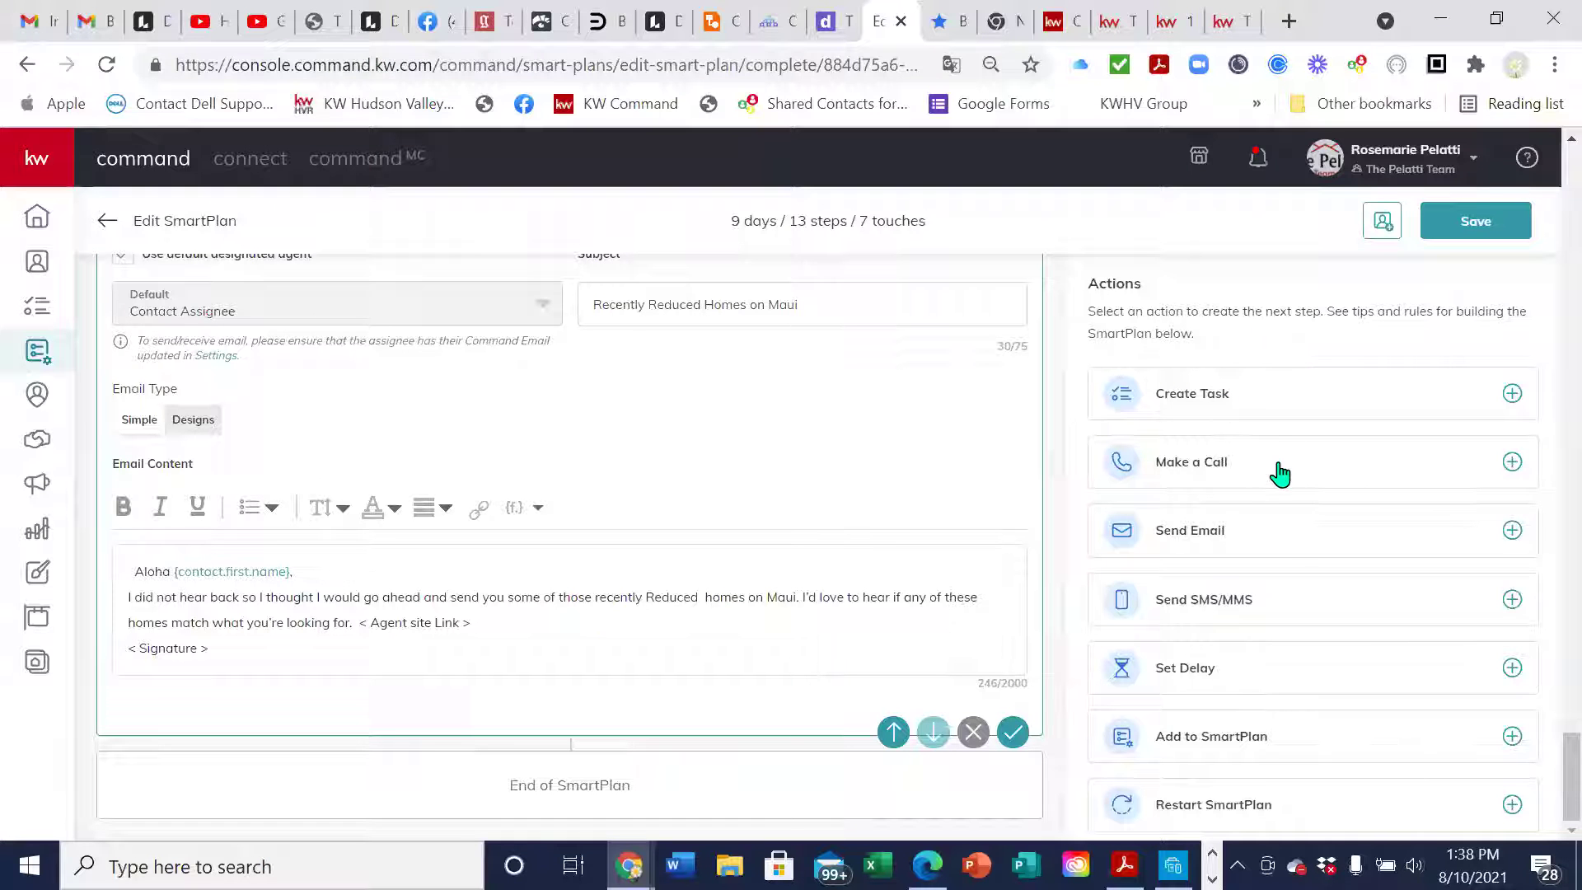
# - Remove the accidentally added empty Send Email step and scroll back to the top
pyautogui.click(1275, 534)
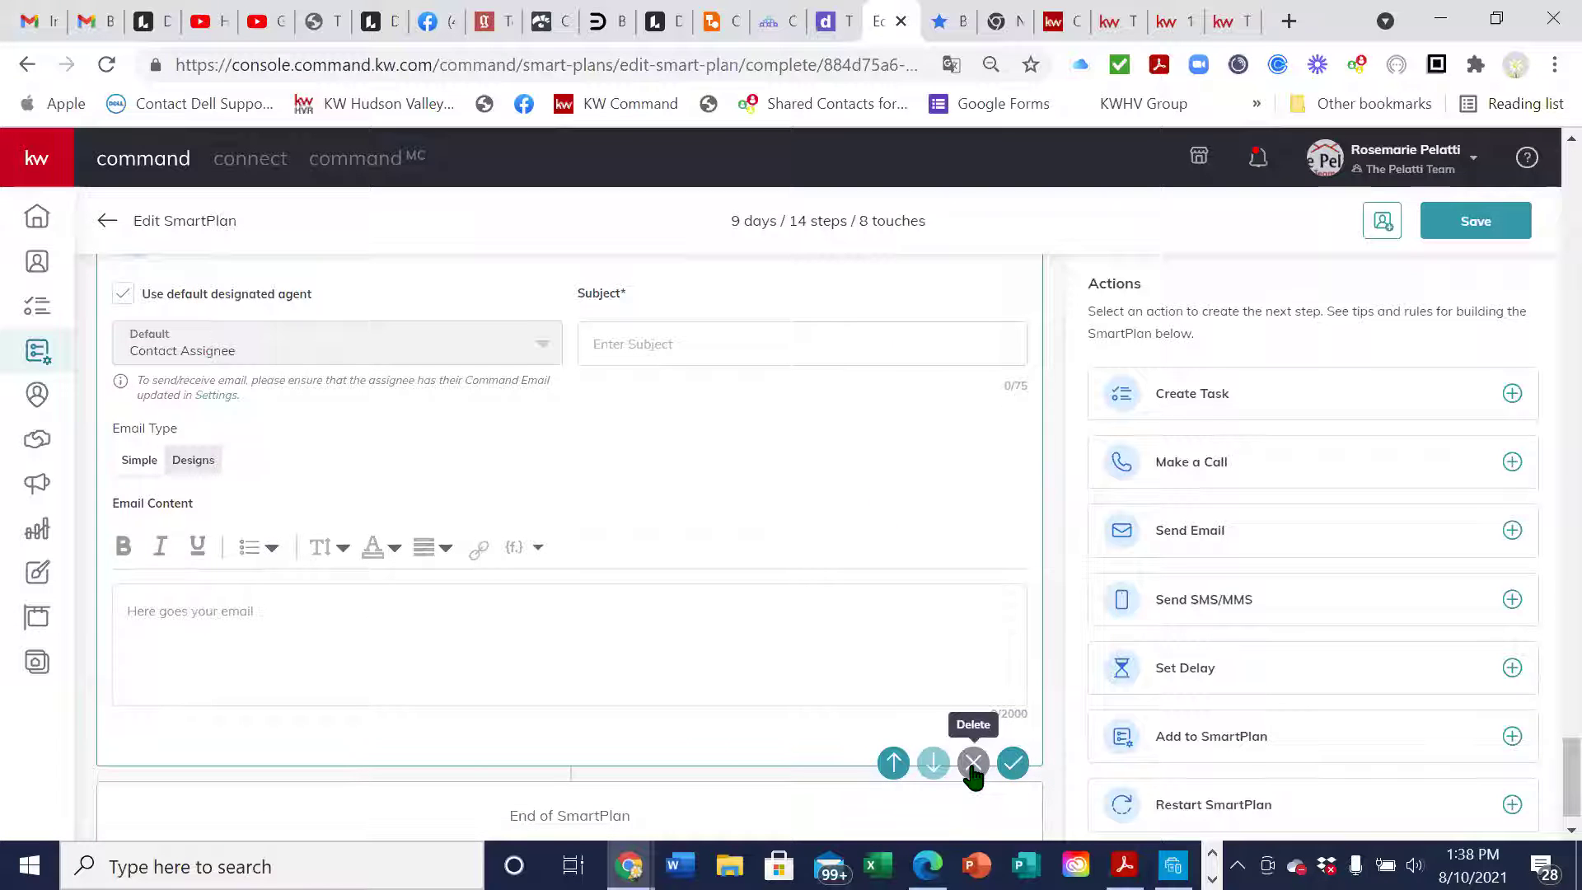
pyautogui.click(974, 766)
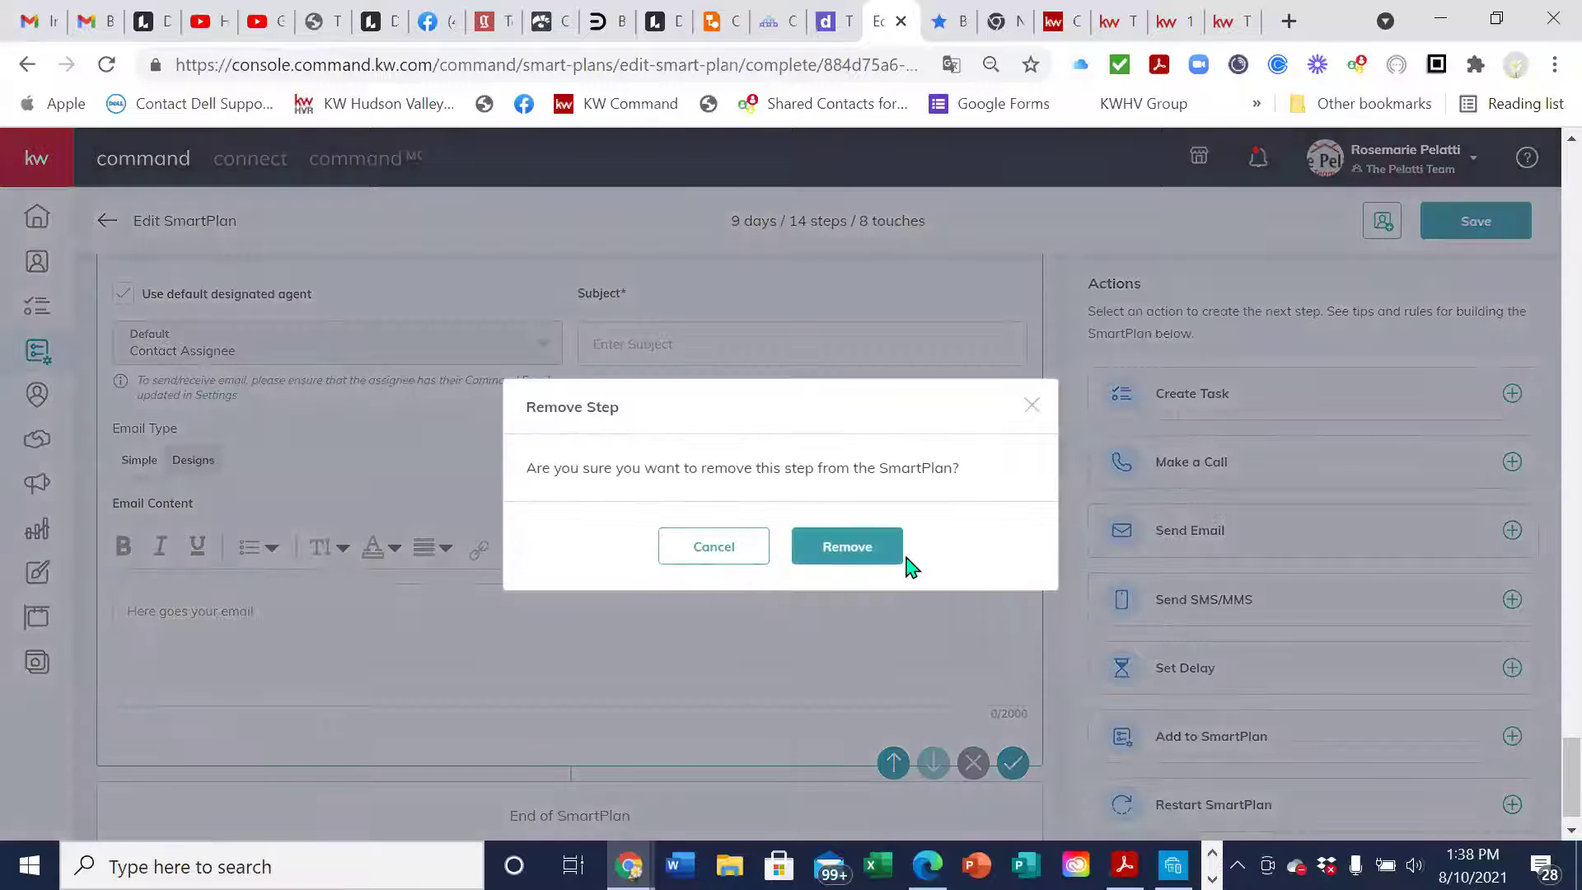
pyautogui.click(886, 554)
pyautogui.scroll(2, 542, 548)
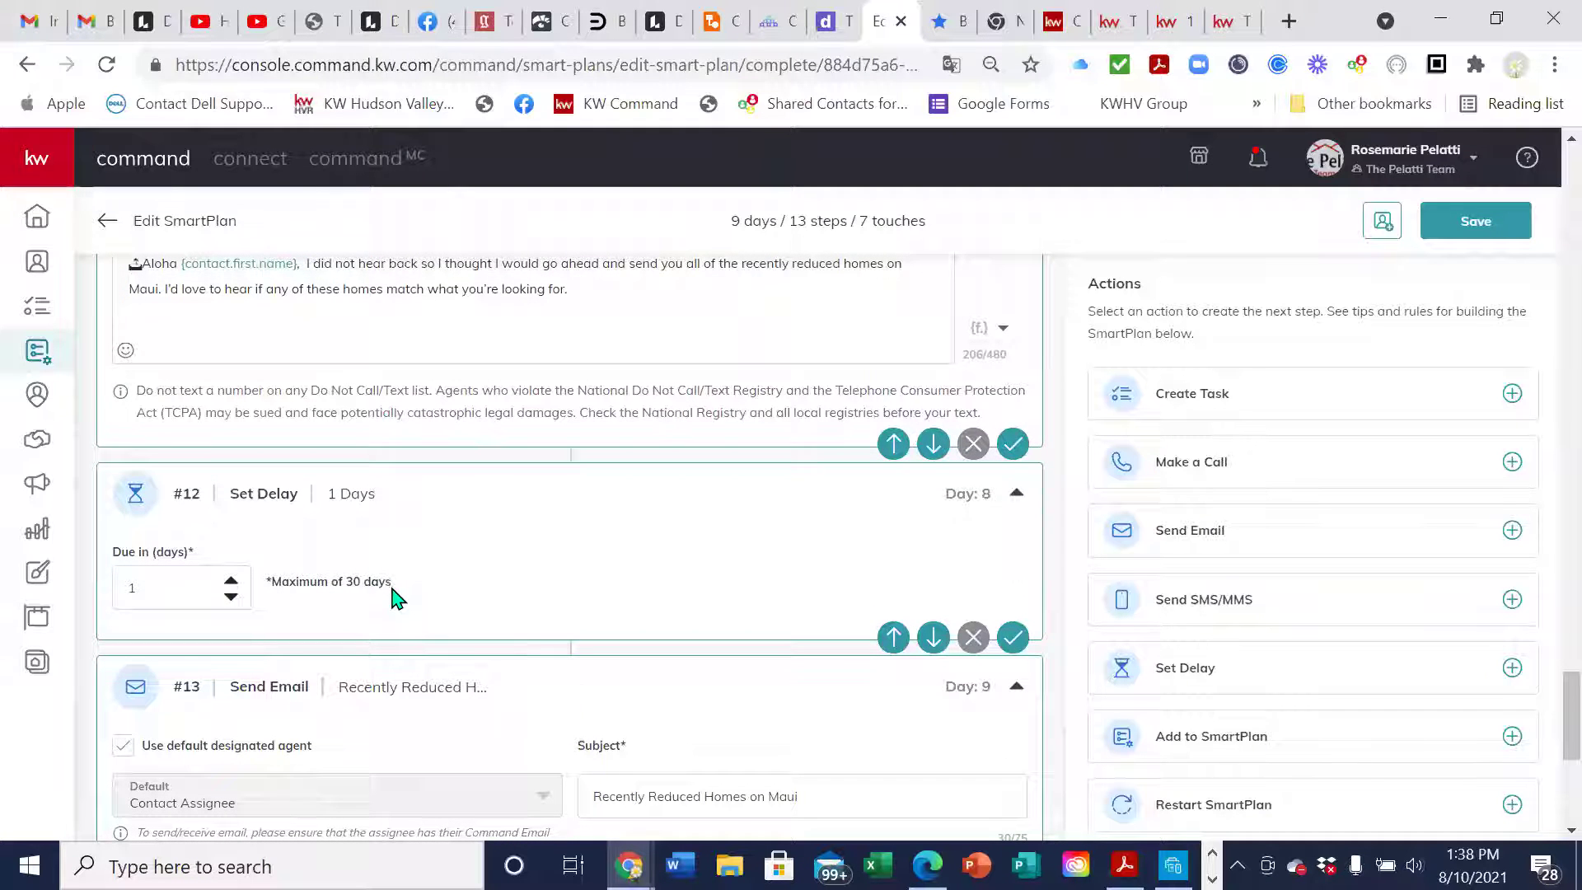
pyautogui.scroll(4, 699, 569)
pyautogui.scroll(12, 766, 530)
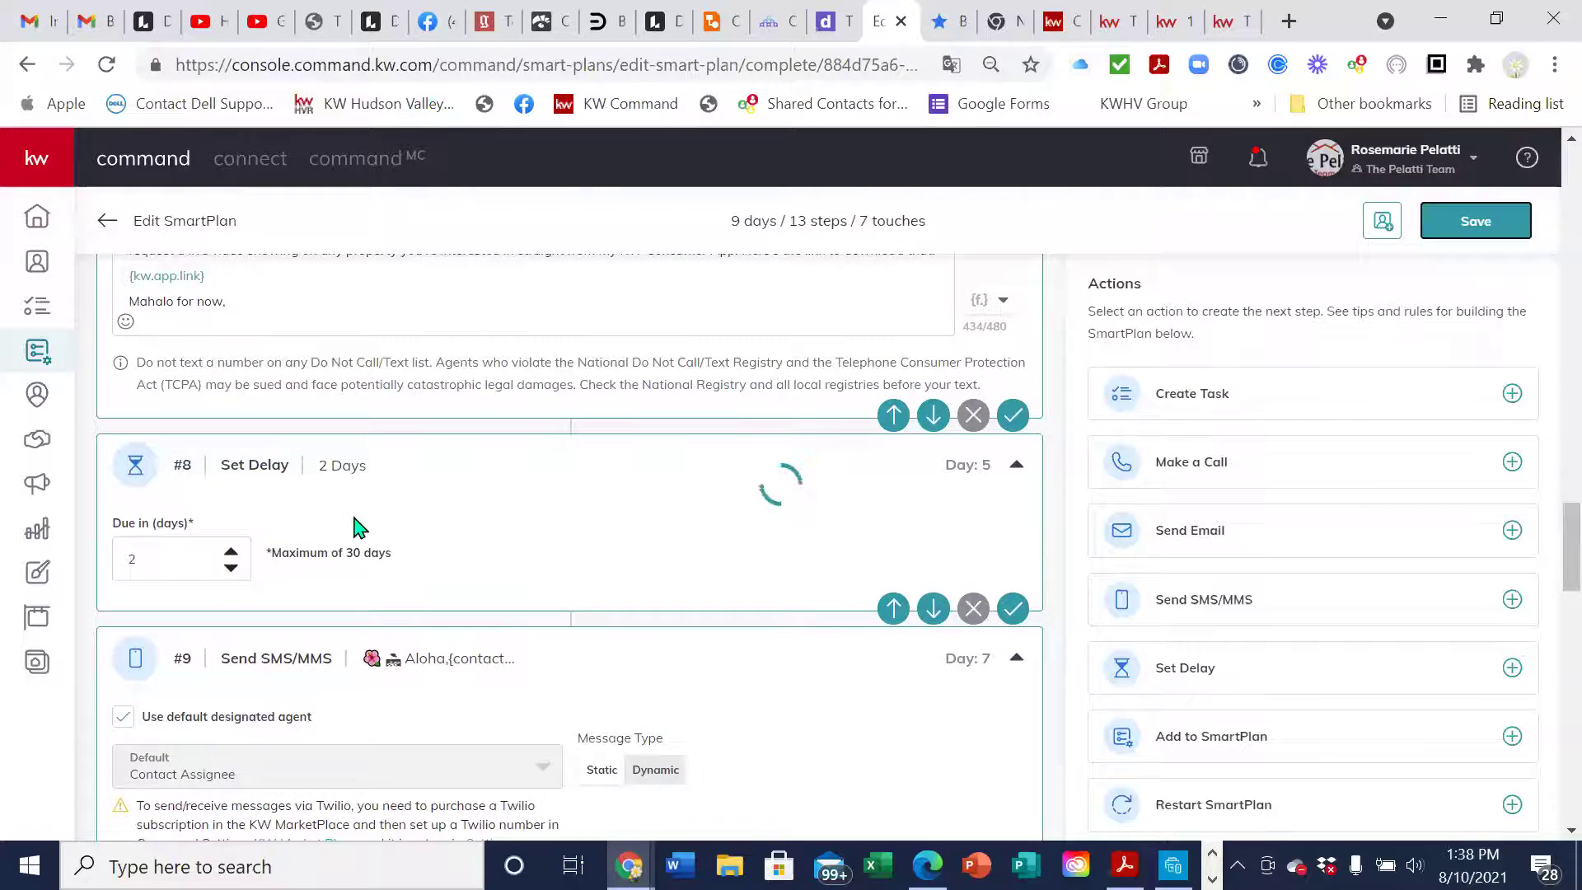
pyautogui.scroll(4, 353, 519)
pyautogui.scroll(20, 351, 518)
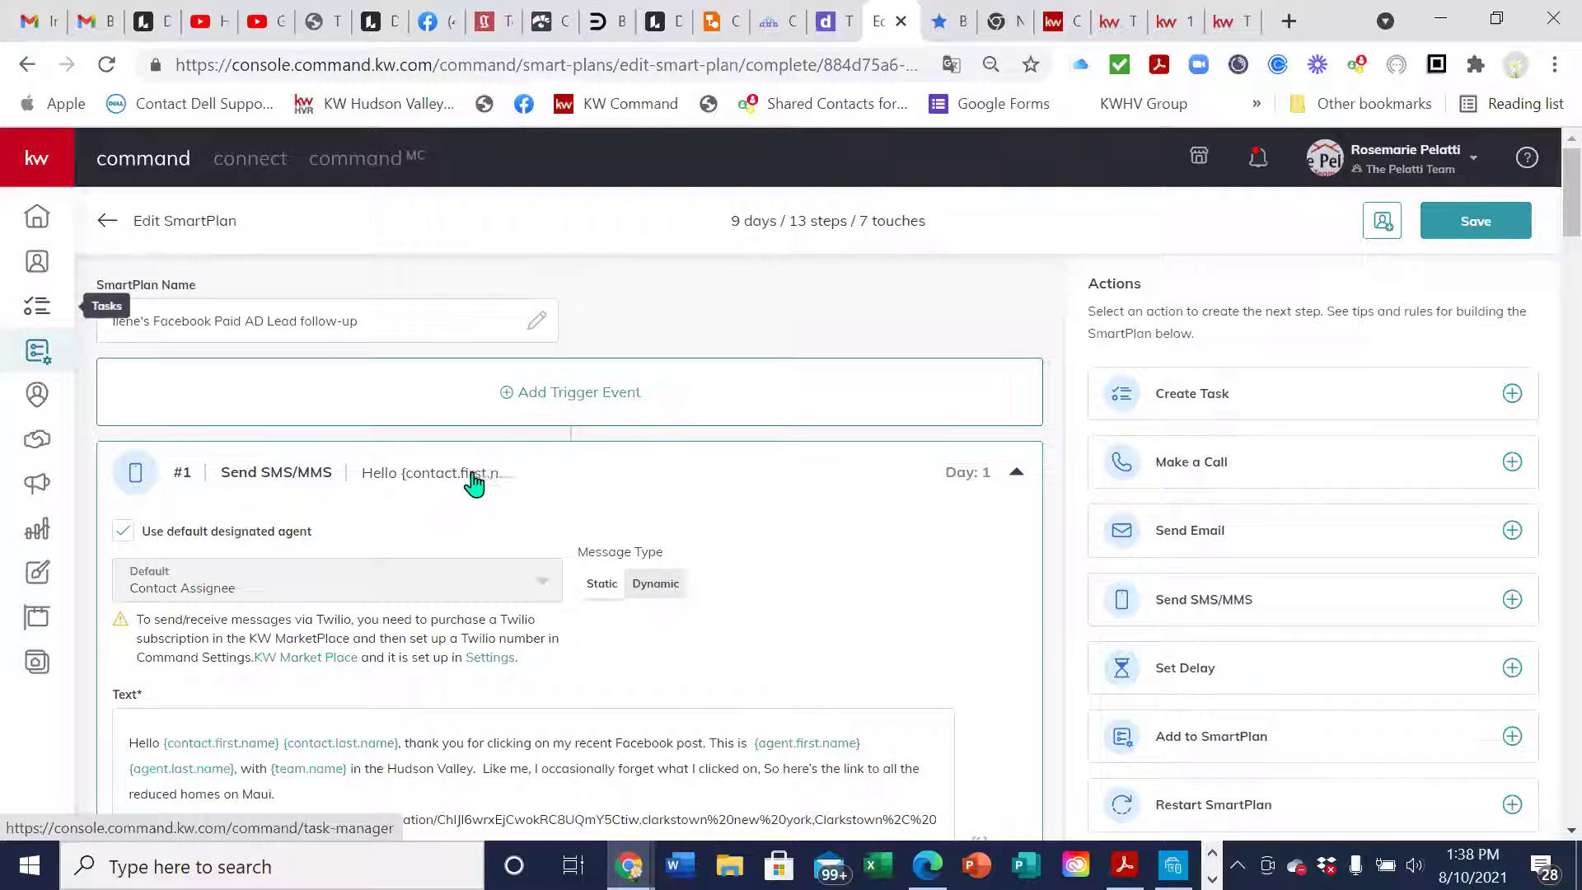
# - Show Contact Tasks for all time and mark the first Delay task completed
pyautogui.click(46, 312)
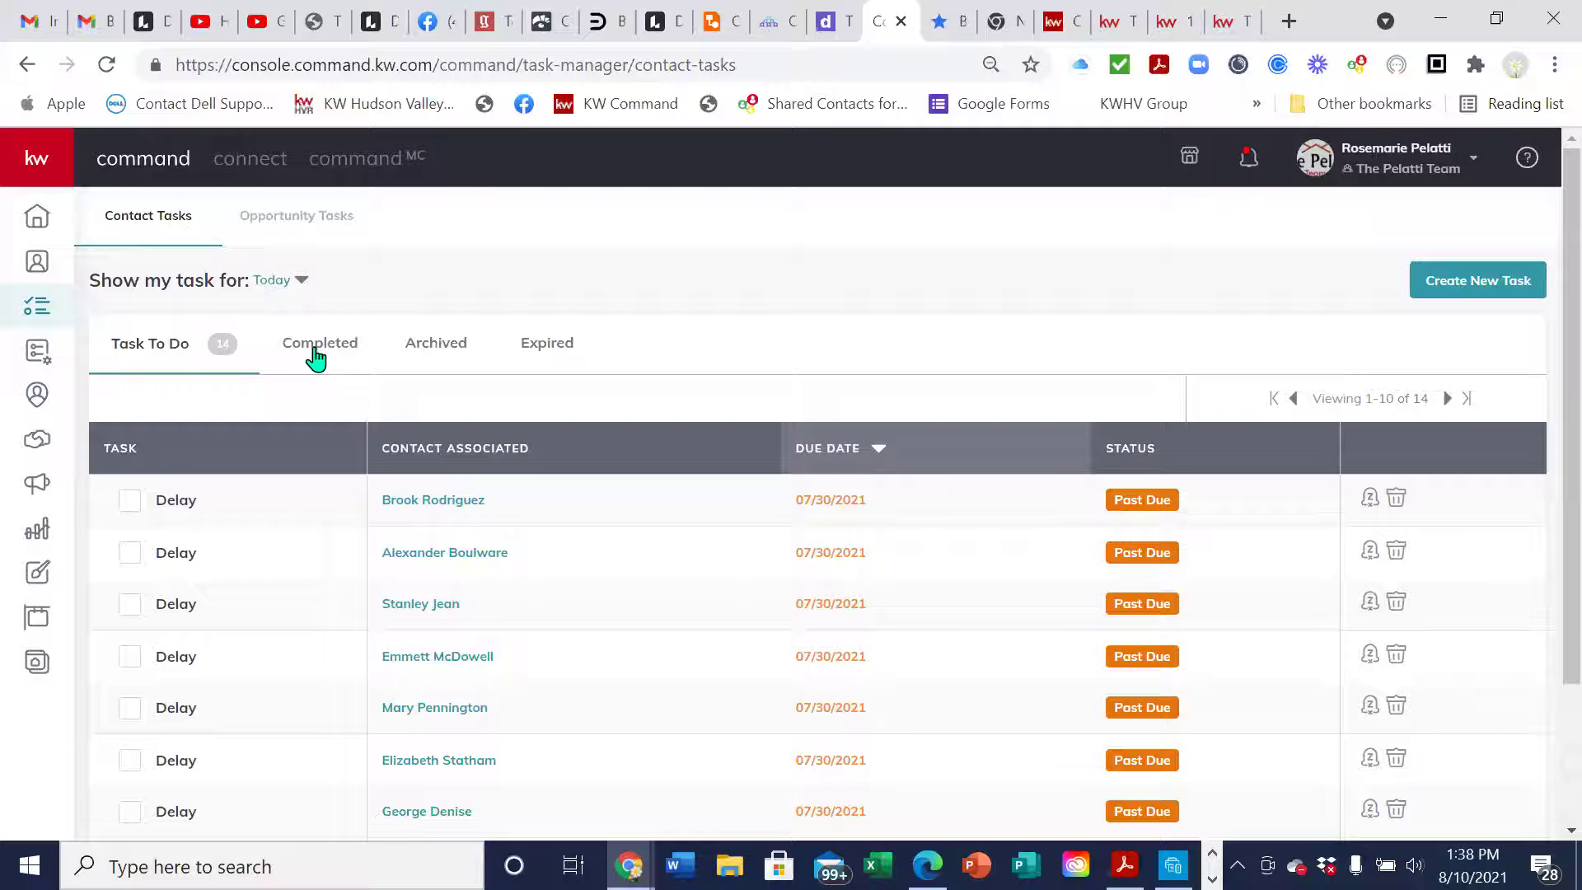
pyautogui.click(302, 282)
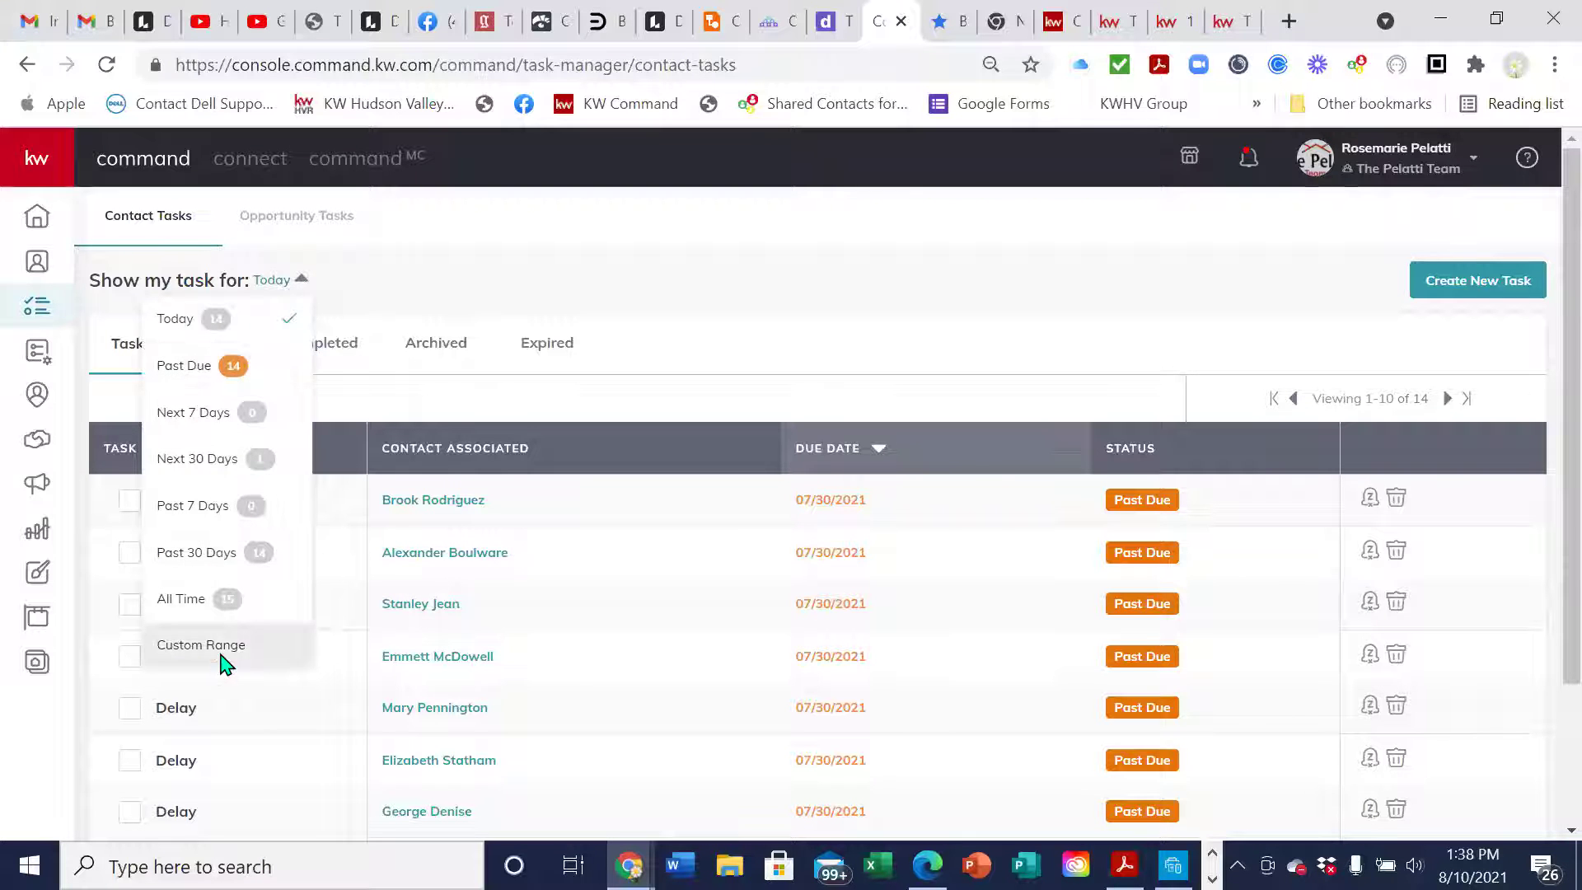
pyautogui.click(213, 615)
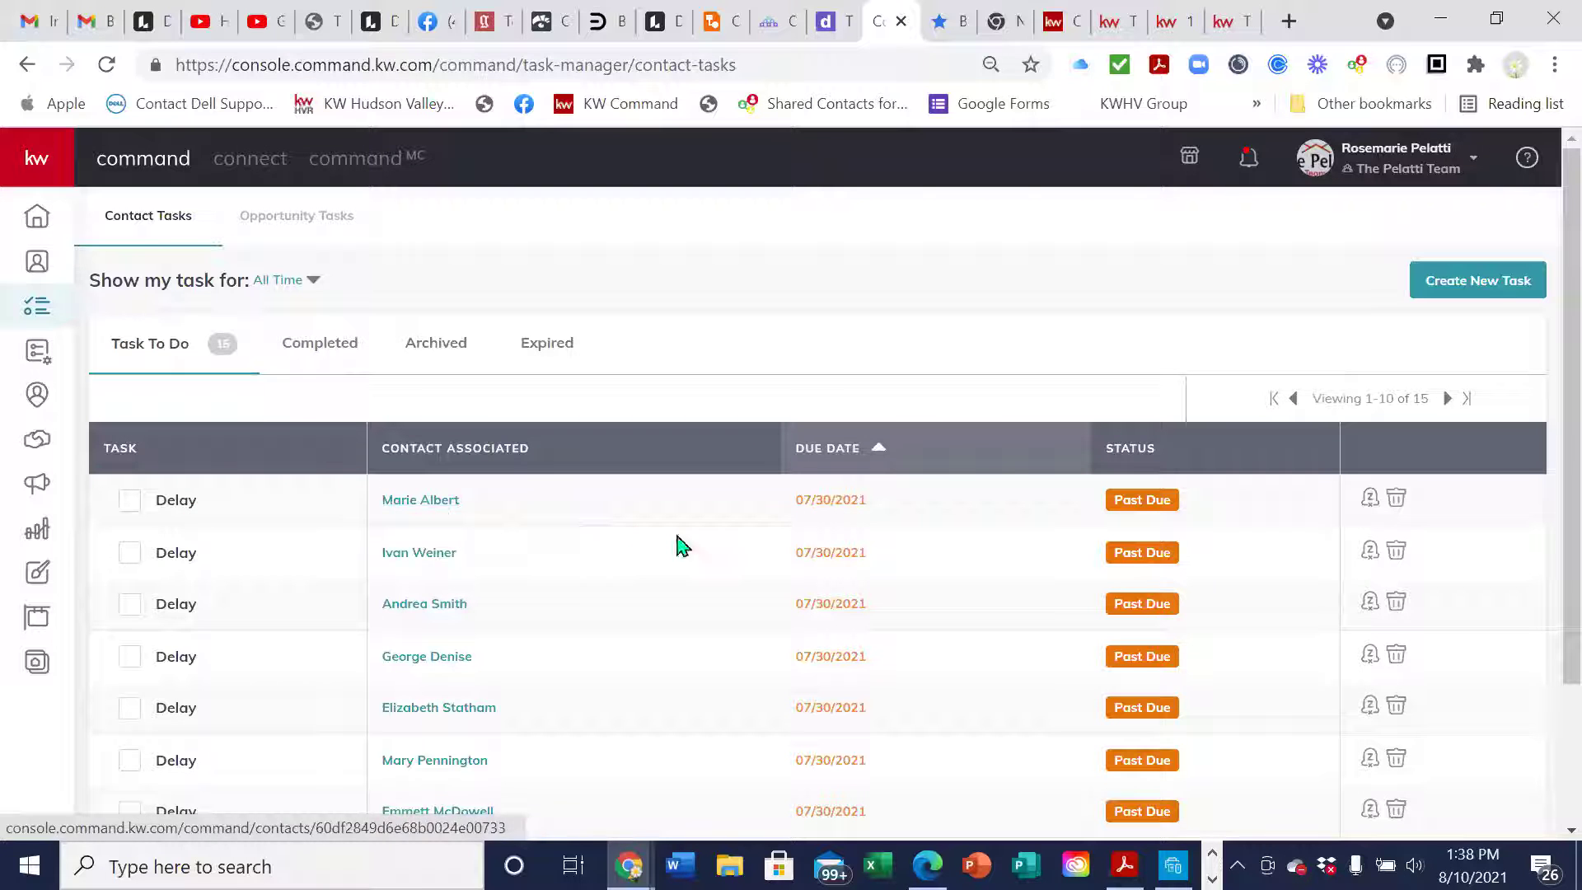
pyautogui.scroll(-2, 423, 657)
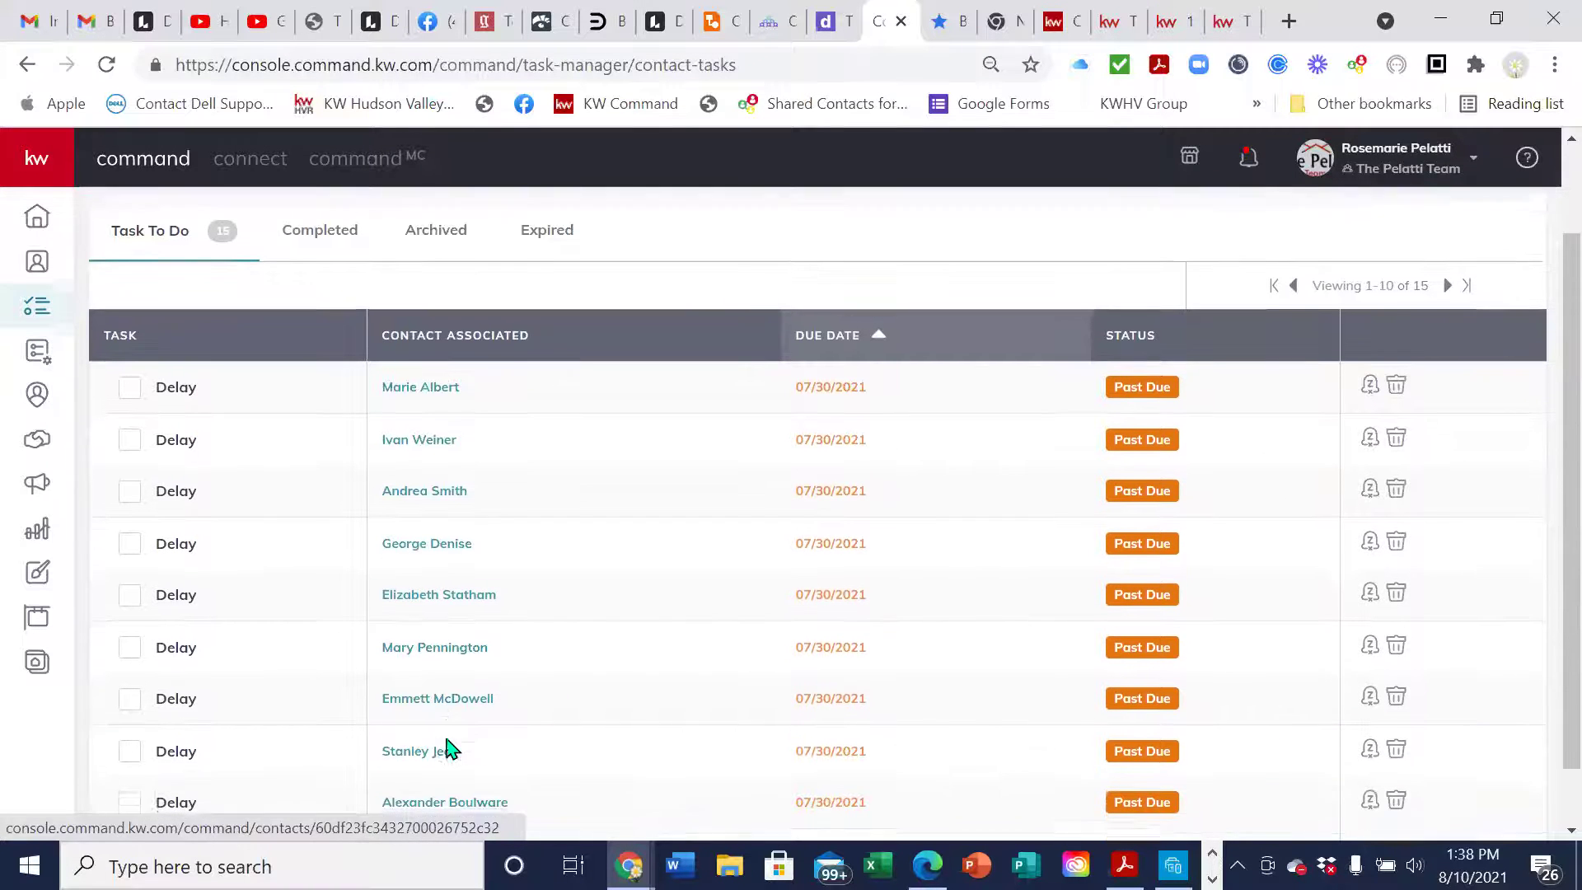
pyautogui.click(129, 380)
pyautogui.click(867, 637)
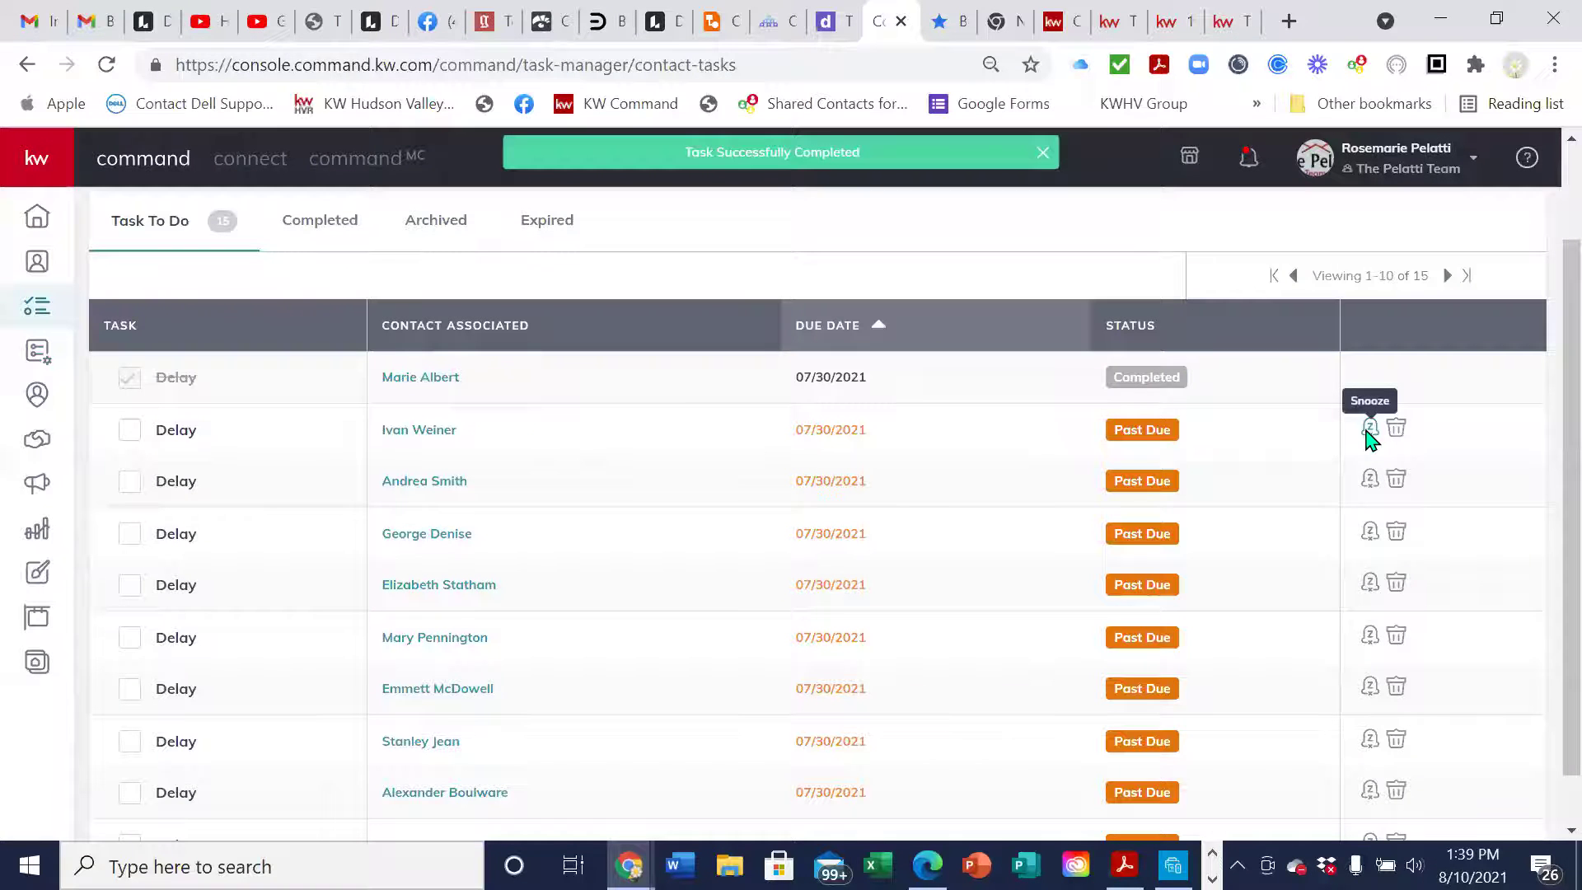
# - Snooze the next Delay task until August 11, 2021
pyautogui.click(1371, 429)
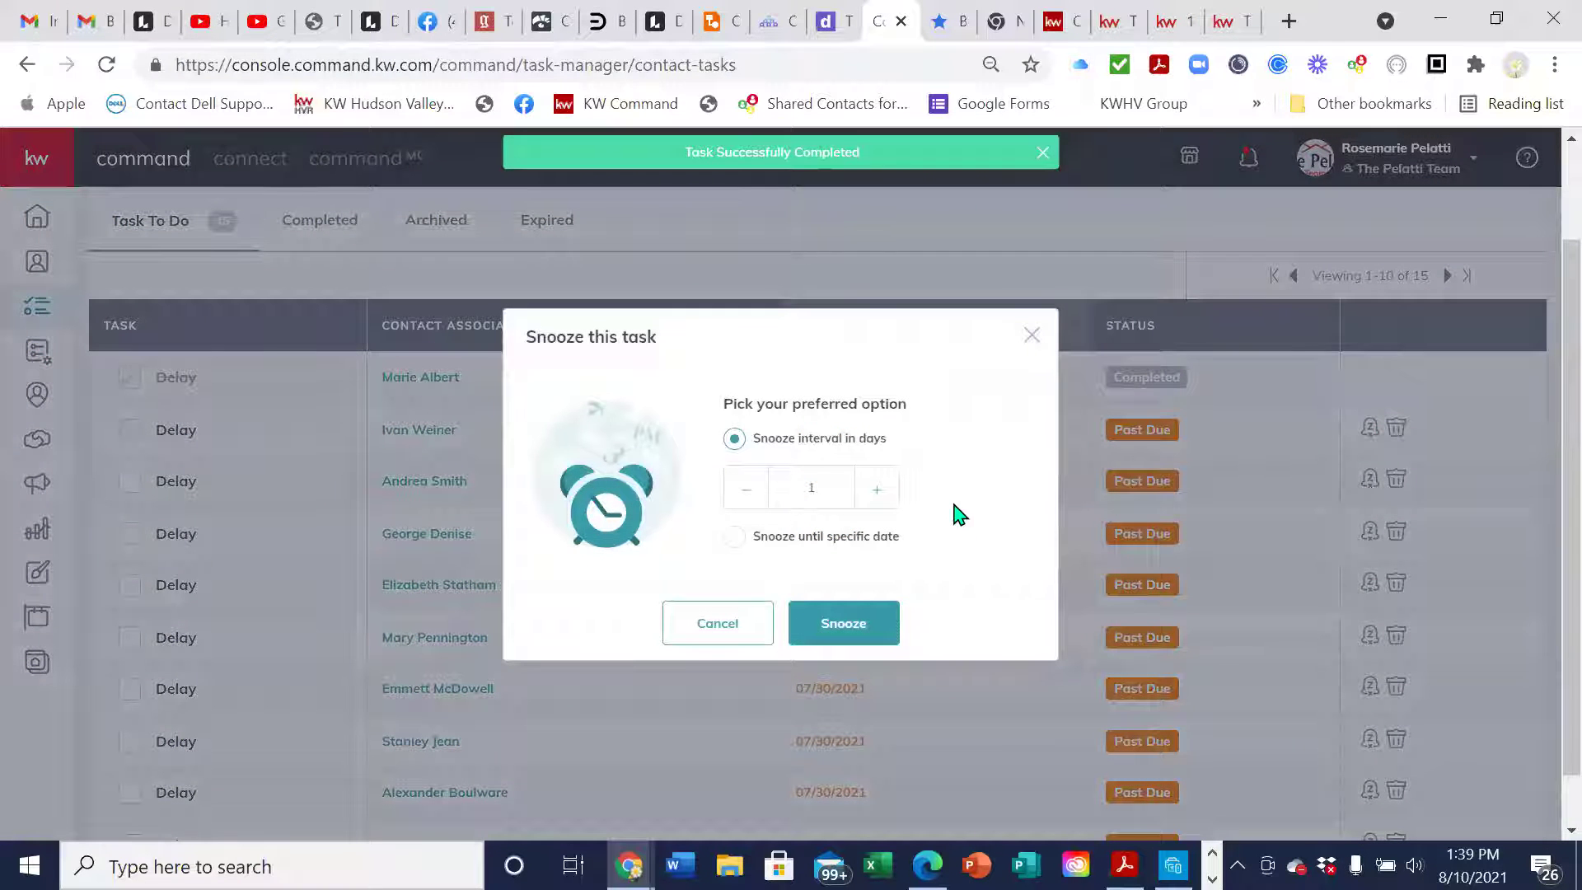
pyautogui.click(874, 500)
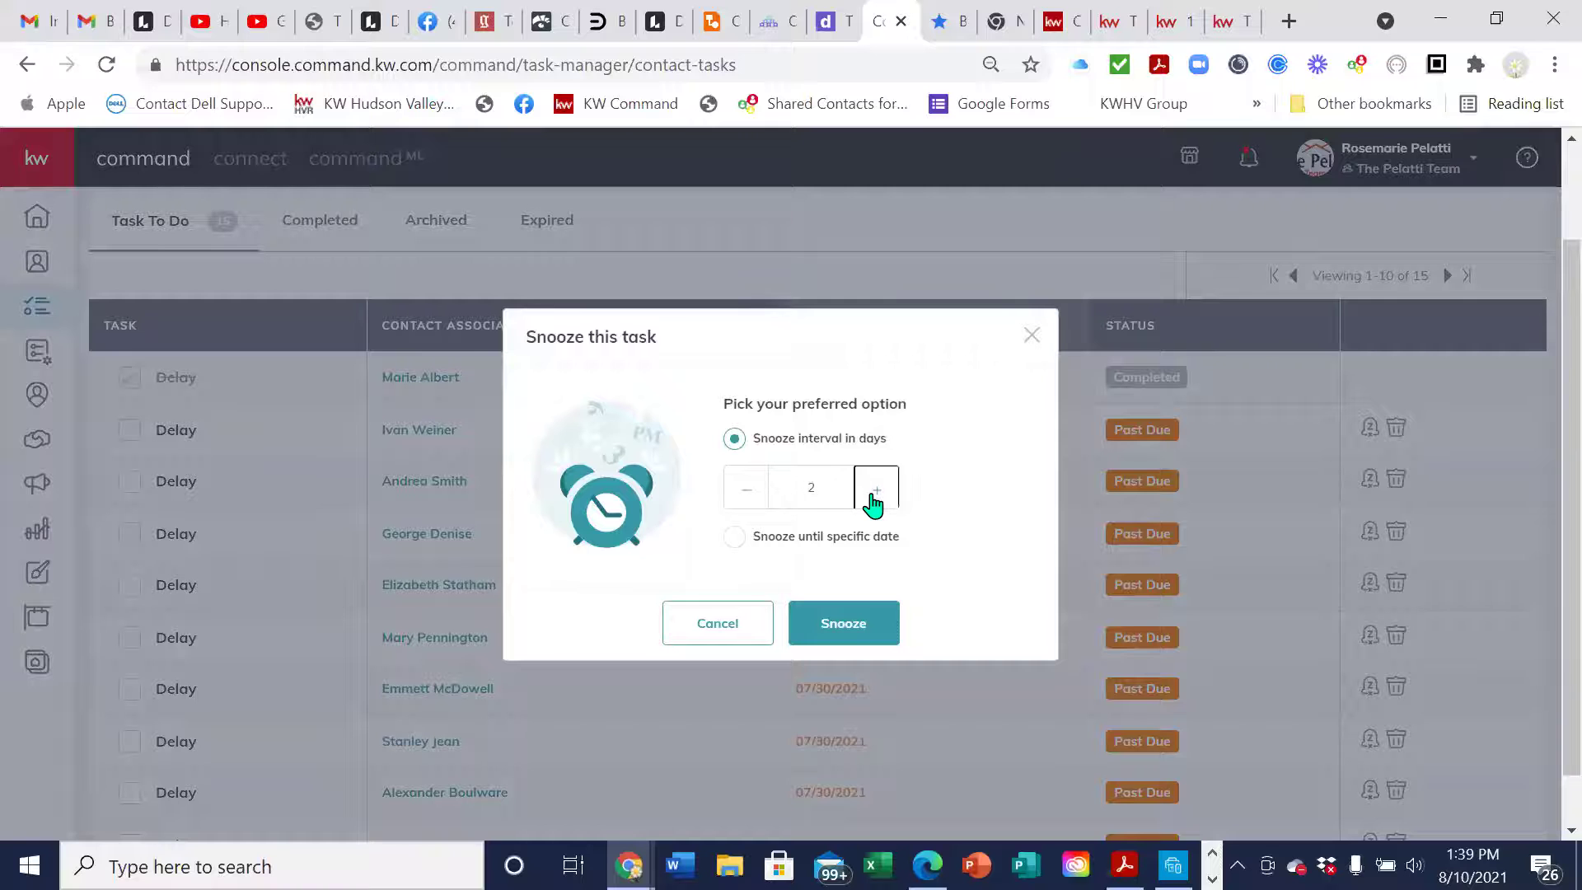
pyautogui.click(856, 540)
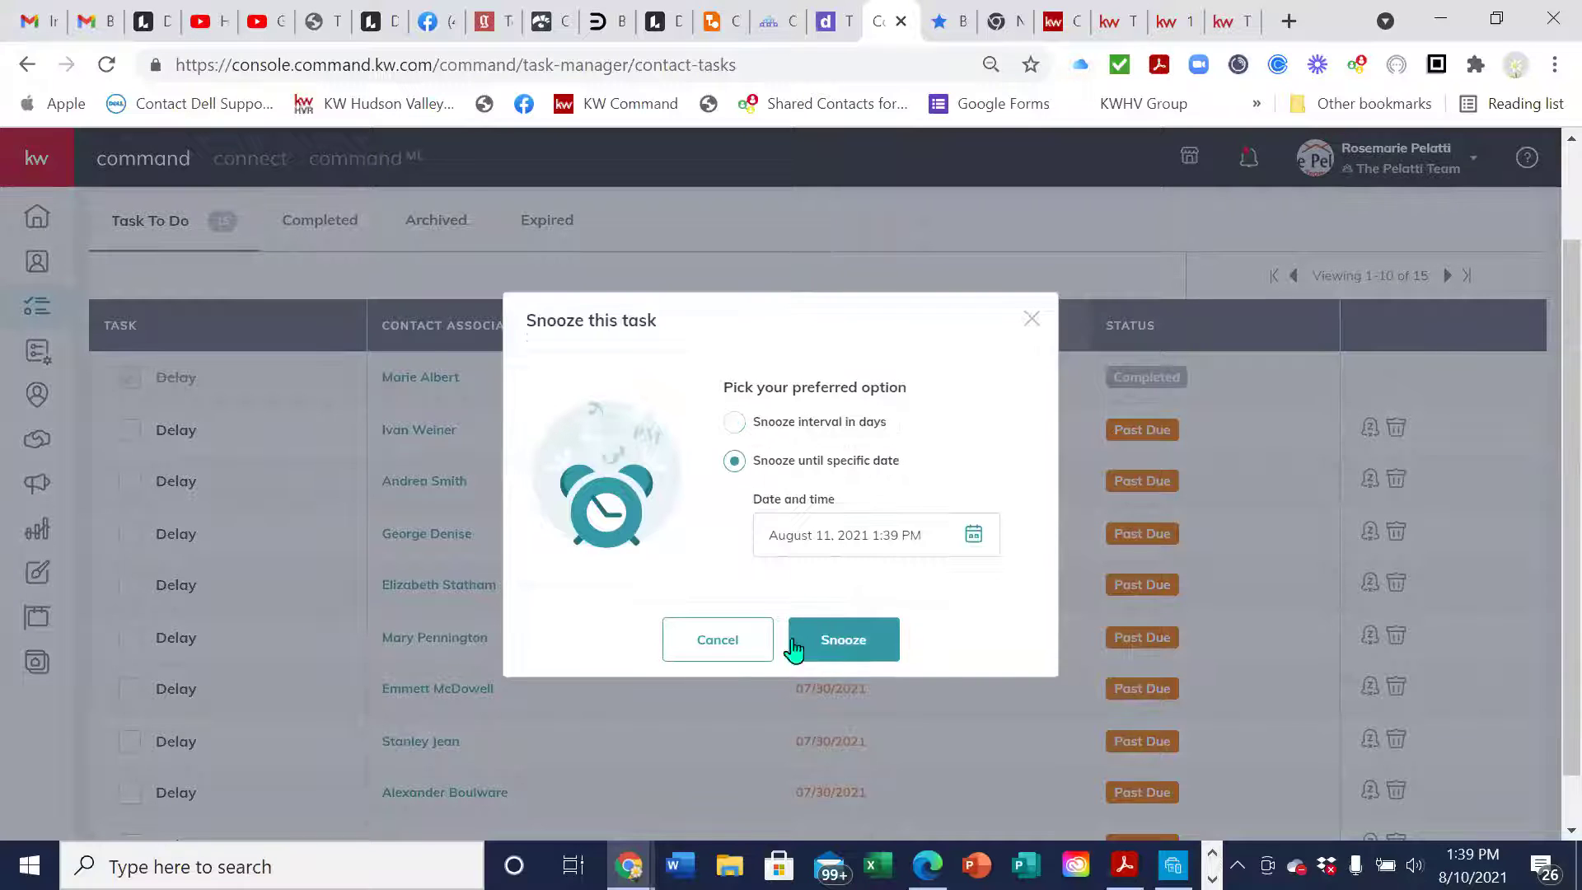
pyautogui.click(1438, 433)
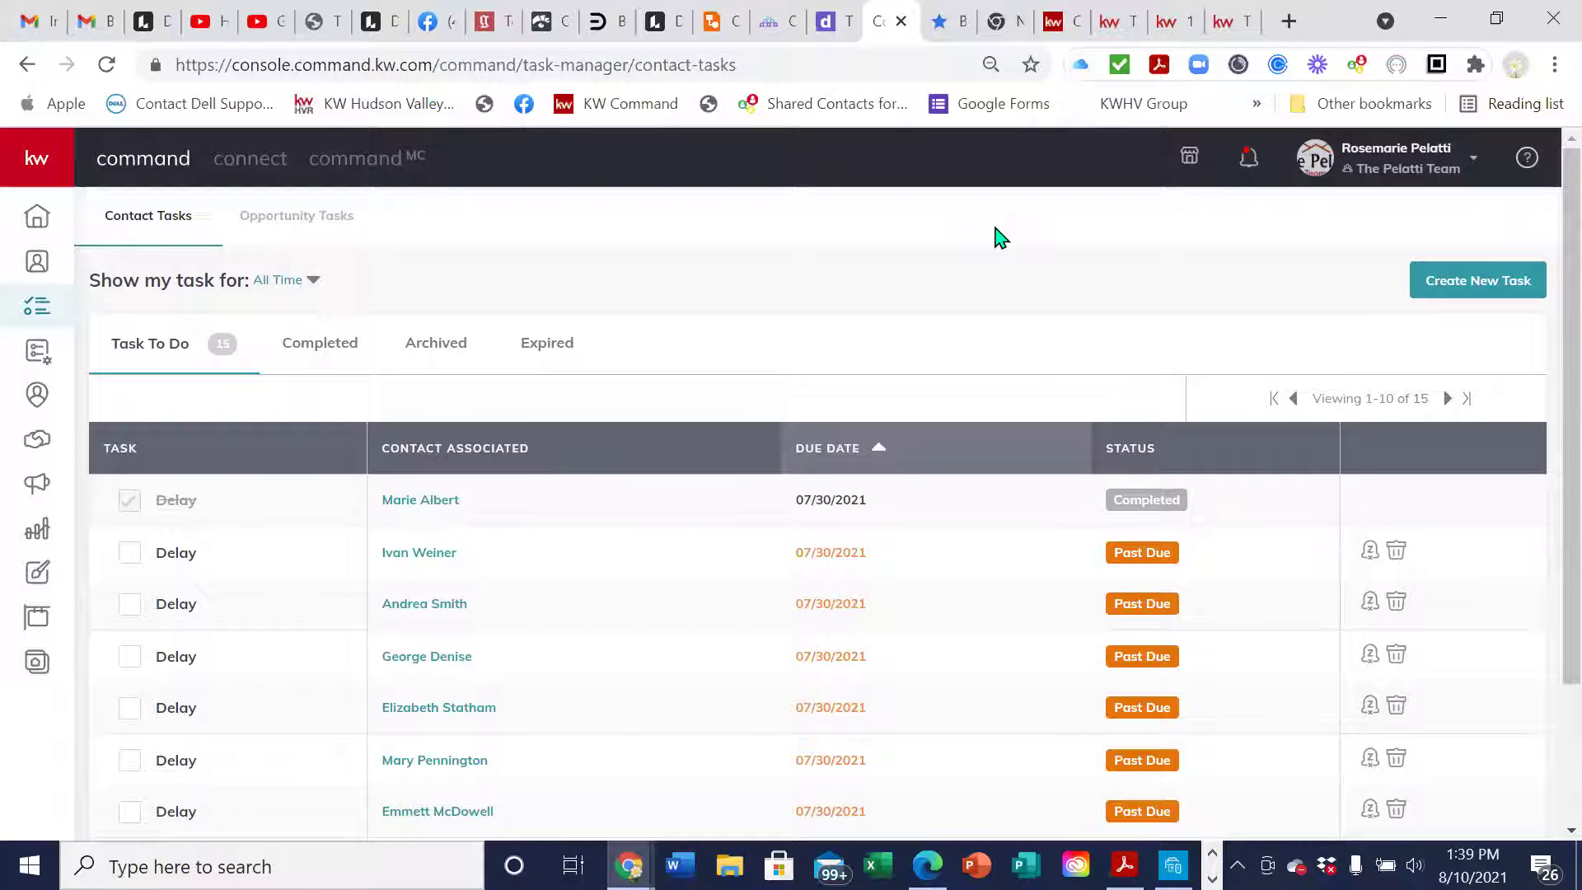
# - On the Facebook Paid AD SmartPlan, search for and select the test contact
pyautogui.click(39, 350)
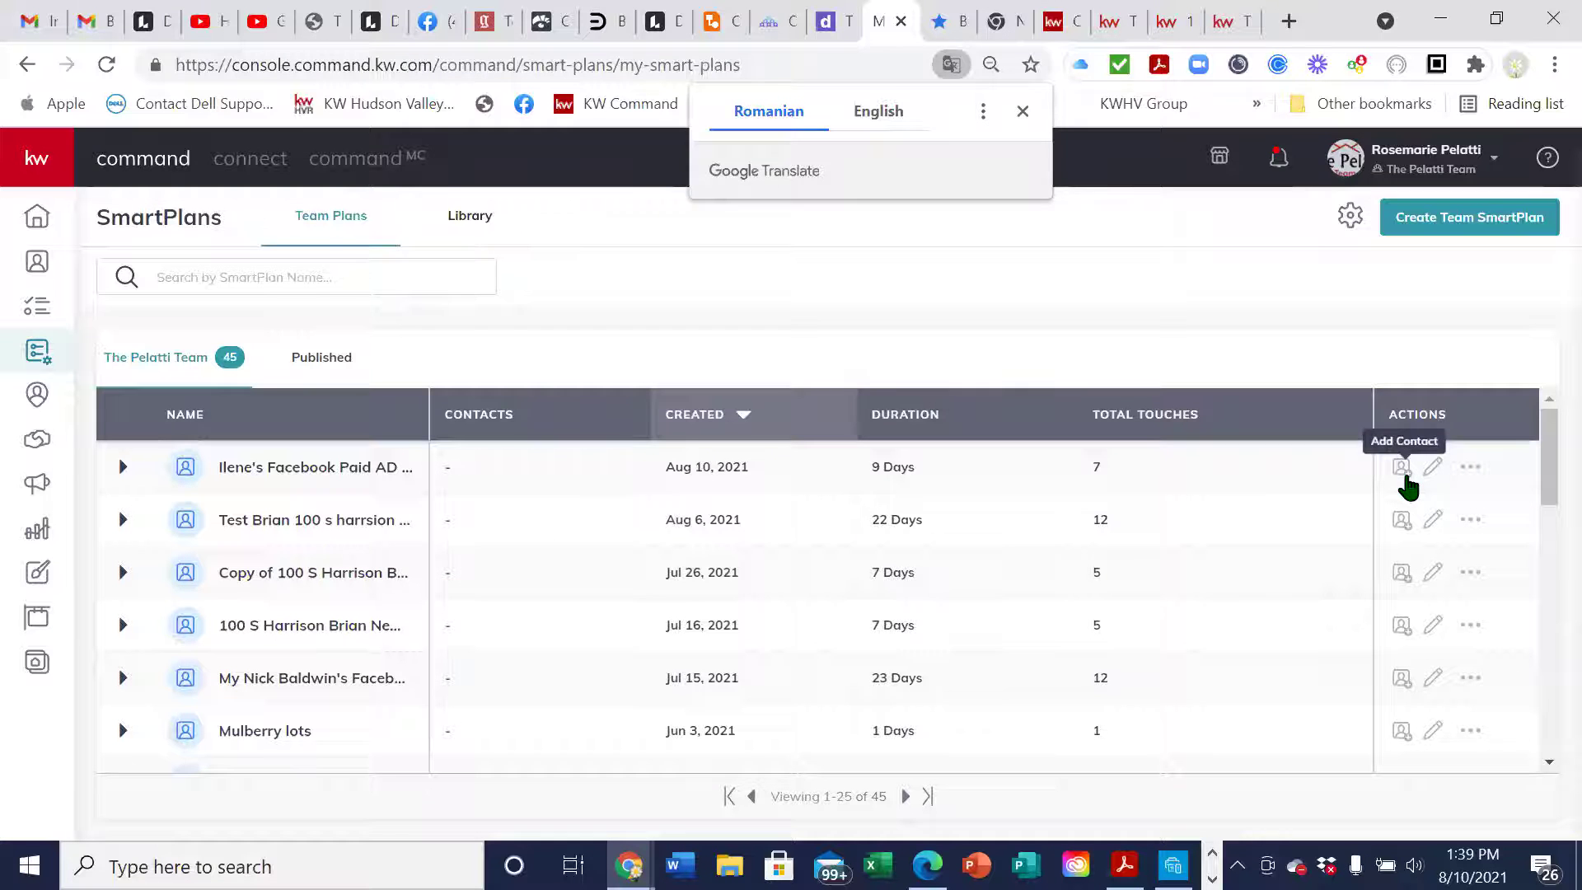
pyautogui.click(1401, 466)
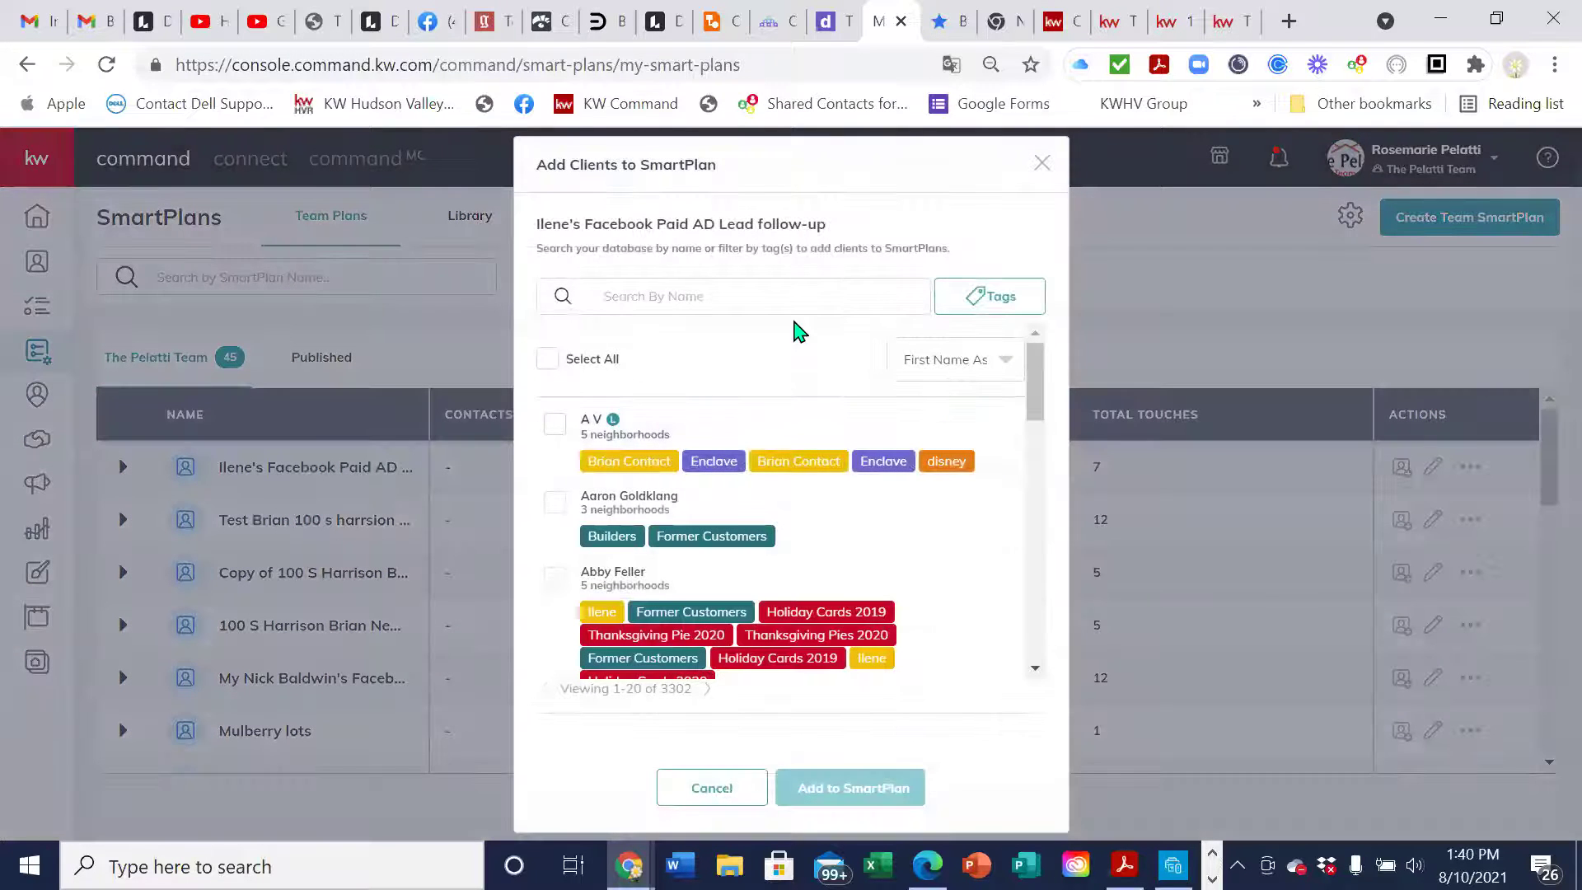
pyautogui.click(725, 296)
pyautogui.write('io')
pyautogui.press('BackSpace')
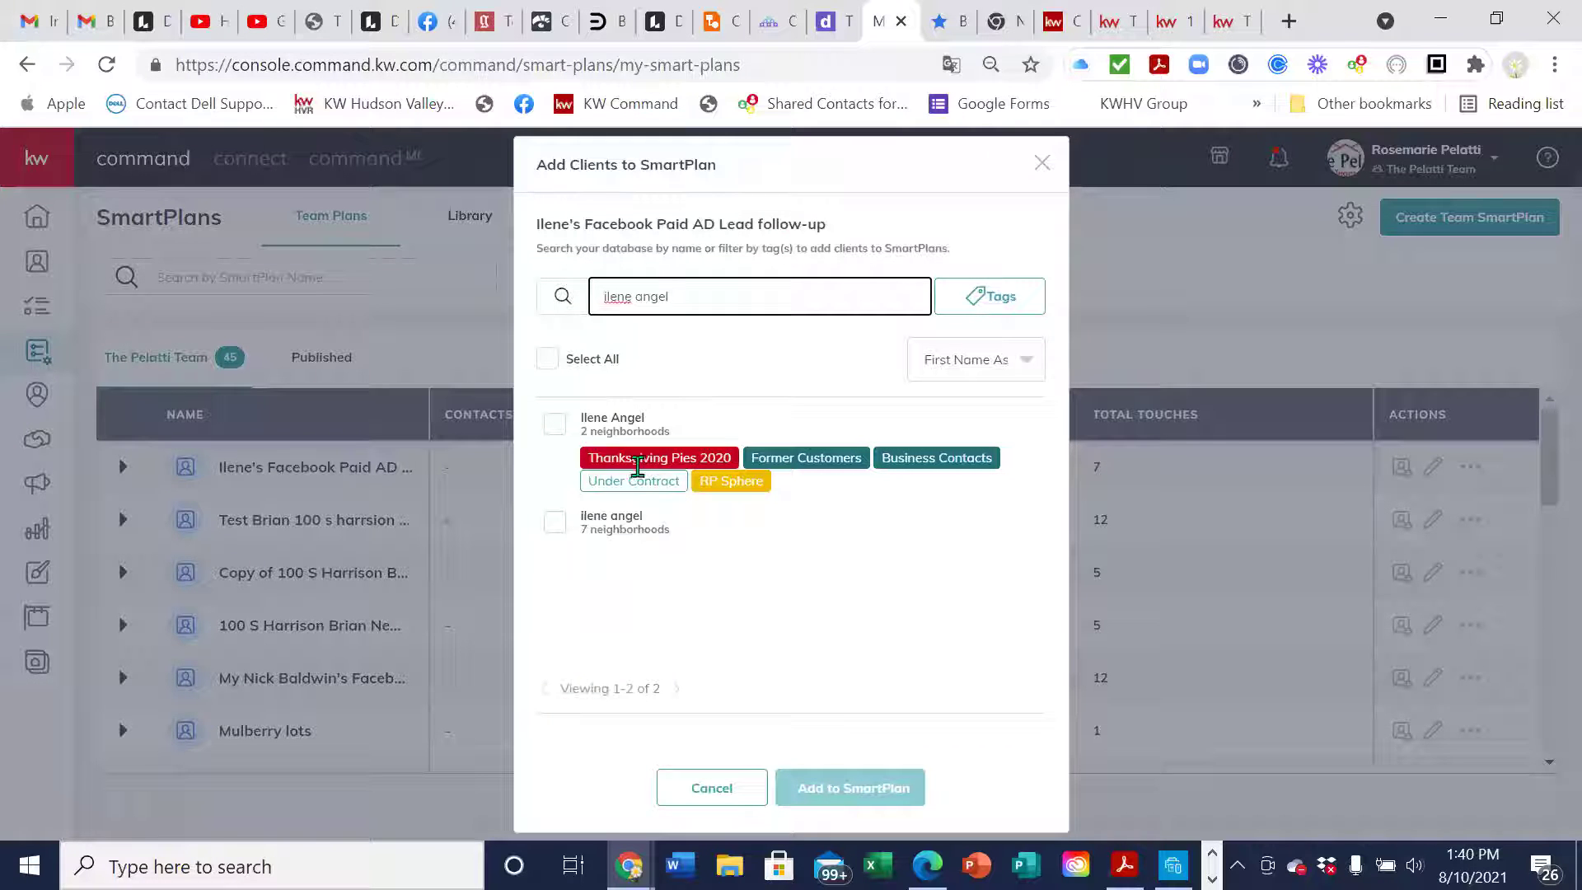
pyautogui.click(555, 424)
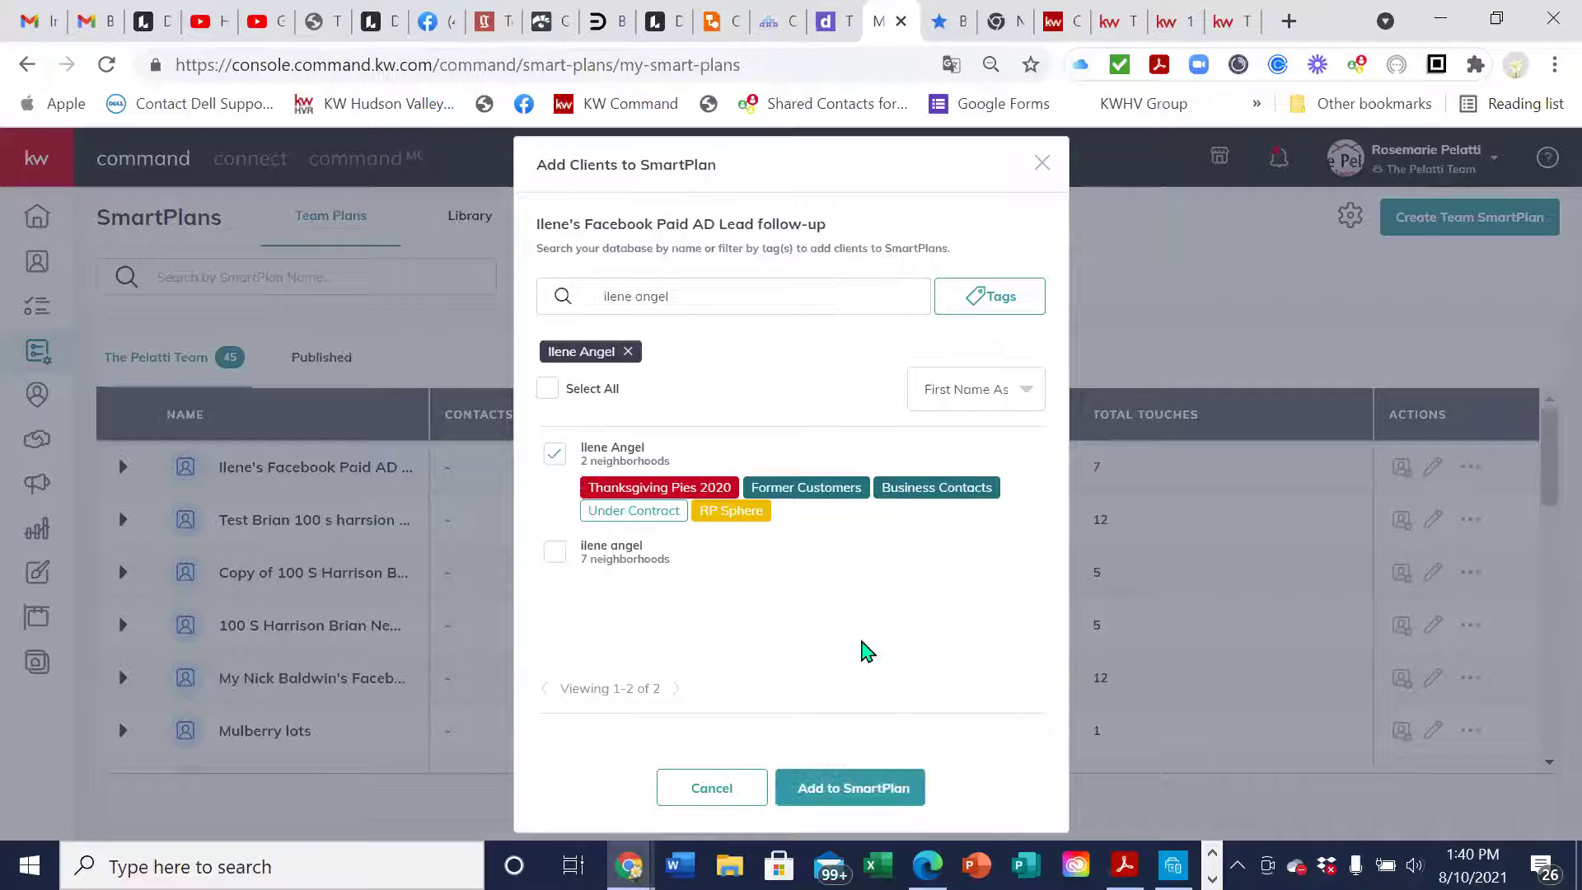
# - Add the contact to the SmartPlan starting now, confirm, and go back Home
pyautogui.click(863, 791)
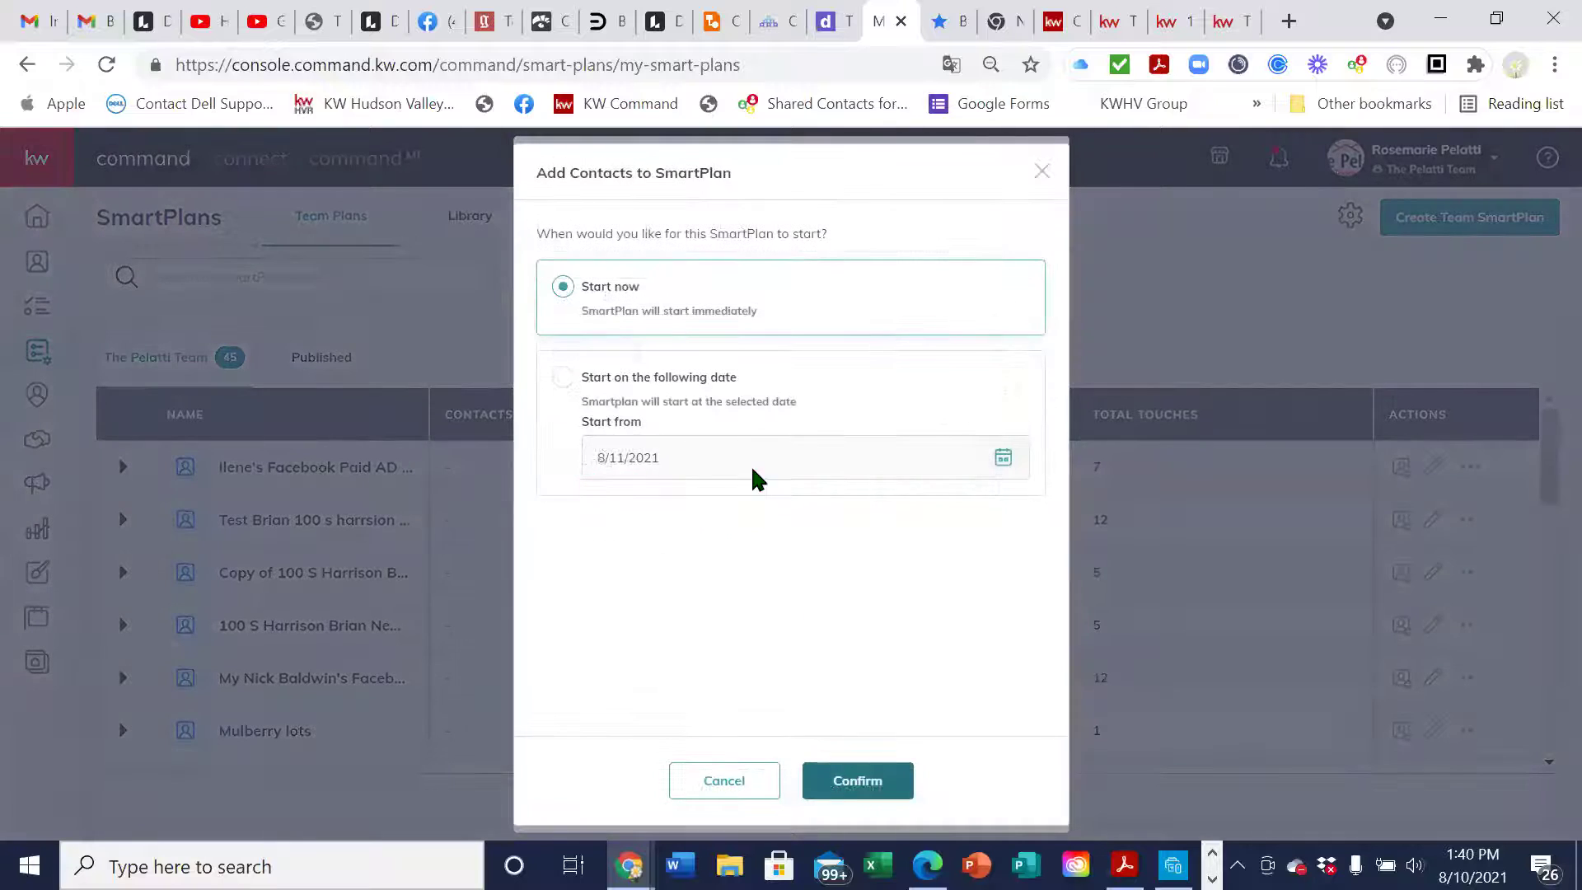
pyautogui.click(856, 793)
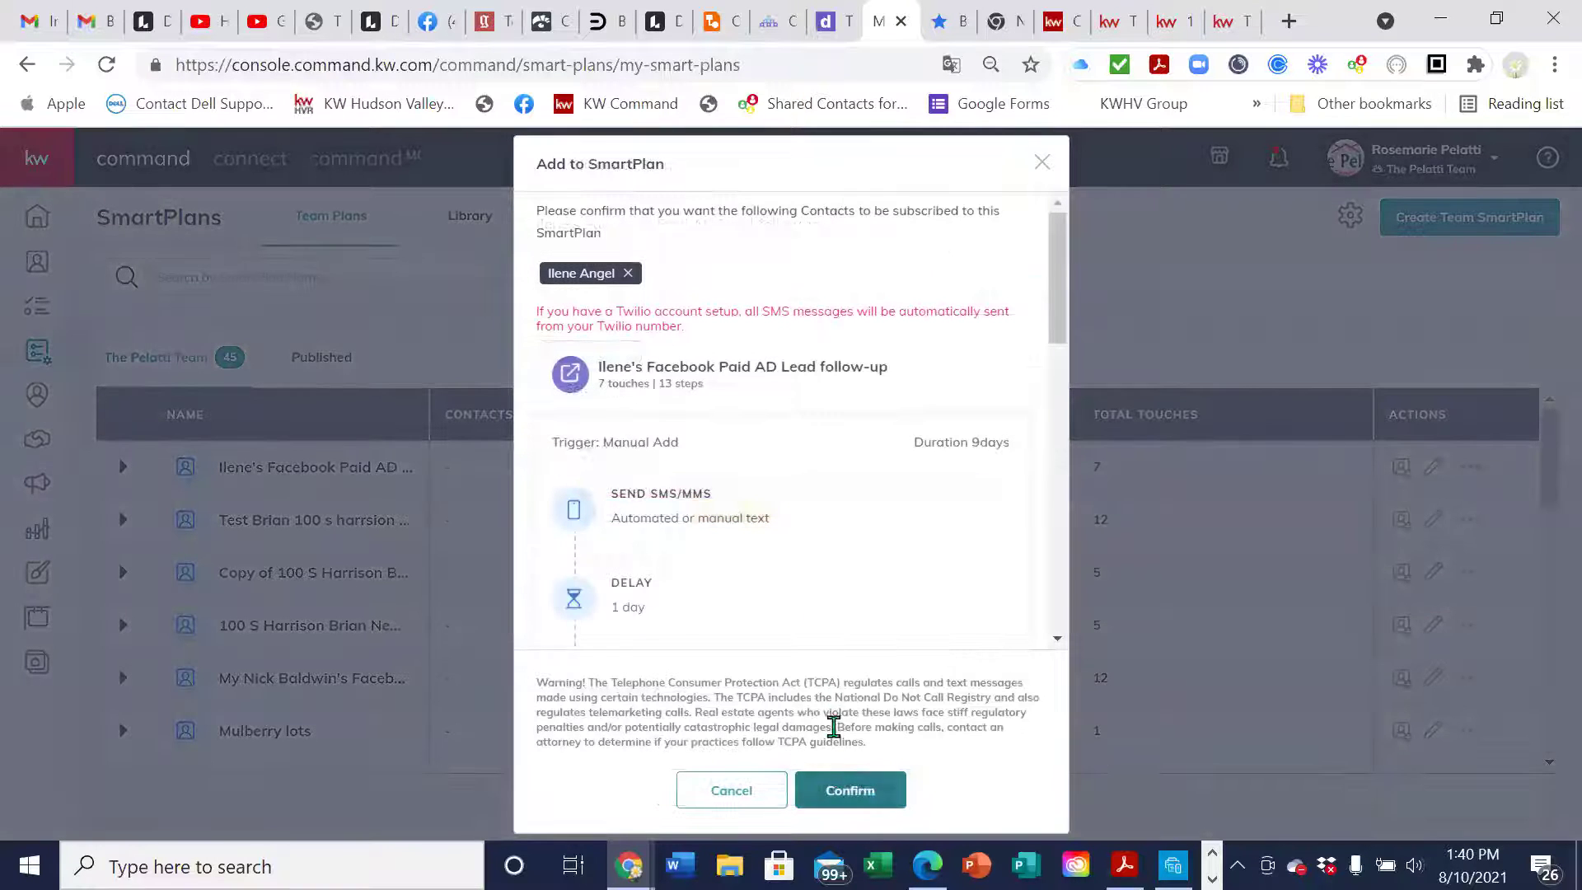
pyautogui.click(835, 792)
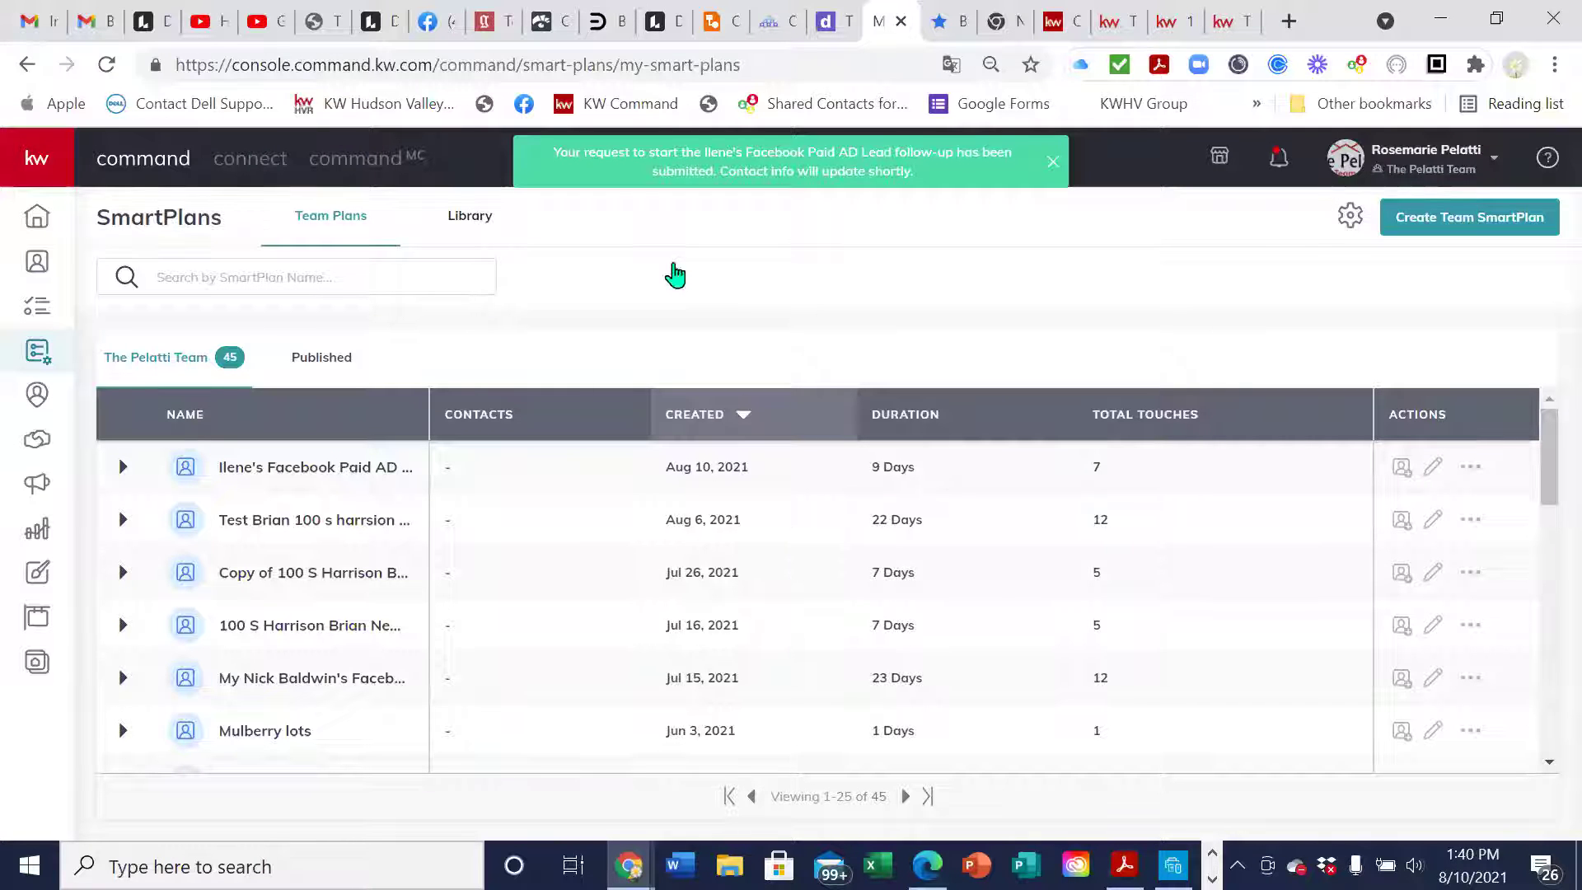
pyautogui.click(41, 224)
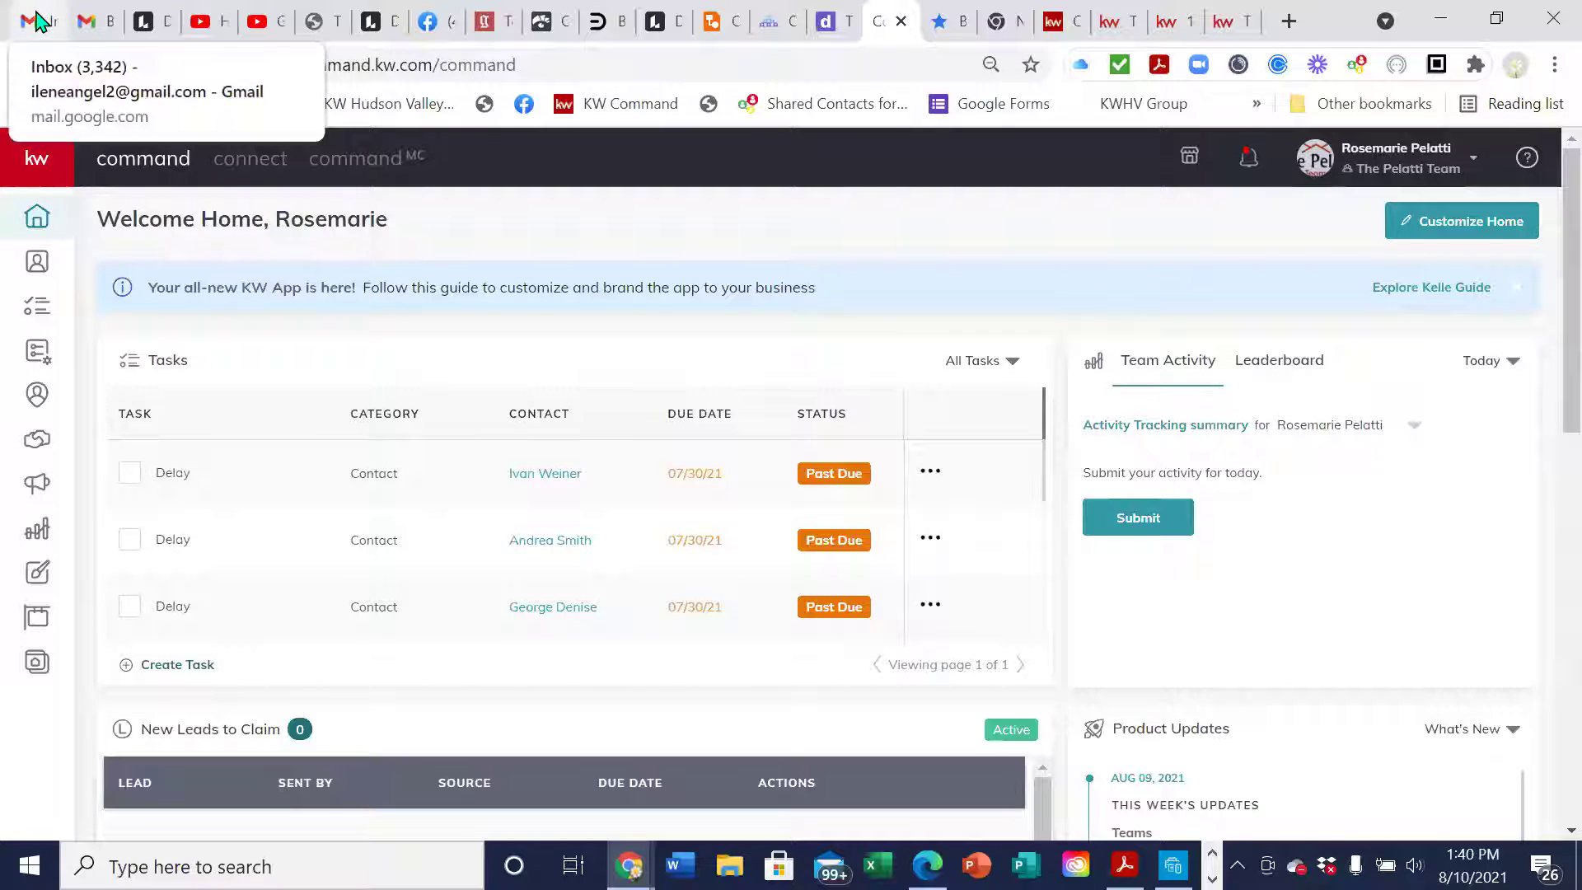
# - Check the test contact's Promotions and Primary Gmail inboxes, refresh both accounts, then return to KW Command
pyautogui.click(116, 34)
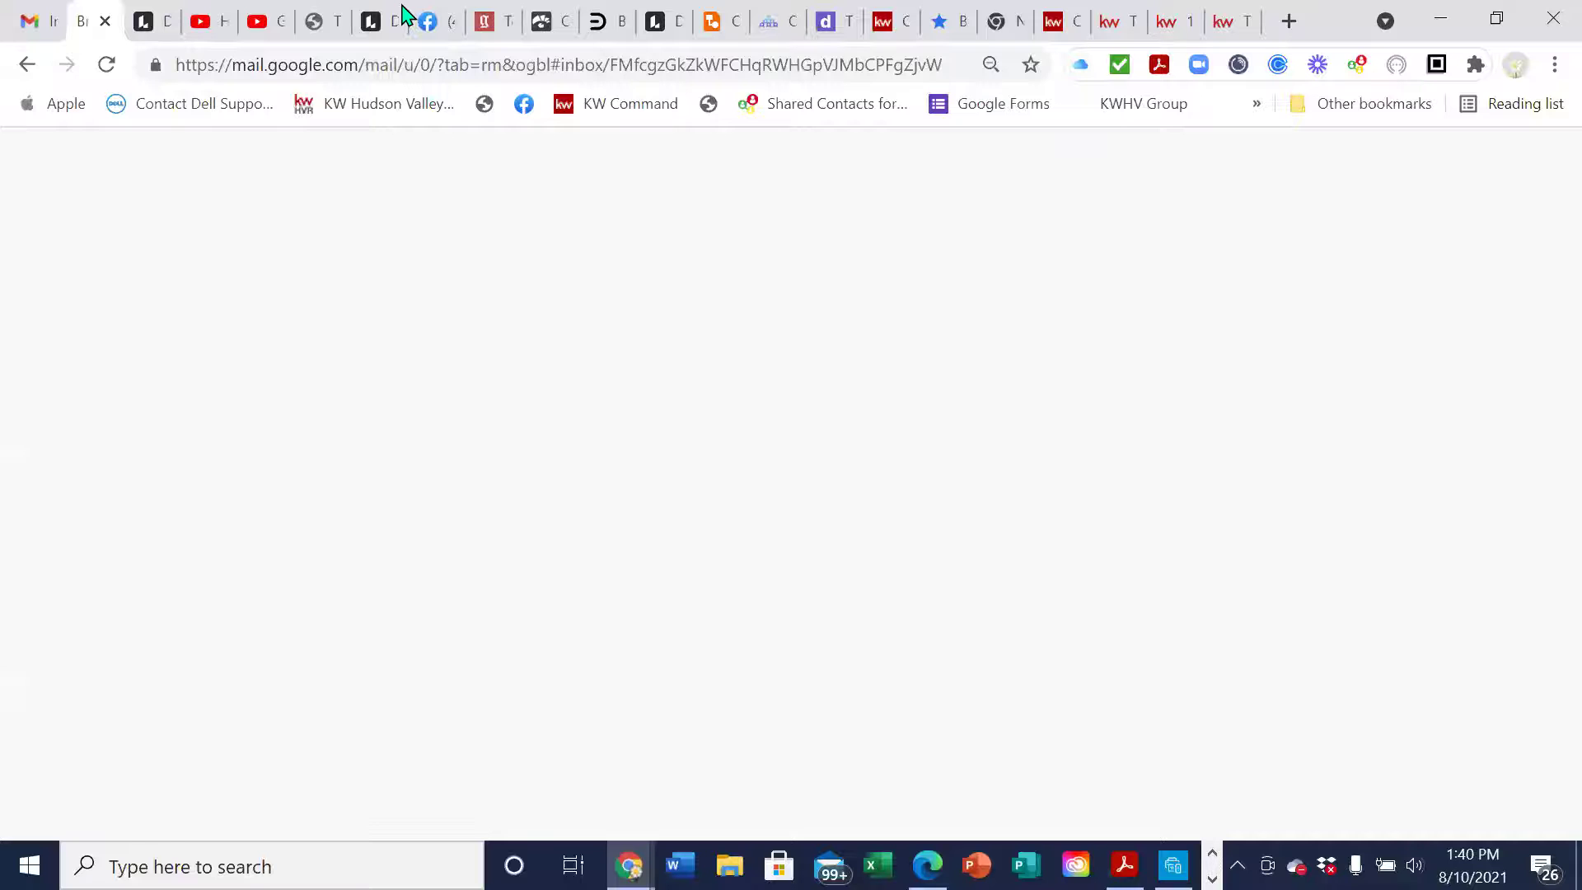
pyautogui.click(176, 282)
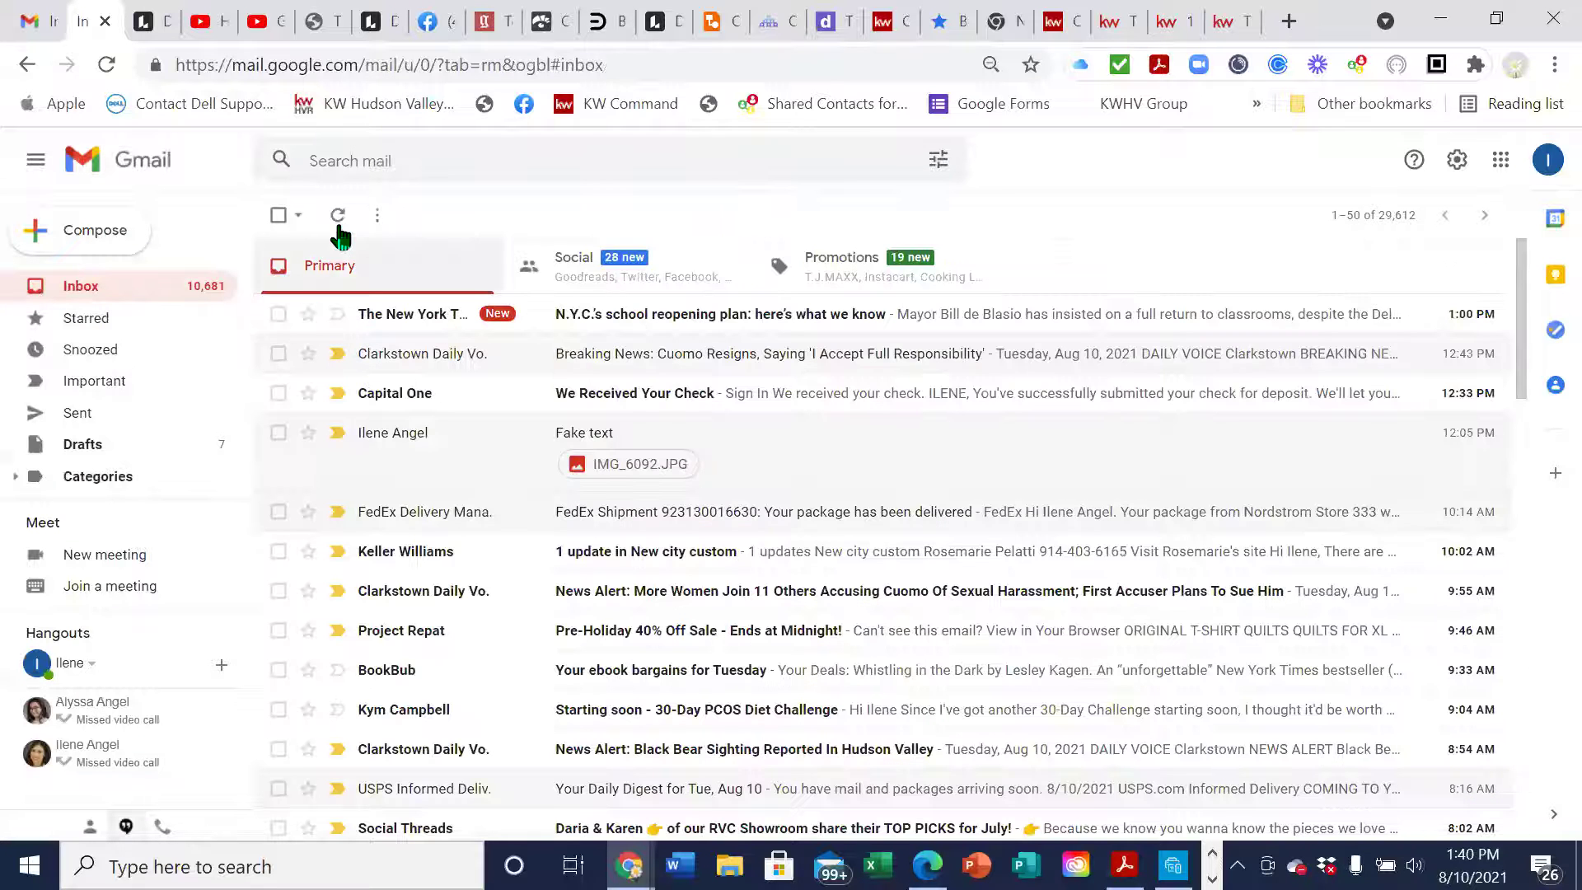
pyautogui.click(857, 280)
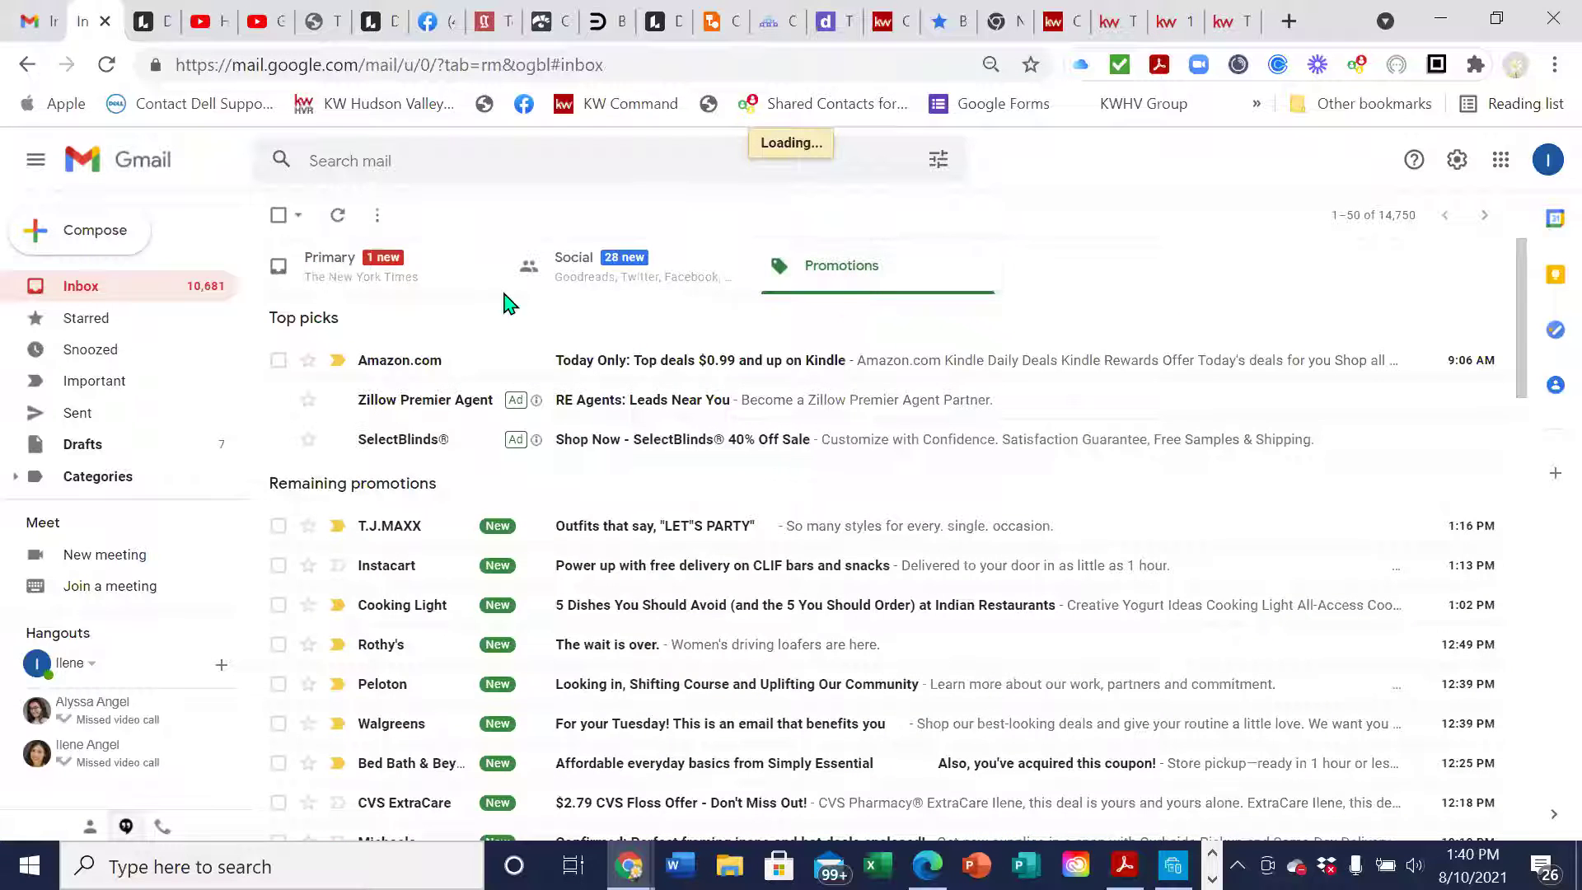
pyautogui.click(448, 289)
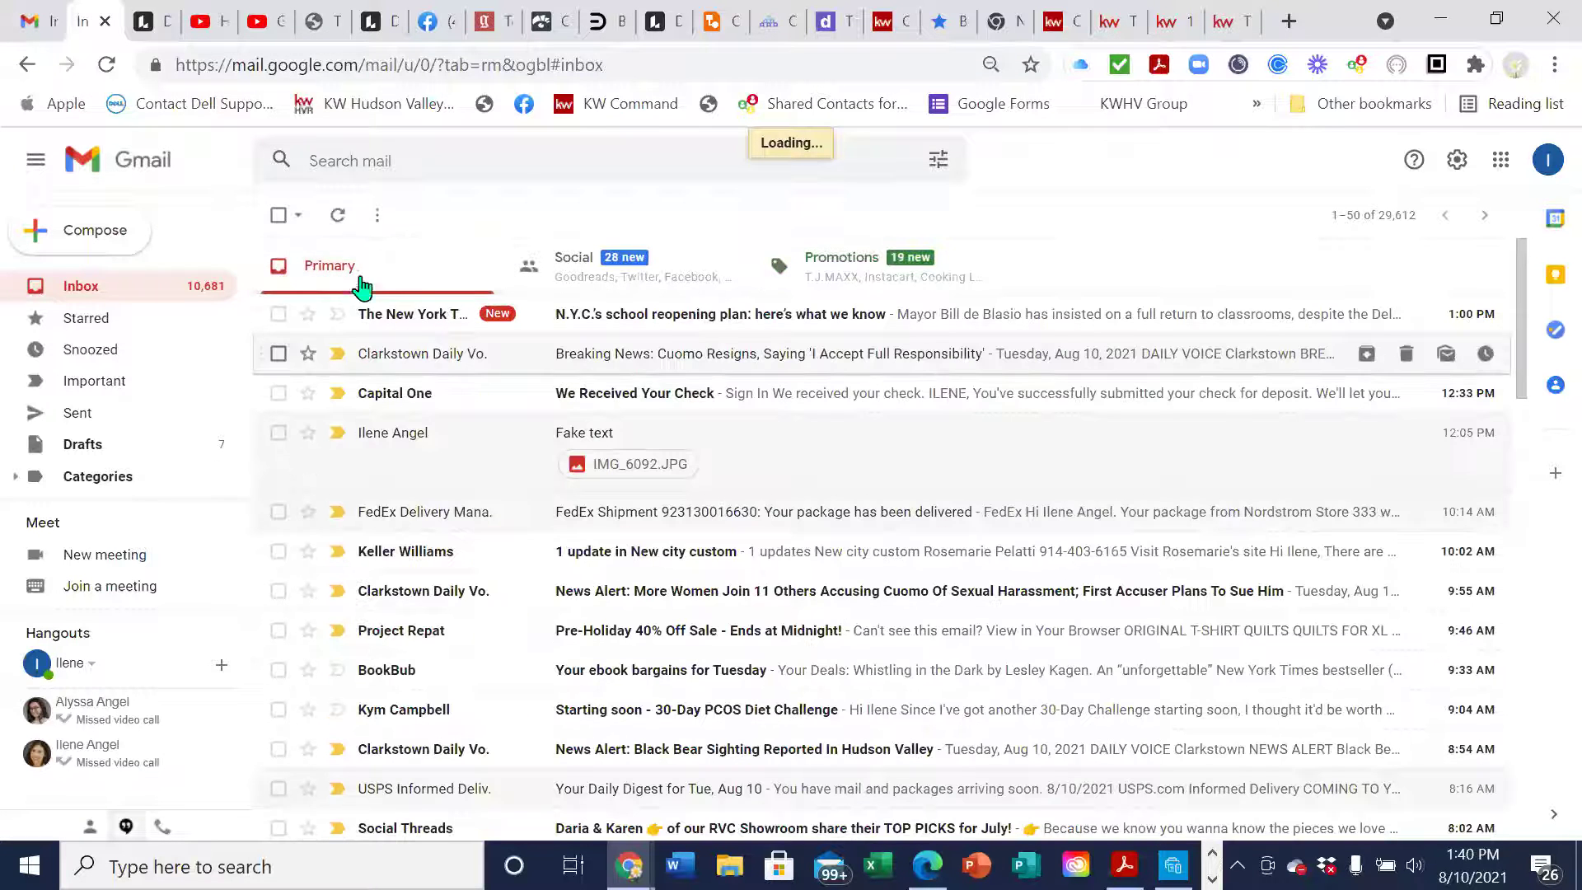
pyautogui.click(337, 217)
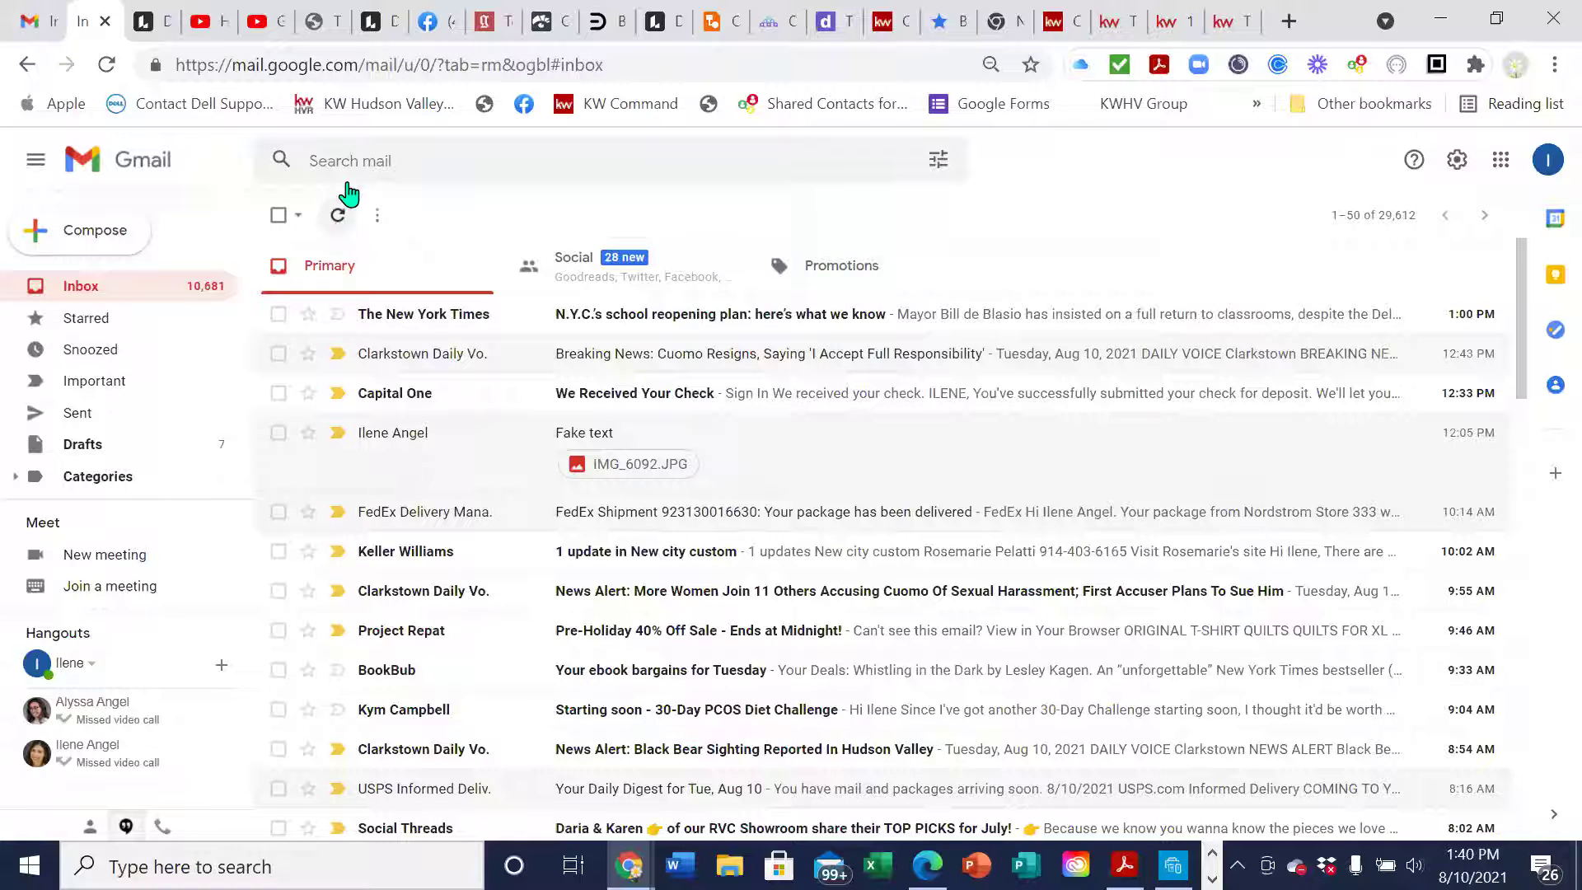
pyautogui.click(27, 29)
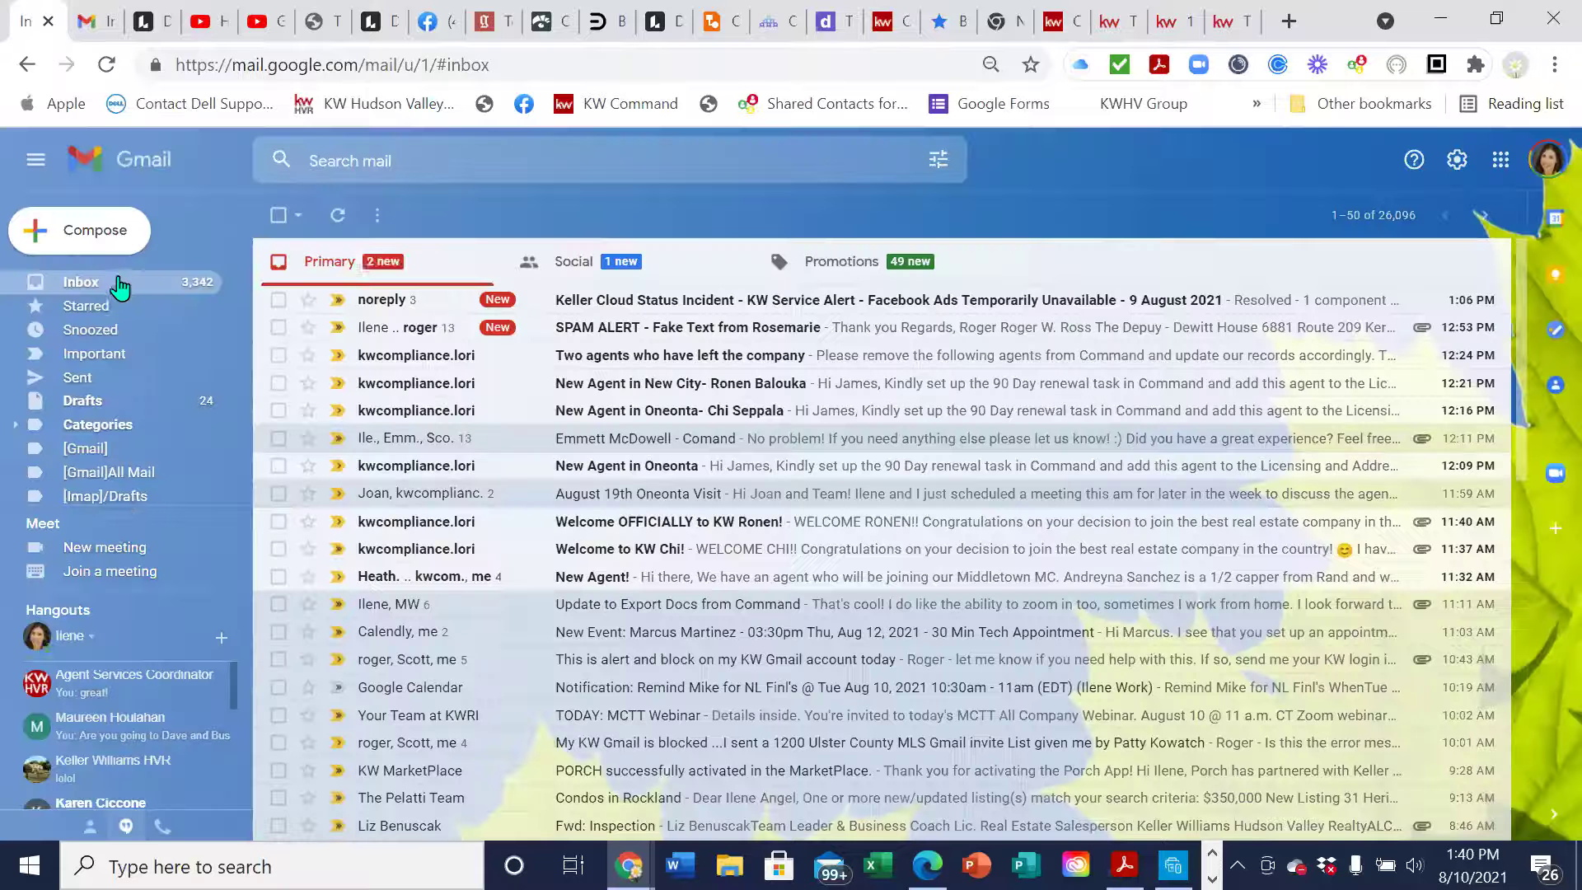
pyautogui.click(119, 288)
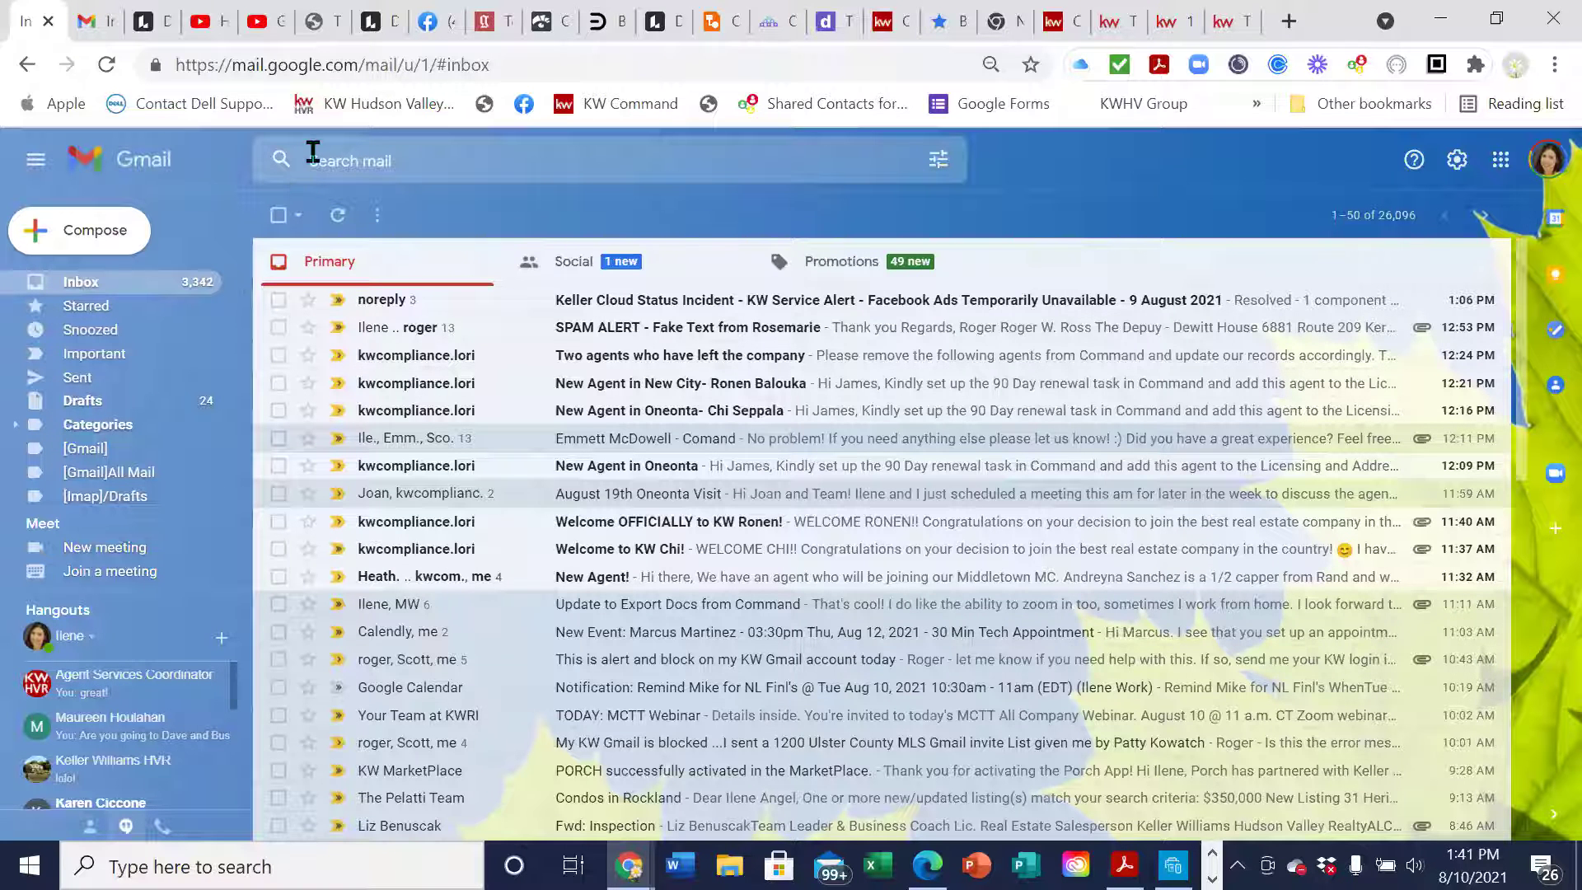
pyautogui.click(106, 24)
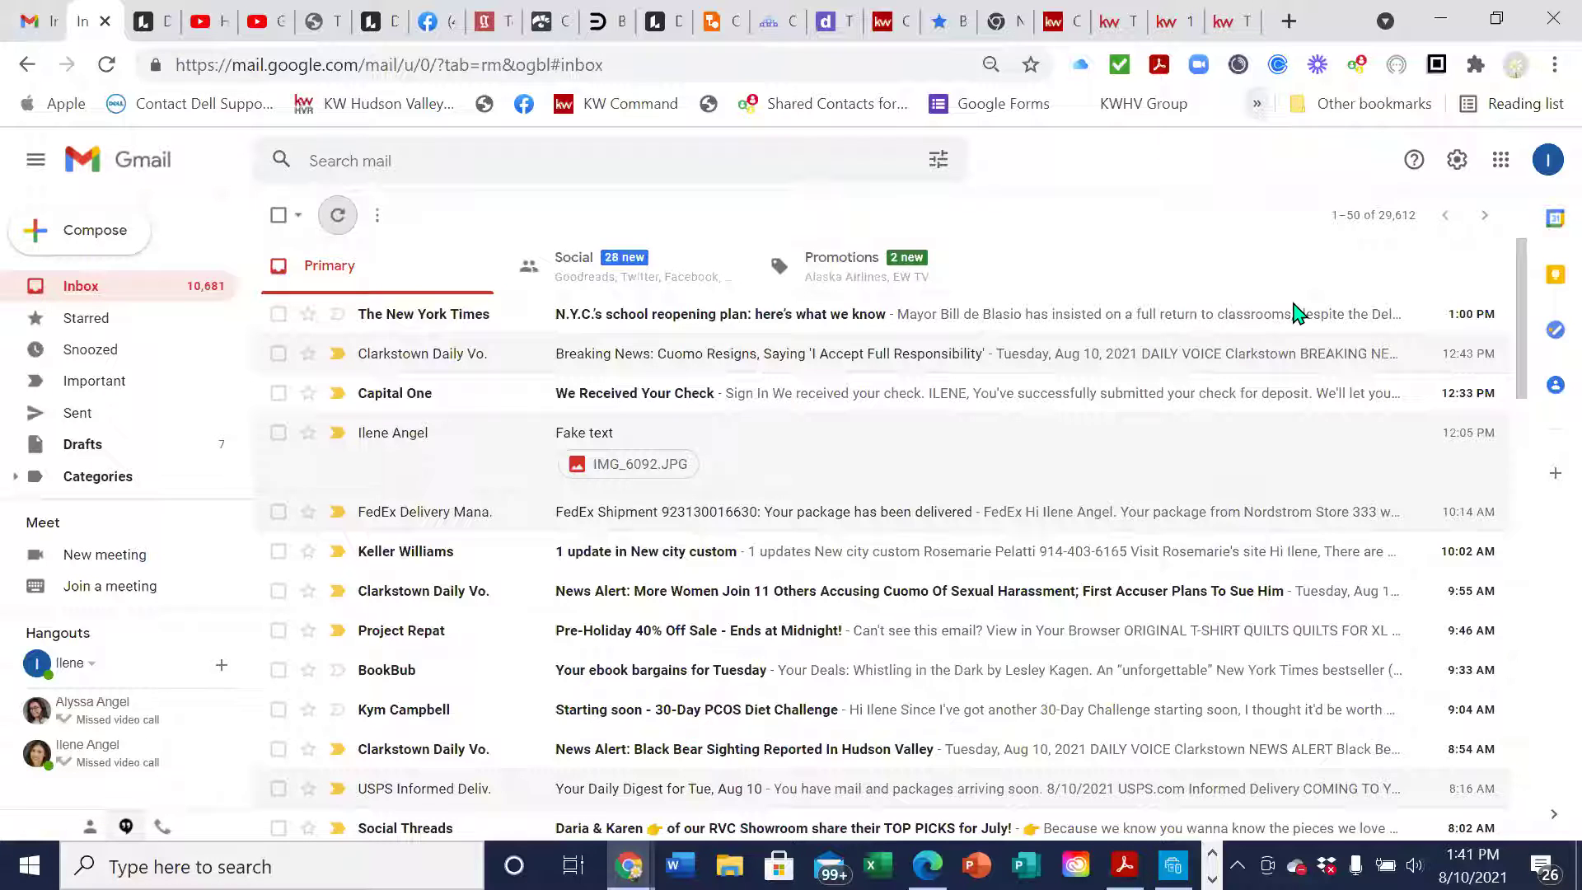
pyautogui.click(1072, 25)
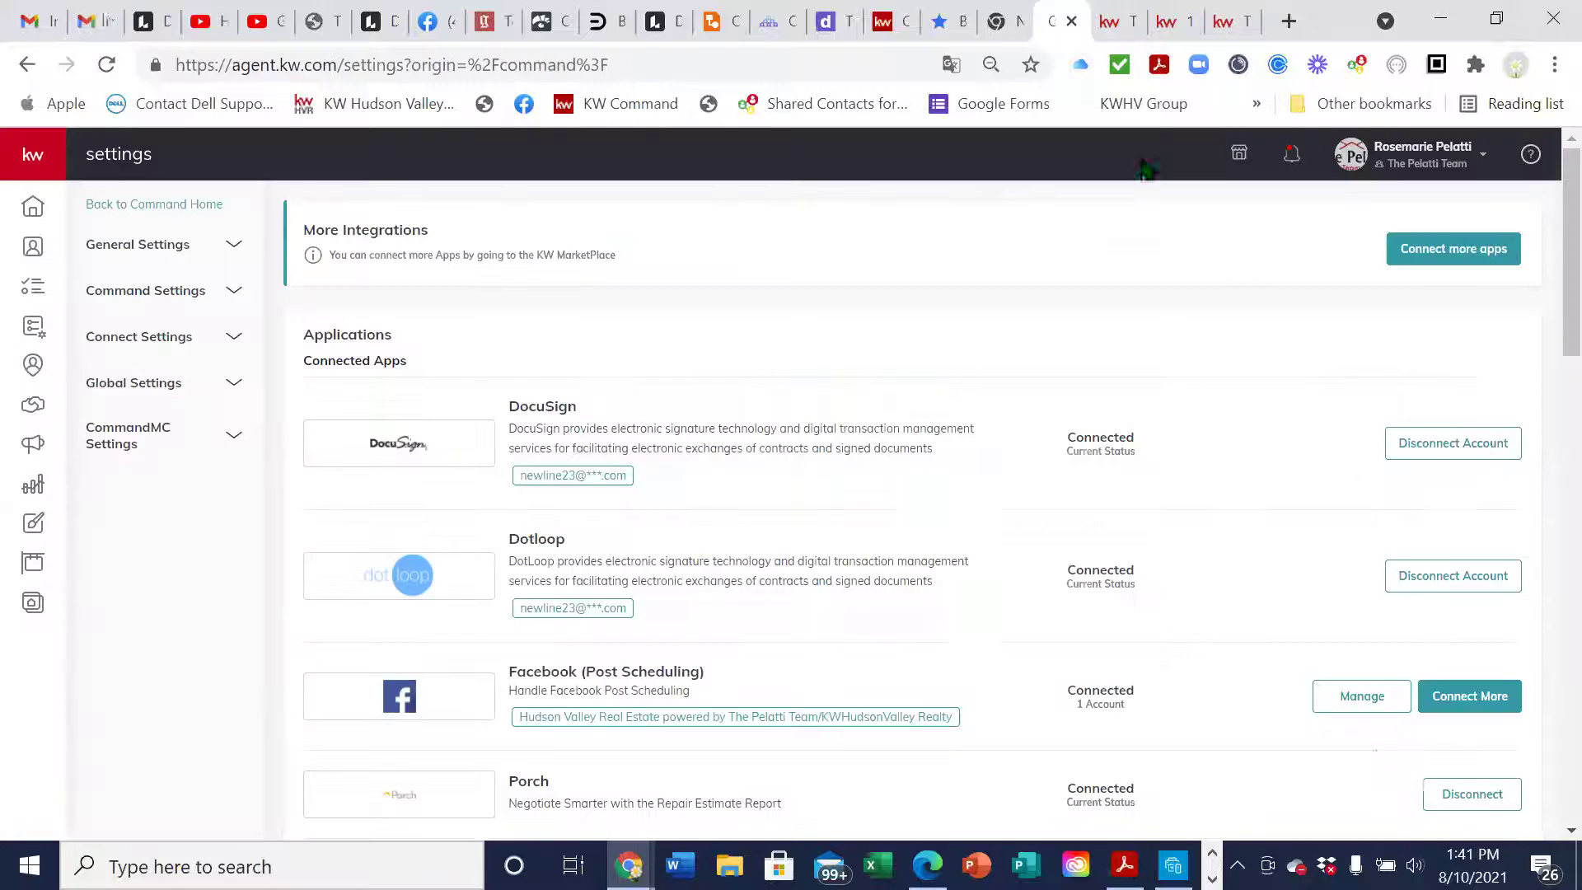
# - Review the latest notifications, then open the team's Contacts list
pyautogui.click(1292, 156)
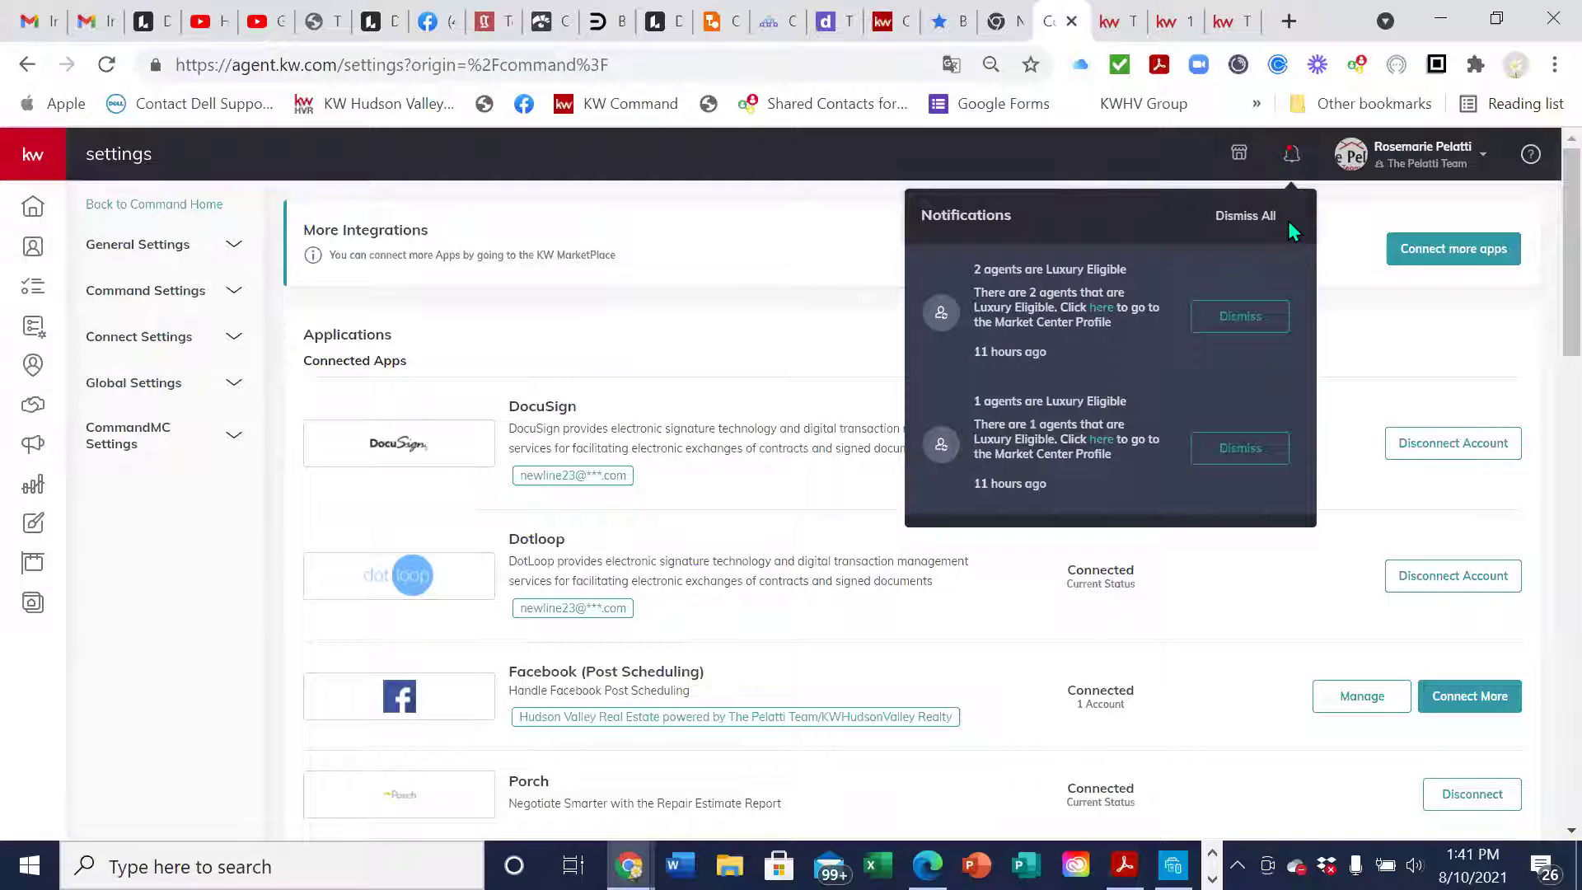
pyautogui.click(34, 248)
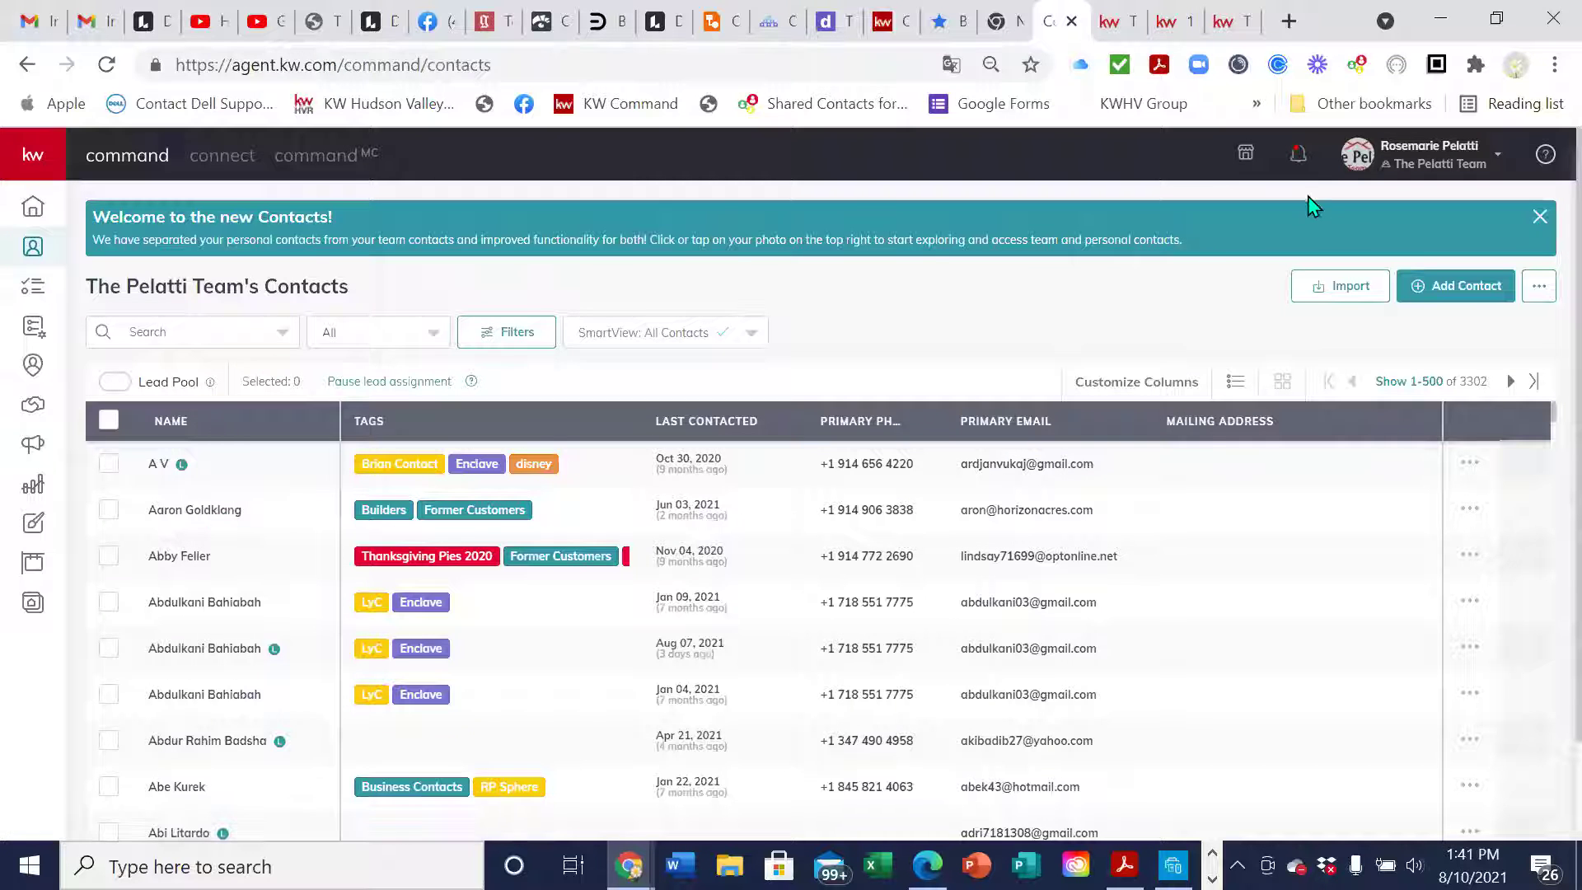
# - Open a contact's record, start a Twilio text from their phone number, then close it unsent
pyautogui.click(1392, 158)
pyautogui.click(197, 569)
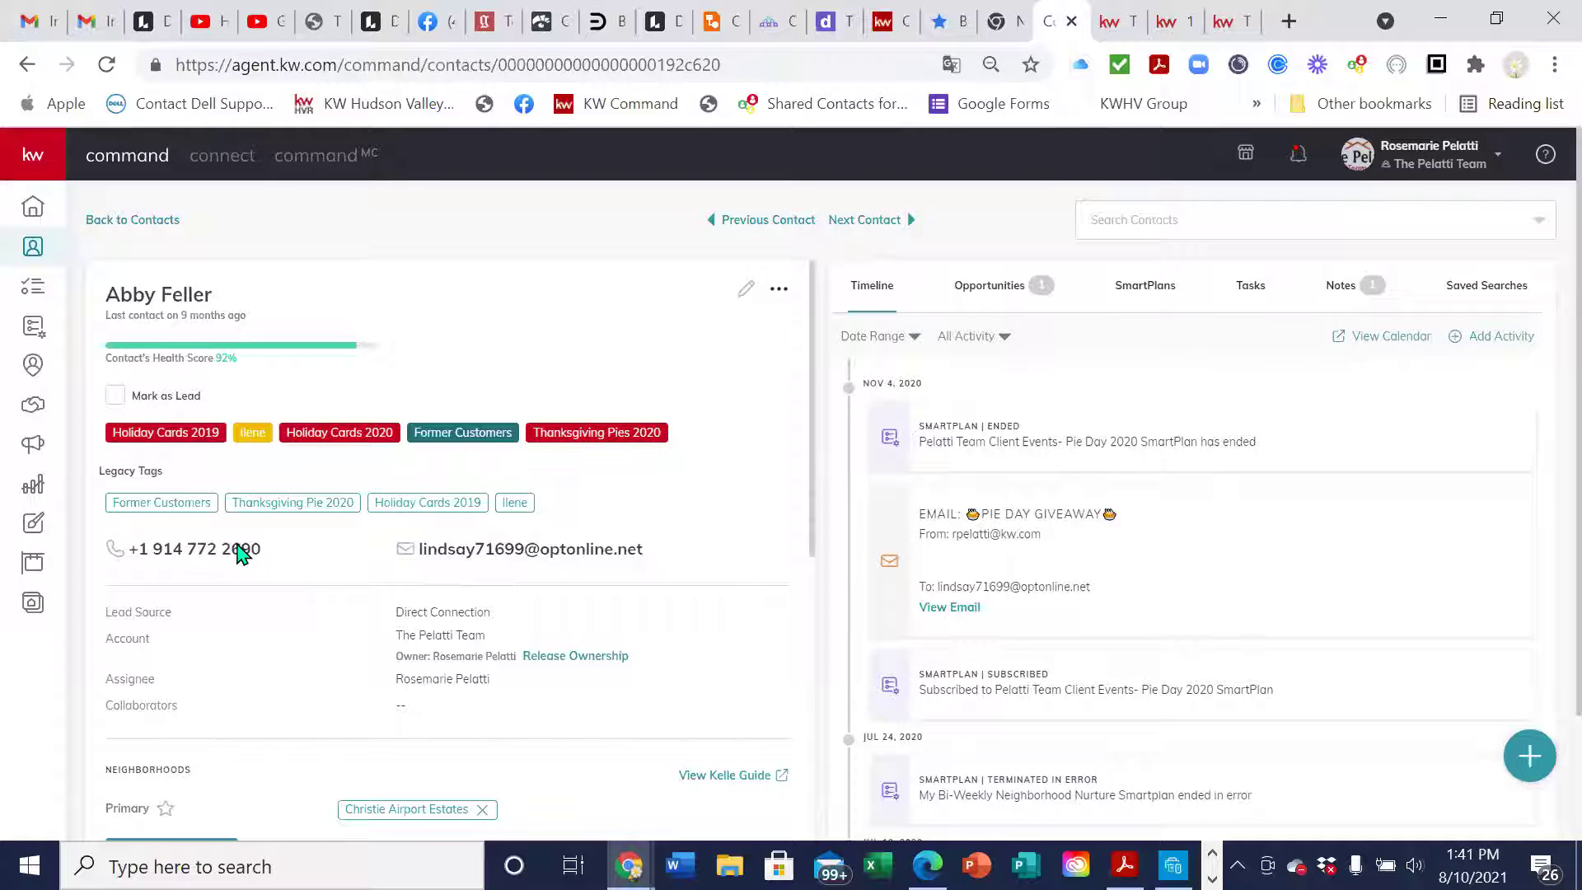
pyautogui.click(225, 560)
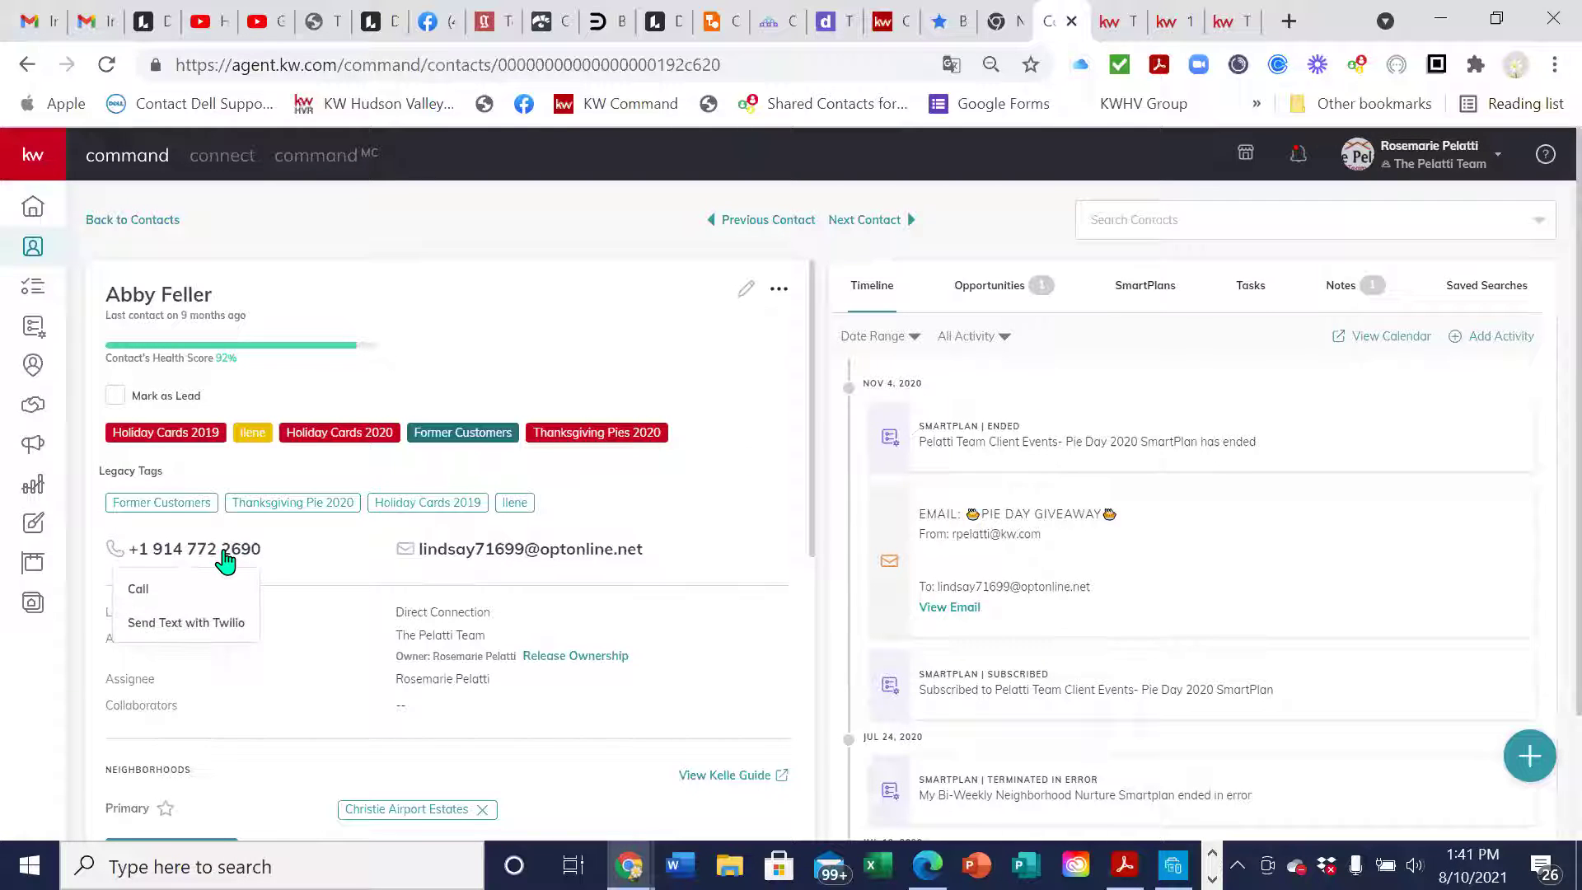
pyautogui.click(228, 631)
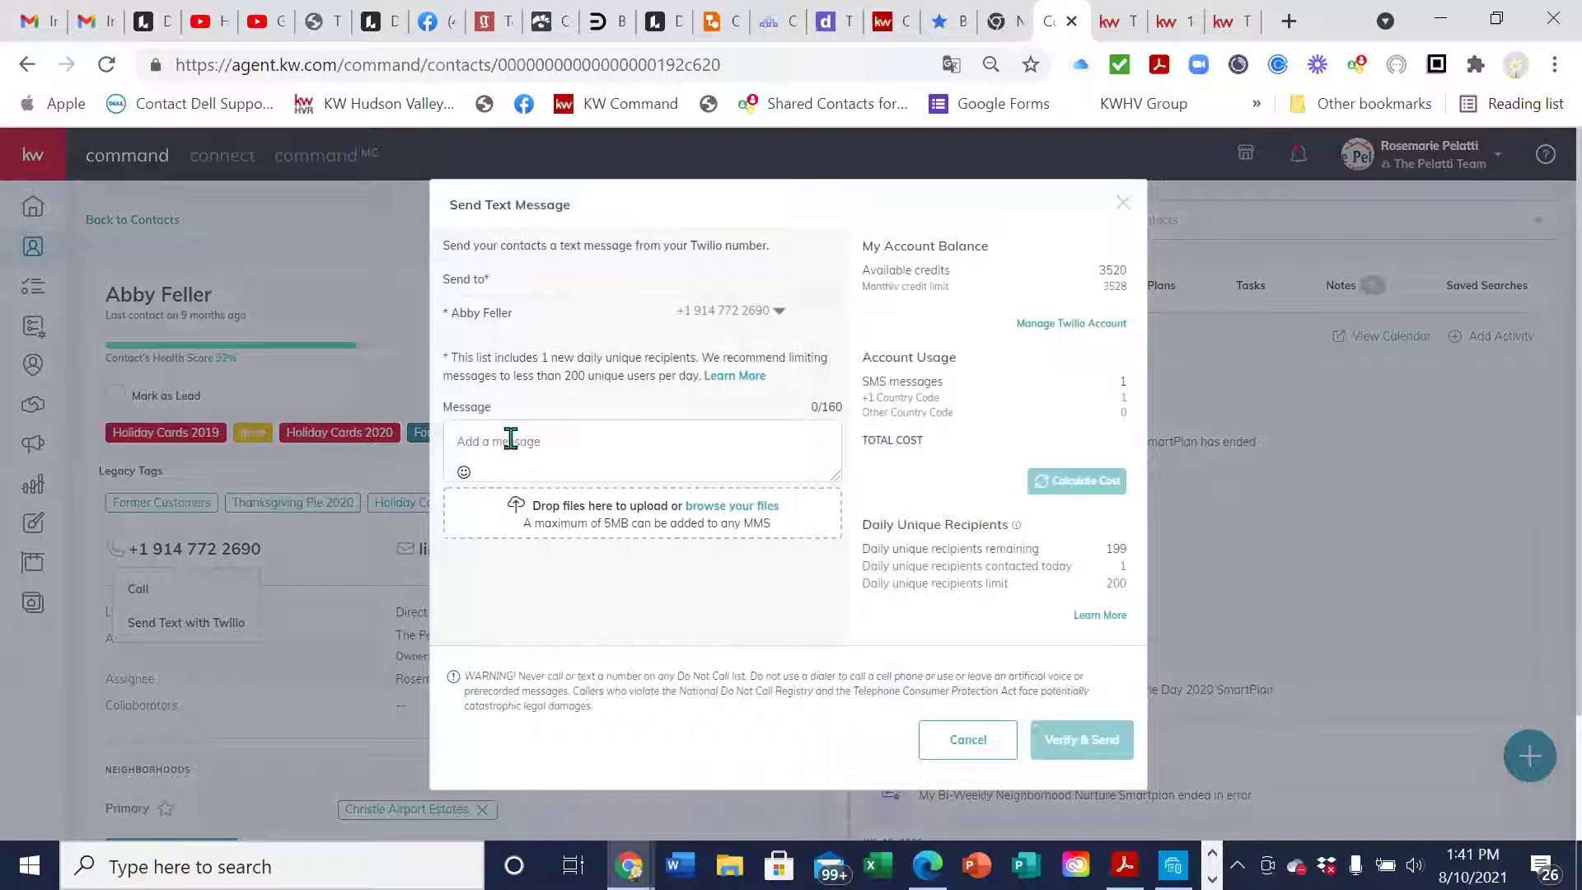
pyautogui.click(523, 451)
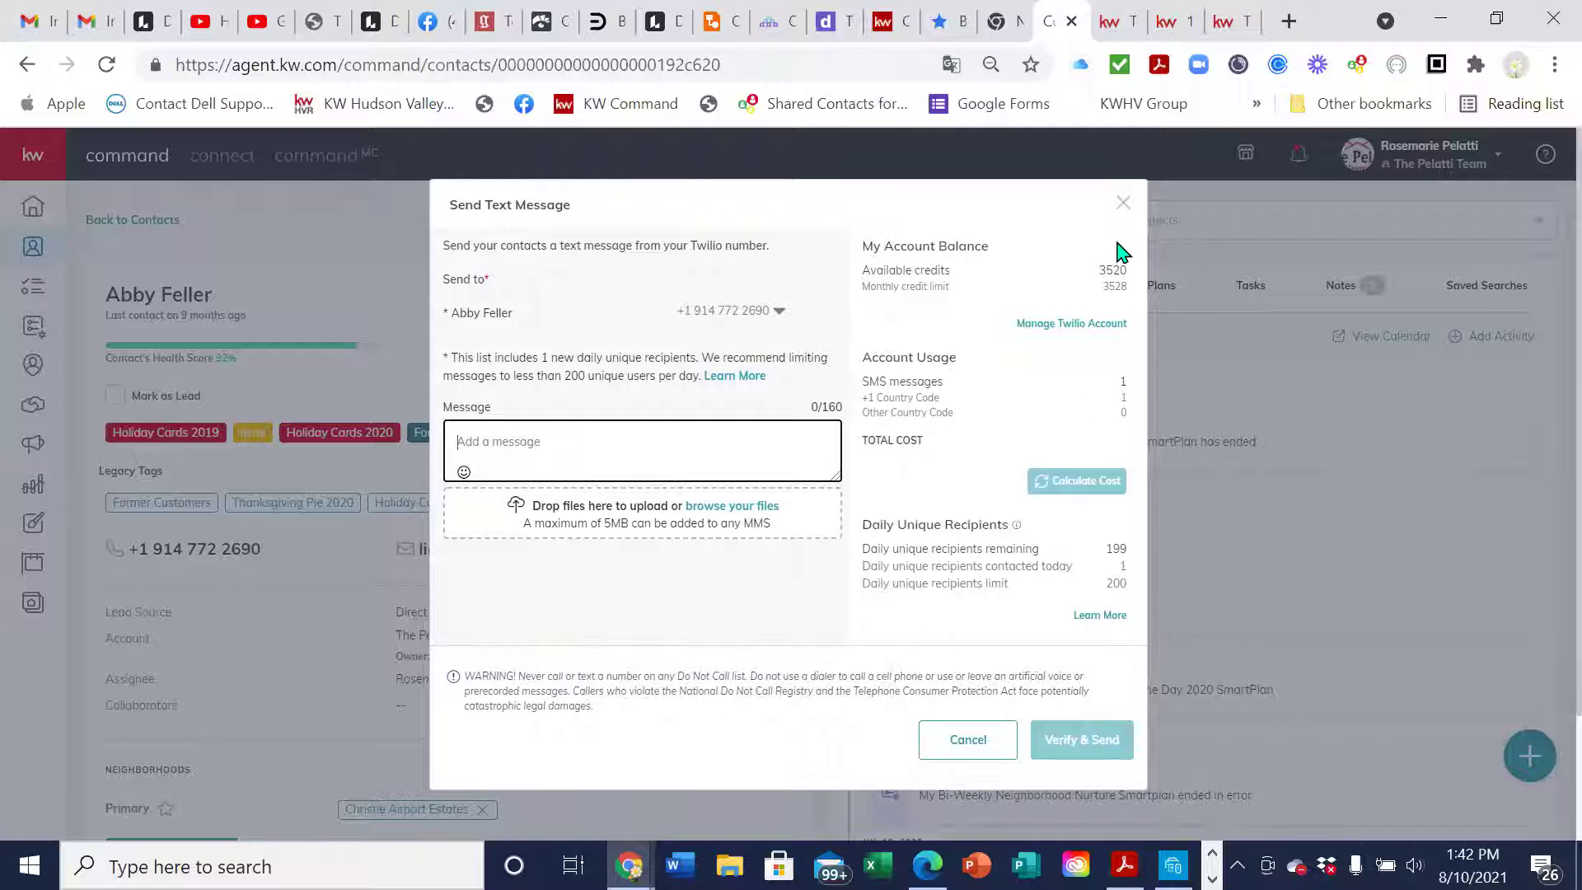
pyautogui.click(1123, 204)
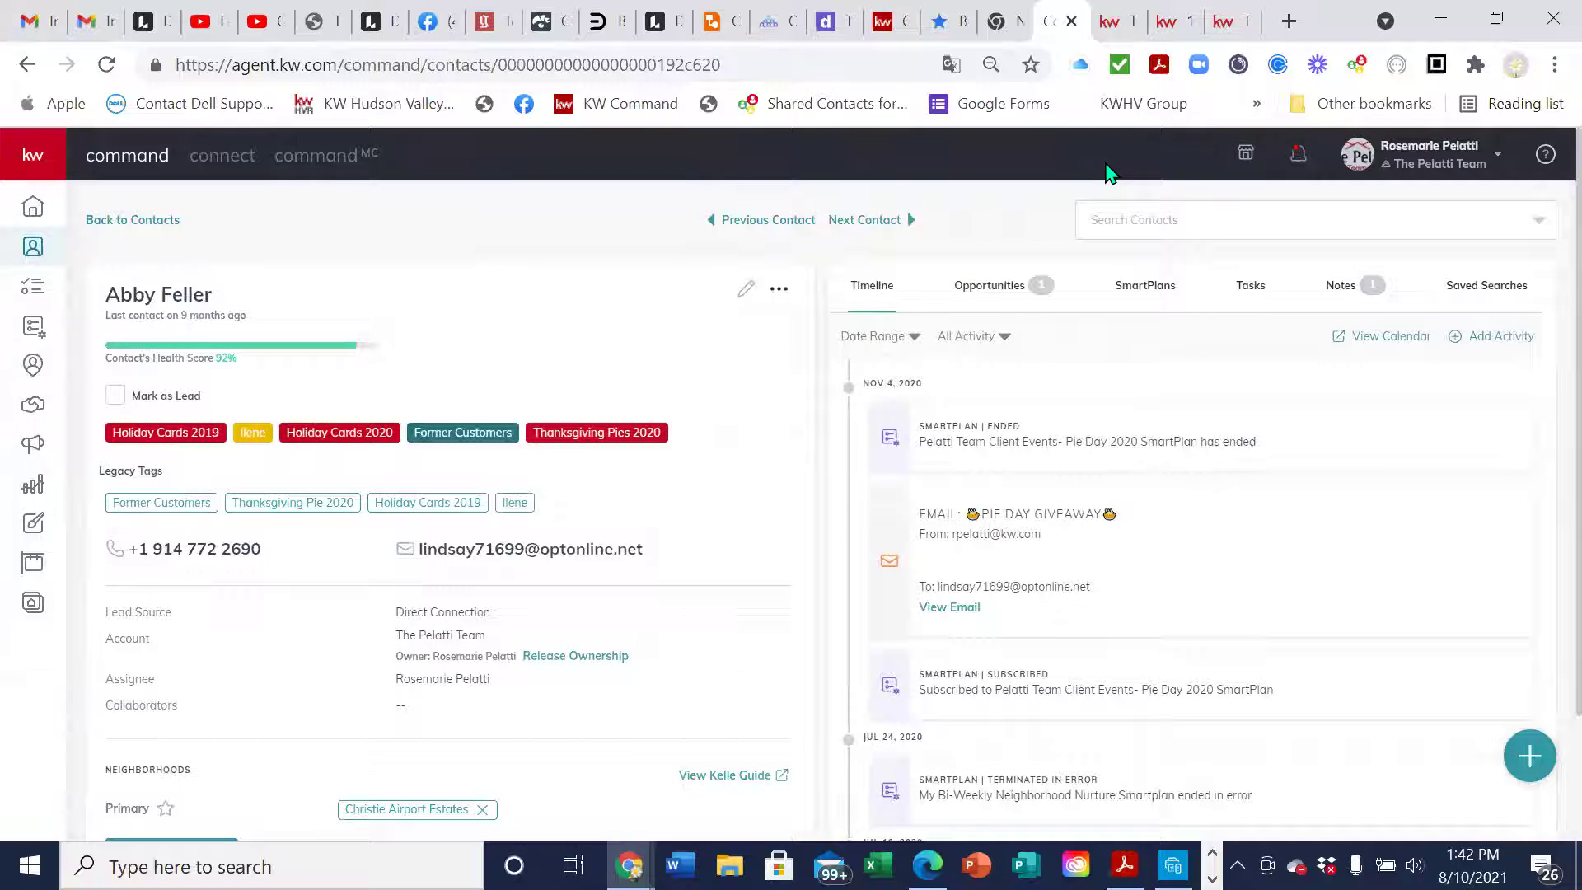
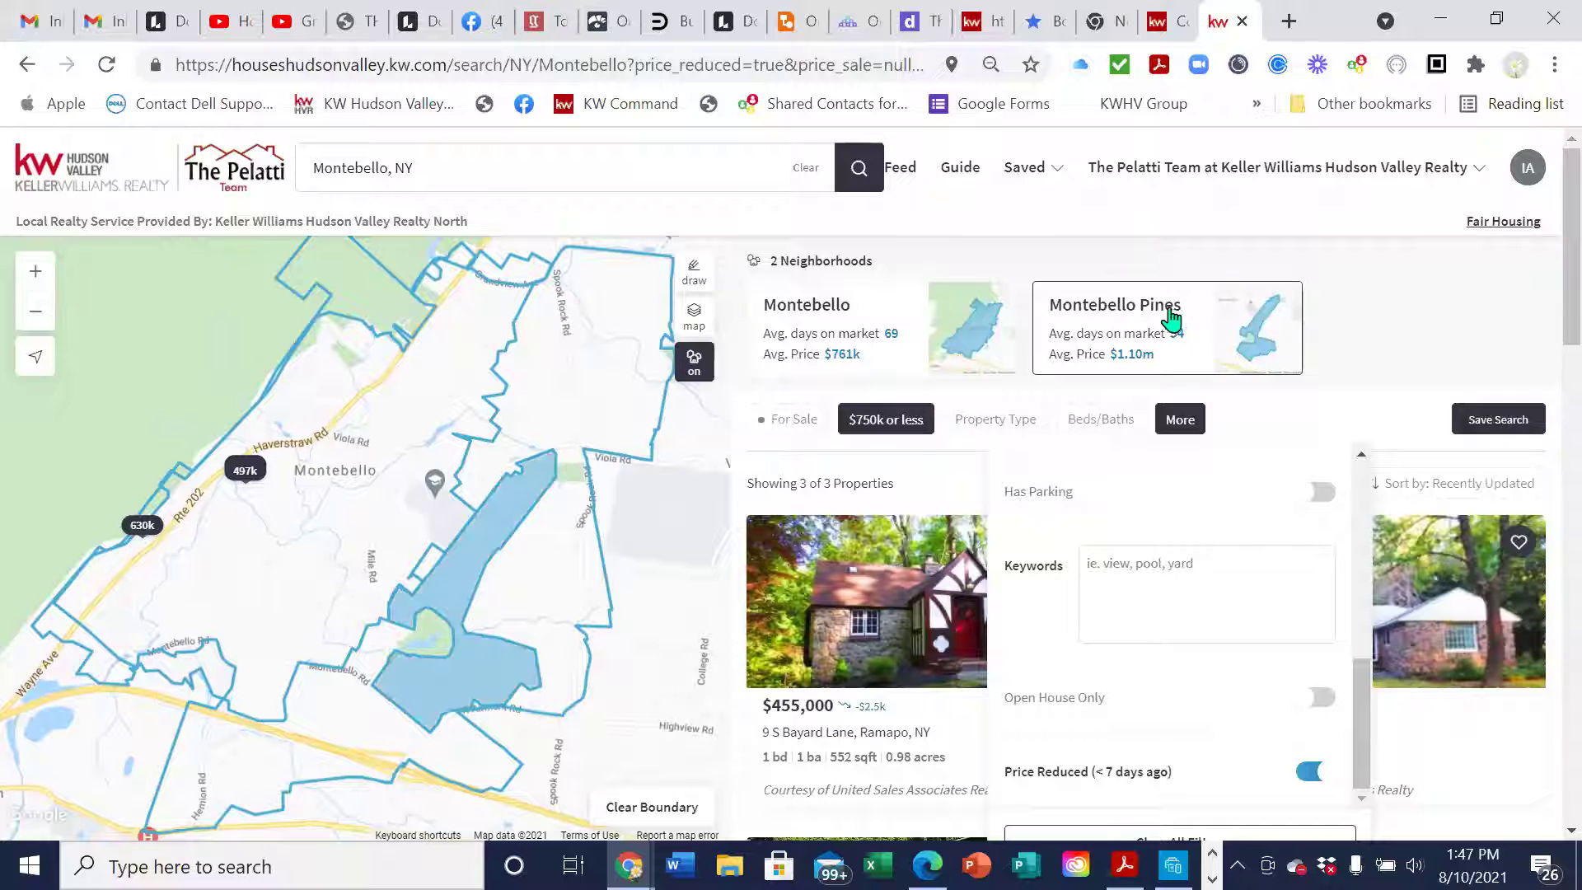
# - Remove the $750k price cap so the Montebello search shows 6 properties
pyautogui.scroll(-1, 989, 322)
pyautogui.scroll(1, 969, 330)
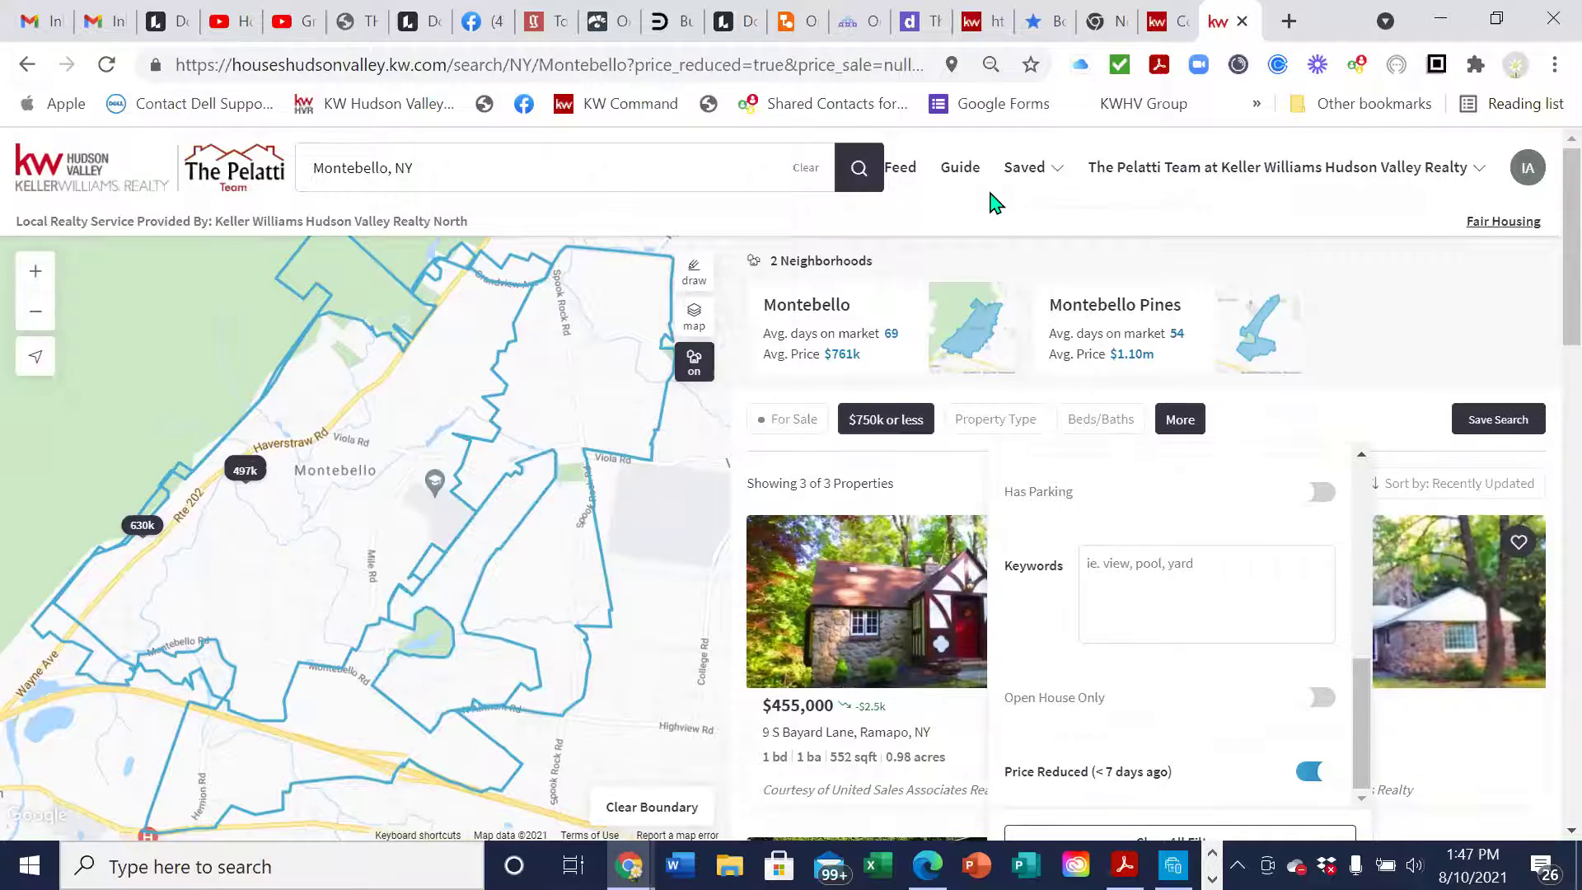
pyautogui.click(904, 427)
pyautogui.moveTo(1035, 563); pyautogui.dragTo(1211, 565)
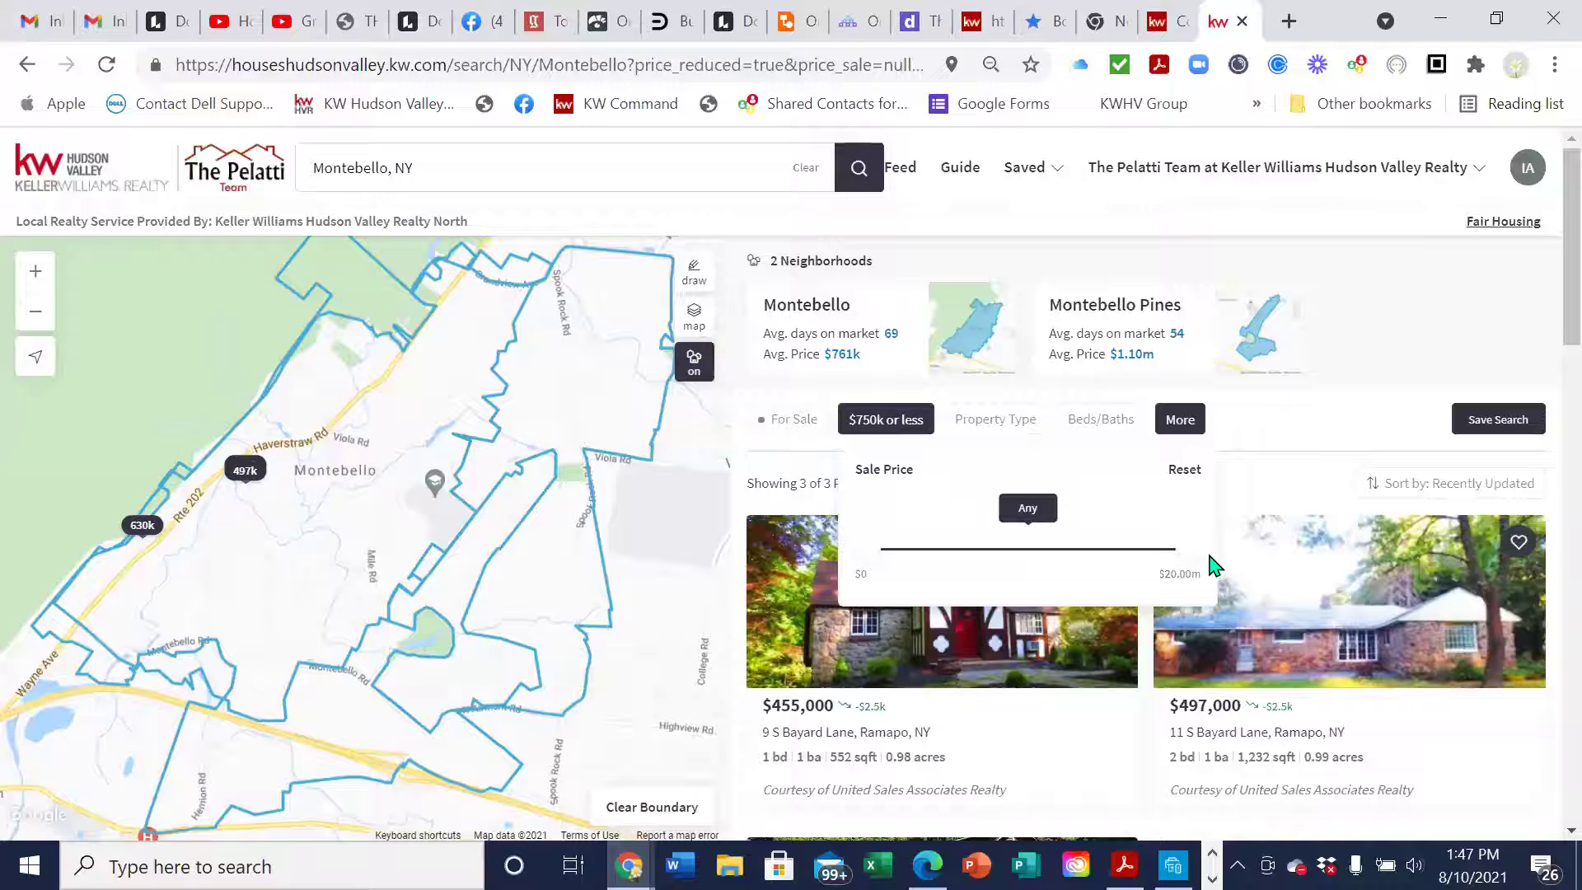
pyautogui.click(1287, 450)
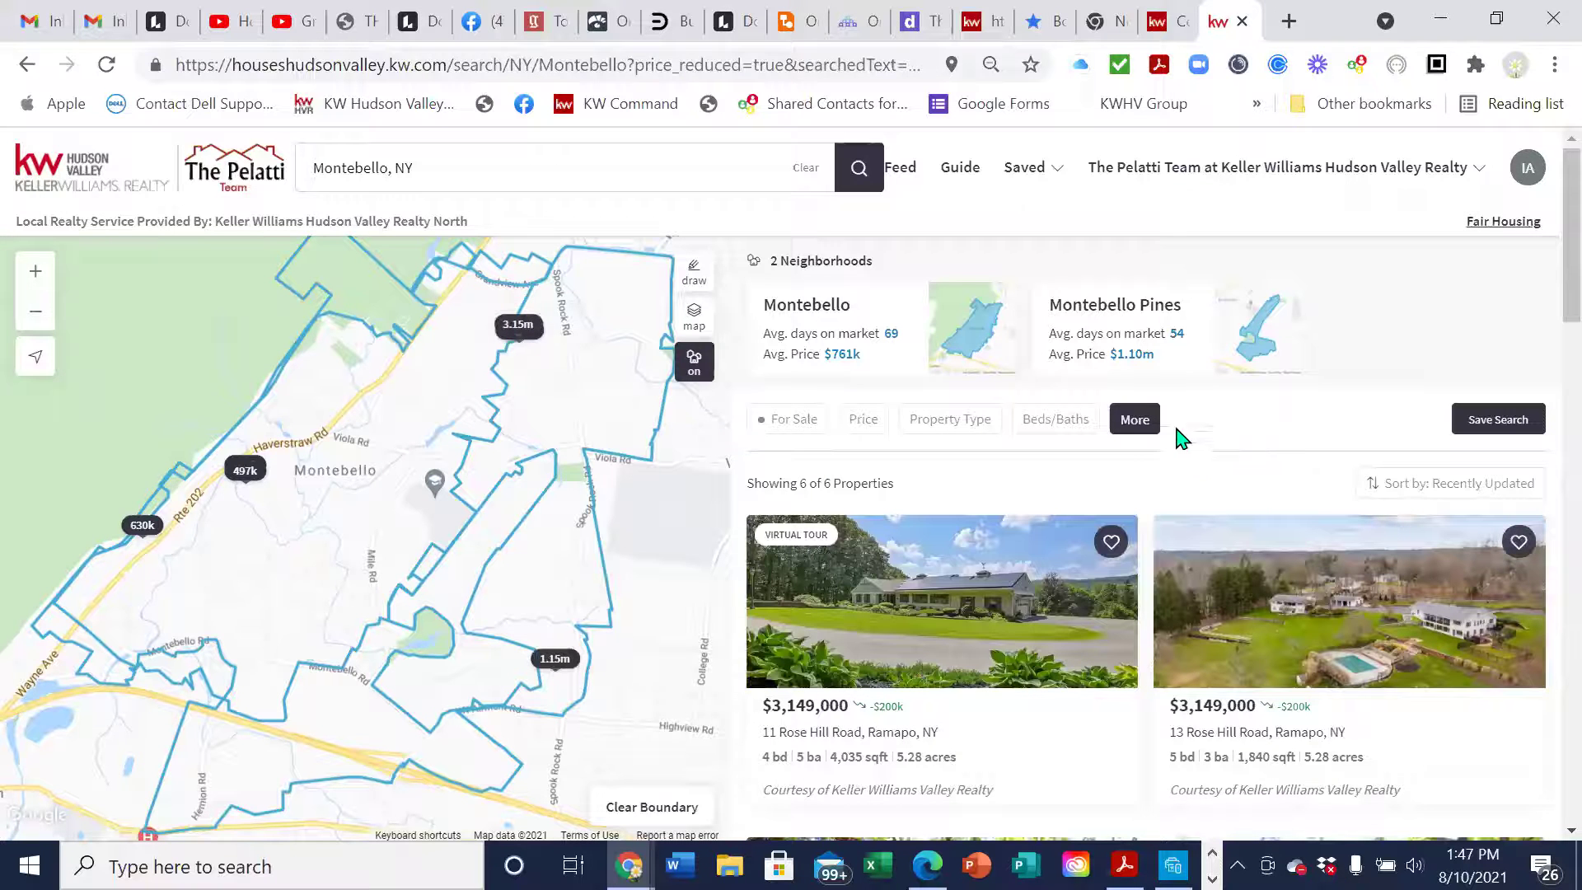
# - Review the additional search filters and select the search page's full URL
pyautogui.click(1146, 427)
pyautogui.scroll(-10, 1243, 695)
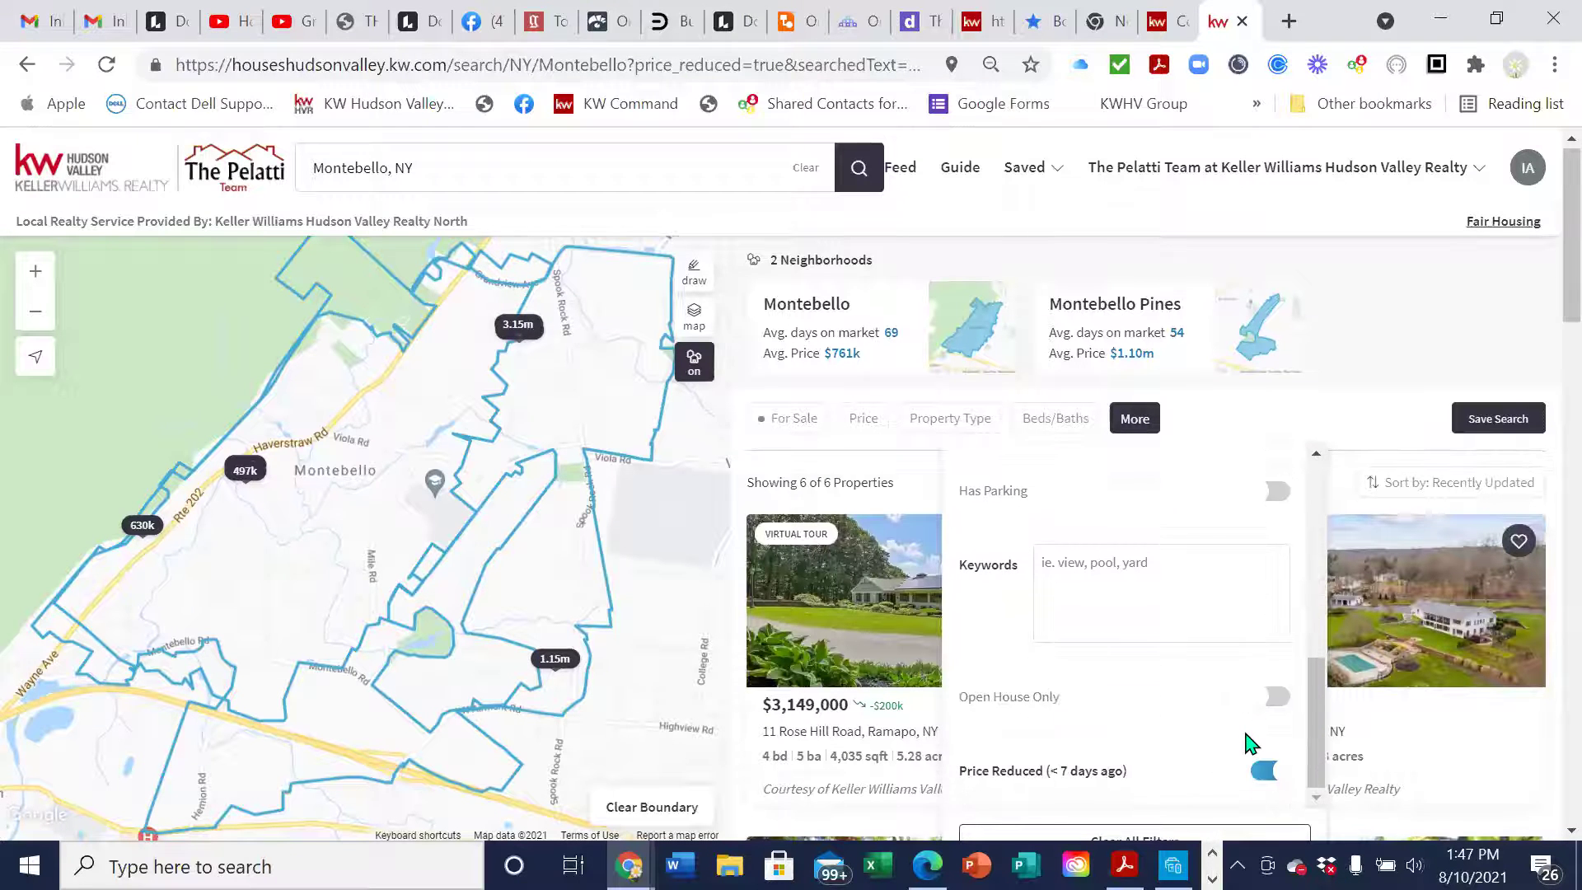
pyautogui.click(1393, 389)
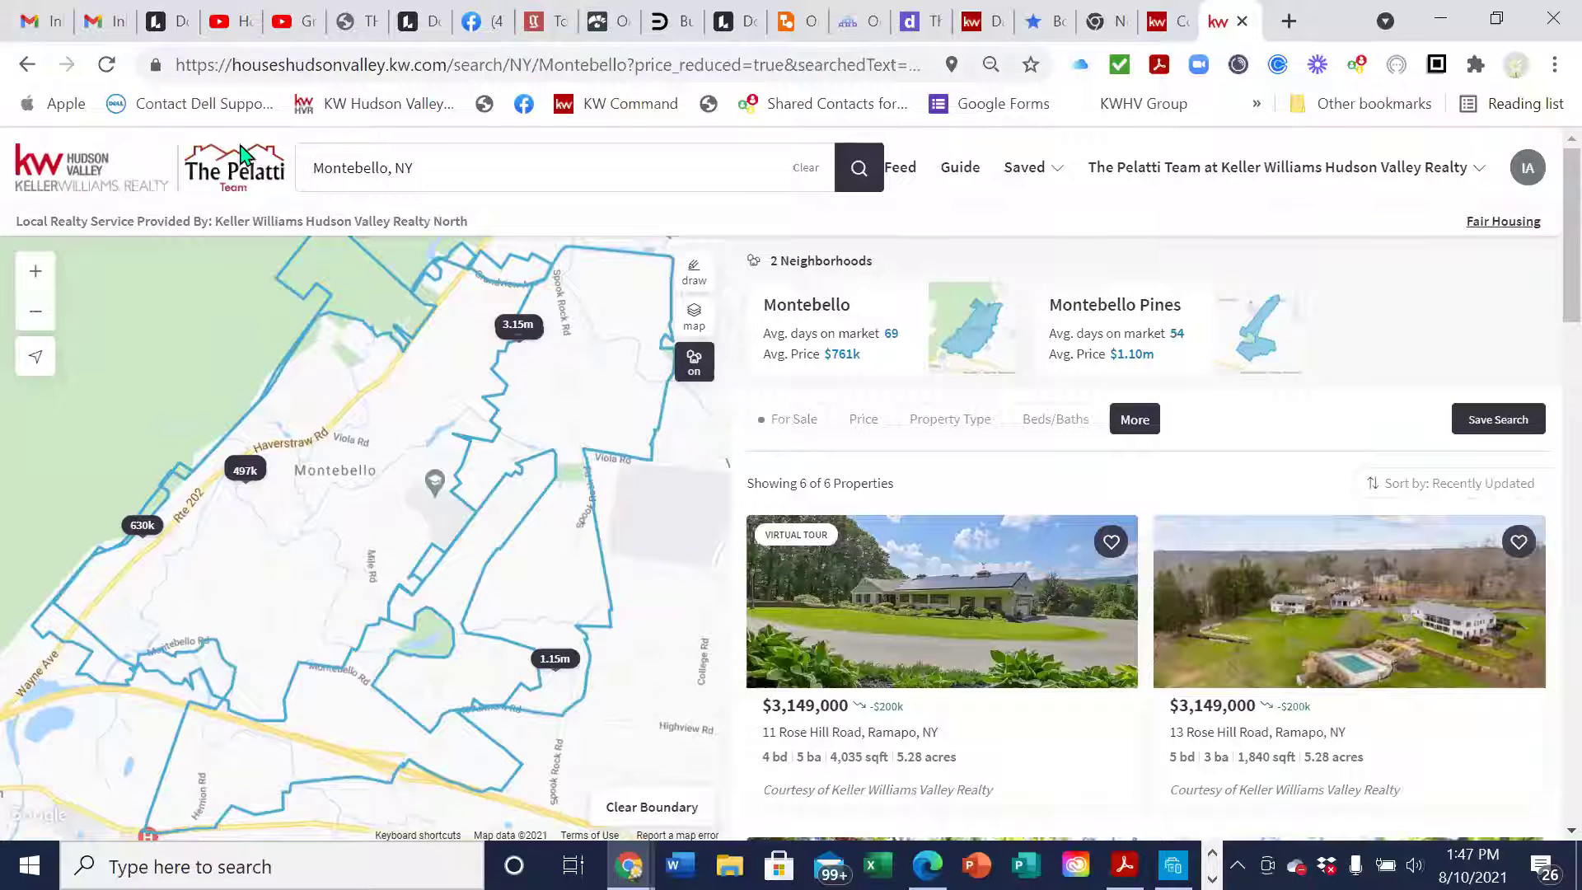
pyautogui.click(475, 68)
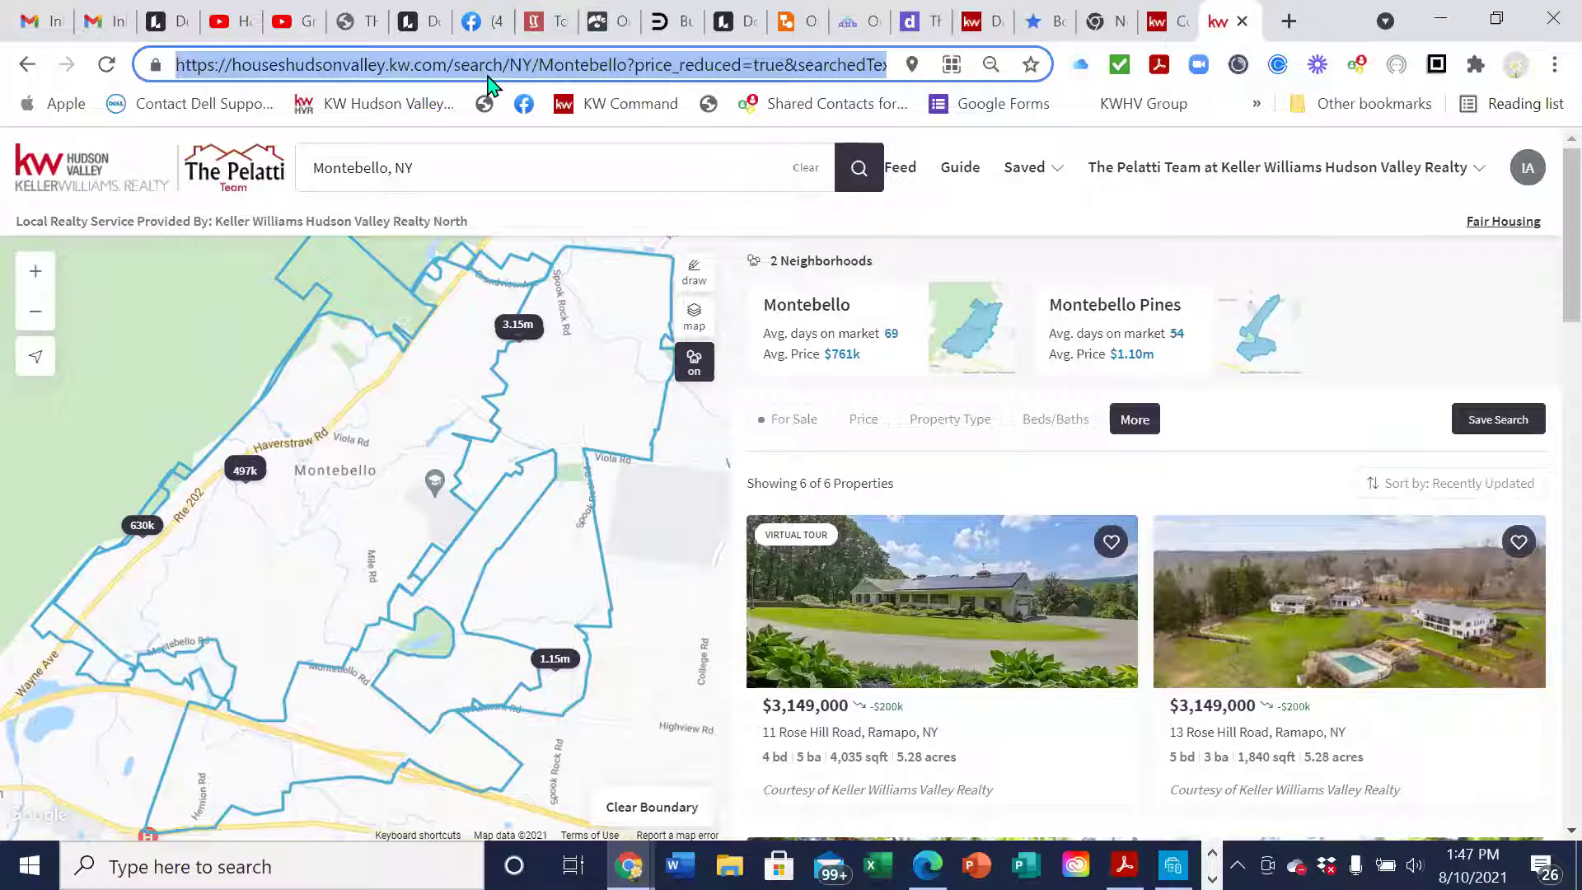
pyautogui.click(1170, 31)
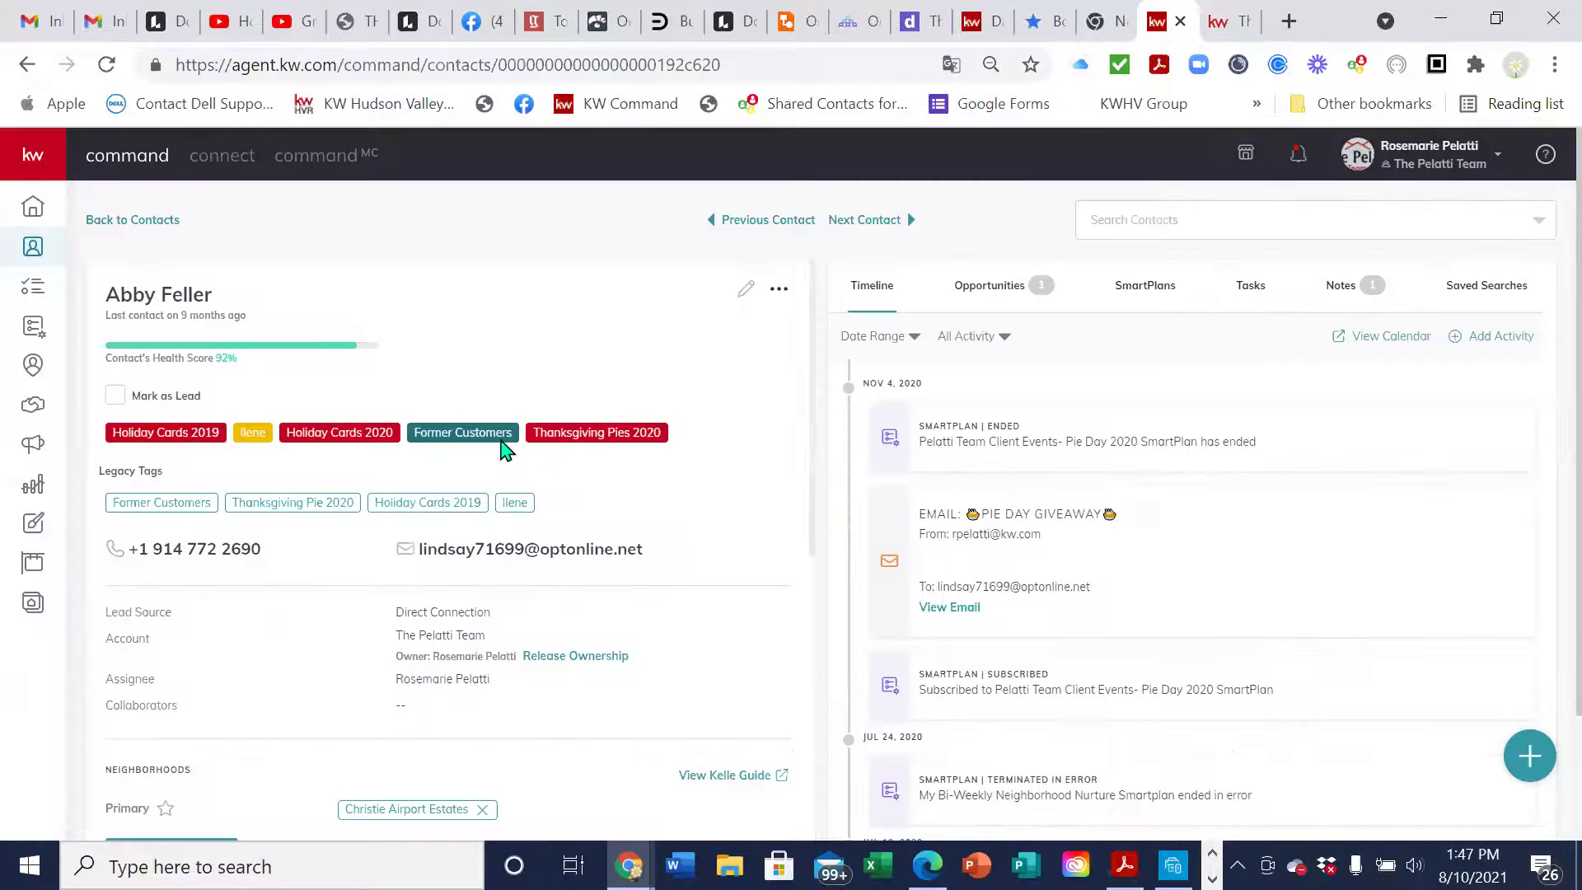
# - Create a Facebook social ad campaign named Montebello with the Attract Buyers goal
pyautogui.click(973, 20)
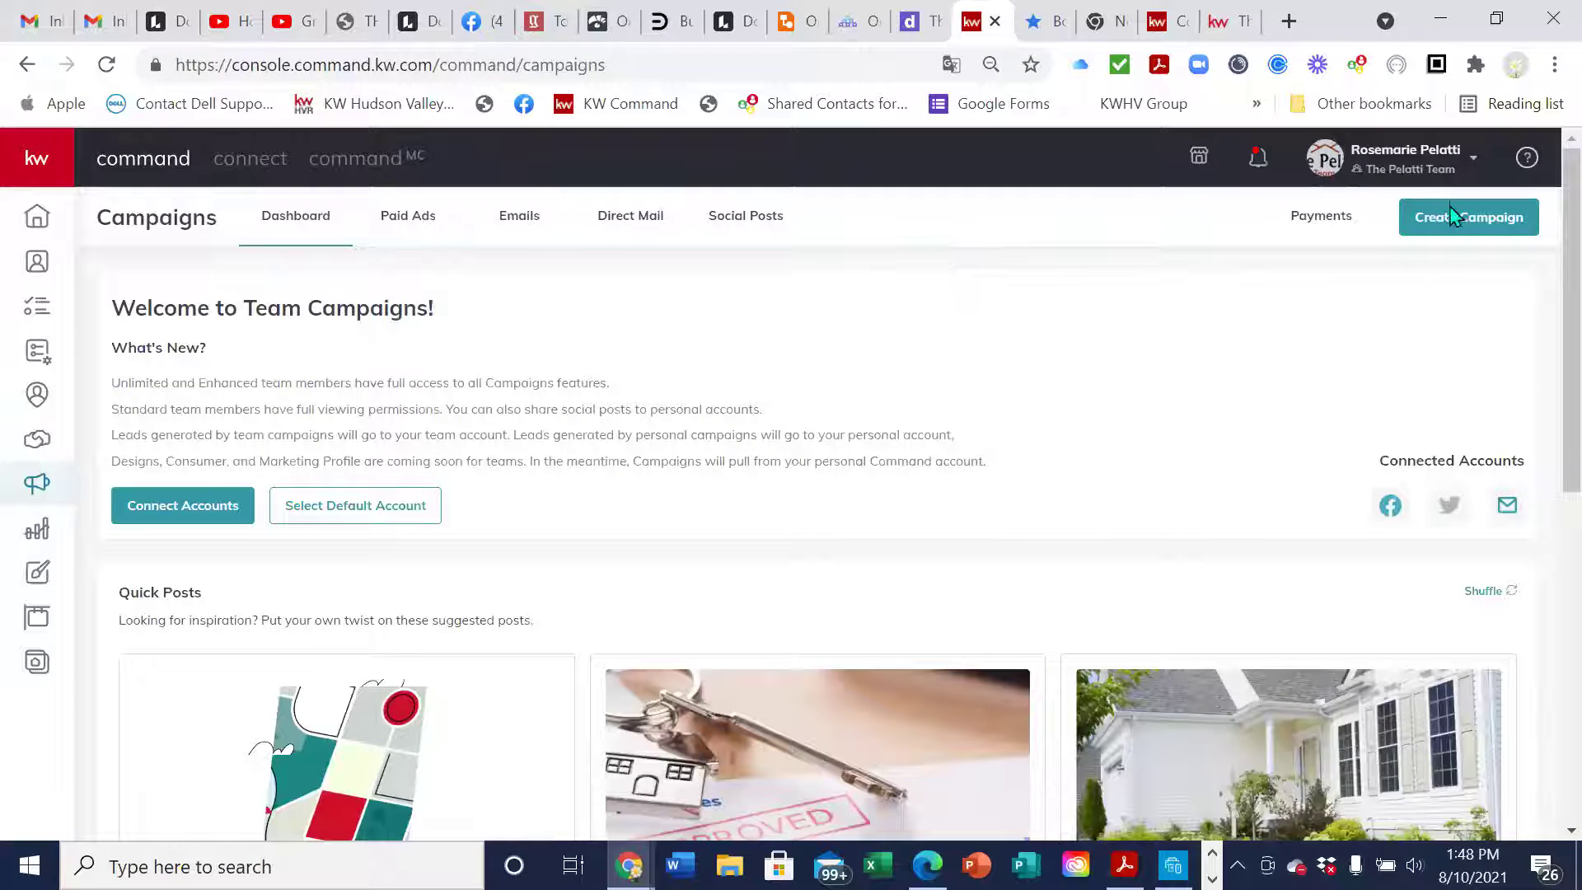
pyautogui.click(1455, 235)
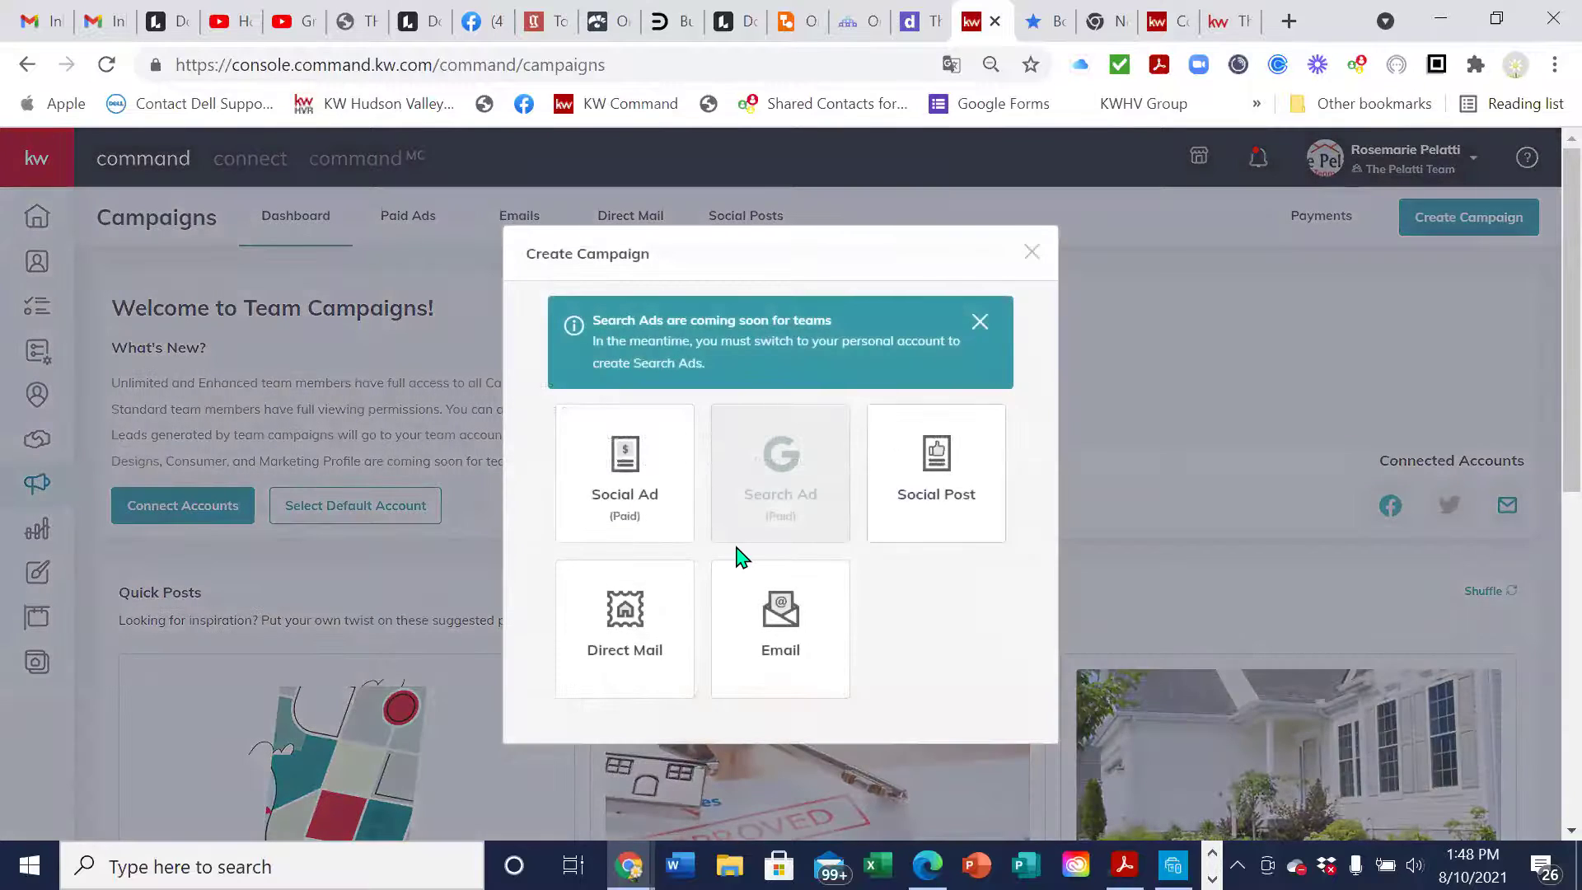
pyautogui.click(636, 522)
pyautogui.click(643, 226)
pyautogui.write('Mon')
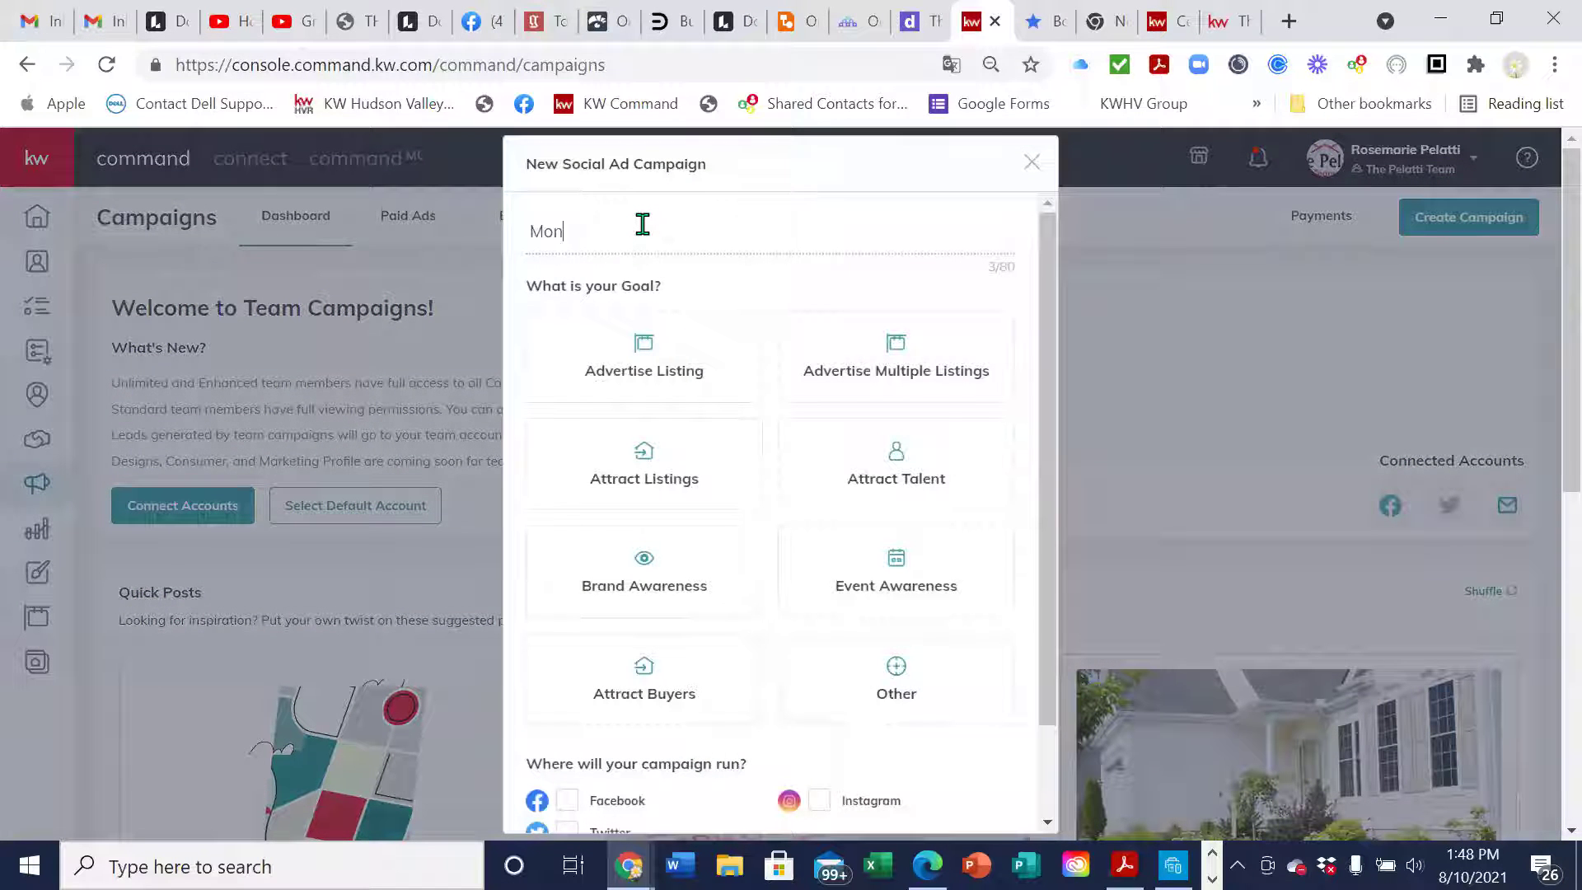
pyautogui.write('tebellow')
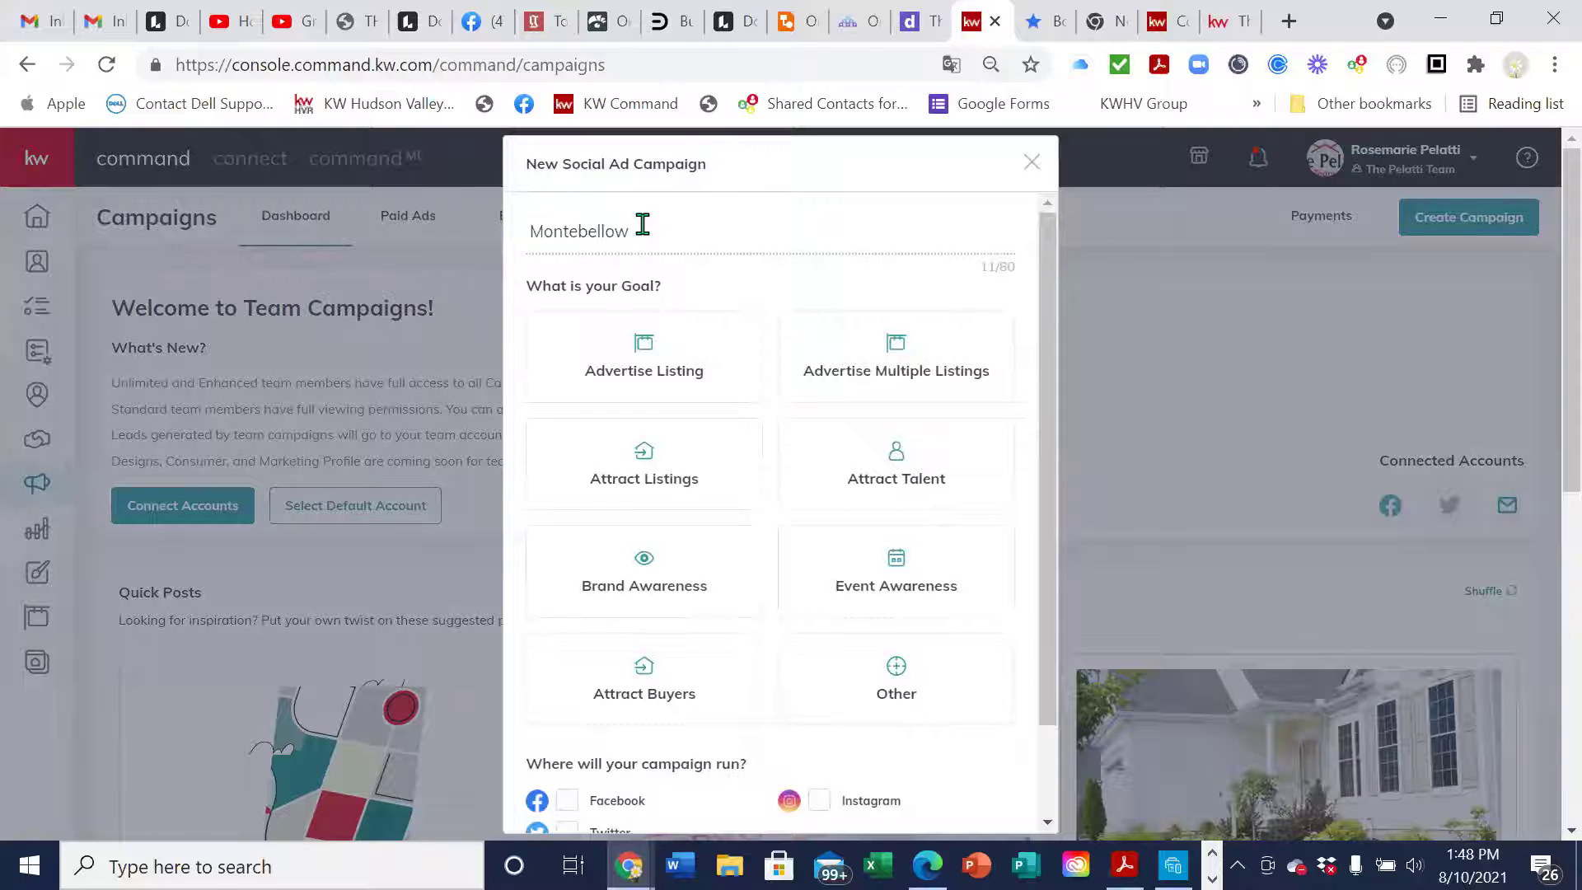
pyautogui.click(980, 702)
pyautogui.click(729, 706)
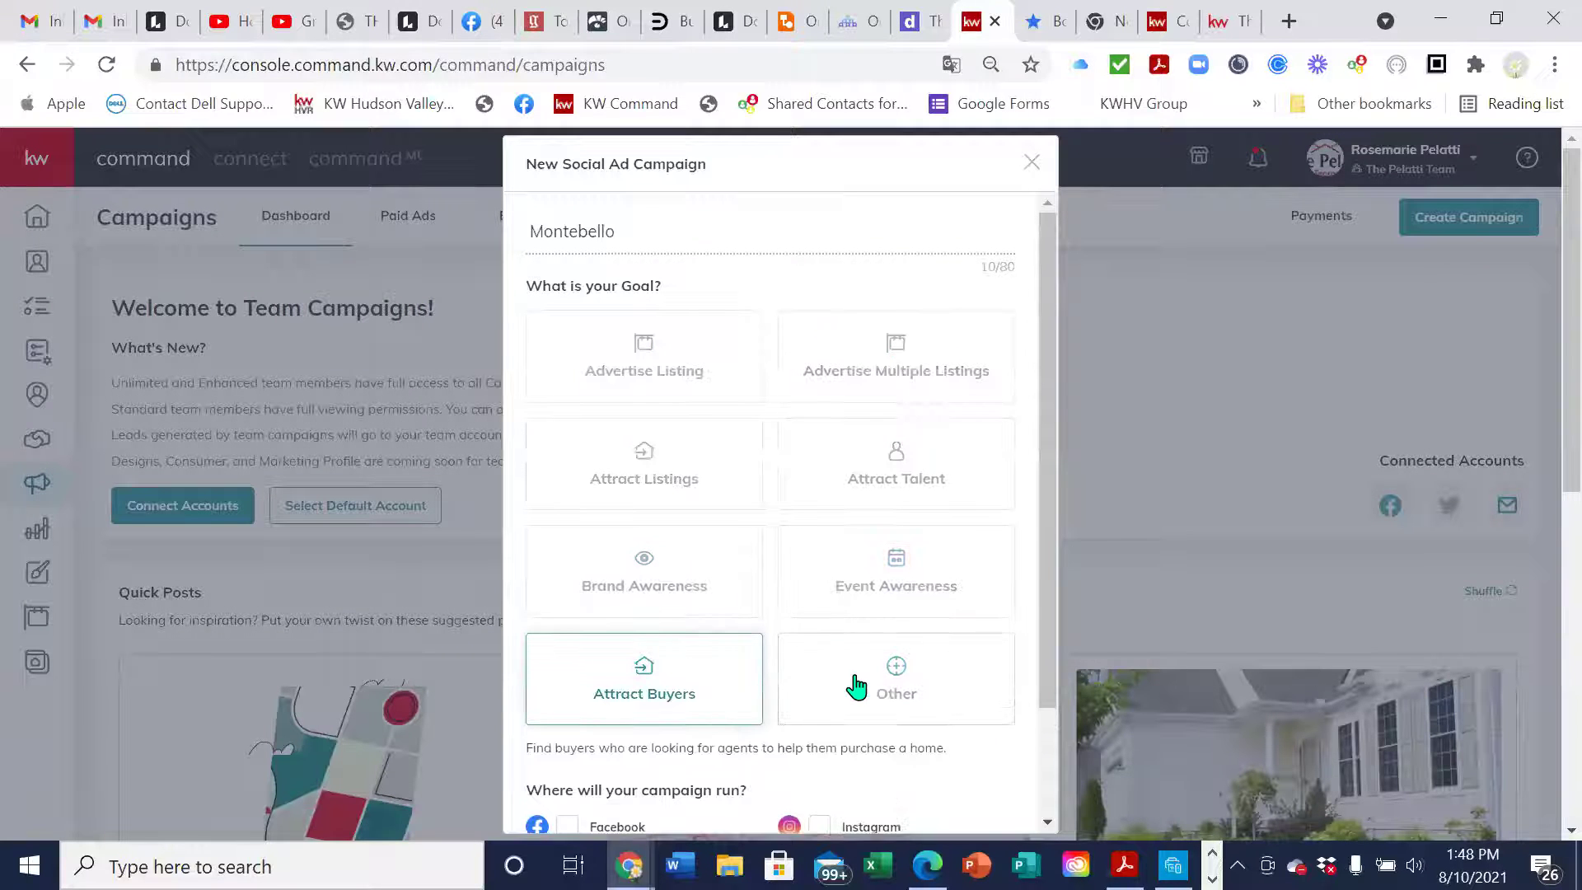
pyautogui.scroll(-2, 857, 681)
pyautogui.click(567, 692)
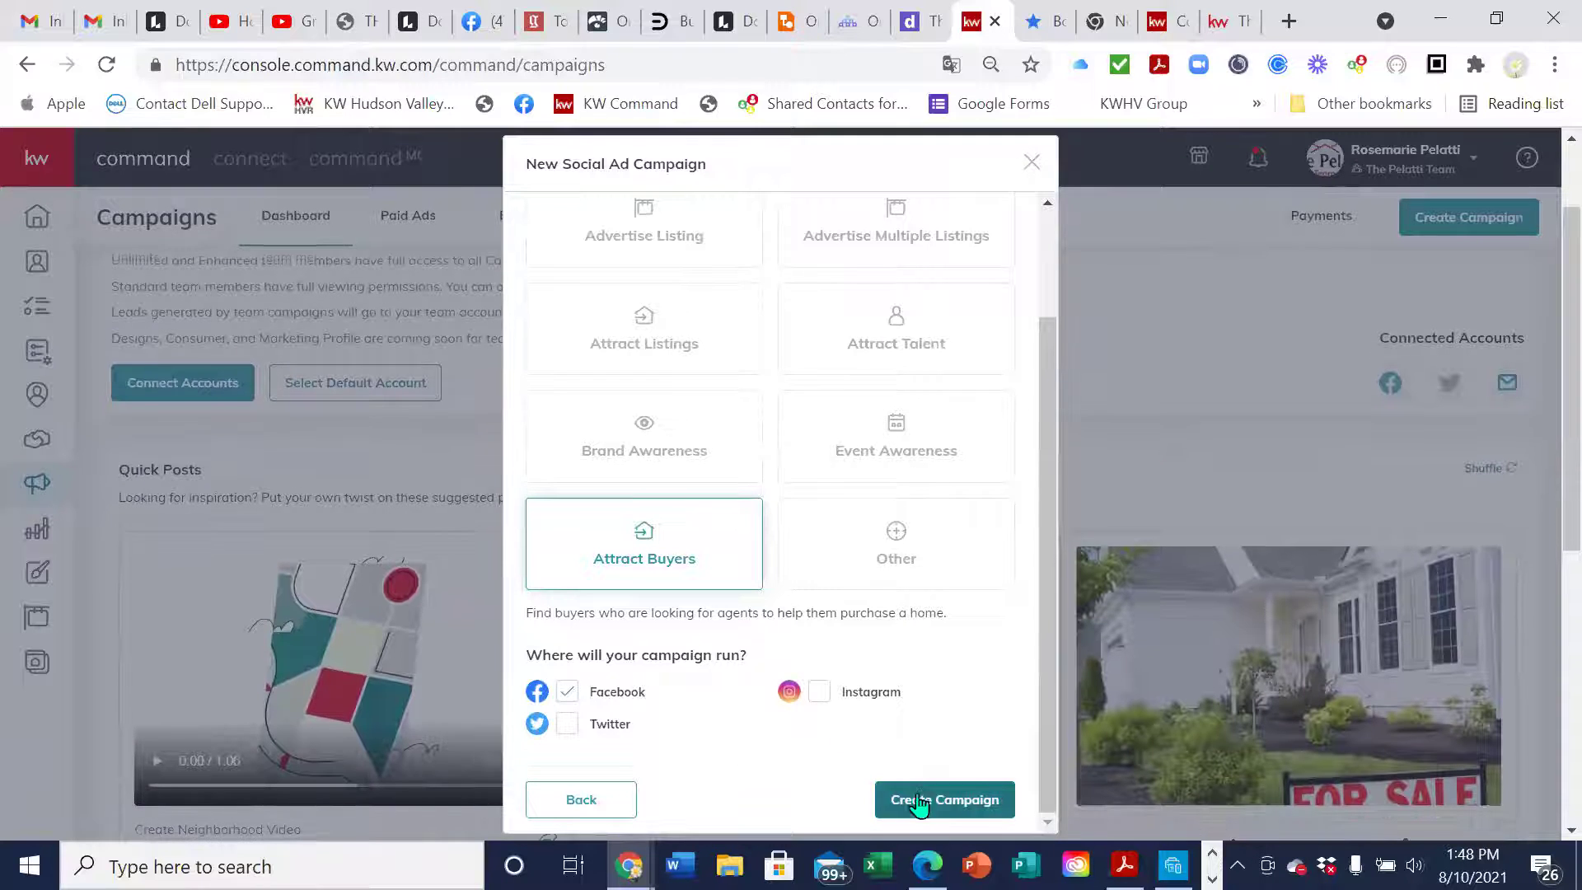
pyautogui.click(916, 804)
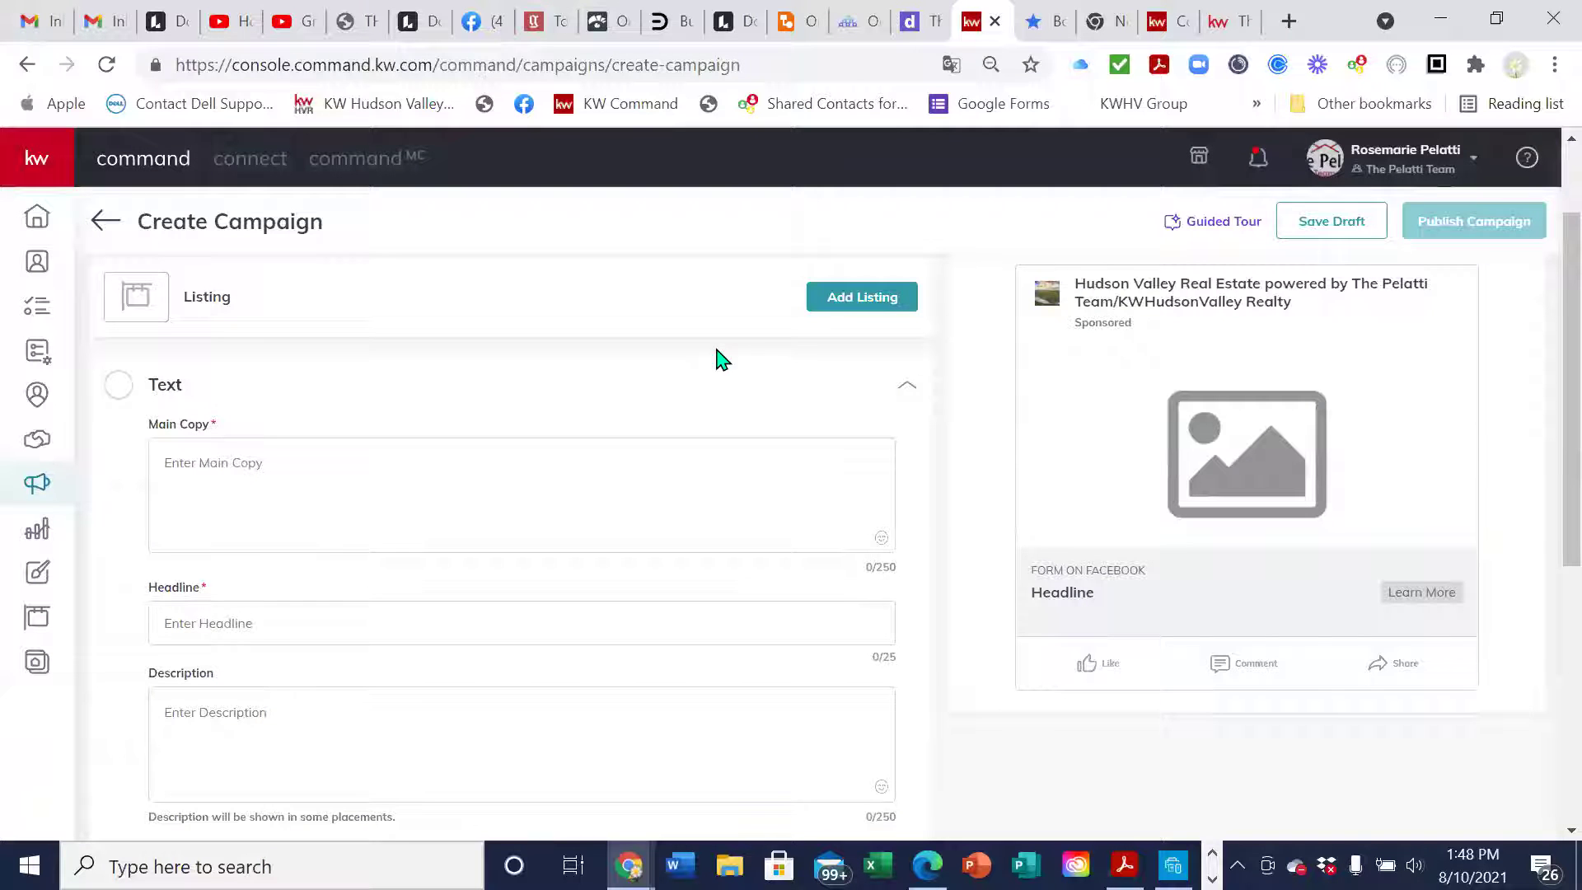
# - Write main copy inviting viewers to see Montebello, NY homes price reduced recently
pyautogui.scroll(2, 616, 379)
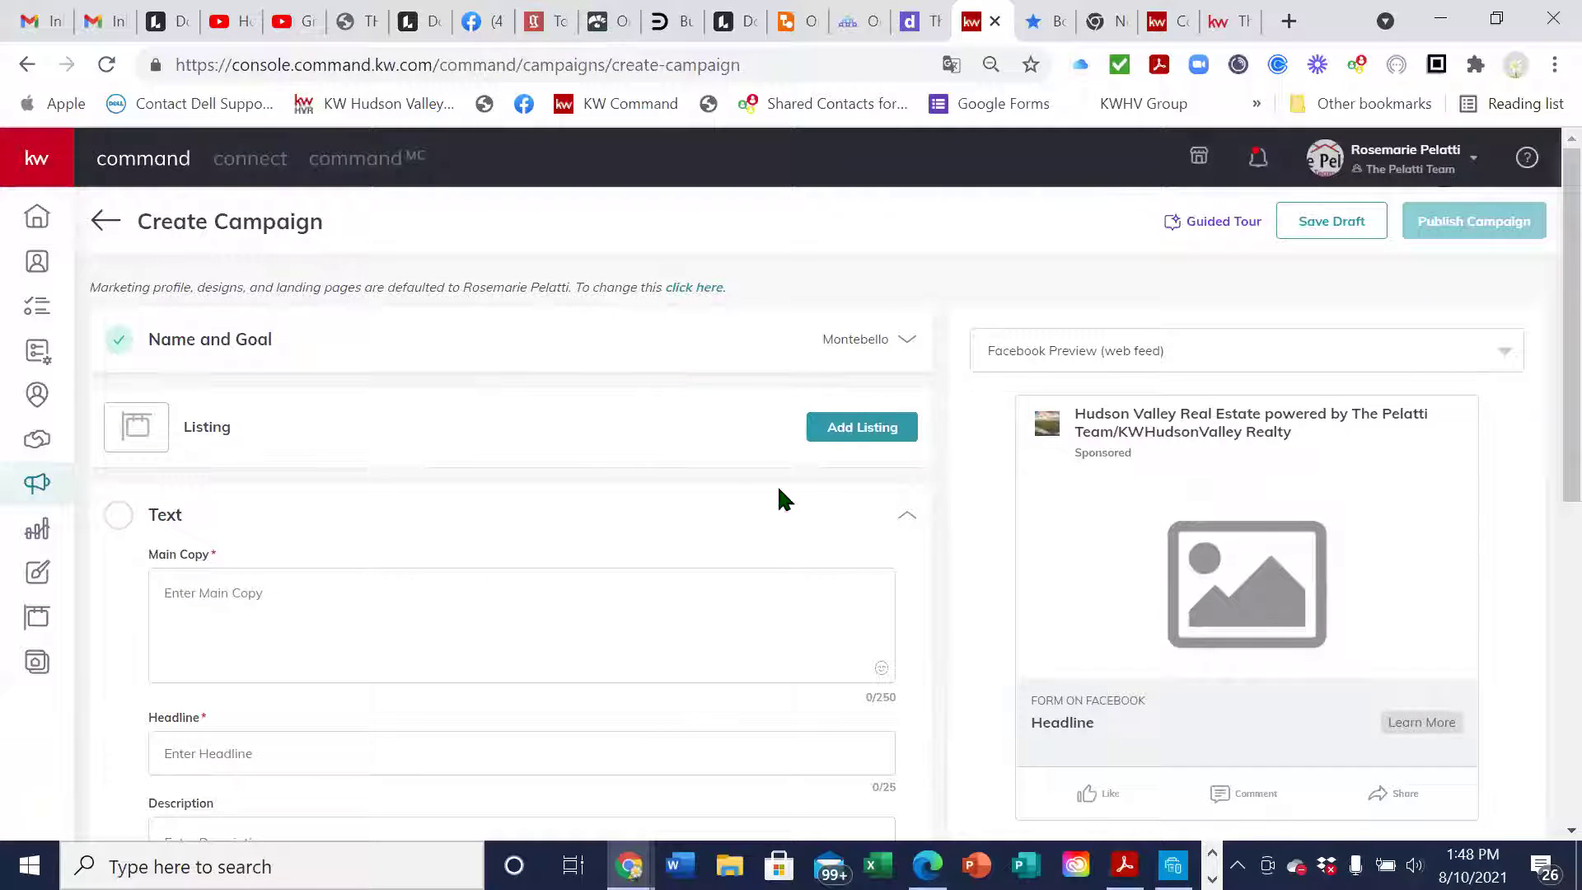
pyautogui.scroll(-2, 668, 576)
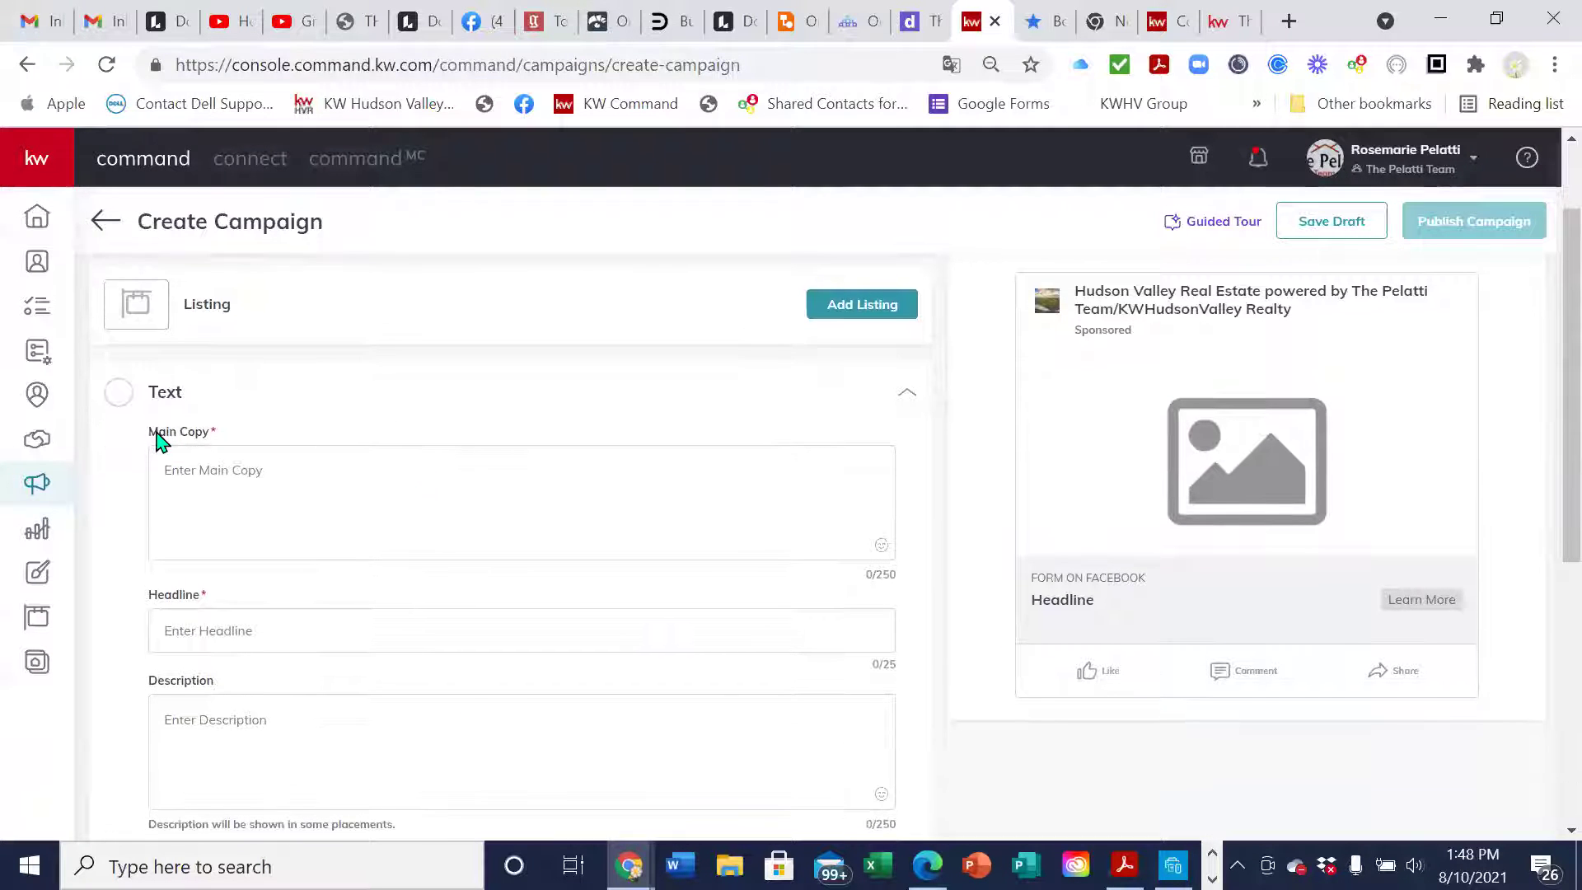
pyautogui.click(227, 469)
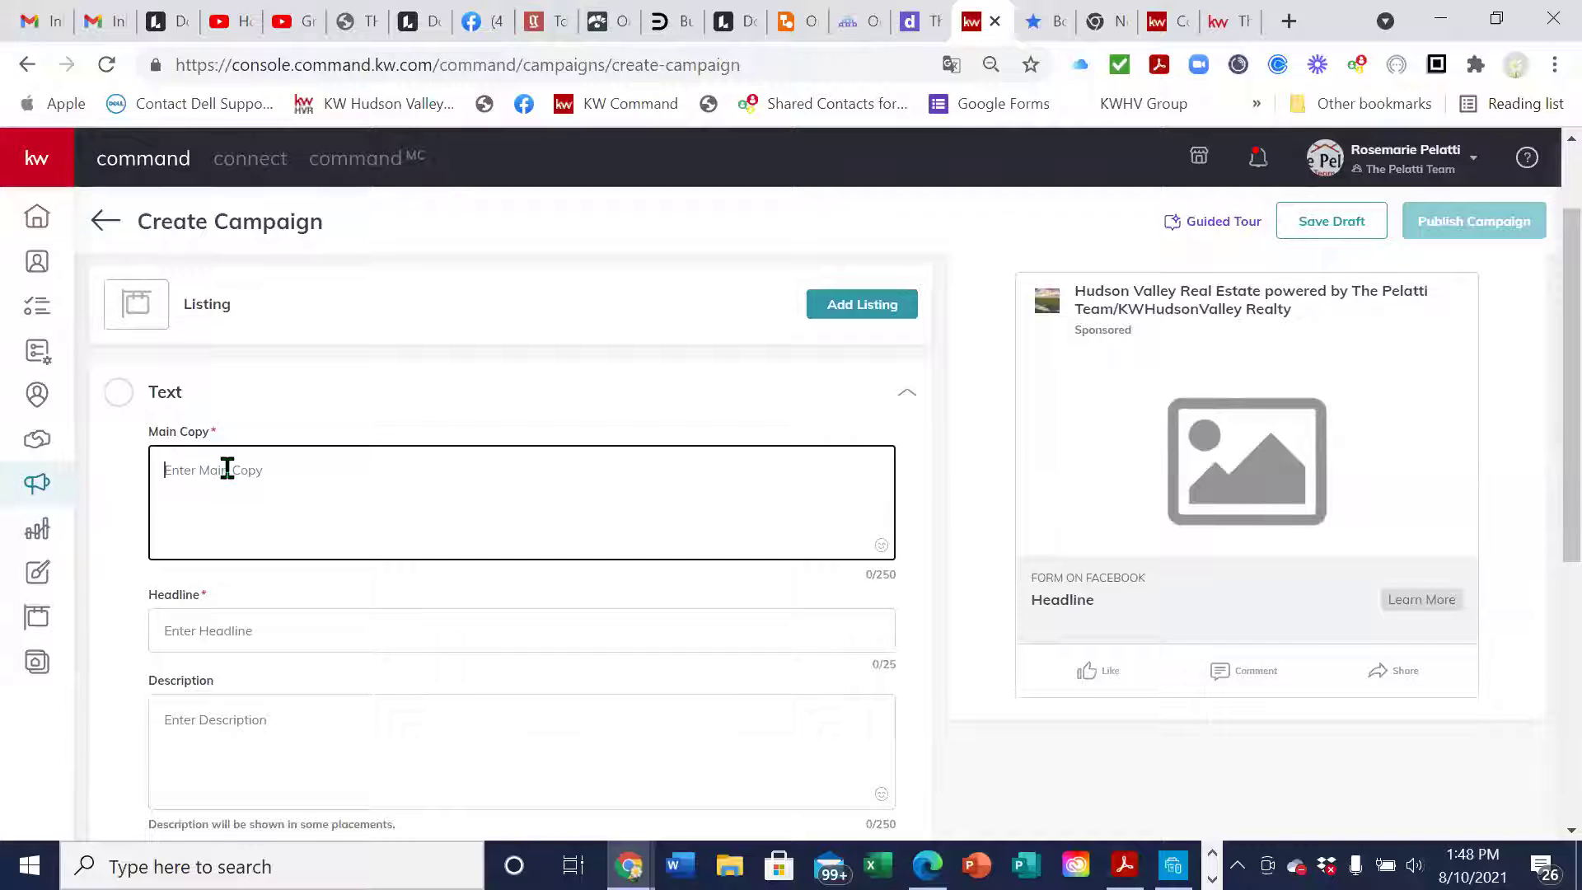
pyautogui.write('Check out ths')
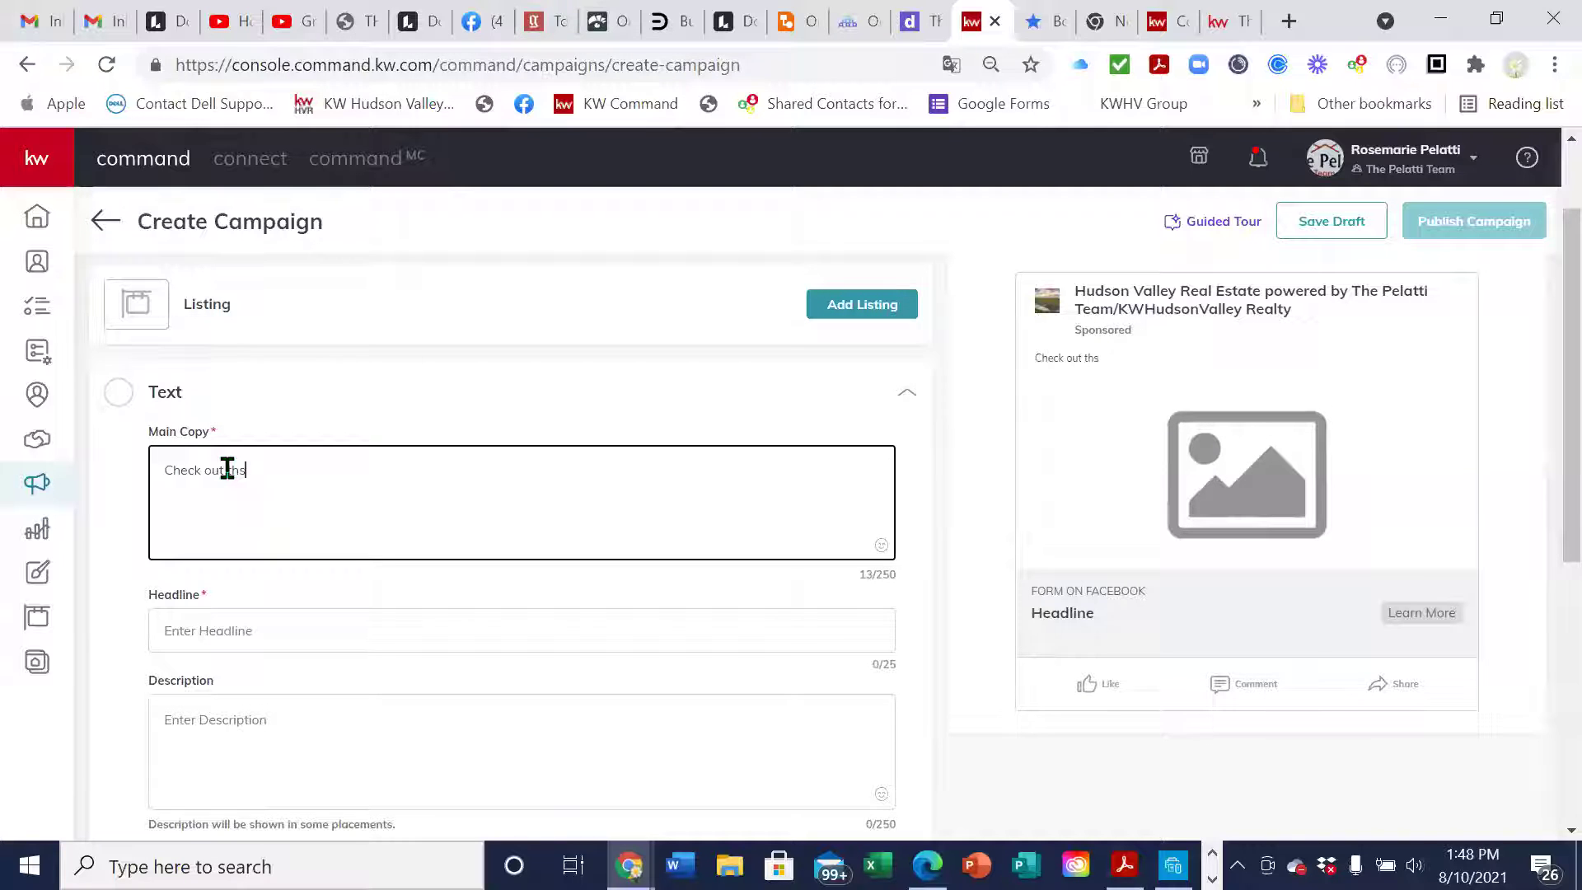
pyautogui.write('se')
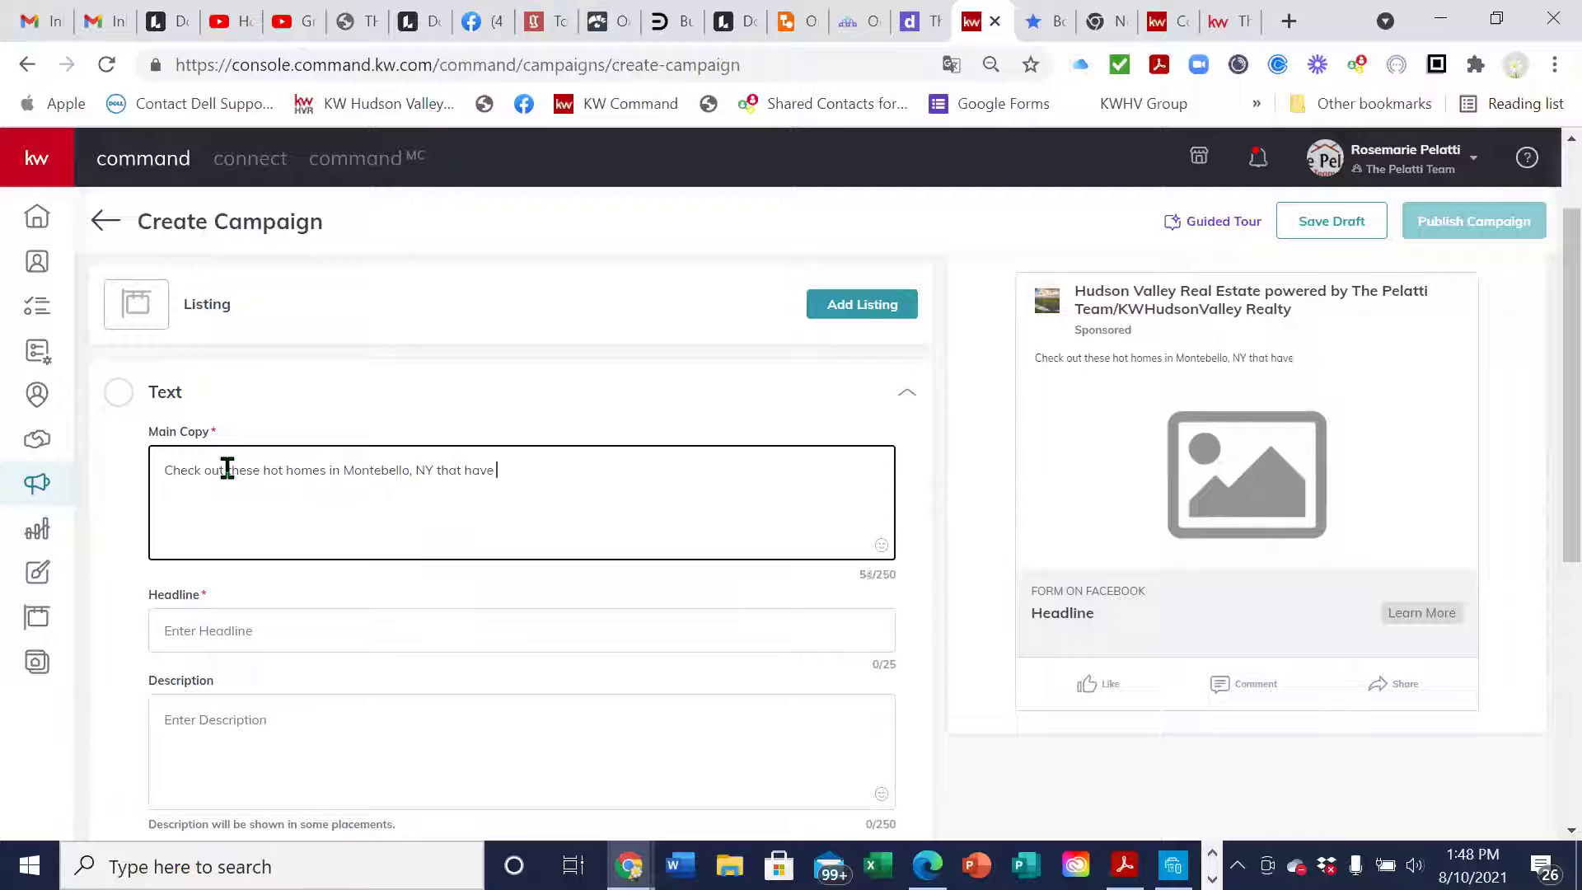
pyautogui.write('uced in thte')
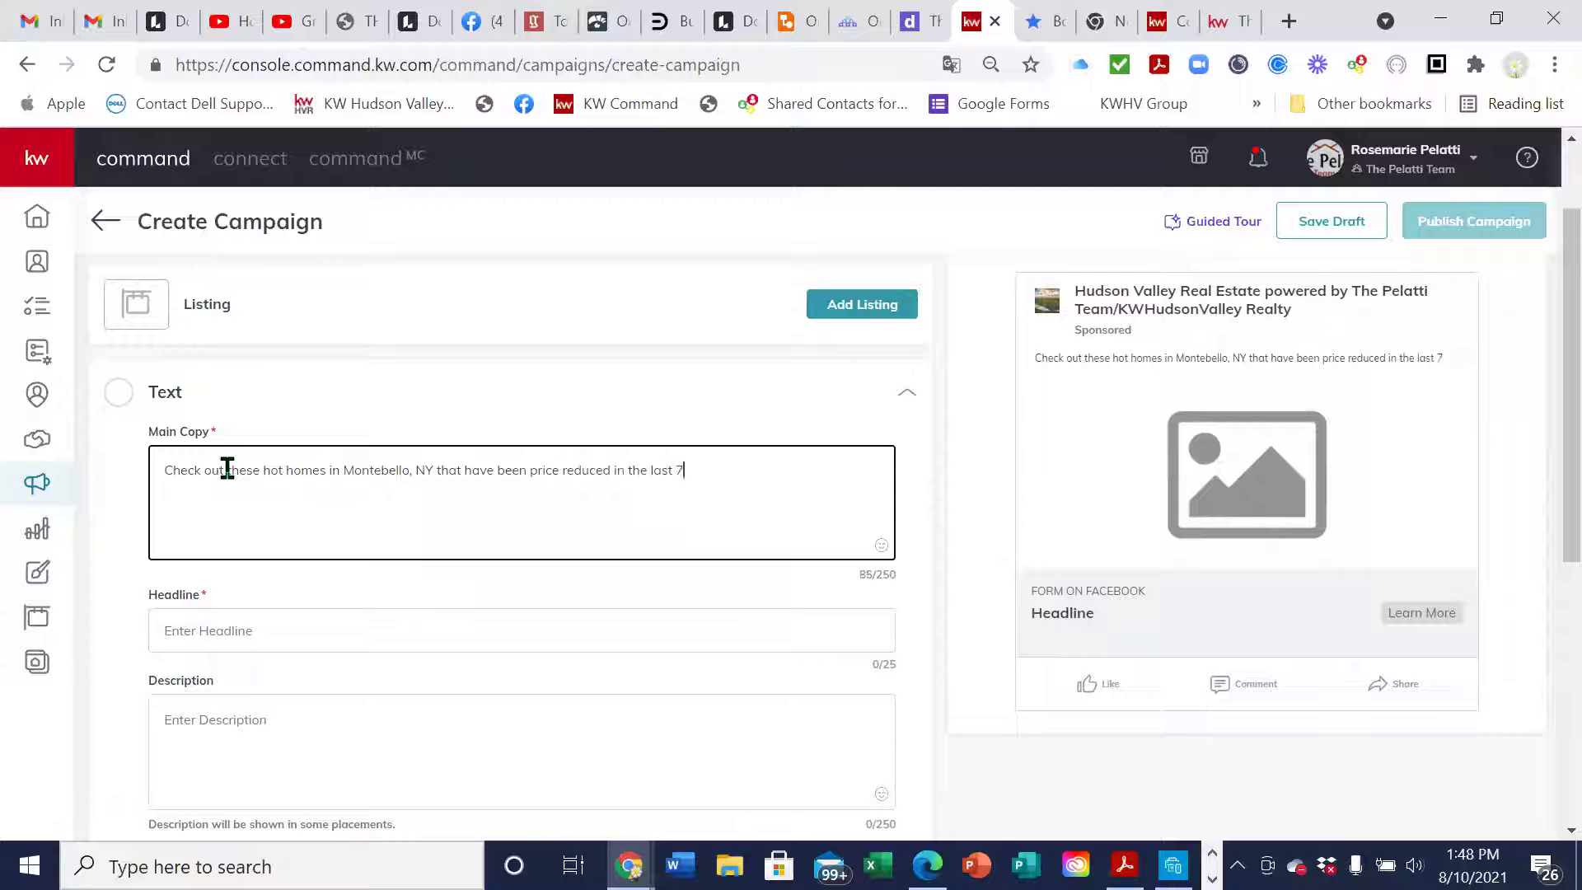
pyautogui.write('ys.')
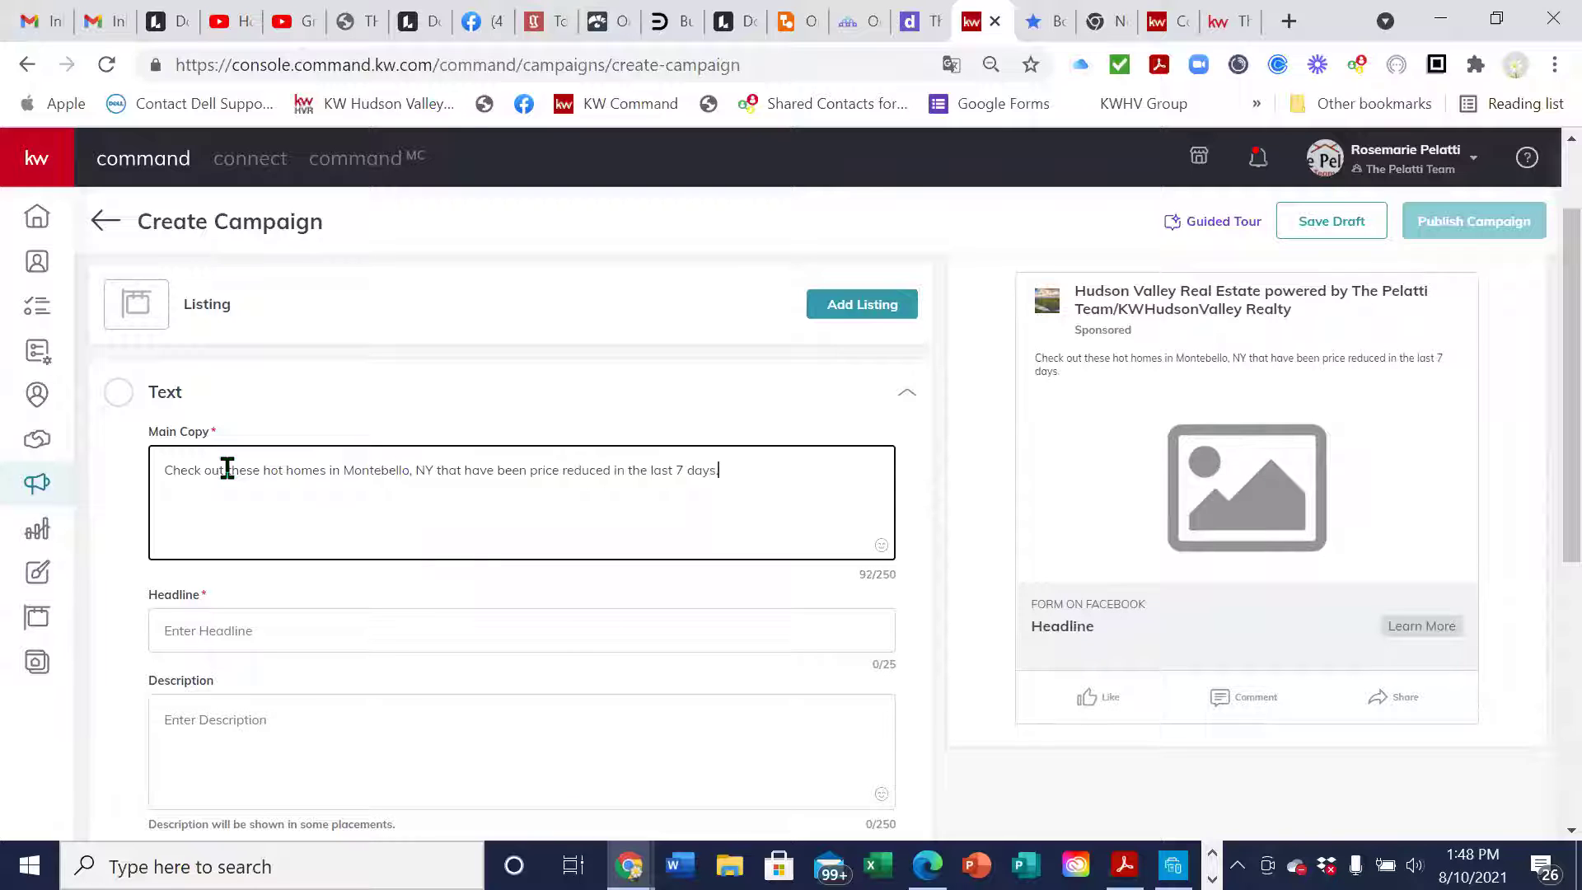
# - Set the ad headline to 'Price Reduced Home'
pyautogui.click(346, 635)
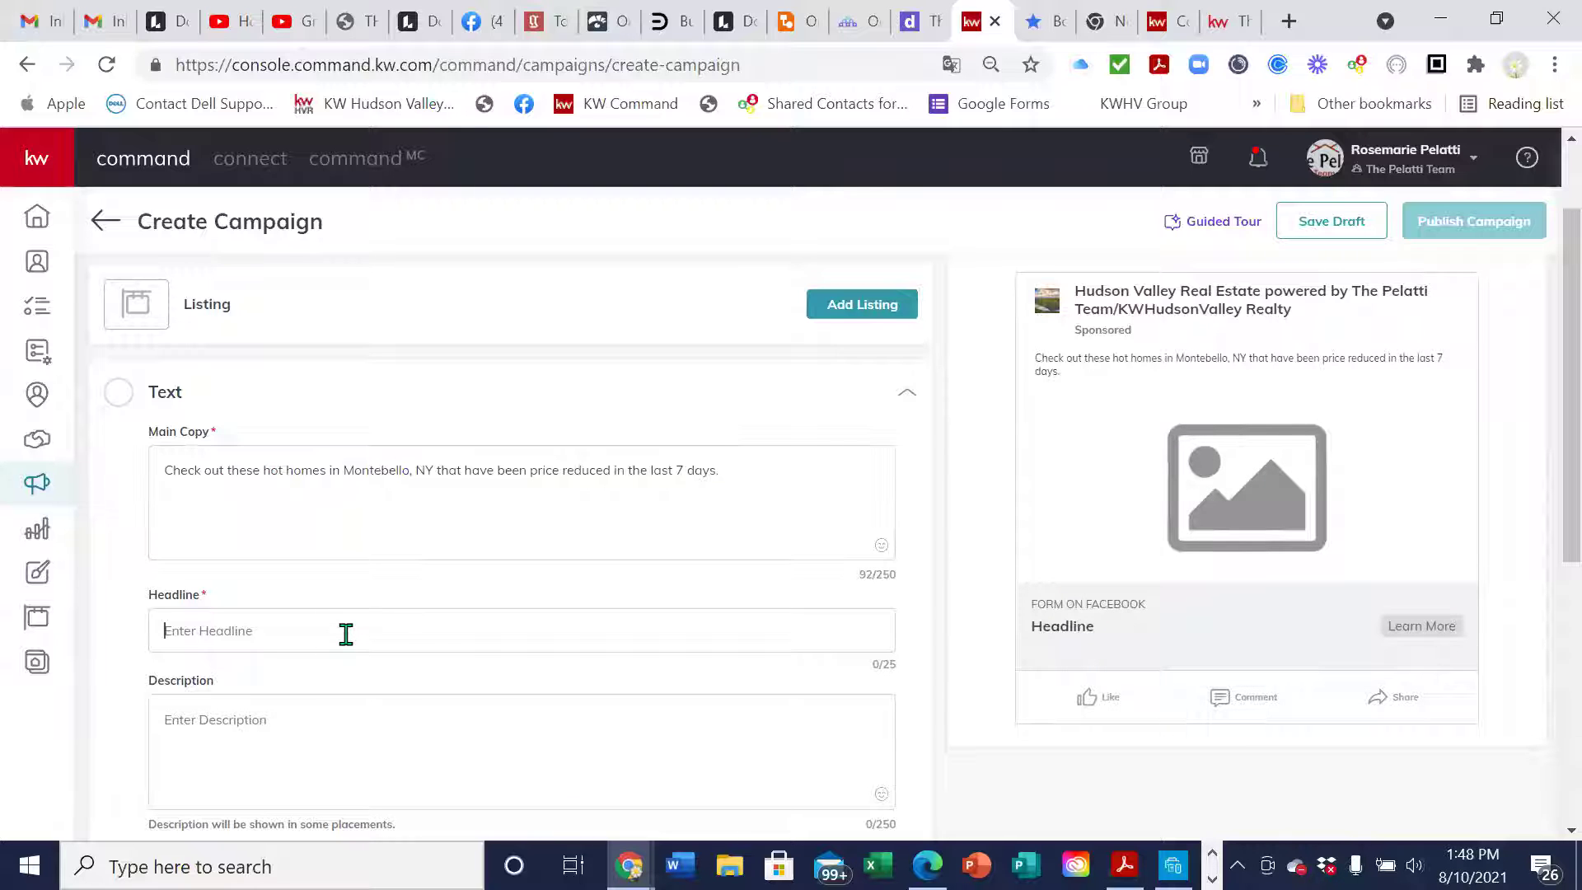
pyautogui.write('Click here for list!')
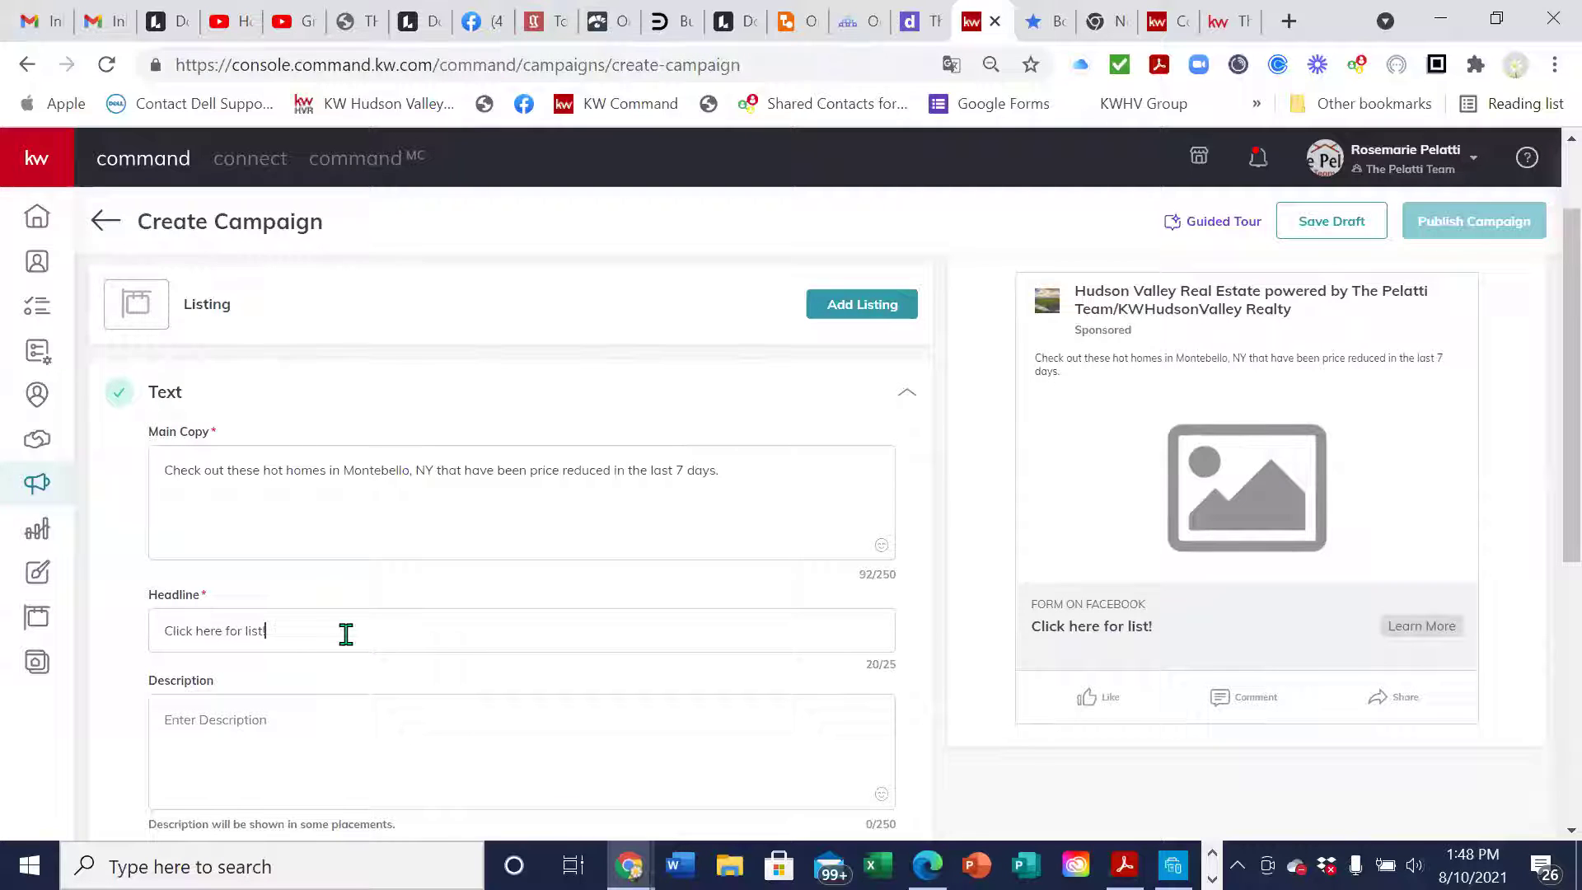
pyautogui.press('BackSpace')
pyautogui.press('BackSpace')
pyautogui.press('BackSpace')
pyautogui.press('BackSpace')
pyautogui.press('BackSpace')
pyautogui.press('BackSpace')
pyautogui.press('BackSpace')
pyautogui.press('BackSpace')
pyautogui.press('BackSpace')
pyautogui.press('BackSpace')
pyautogui.press('BackSpace')
pyautogui.press('BackSpace')
pyautogui.press('BackSpace')
pyautogui.press('BackSpace')
pyautogui.write('Price Reduced Homes!')
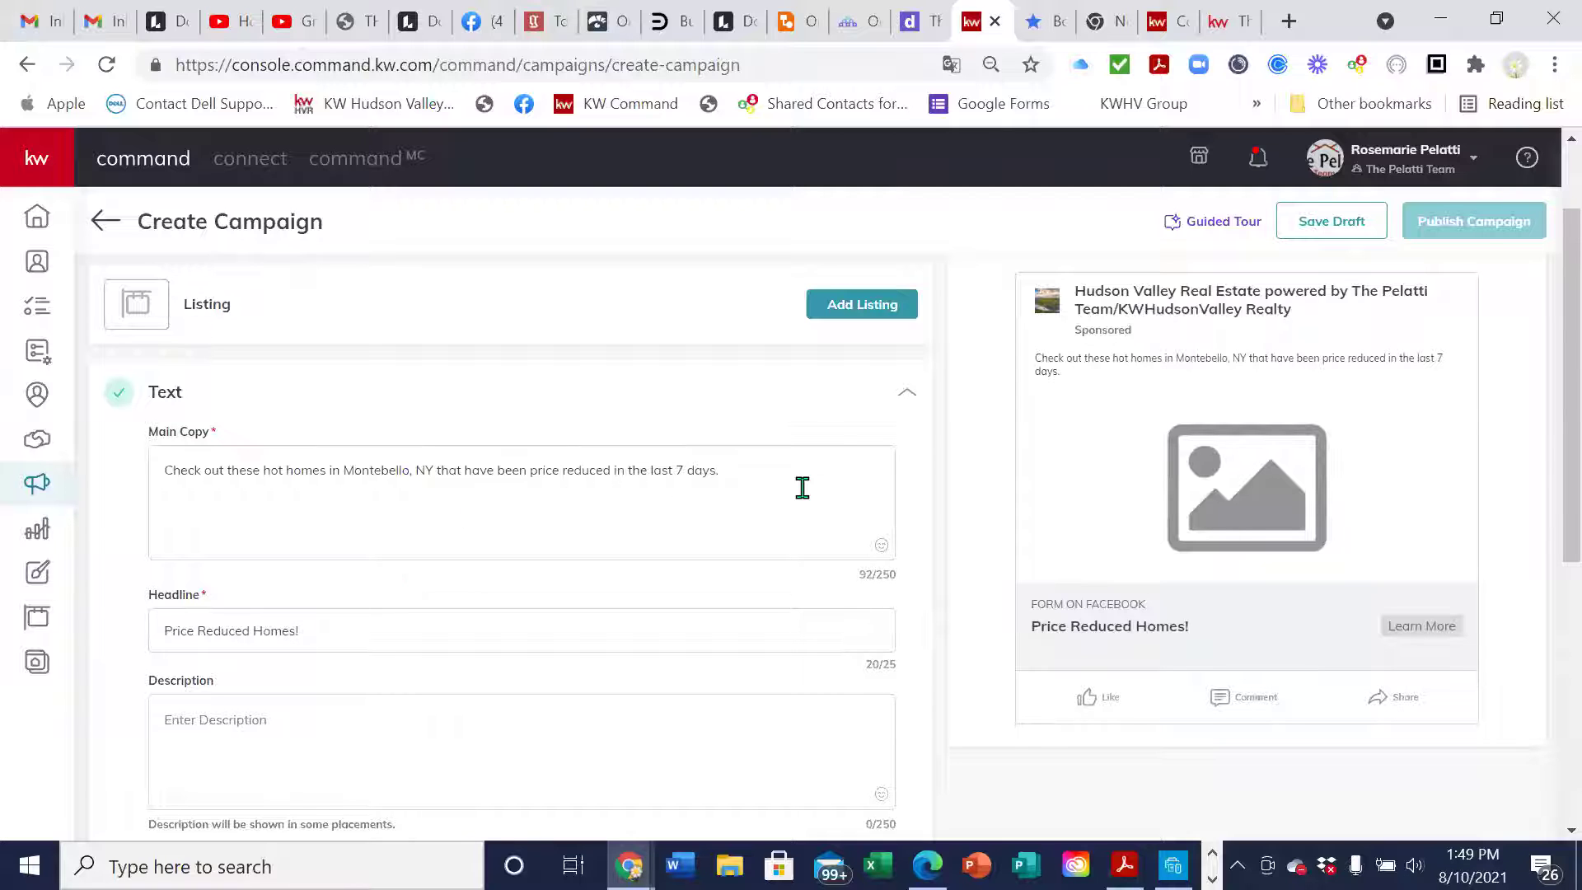
# - Finish the main copy with 'last 7 days.' and 'Click below for a list of homes', removing the repeated phrase
pyautogui.click(818, 483)
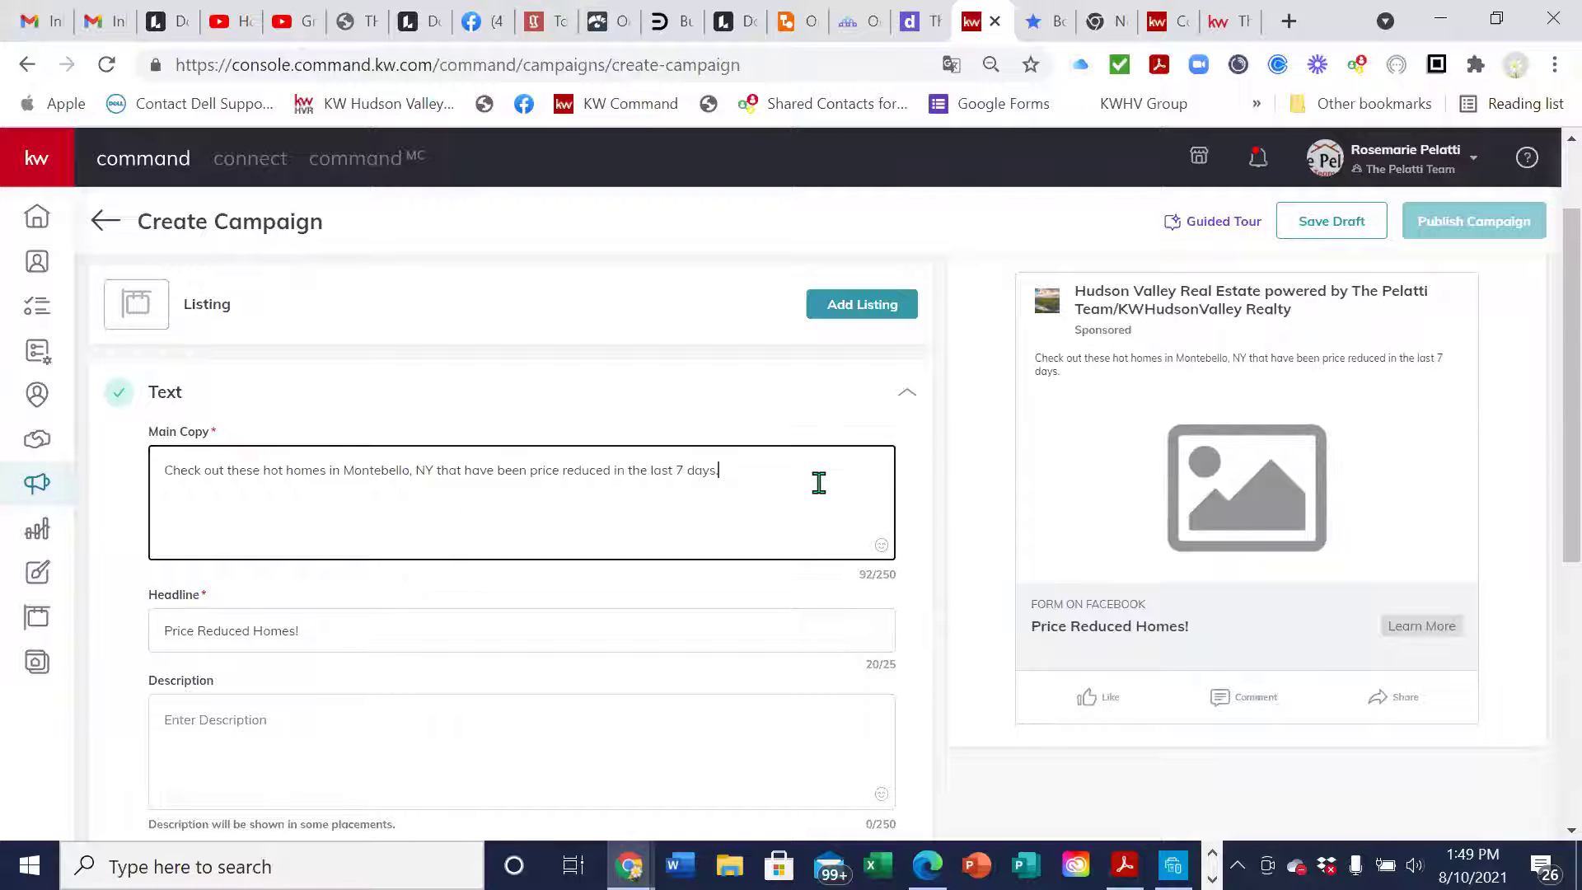
pyautogui.write('Click below for a list of homes that have been price reduced in')
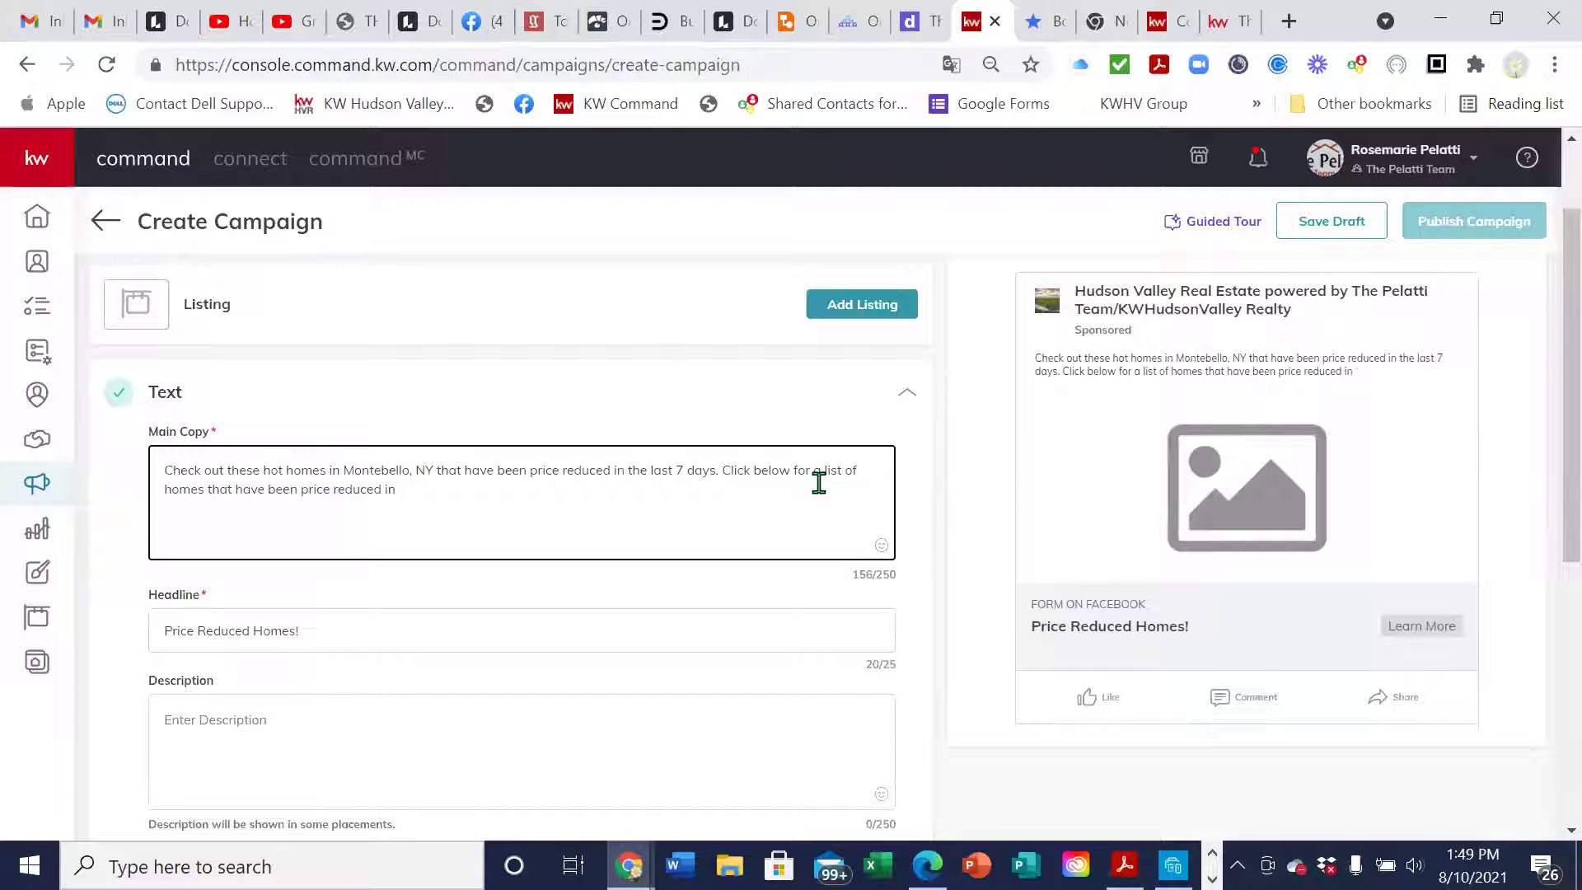
pyautogui.write('st 7 da')
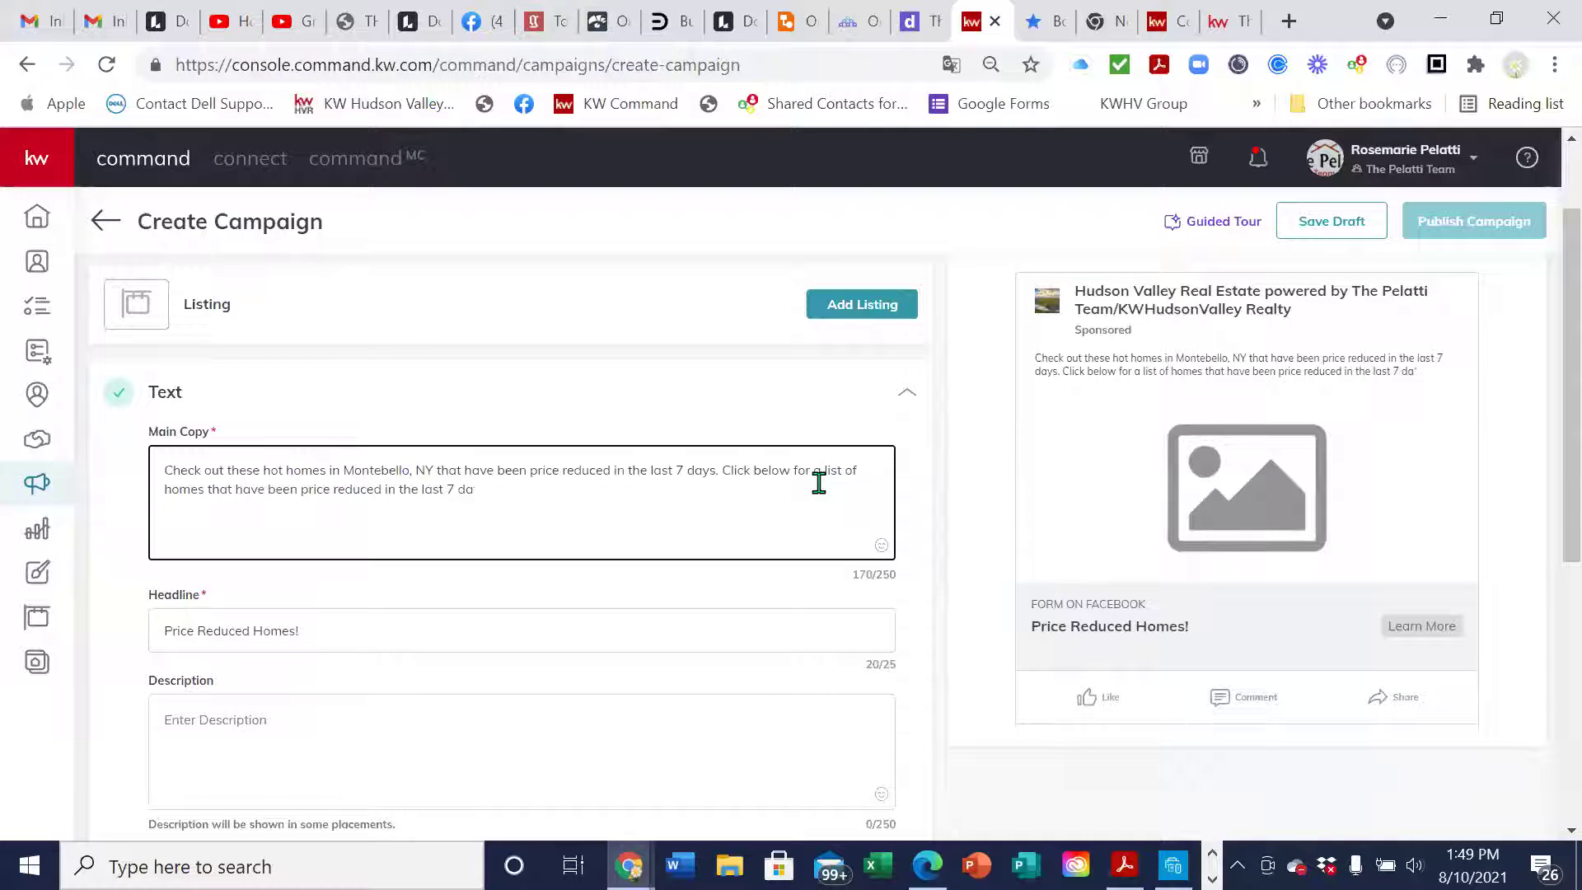
pyautogui.write('ts.')
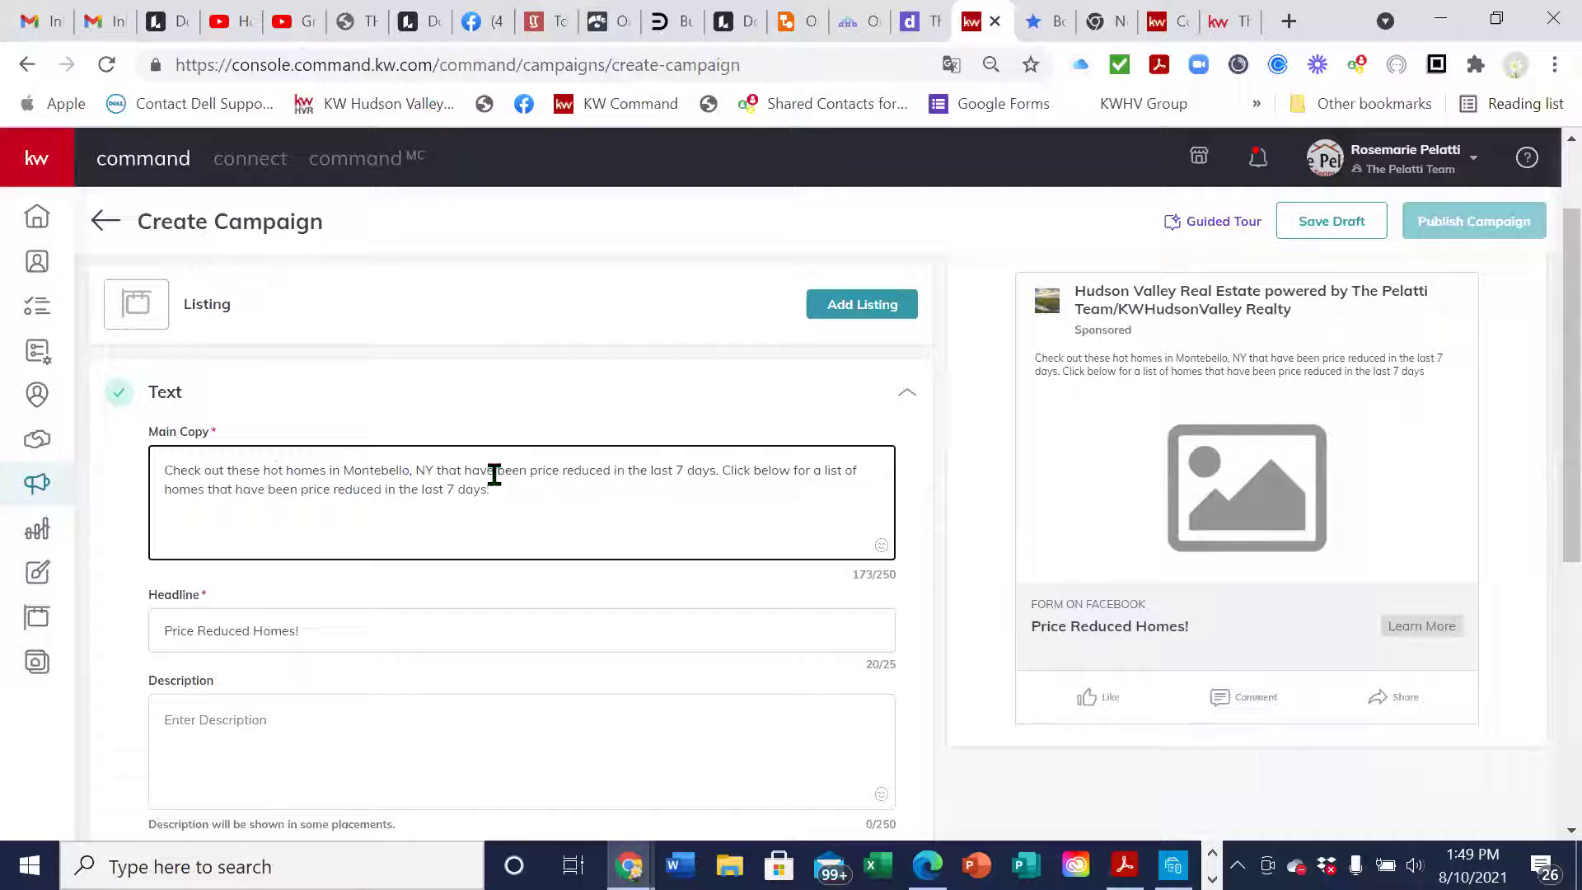
pyautogui.moveTo(631, 498); pyautogui.dragTo(210, 489)
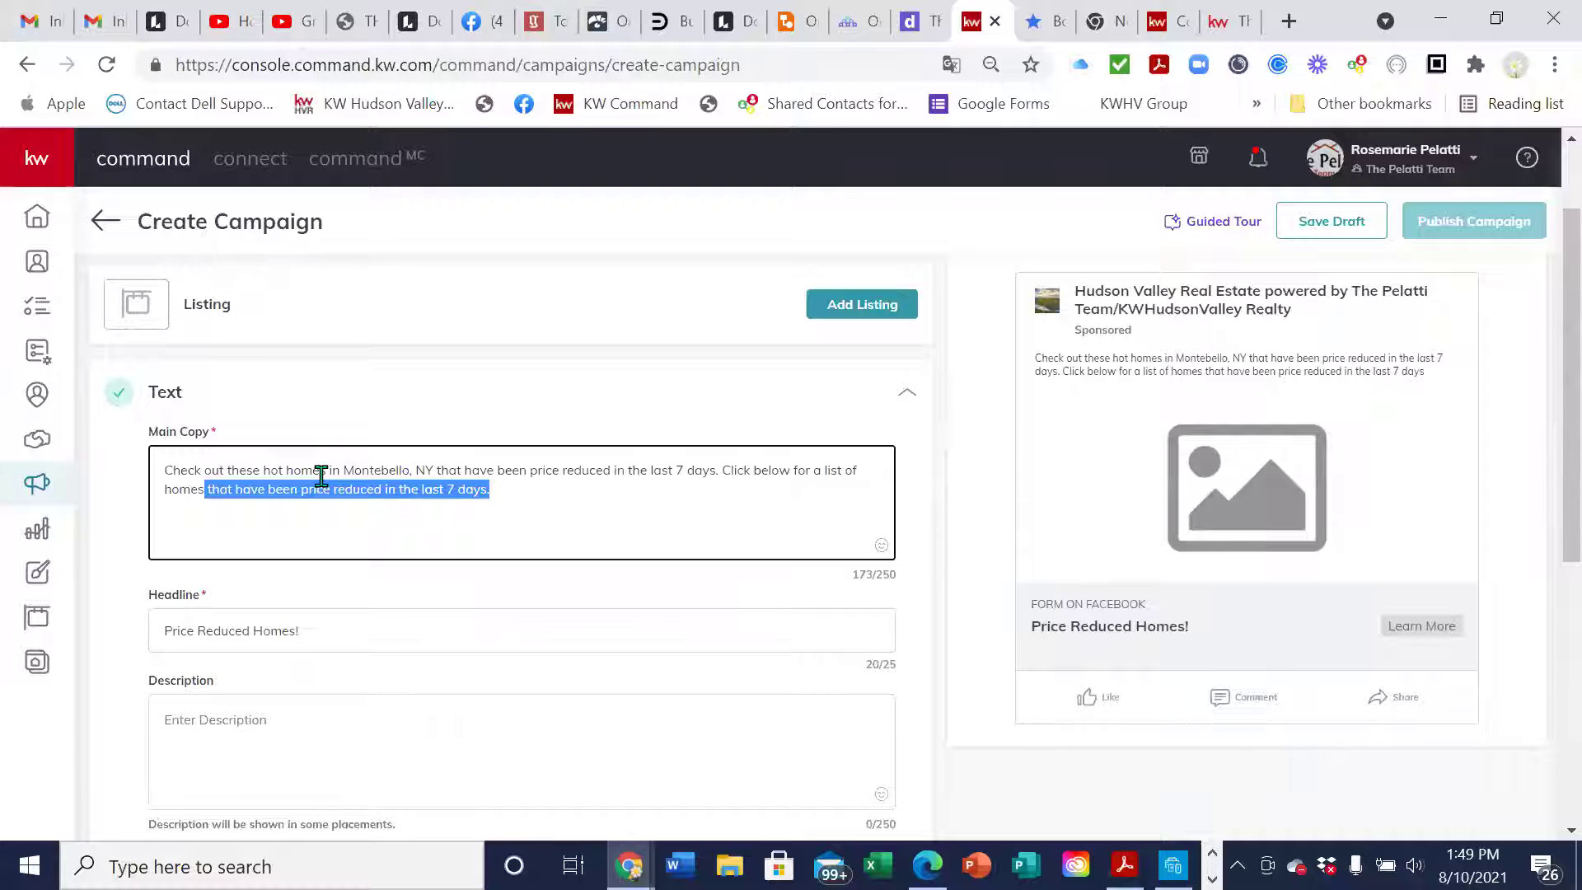
pyautogui.press('BackSpace')
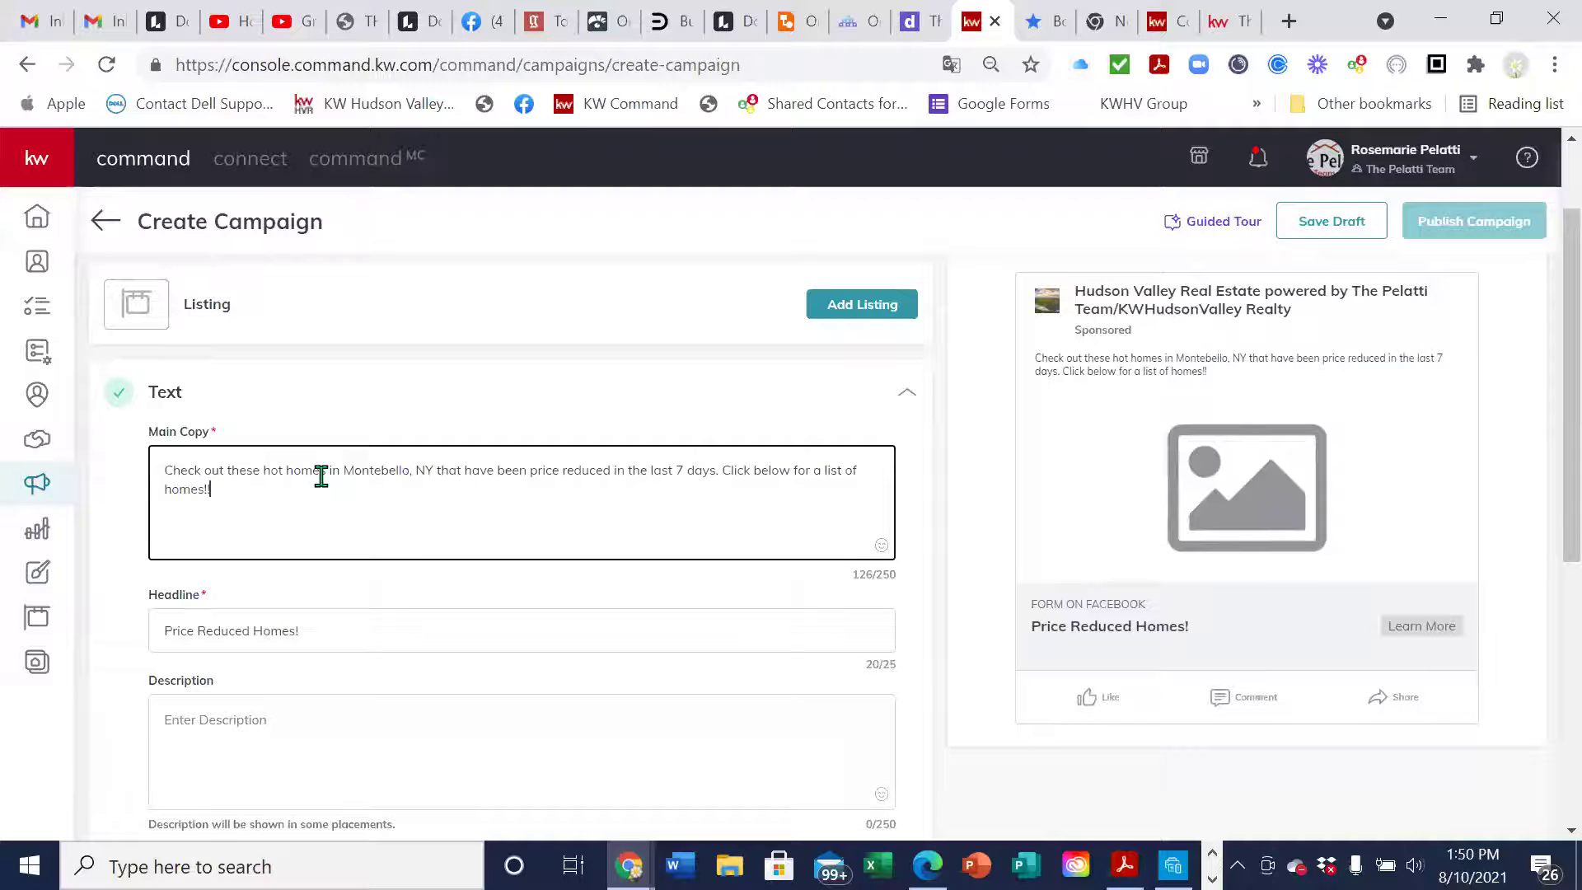
pyautogui.scroll(-1, 399, 583)
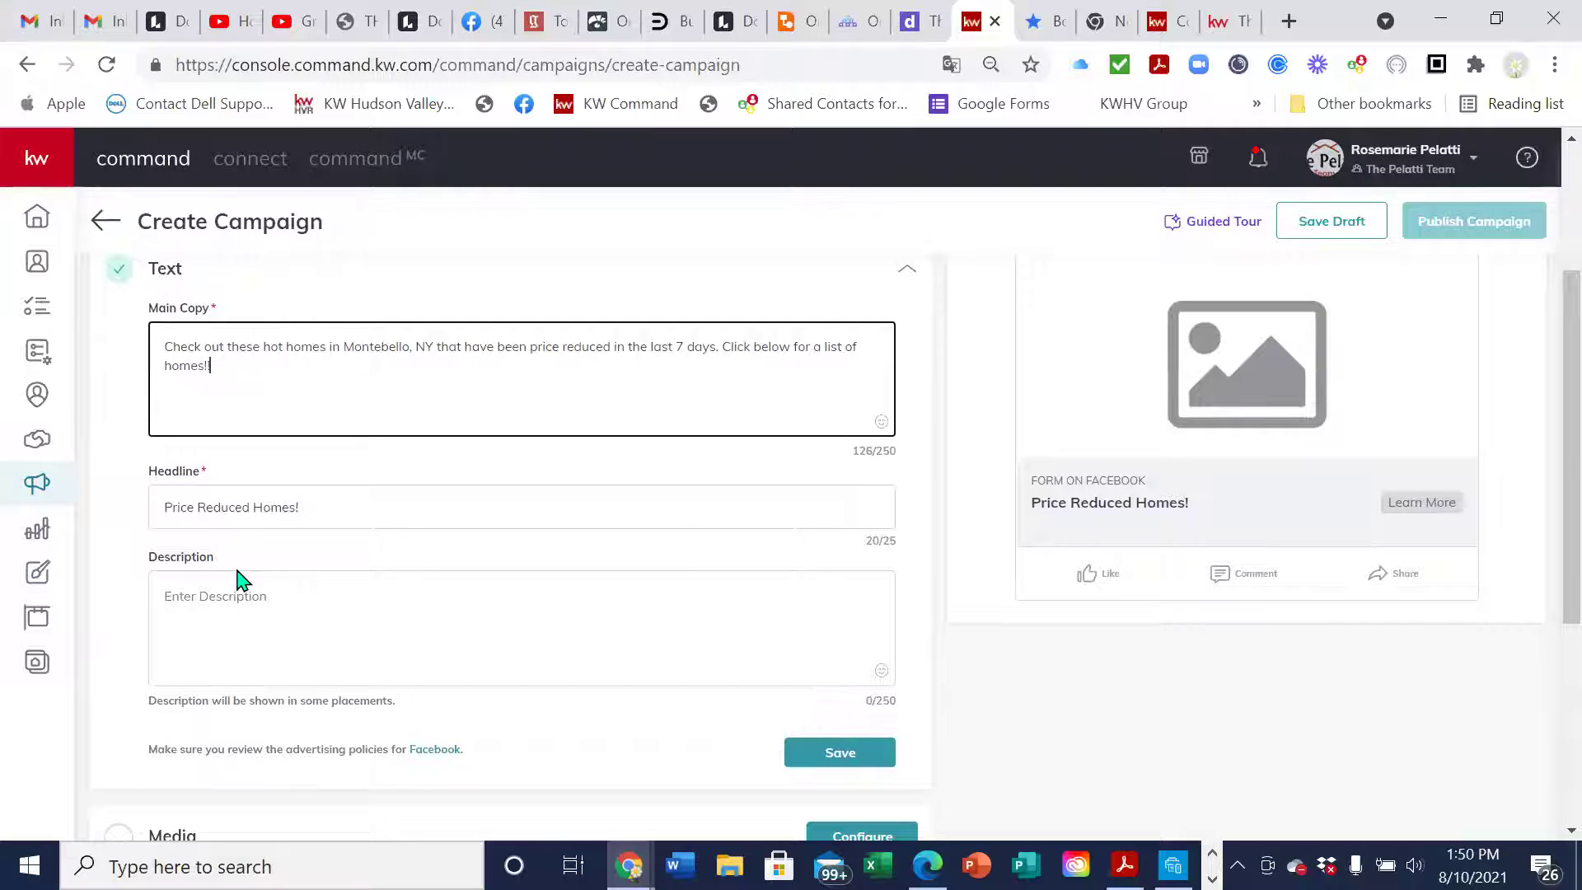
# - Save the ad's Text section and open the Media configuration
pyautogui.scroll(-1, 620, 758)
pyautogui.scroll(-1, 619, 759)
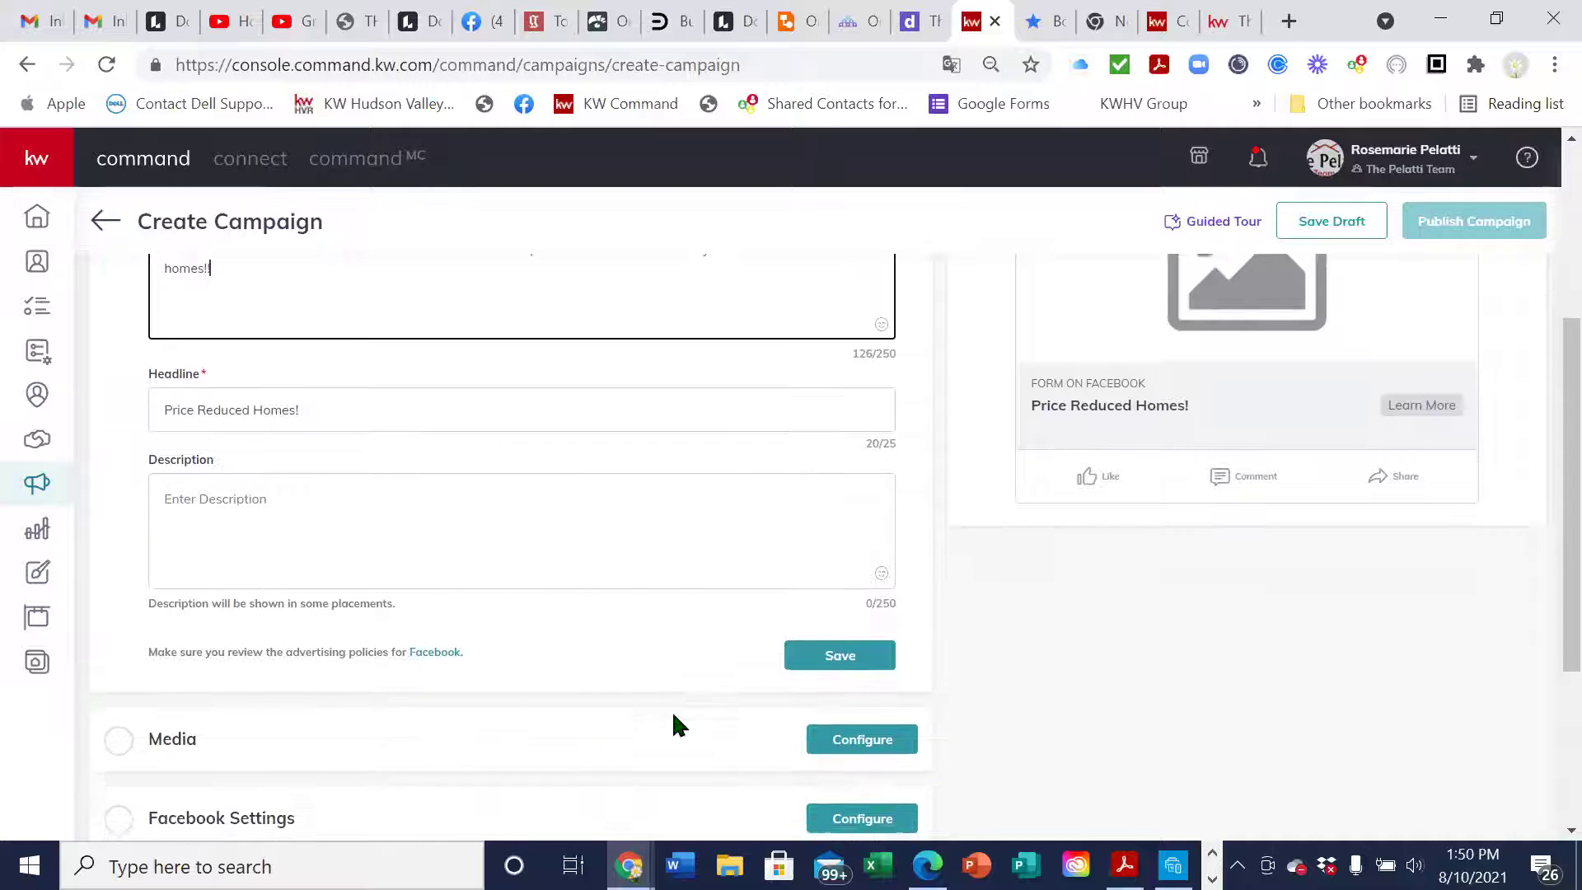
pyautogui.click(834, 635)
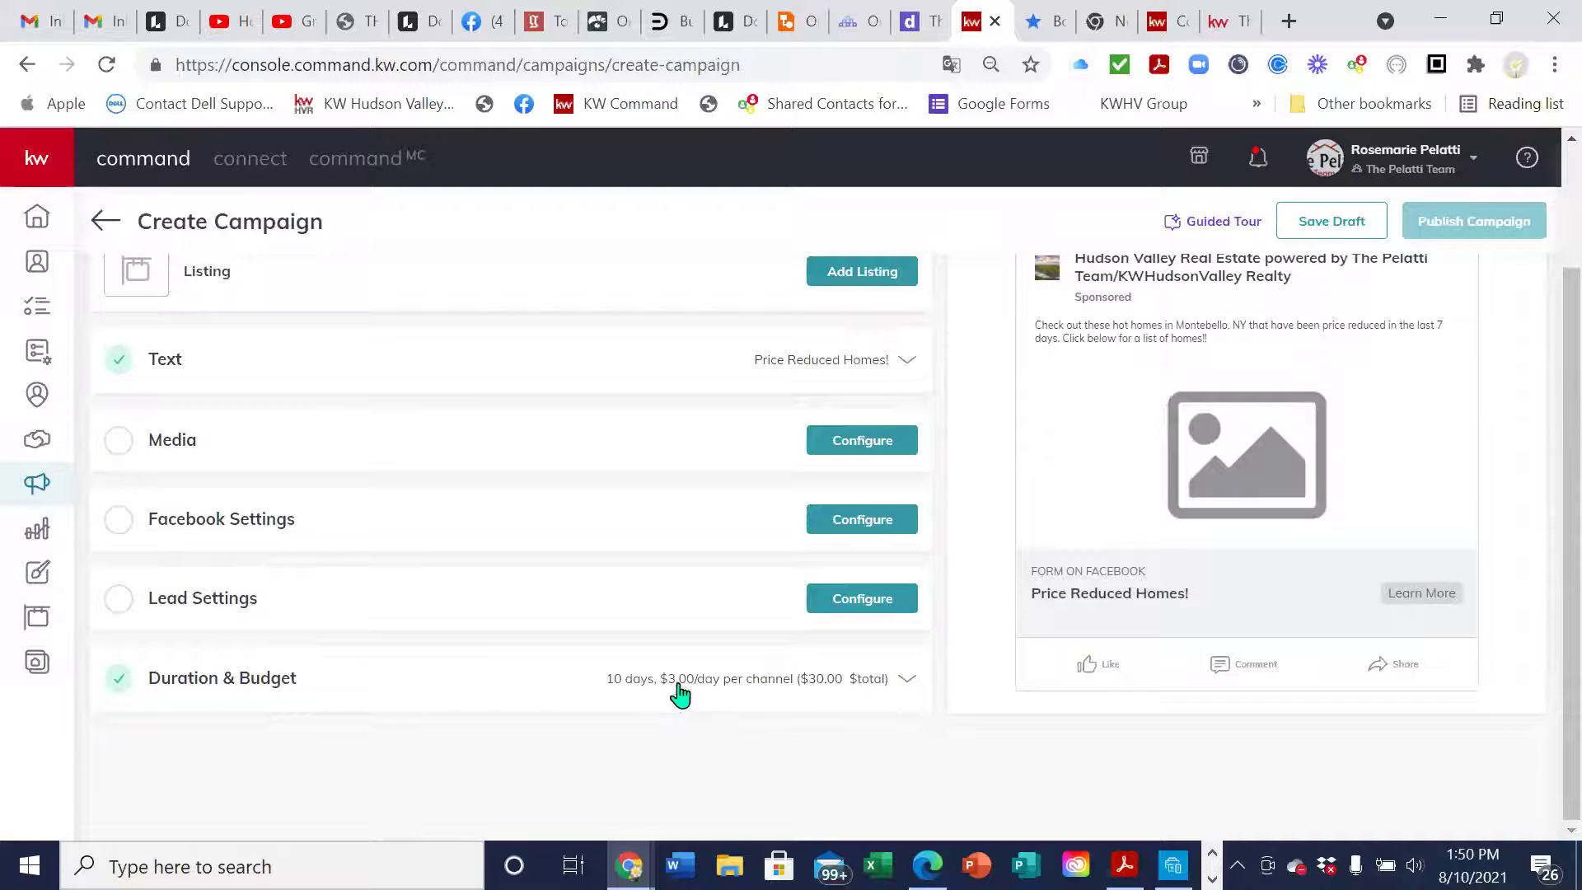
pyautogui.click(863, 564)
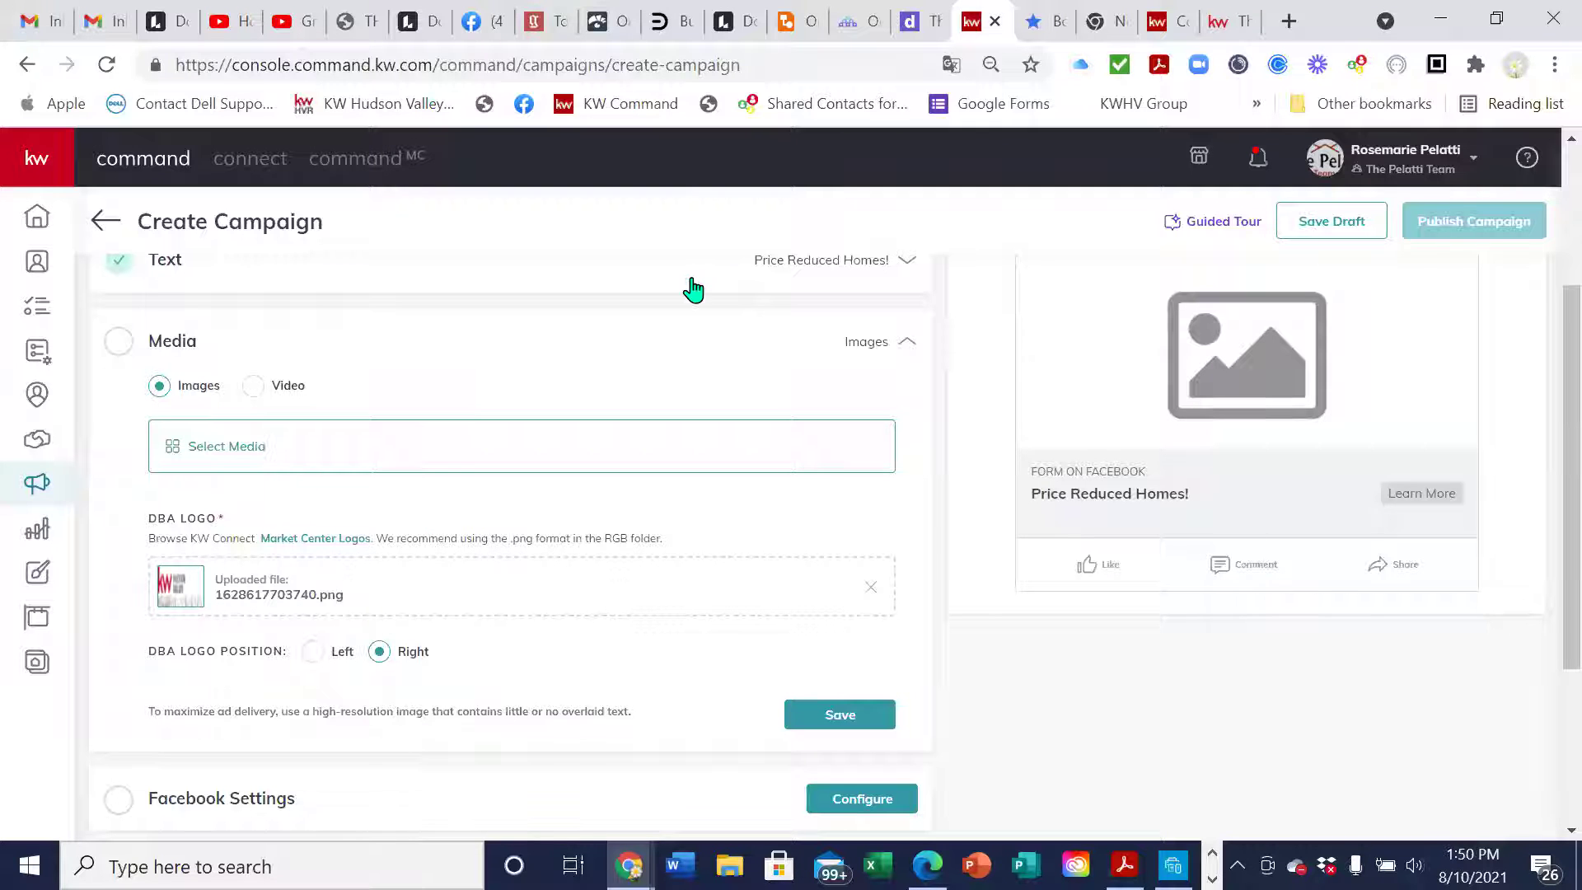
pyautogui.click(1228, 21)
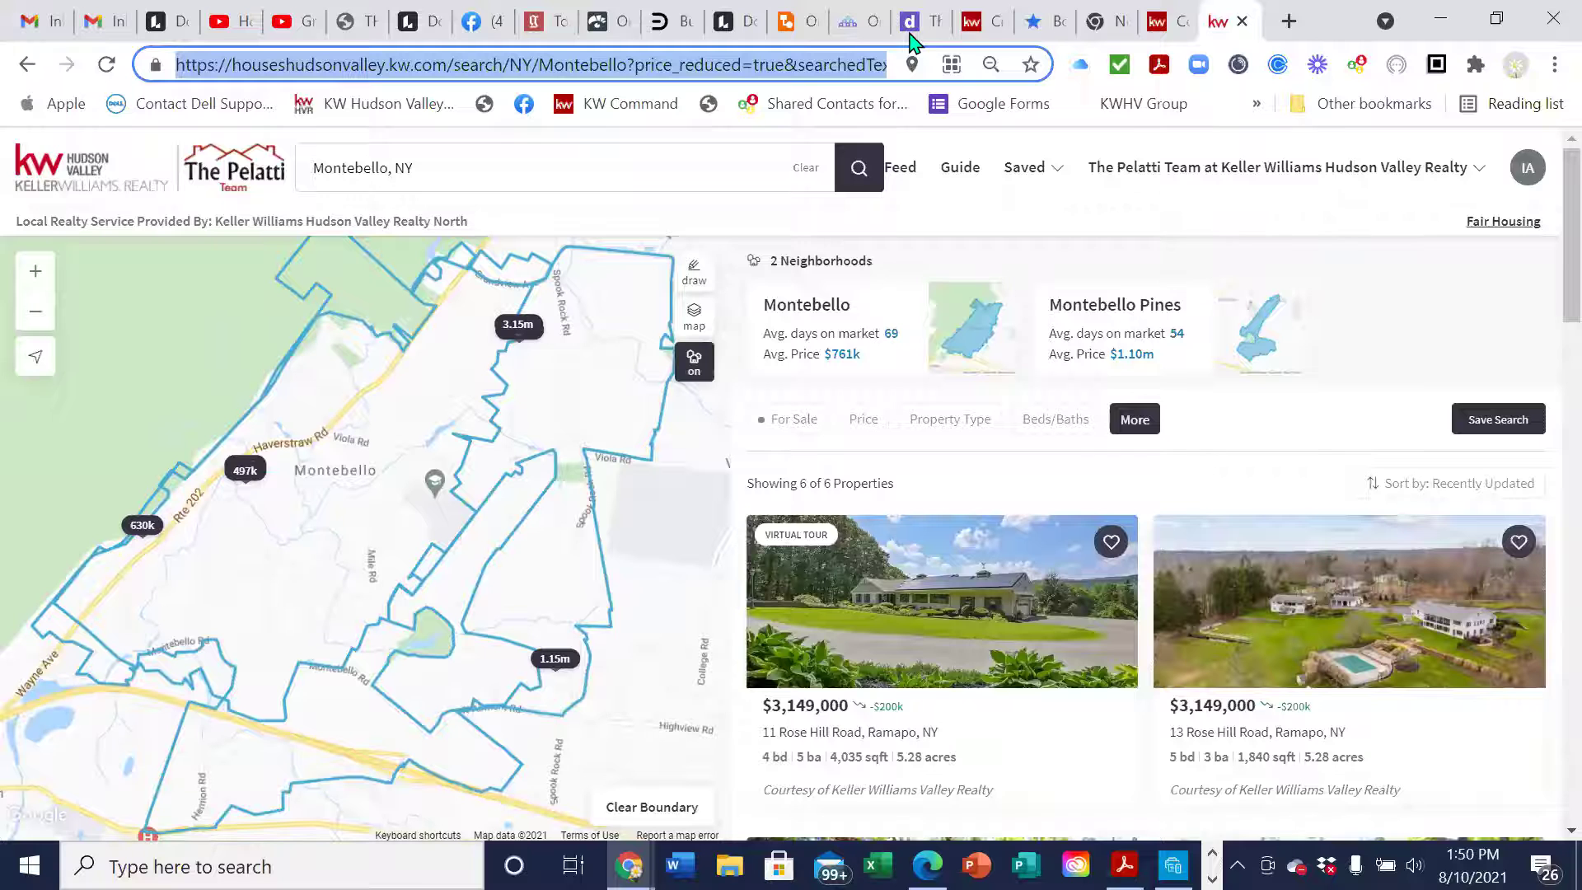
# - Capture a screenshot of the Montebello price-reduced map and open the capture gallery
pyautogui.scroll(-2, 791, 272)
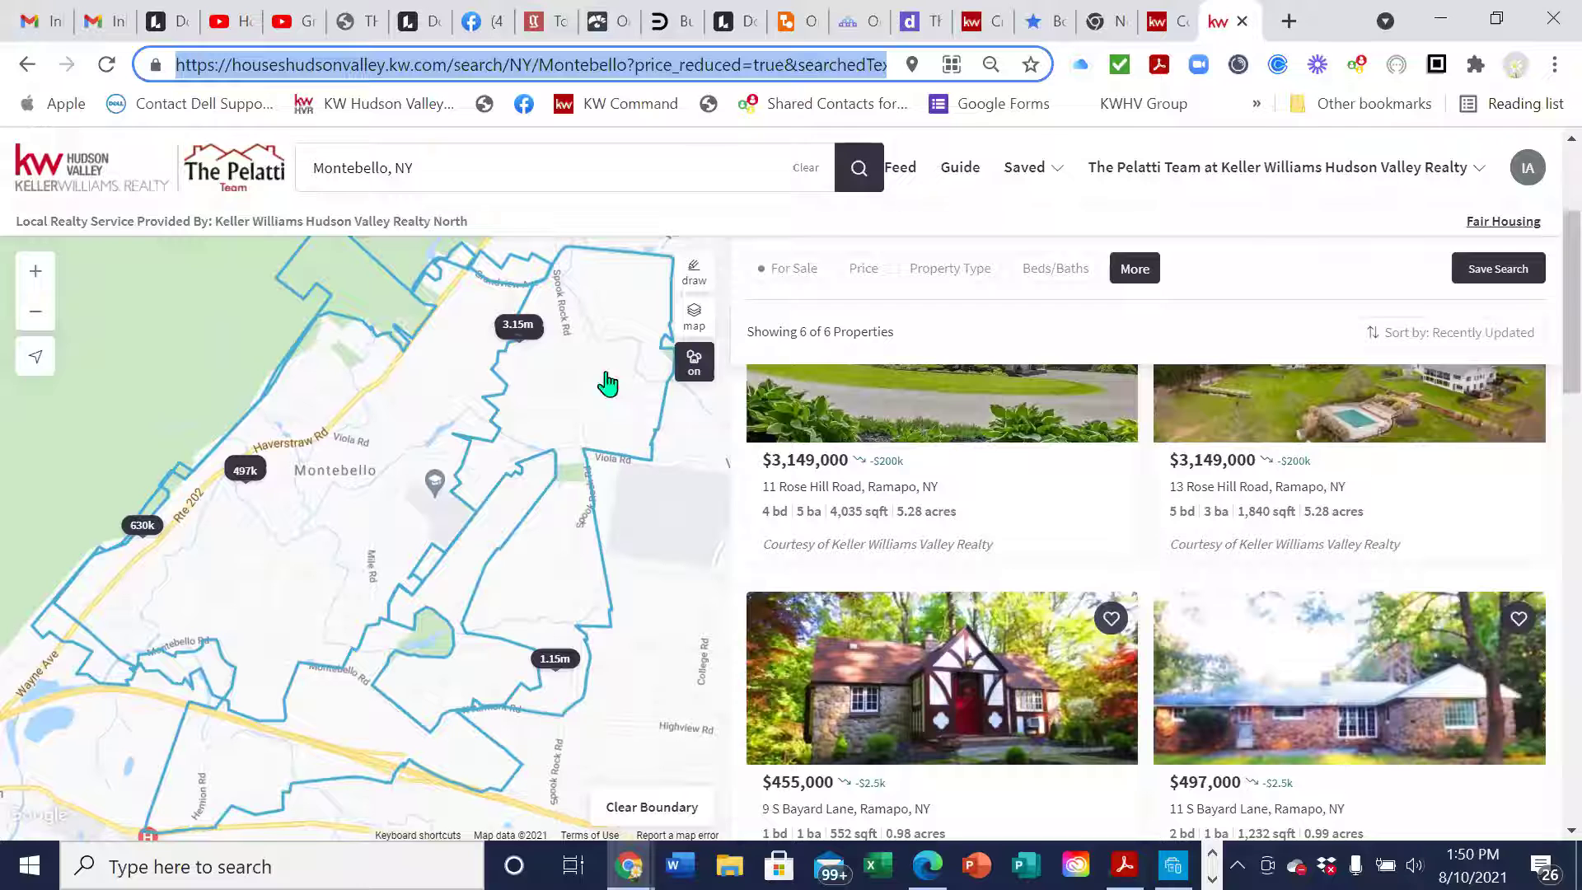
pyautogui.press('super+alt+Print')
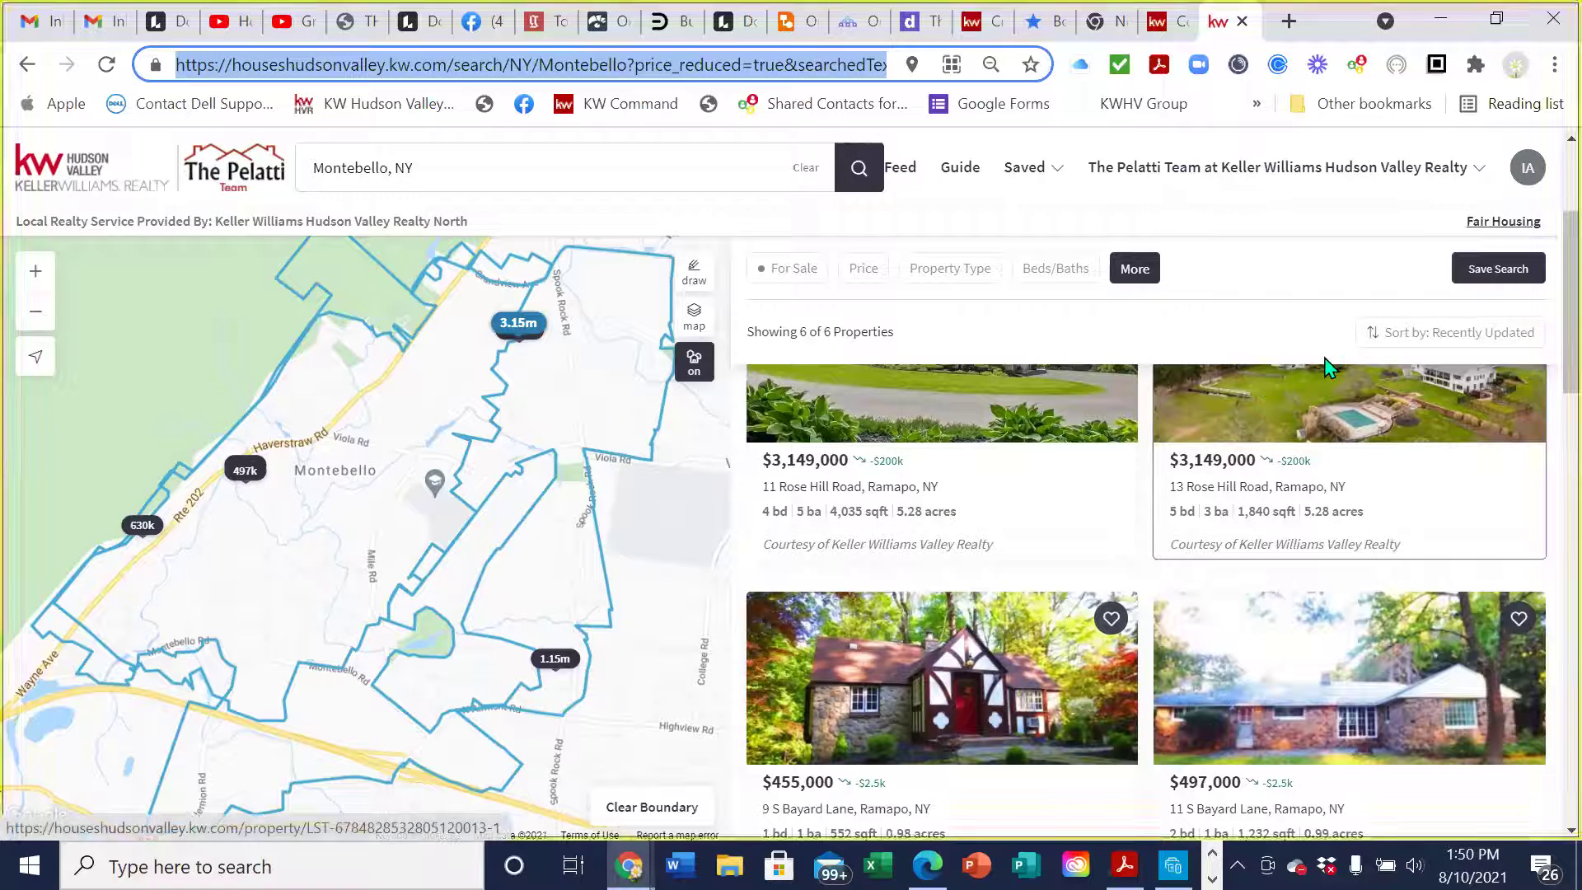
pyautogui.click(1397, 440)
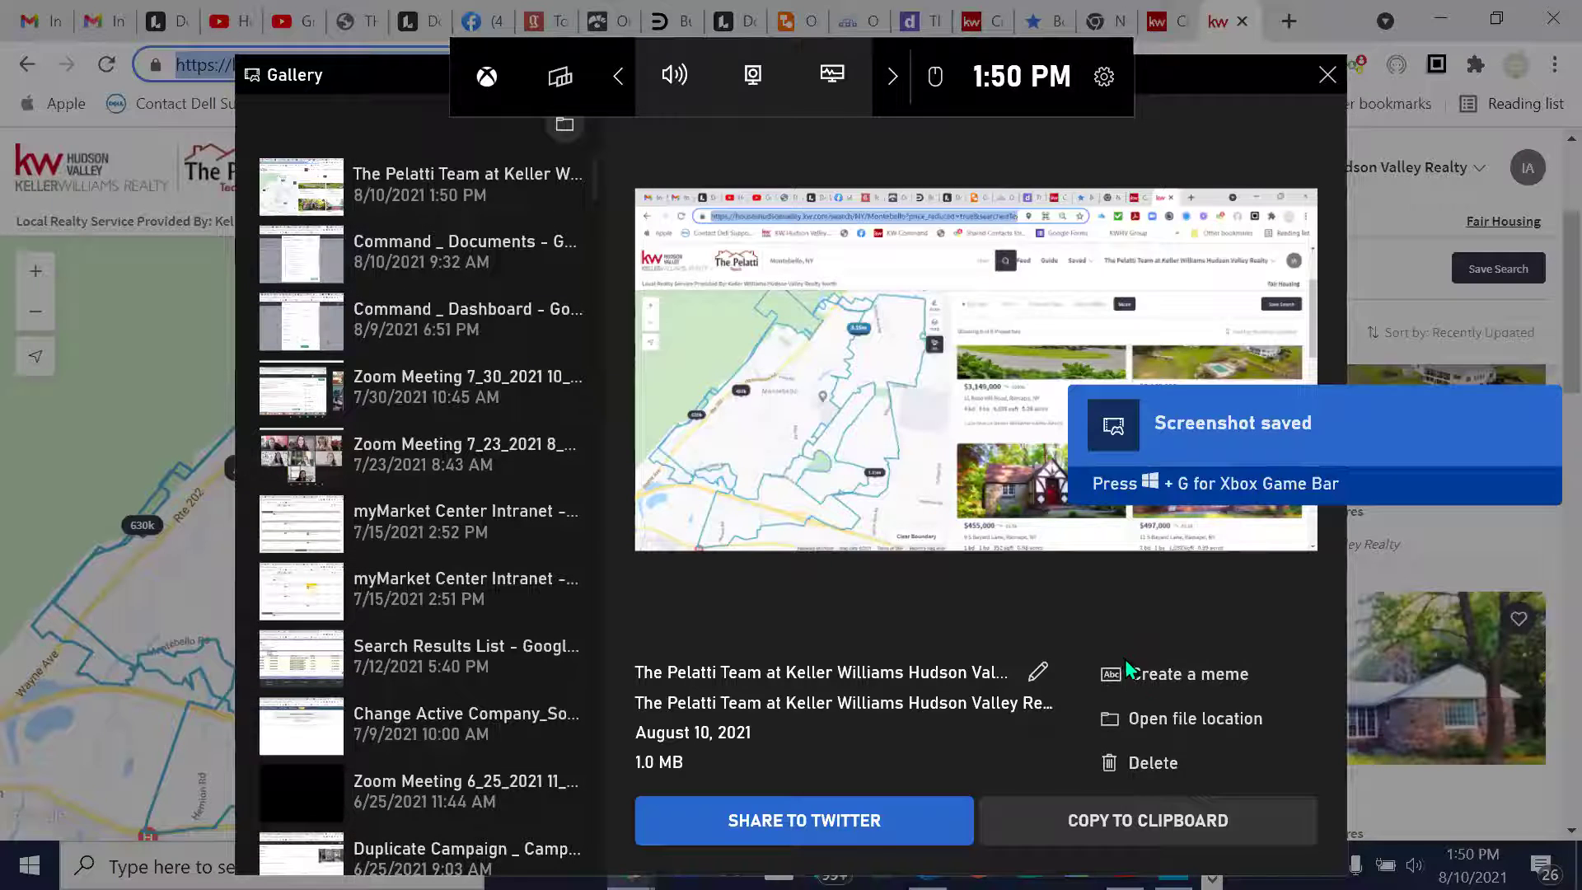
# - Open the new Montebello screenshot from the Captures folder in Photos
pyautogui.click(1140, 718)
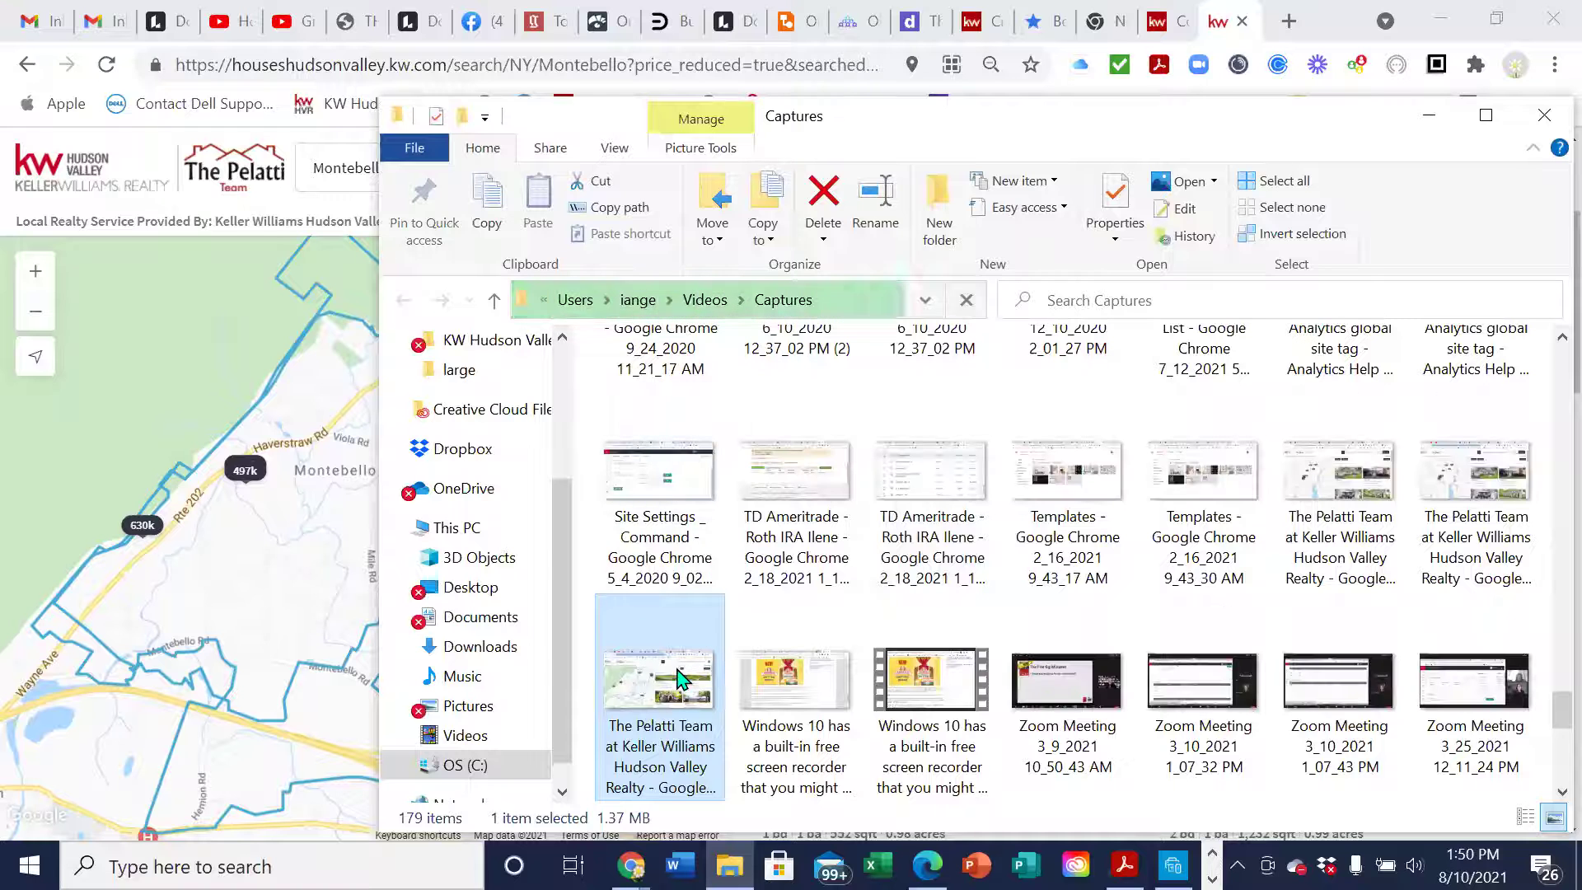
pyautogui.doubleClick(680, 678)
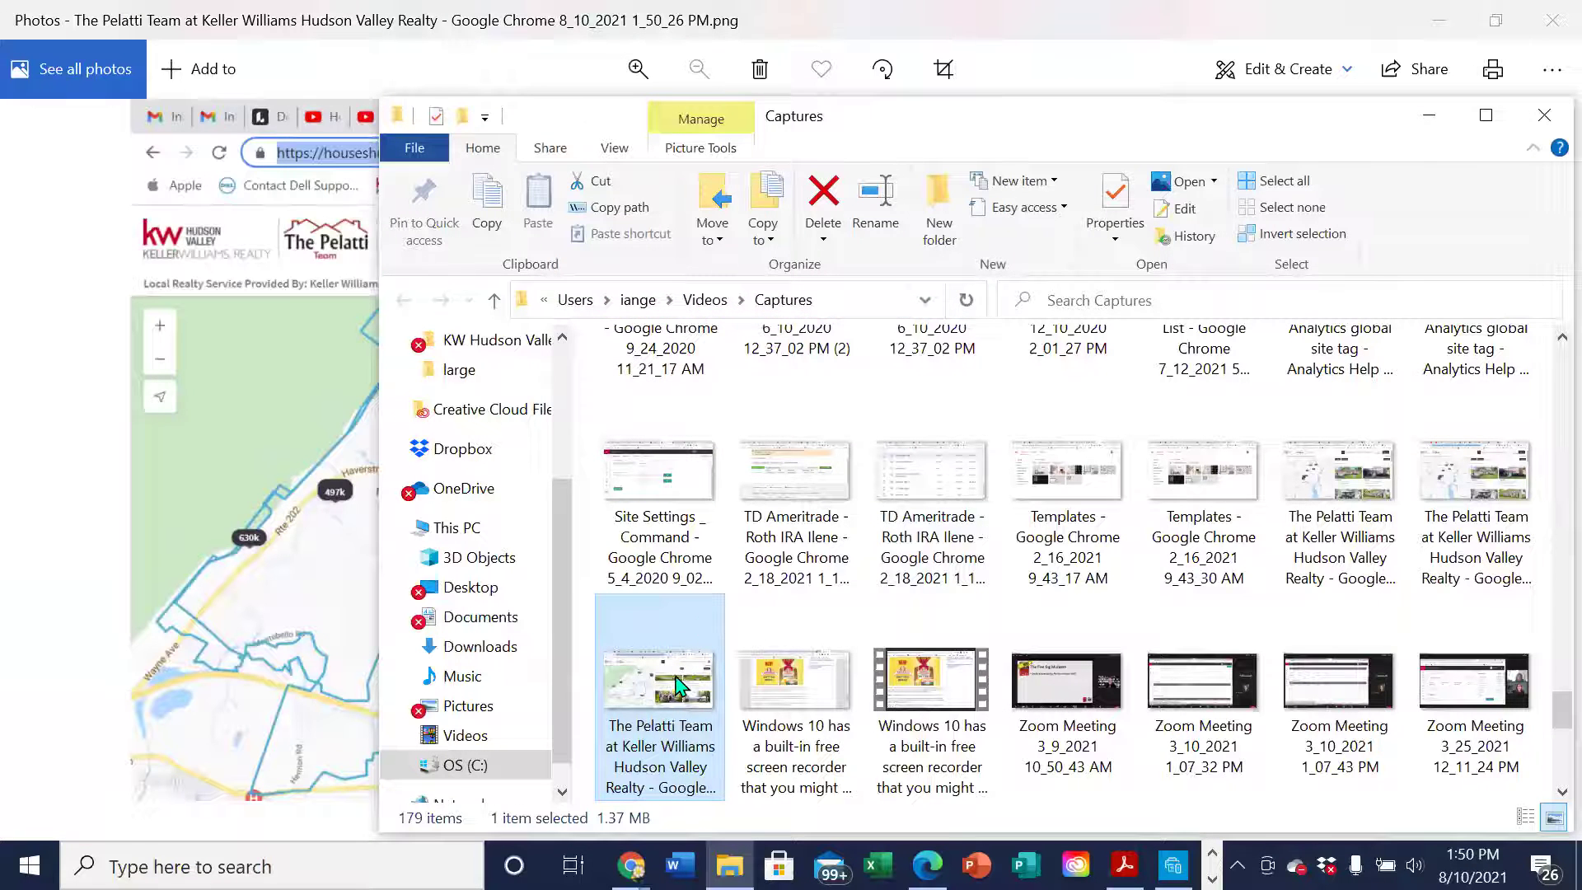
# - Crop the screenshot to just the Montebello boundary map and save it
pyautogui.click(1429, 115)
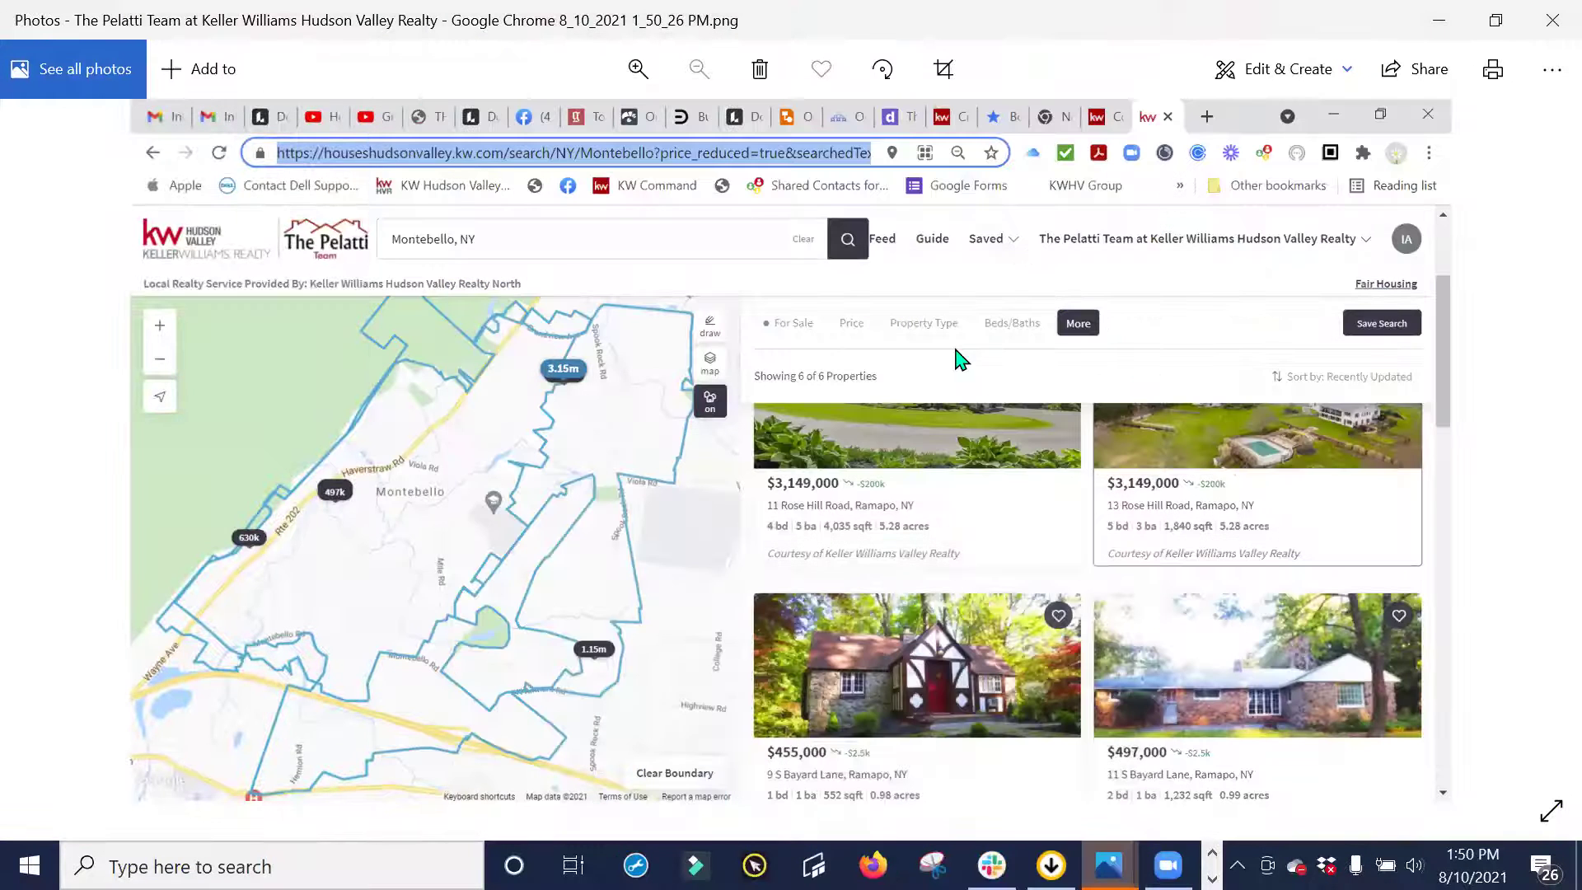
pyautogui.scroll(1, 1047, 363)
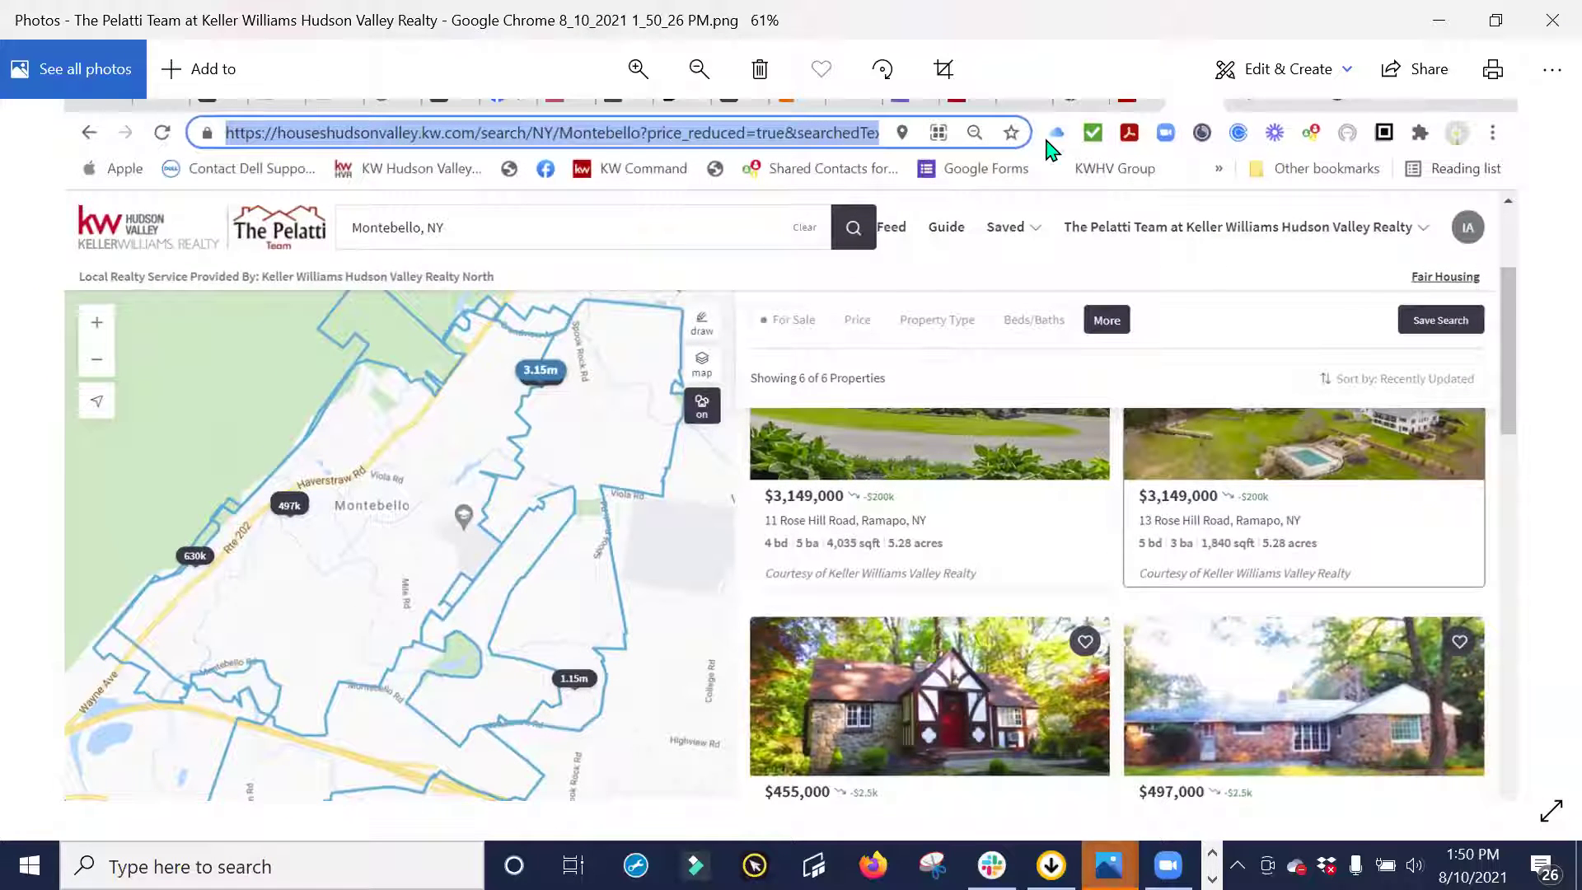
pyautogui.click(944, 68)
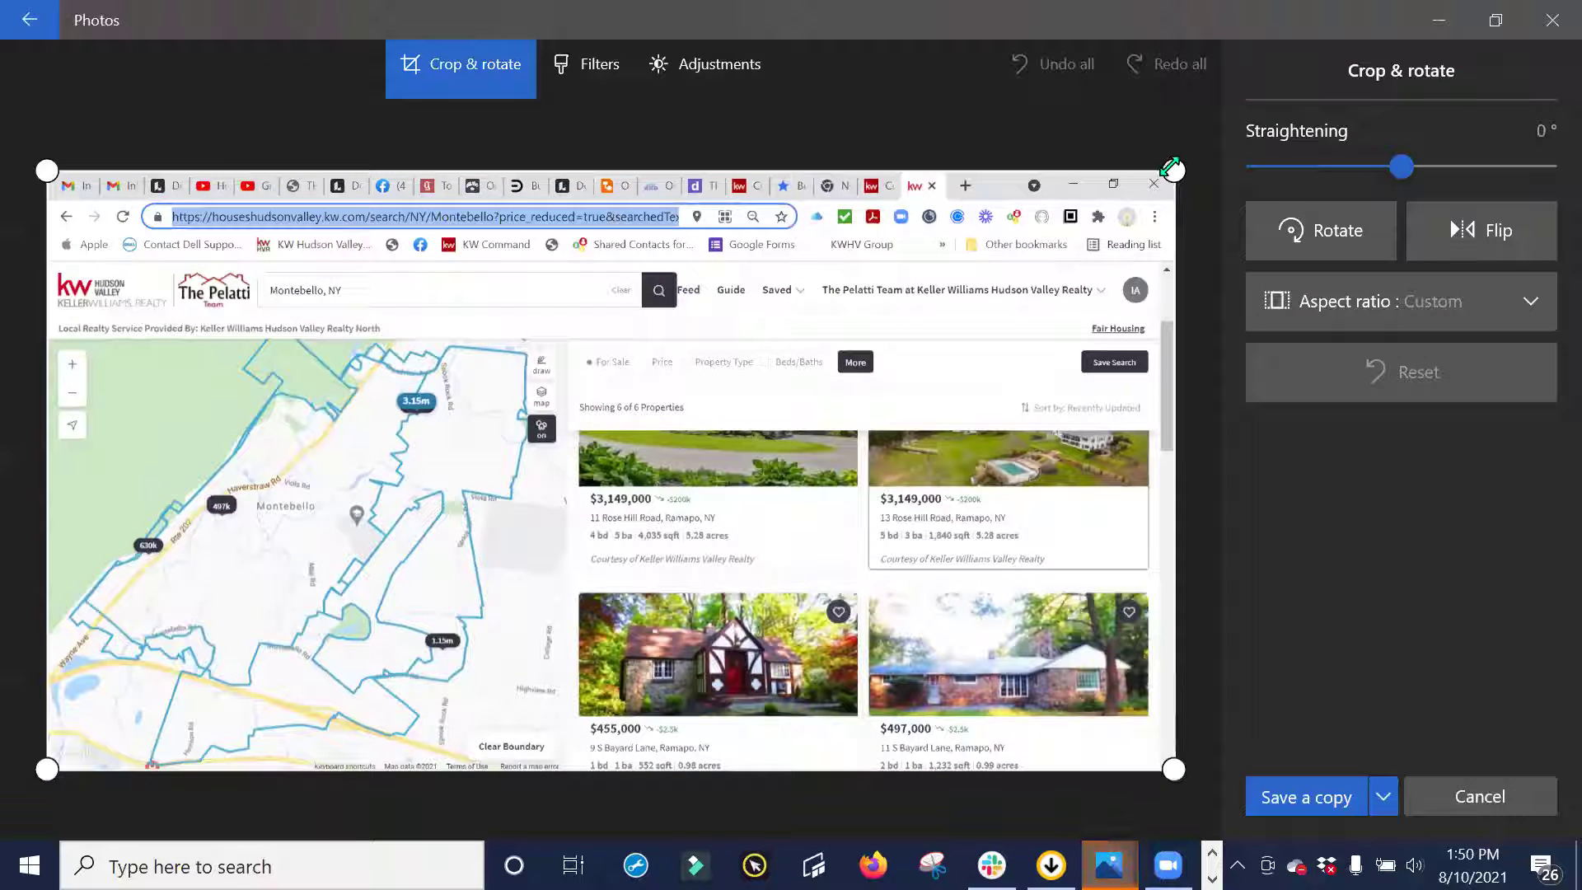
pyautogui.moveTo(1175, 169); pyautogui.dragTo(571, 328)
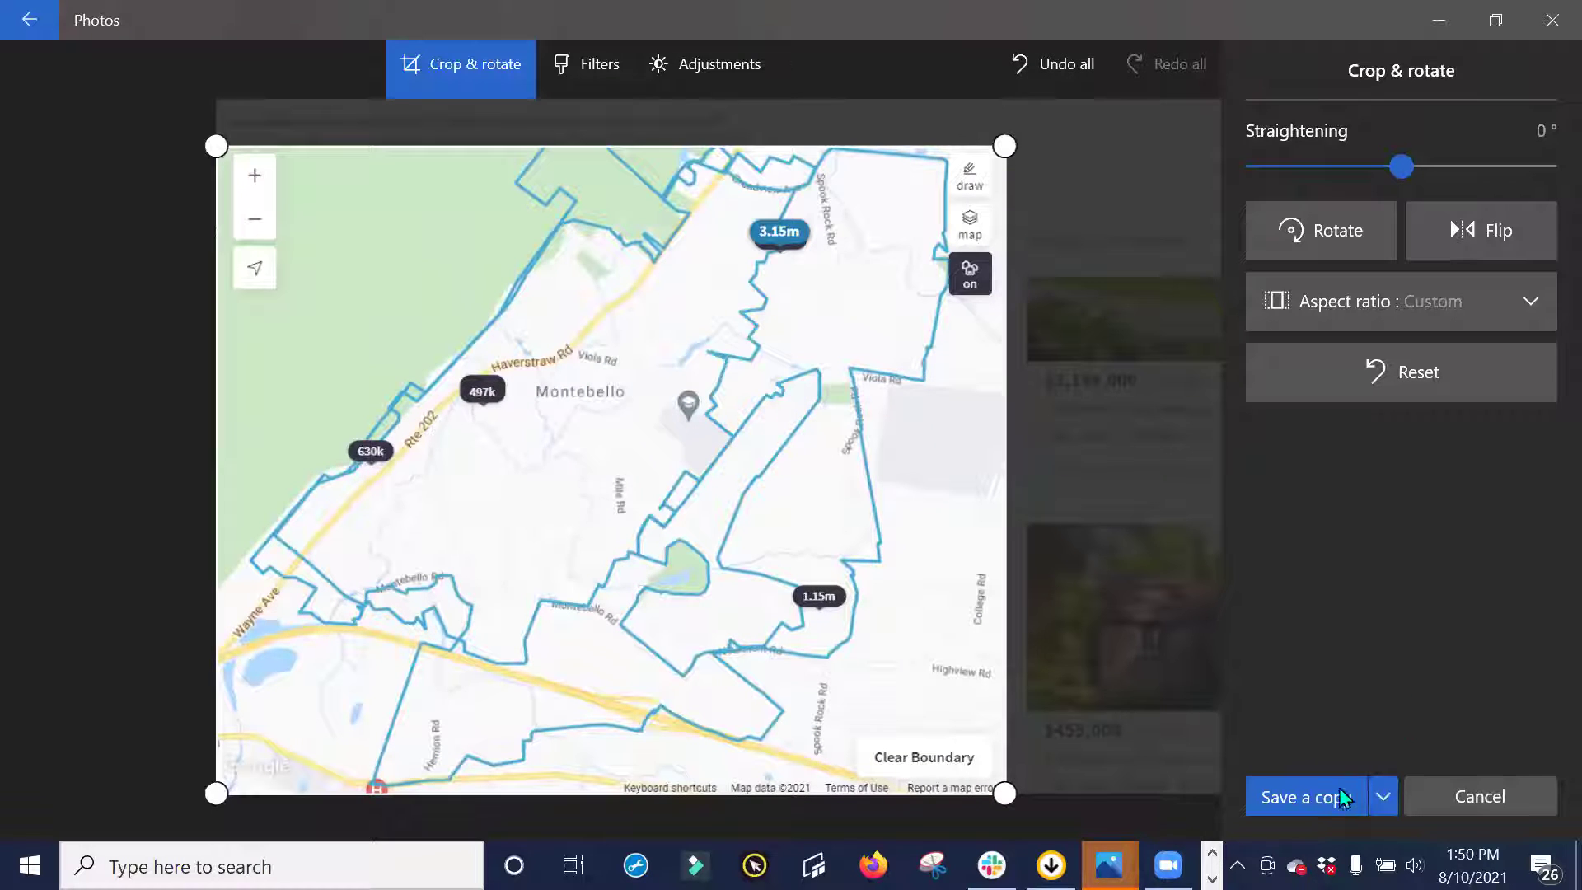
pyautogui.click(1383, 798)
pyautogui.click(1352, 746)
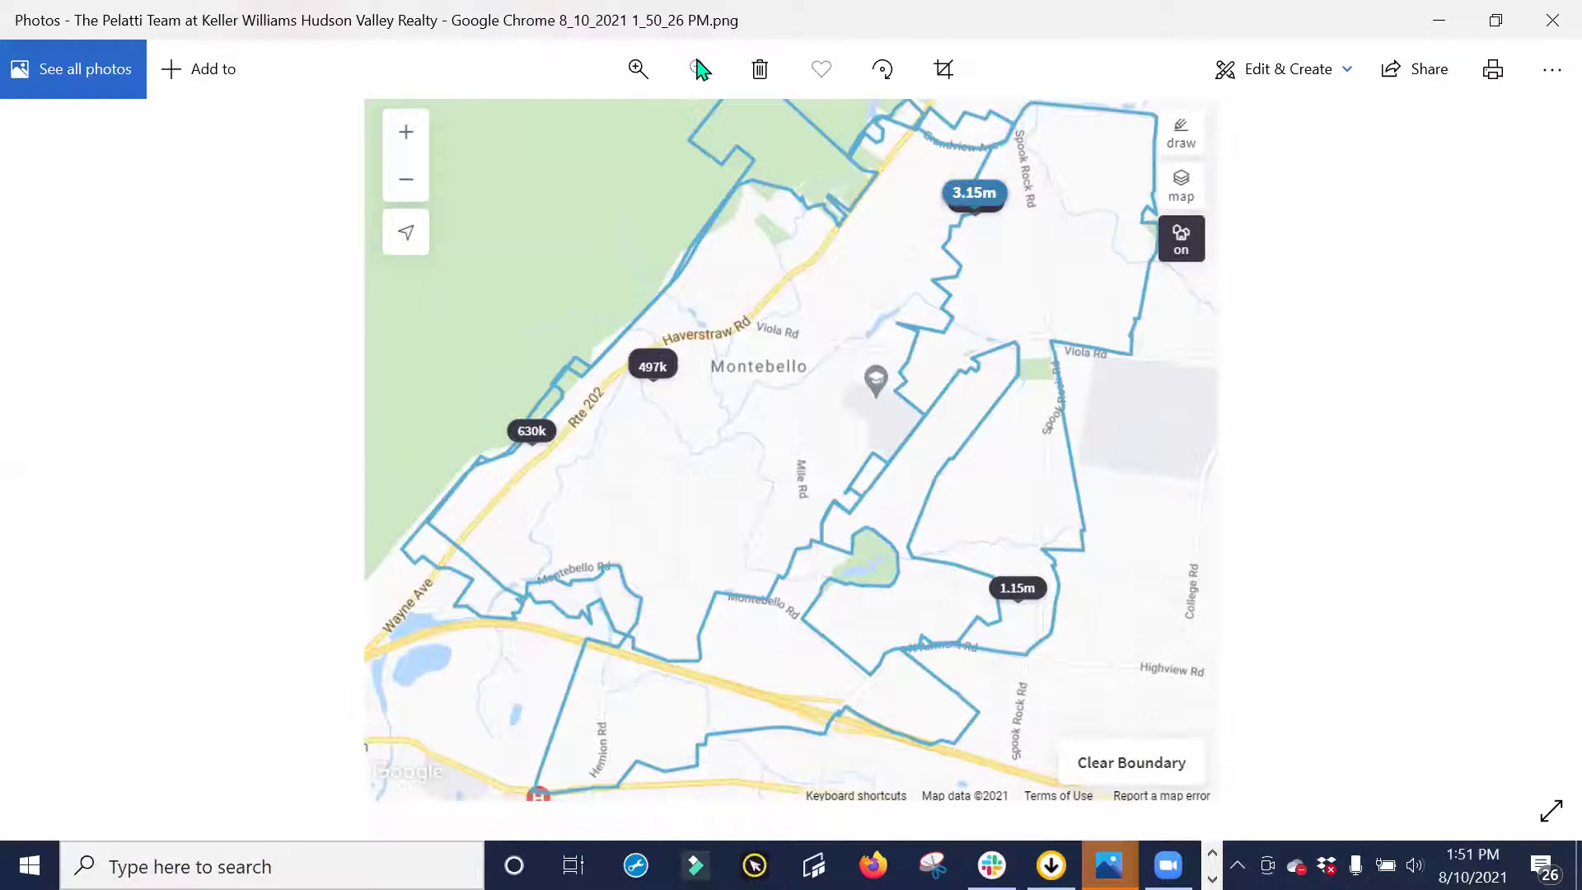
# - Save a copy of the cropped map as 'Montebello' PNG in Downloads
pyautogui.click(1552, 69)
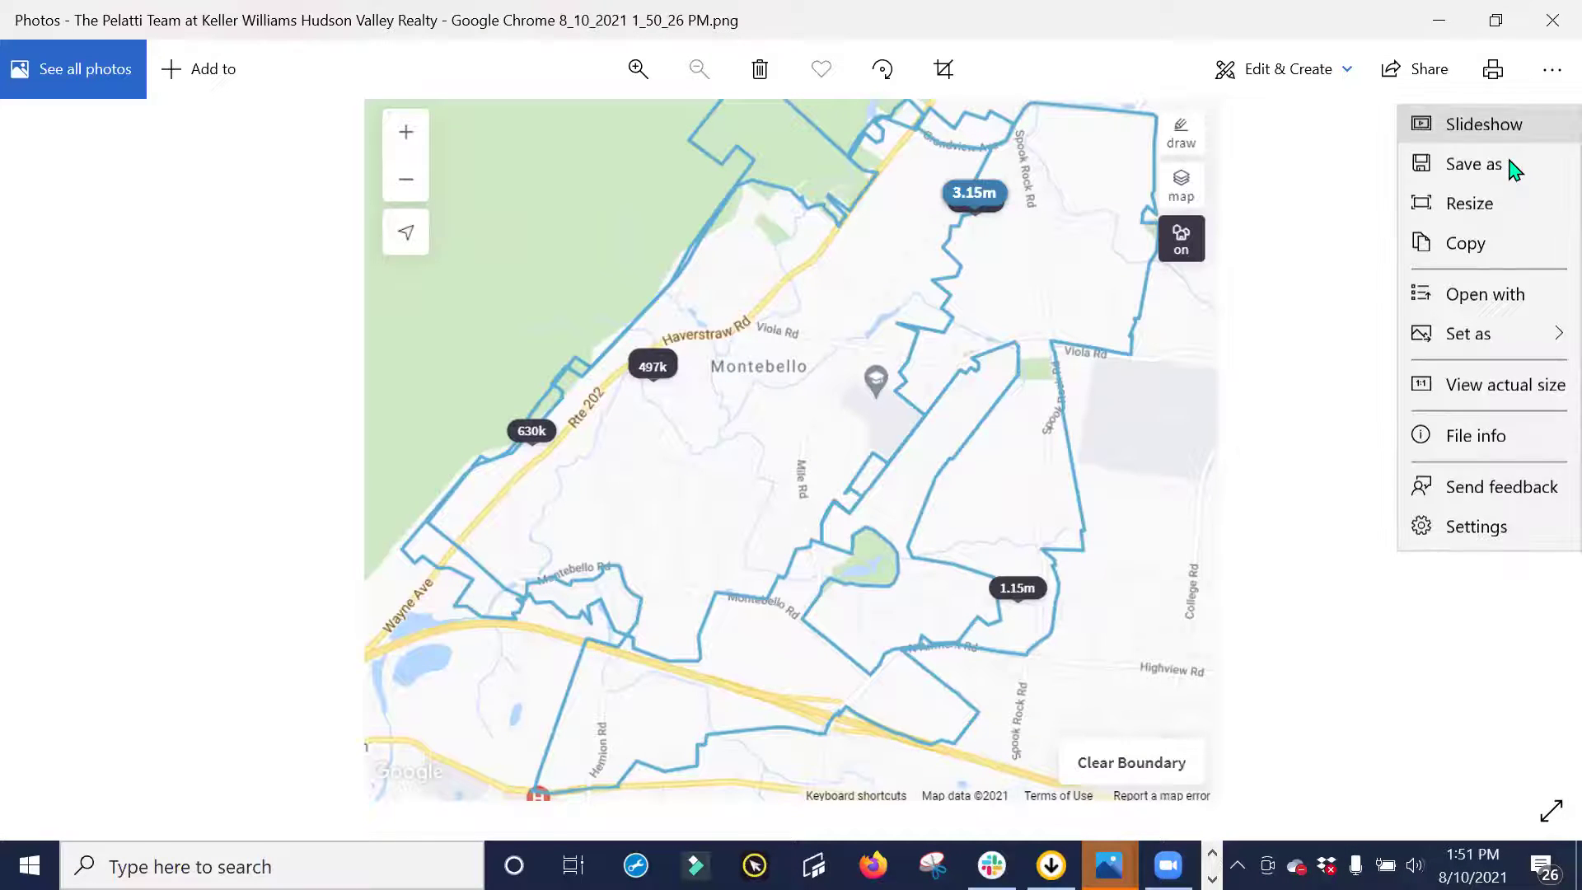
pyautogui.click(1505, 169)
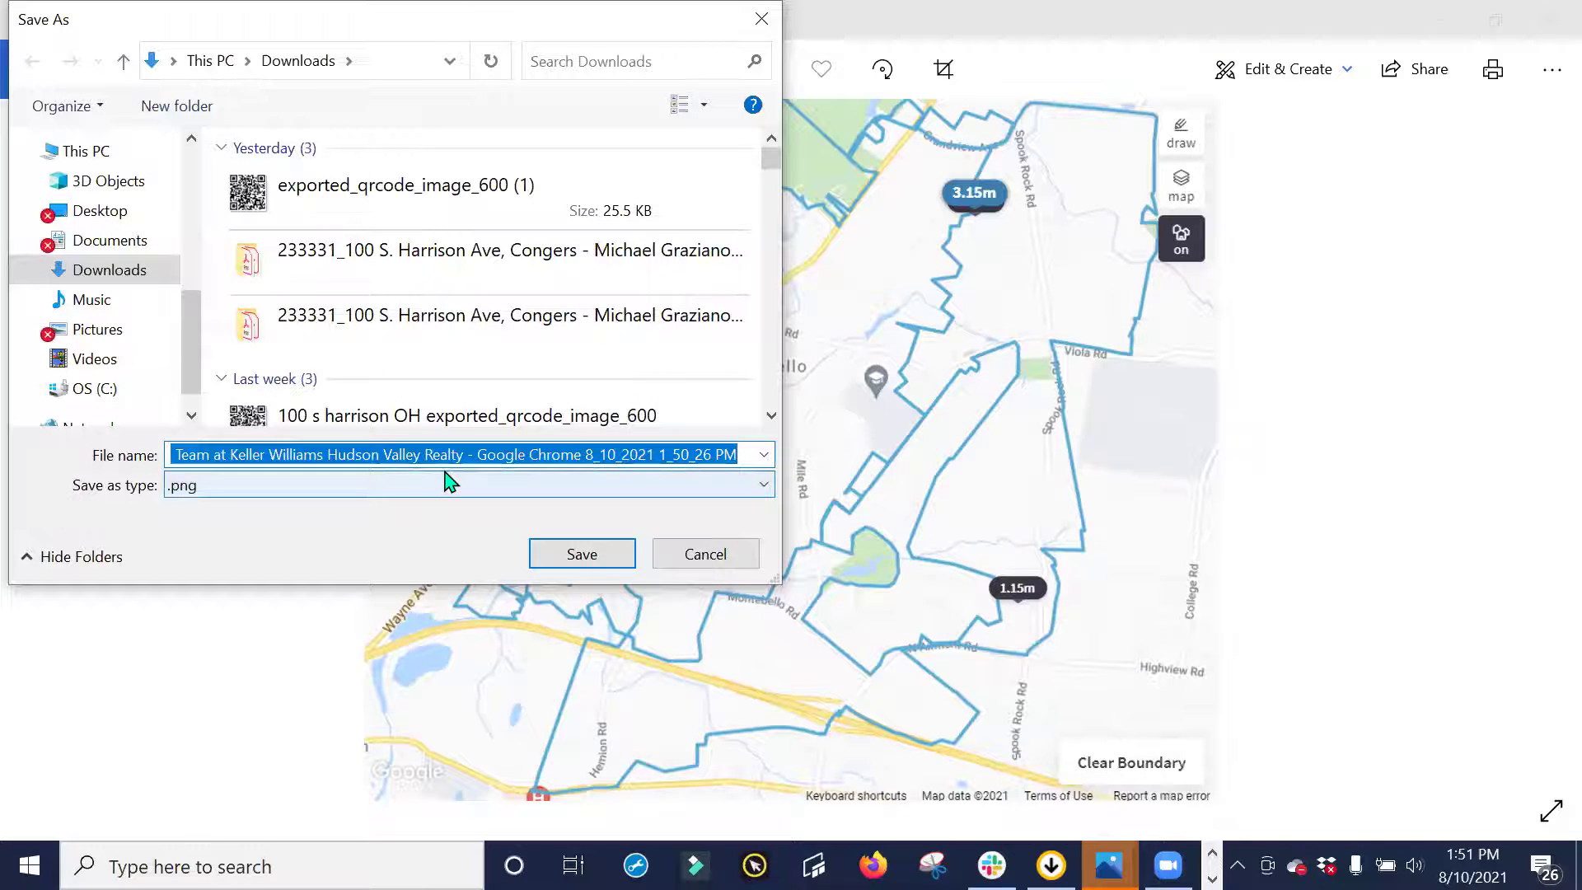
pyautogui.write('Montebell')
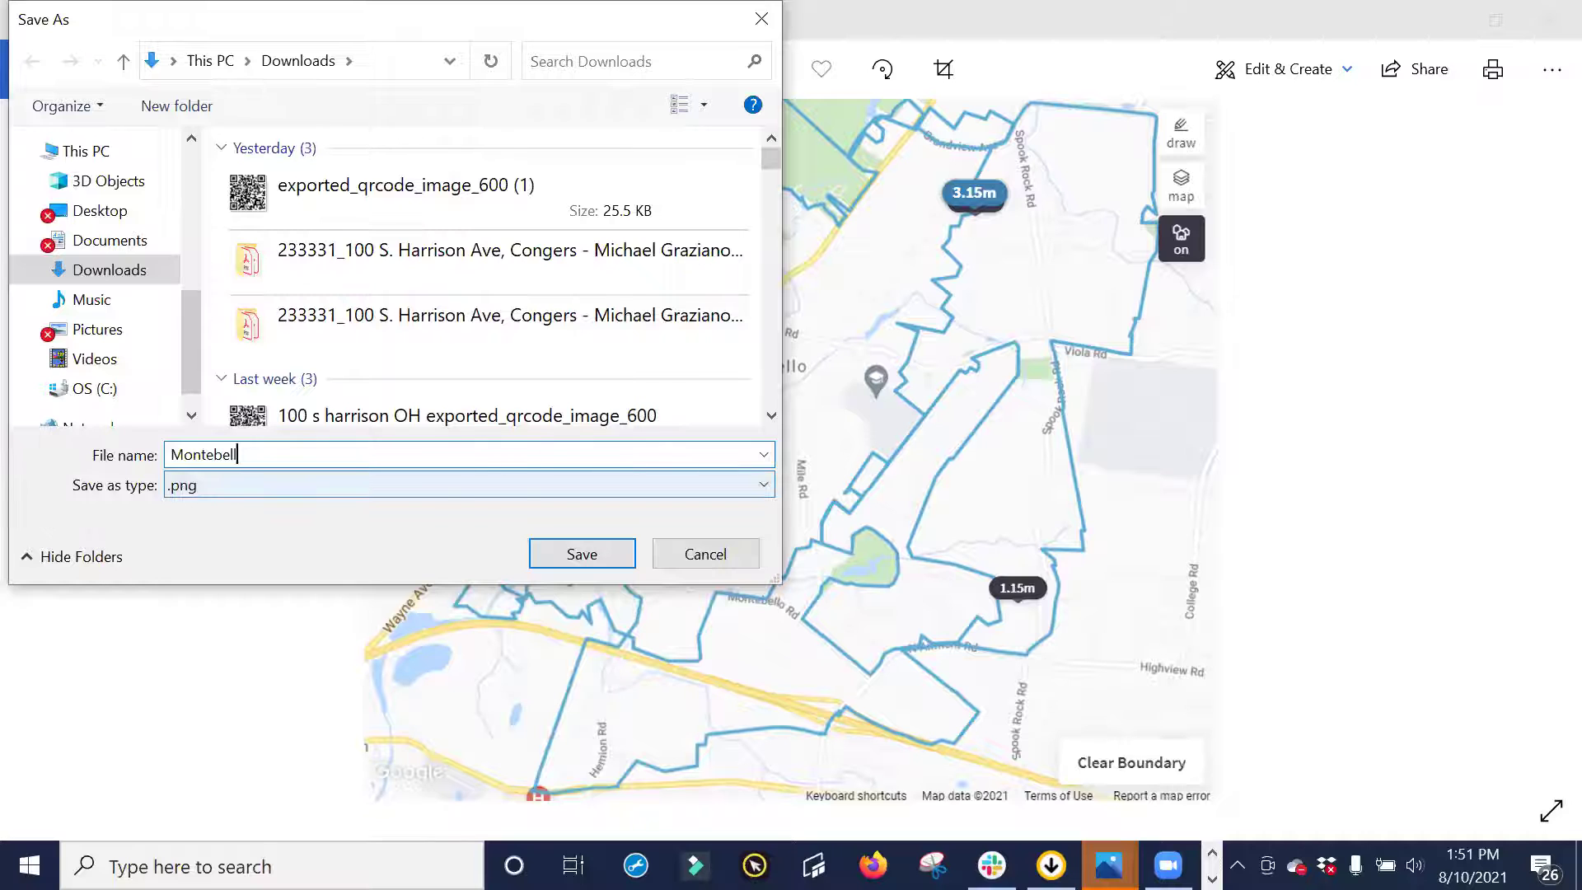
pyautogui.write('o')
pyautogui.press('Return')
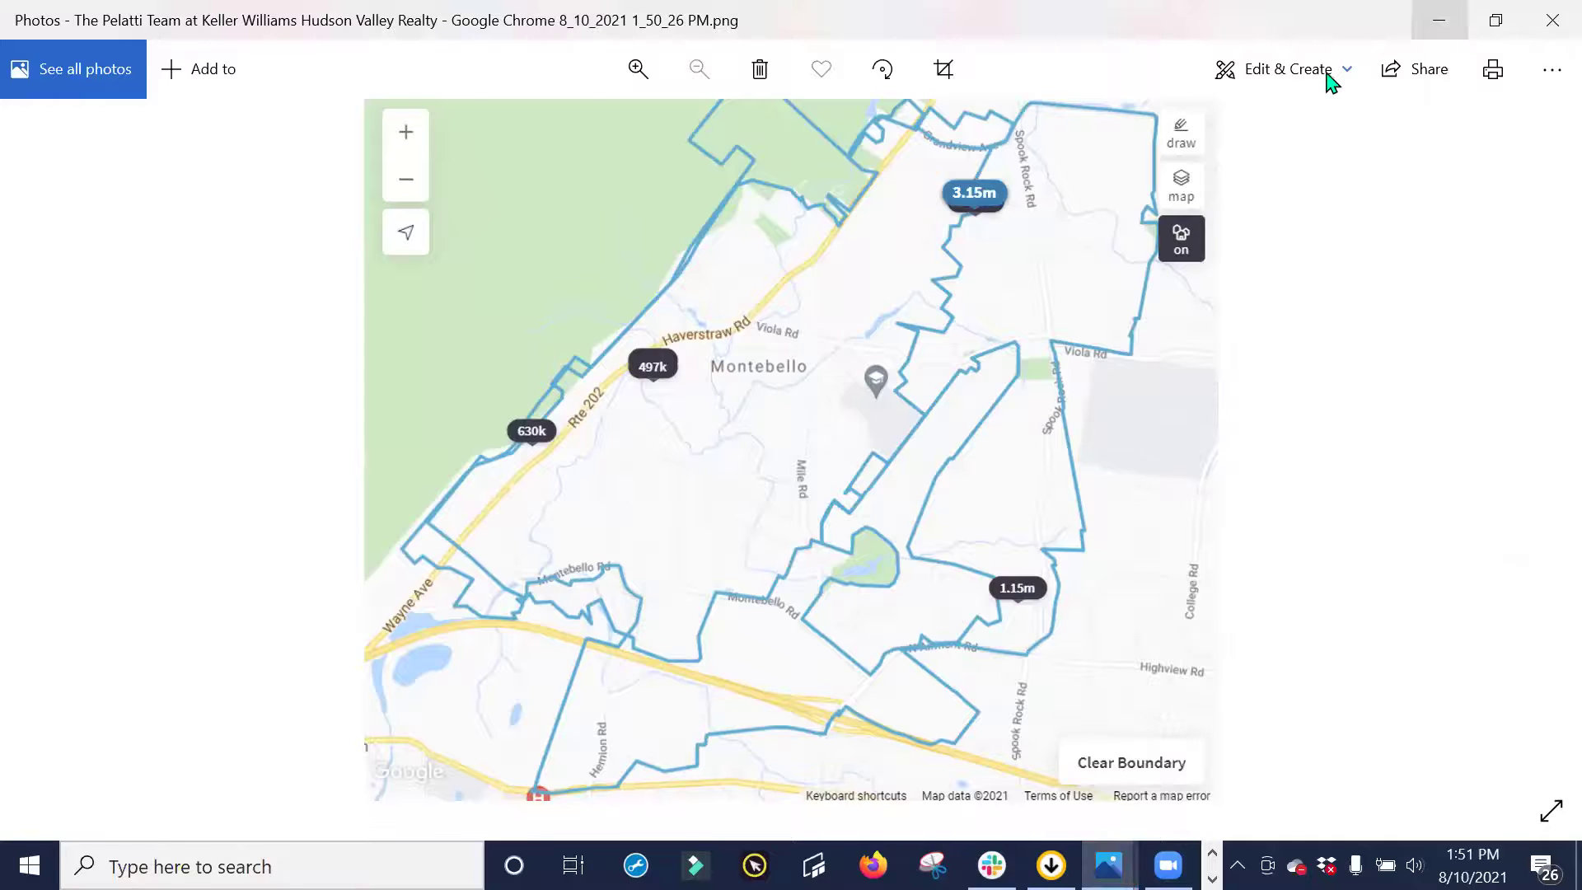
pyautogui.click(1439, 20)
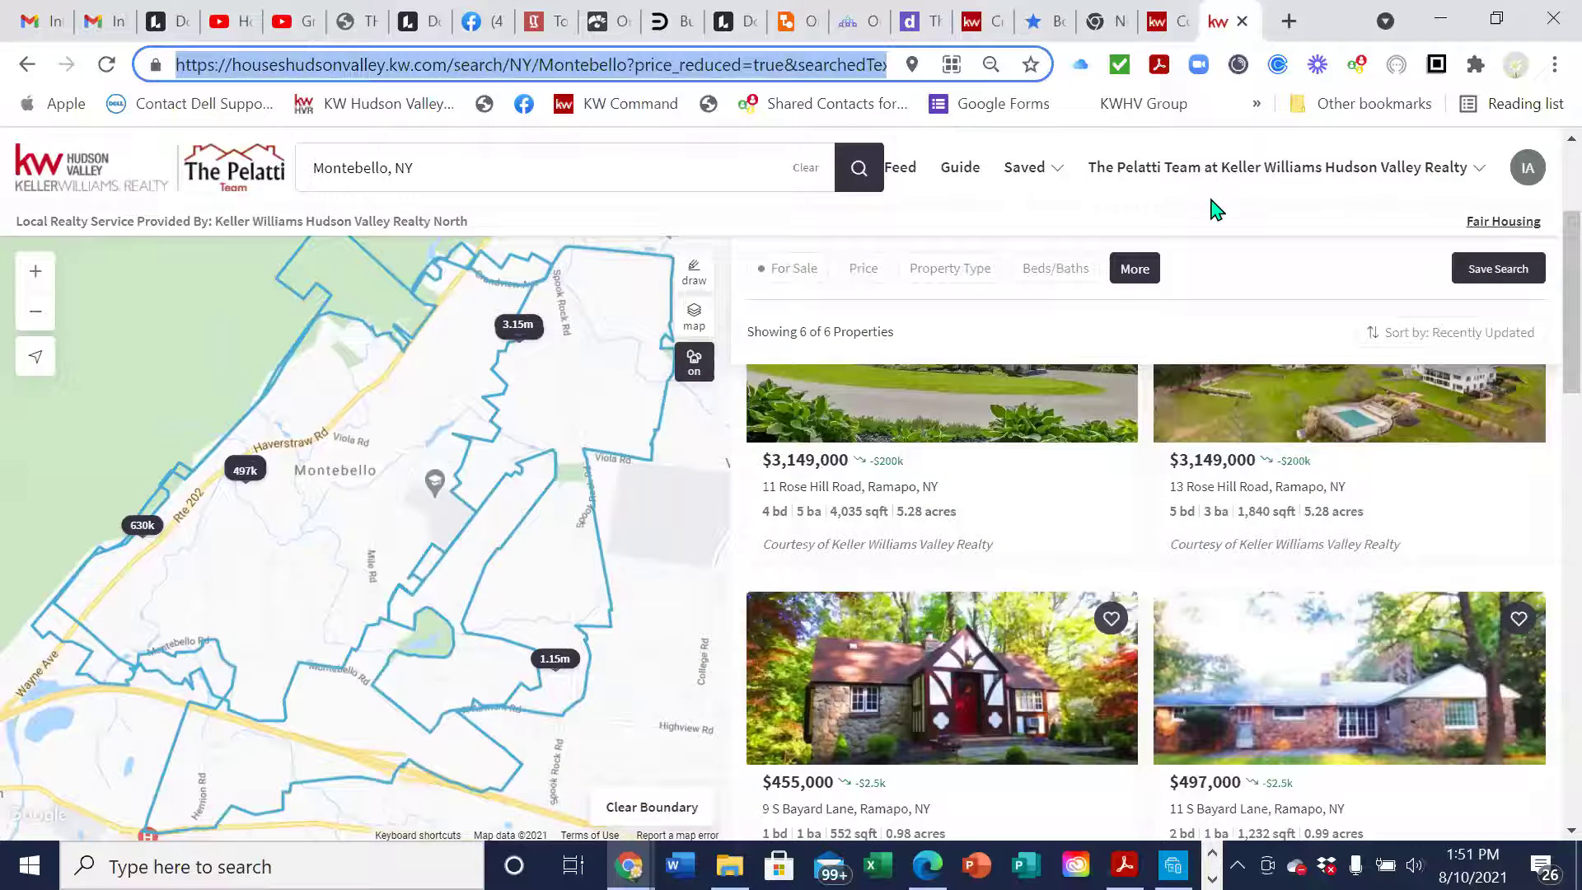
# - Upload the Montebello map image file as the campaign's ad media
pyautogui.click(1160, 33)
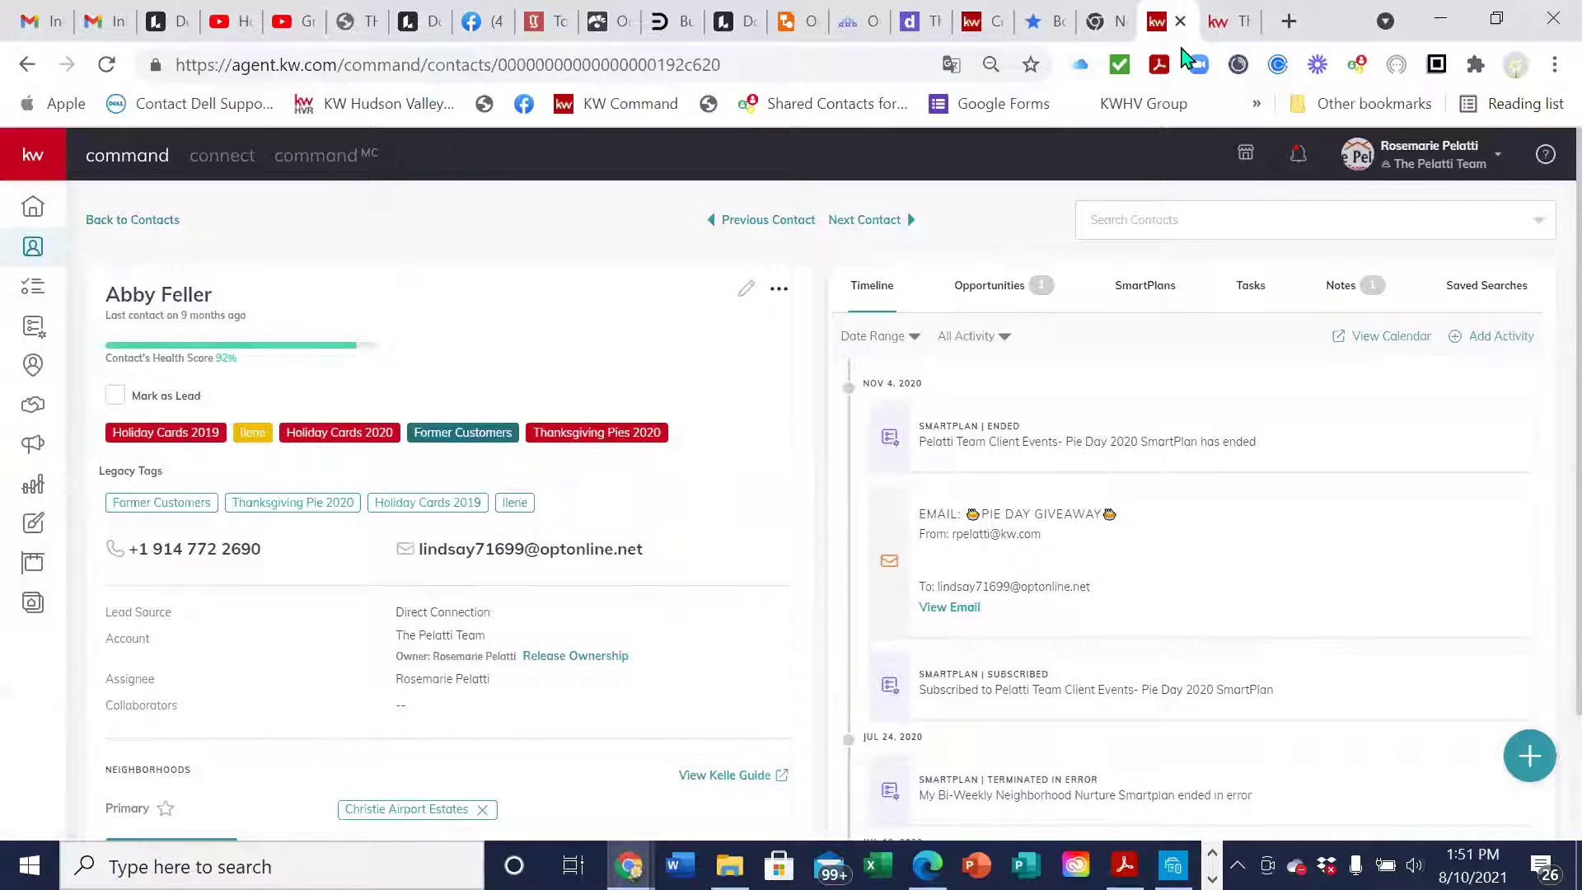
pyautogui.hotkey('ctrl', 'shift', 'Tab')
pyautogui.hotkey('ctrl', 'shift', 'Tab')
pyautogui.hotkey('ctrl', 'shift', 'Tab')
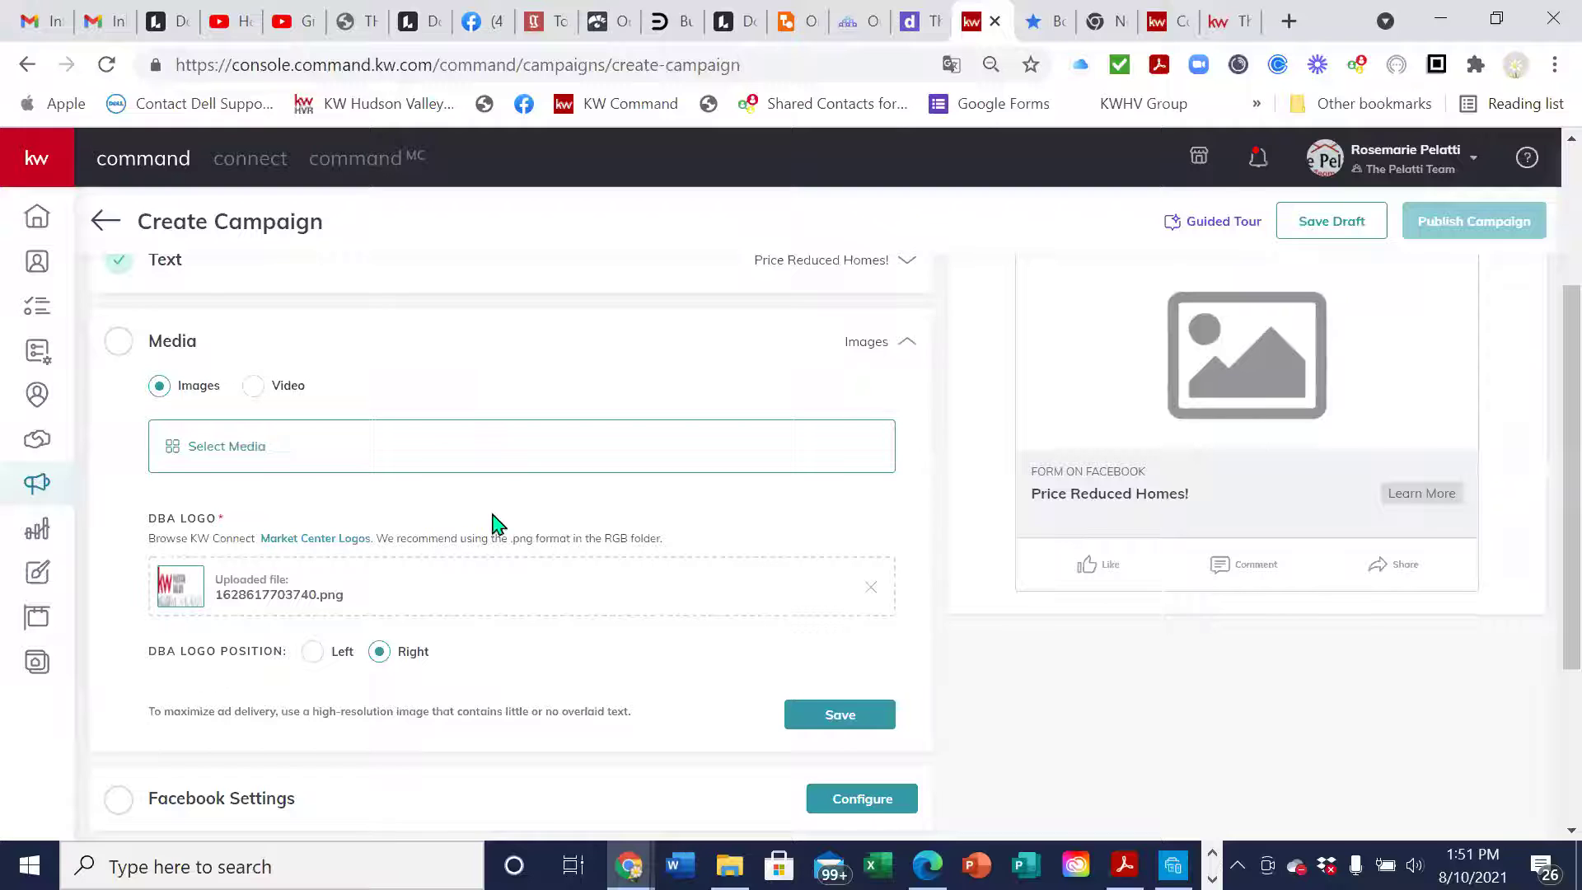
pyautogui.click(247, 449)
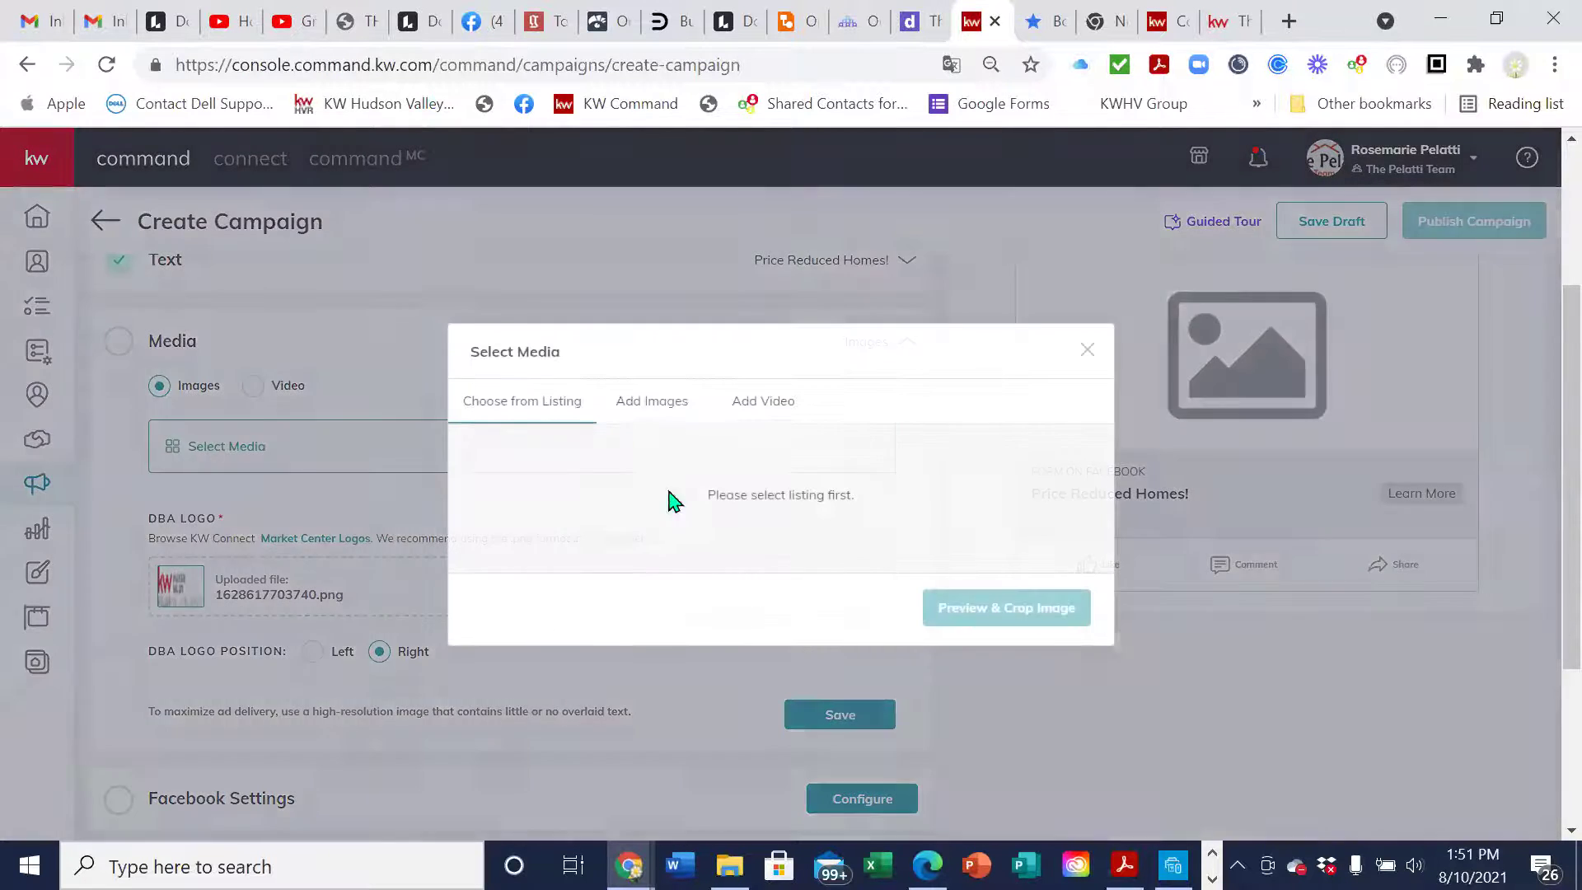
pyautogui.click(666, 404)
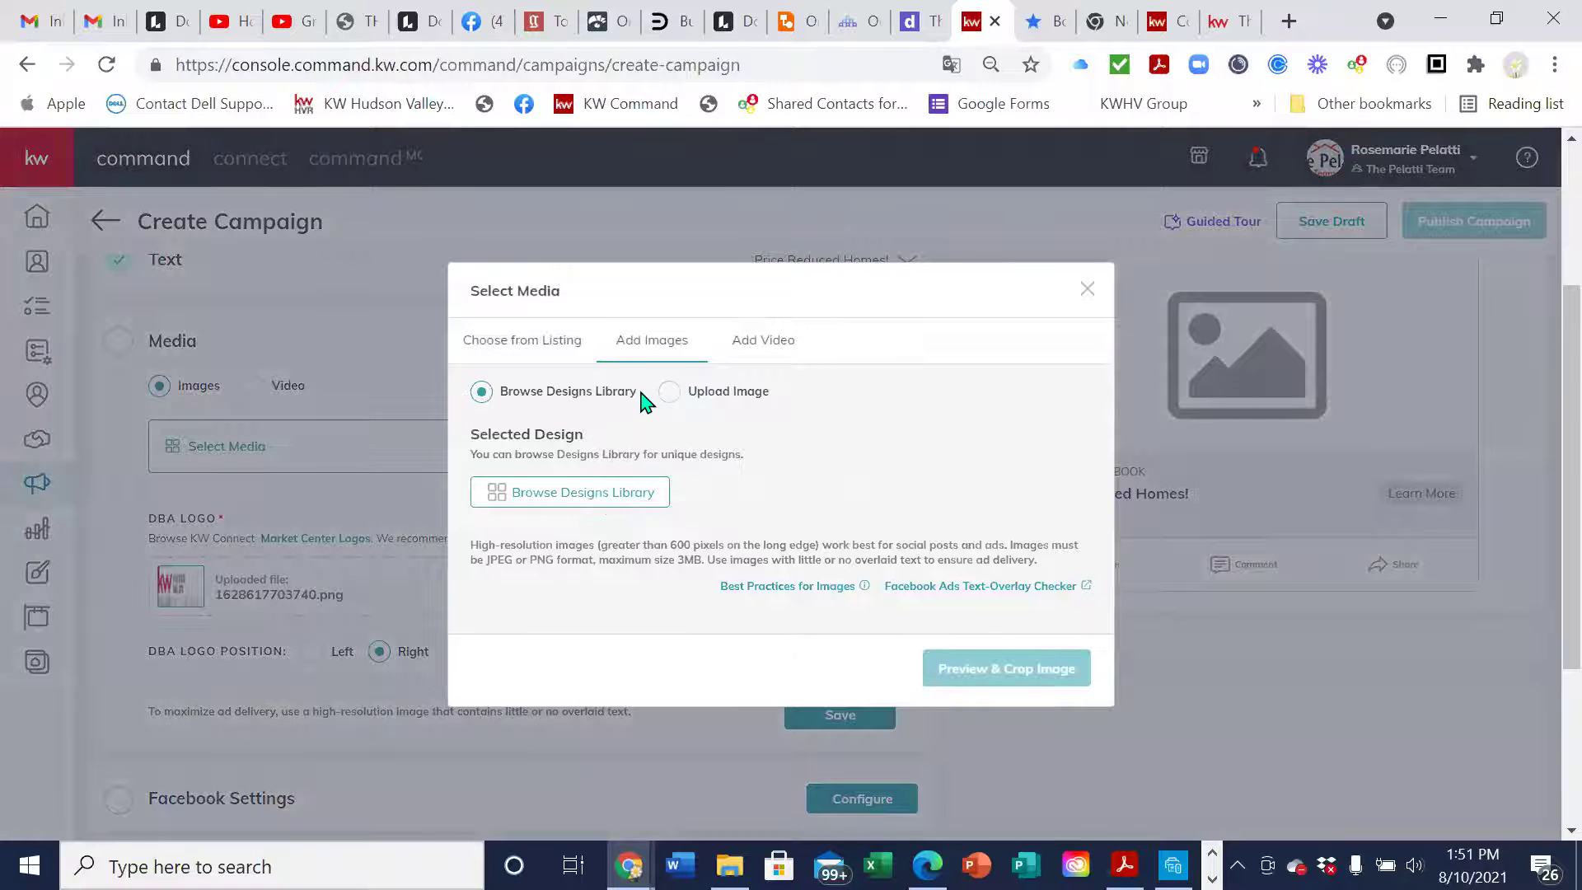
pyautogui.click(730, 392)
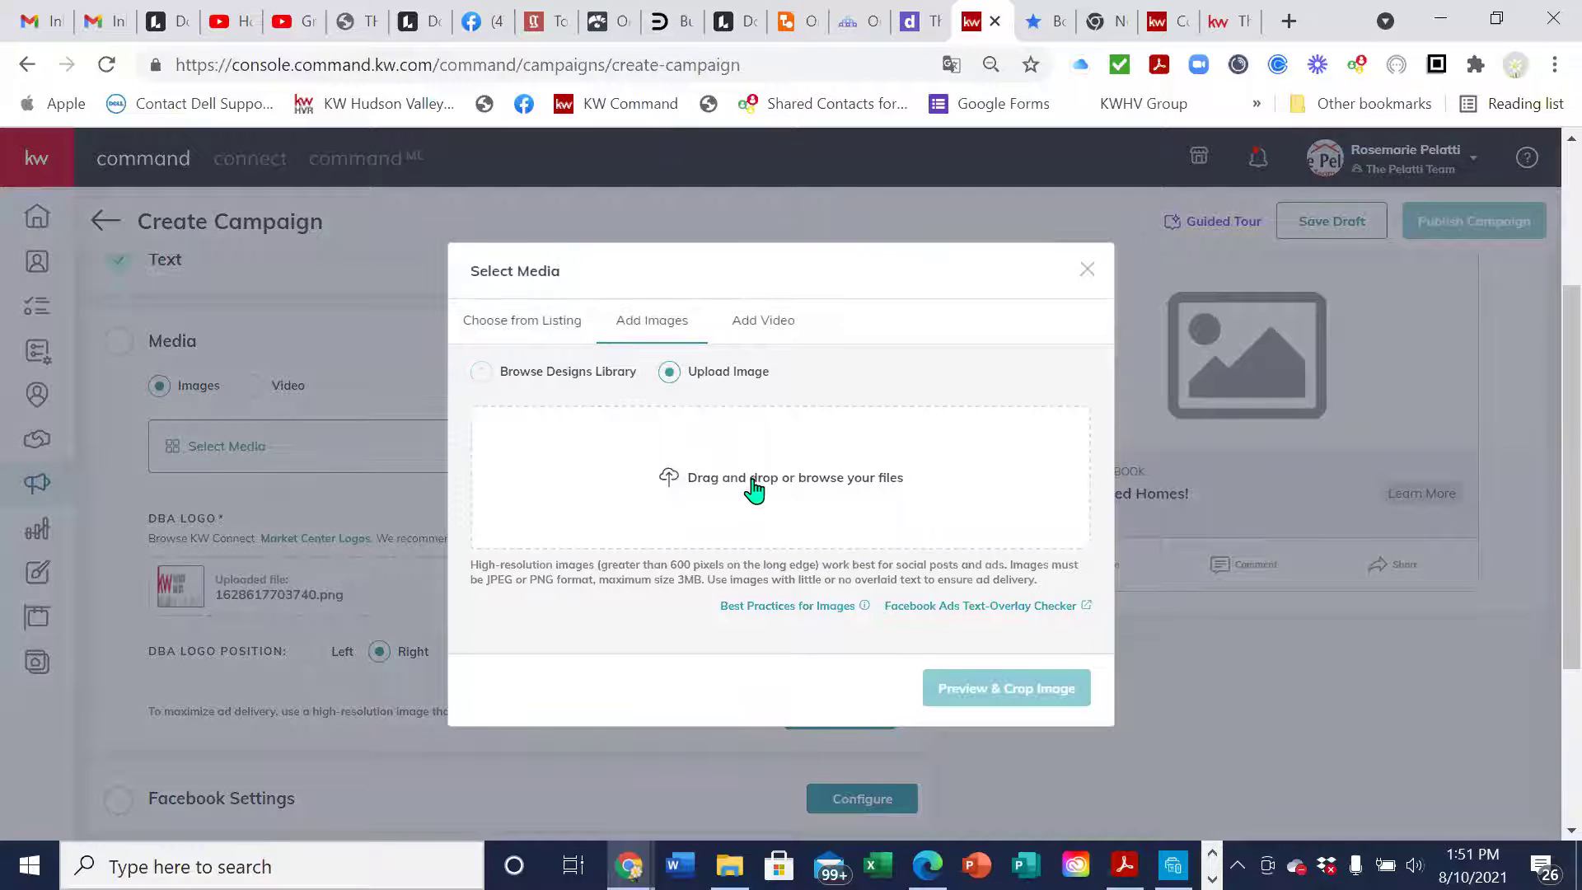
pyautogui.click(753, 487)
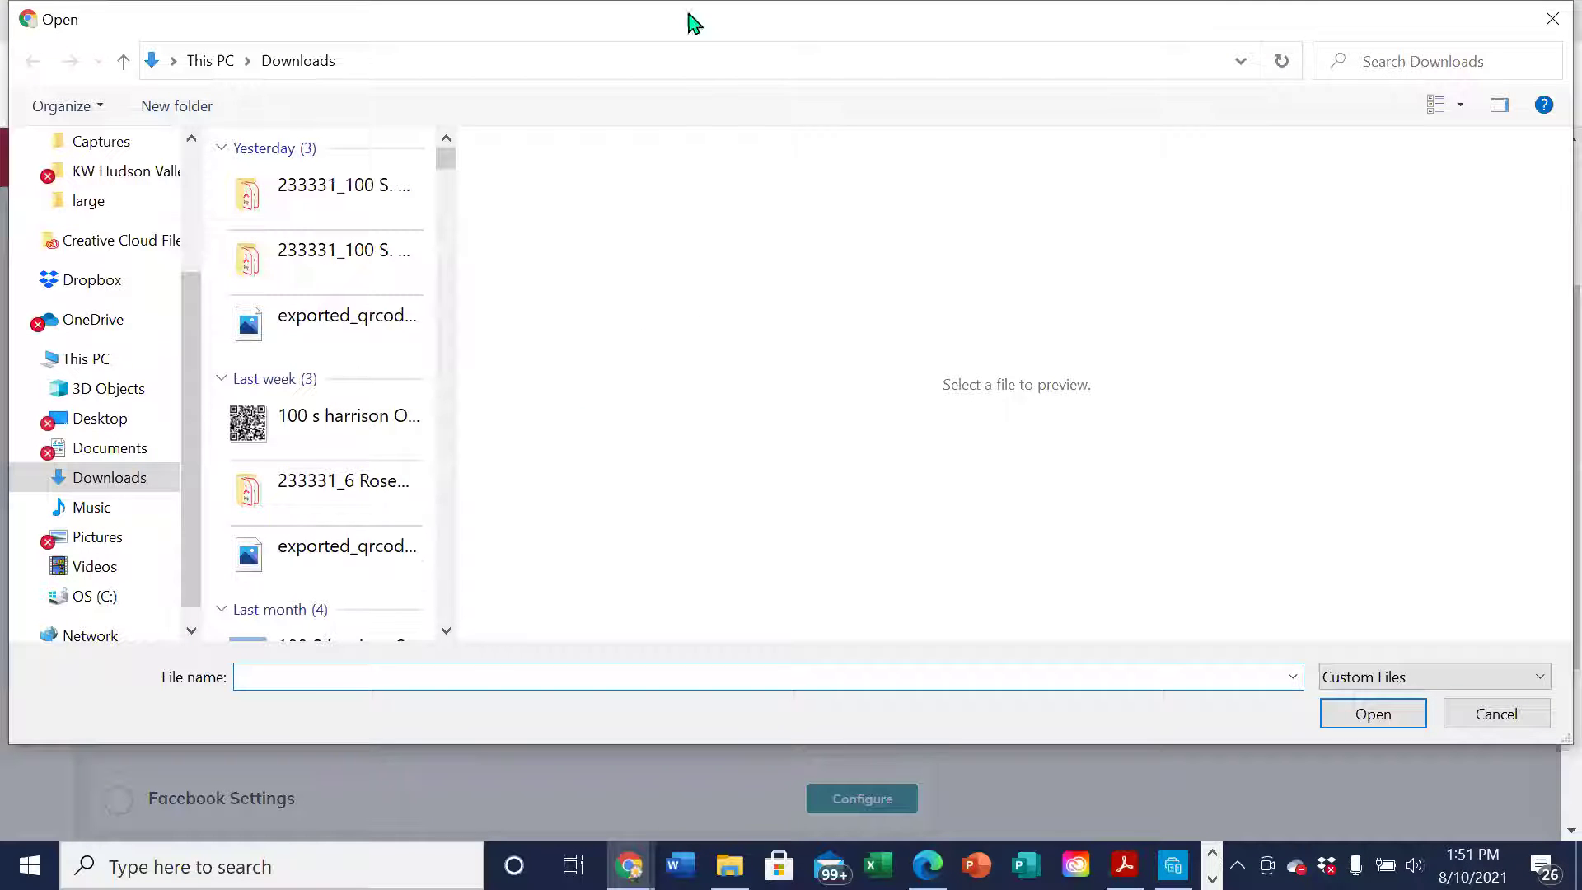
pyautogui.click(363, 212)
pyautogui.click(1393, 713)
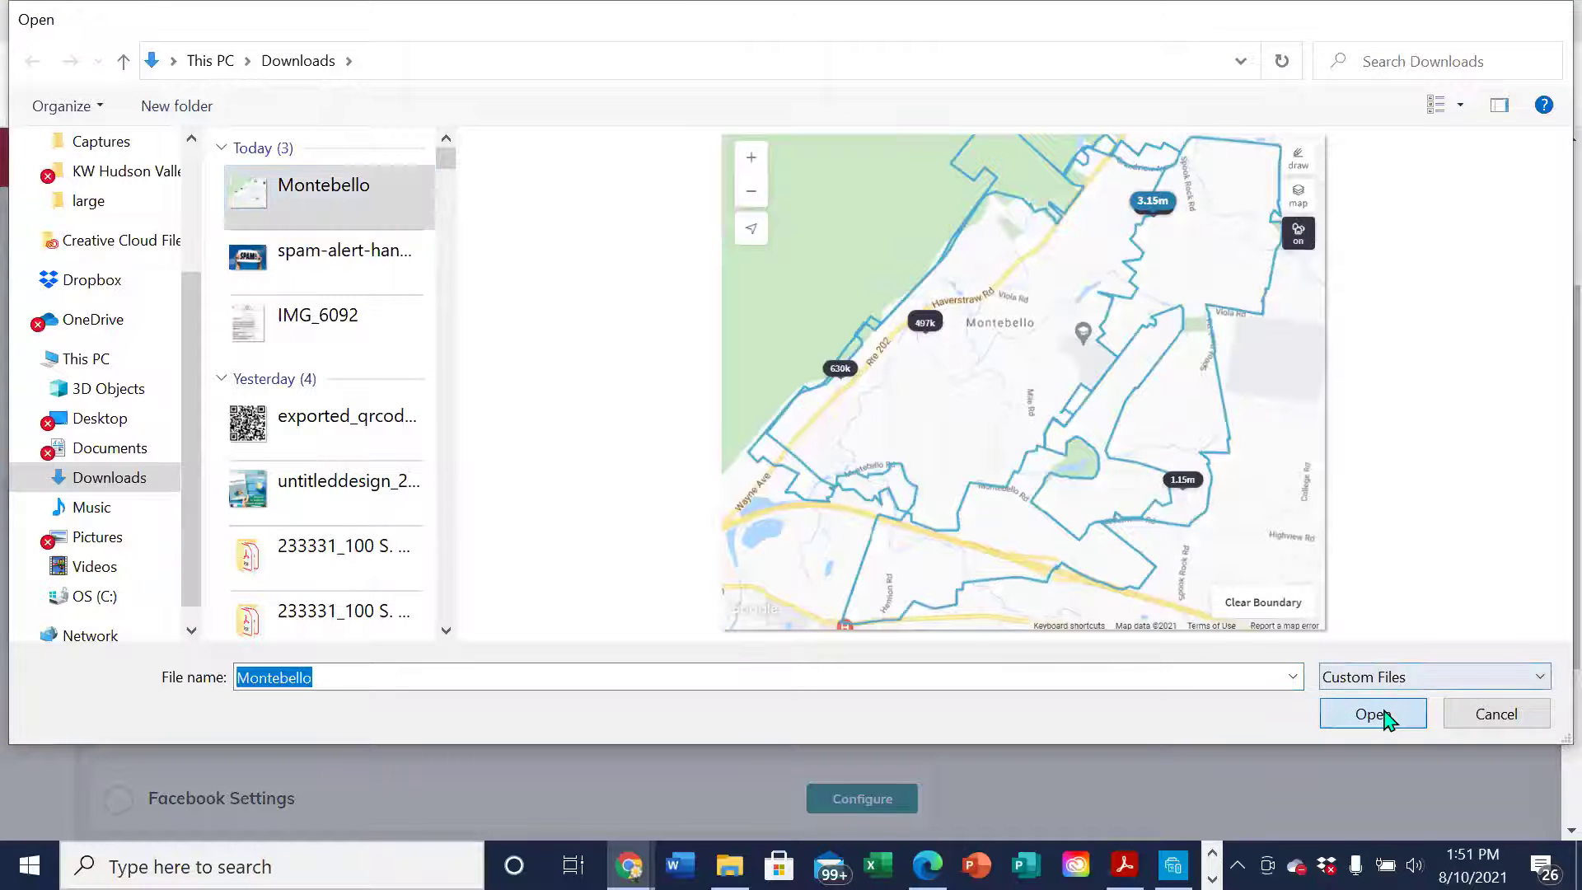
pyautogui.click(1055, 798)
# - Crop the map image to Square (1:1) over the map and save it to the ad
pyautogui.moveTo(868, 610); pyautogui.dragTo(839, 590)
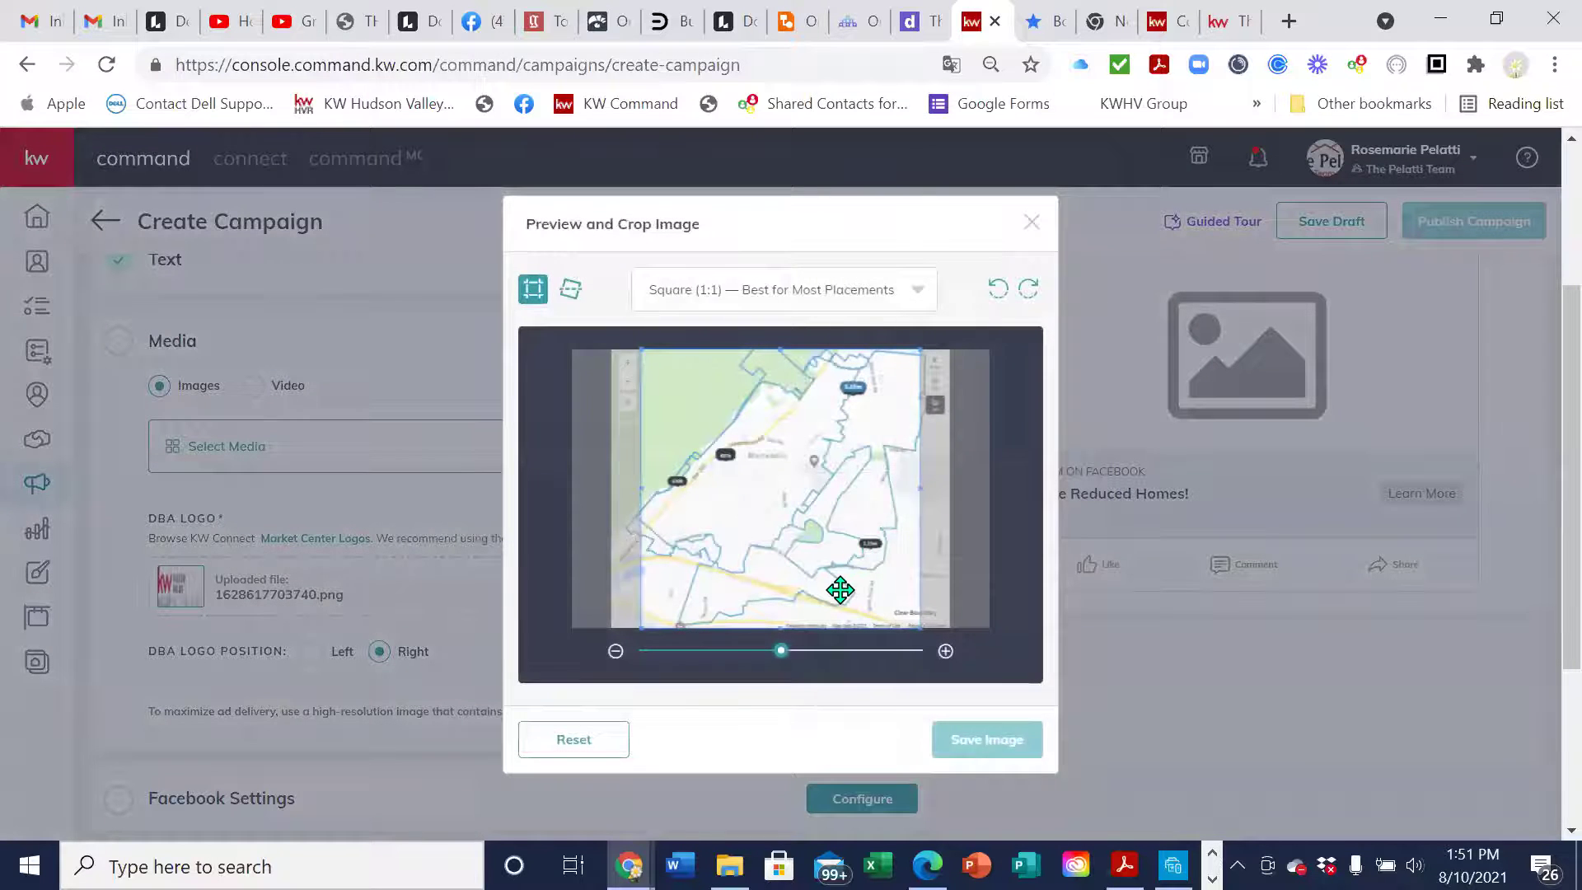
pyautogui.click(855, 305)
pyautogui.click(829, 377)
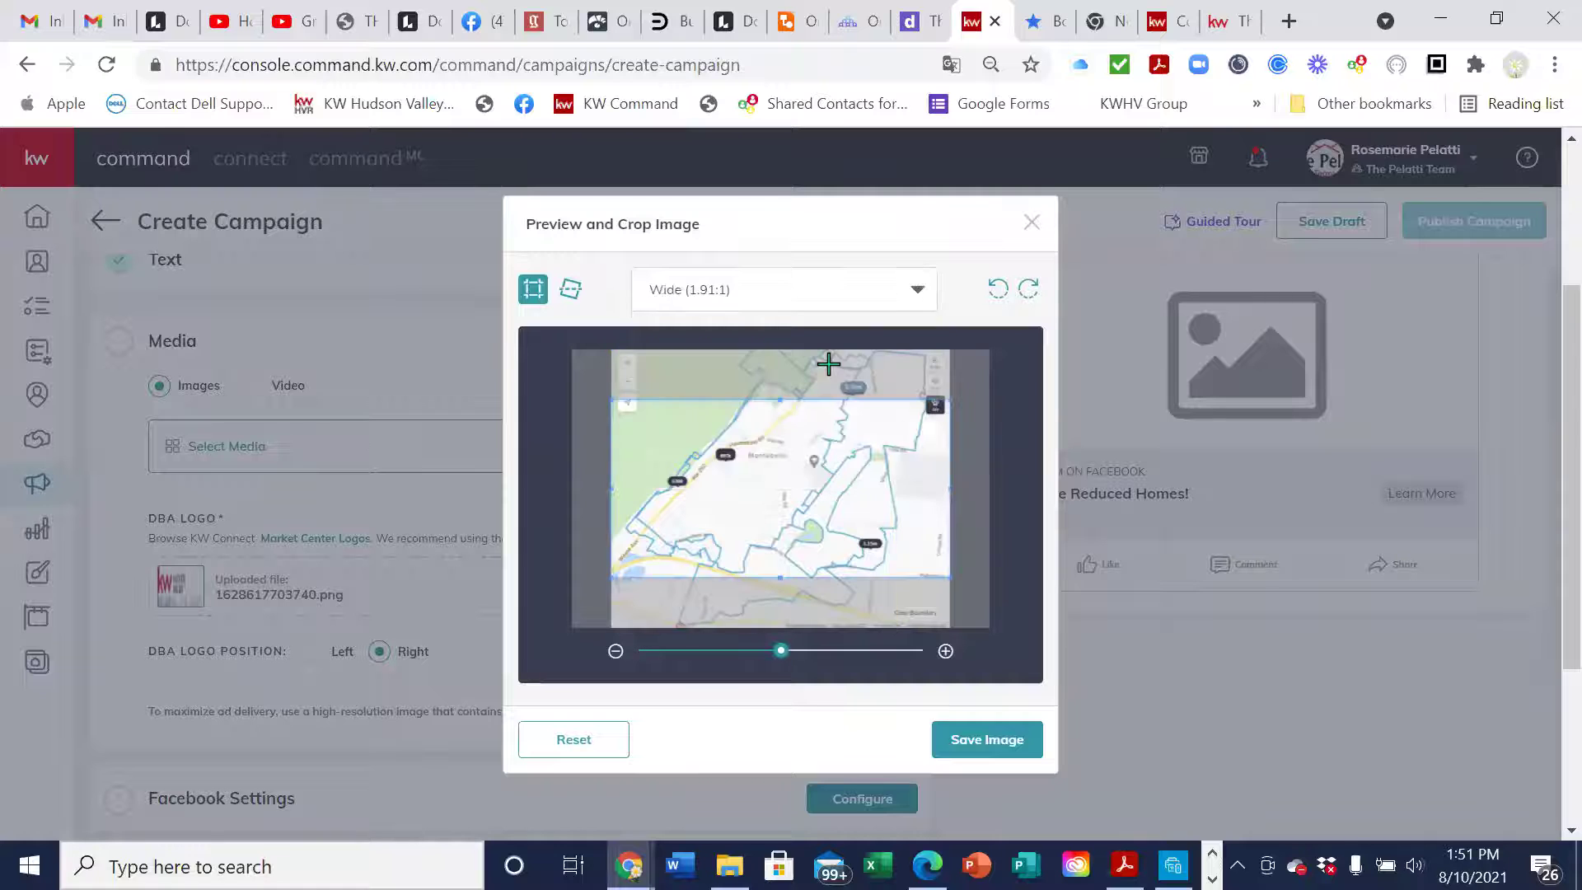
pyautogui.moveTo(926, 494); pyautogui.dragTo(926, 442)
pyautogui.click(914, 293)
pyautogui.click(885, 334)
pyautogui.moveTo(895, 509); pyautogui.dragTo(913, 504)
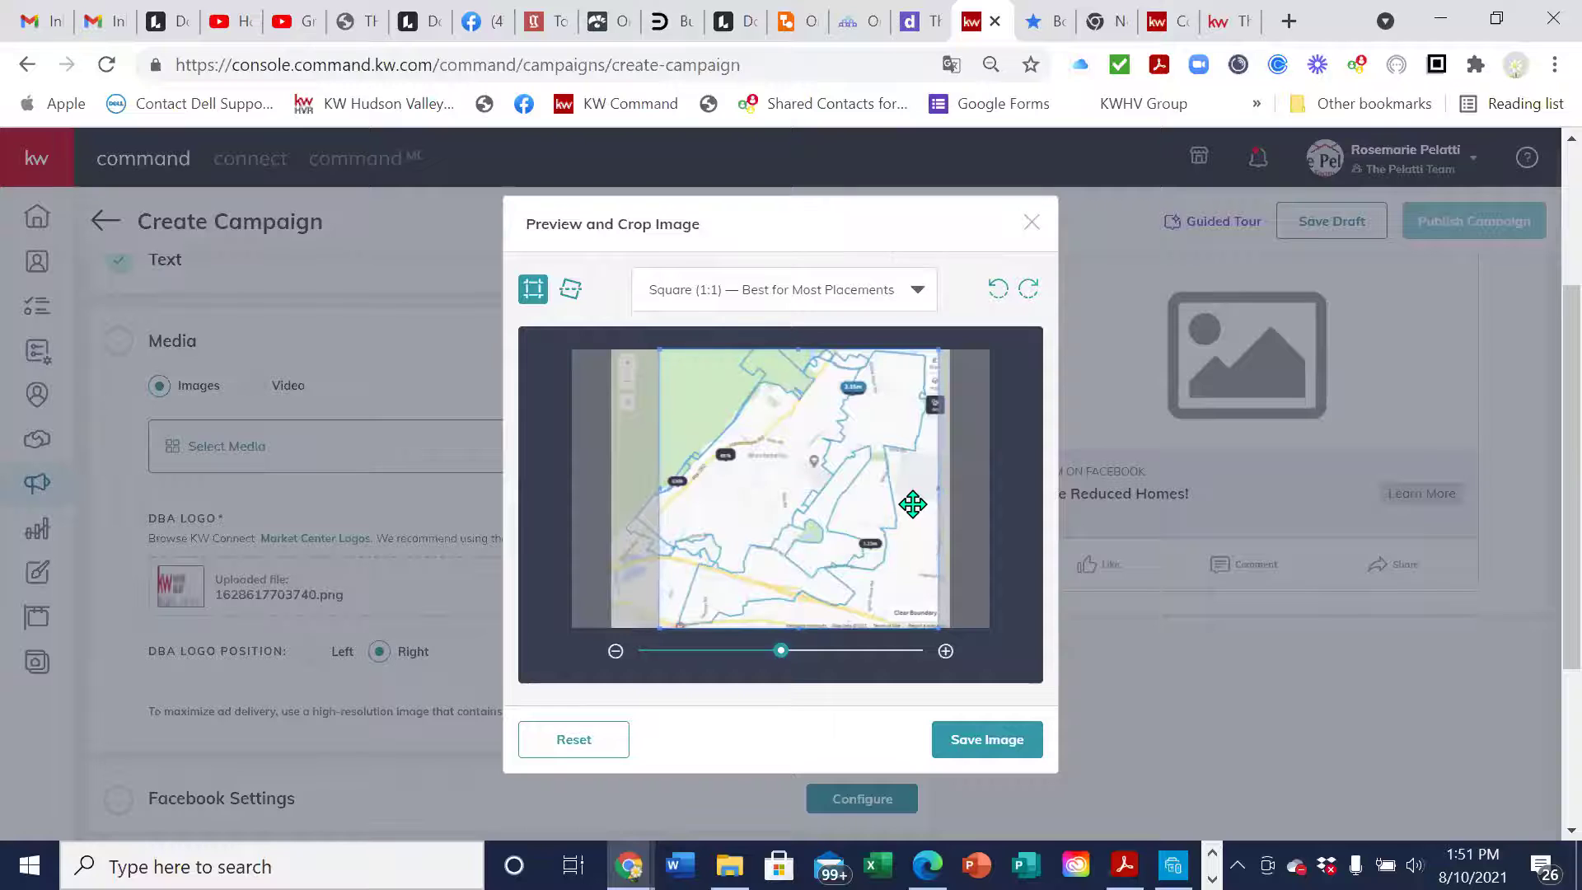
pyautogui.click(1003, 747)
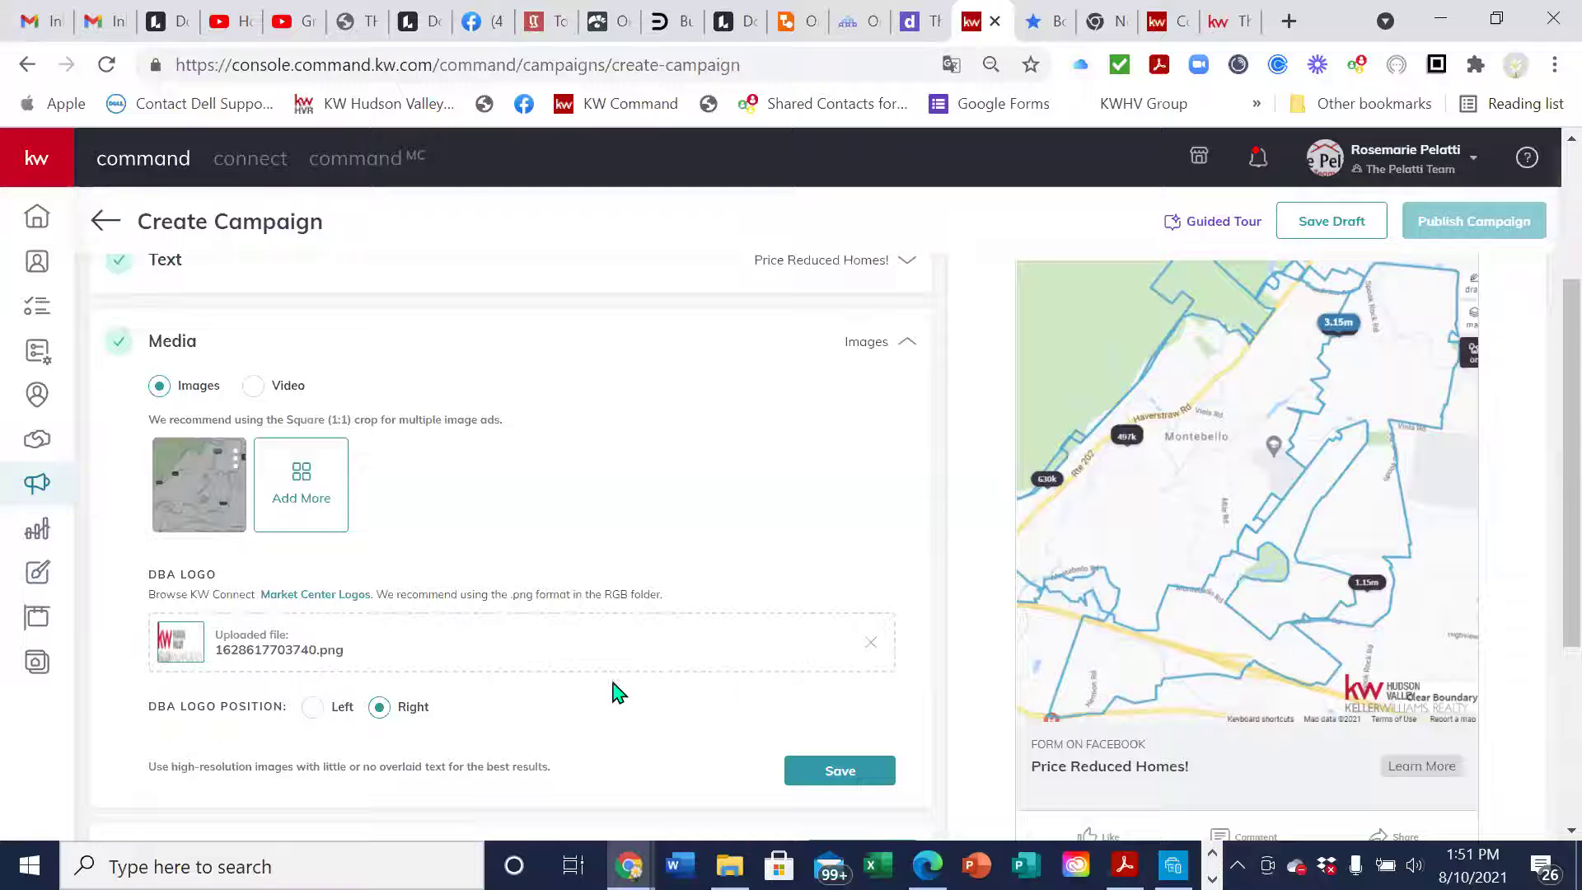
pyautogui.scroll(-1, 767, 738)
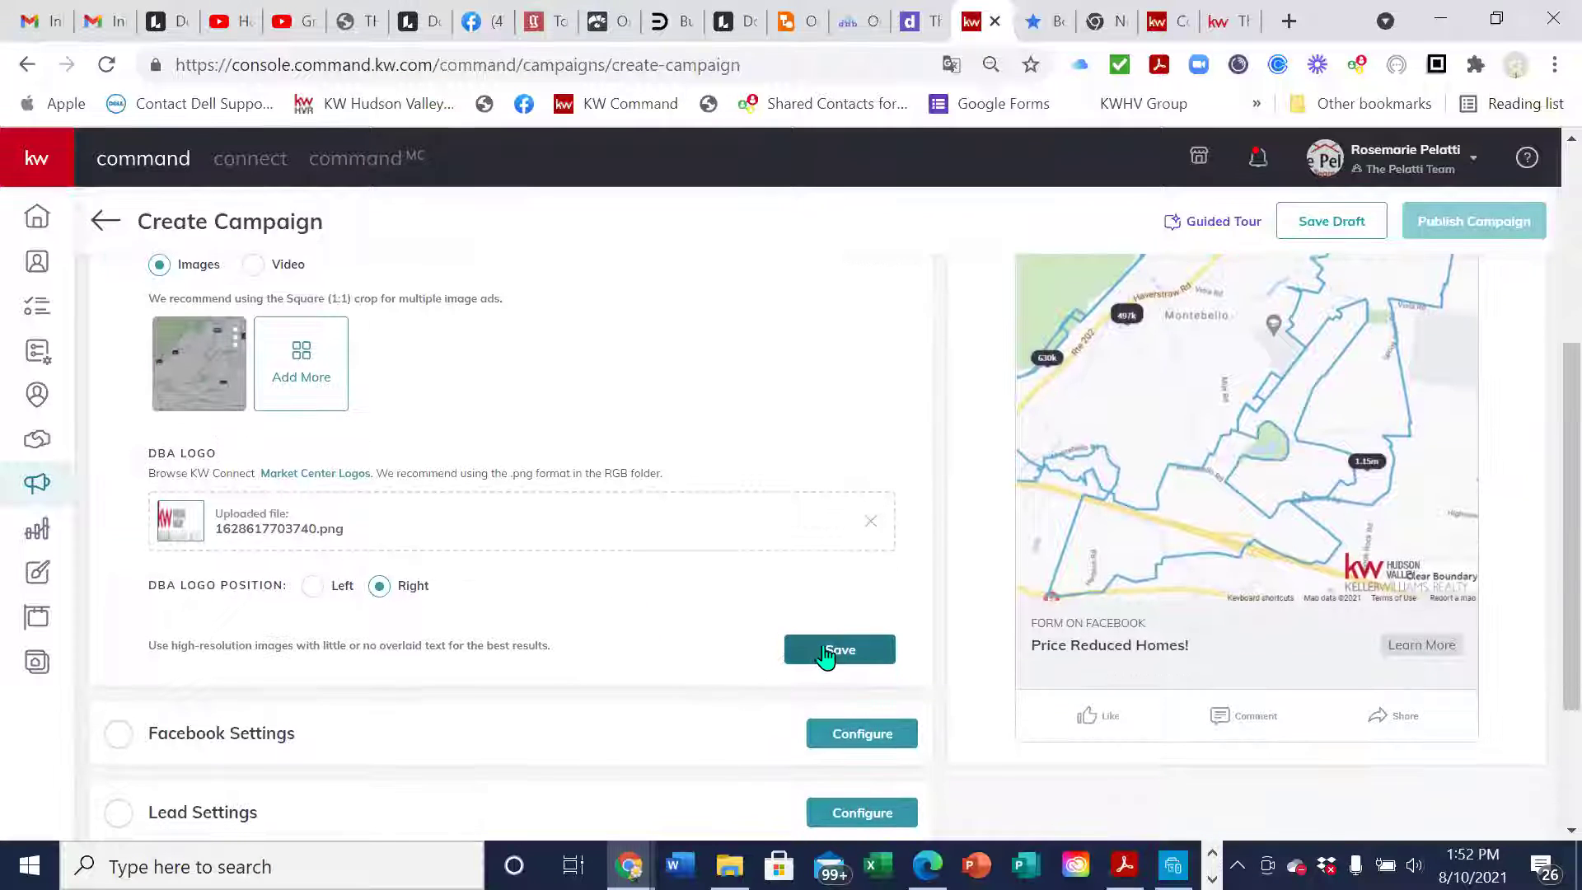
# - Save the Media section and open Facebook Settings at the Website URL field
pyautogui.click(787, 655)
pyautogui.click(860, 365)
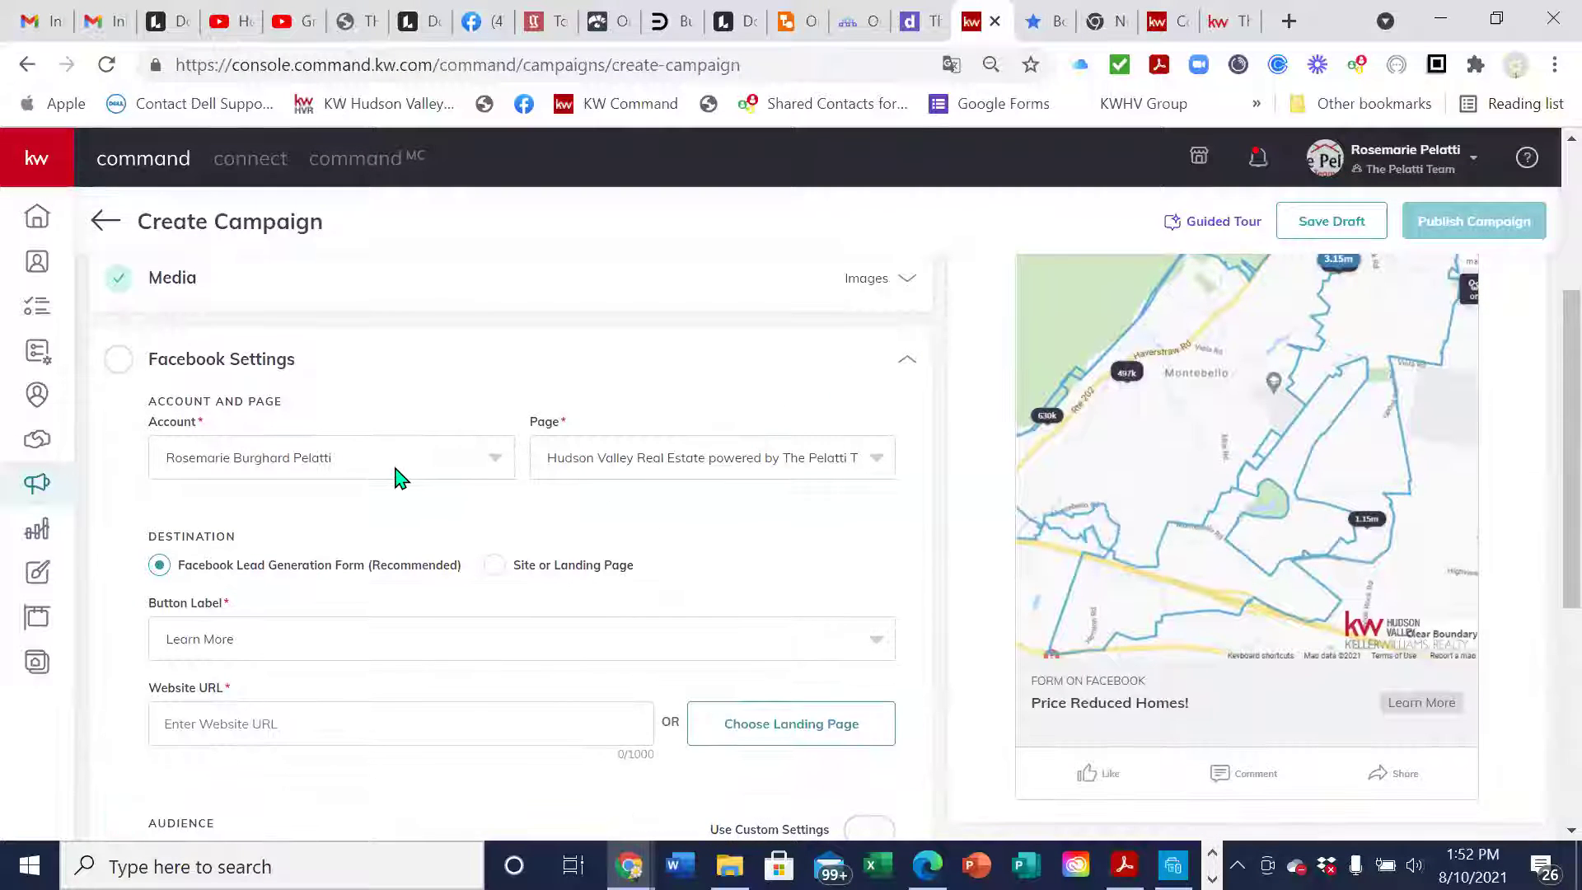
pyautogui.scroll(-1, 223, 563)
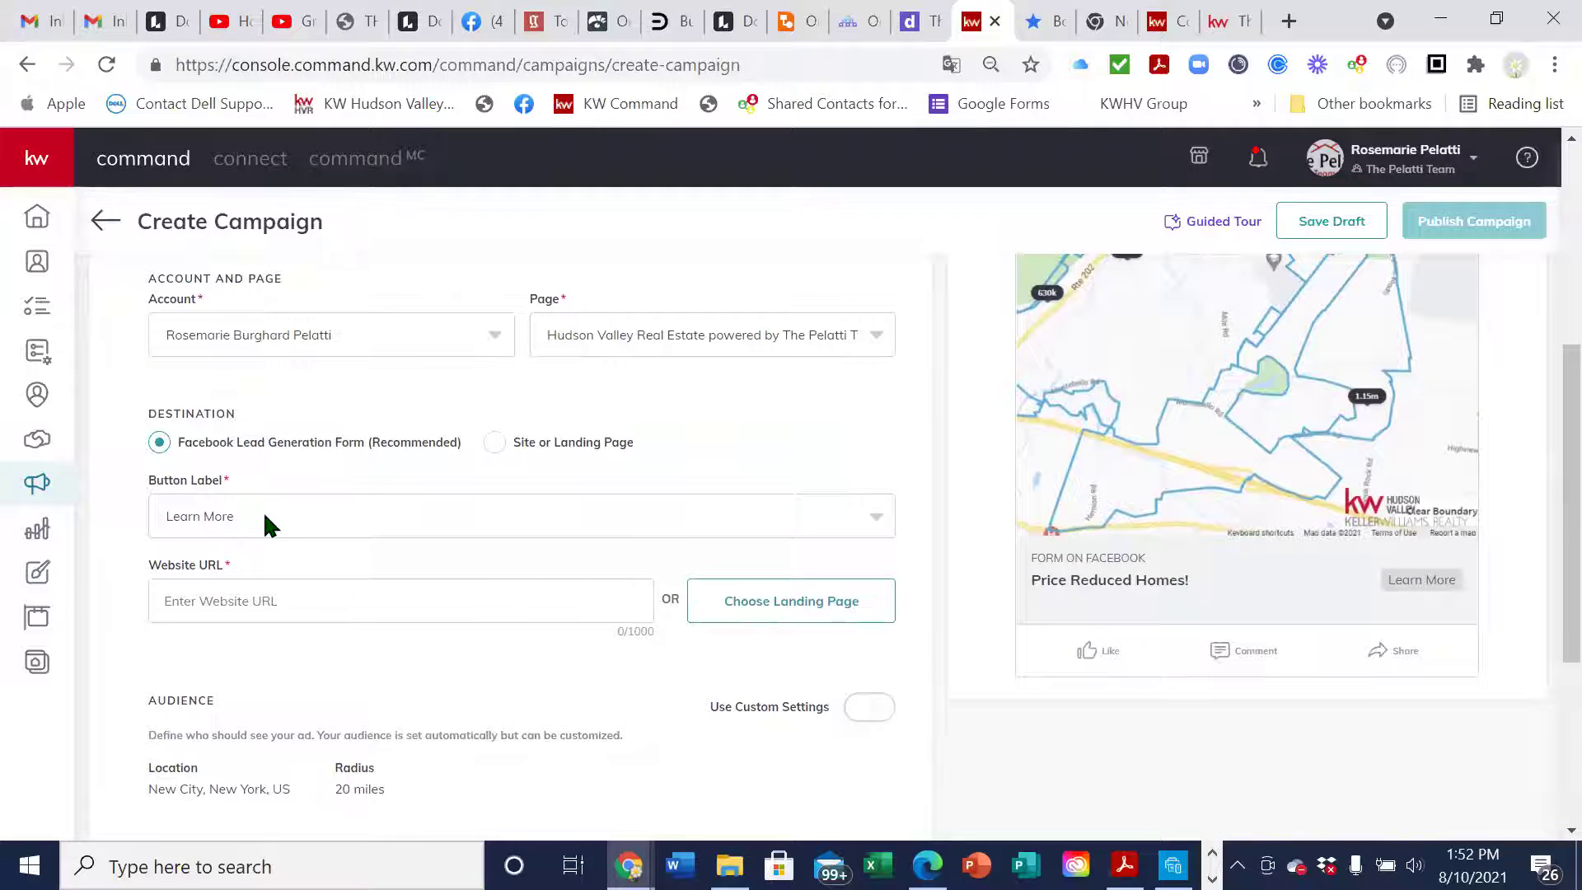
pyautogui.click(299, 599)
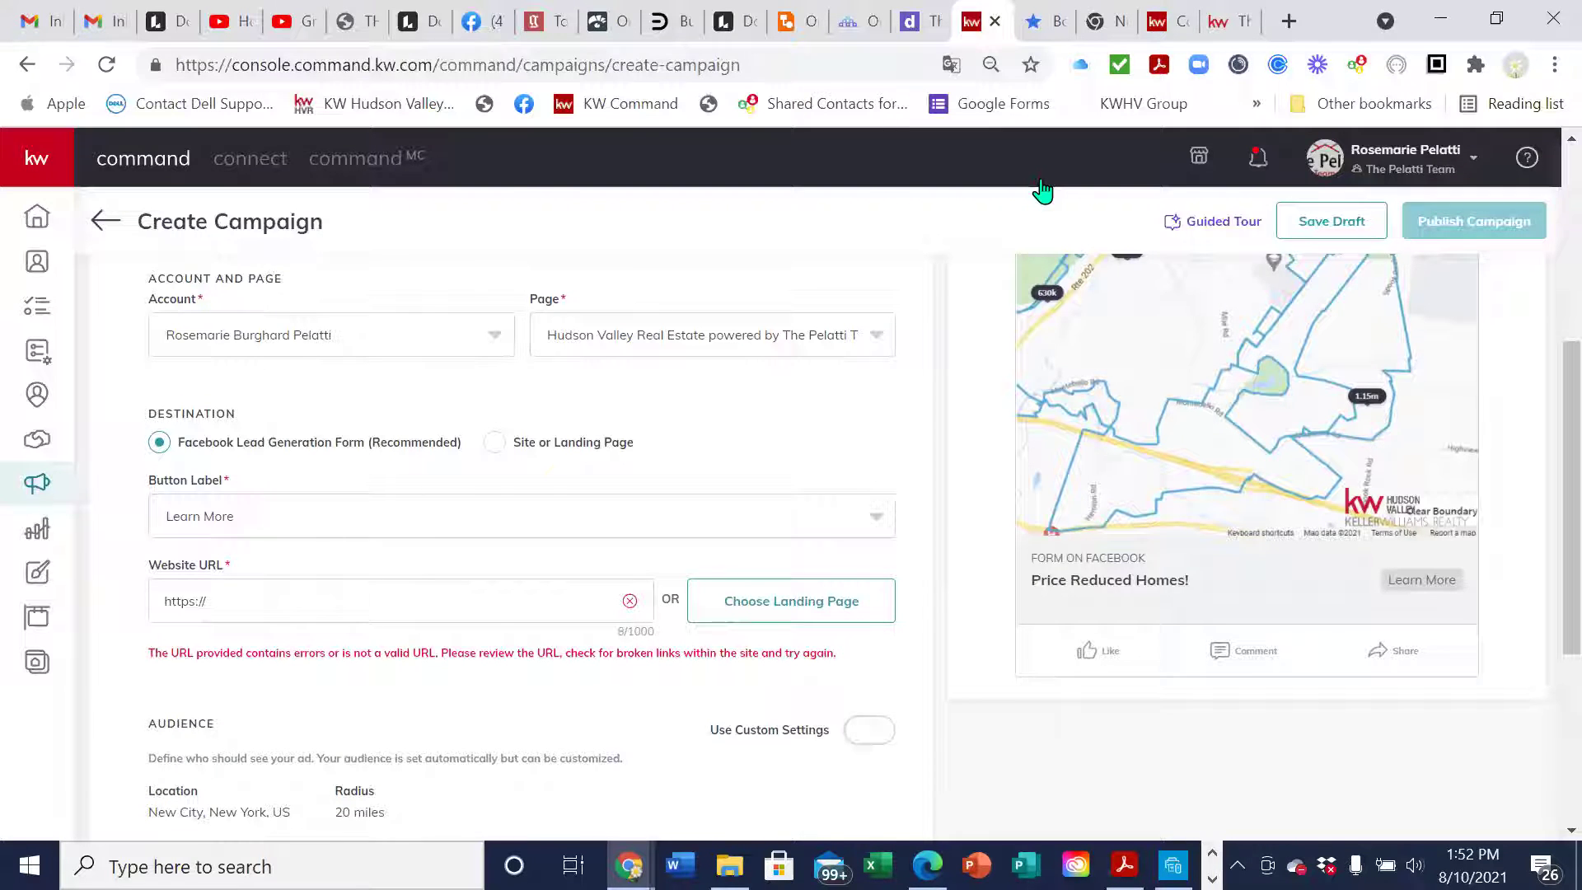
# - Replace the Website URL with the Montebello price-reduced search link copied from the other tab
pyautogui.hotkey('ctrl', '9')
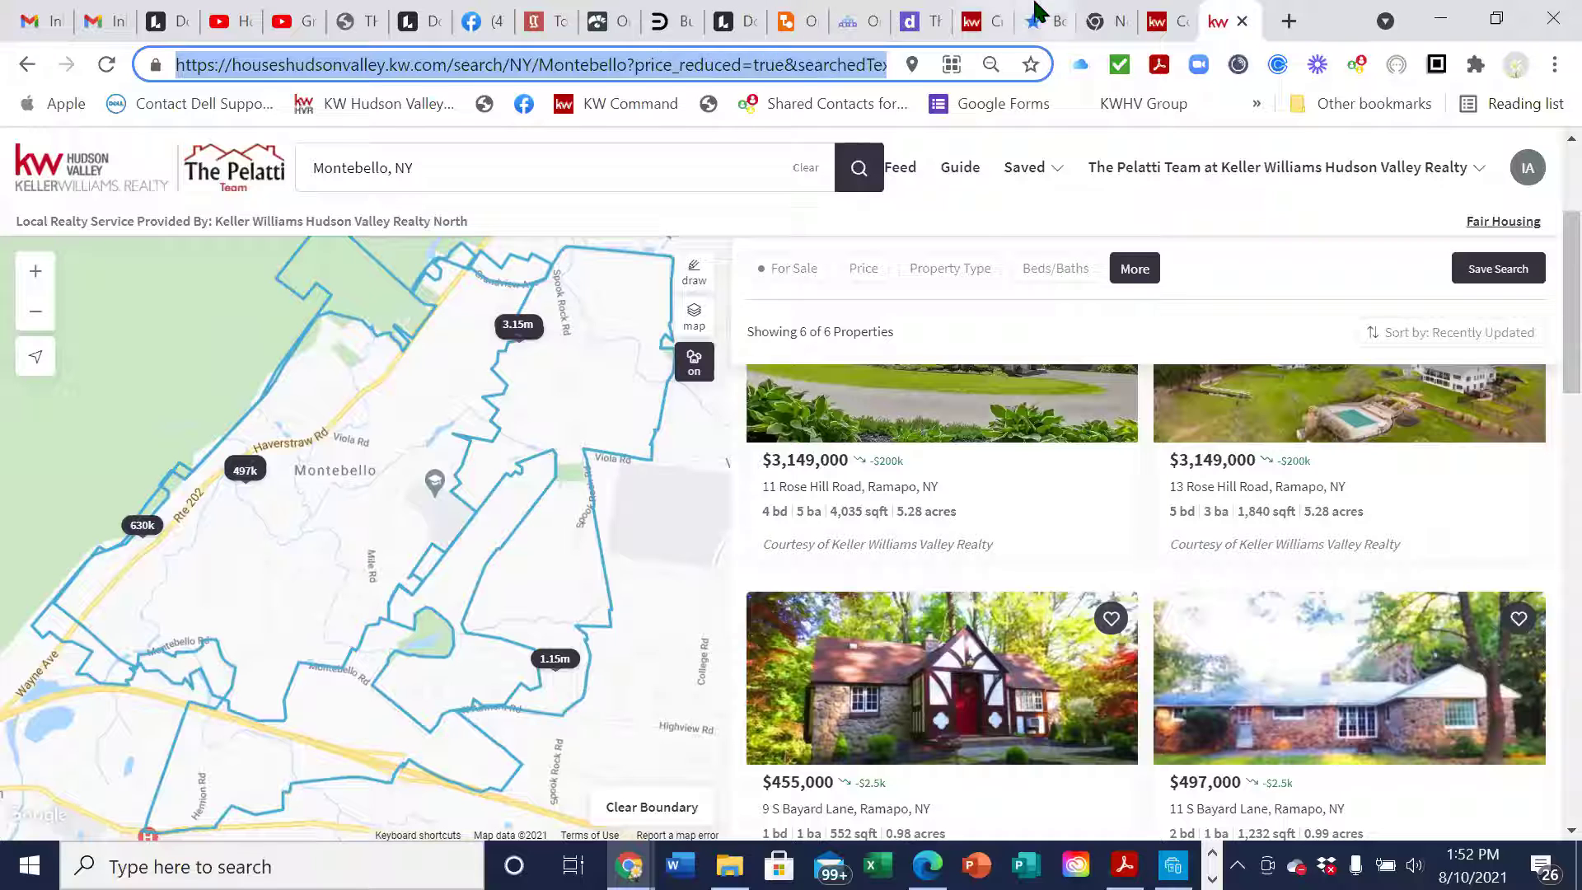
pyautogui.click(1162, 27)
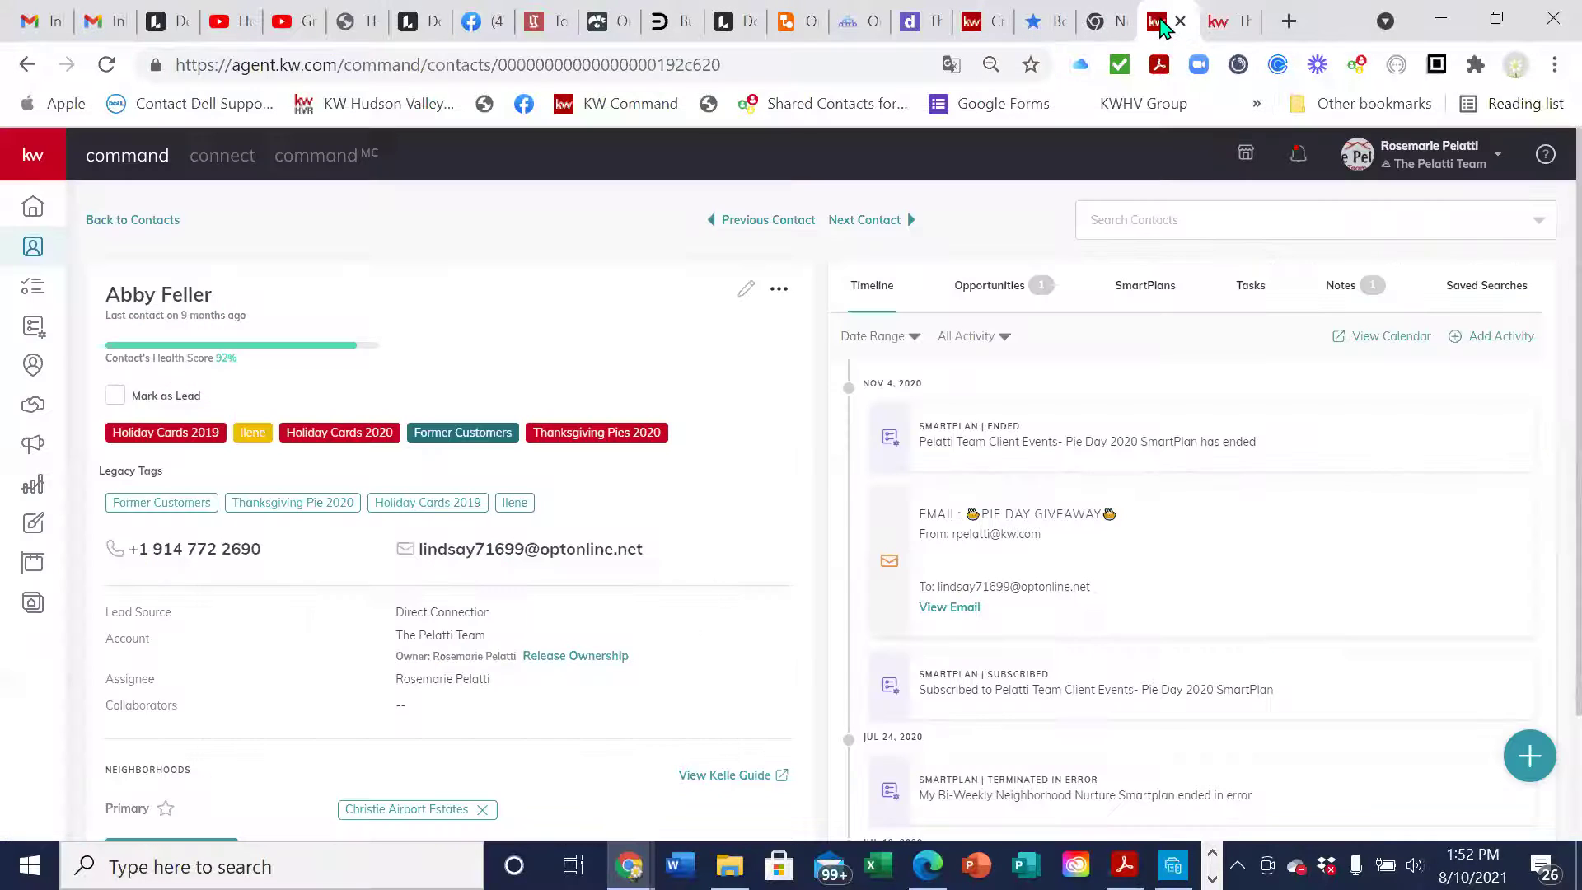
pyautogui.click(973, 29)
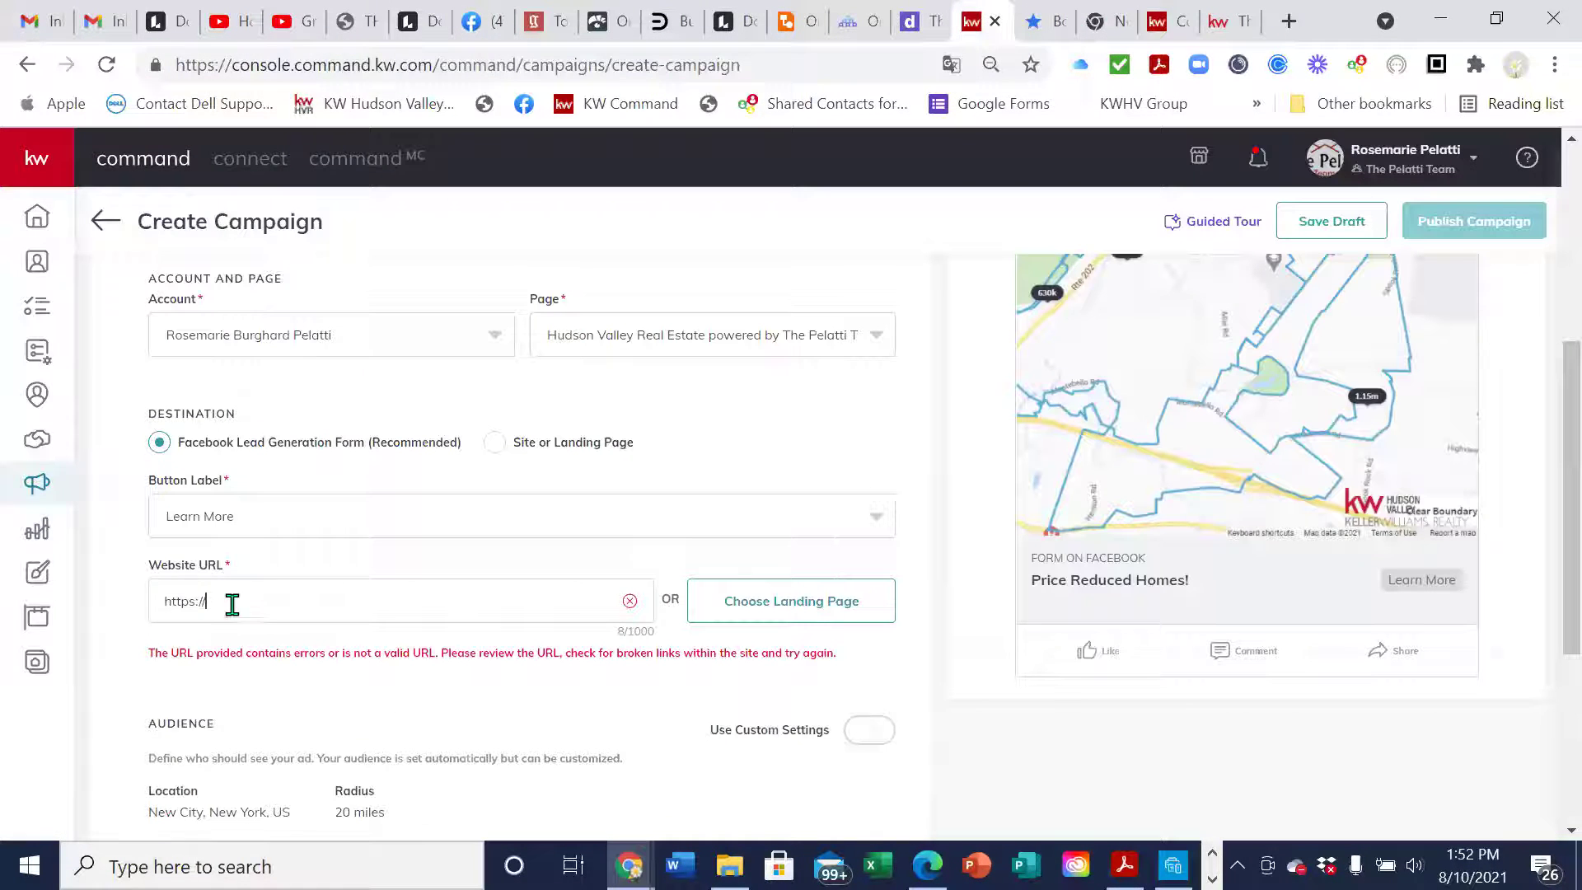
pyautogui.moveTo(233, 604); pyautogui.dragTo(157, 614)
pyautogui.hotkey('ctrl', 'v')
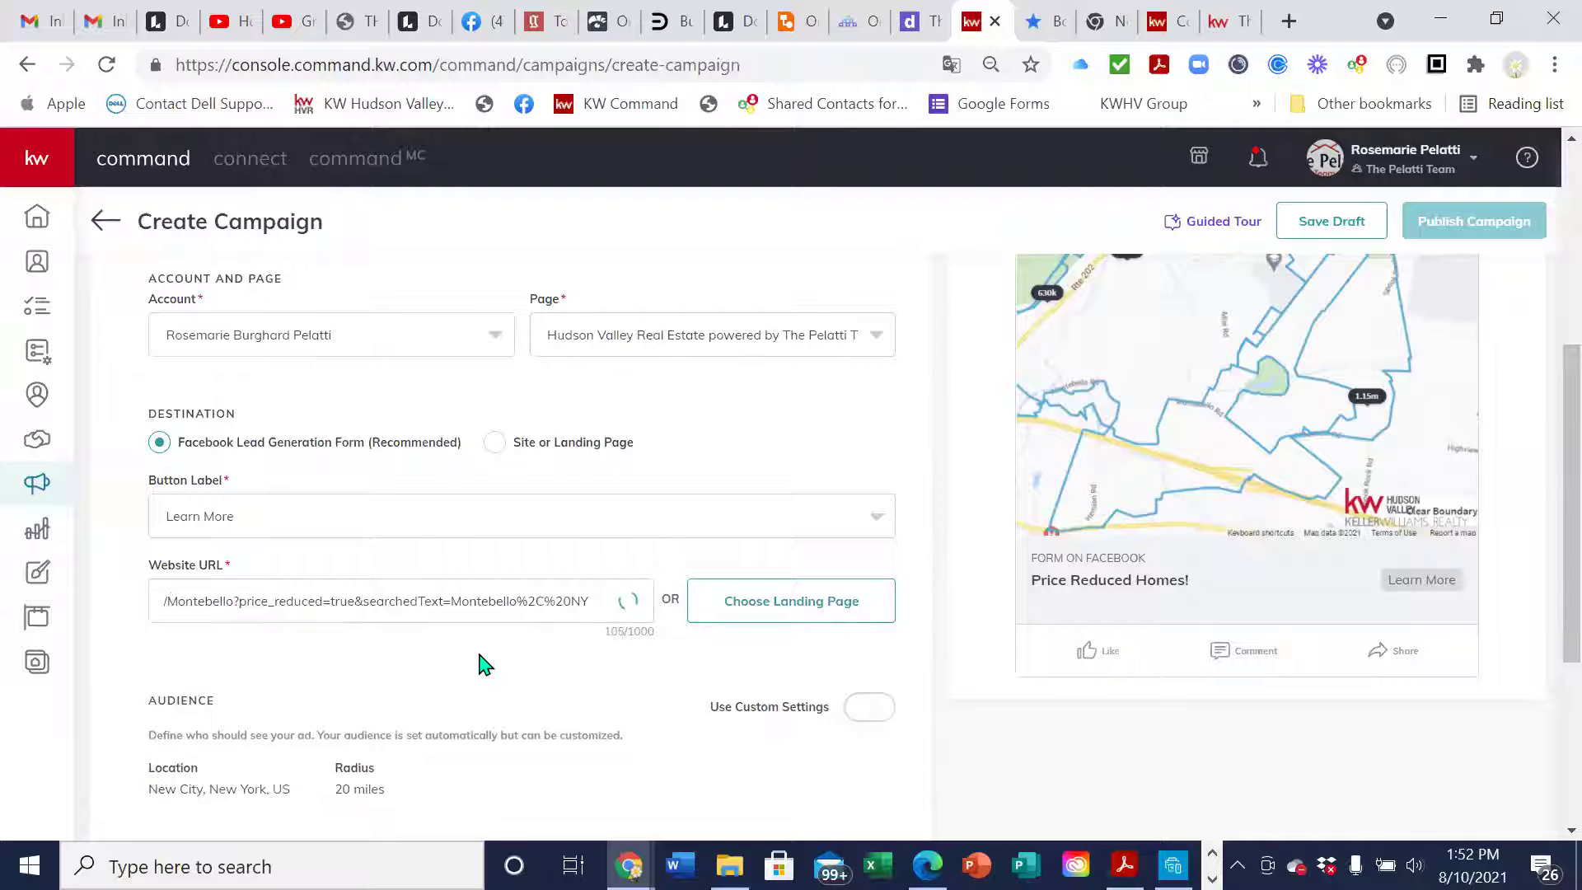
pyautogui.click(483, 665)
# - Turn on custom audience settings and clear the New City location
pyautogui.scroll(-1, 511, 663)
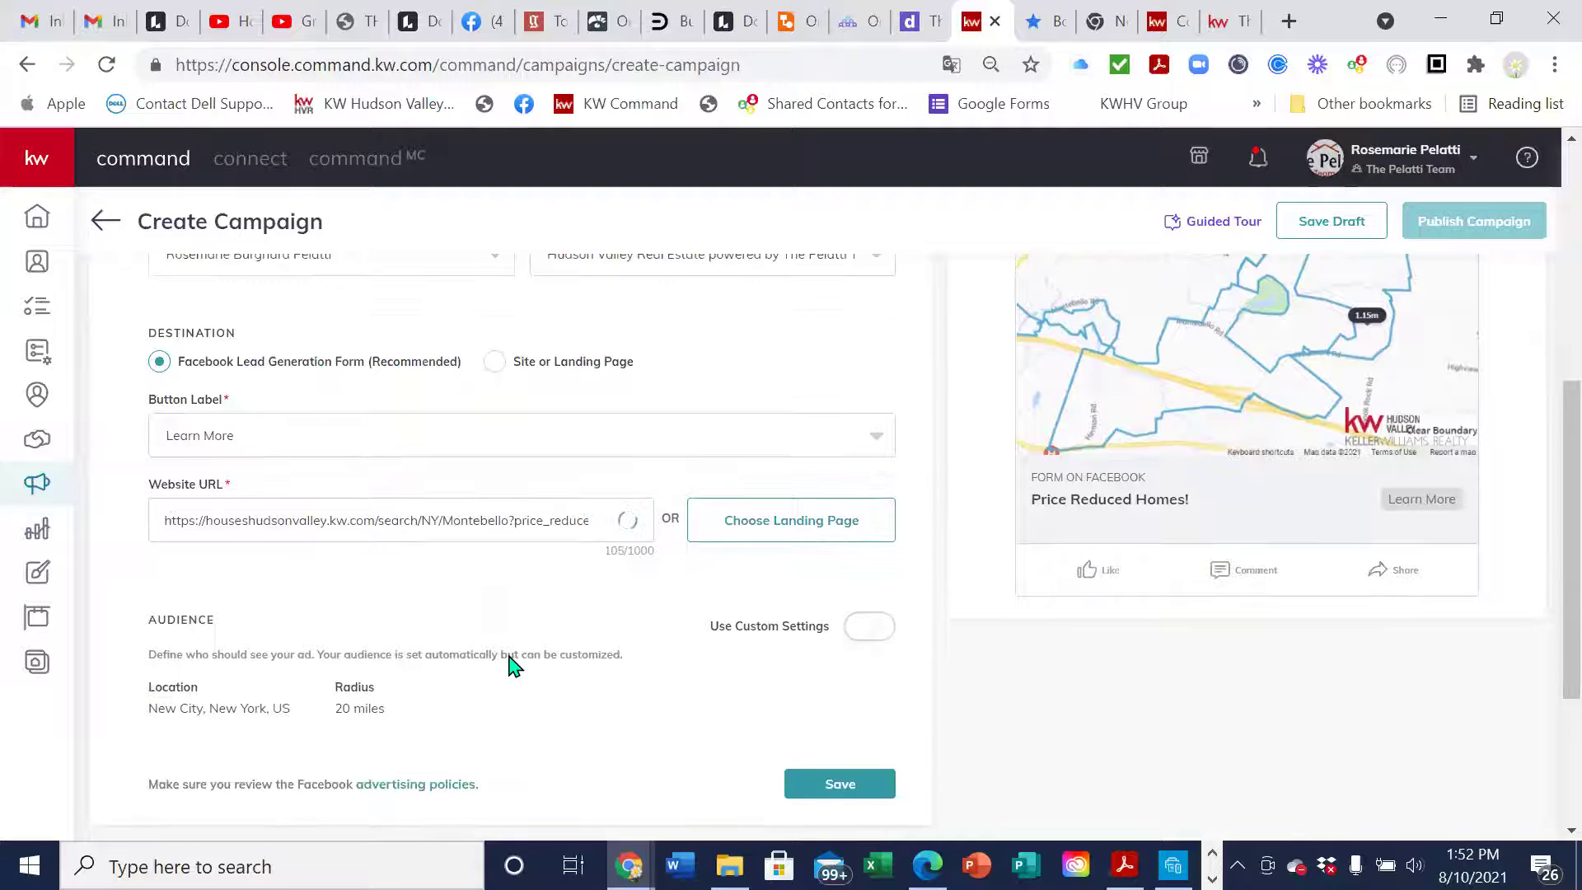
pyautogui.click(876, 586)
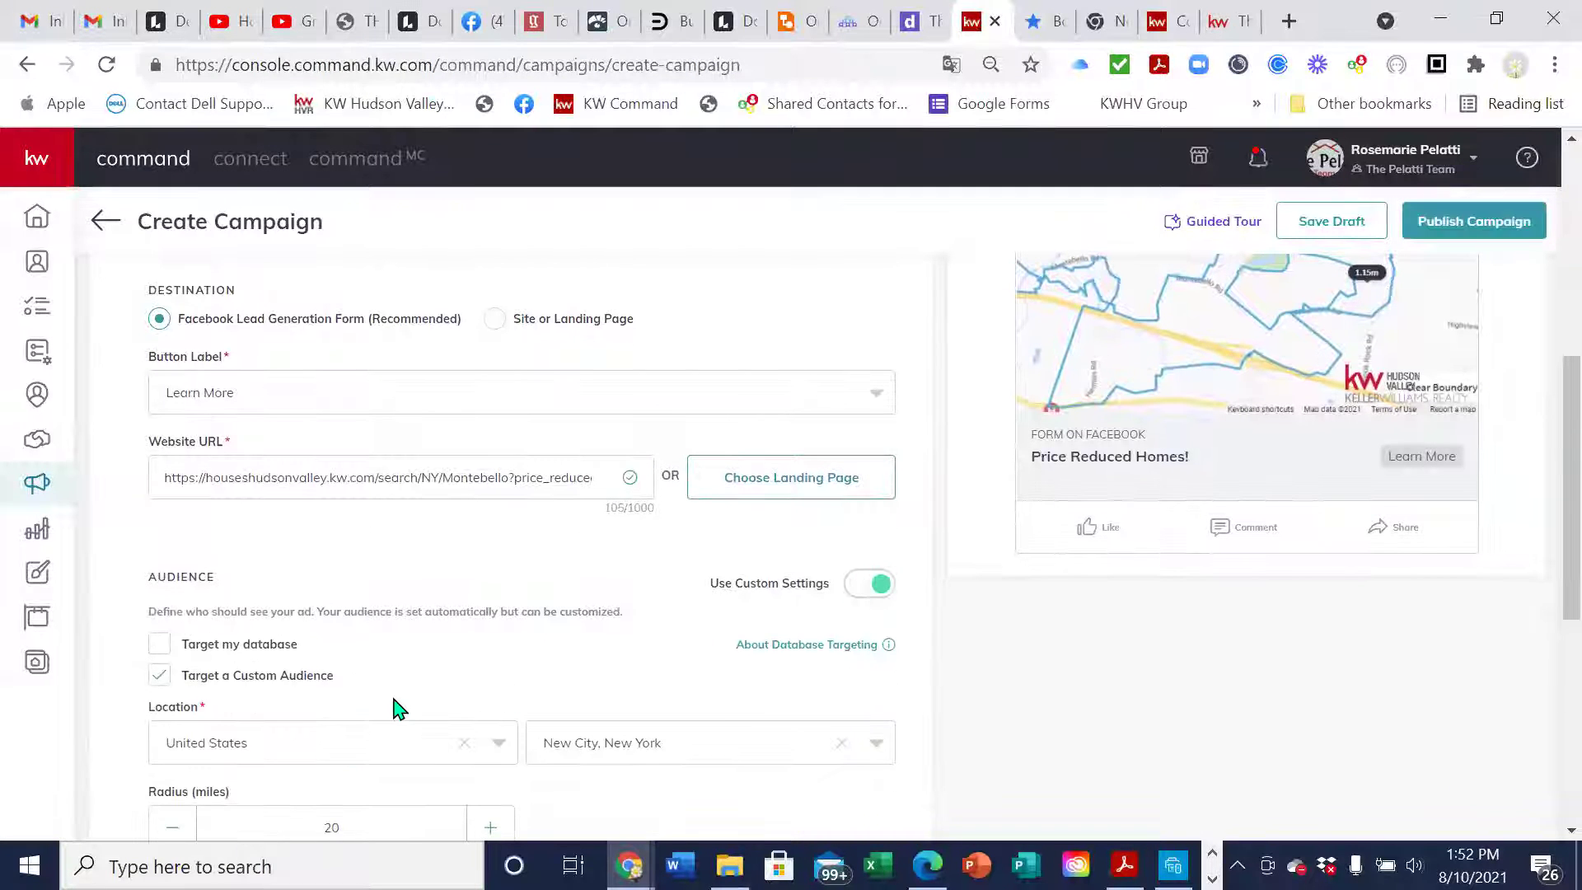
pyautogui.scroll(-1, 396, 706)
pyautogui.scroll(-2, 396, 706)
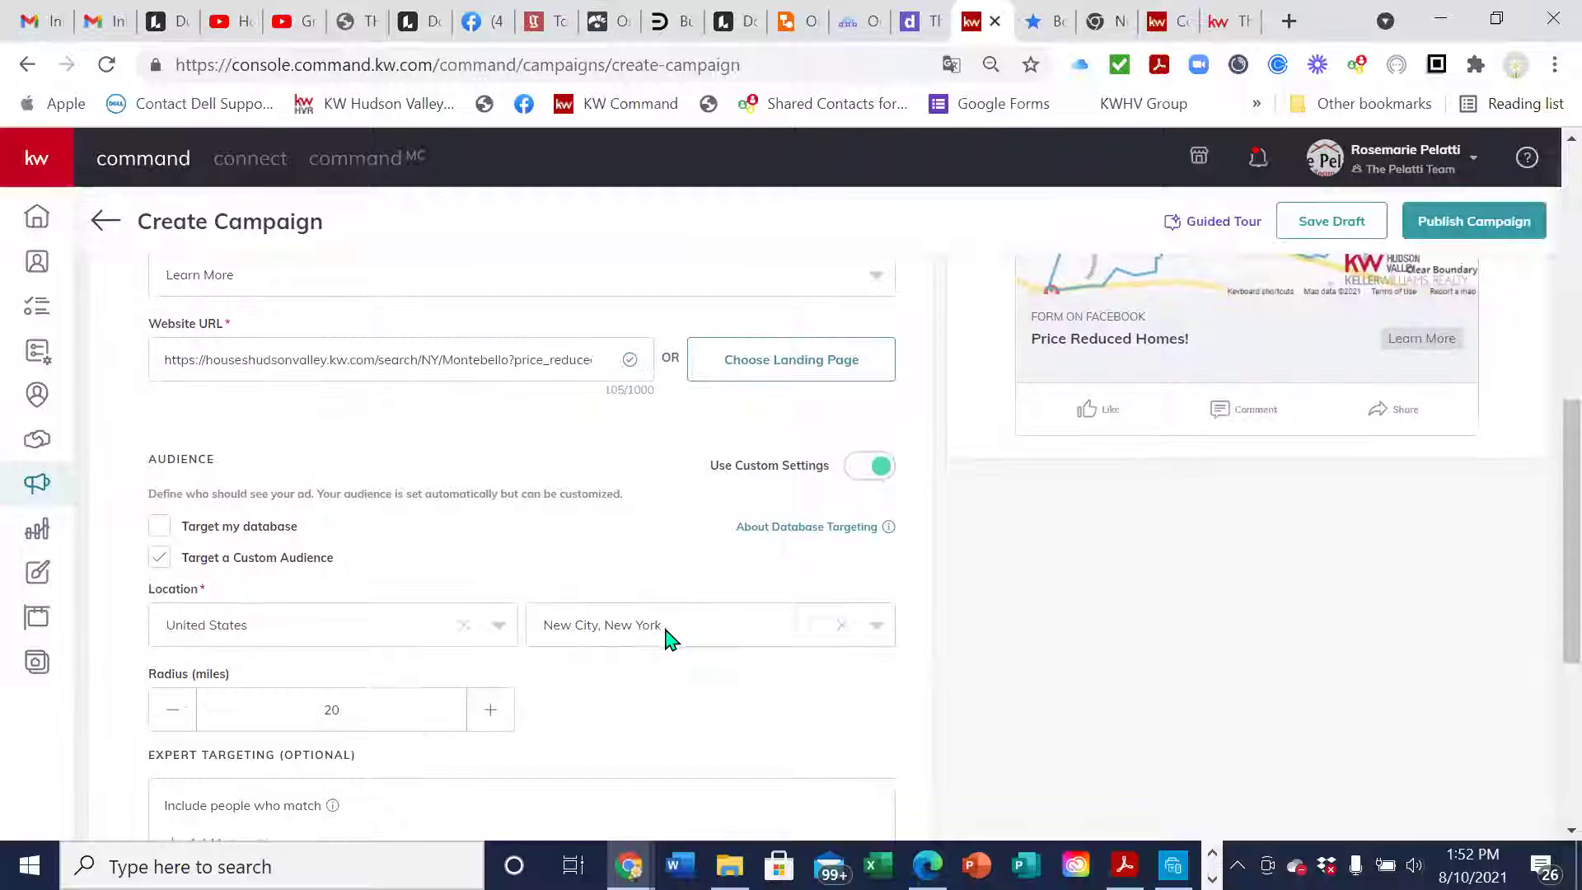
pyautogui.click(842, 622)
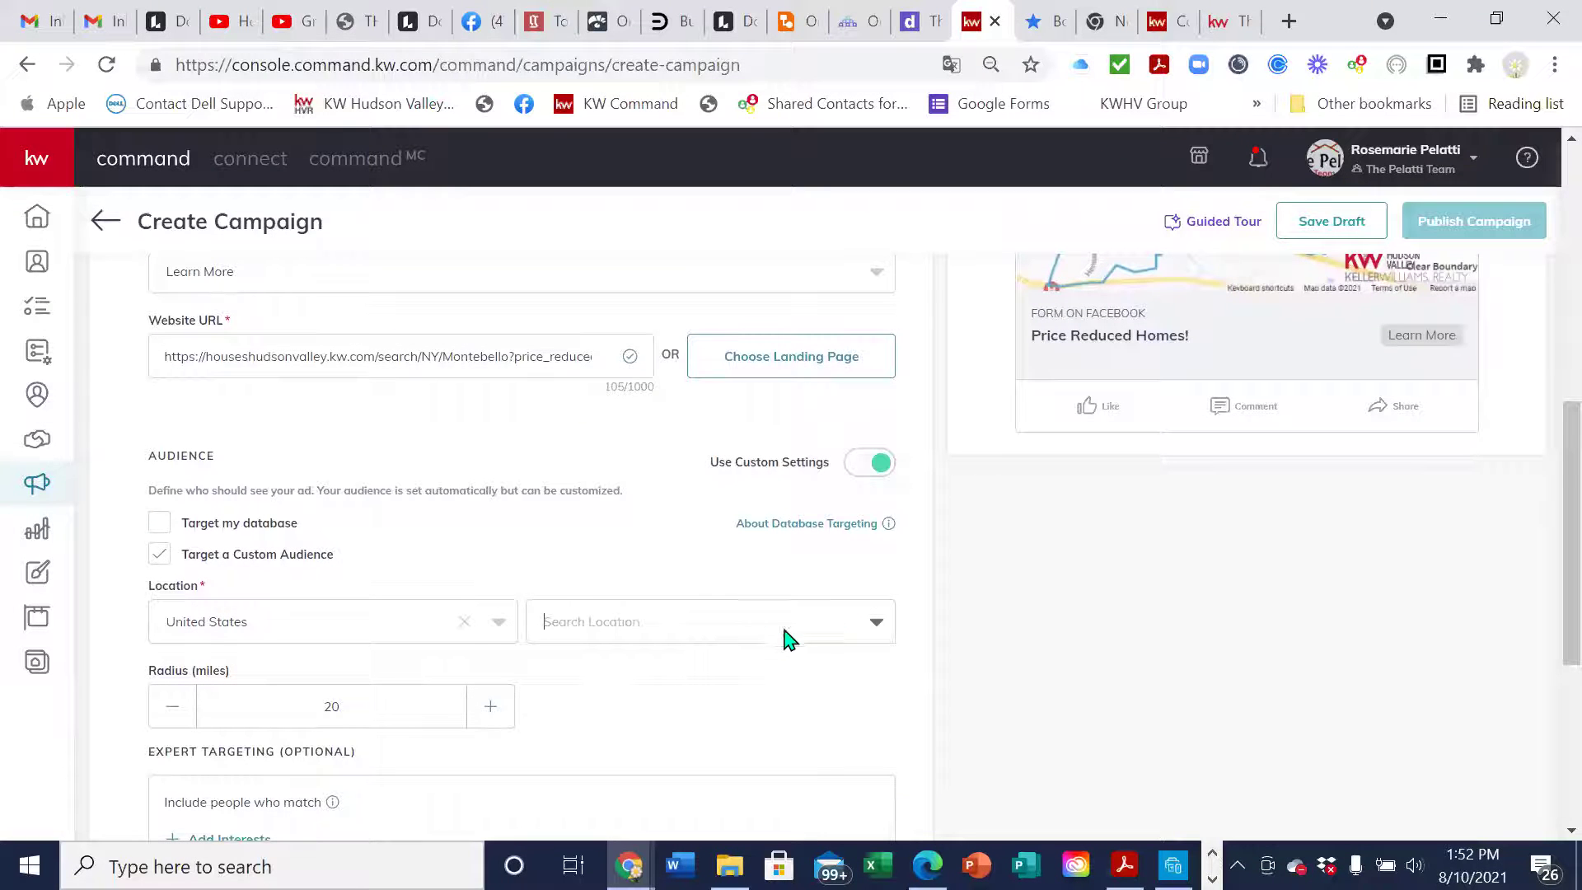
# - Target New York, New York with the radius raised to 30 miles
pyautogui.write('new')
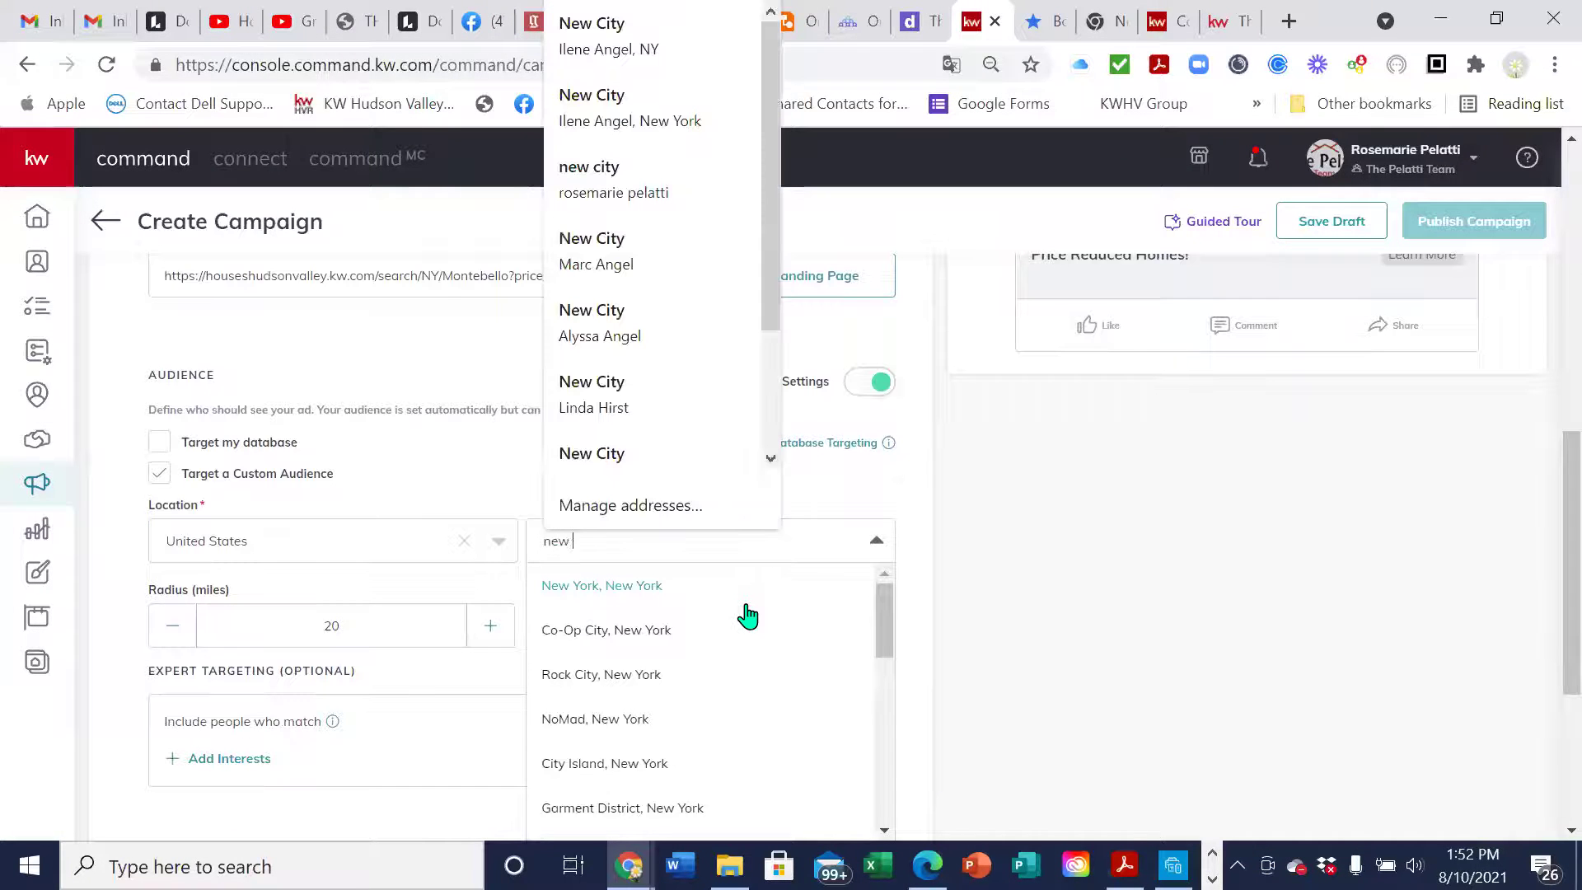
pyautogui.write(' york')
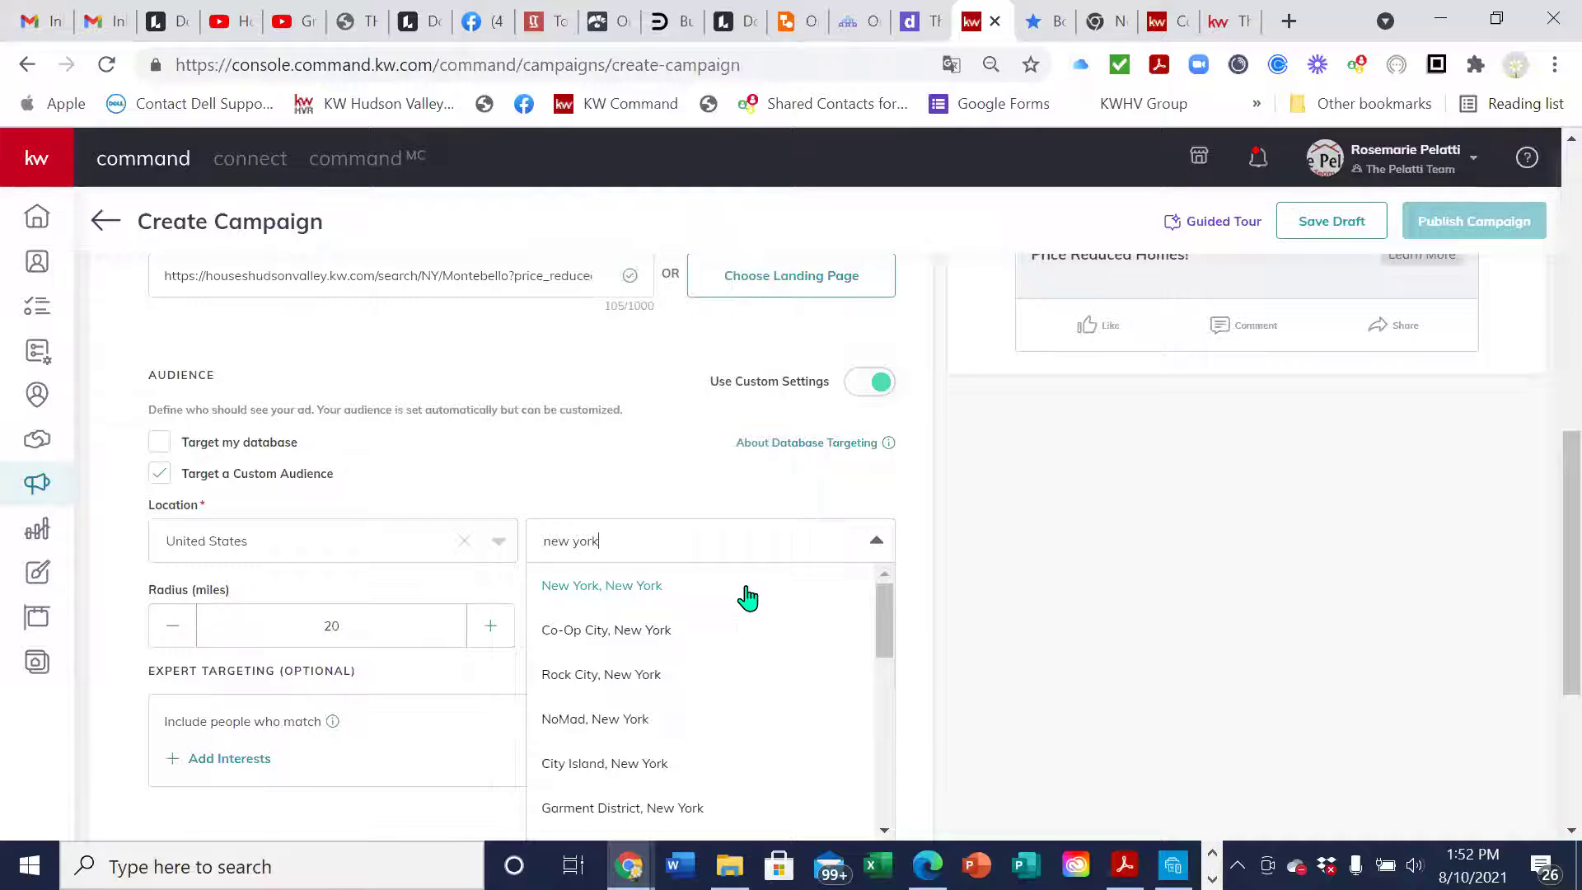
pyautogui.click(746, 596)
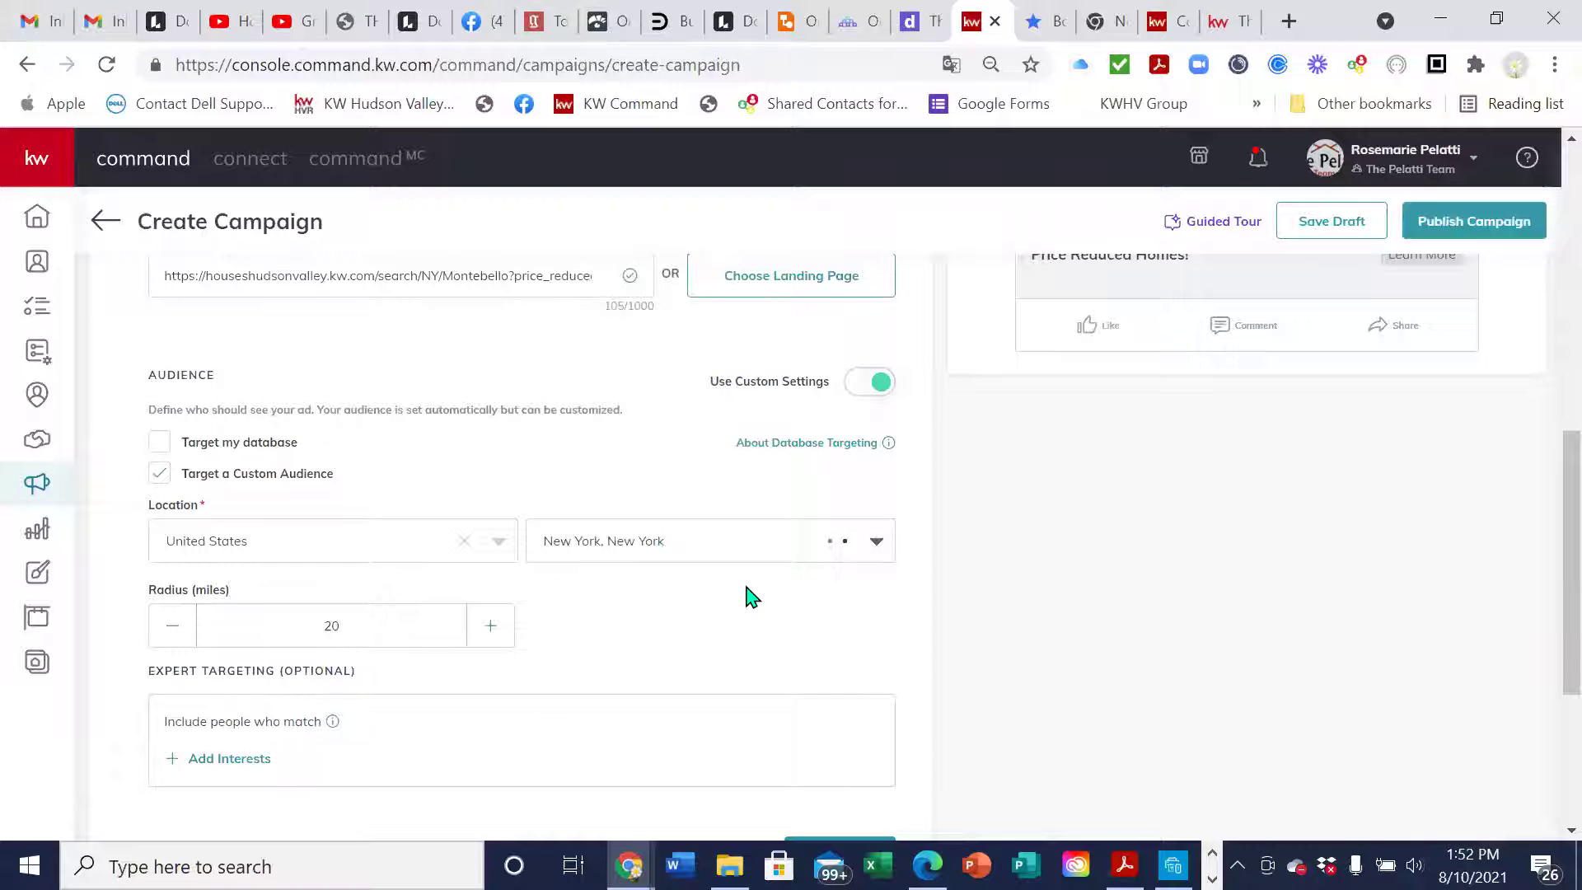
pyautogui.click(493, 628)
pyautogui.scroll(-2, 429, 725)
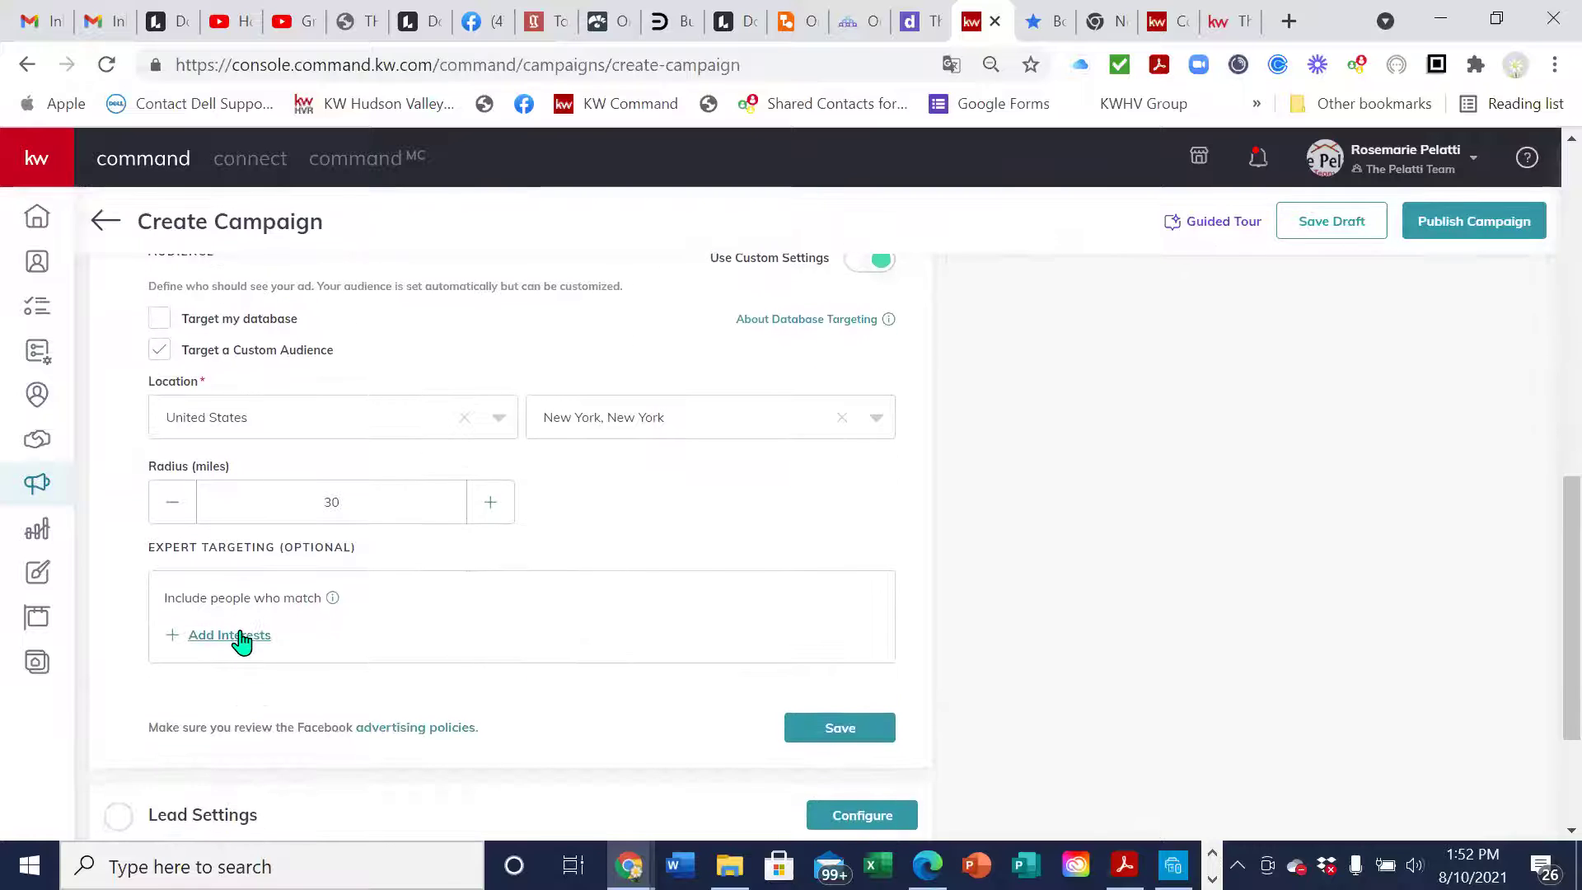
pyautogui.click(239, 636)
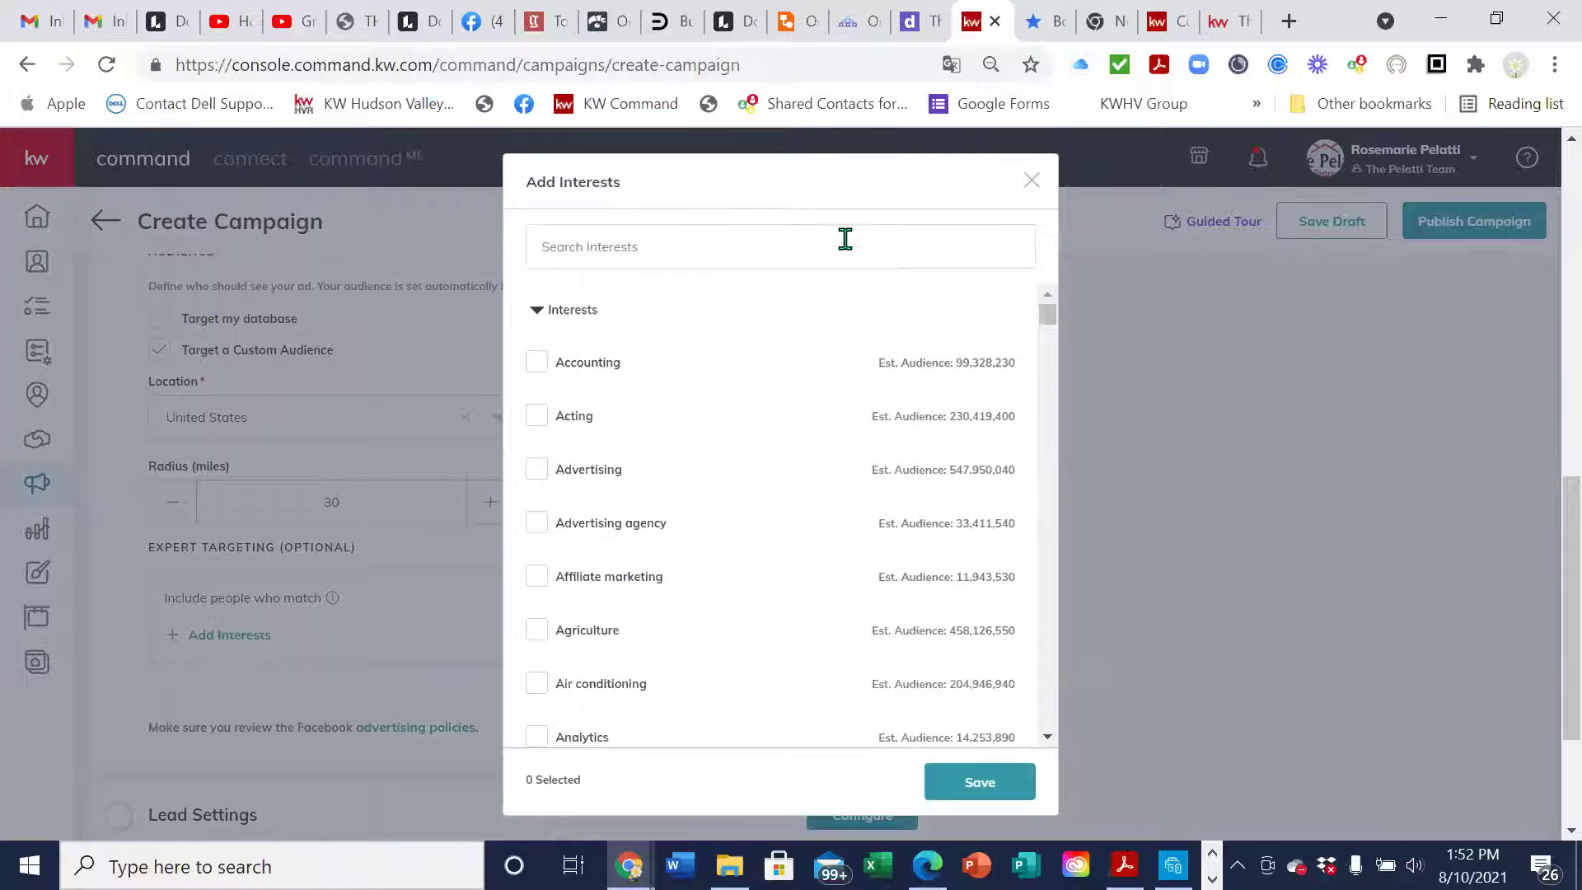
# - Search 'house' and add House as a targeted interest
pyautogui.click(653, 253)
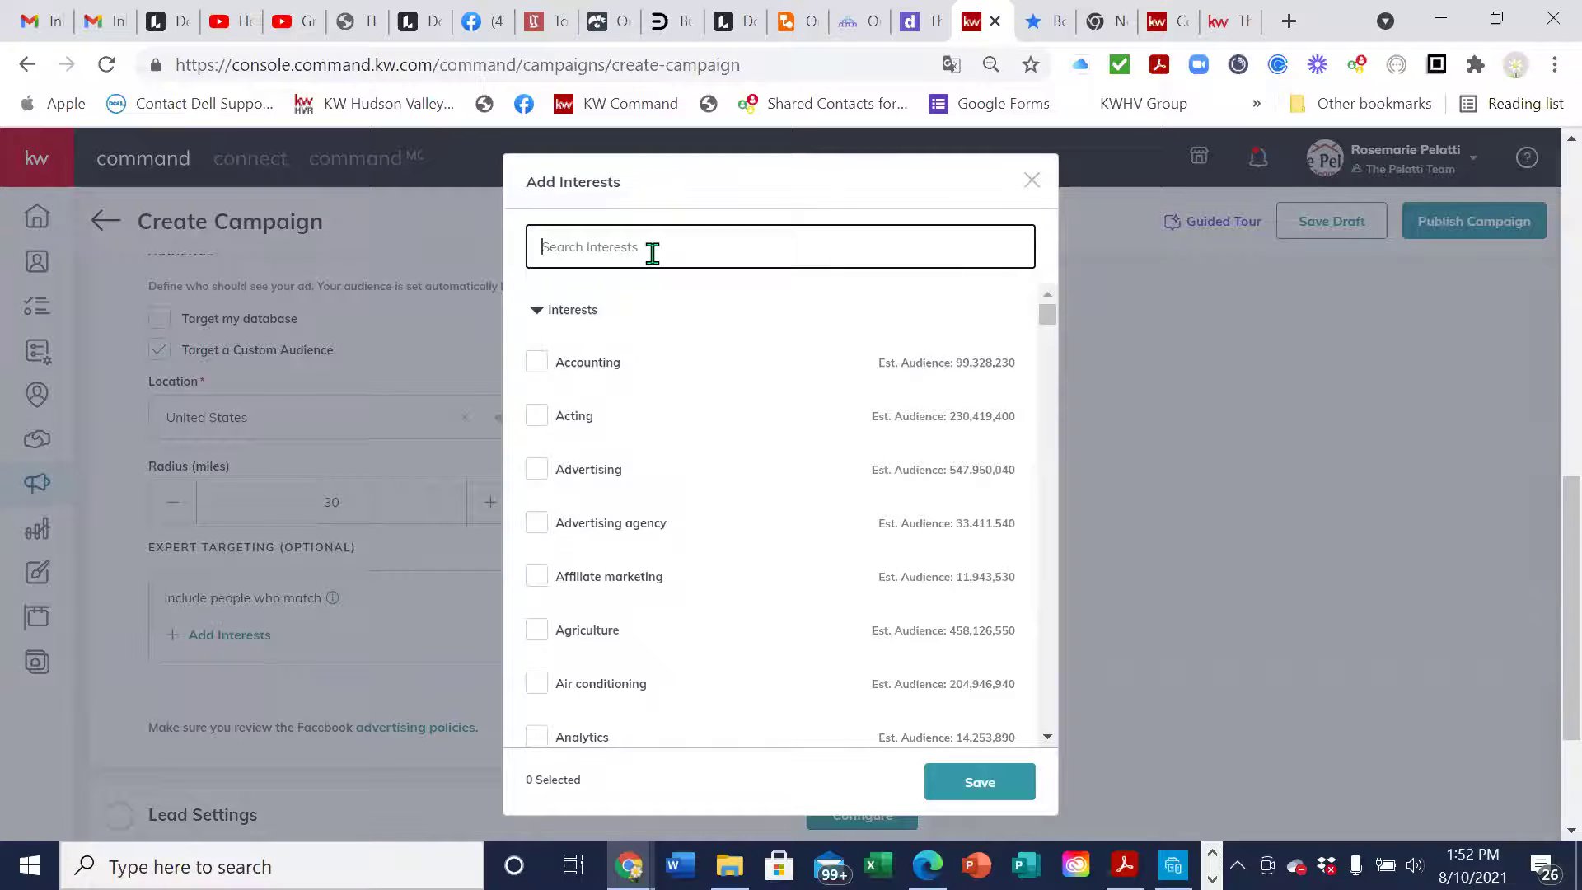
pyautogui.write('house')
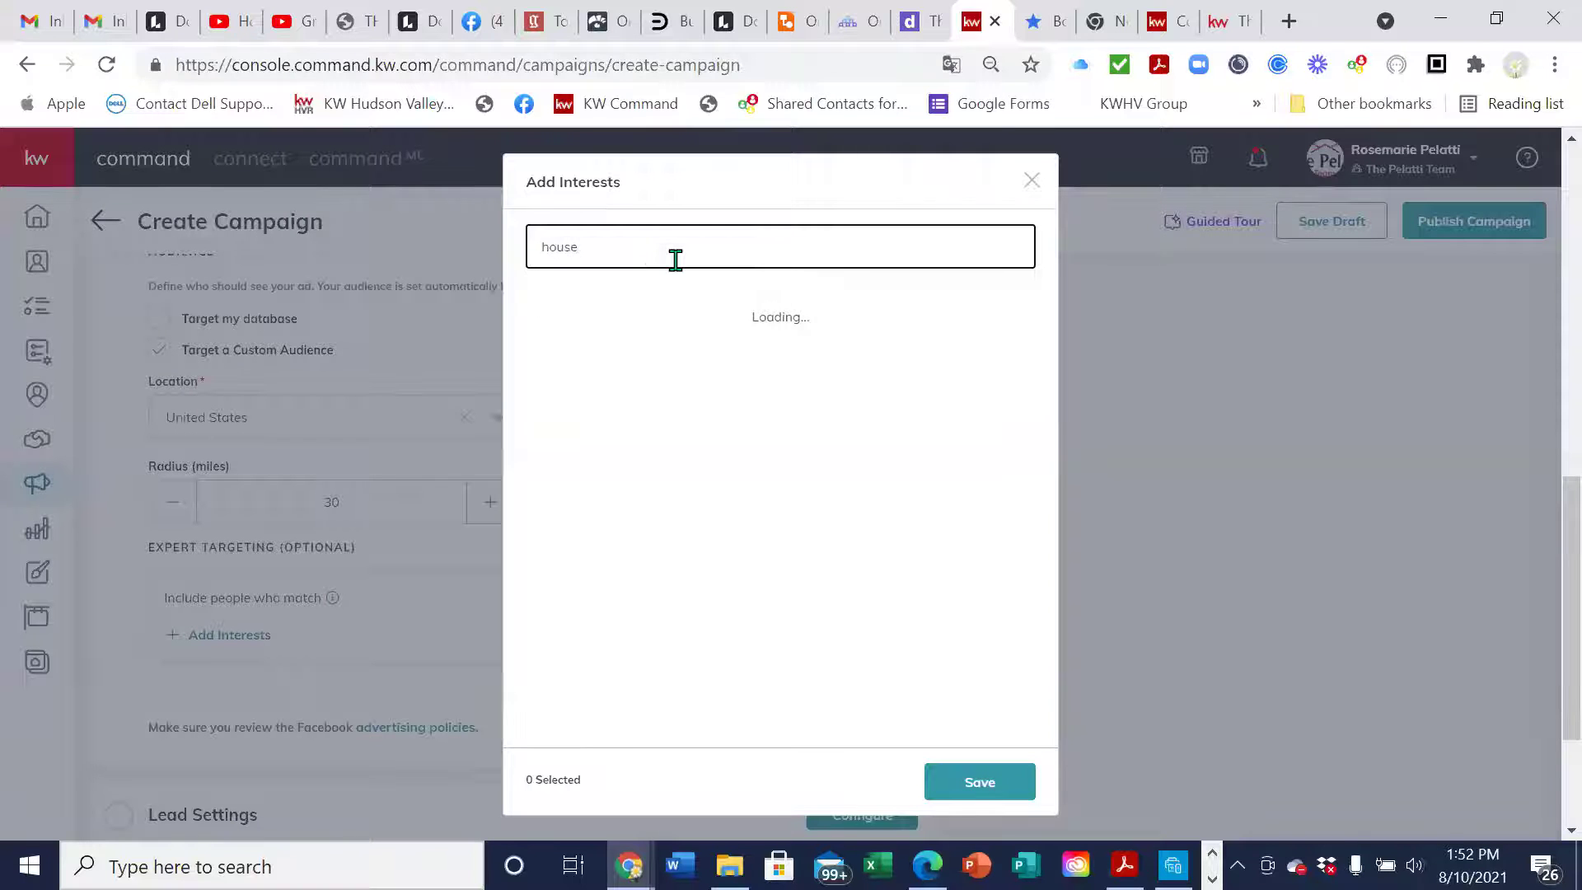
pyautogui.click(671, 310)
pyautogui.click(679, 252)
pyautogui.press('BackSpace')
pyautogui.press('BackSpace')
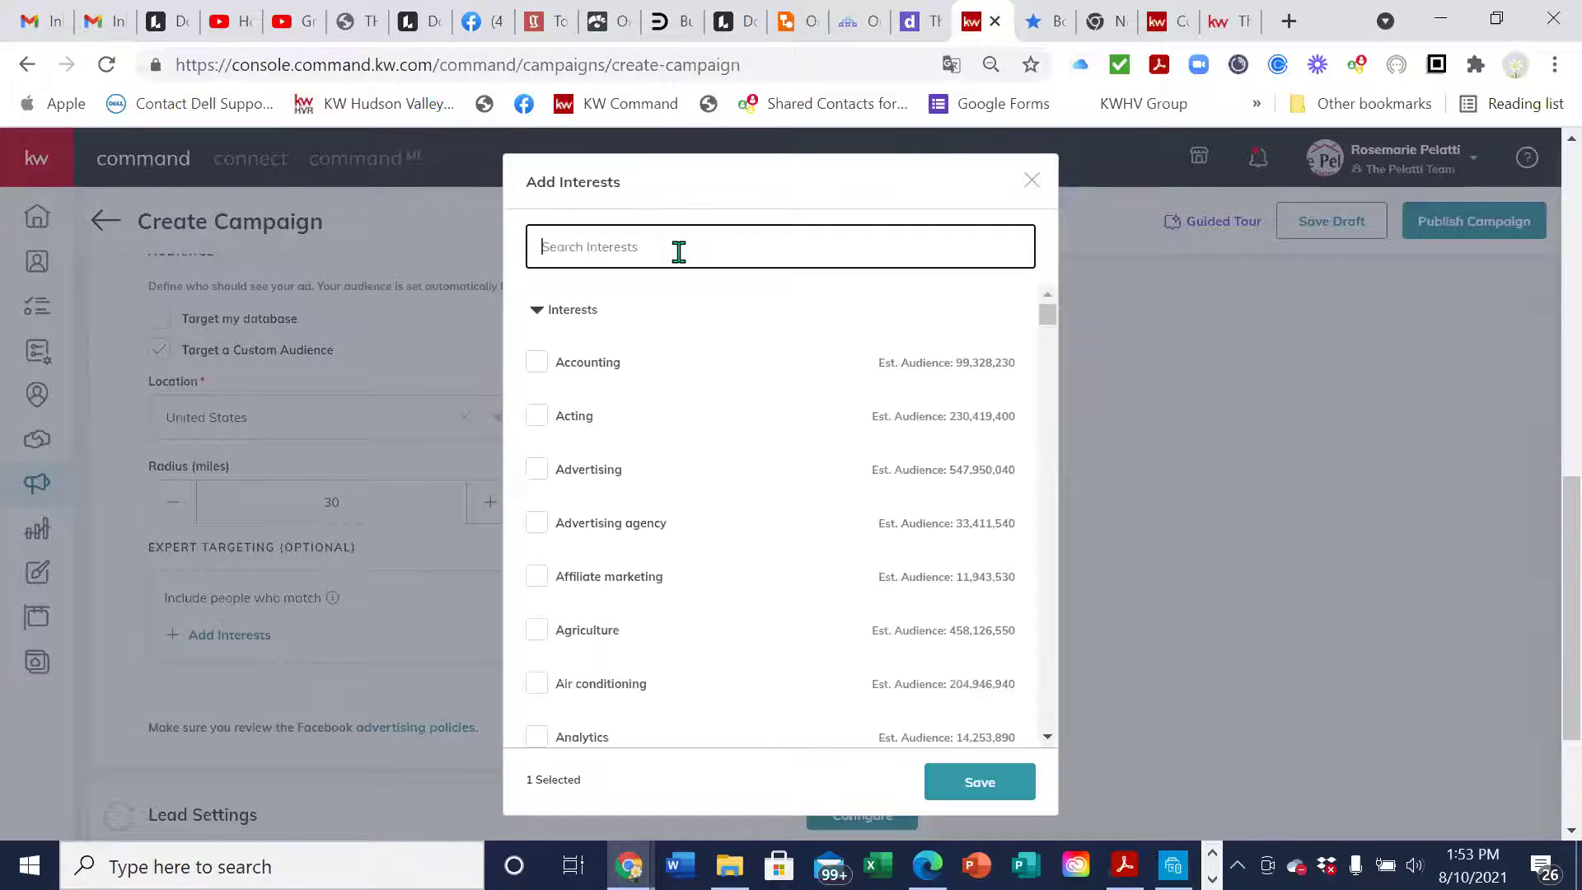
# - Add First-time buyer as an interest and save the interests to the audience
pyautogui.write('first')
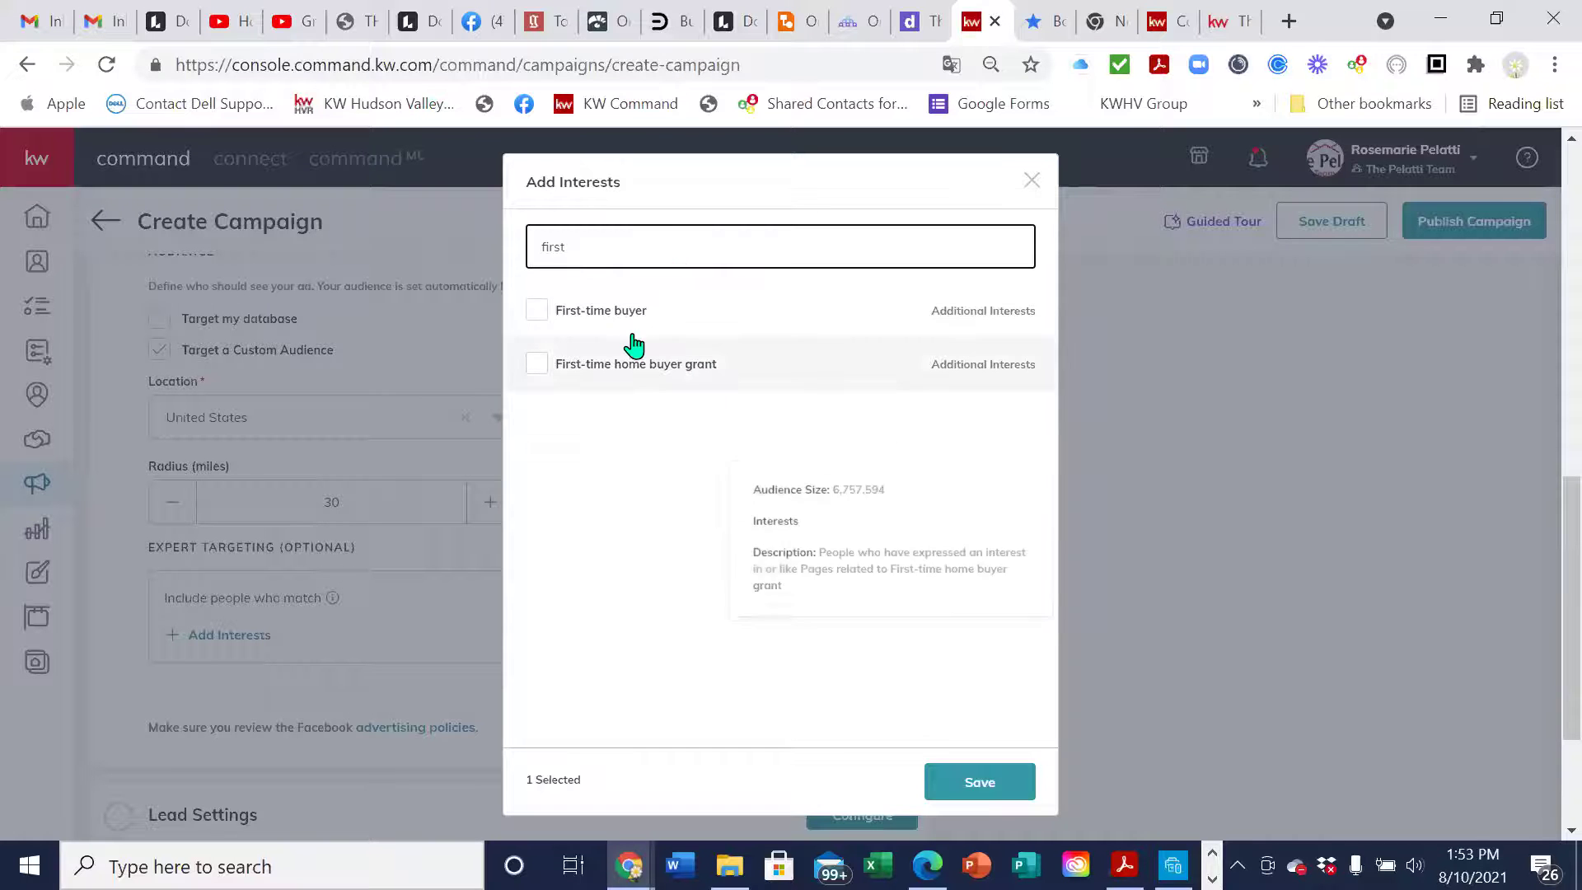
pyautogui.click(537, 311)
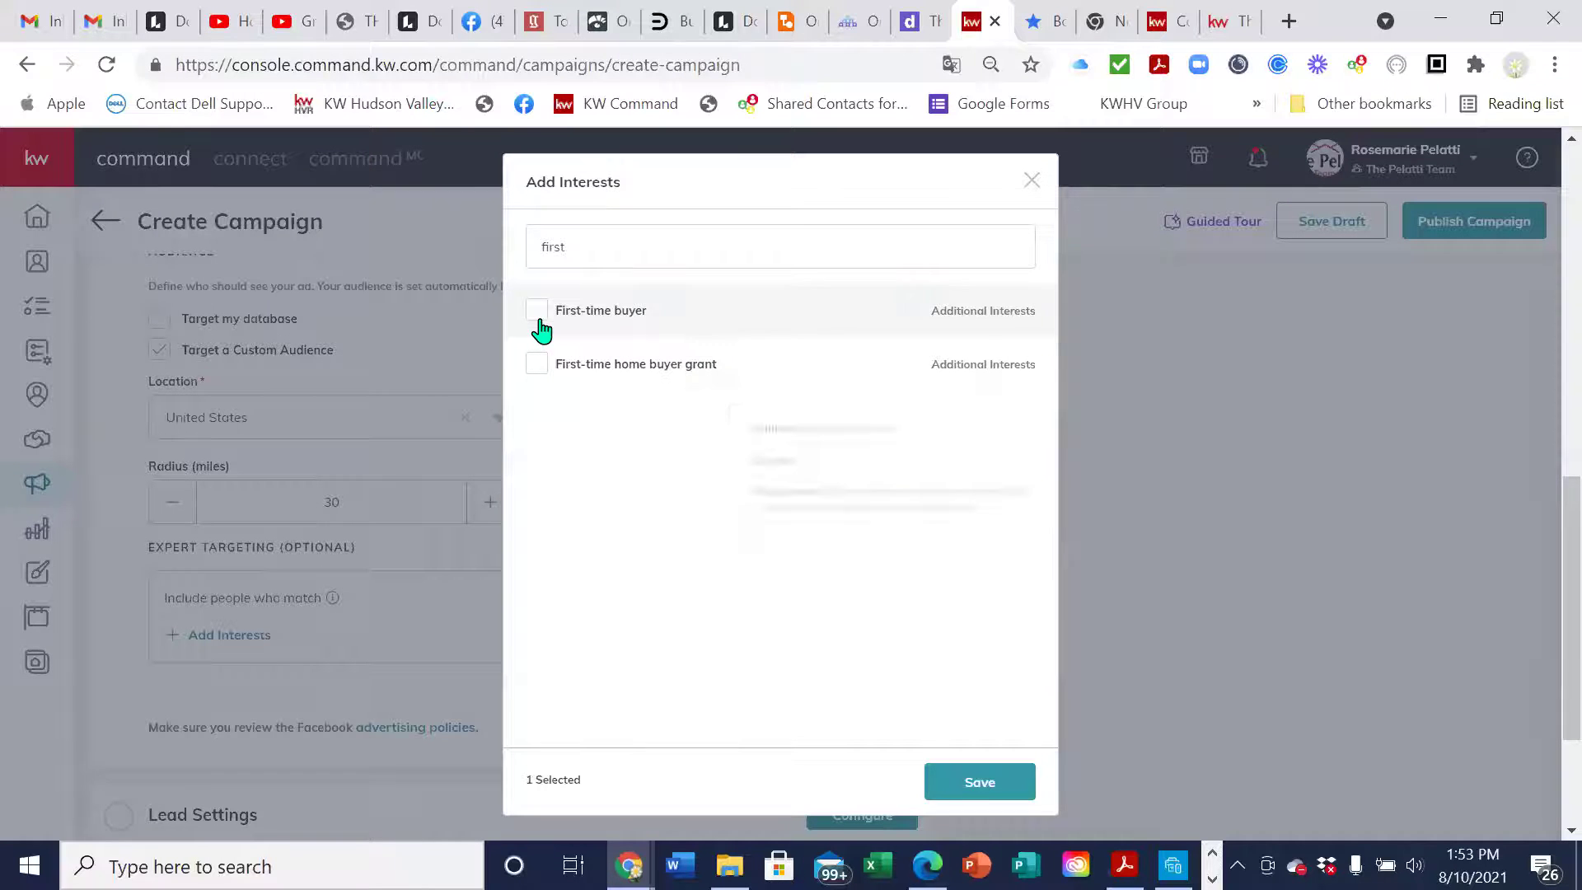
pyautogui.click(981, 790)
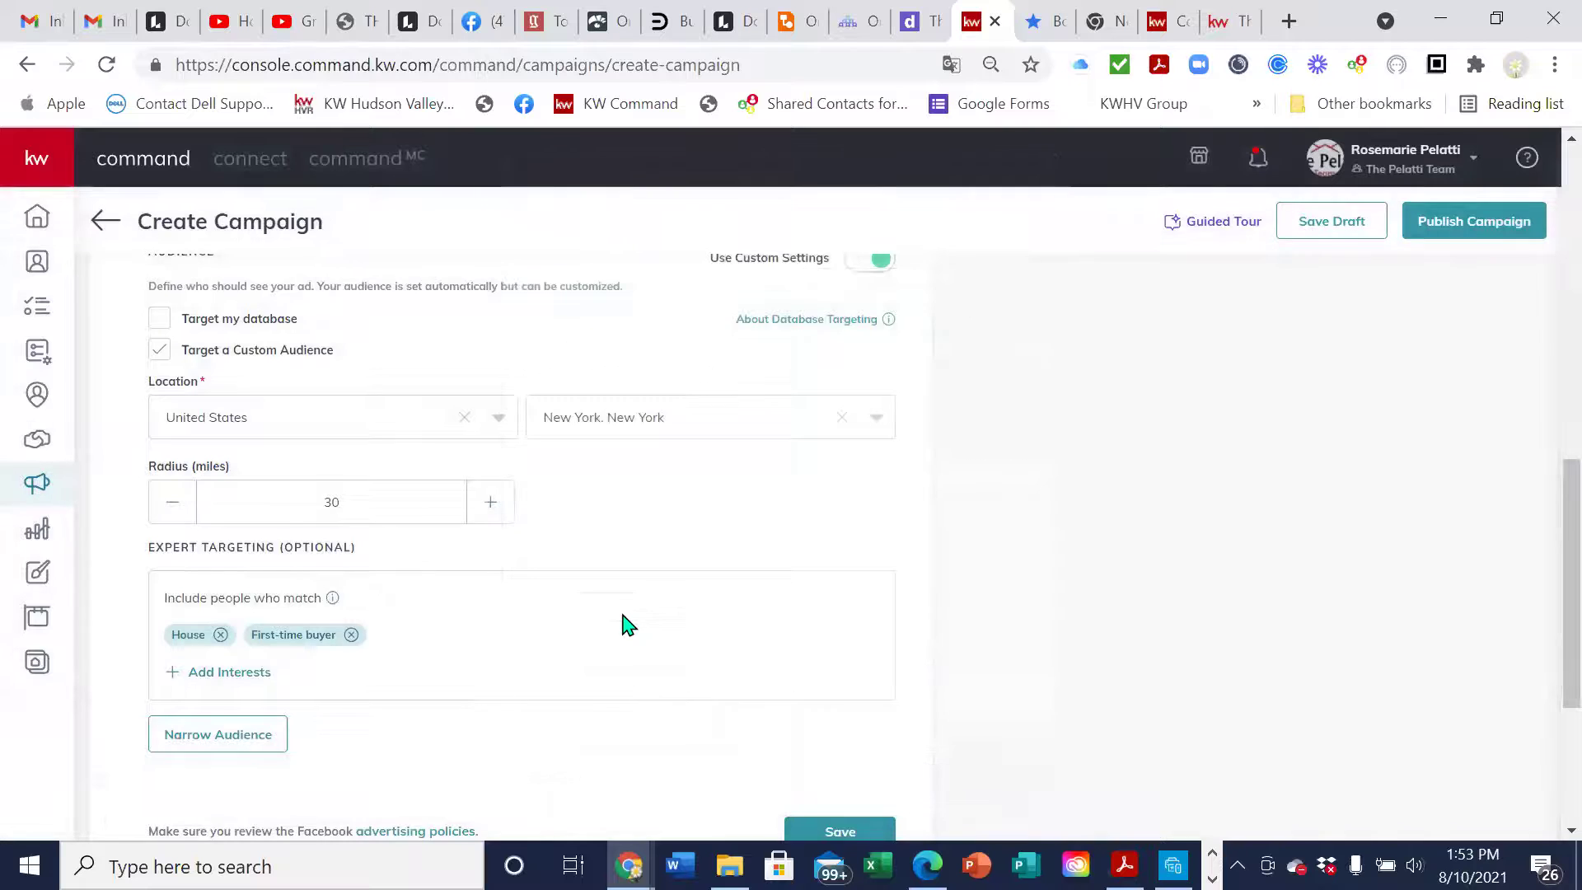
pyautogui.scroll(-2, 577, 643)
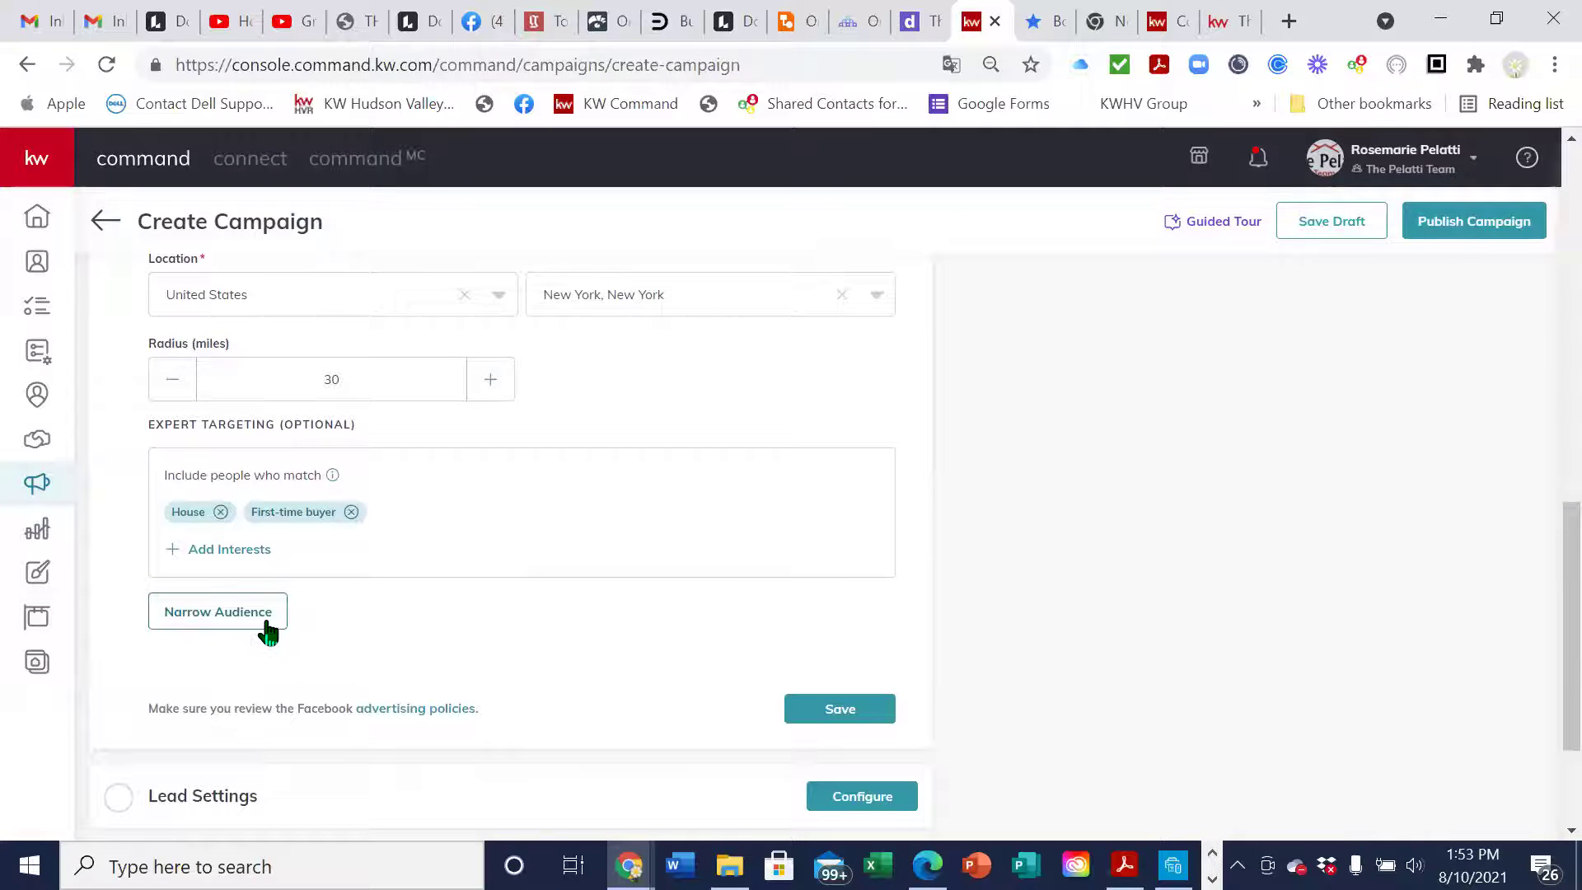
pyautogui.scroll(4, 632, 579)
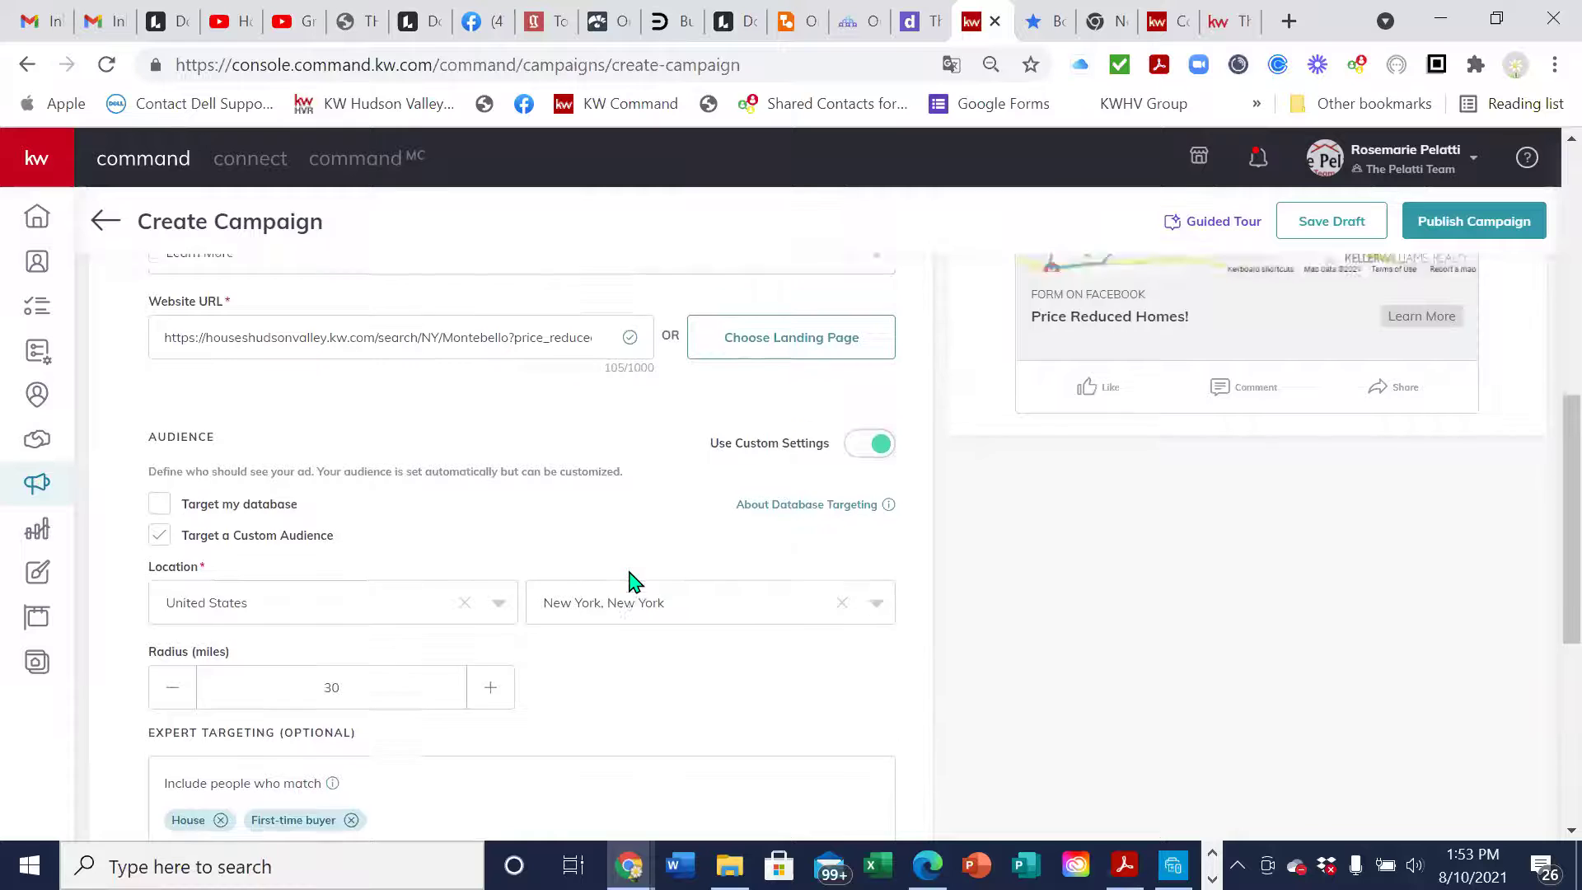
pyautogui.scroll(-3, 632, 580)
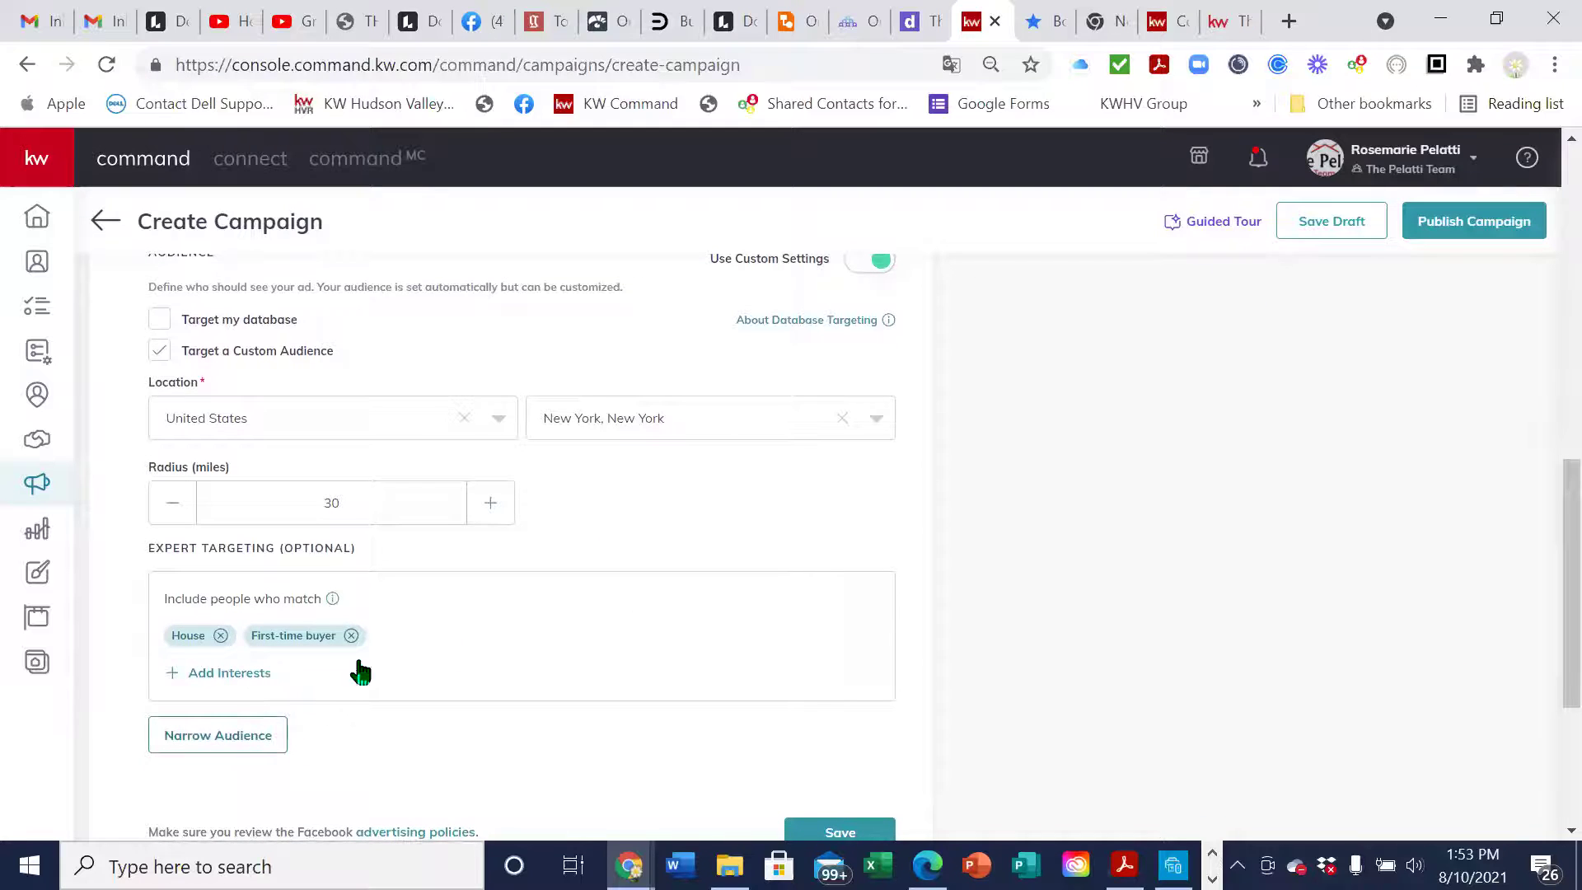
pyautogui.scroll(-3, 569, 602)
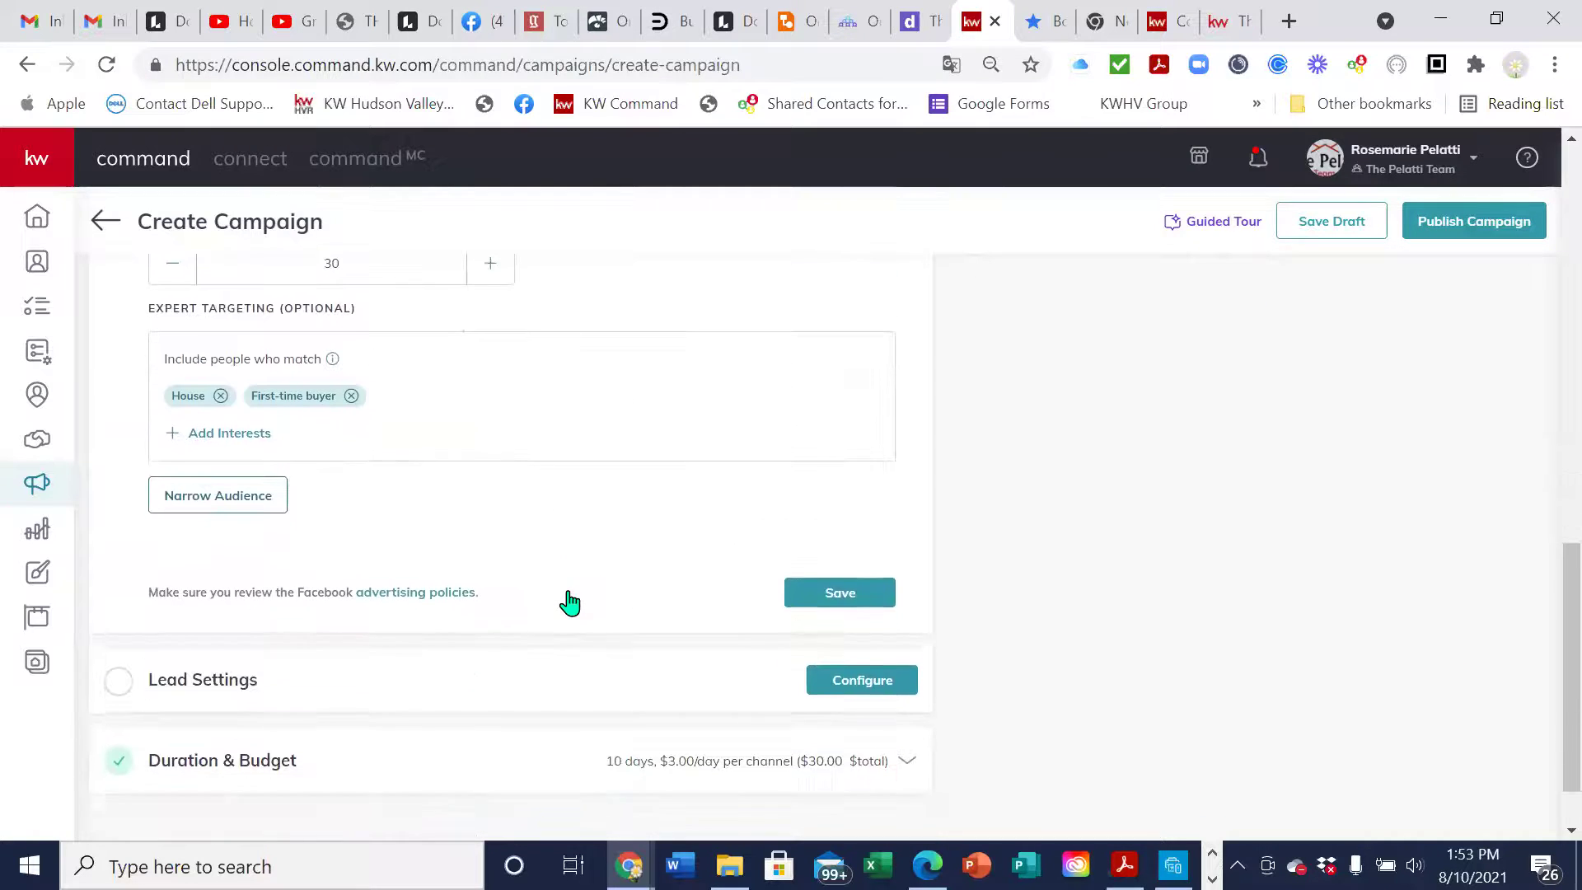
# - Narrow the audience so people must also match the Zillow interest
pyautogui.click(264, 513)
pyautogui.click(616, 245)
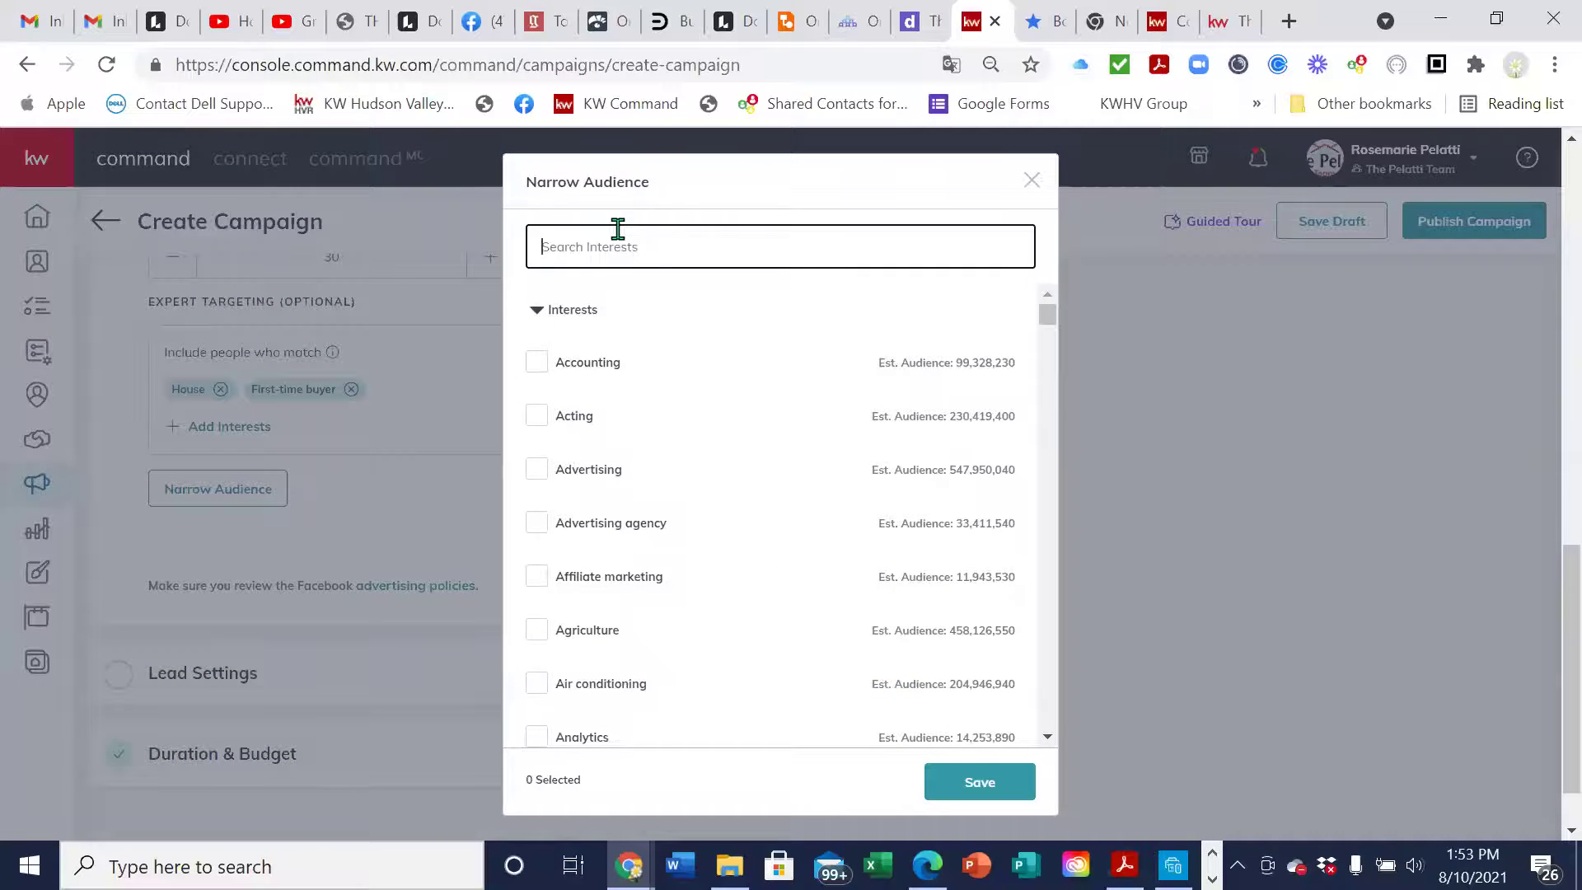
pyautogui.write('zillow')
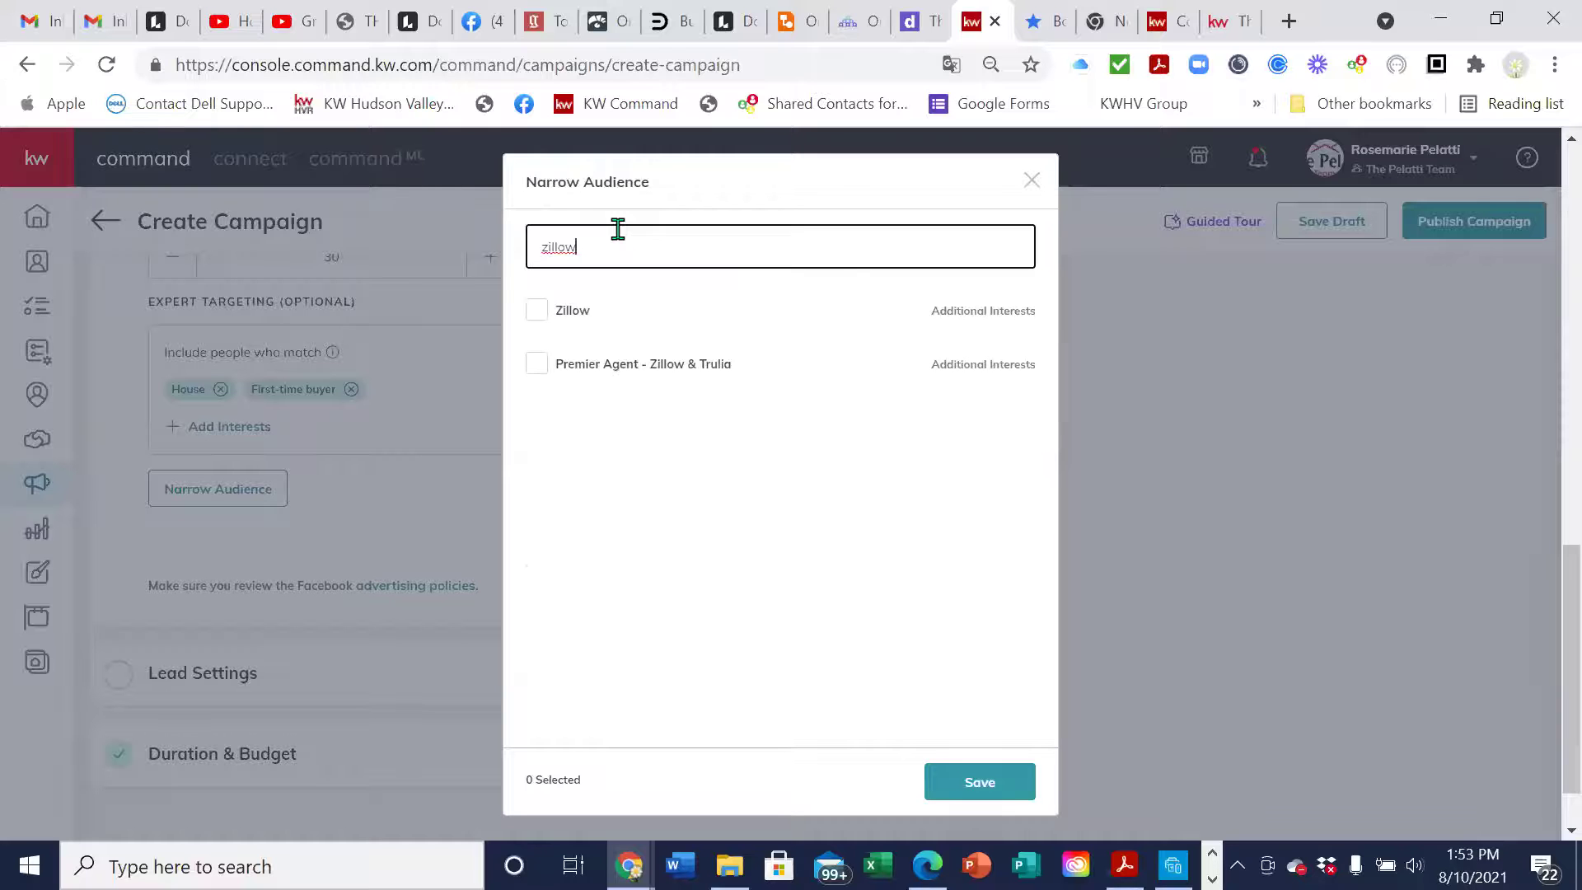
pyautogui.click(538, 310)
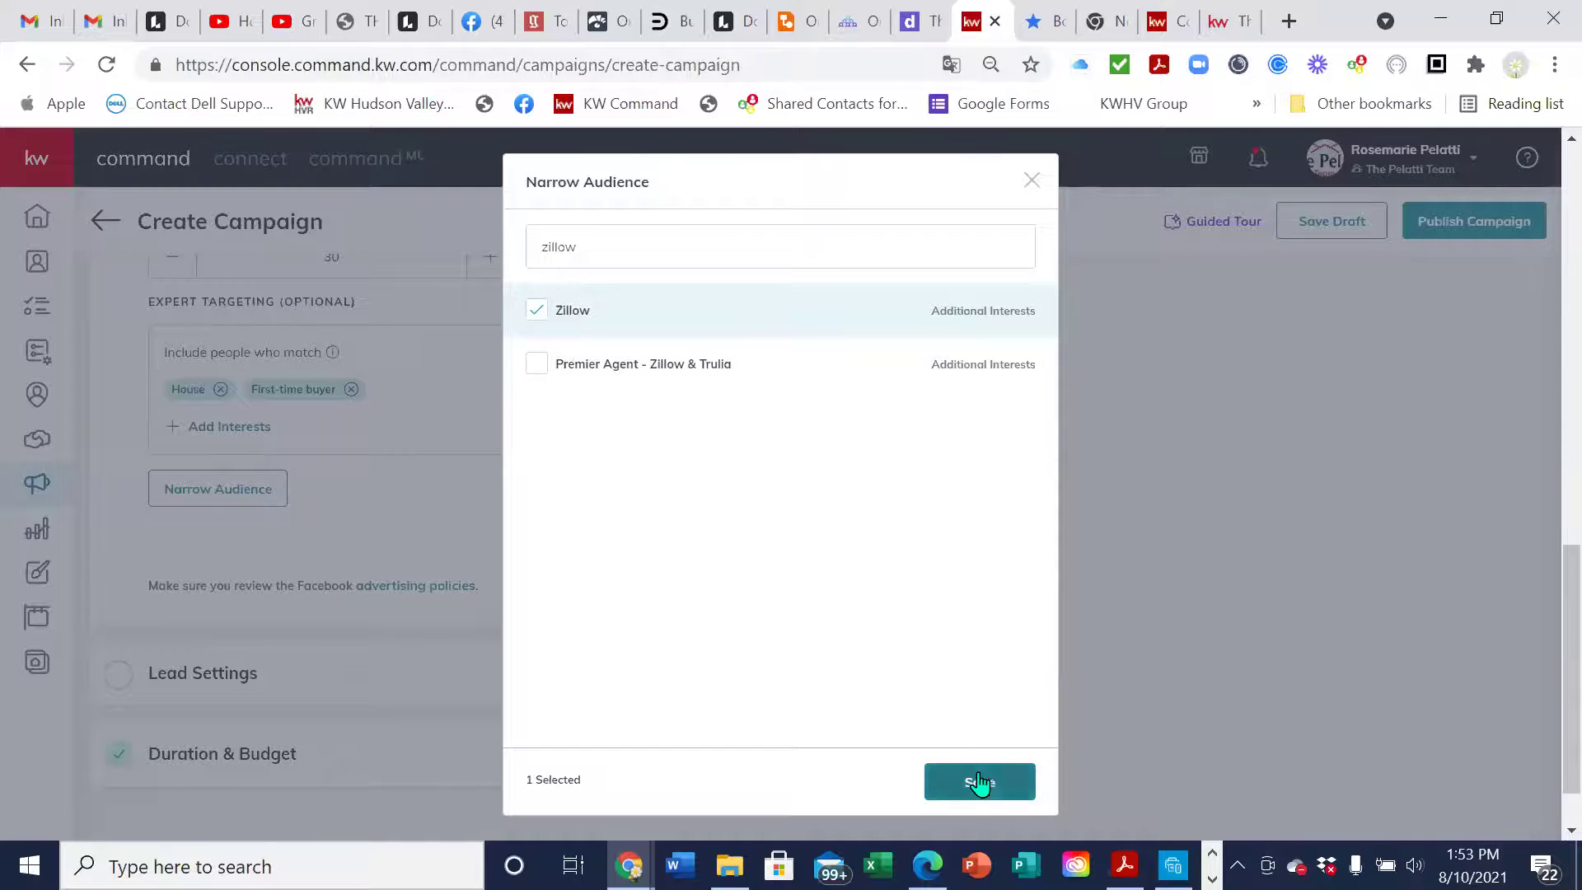
pyautogui.click(979, 783)
pyautogui.scroll(-3, 897, 646)
pyautogui.click(915, 610)
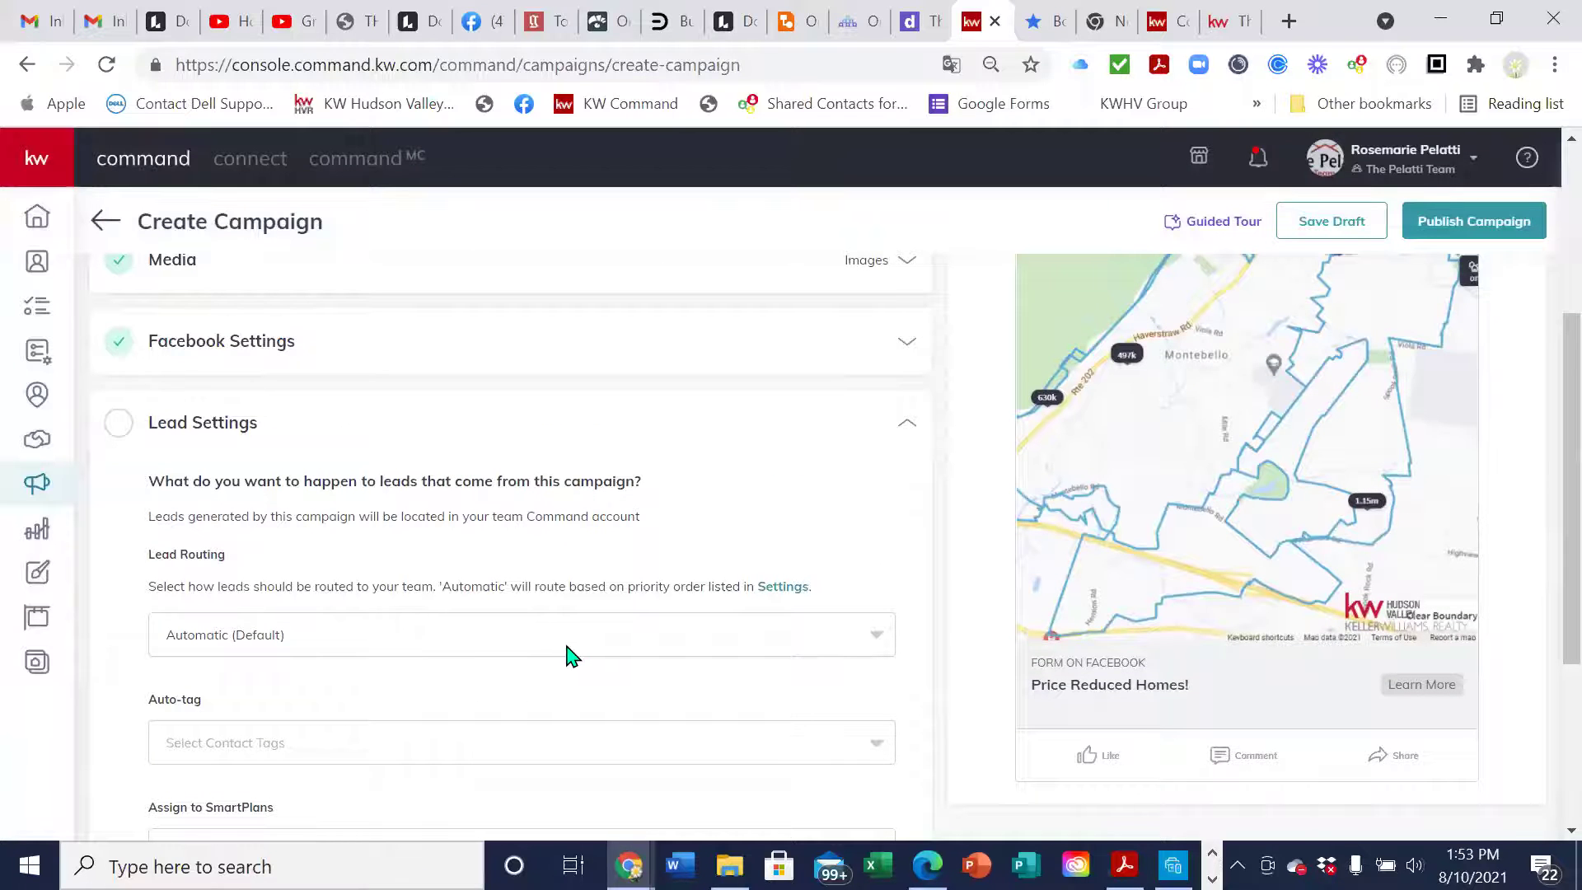
# - Auto-tag incoming leads with the 100 Fotim contact tag
pyautogui.scroll(-2, 577, 618)
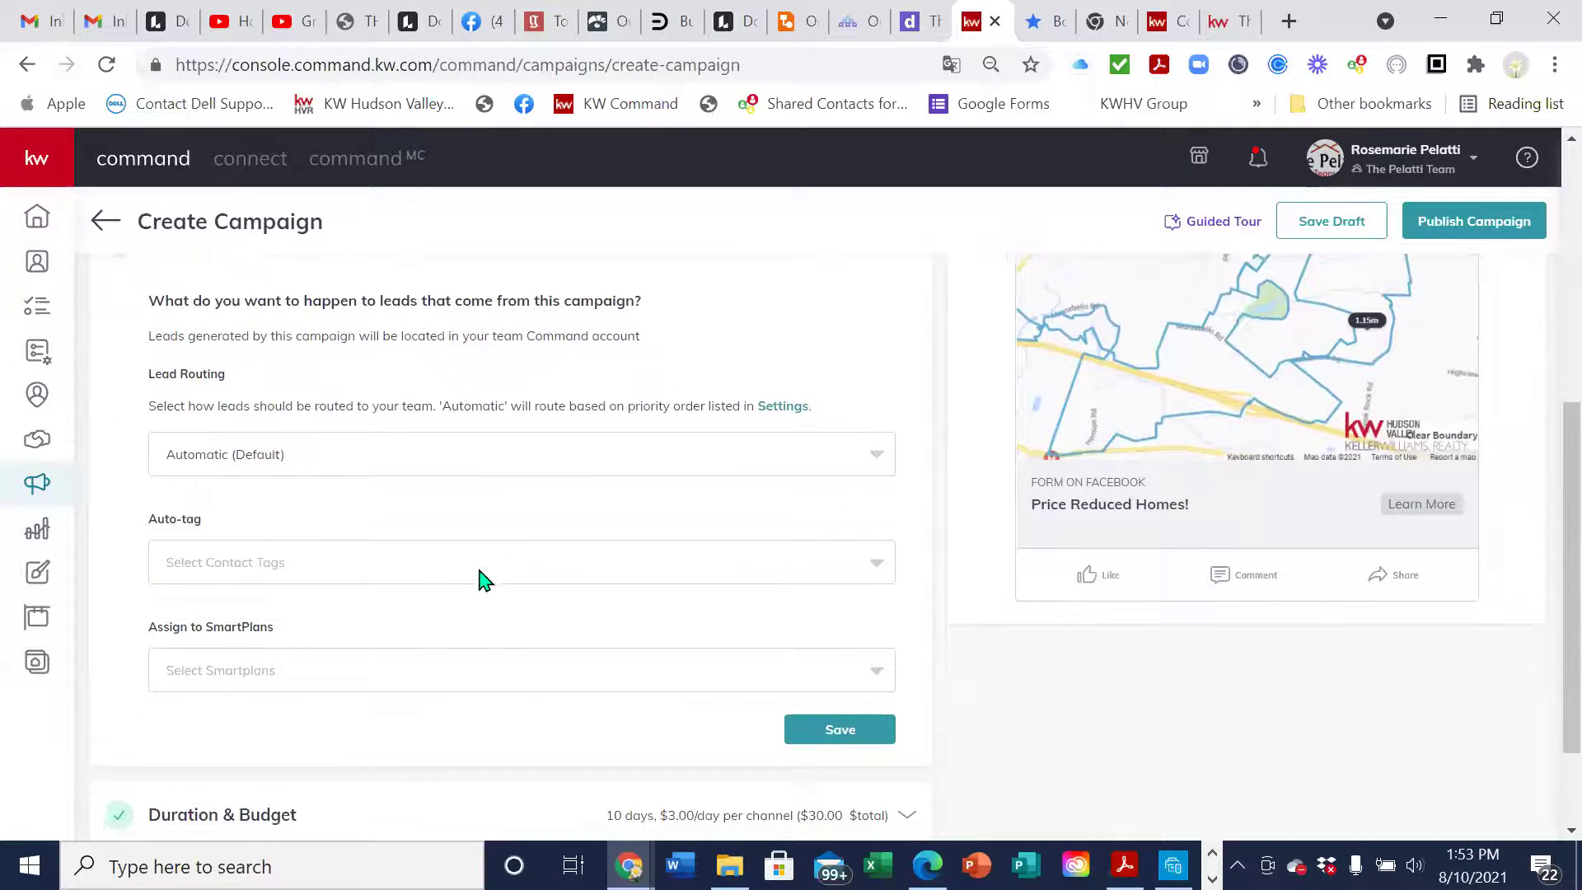
pyautogui.click(497, 527)
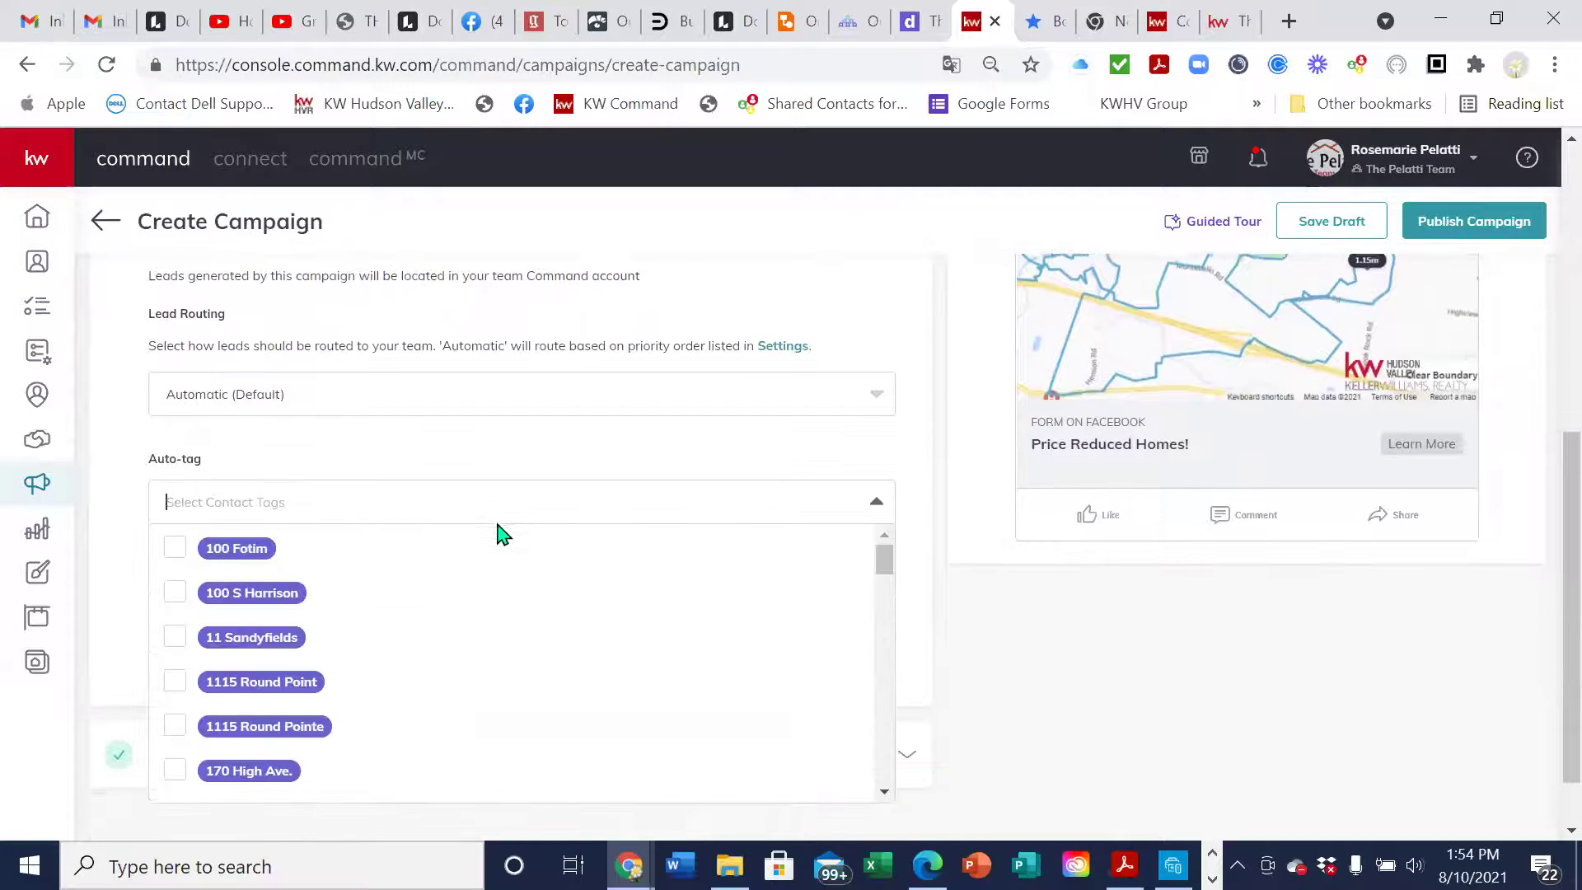
pyautogui.click(504, 468)
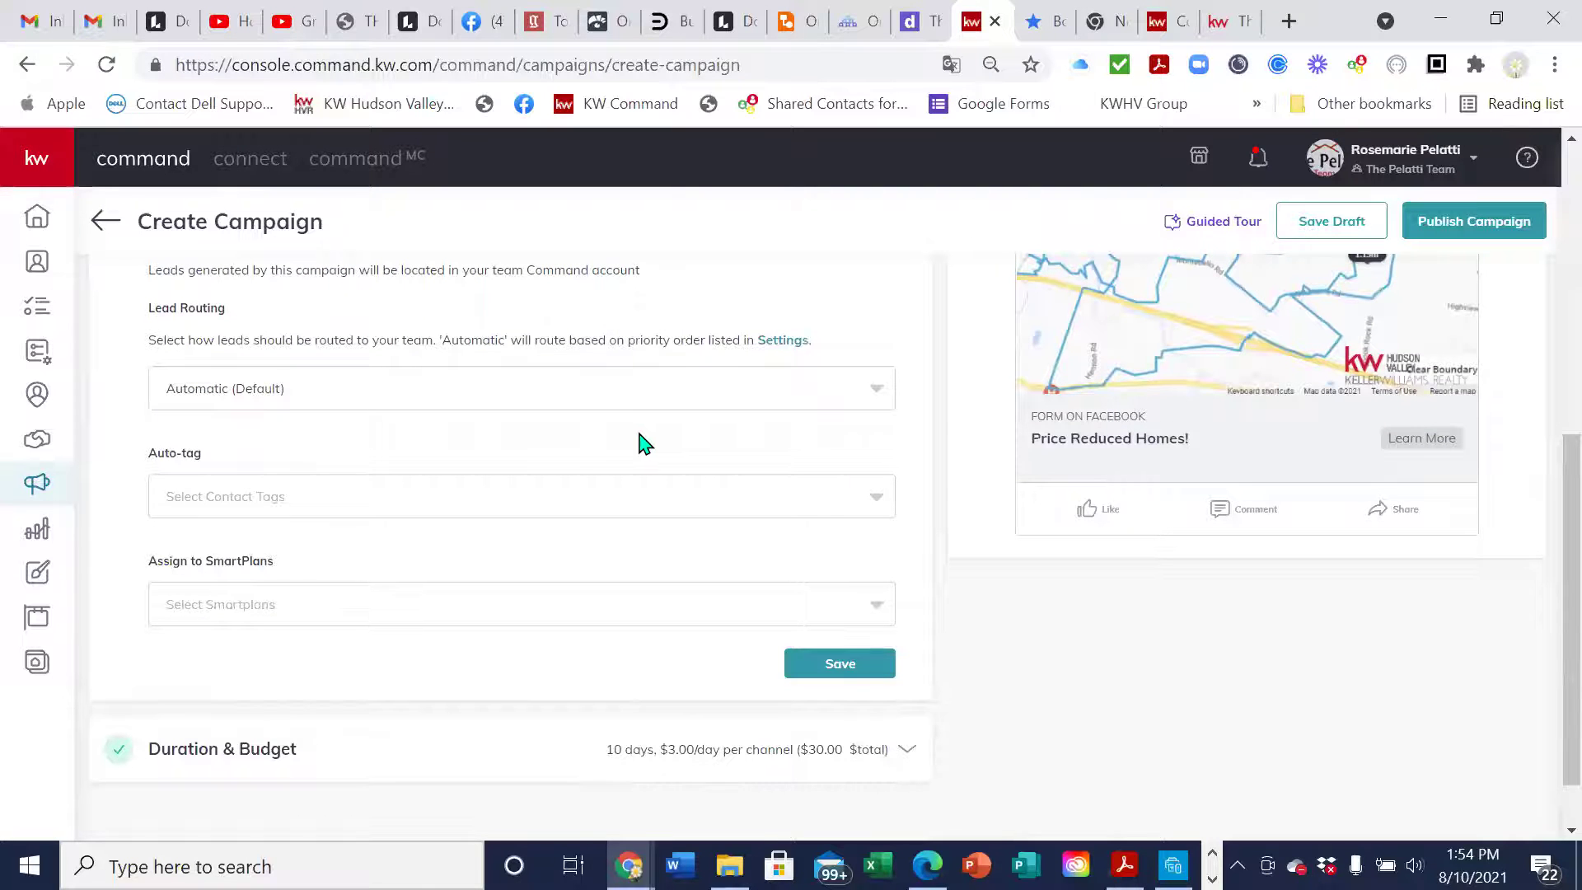
pyautogui.click(508, 510)
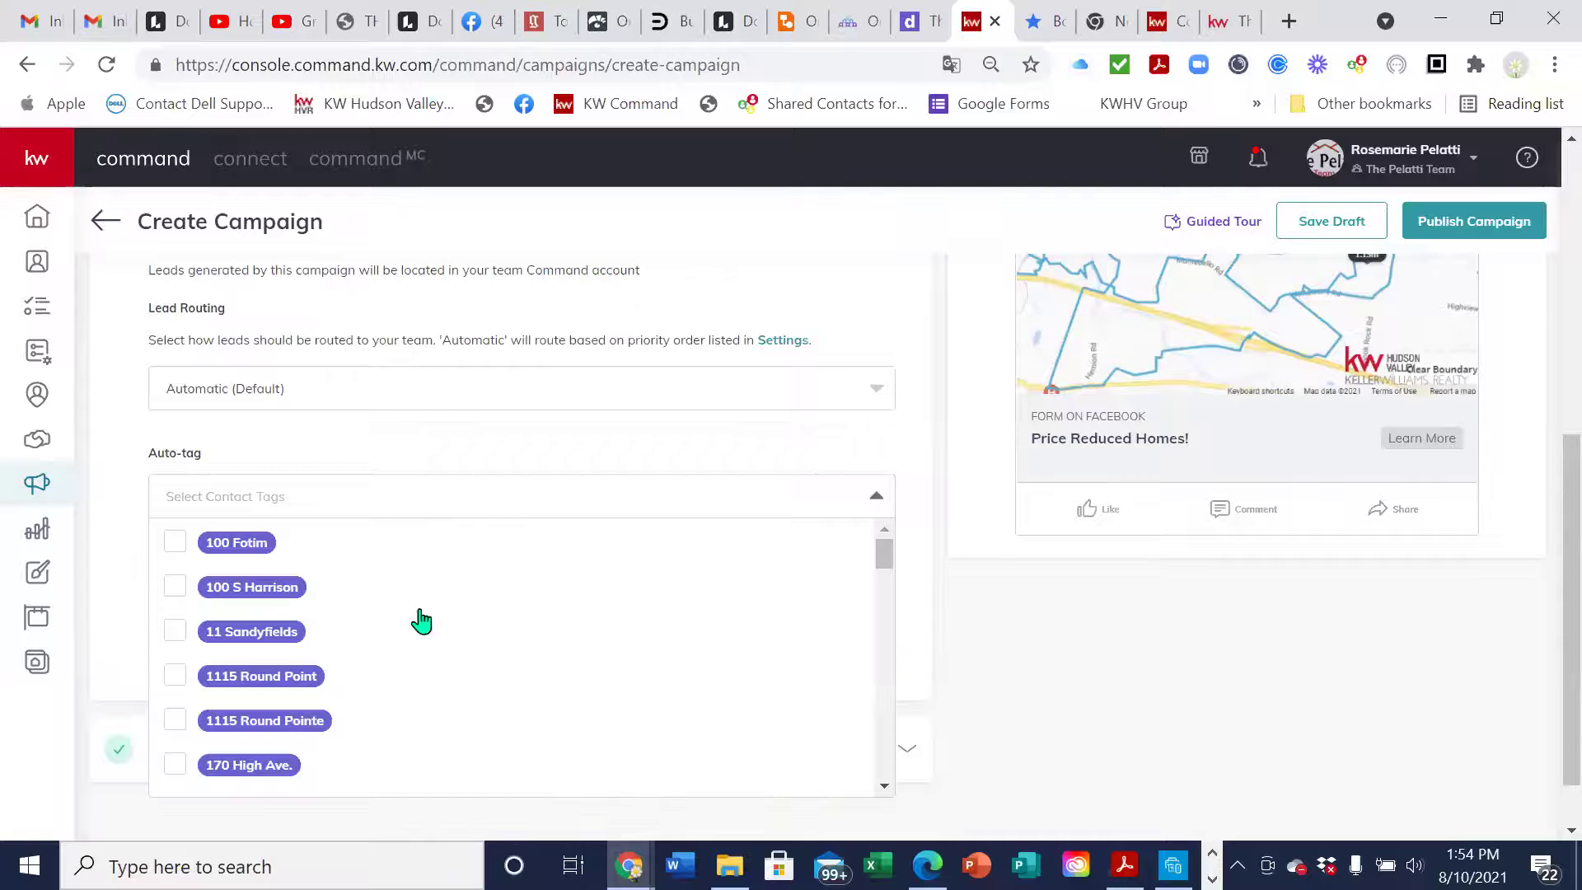
pyautogui.click(173, 546)
pyautogui.click(482, 463)
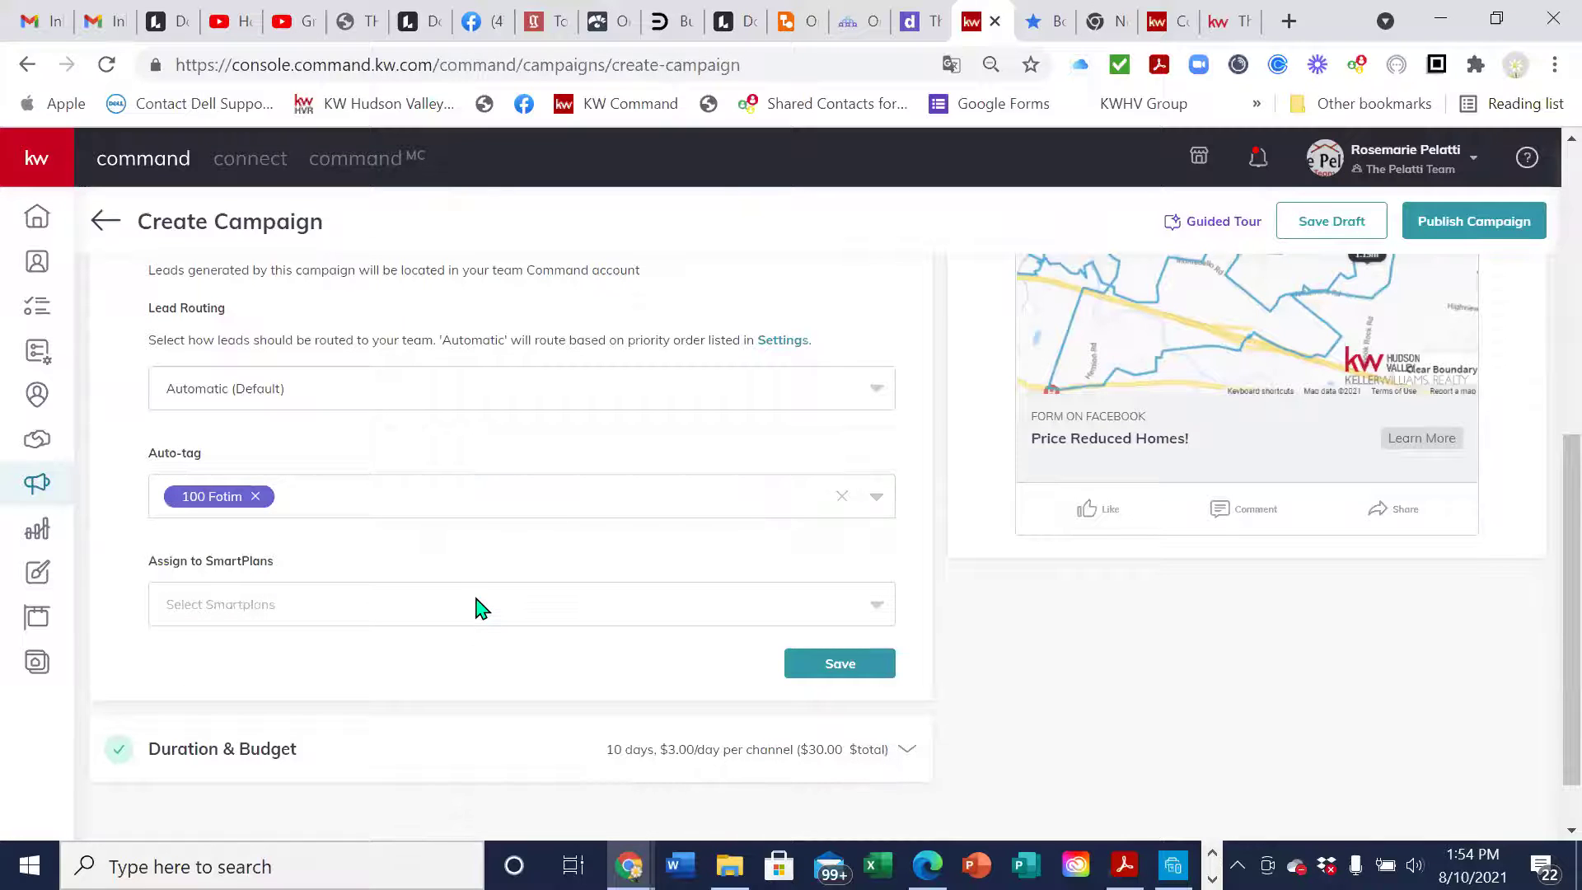
# - Assign the Facebook paid-ad lead follow-up SmartPlan and save Lead Settings
pyautogui.click(481, 612)
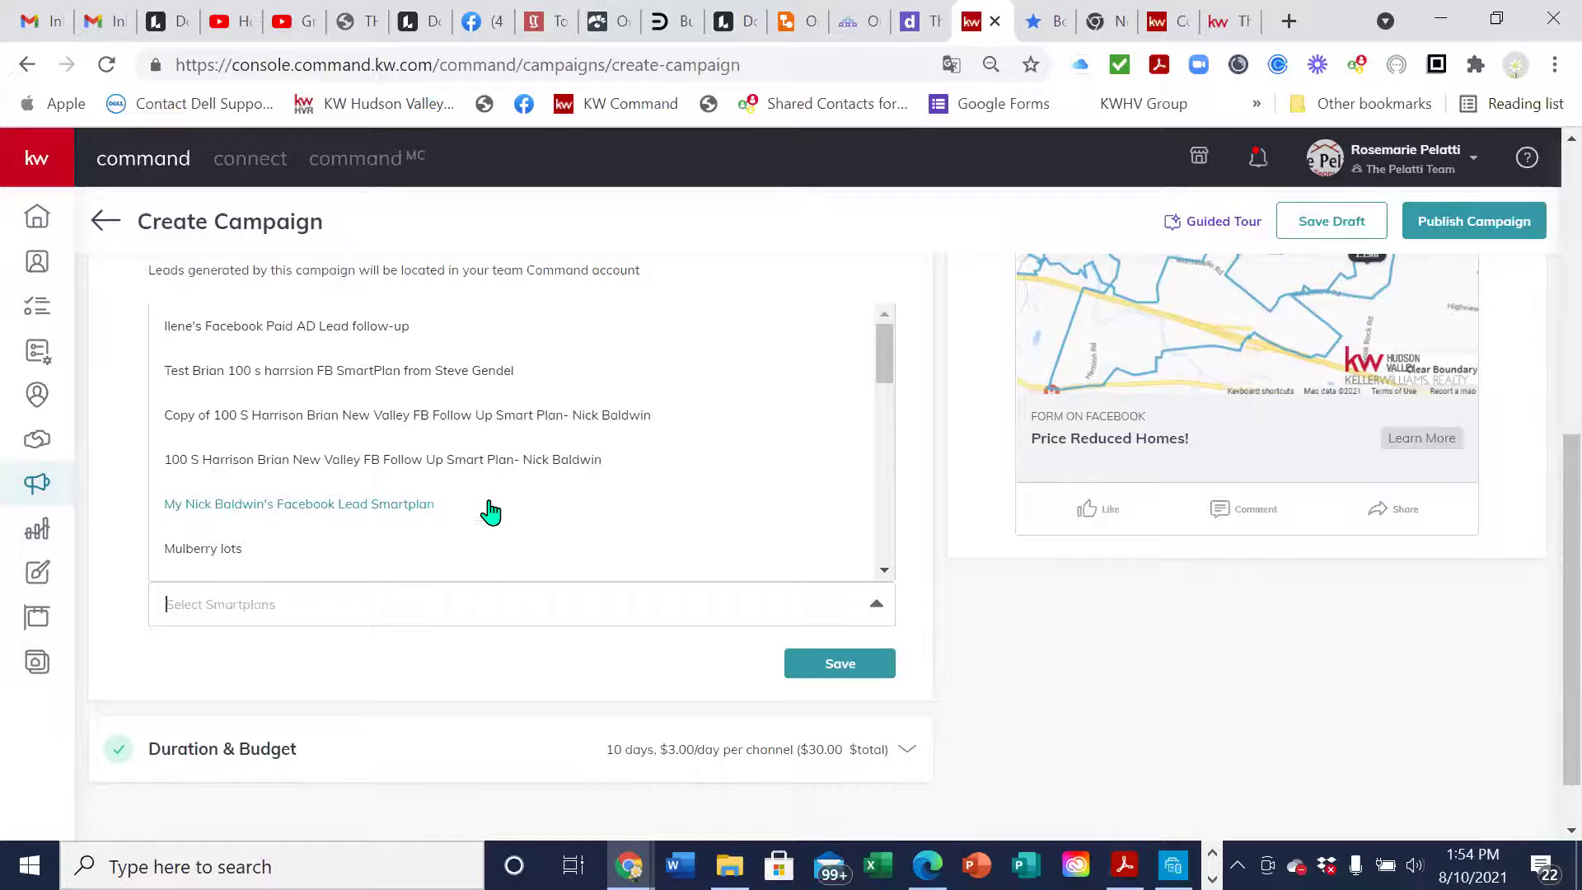
pyautogui.click(397, 338)
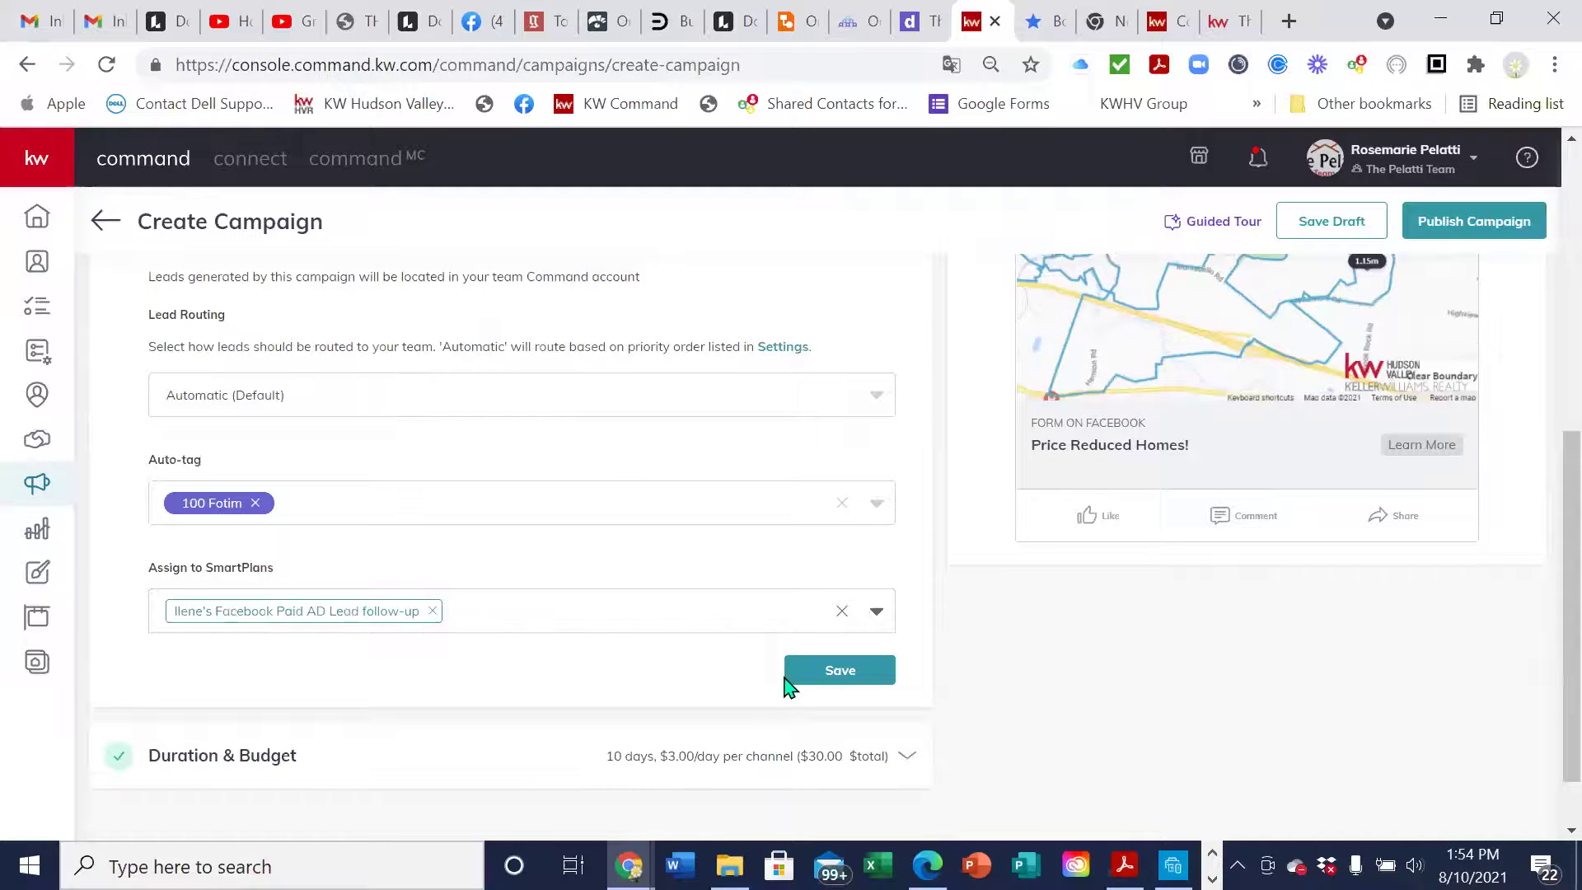
pyautogui.click(840, 670)
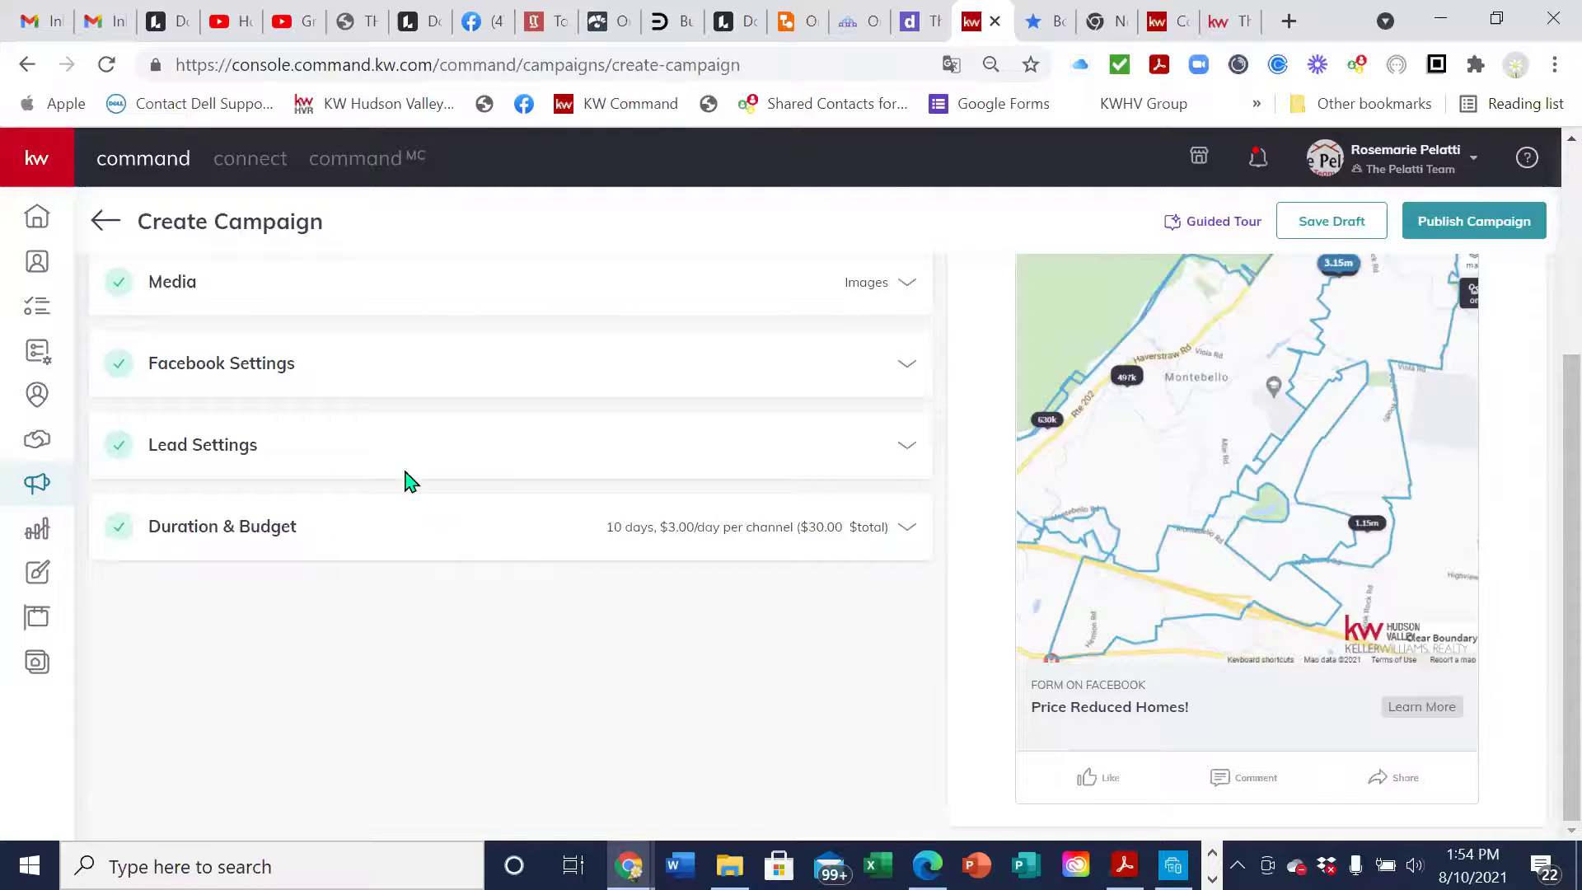
# - Save Duration & Budget unchanged: Aug 11–21, 2021, $3.00/day per channel, $30 total
pyautogui.click(427, 536)
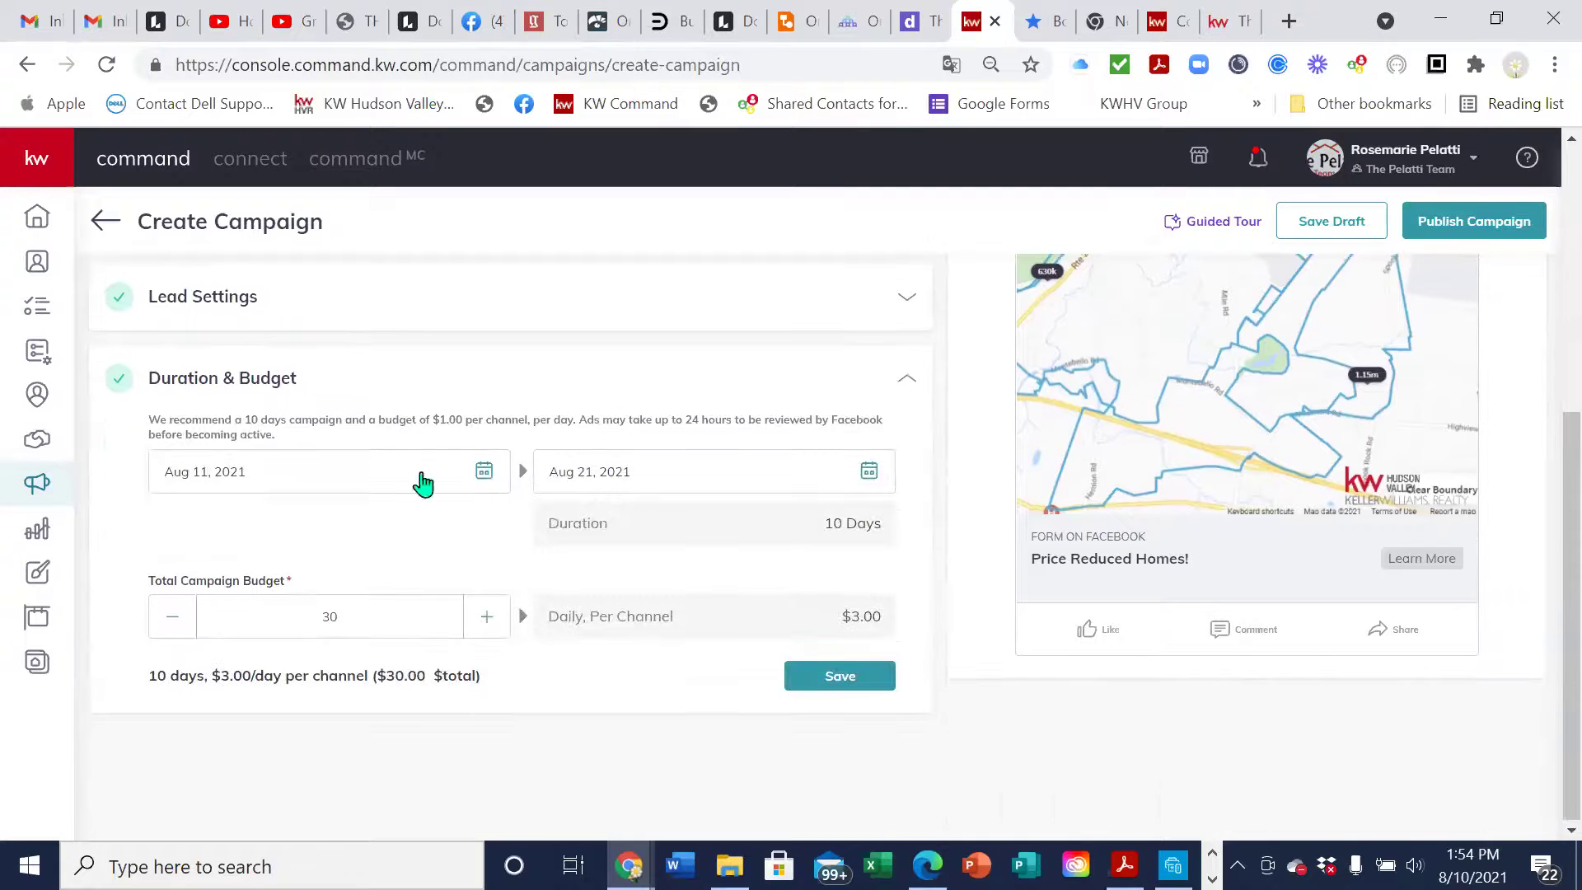
pyautogui.click(873, 688)
pyautogui.scroll(-2, 1403, 530)
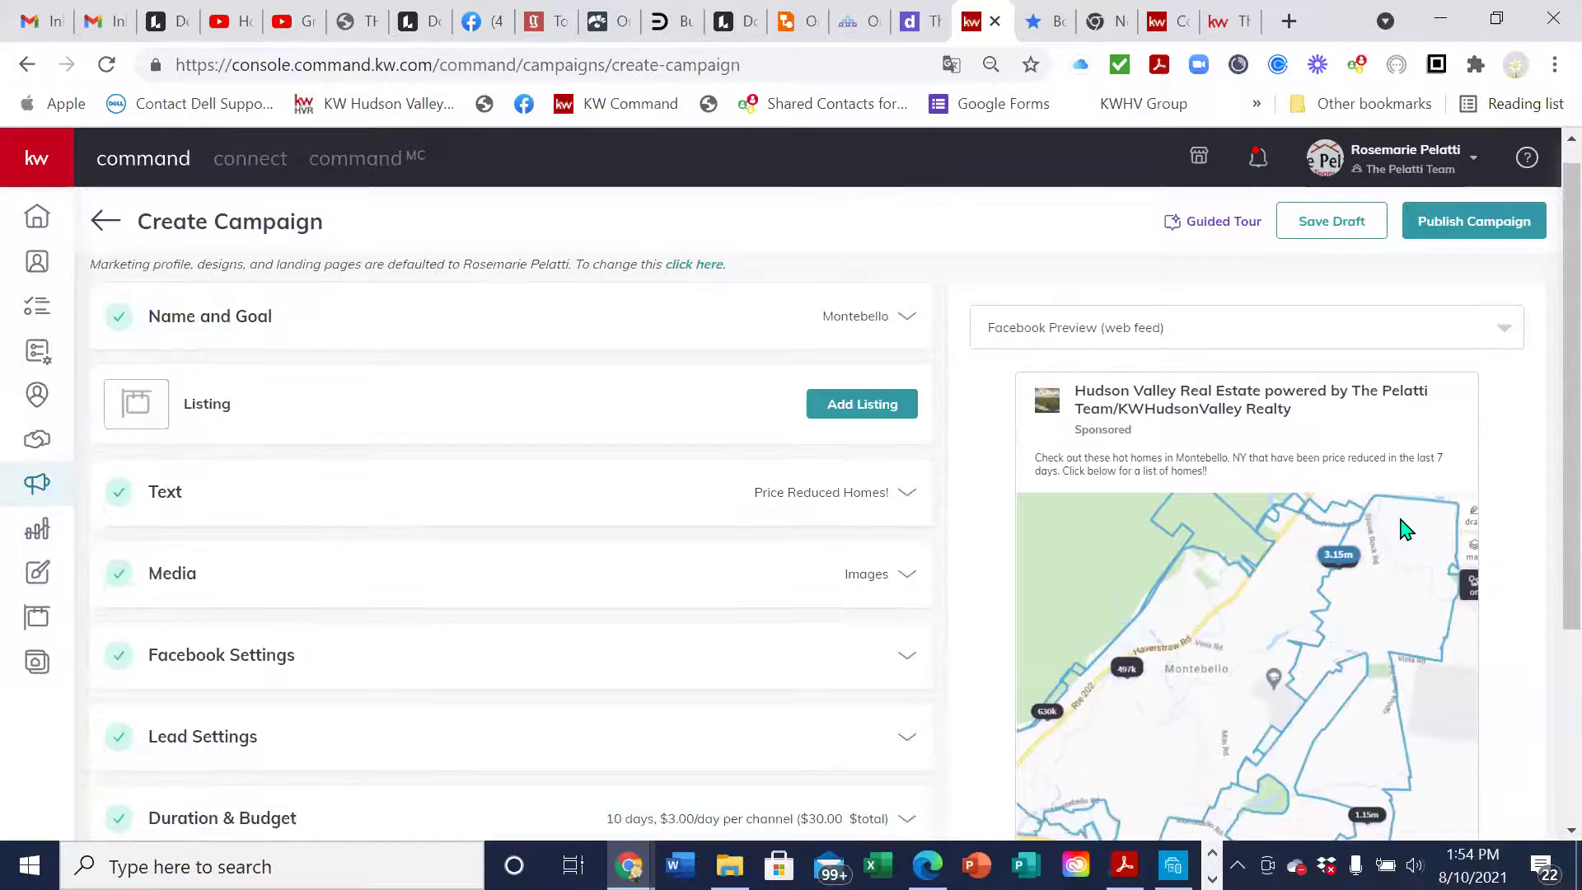
pyautogui.scroll(3, 1544, 672)
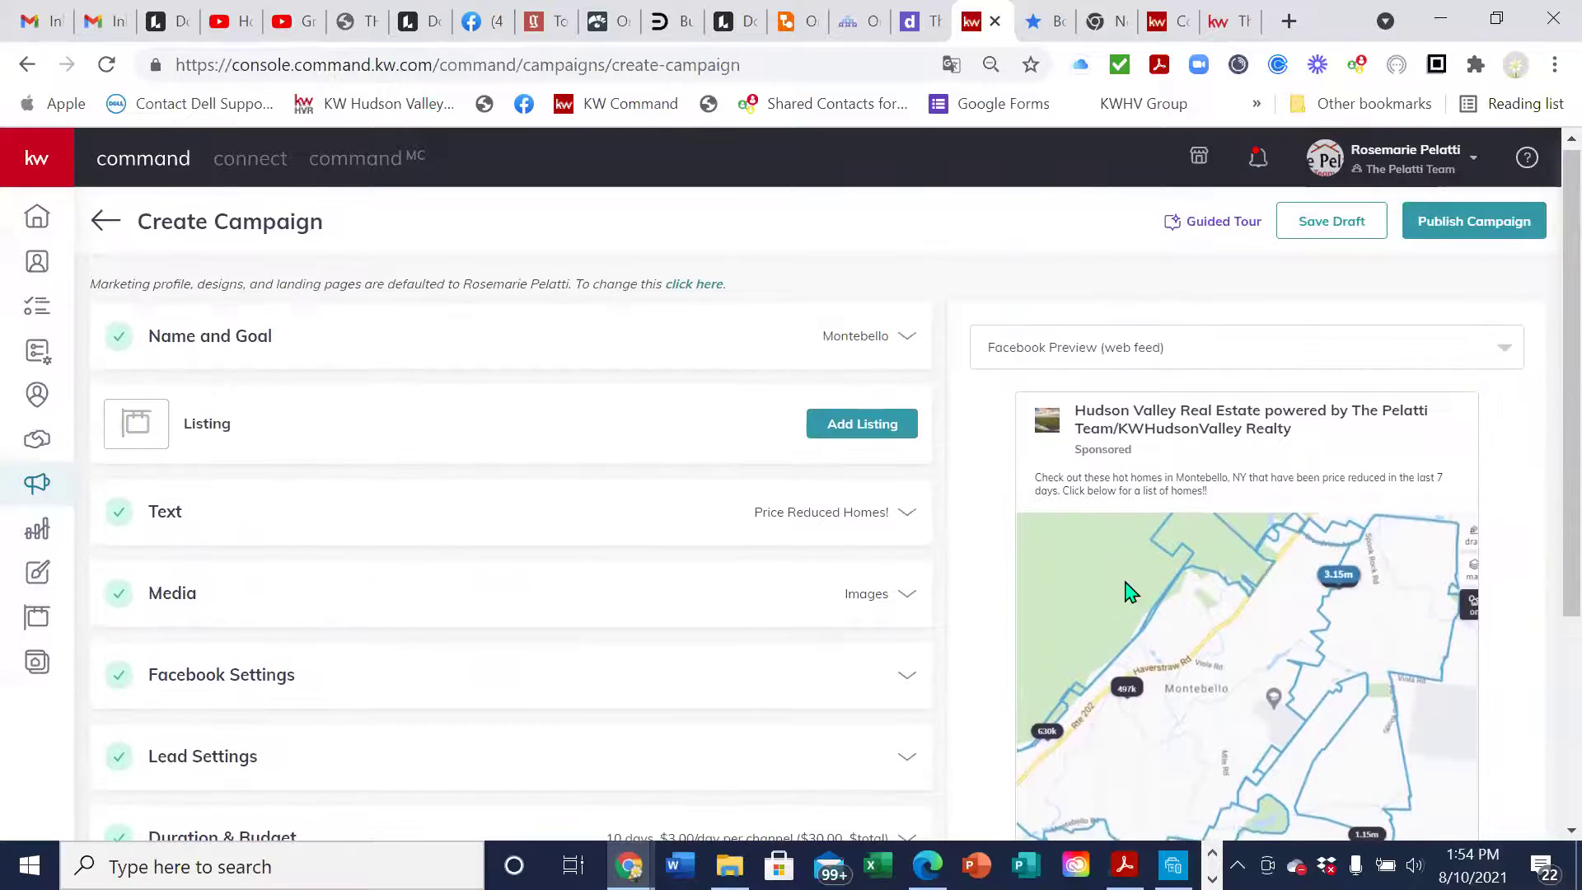